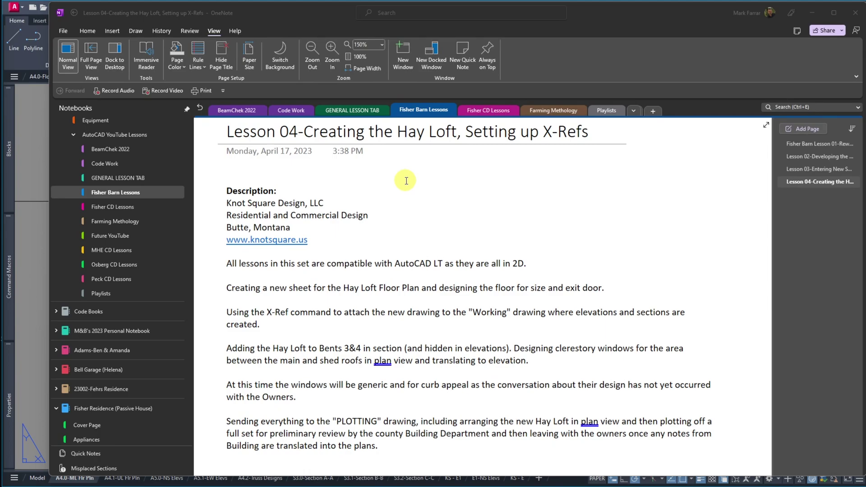
- Insert the word "them" after "leaving" in the last paragraph of the Lesson 04 description
drag(251, 312, 333, 311)
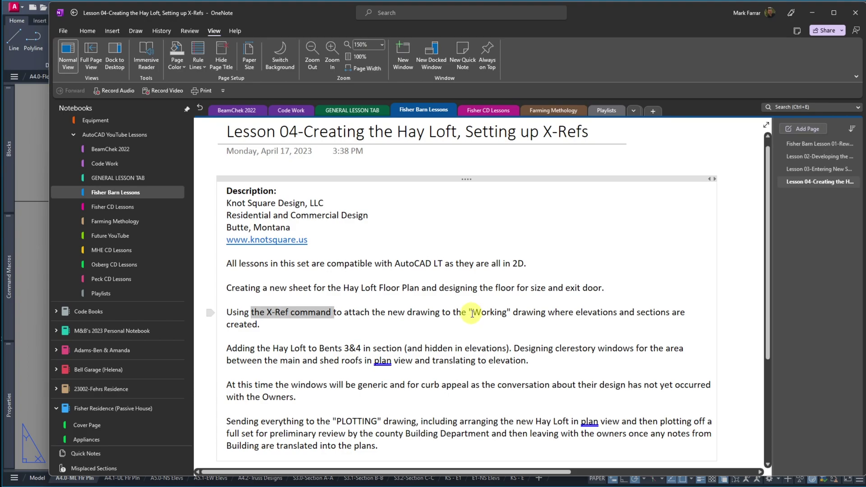
drag(473, 312, 507, 313)
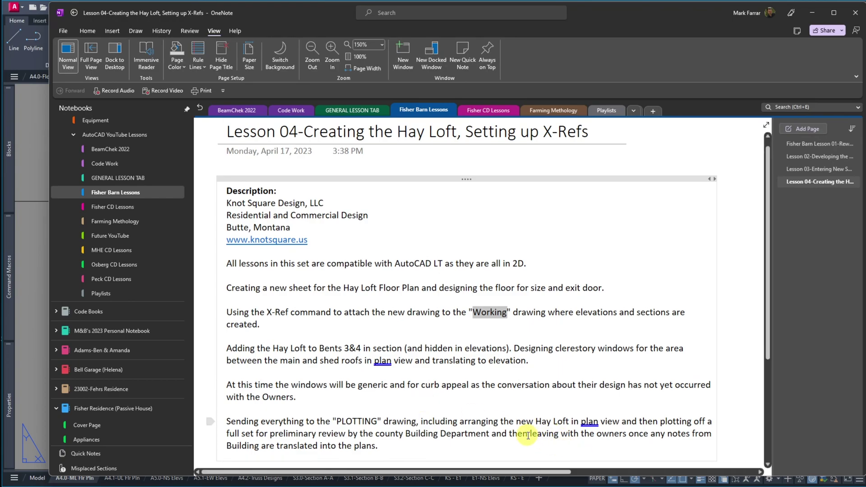
click(560, 434)
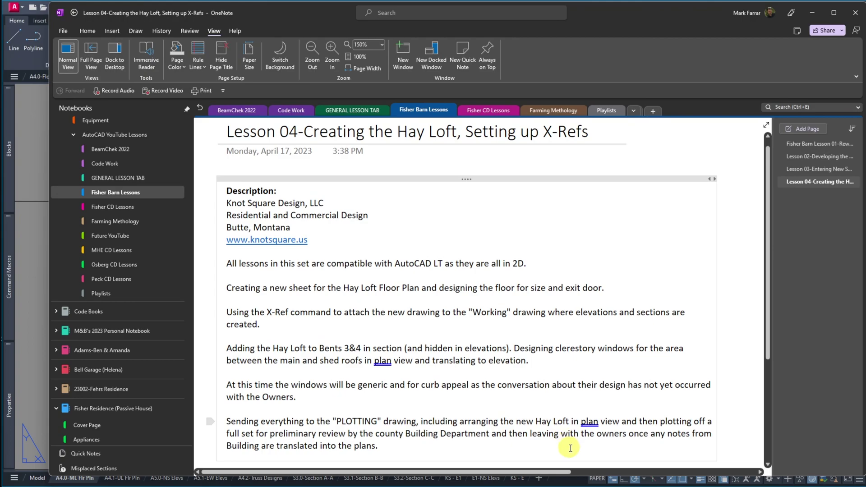
text(them)
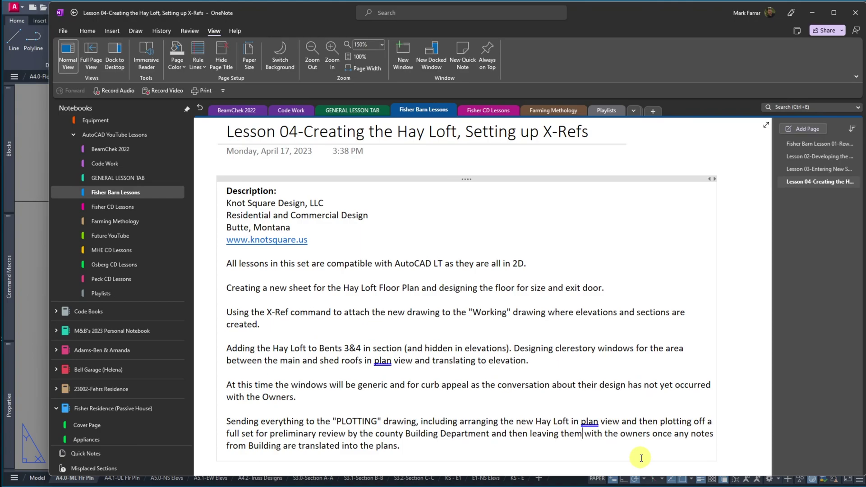
click(581, 434)
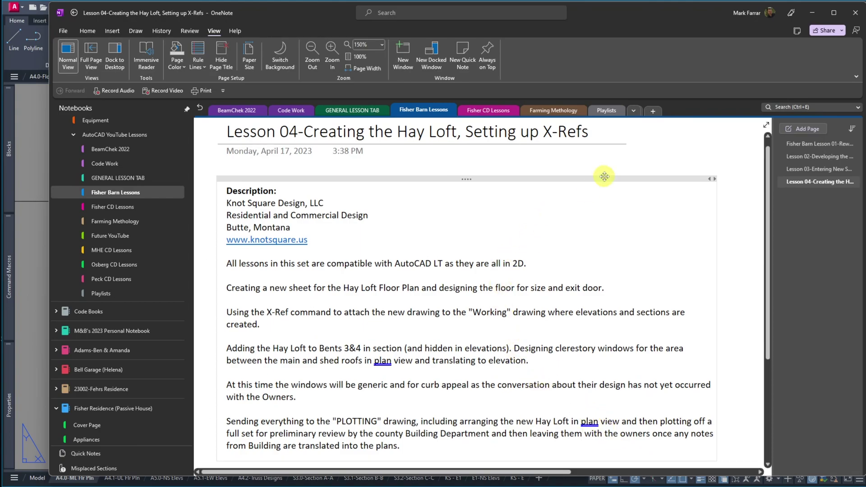
- Switch to AutoCAD and inspect the Drawing layers from within the main floor plan viewport on sheet A4.0, returning to paper space
drag(628, 14, 865, 18)
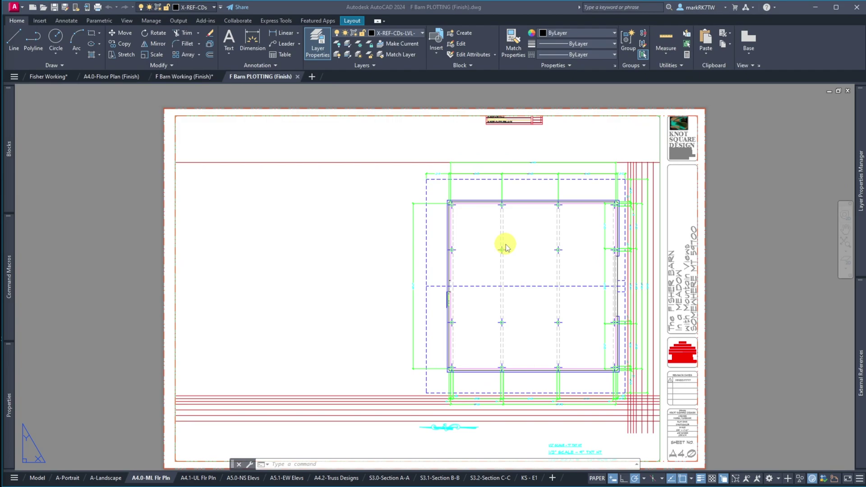
click(360, 120)
double_click(360, 120)
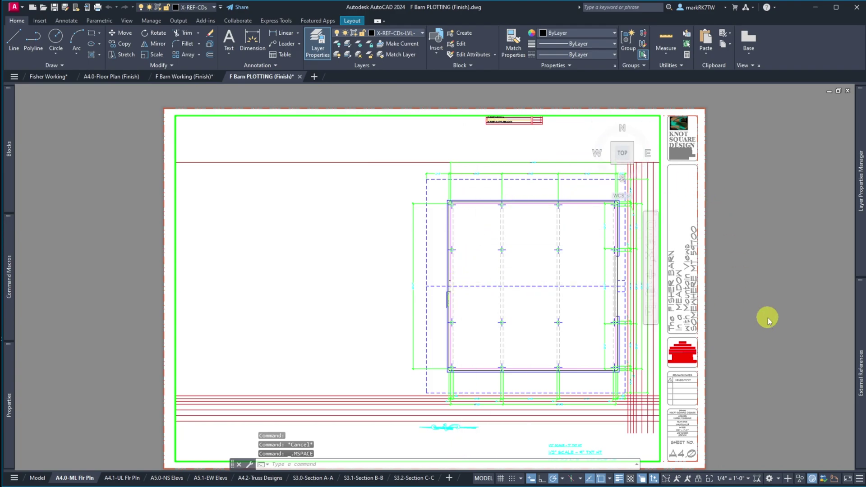
mouse_move(860, 215)
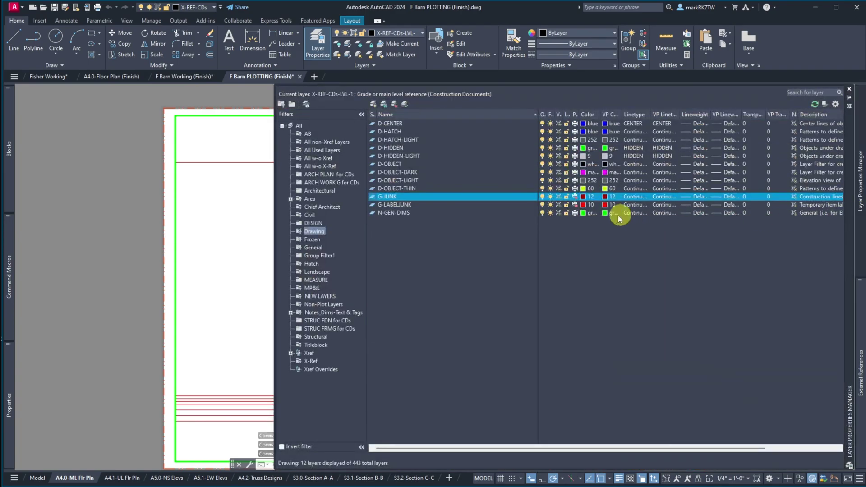
click(419, 197)
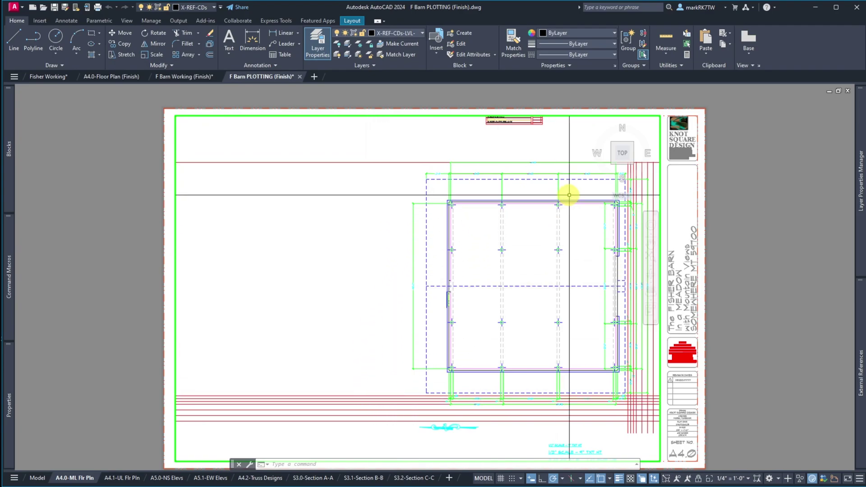
double_click(681, 204)
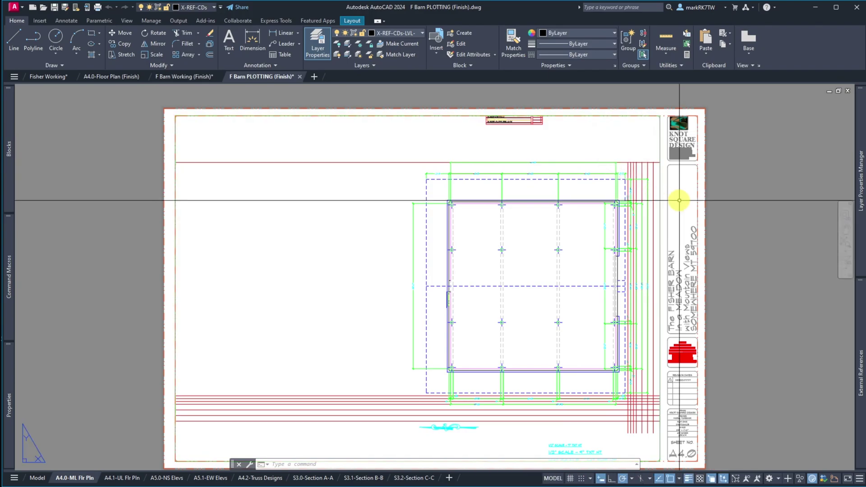
- View the A4.1-UL Flr Pln layout and return to the A4.0-ML Flr Pln layout
click(121, 478)
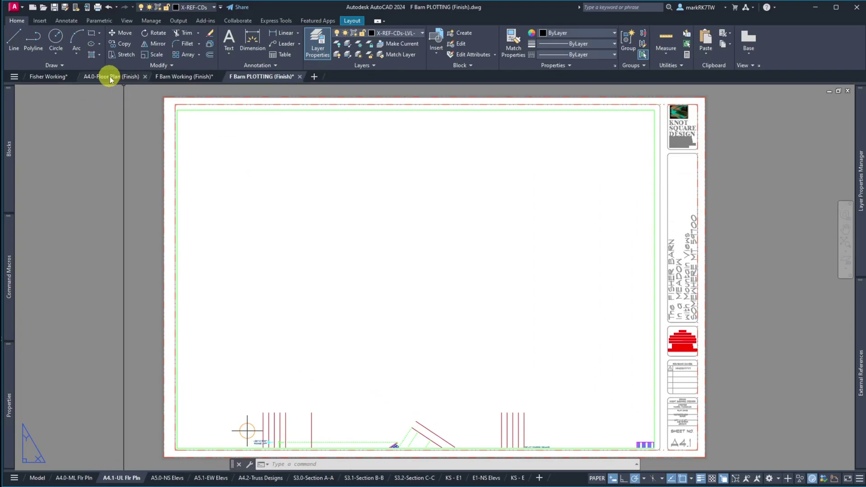
mouse_move(110, 80)
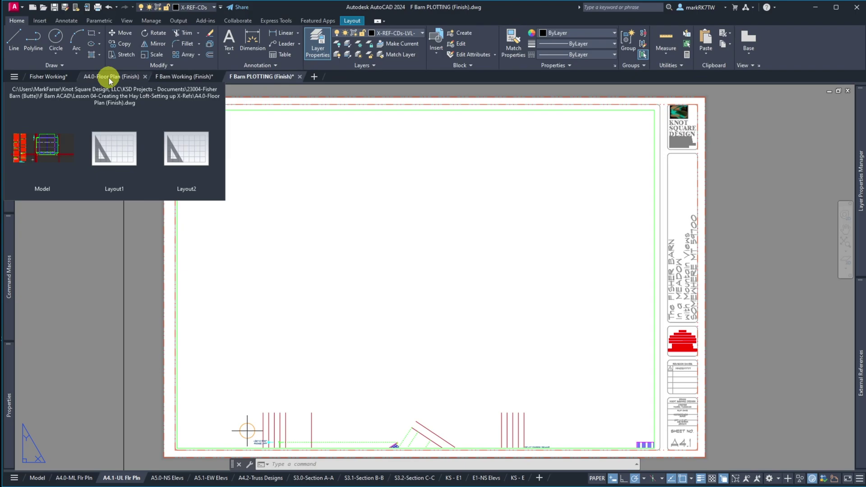
click(74, 478)
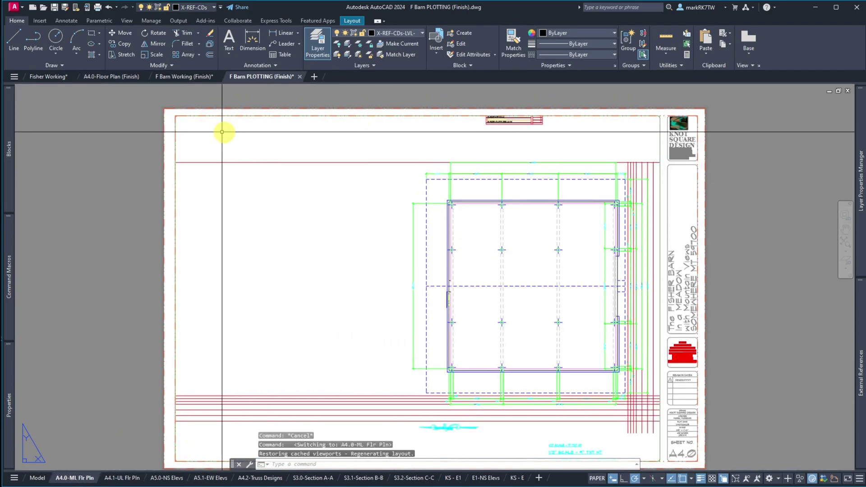
- Narrow the A4.0 viewport by stretching its upper-left corner inward until the frame sits just beside the floor plan
click(175, 127)
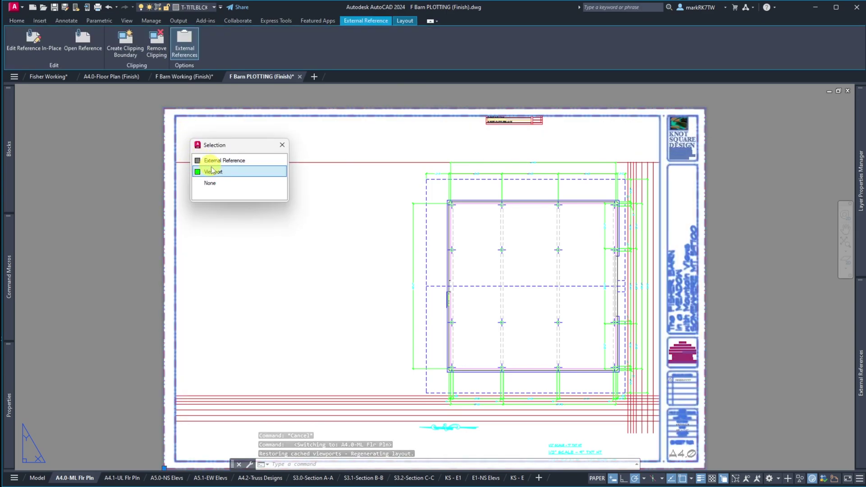
click(210, 171)
click(175, 116)
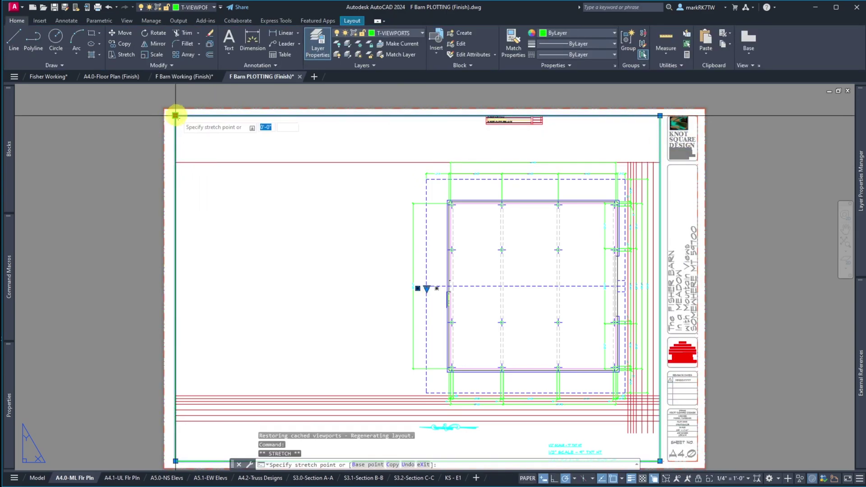
click(409, 114)
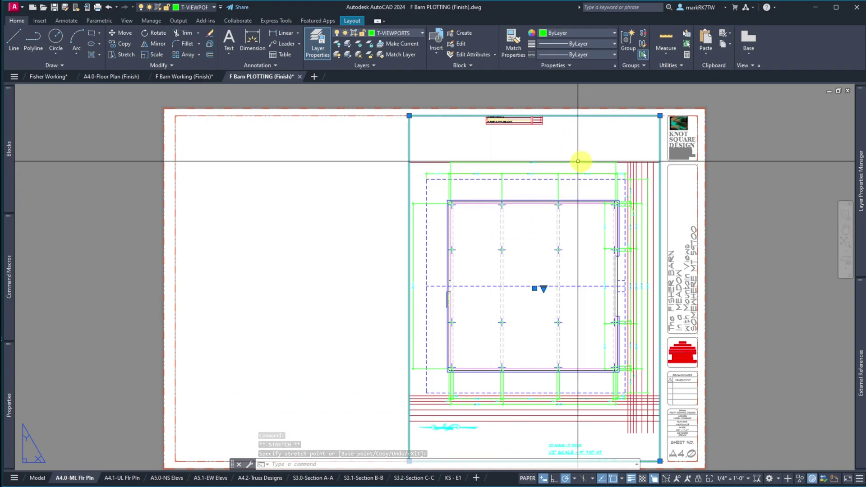
- Copy the narrowed viewport alongside the original, placing the copy's upper-right corner on the original's upper-left corner
click(586, 198)
text(c)
key(Return)
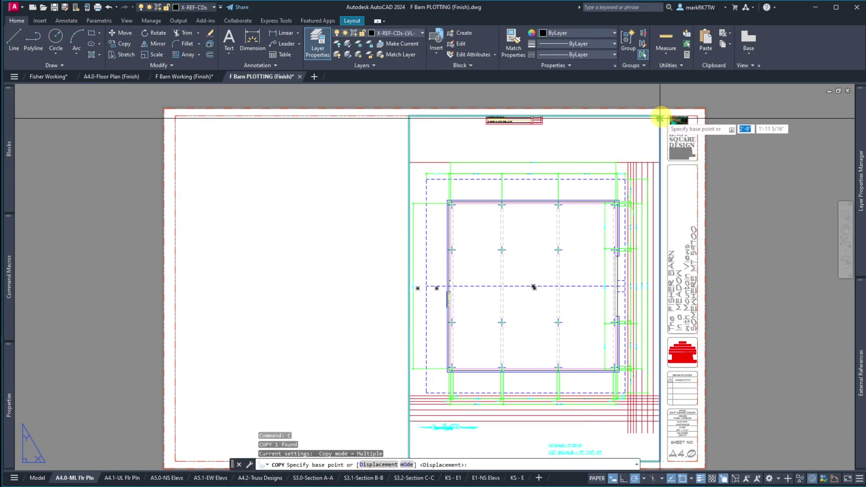
click(660, 115)
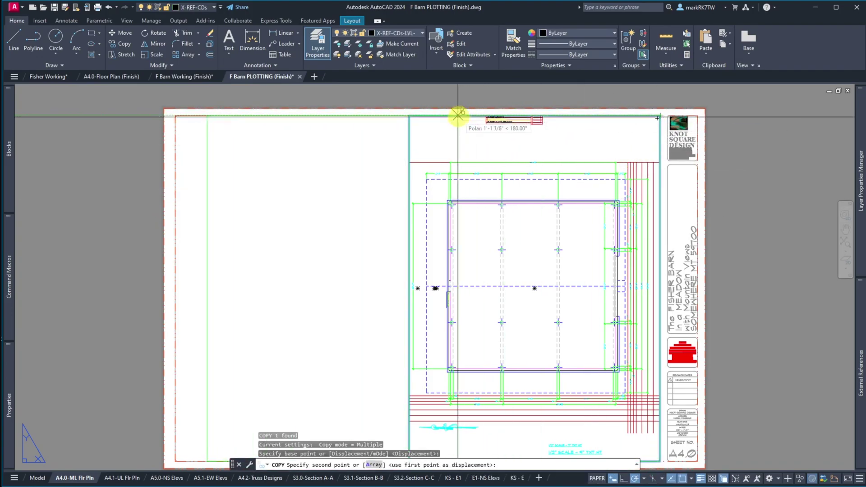
click(409, 115)
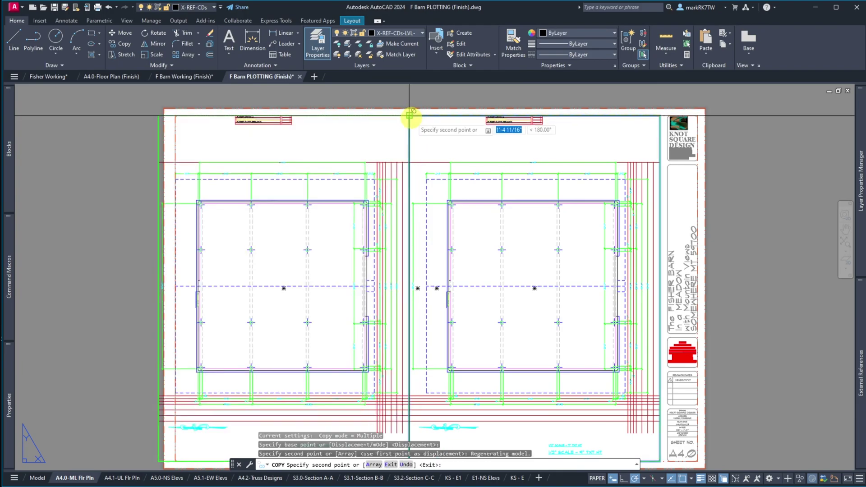
key(Return)
- Stretch the copied viewport's upper-left corner inward to the corner of the sheet border and clear the selection
click(158, 116)
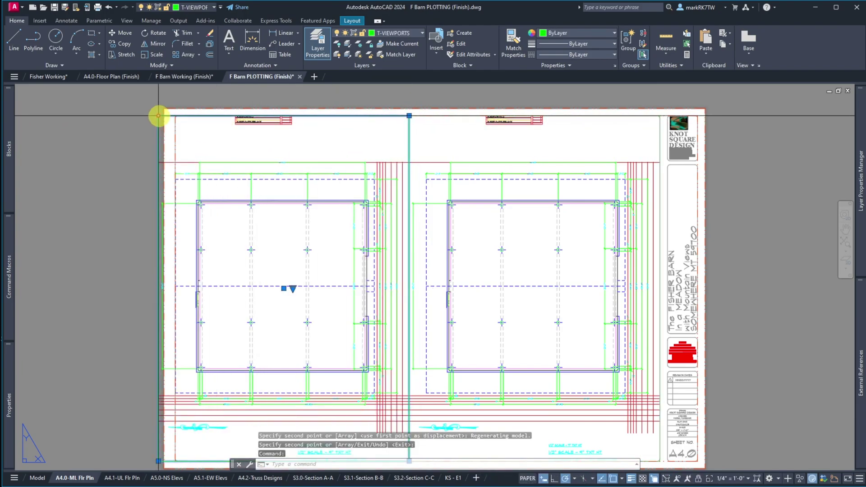
click(159, 116)
scroll(174, 115, up, 7)
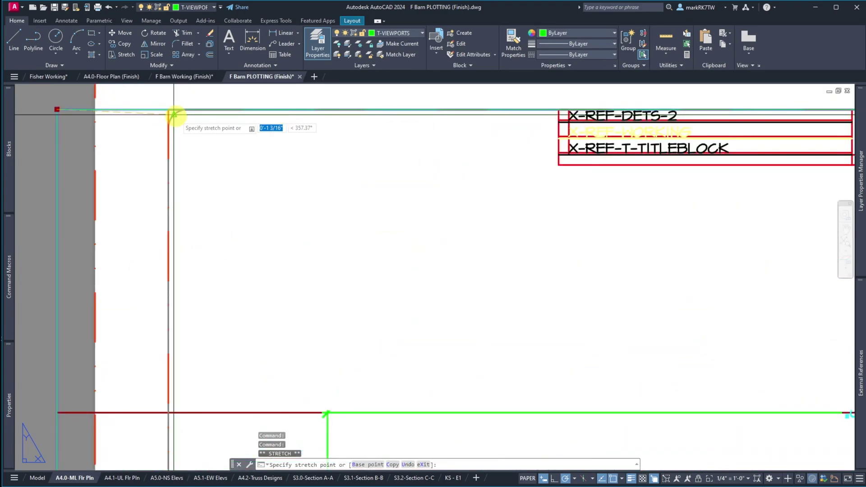
scroll(174, 115, up, 5)
click(144, 87)
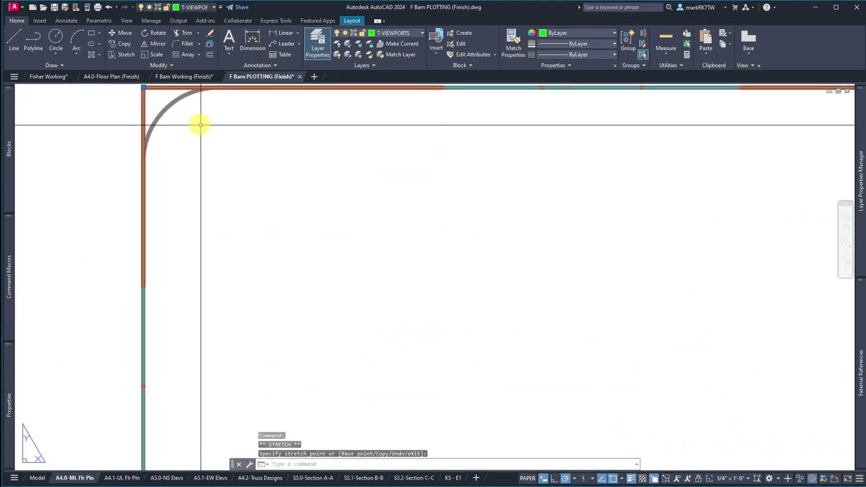
scroll(201, 125, down, 10)
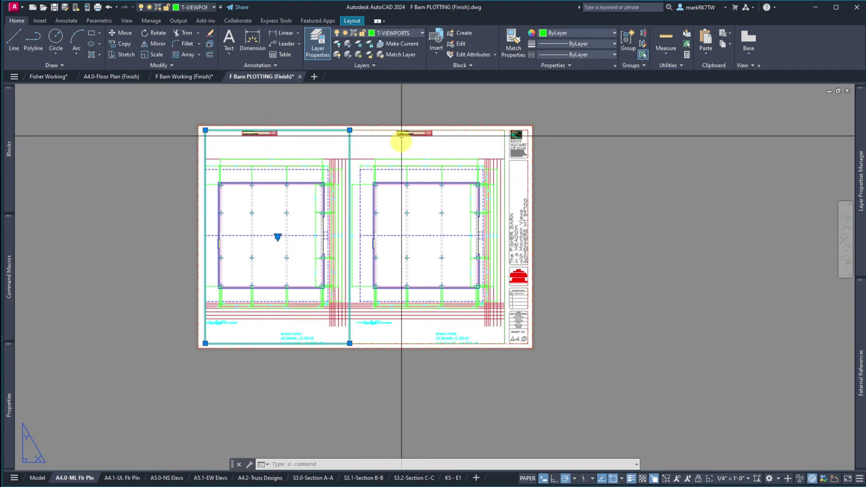
click(396, 101)
click(396, 100)
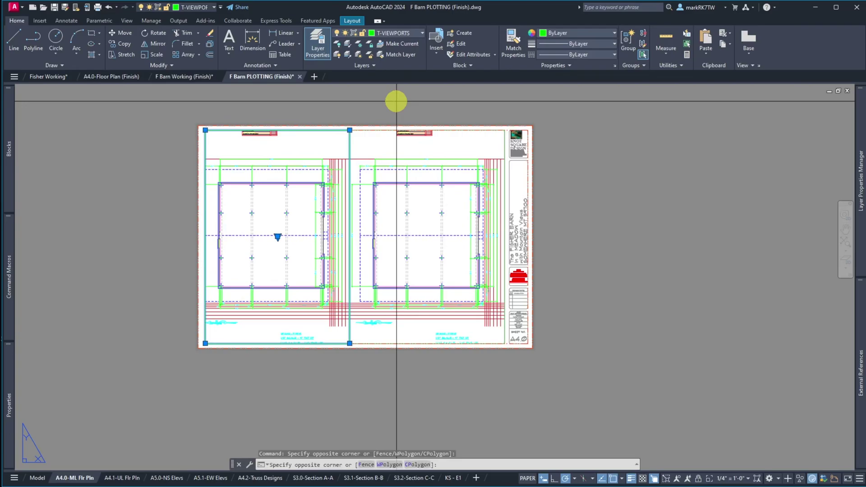
key(Escape)
key(Escape)
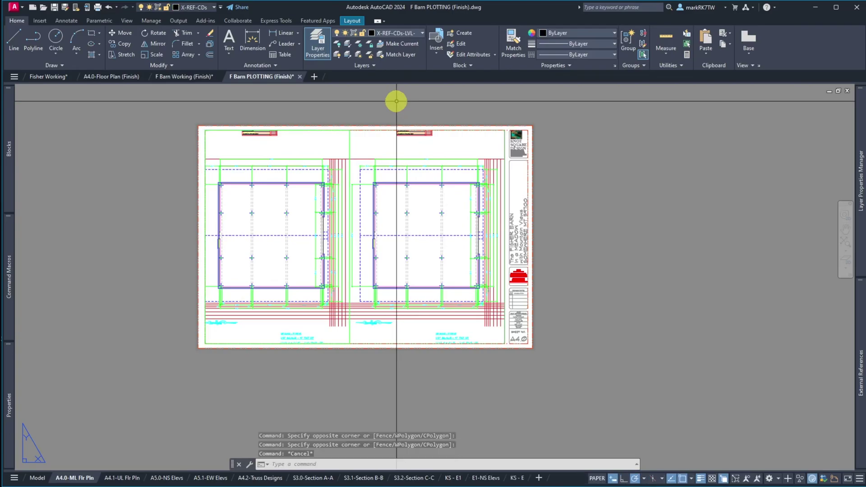
- Check the plot date in the A4.0 title block and fit the whole sheet back in view
scroll(513, 322, up, 10)
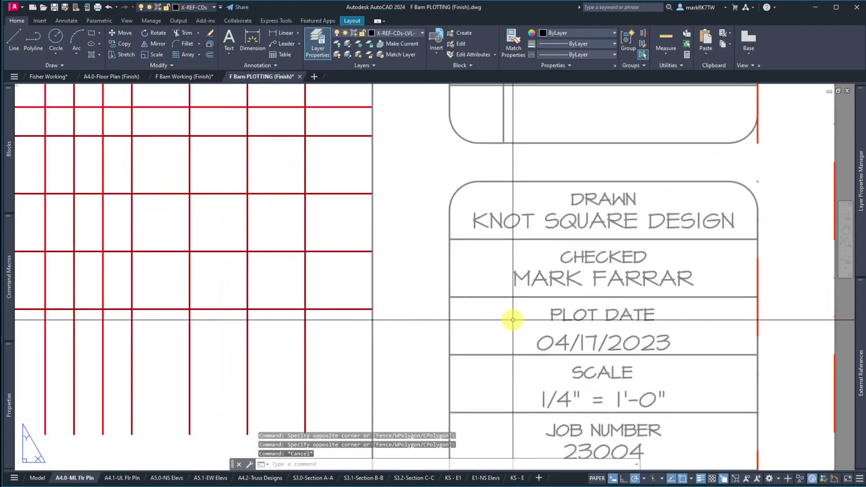
mouse_move(654, 483)
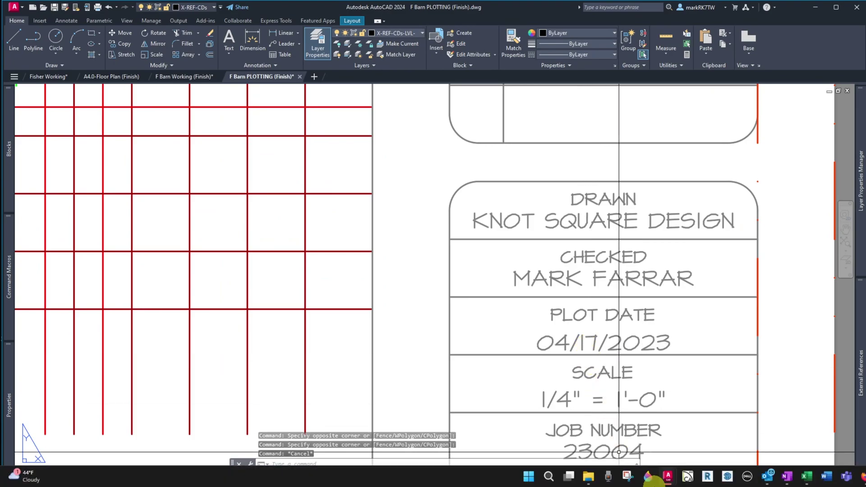
text(z)
key(Return)
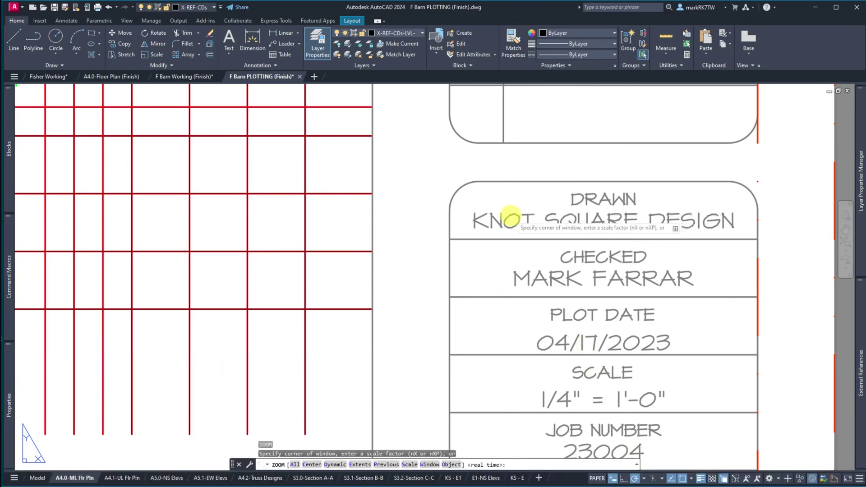
text(e)
key(Return)
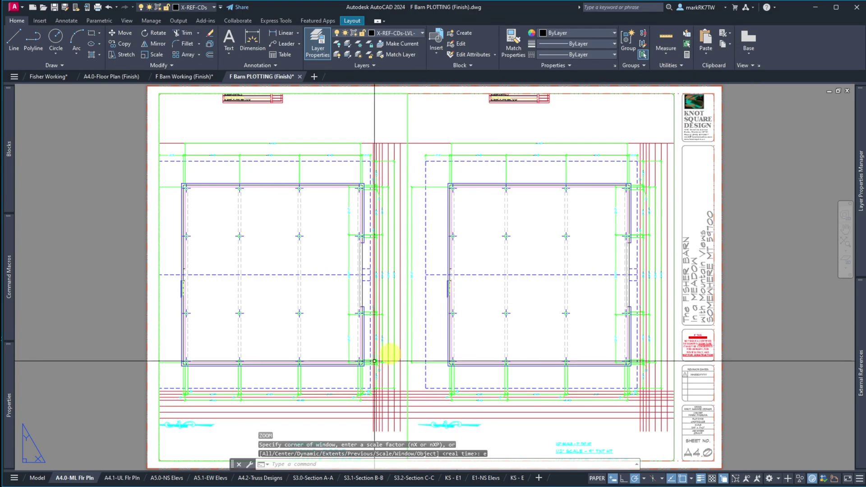
- Review the A4.1-UL Flr Pln, A5.0-NS Elevs and S3.0-Section A-A layouts in turn
click(118, 479)
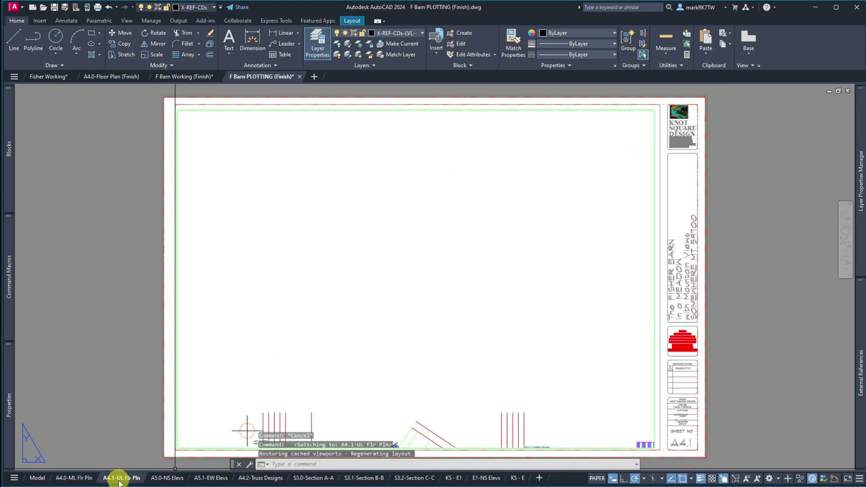
click(164, 480)
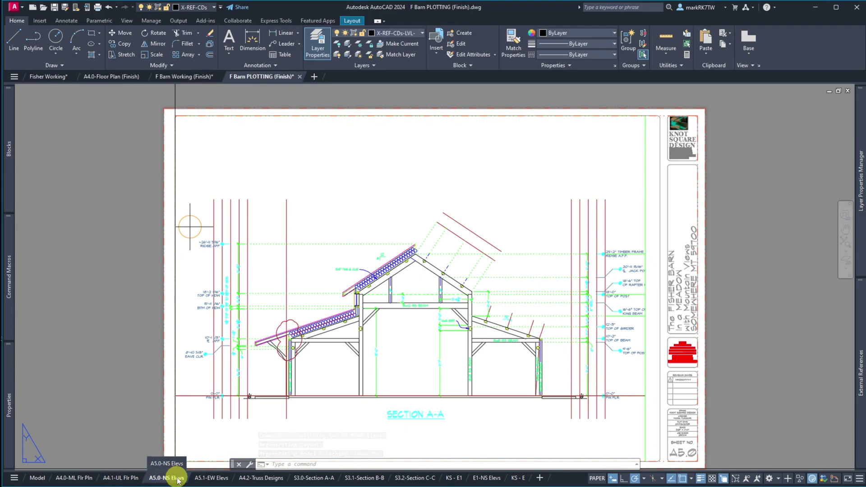
mouse_move(124, 481)
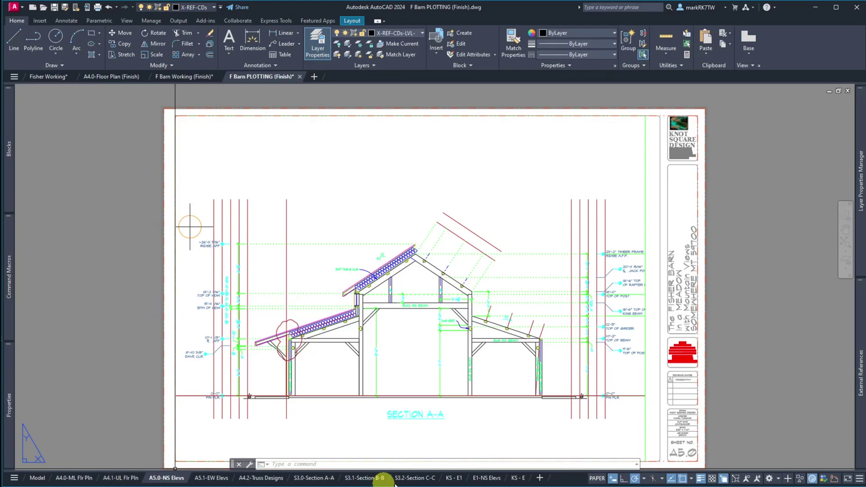
mouse_move(163, 485)
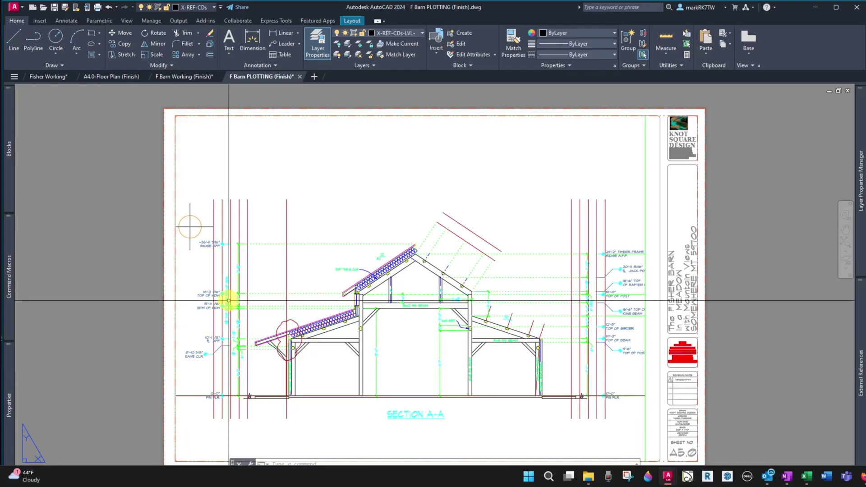
mouse_move(88, 481)
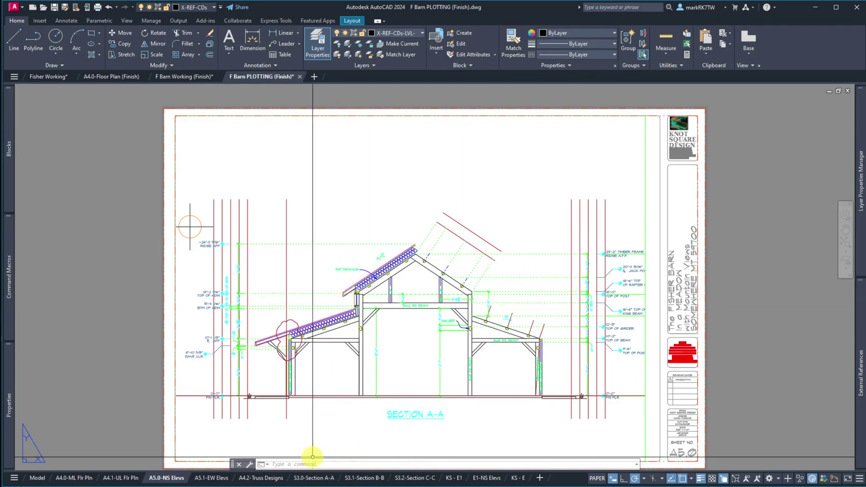
click(317, 479)
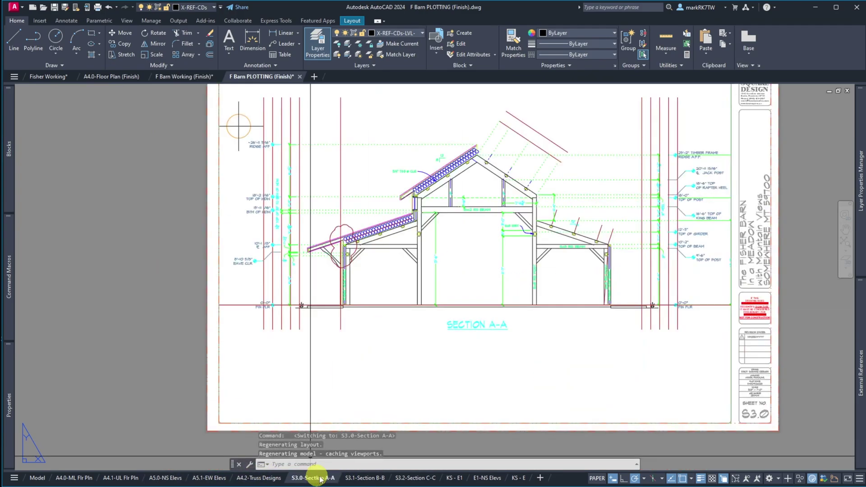
- Review the S3.1-Section B-B and S3.2-Section C-C layouts, fitting the S3.2 sheet to its extents
click(363, 478)
click(404, 479)
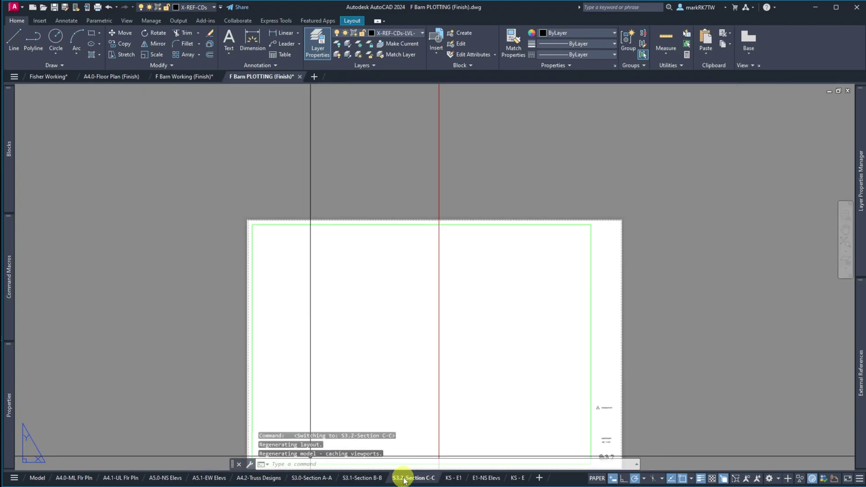
text(z)
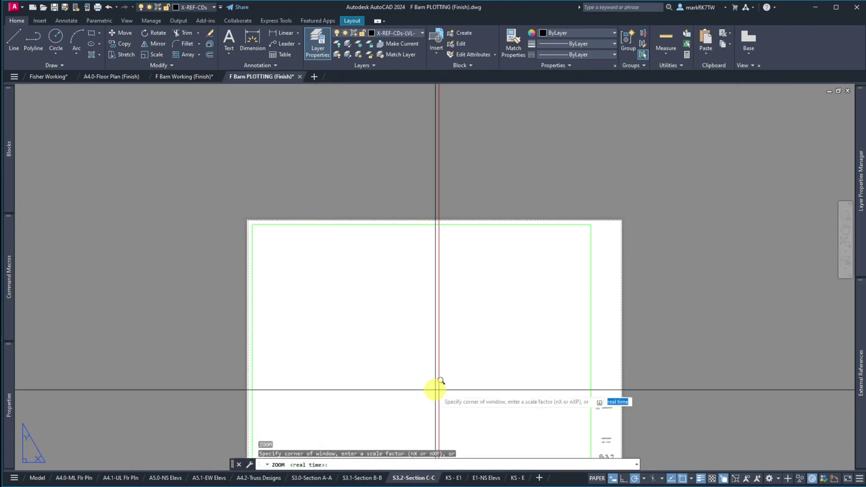
key(Return)
text(e)
key(Return)
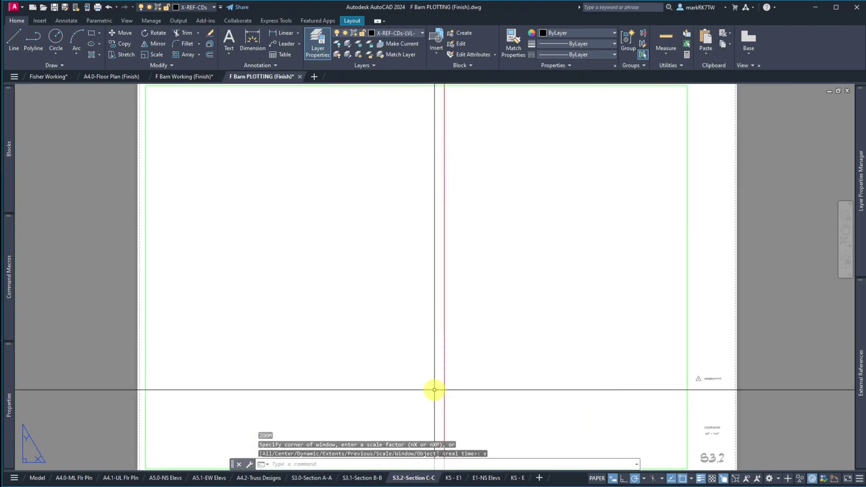
click(346, 477)
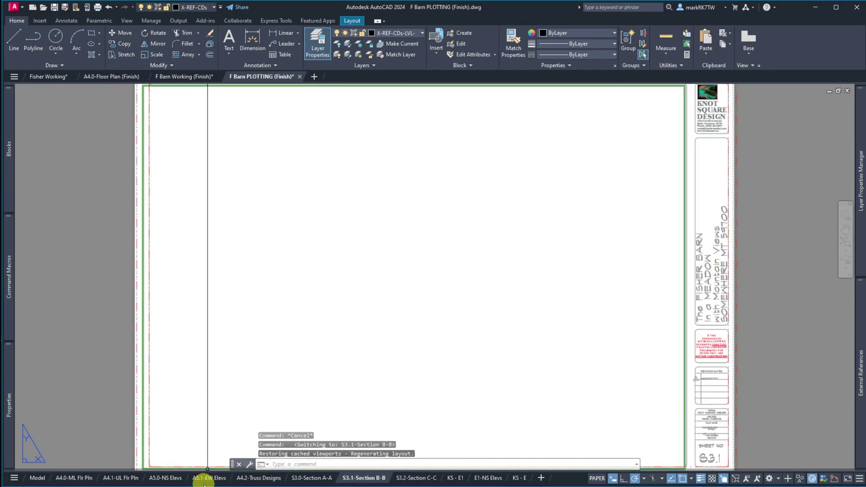
mouse_move(201, 478)
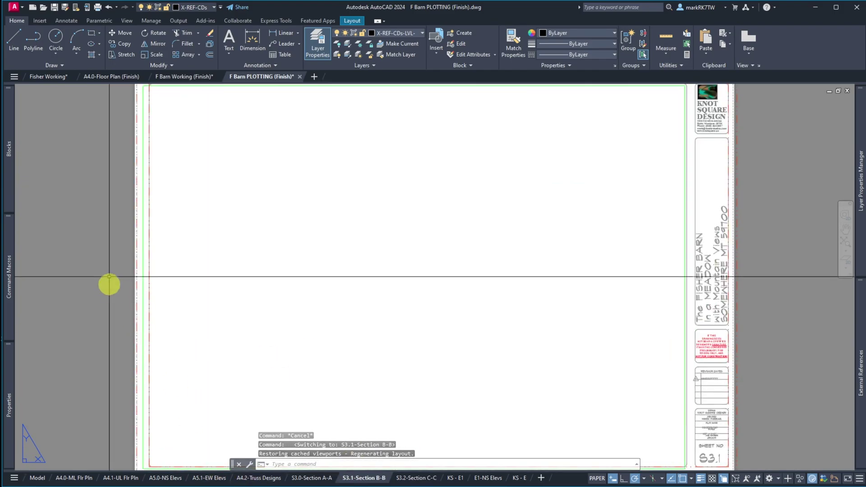
- Switch to the A4.0-Floor Plan (Finish) drawing and examine the plan's upper wall and beam lines
click(109, 78)
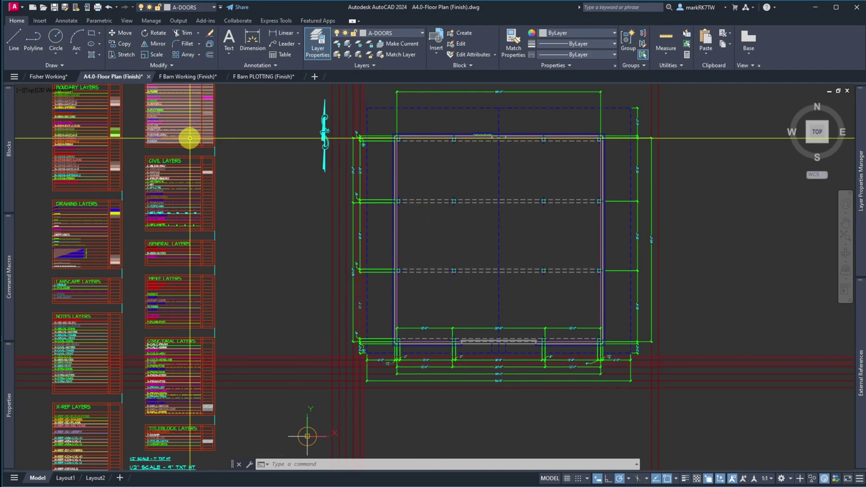
mouse_move(112, 82)
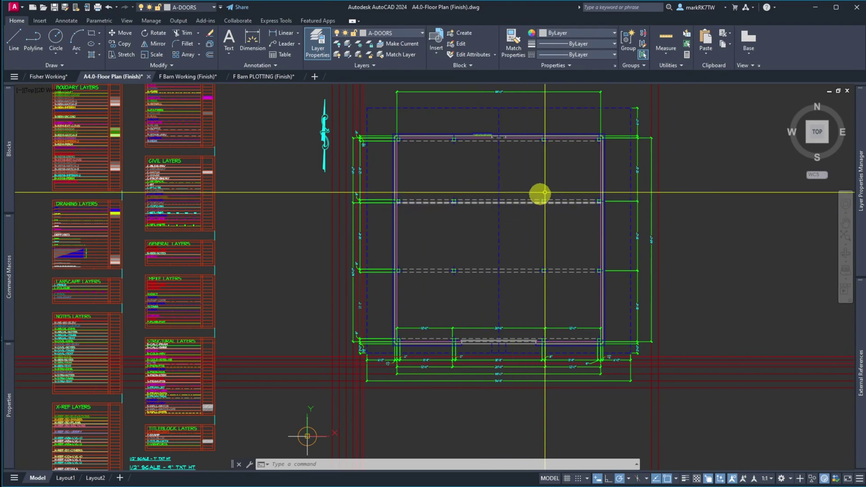
scroll(562, 179, up, 4)
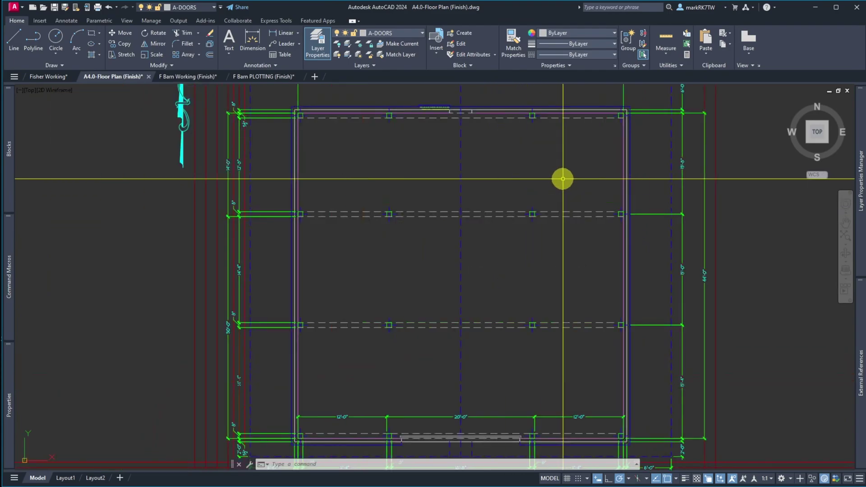
scroll(561, 178, down, 5)
scroll(561, 180, up, 1)
scroll(482, 149, up, 6)
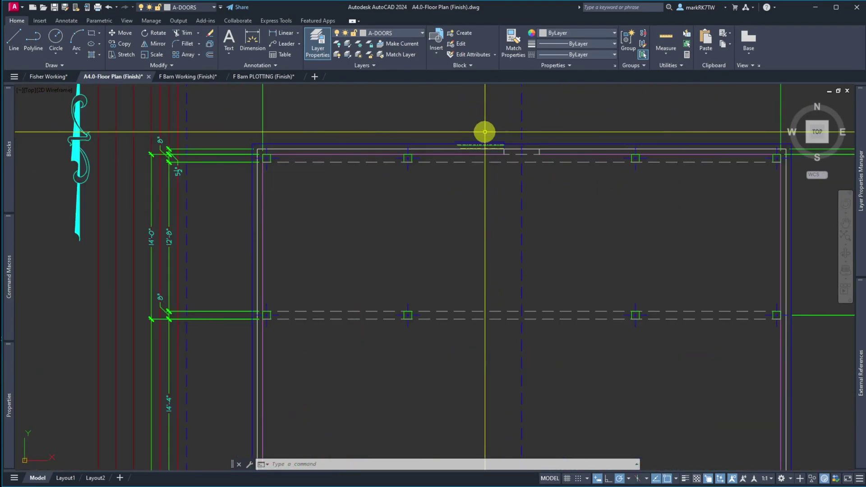
scroll(470, 184, down, 5)
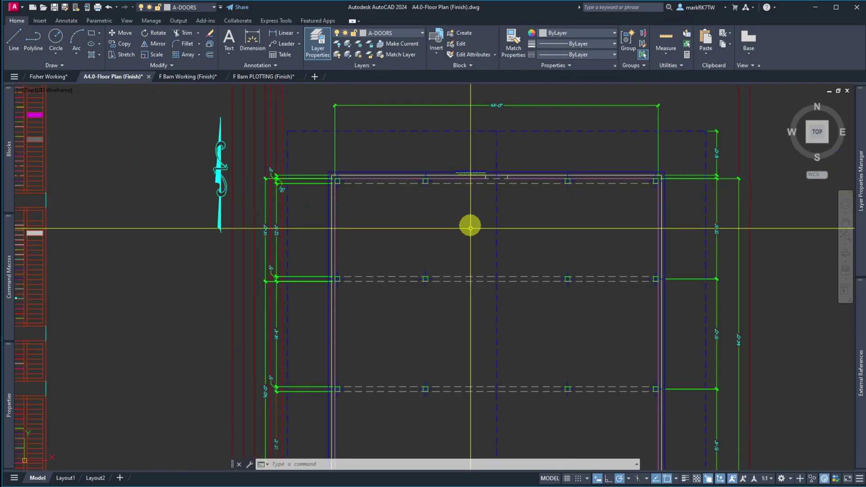
- Offset the lower dashed line of the second beam from the top of the plan downward by 2 inches
scroll(466, 288, up, 5)
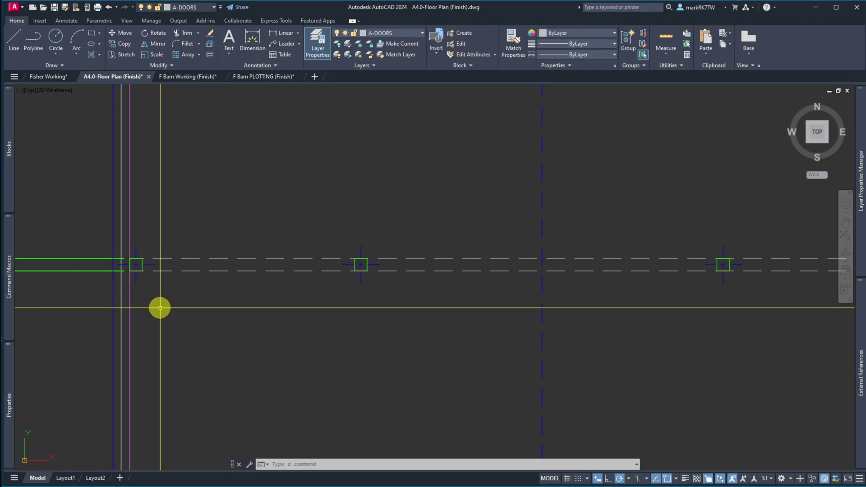
scroll(158, 304, down, 2)
scroll(191, 294, up, 2)
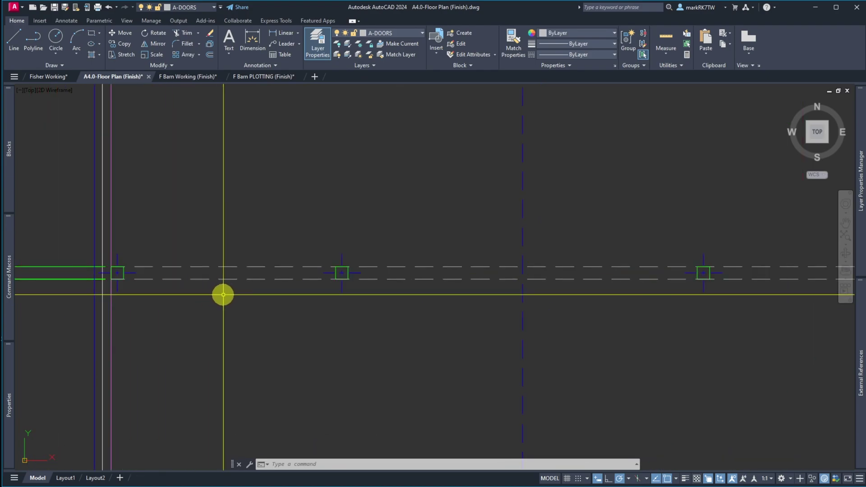
text(o)
key(Return)
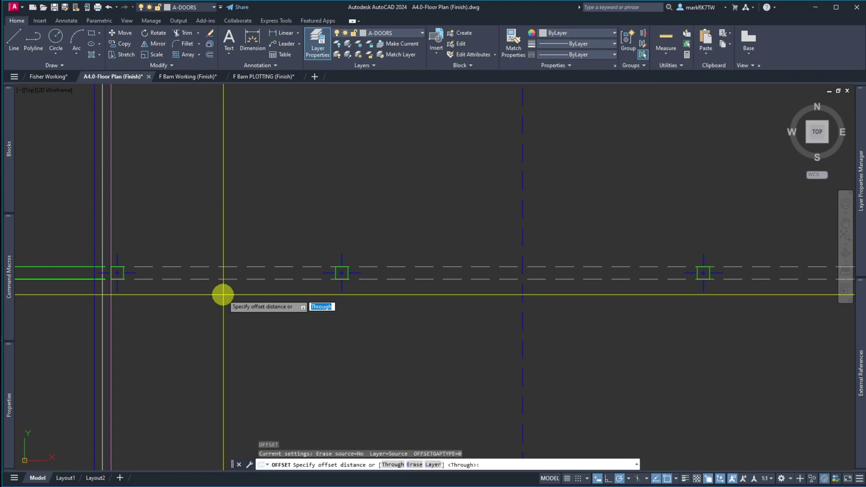
text(2)
key(Return)
click(222, 279)
click(222, 302)
key(Return)
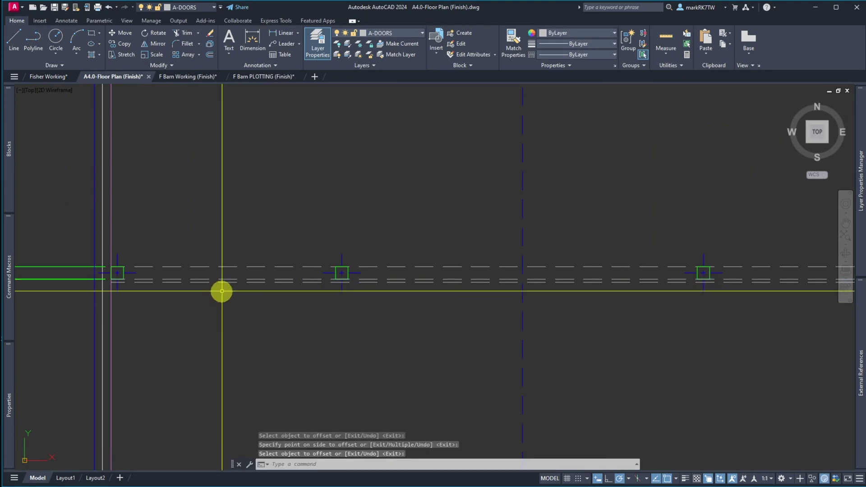
- Move the new offset line below the beam to the A-RAIL layer and clear the selection
click(224, 283)
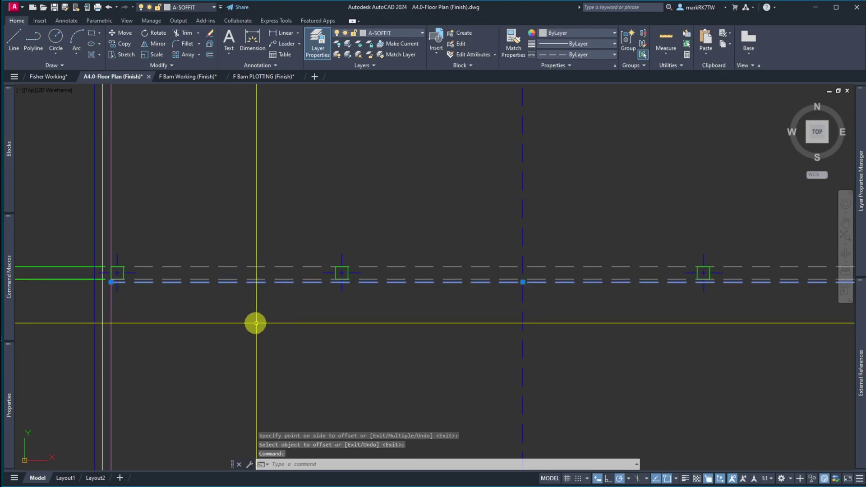
click(423, 33)
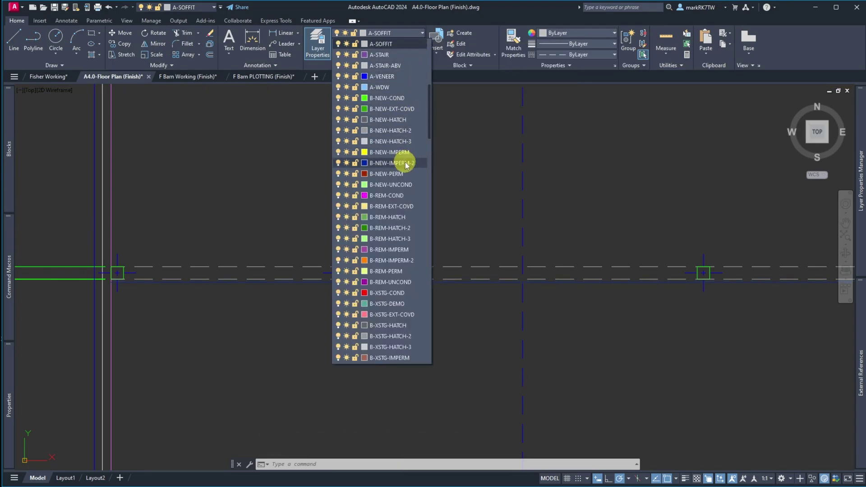
scroll(405, 163, up, 8)
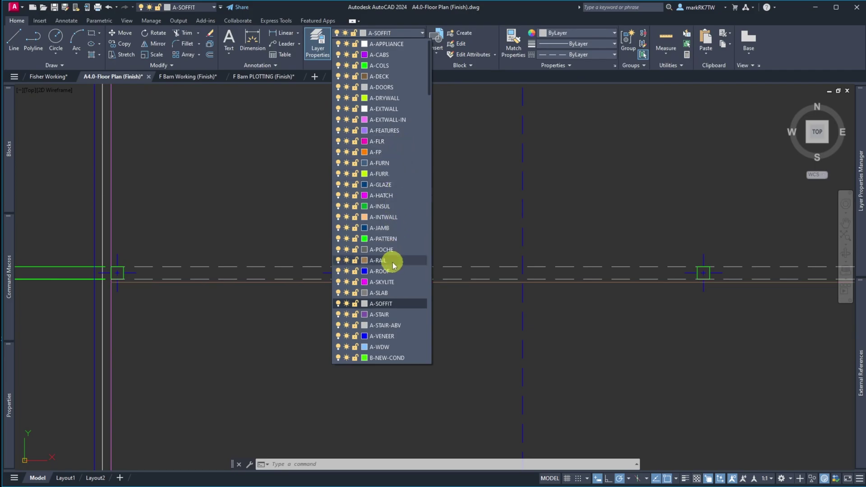
click(378, 260)
click(396, 282)
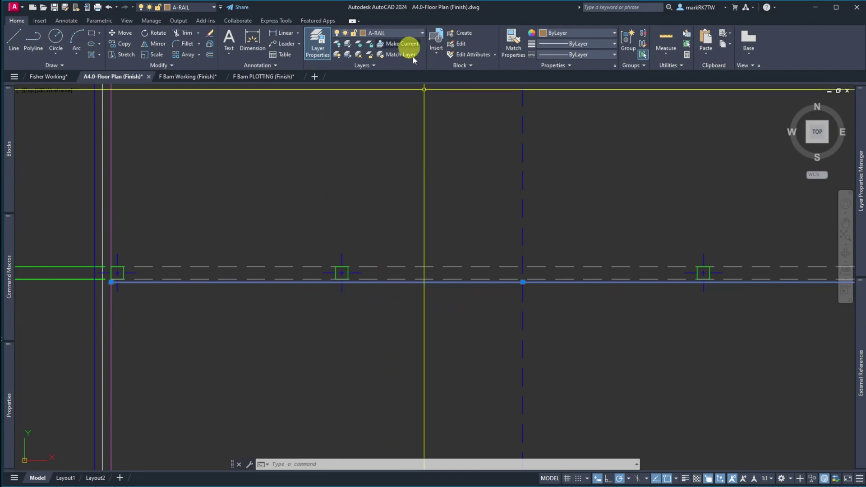
key(Escape)
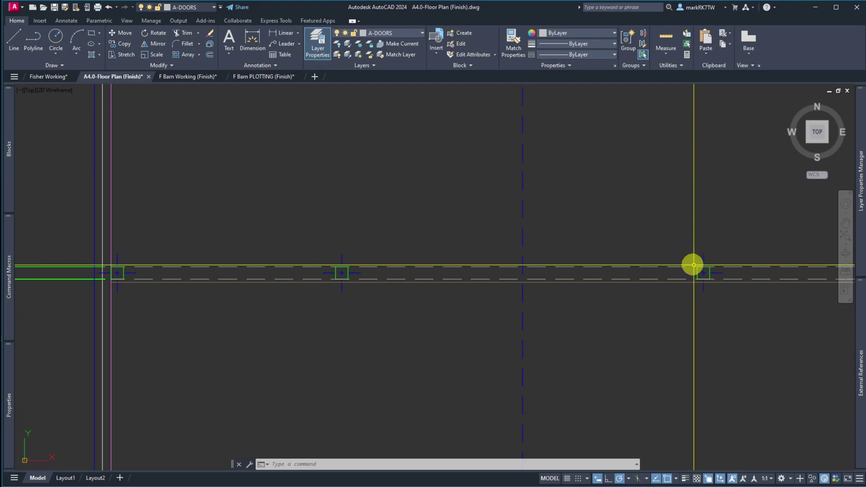
- Check the rail line's layer and examine its position across the whole floor plan and up close
mouse_move(688, 281)
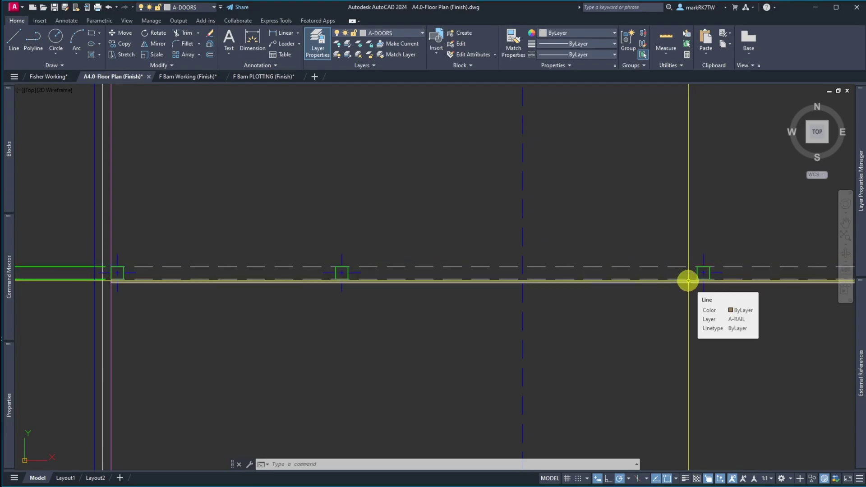
scroll(544, 315, down, 5)
scroll(507, 255, down, 2)
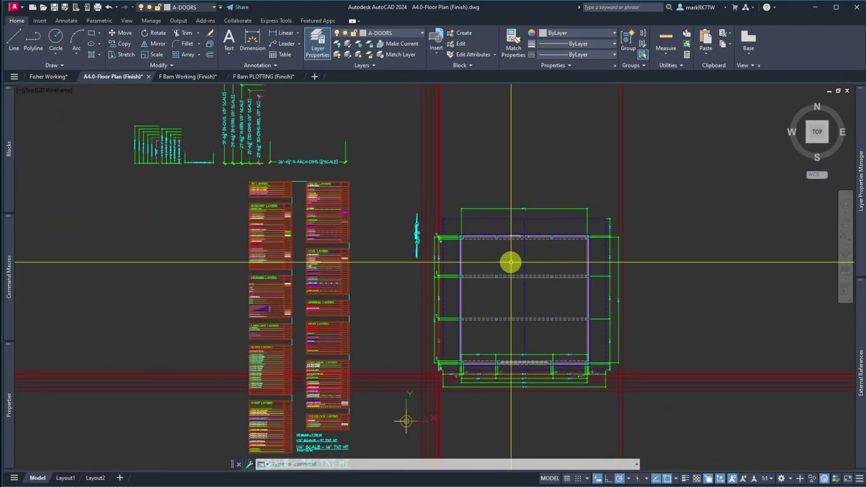
text(z)
key(Return)
click(405, 188)
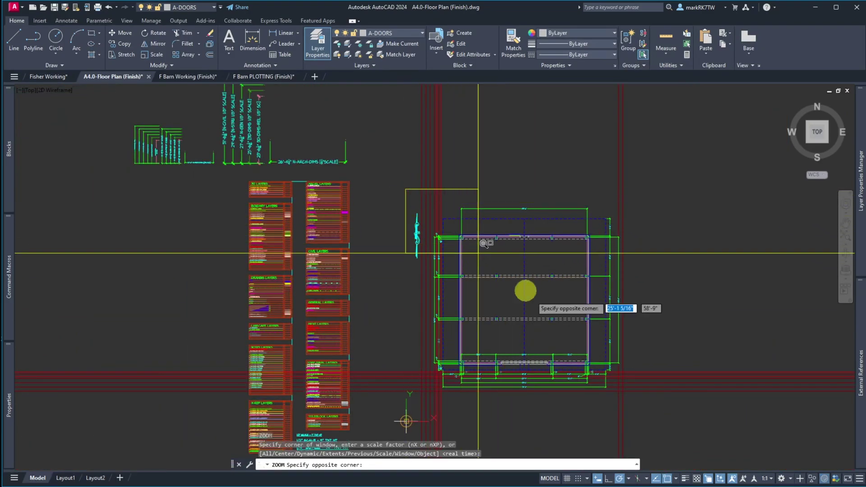
click(646, 409)
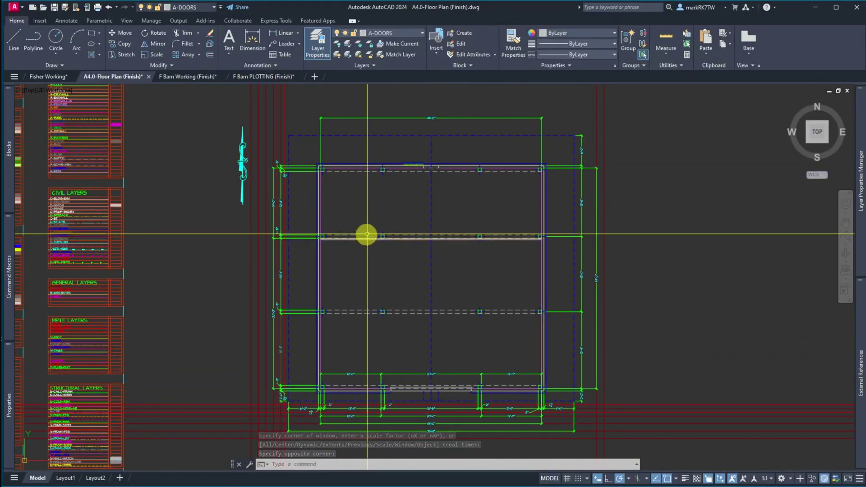
scroll(378, 230, up, 4)
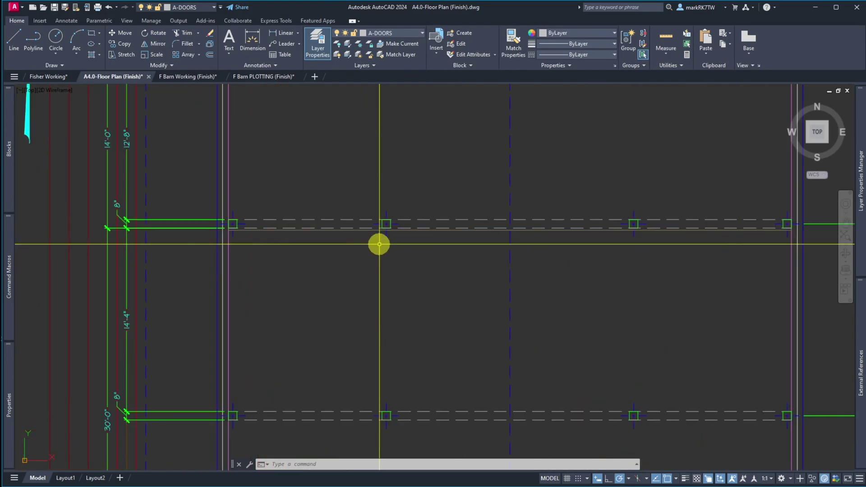
scroll(401, 249, down, 5)
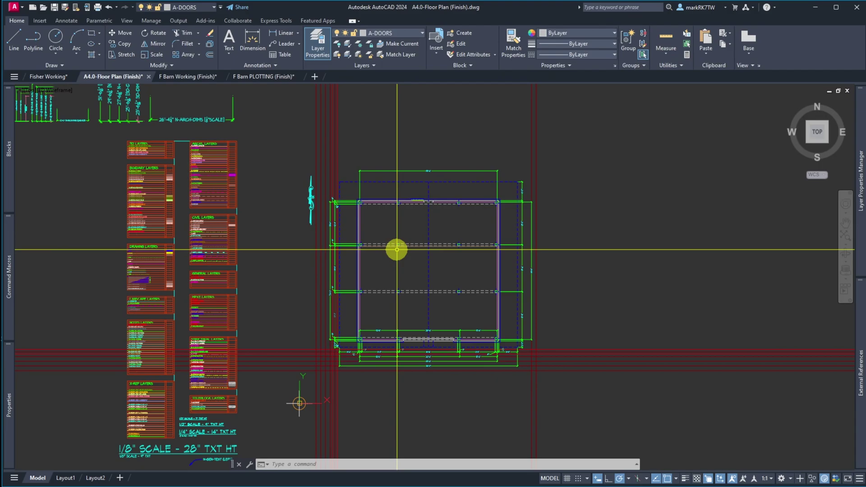
- Save the floor plan drawing, and save a copy of it as A4.1-Lvl 2 Floor Plan (Finish)
click(55, 10)
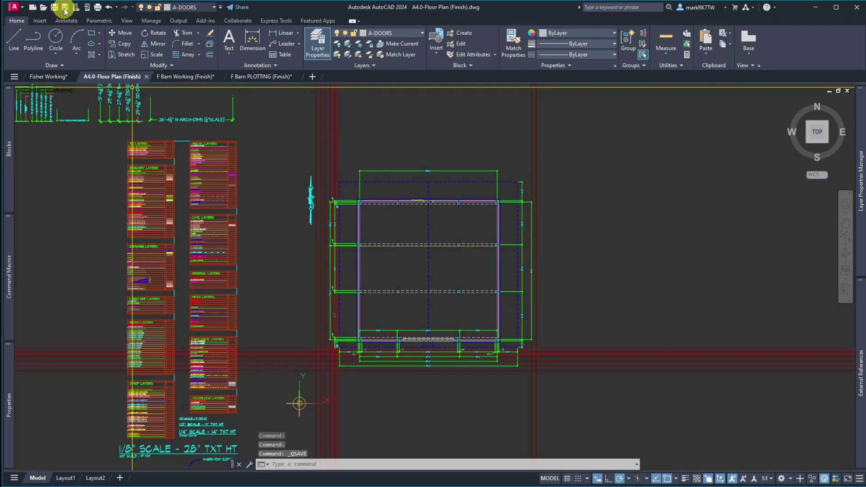
click(65, 9)
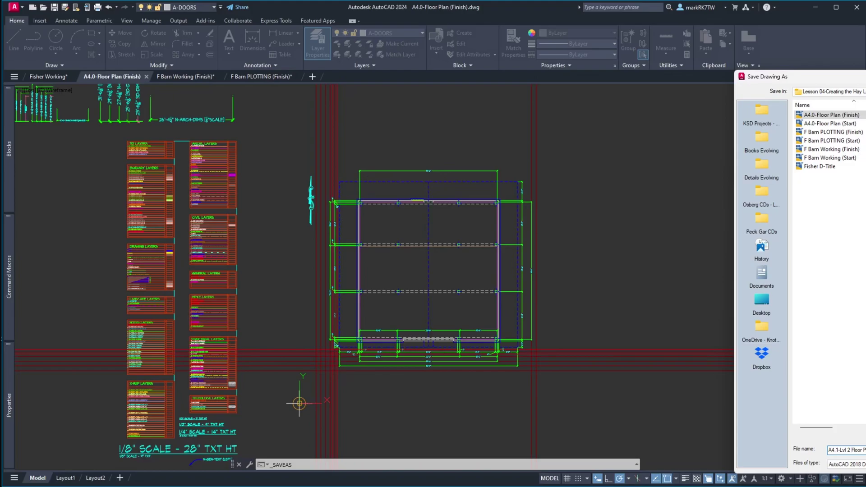
key(Return)
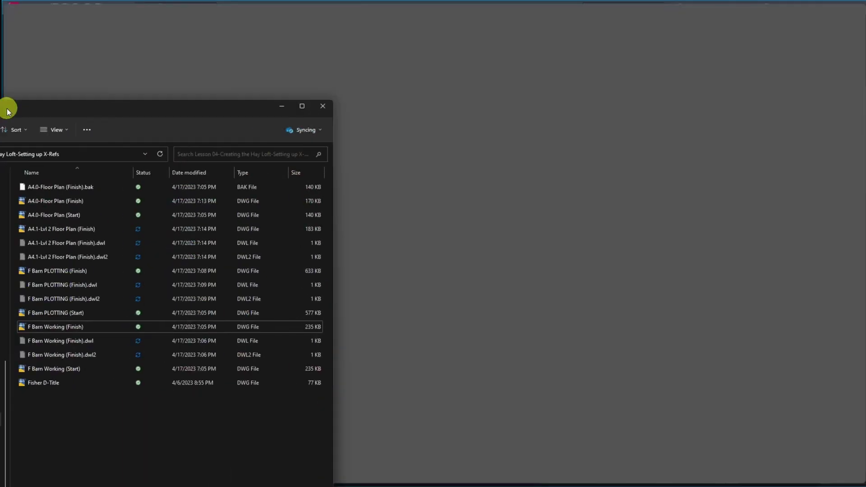
- In File Explorer, rename A4.0-Floor Plan (Finish) to A4.0-Lvl 1 Floor Plan (Finish) and open it in AutoCAD
drag(9, 110, 417, 45)
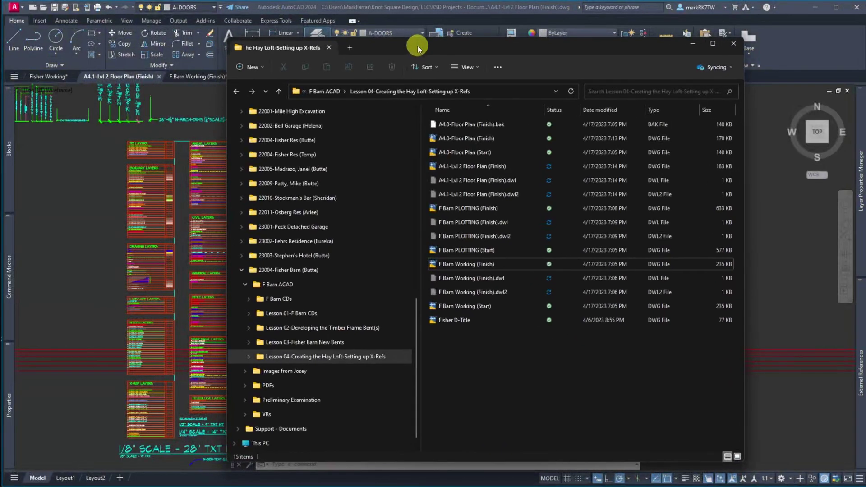
click(470, 143)
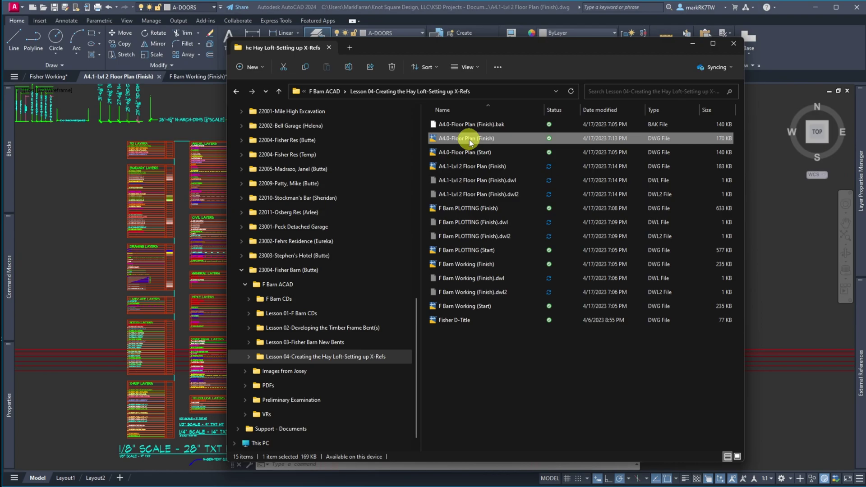
click(469, 142)
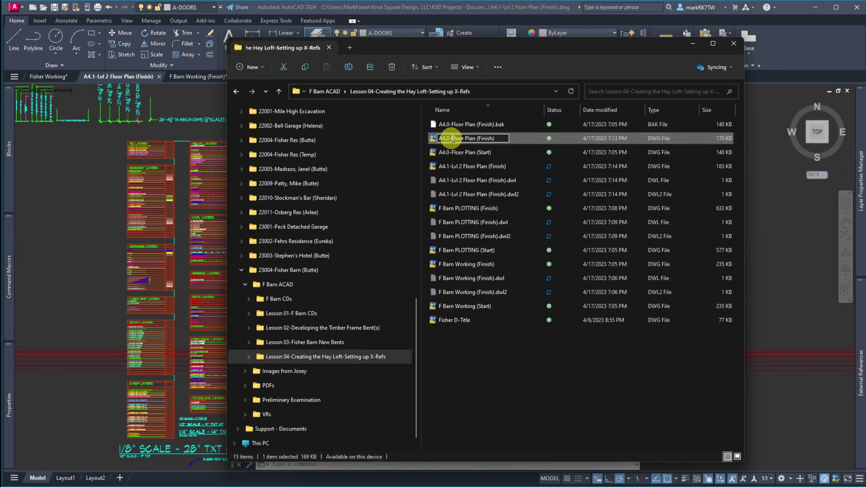
text(lvl)
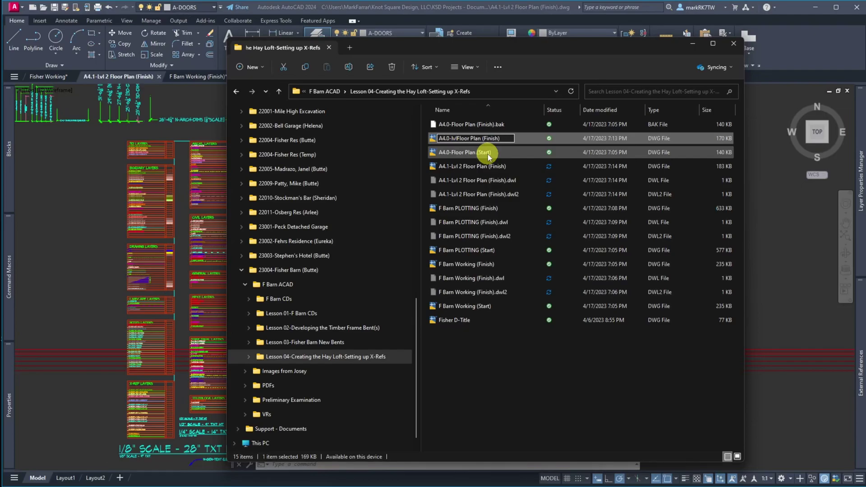
key(BackSpace)
key(BackSpace)
key(BackSpace)
text(Lvl 1)
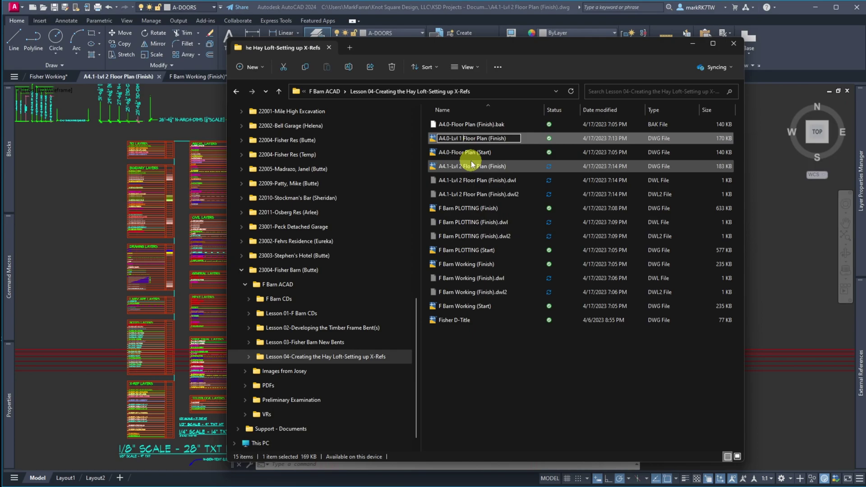
click(523, 405)
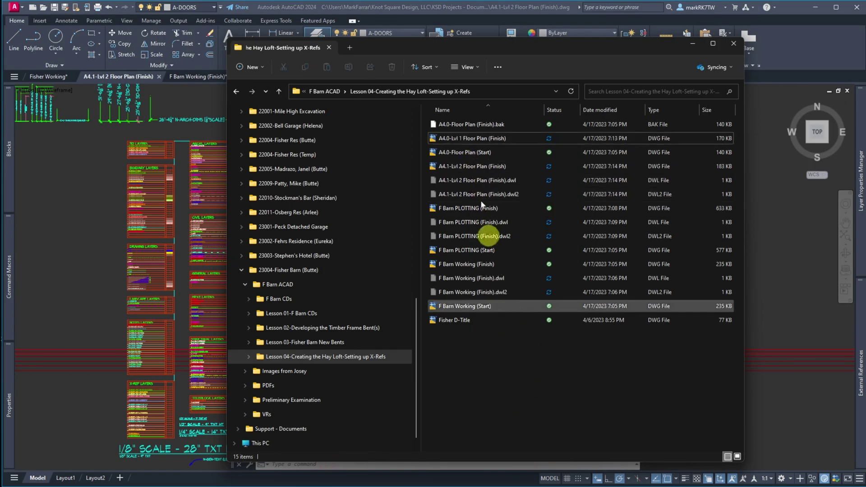
double_click(460, 138)
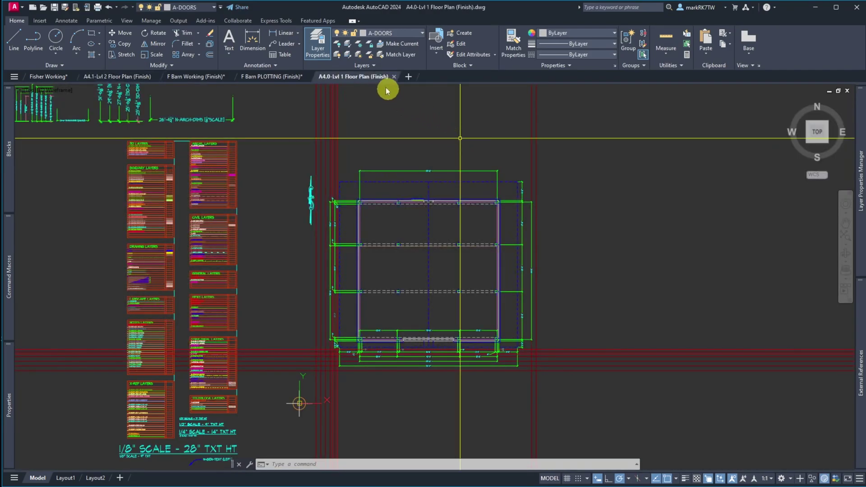
- Reorder the open drawings so F Barn PLOTTING follows Fisher Working, ahead of A4.0-Lvl 1, A4.1-Lvl 2 and F Barn Working
mouse_move(226, 70)
mouse_down()
mouse_move(126, 68)
mouse_move(130, 91)
mouse_move(134, 82)
mouse_move(111, 82)
mouse_up()
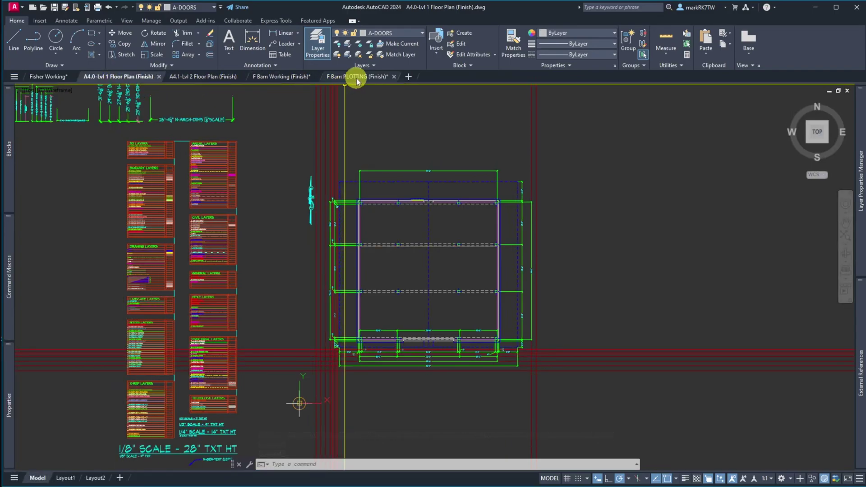
drag(356, 78, 121, 75)
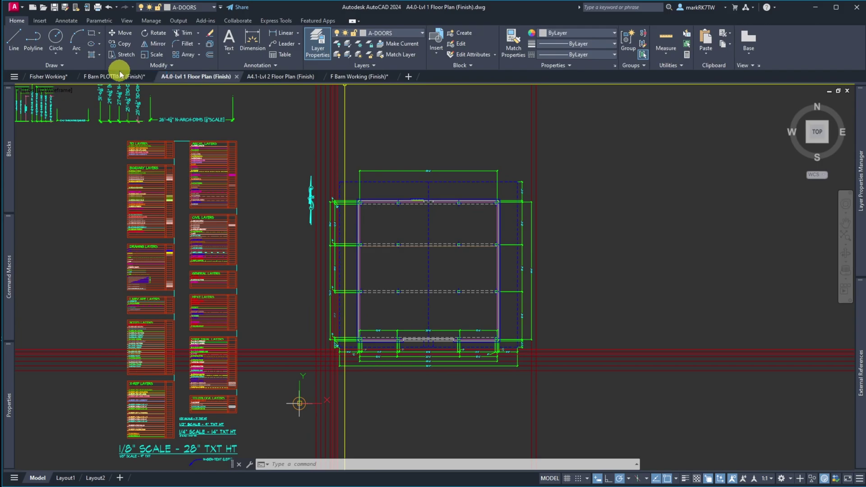
mouse_move(121, 75)
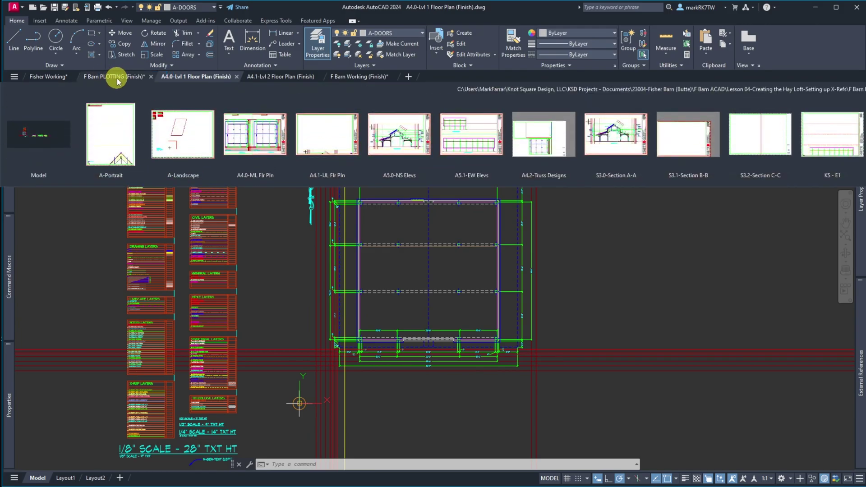
- Switch to the A4.1-Lvl 2 Floor Plan drawing and examine the door opening and beam lines along the plan's lower wall
click(280, 77)
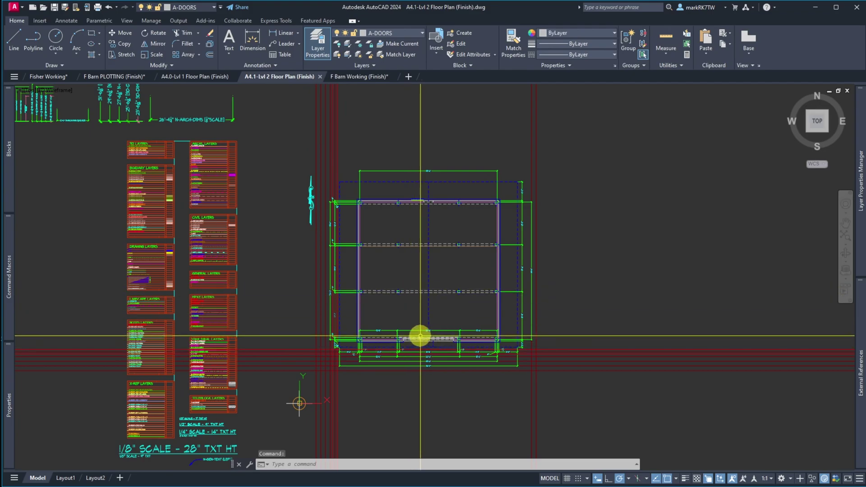
scroll(421, 334, up, 6)
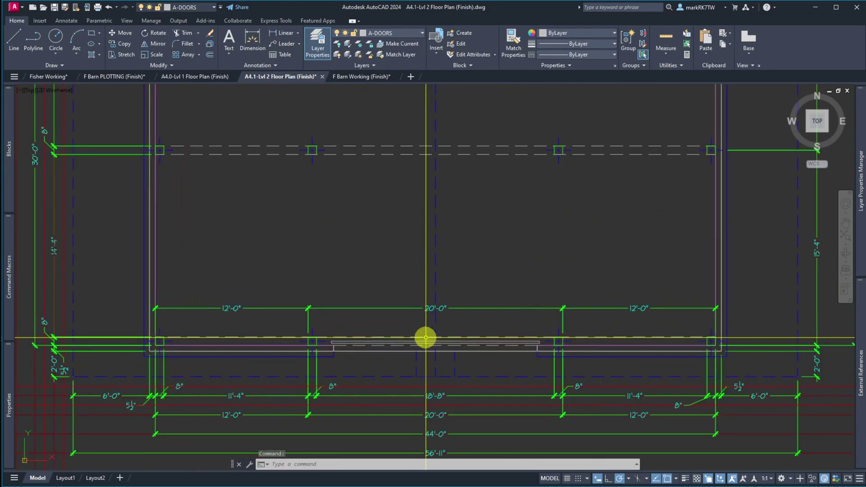
scroll(339, 342, up, 2)
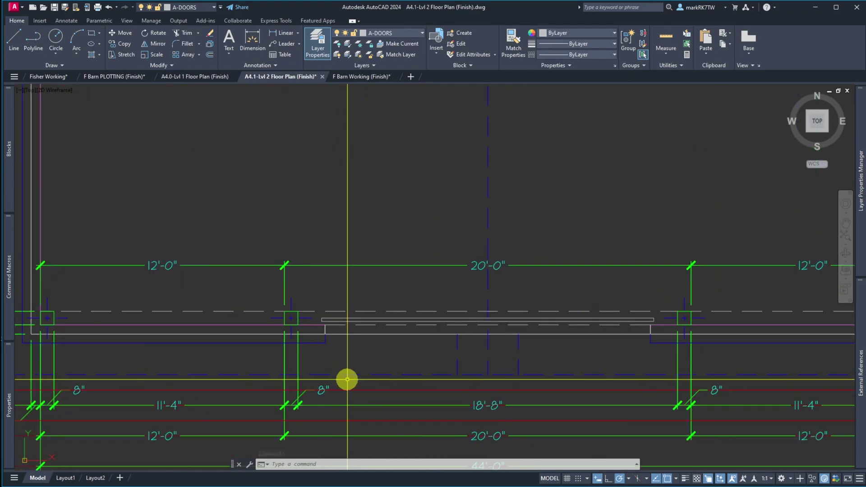
scroll(340, 342, down, 4)
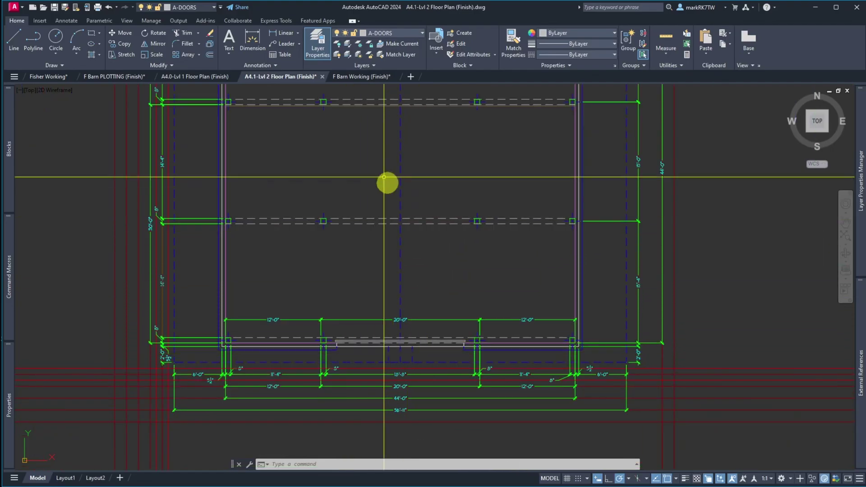
- Switch to the F Barn Working drawing and examine the hay loft framing in Section B-B and the surrounding plans
click(371, 77)
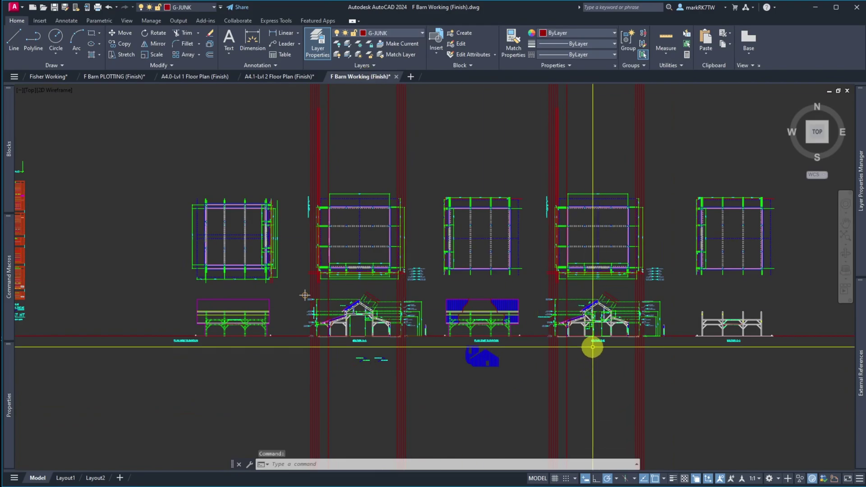
scroll(618, 319, up, 3)
scroll(618, 319, up, 4)
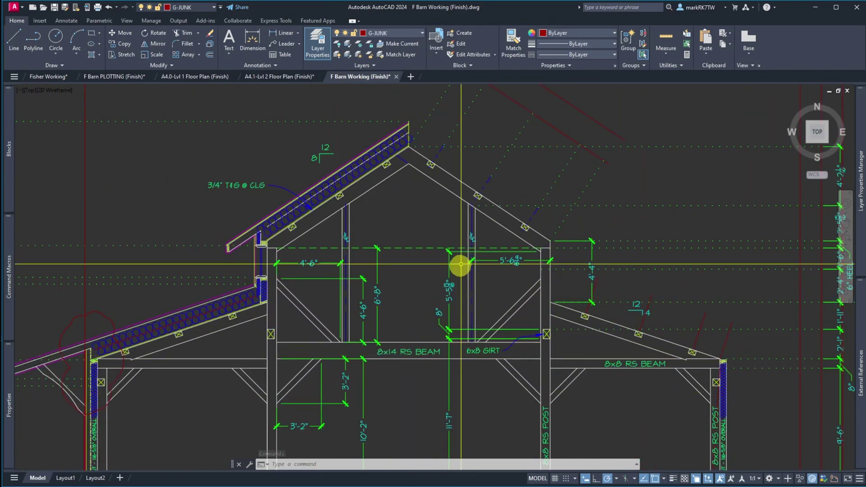
scroll(464, 252, down, 3)
scroll(464, 253, down, 2)
scroll(429, 392, up, 1)
scroll(433, 394, down, 2)
scroll(432, 394, down, 1)
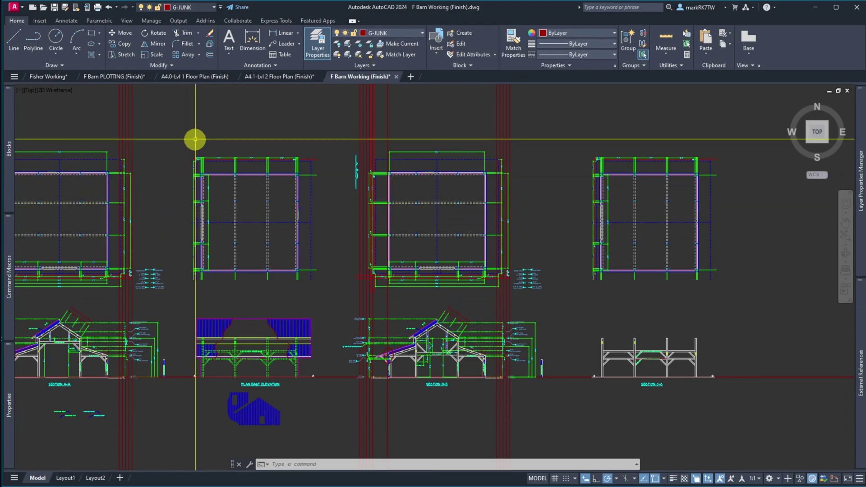
- Switch to the F Barn PLOTTING drawing and open its A4.0-ML Flr Pln layout
click(125, 77)
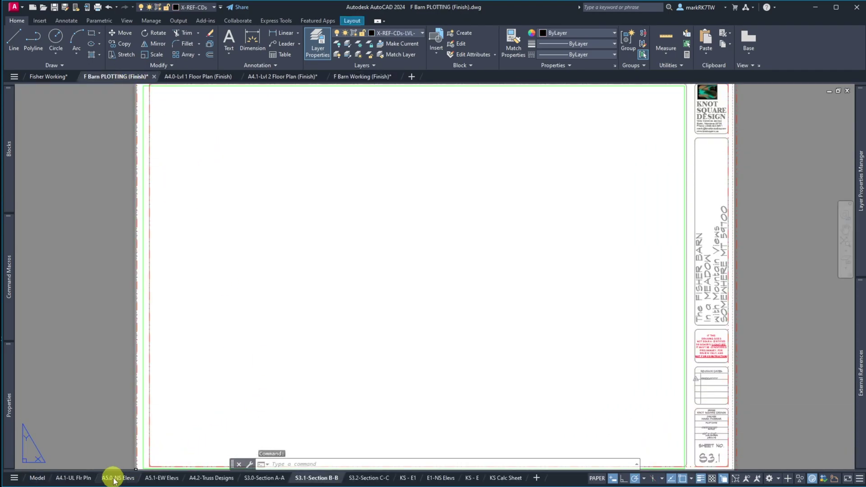
click(84, 479)
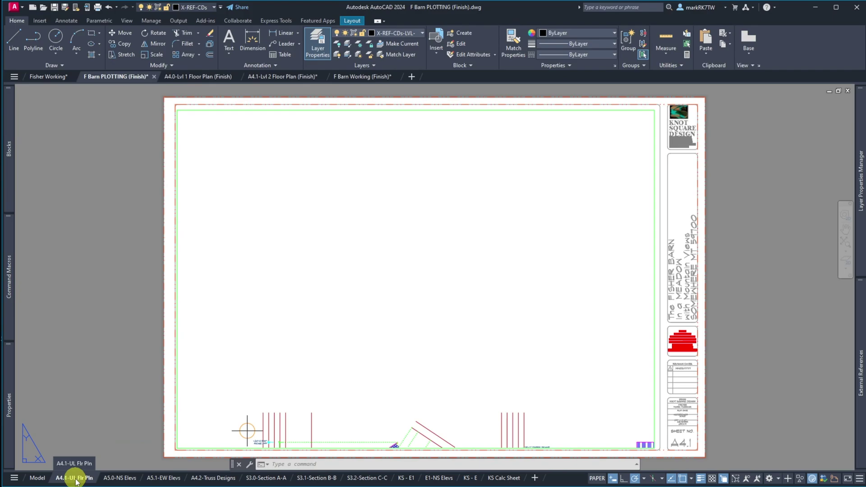
mouse_move(44, 481)
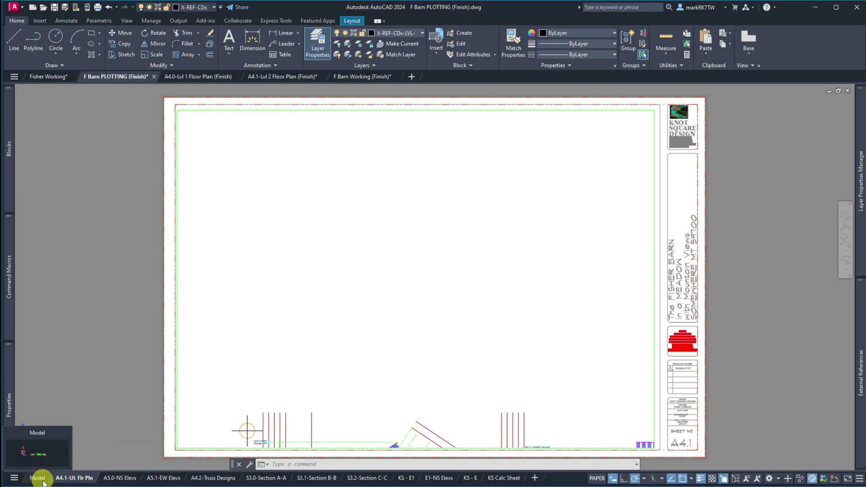
click(14, 479)
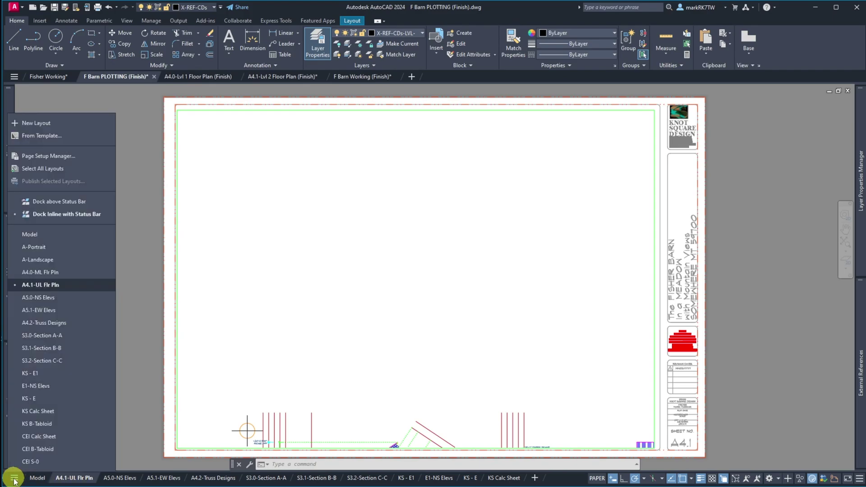
click(52, 272)
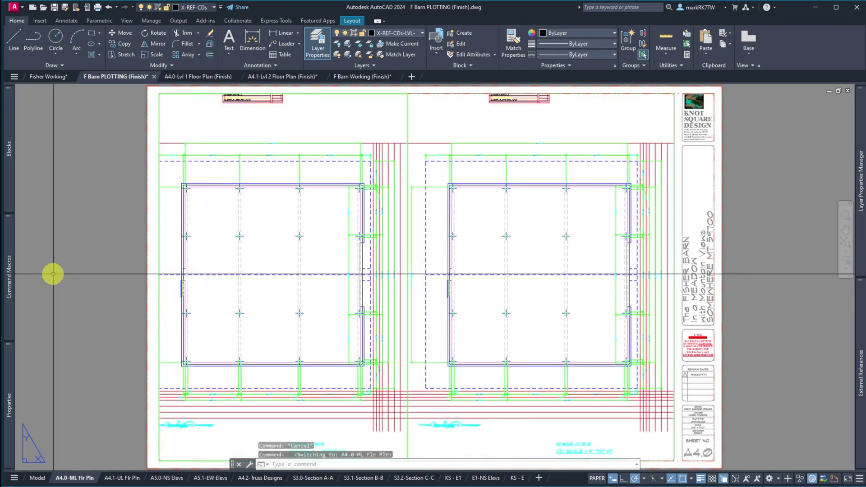
- Delete the CEI S-0 layout from the plotting drawing
click(14, 479)
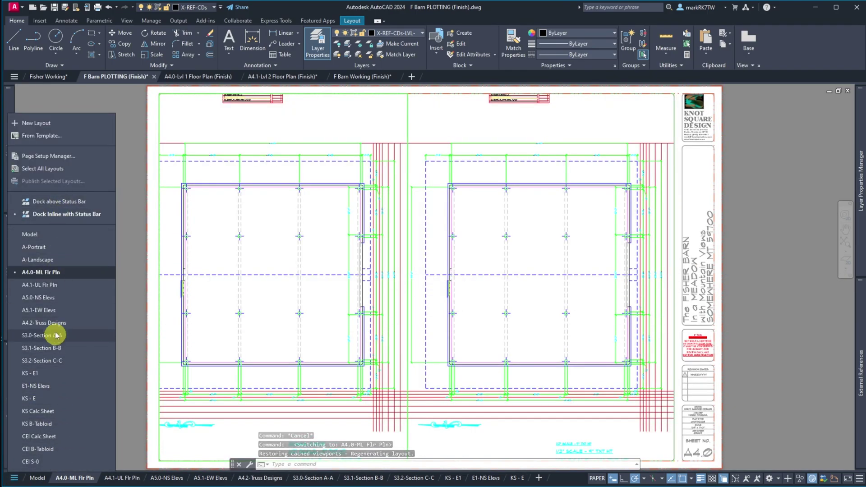
right_click(52, 465)
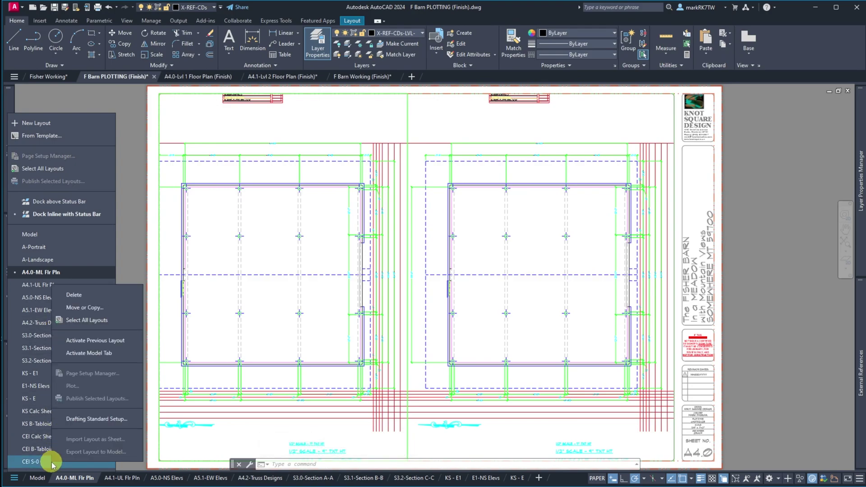
click(74, 295)
click(457, 280)
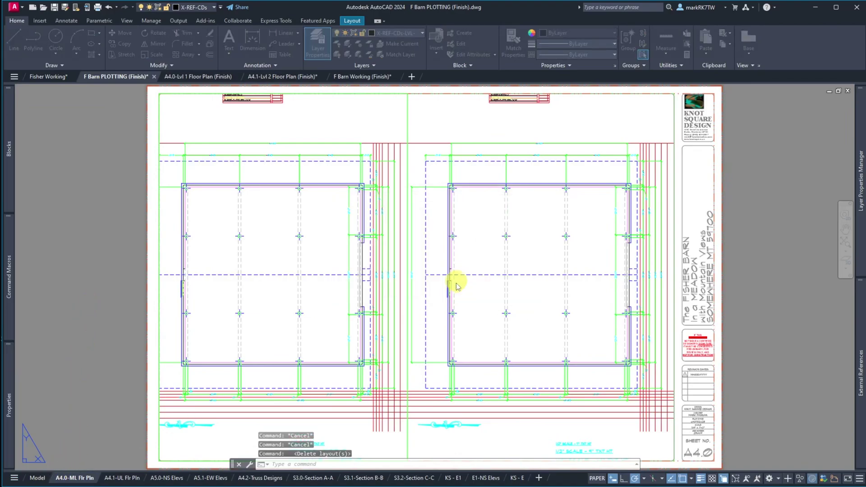
- Delete the CEI B-Tabloid layout from the plotting drawing
mouse_move(11, 475)
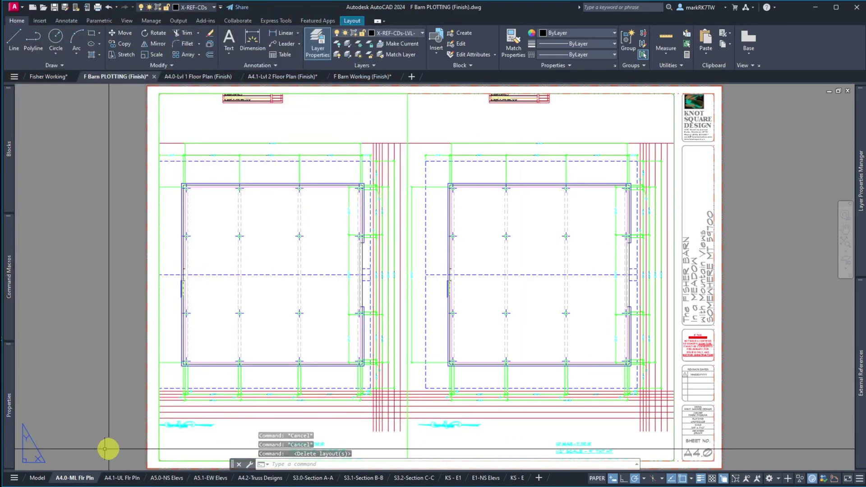
click(14, 478)
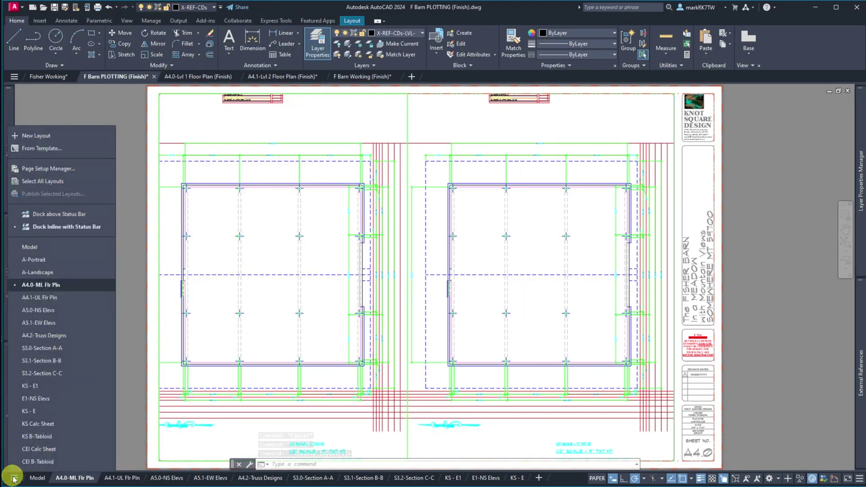
right_click(40, 461)
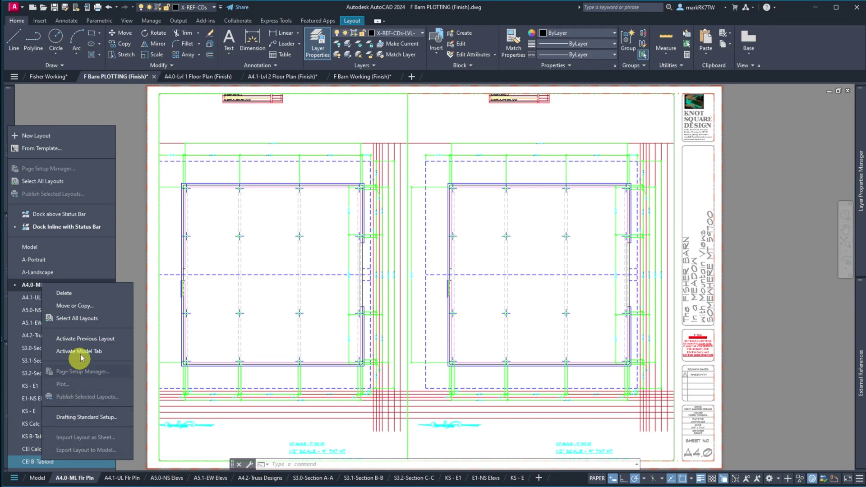
click(80, 296)
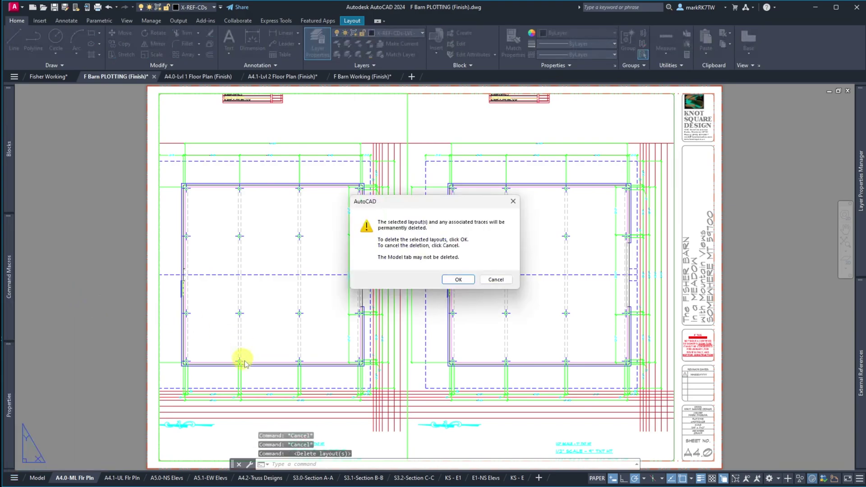
click(458, 280)
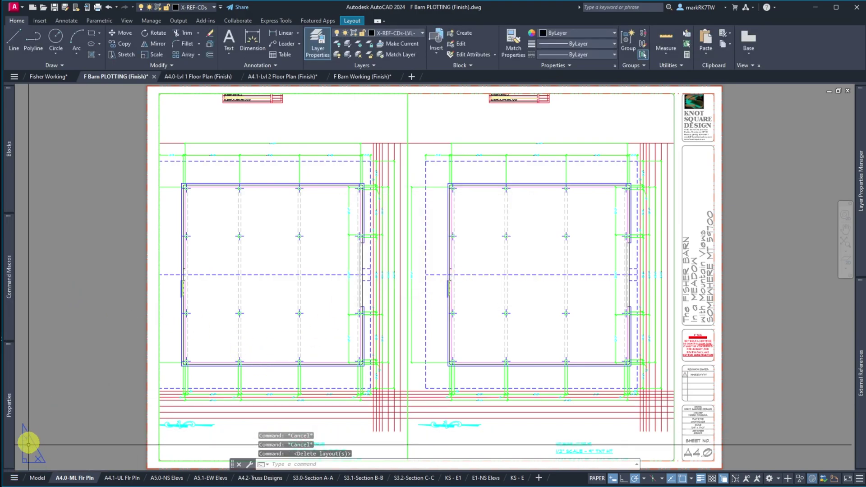
- Delete the CEI Calc Sheet layout from the plotting drawing
click(16, 480)
click(18, 479)
click(19, 477)
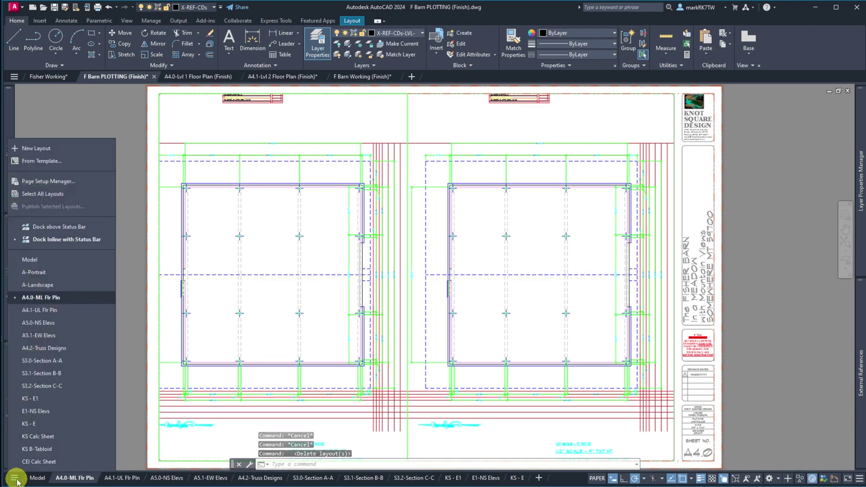
right_click(36, 460)
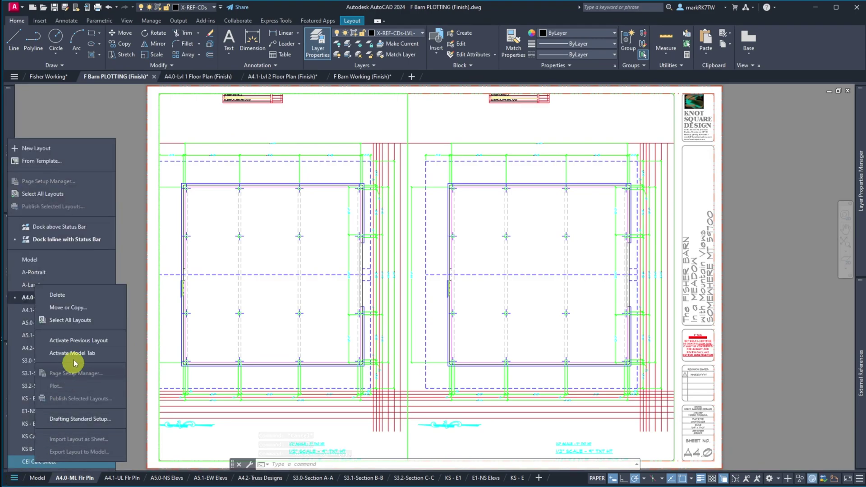
click(70, 294)
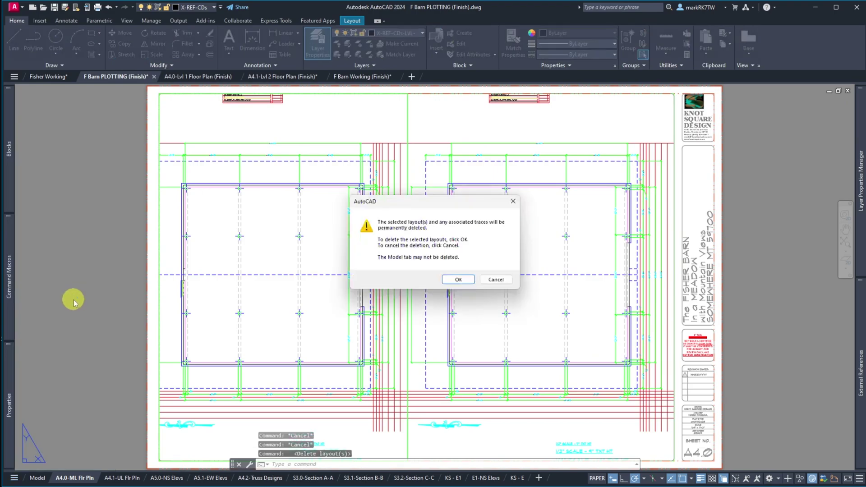
click(458, 280)
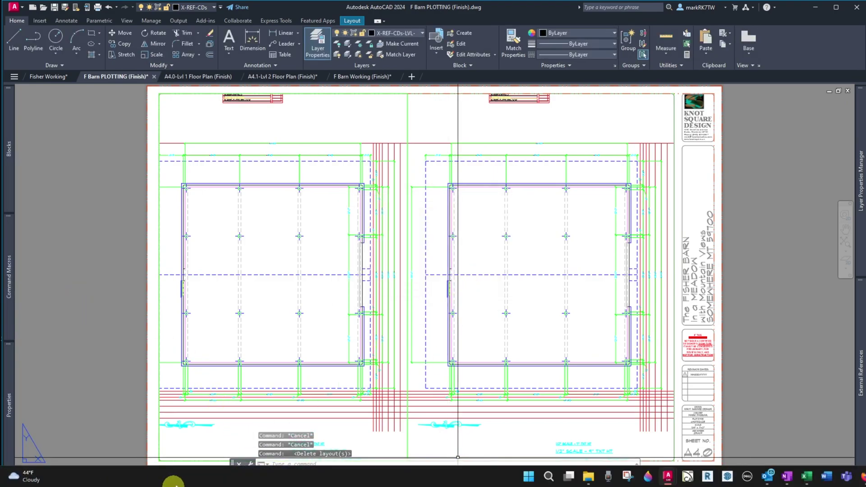
click(246, 335)
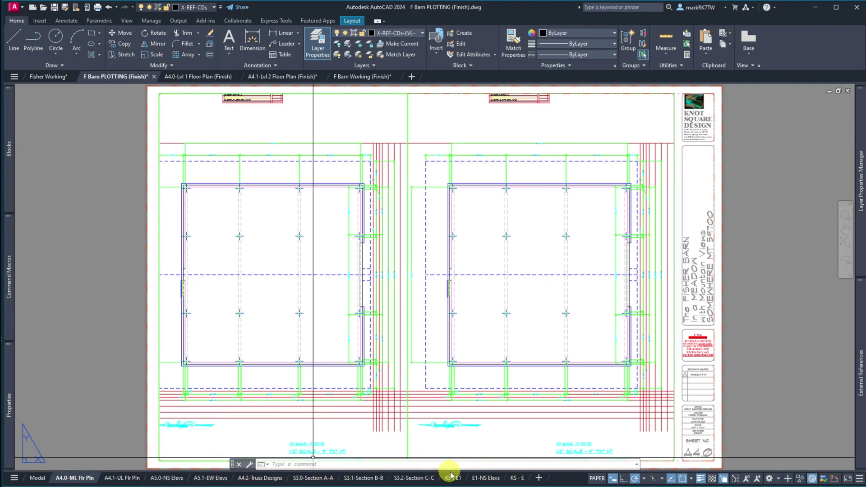
mouse_move(456, 480)
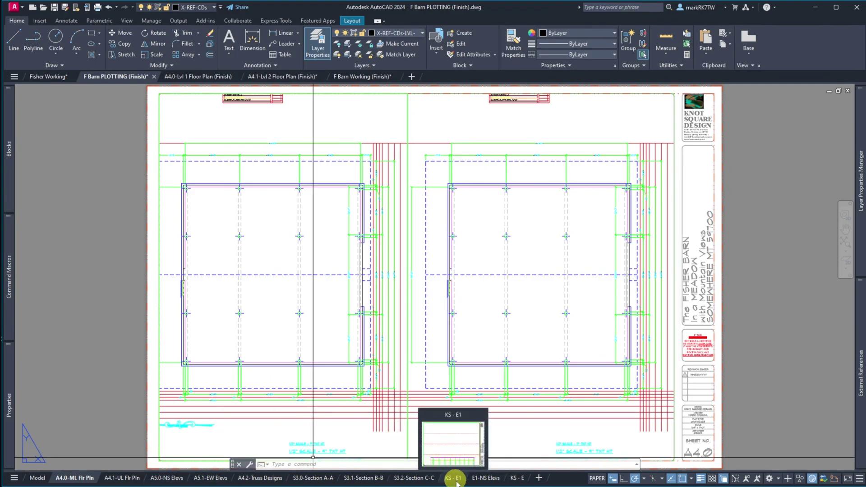
mouse_move(484, 481)
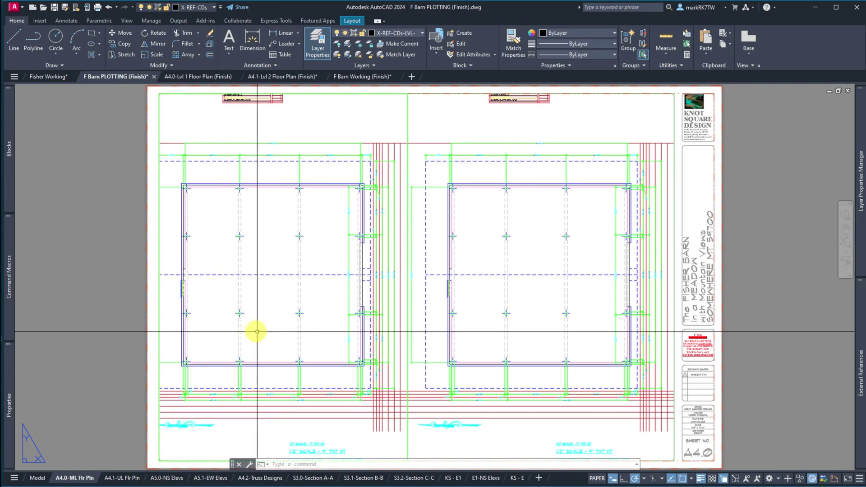
- Repath the A4.0-Floor Plan external reference to the A4.0-Lvl 1 Floor Plan (Finish) drawing
mouse_move(861, 356)
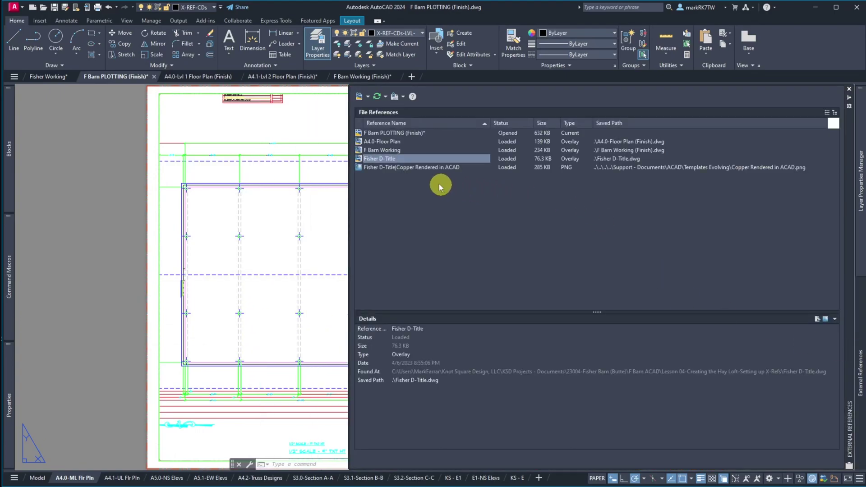
click(391, 142)
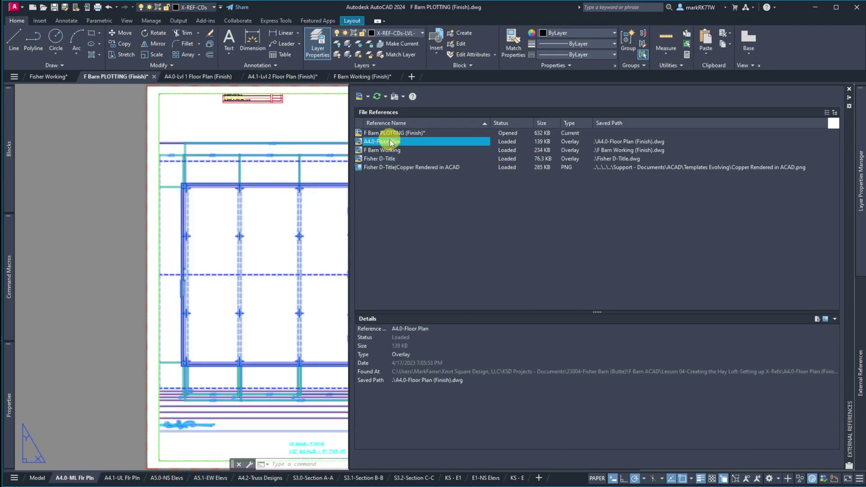
mouse_move(390, 142)
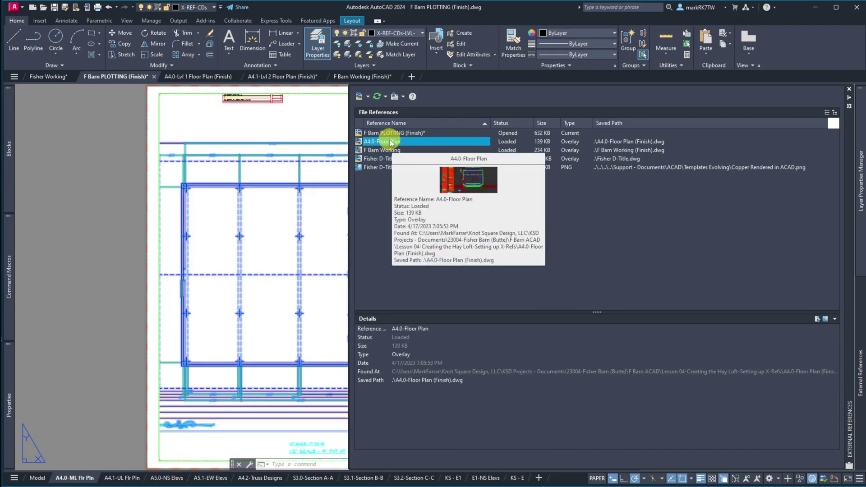
right_click(391, 142)
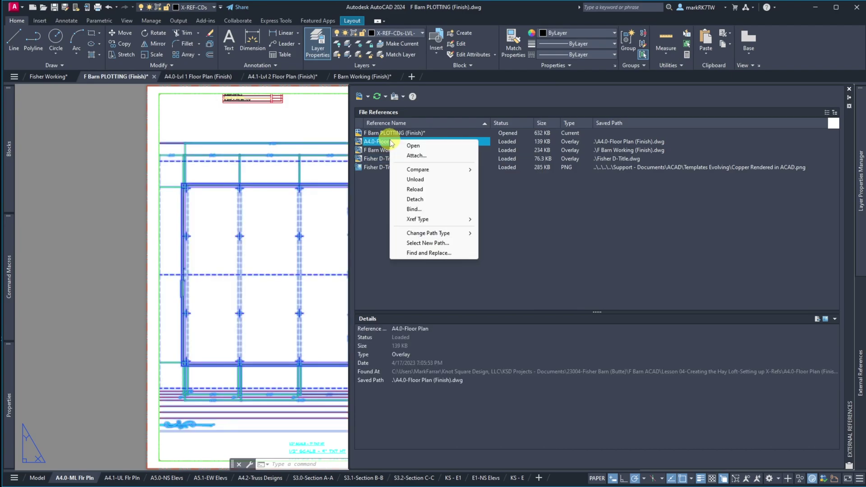
click(426, 243)
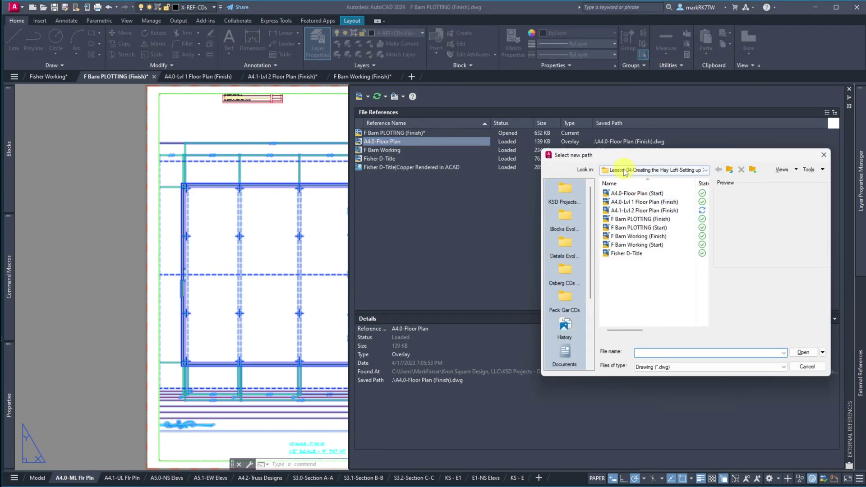
click(662, 203)
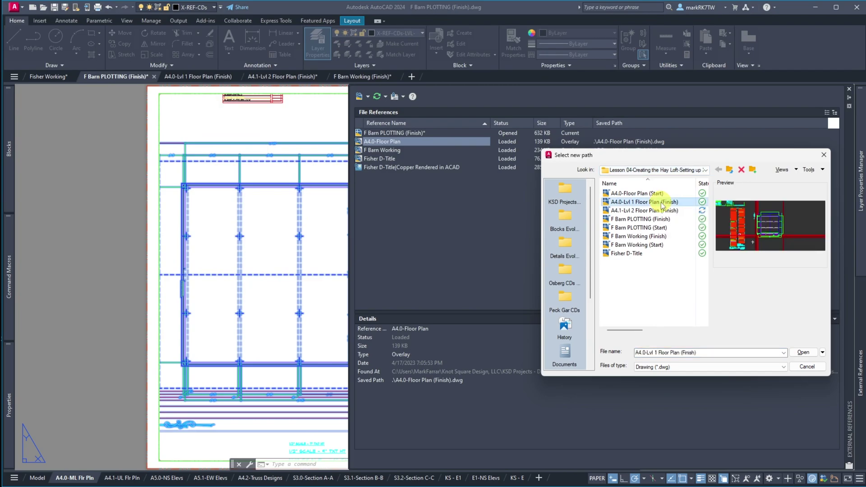
click(809, 354)
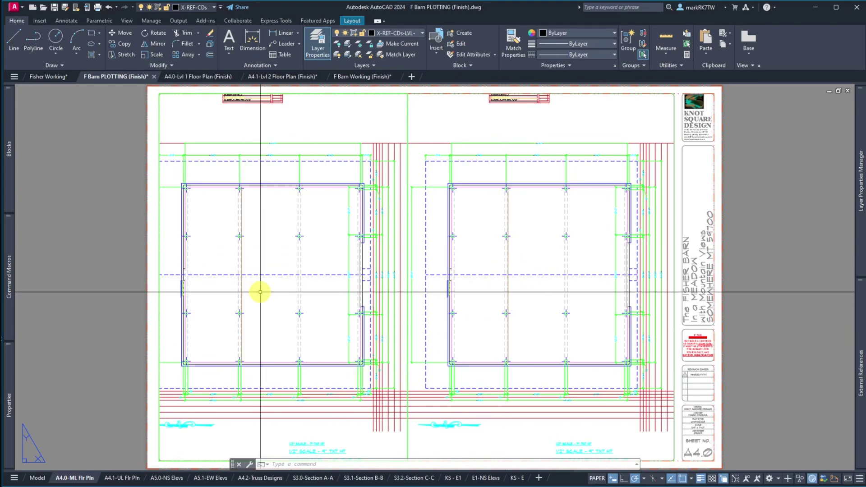
- In model space, pull the left edge of the floor plan reference's clipping boundary in to just outside the plan's left-hand dimensions
click(38, 478)
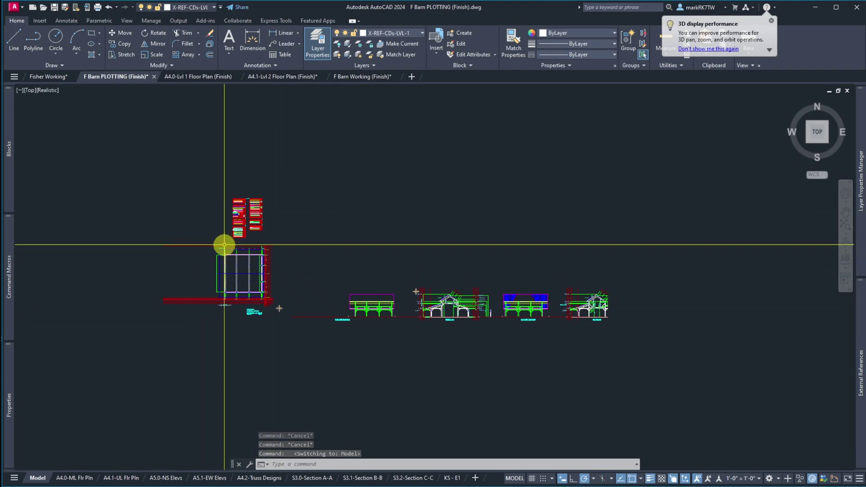
click(222, 280)
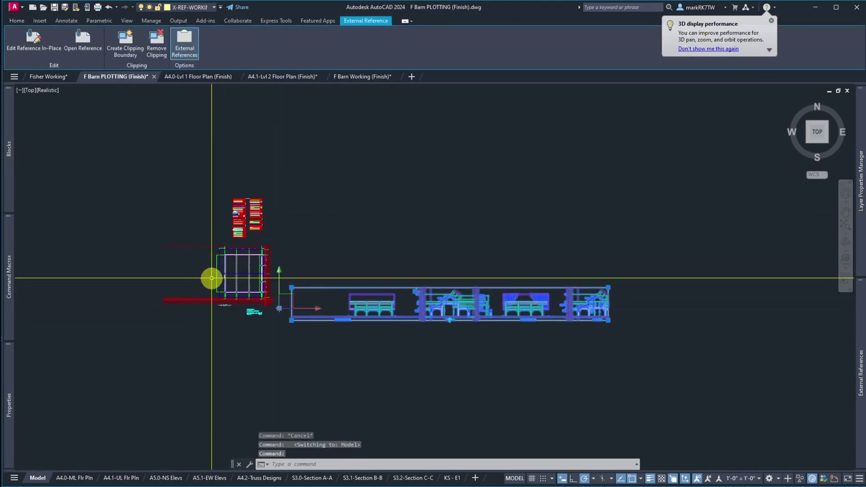
click(215, 284)
key(Escape)
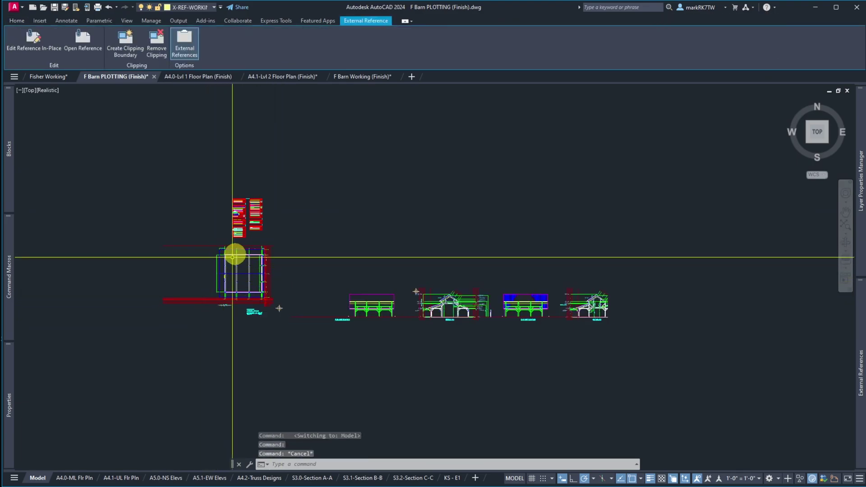
click(232, 257)
click(231, 265)
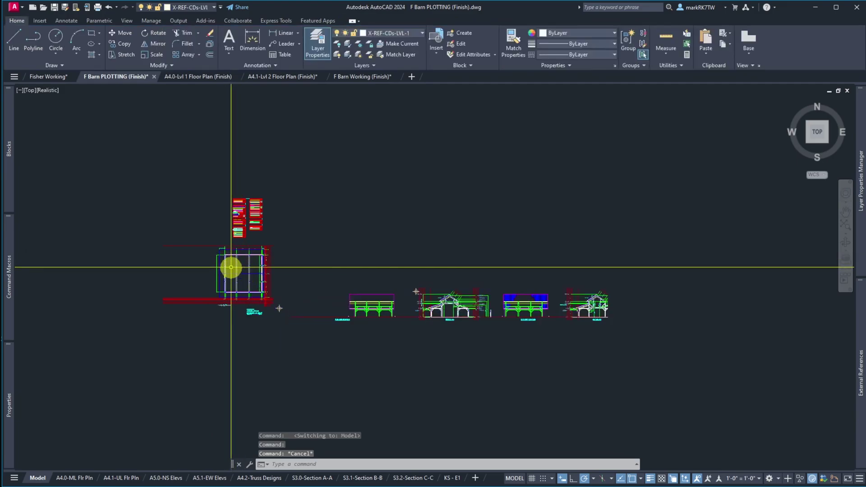
click(252, 304)
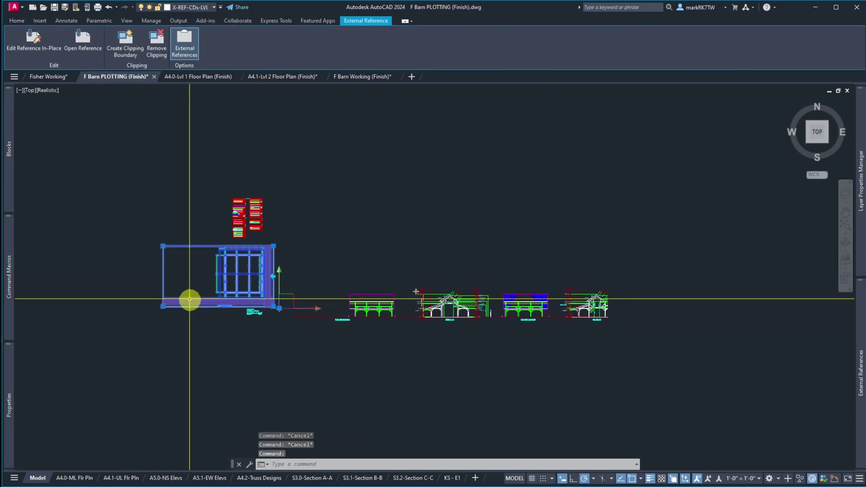
scroll(174, 255, up, 5)
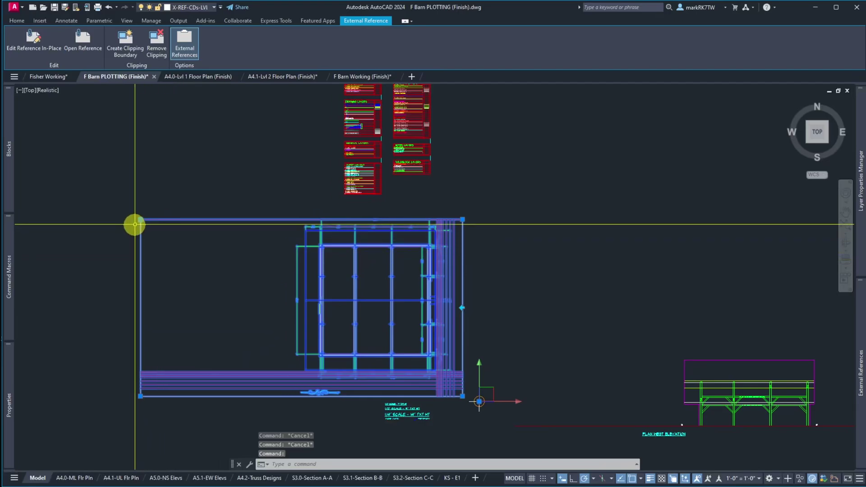
click(140, 220)
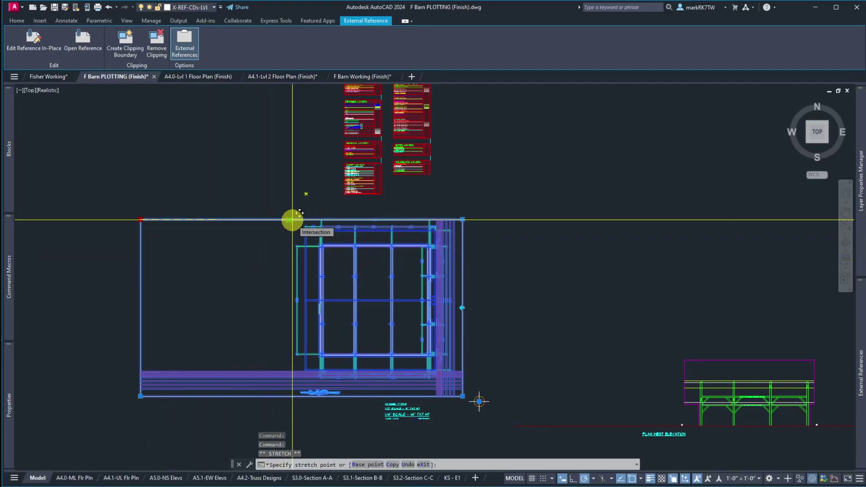
click(292, 219)
scroll(291, 227, up, 3)
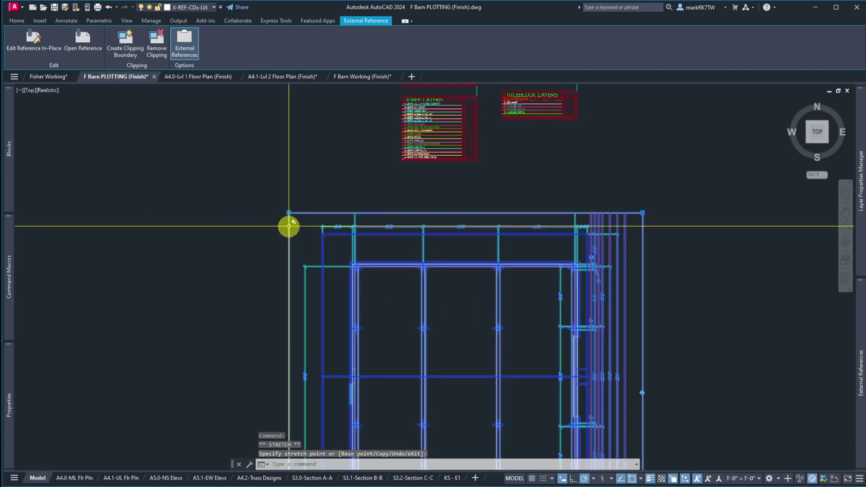
click(289, 213)
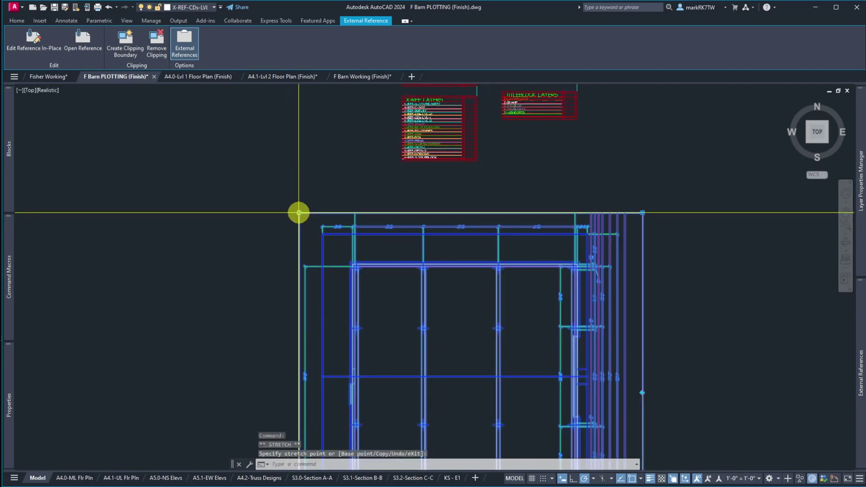
scroll(336, 175, down, 4)
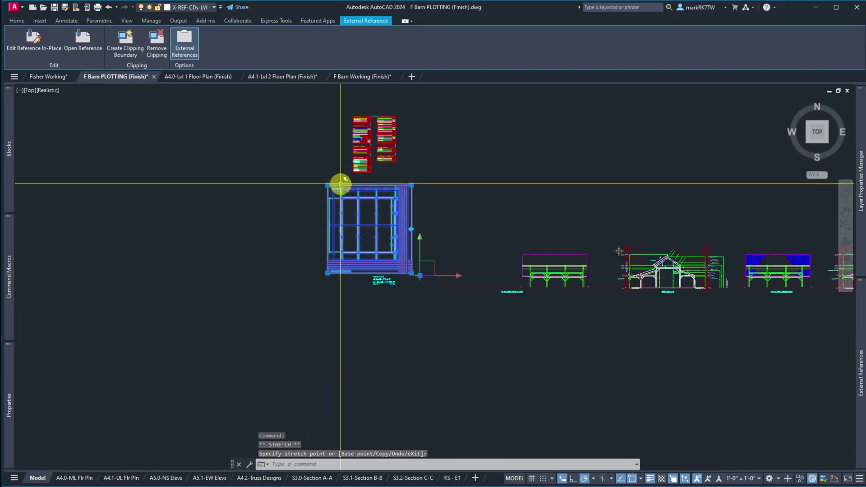
scroll(333, 208, up, 4)
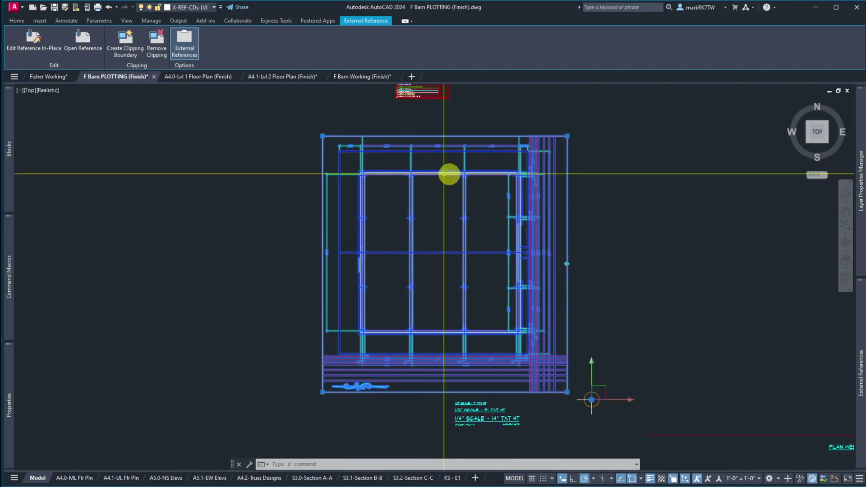
click(682, 275)
key(Escape)
key(Escape)
key(Escape)
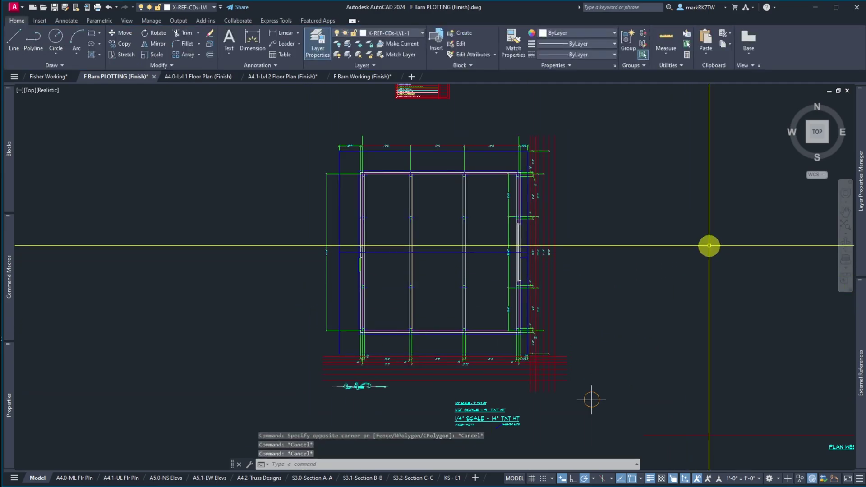
- Filter the layers to the X-Ref group and make X-REF-CDs-LVL-2 the current layer
click(209, 8)
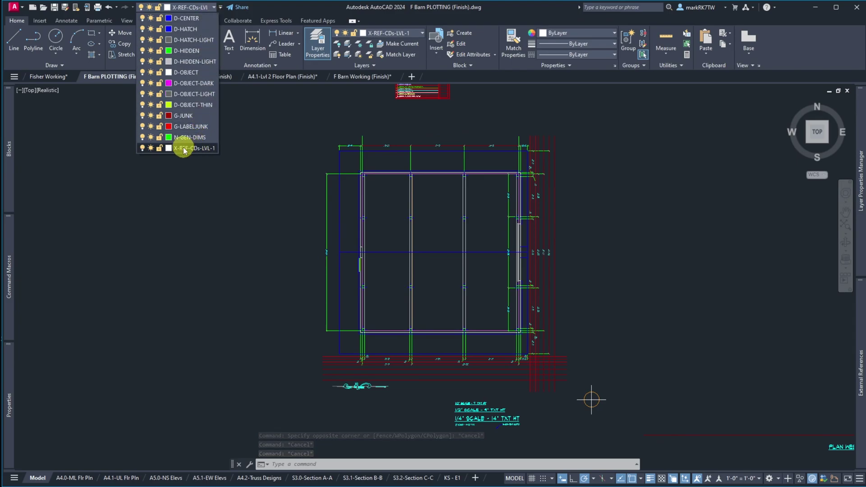
click(861, 228)
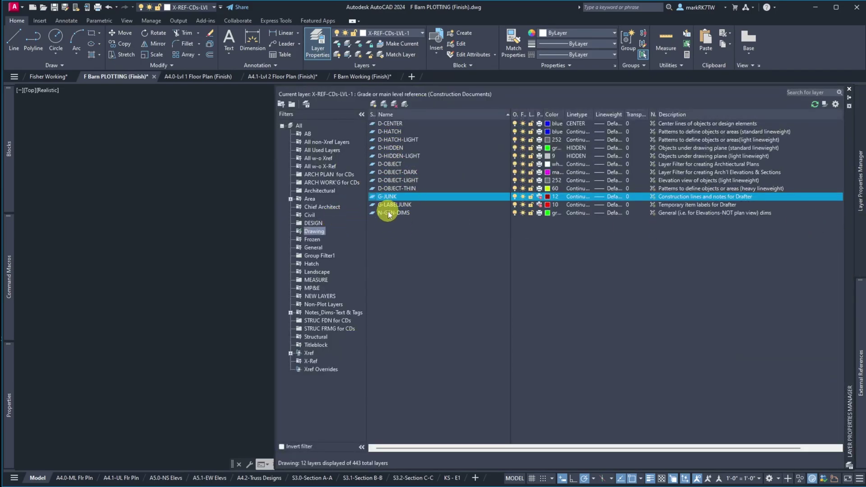
click(309, 361)
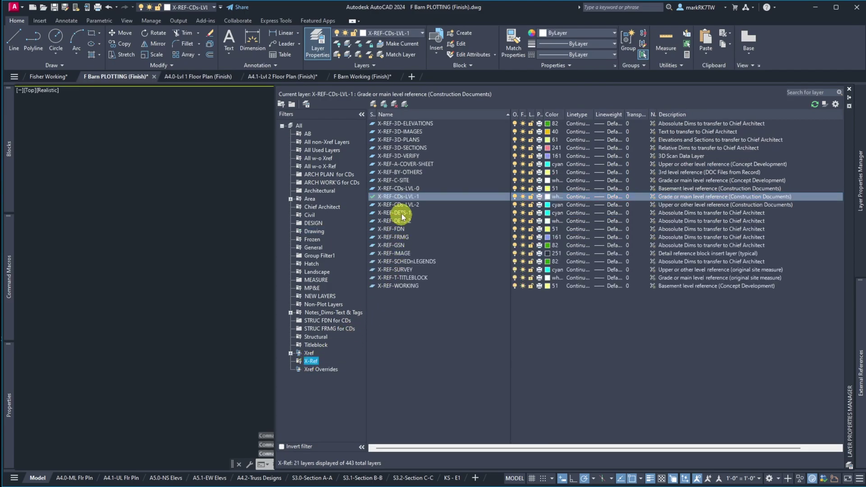
click(401, 207)
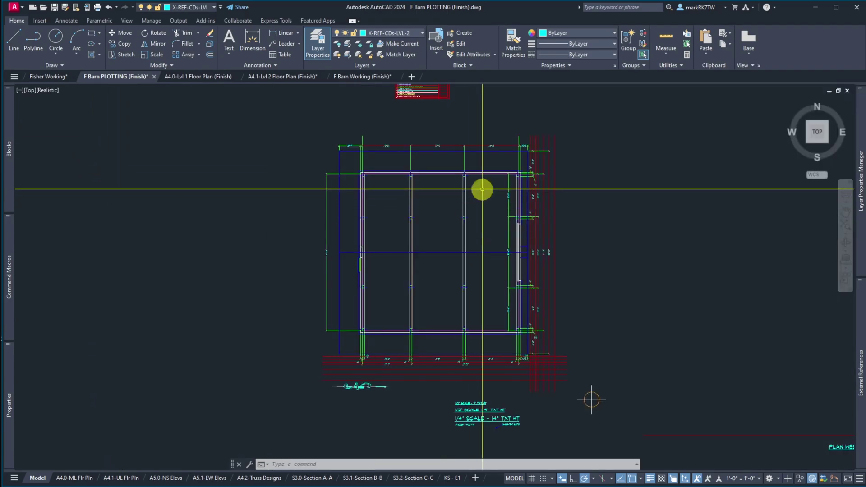
- Attach A4.1-Level 02 Flr Pln (Finish) as an overlay with a relative path, specifying its insertion point on screen at the level 1 plan's origin marker
mouse_move(859, 384)
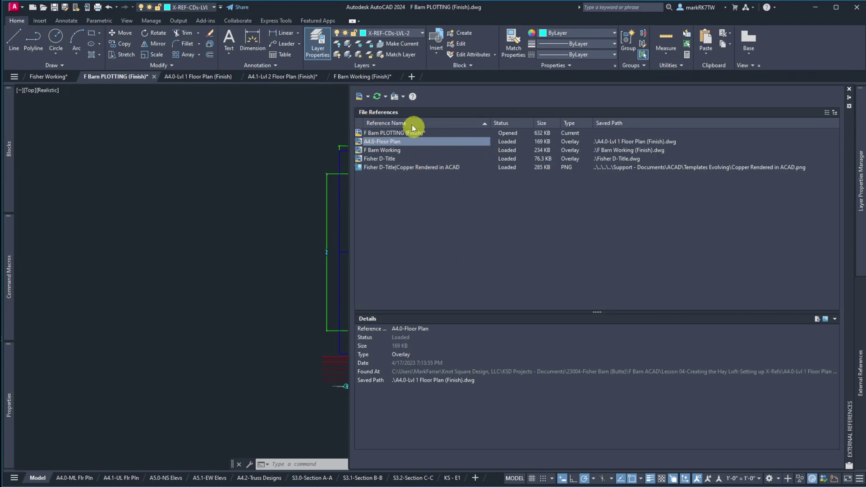
click(359, 97)
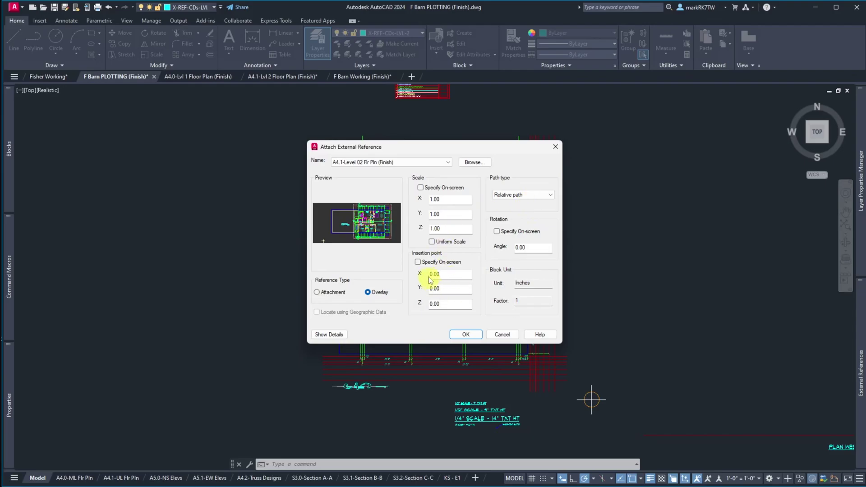
click(419, 263)
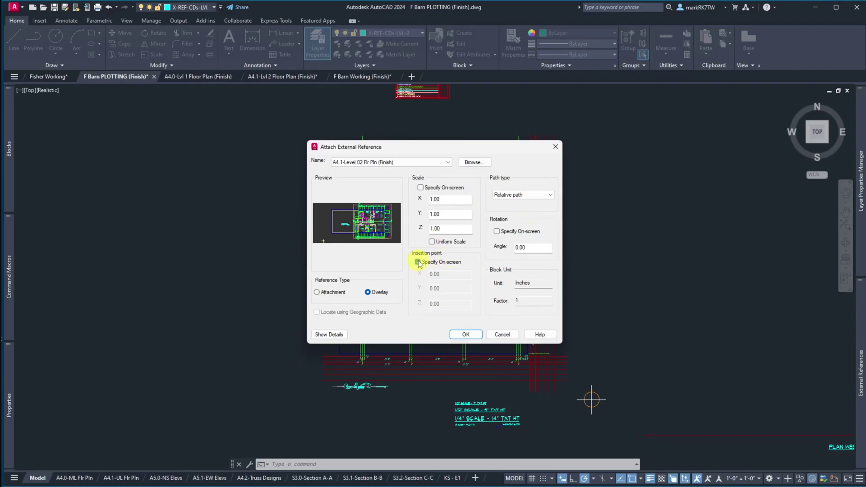
click(466, 335)
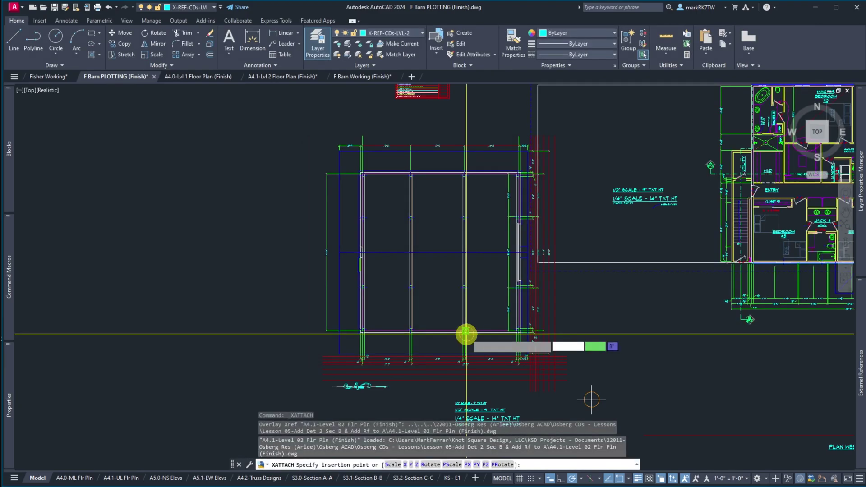
scroll(556, 348, down, 6)
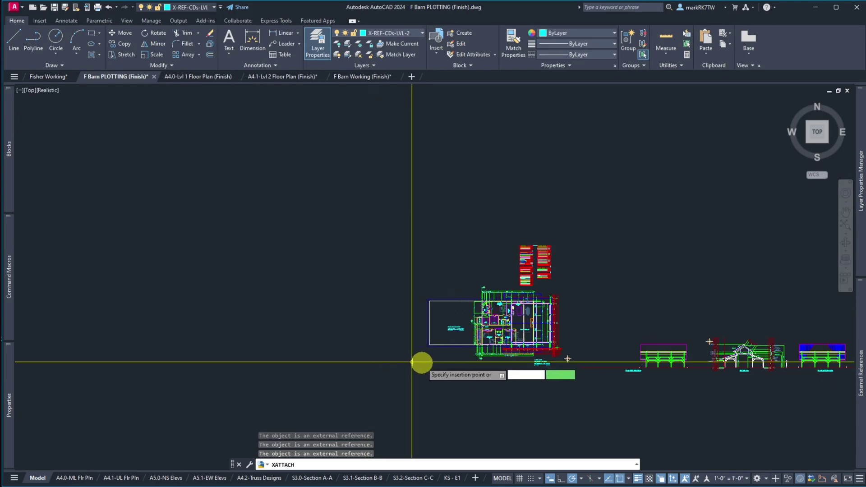
scroll(568, 358, up, 6)
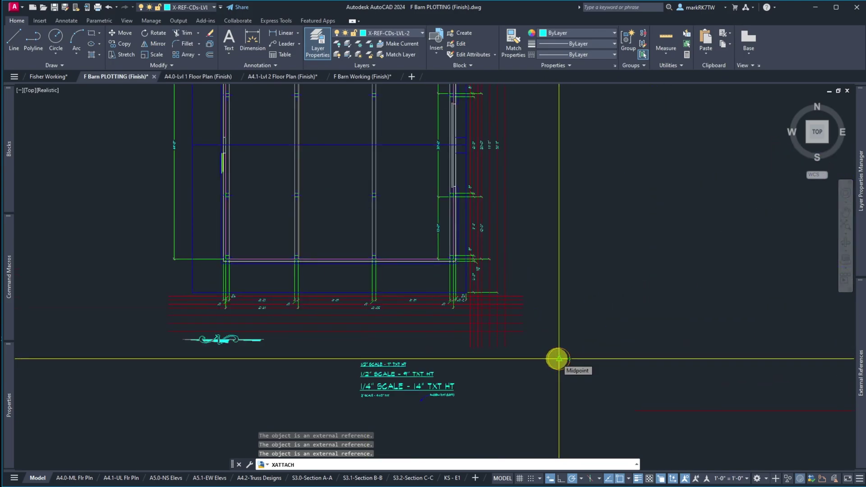
scroll(557, 358, up, 3)
click(559, 358)
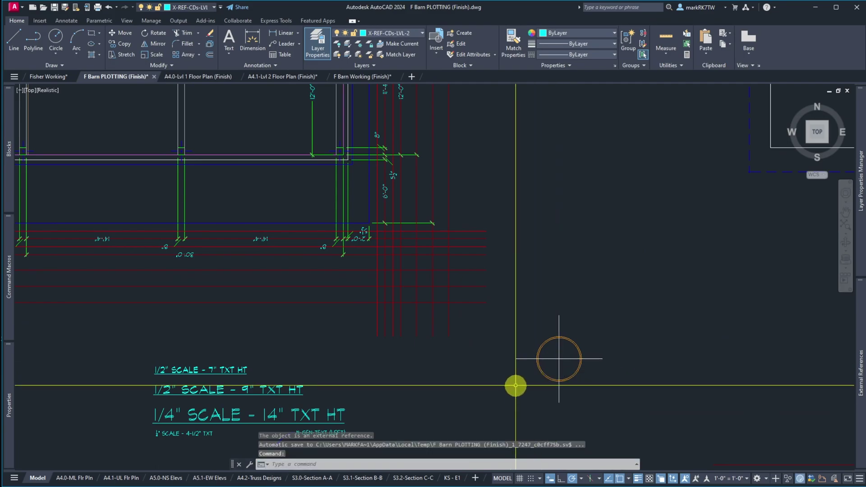
- Move the newly attached level 2 reference to the open area left of the level 1 floor plan
scroll(564, 374, up, 6)
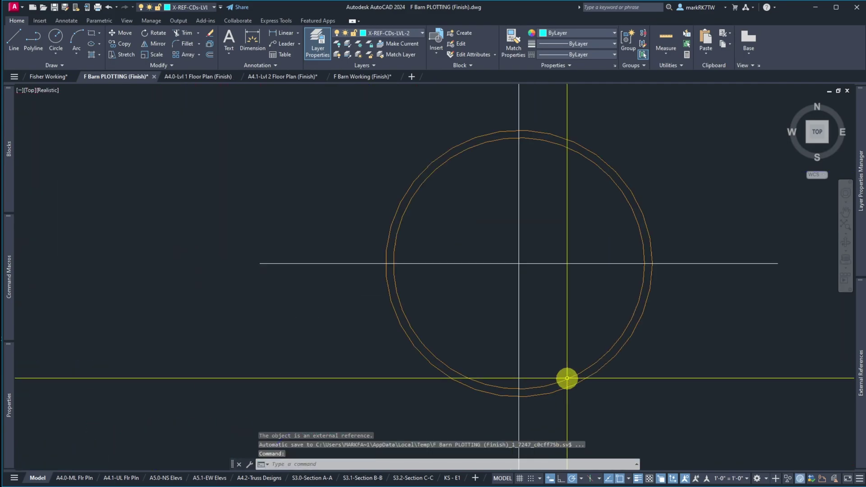
scroll(571, 315, down, 10)
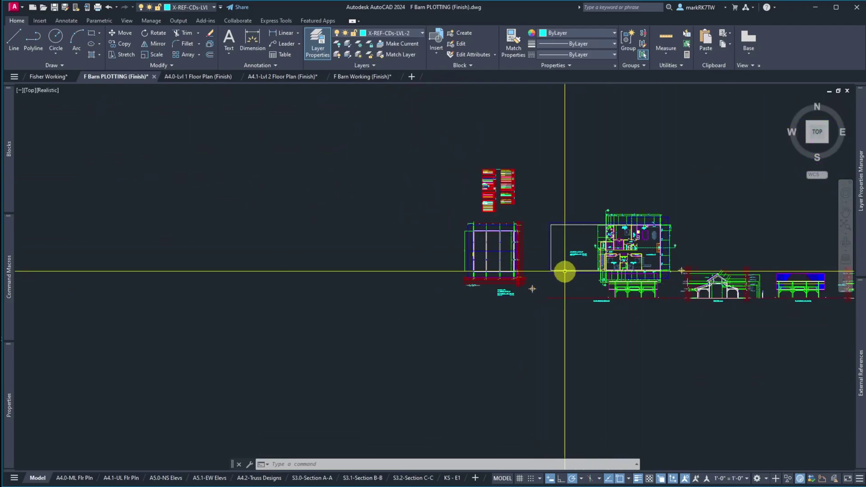
click(567, 270)
text(m)
key(Return)
click(662, 360)
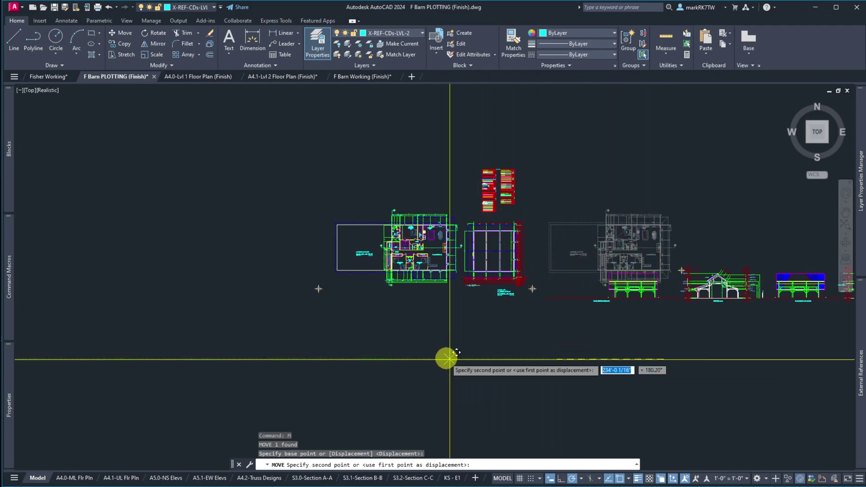
click(435, 357)
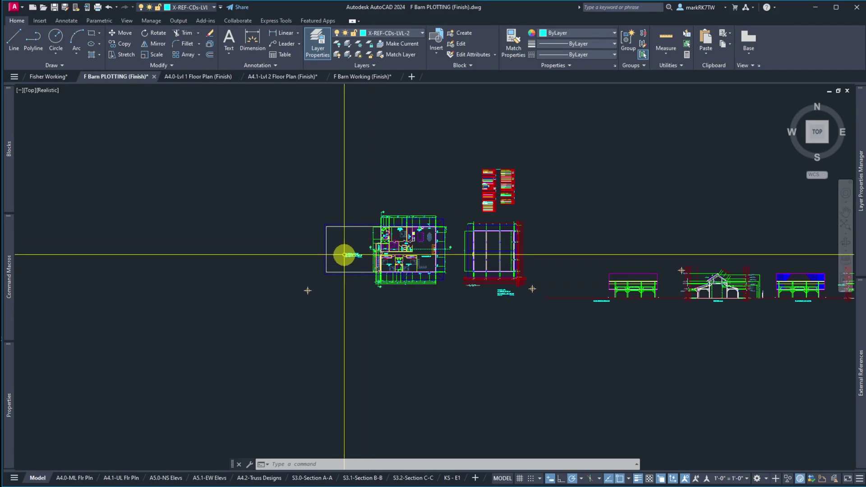
scroll(347, 242, up, 6)
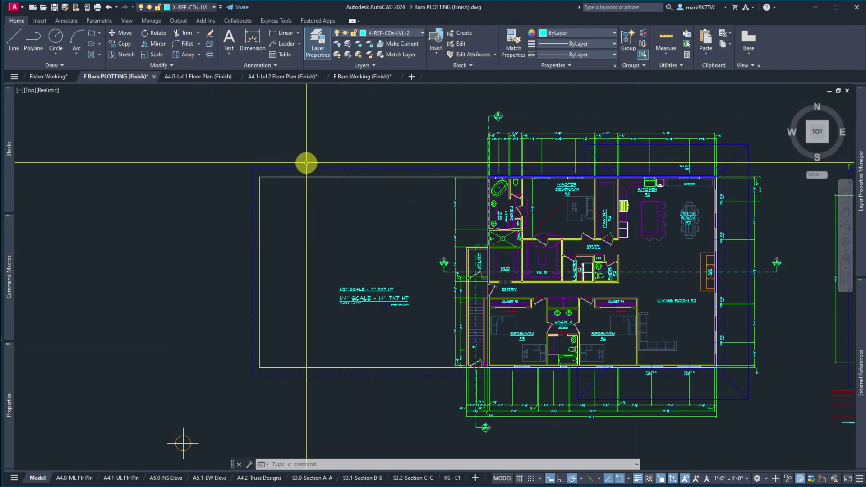
- Repoint the A4.1-Level 02 Flr Pln (Finish) reference to the A4.1-Lvl 2 Floor Plan (Finish) drawing in the Lesson 04 folder
mouse_move(859, 357)
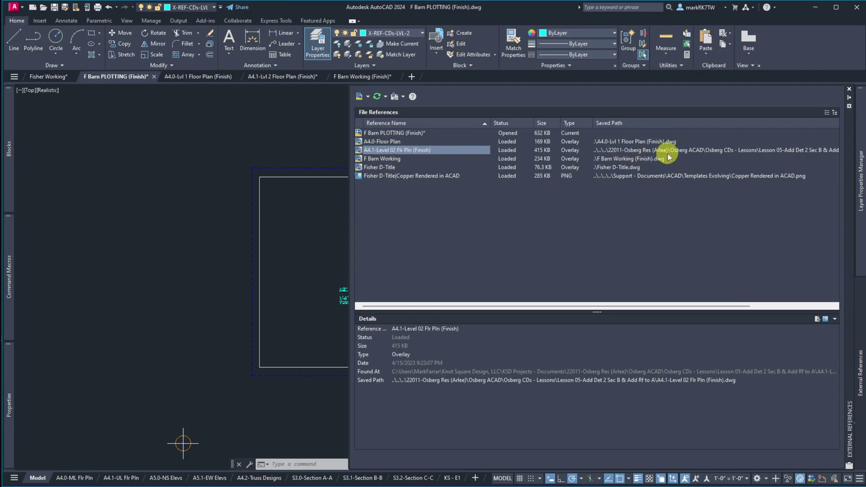
click(386, 151)
right_click(385, 151)
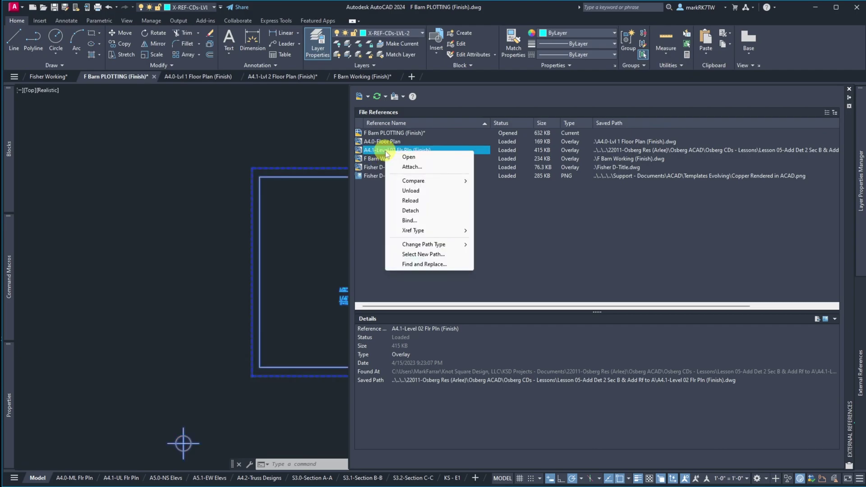
click(424, 253)
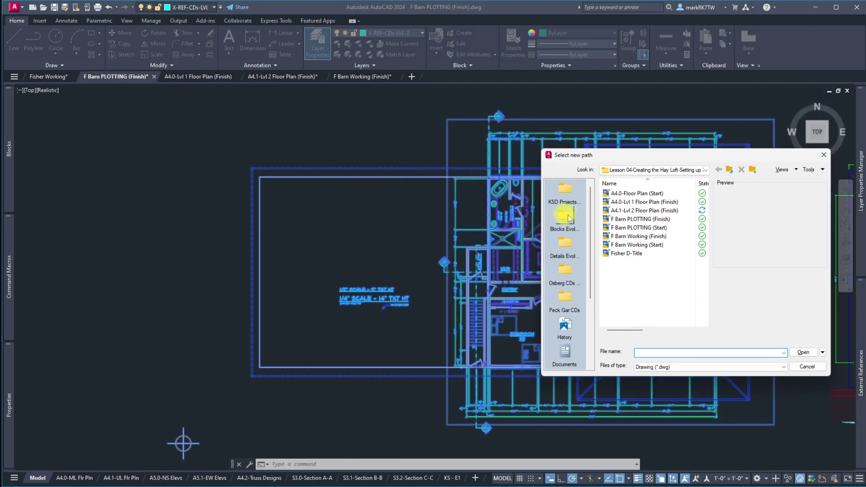
click(648, 171)
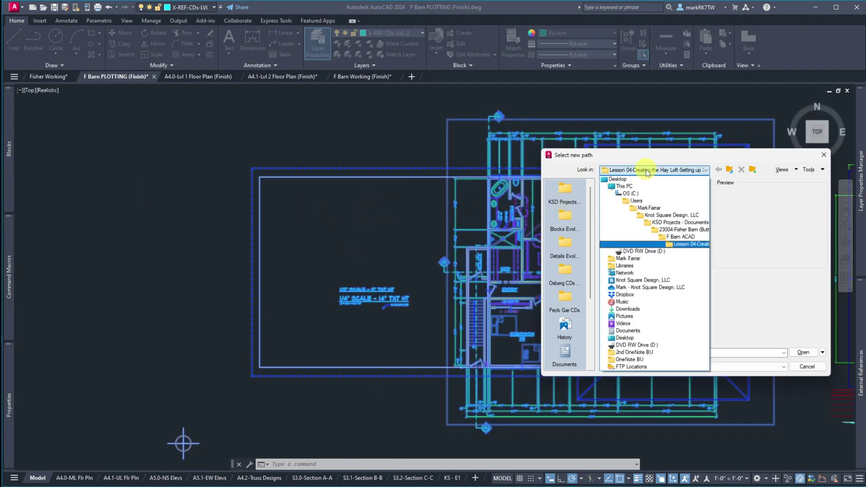
click(673, 244)
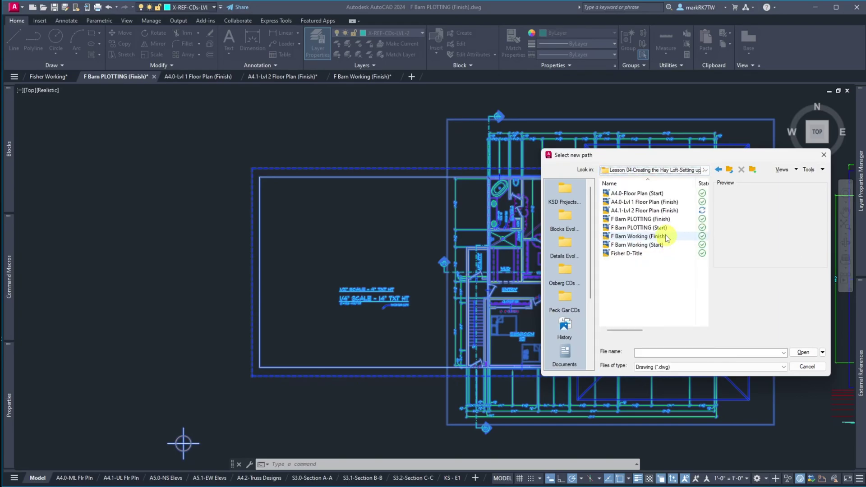
click(642, 211)
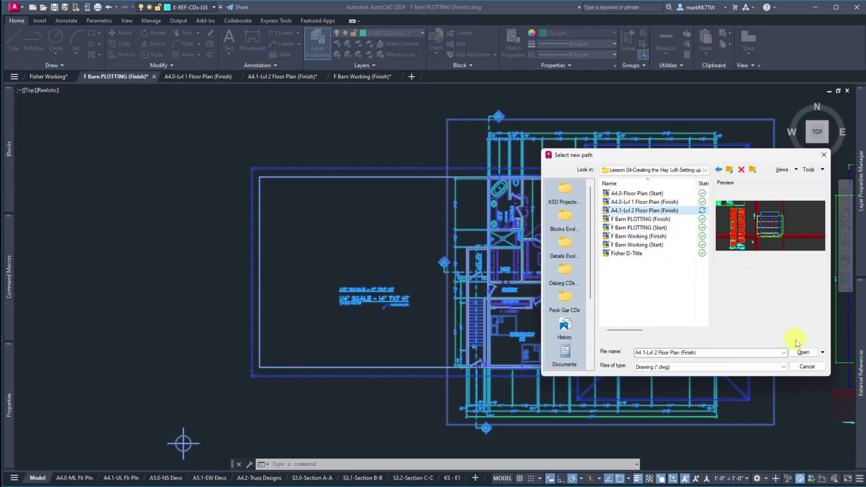
click(802, 353)
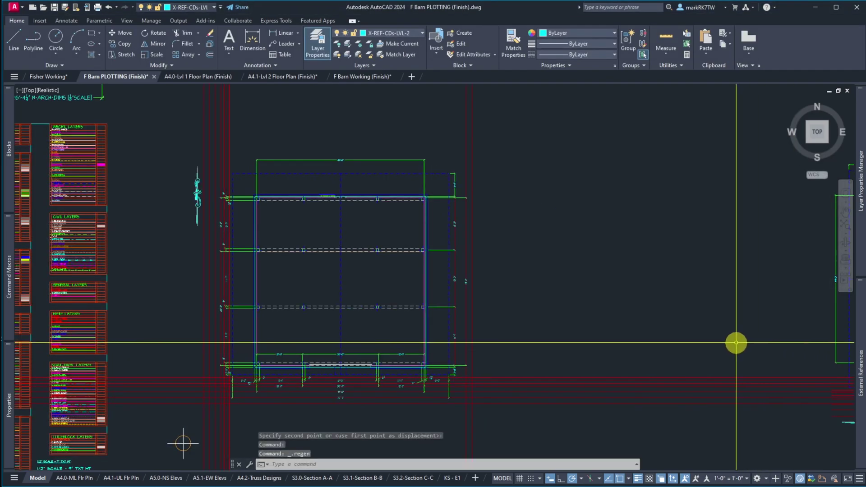
- Draw a horizontal construction line through the center of the level 2 reference's origin marker
scroll(733, 344, down, 7)
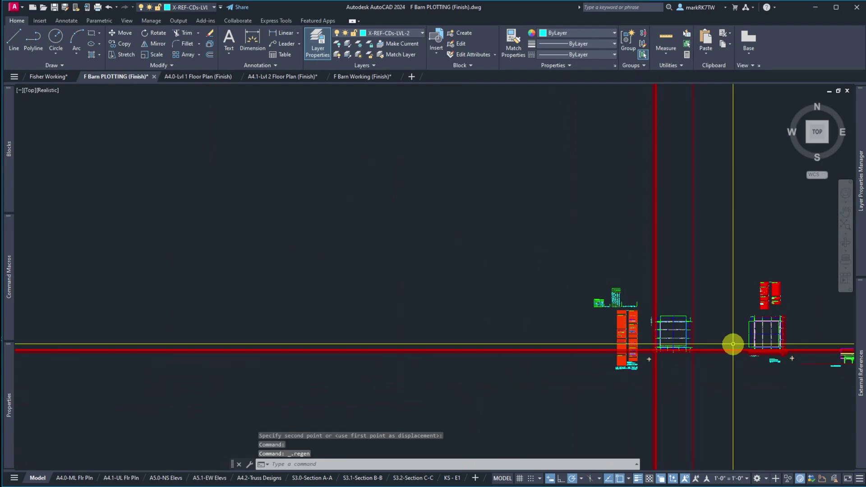
scroll(733, 344, up, 4)
scroll(662, 361, down, 4)
scroll(663, 368, up, 5)
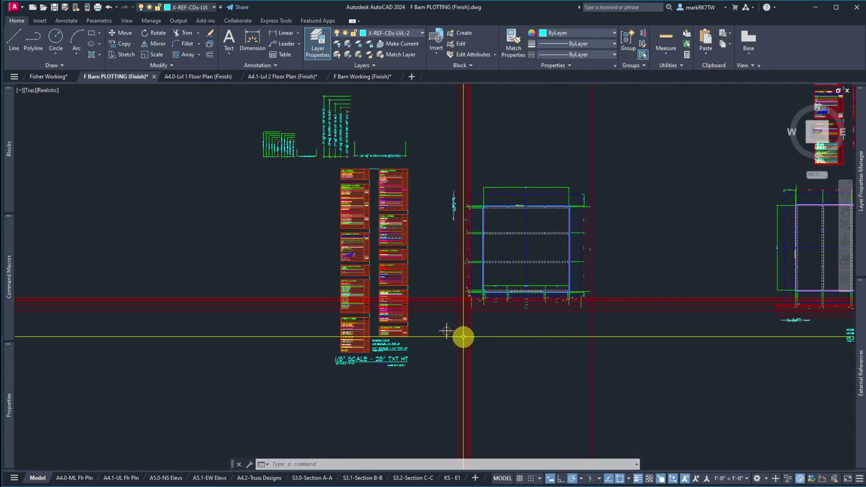
text(l)
key(Return)
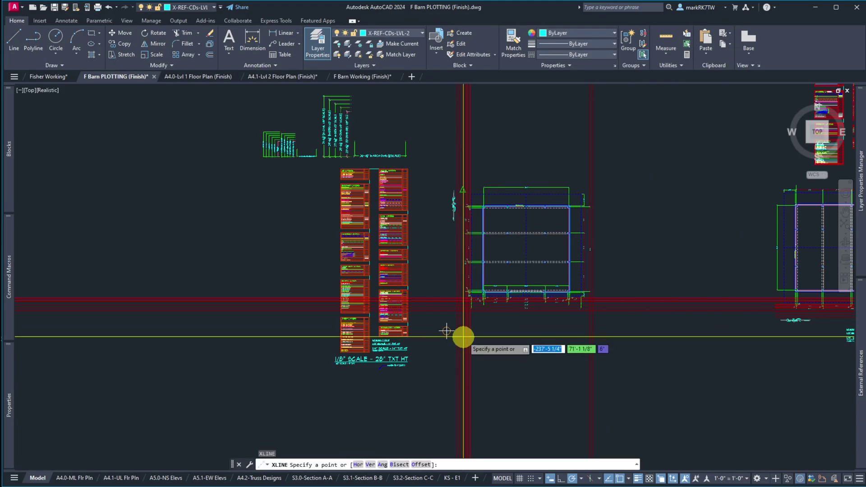
text(h)
key(Return)
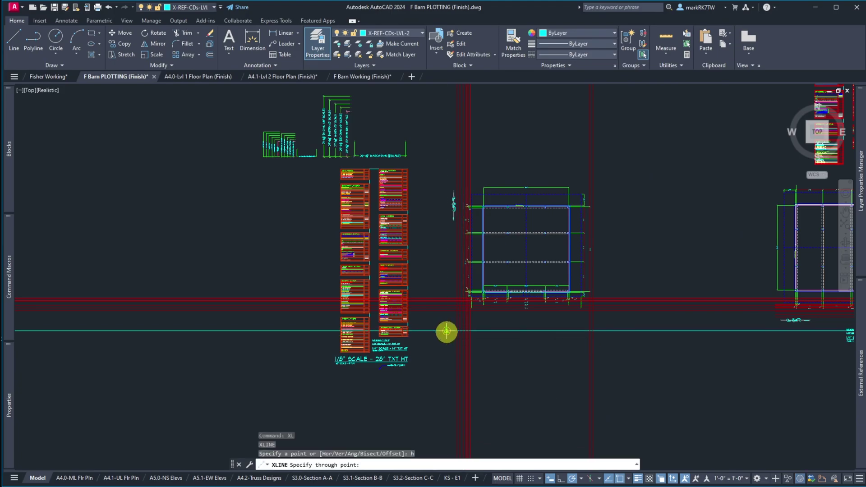
scroll(513, 339, down, 3)
scroll(519, 338, up, 3)
scroll(650, 316, up, 5)
scroll(648, 319, down, 5)
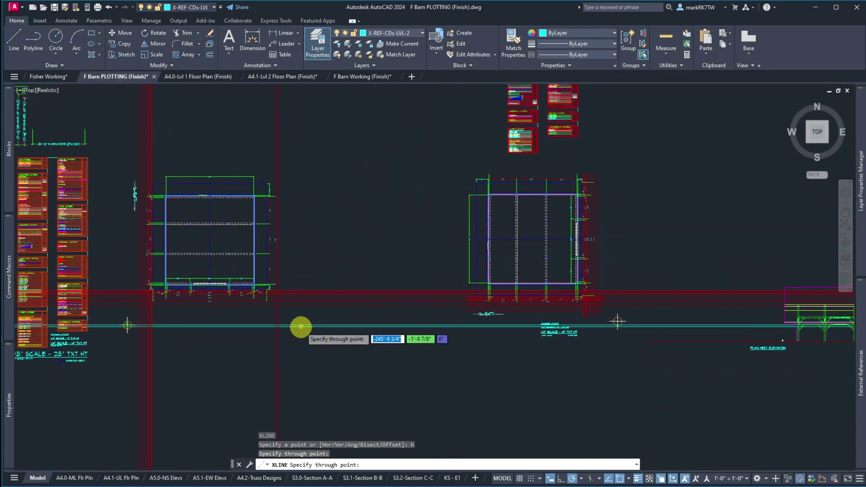
key(Escape)
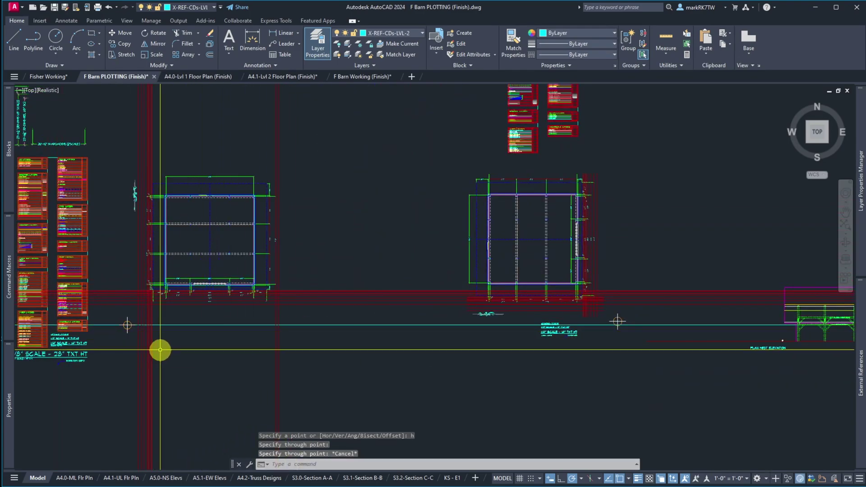
- Move the level 2 reference and its construction line vertically so the line passes through the center of the level 1 origin marker
text(m)
key(Return)
click(130, 342)
click(117, 312)
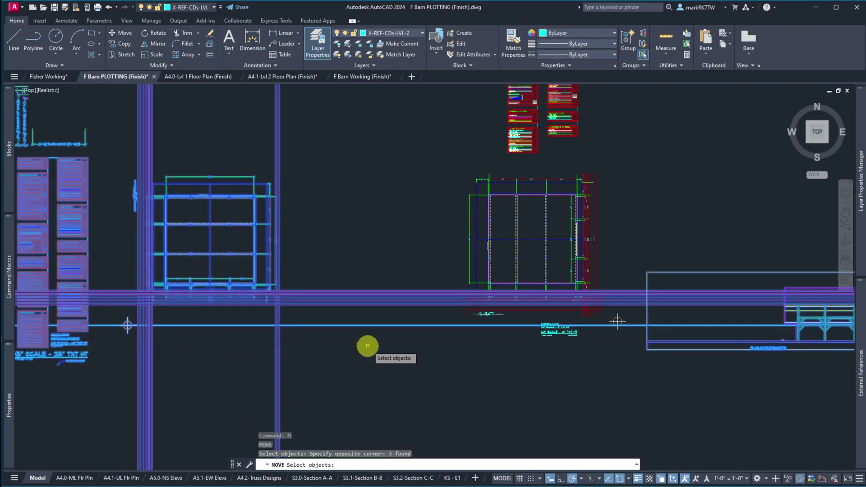
key(Return)
scroll(611, 325, up, 4)
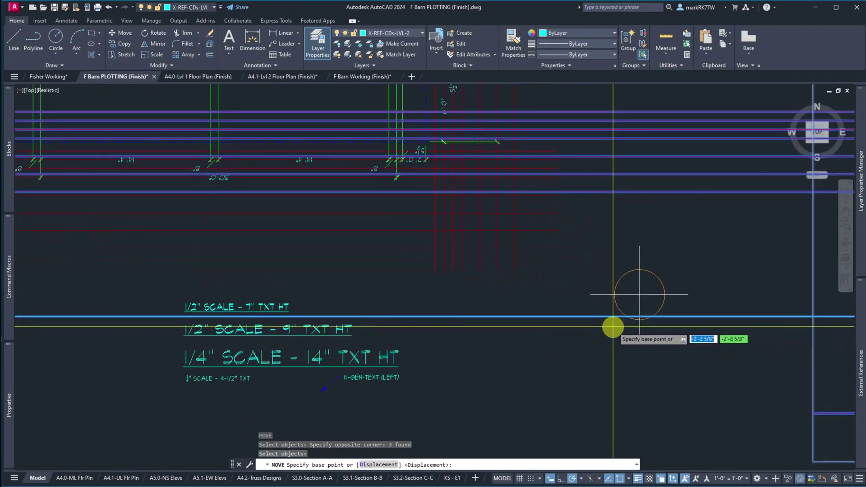
scroll(641, 318, up, 5)
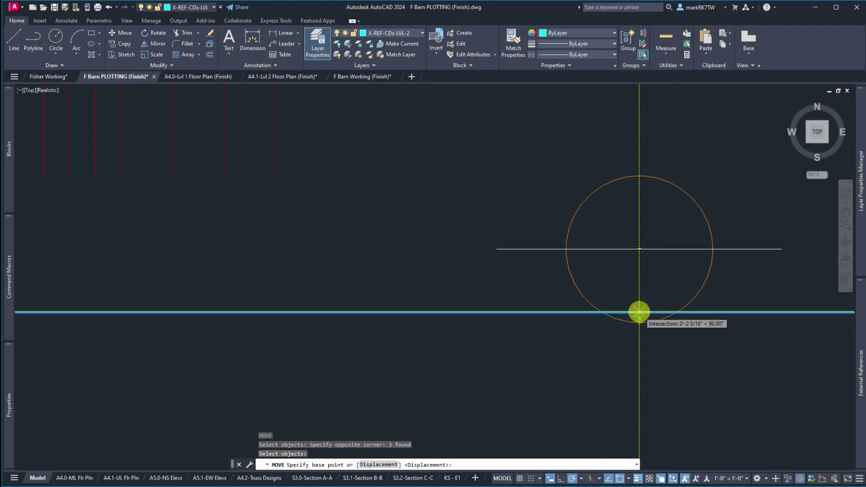
click(639, 312)
click(639, 249)
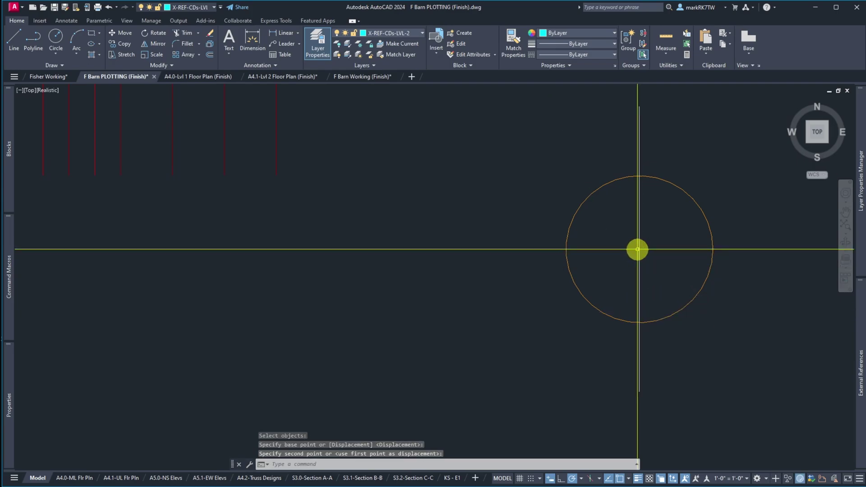
- Turn off hardware acceleration in the graphics performance settings
scroll(728, 323, down, 10)
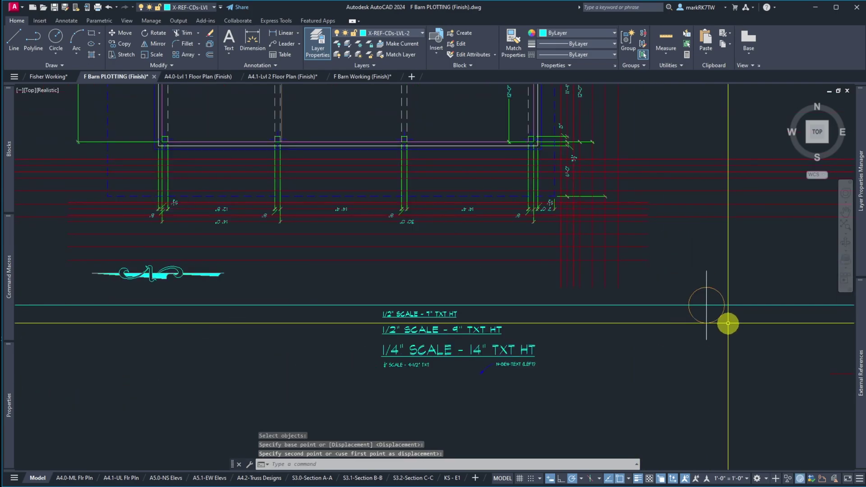
scroll(717, 326, down, 5)
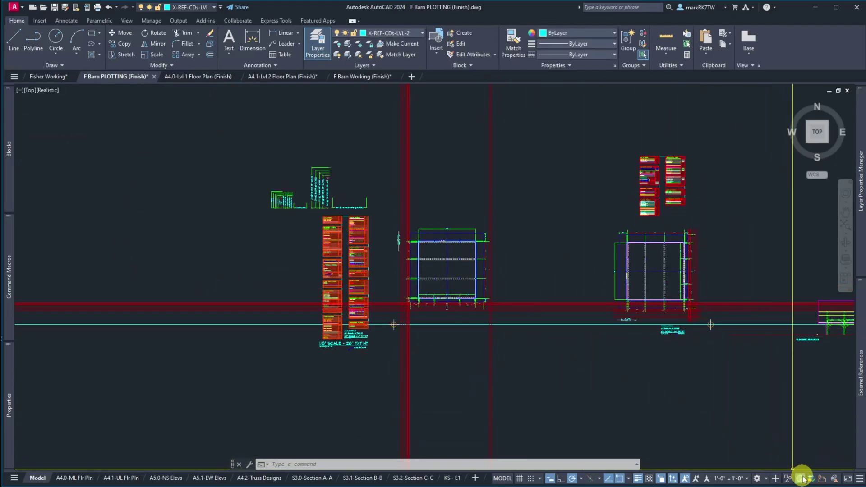
click(15, 8)
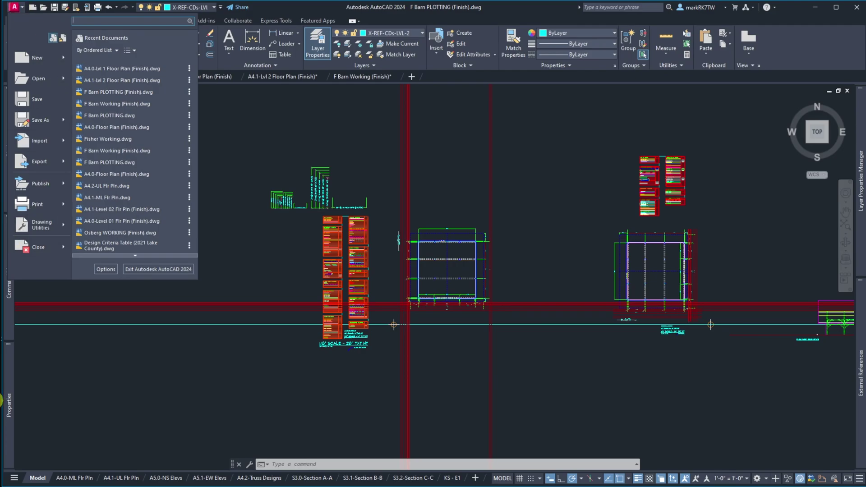
key(Escape)
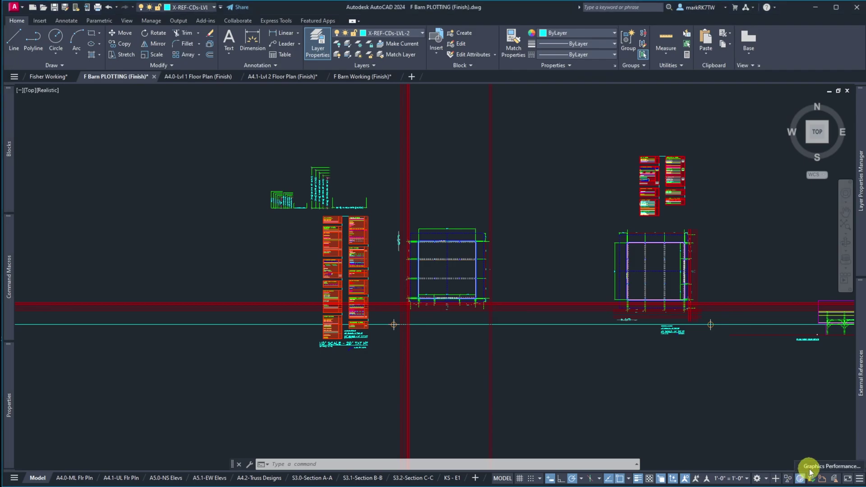
click(810, 469)
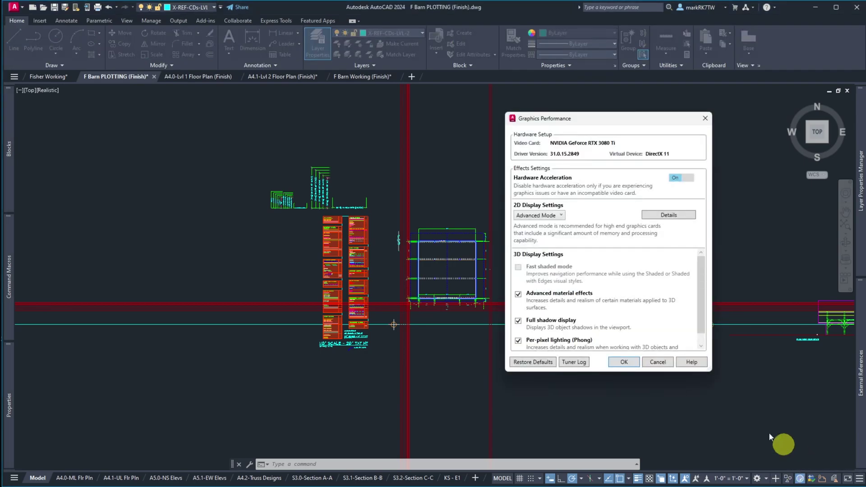
click(682, 177)
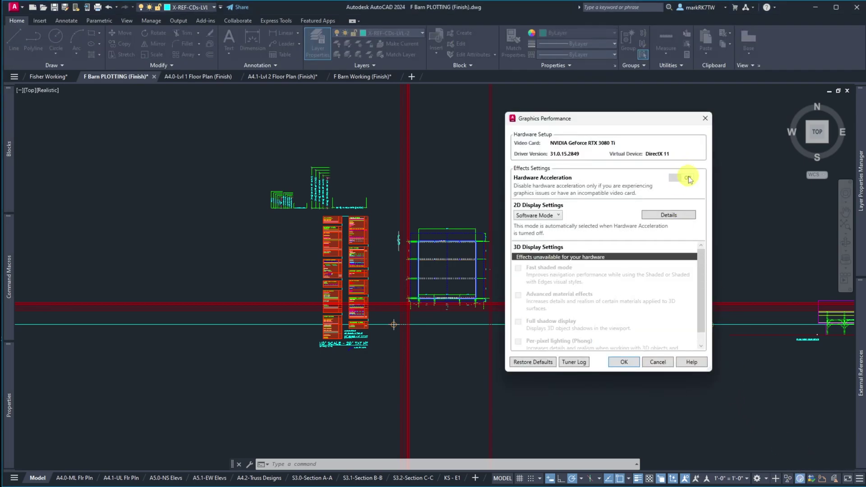
click(628, 366)
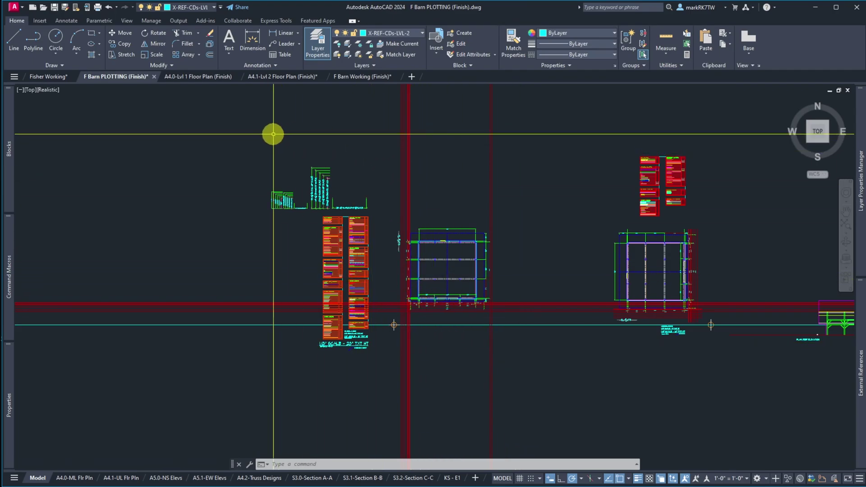
- Draw a horizontal construction line along the outer face of the level 1 plan's lower-left corner post
click(328, 227)
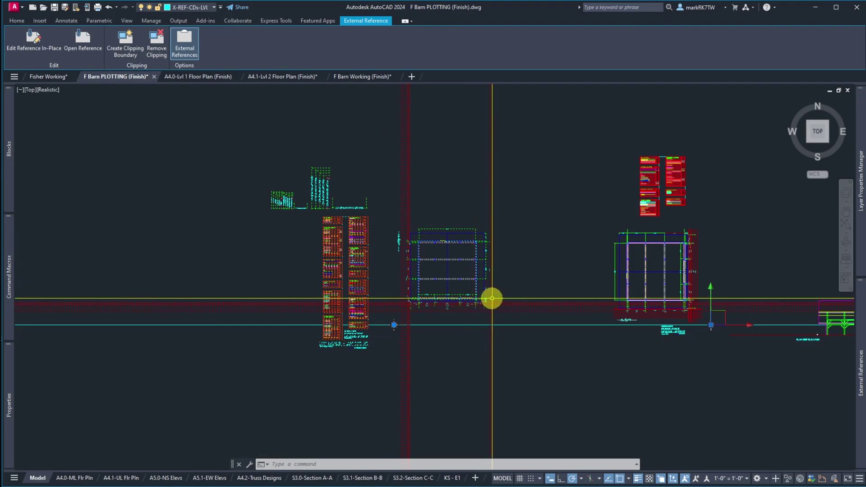
scroll(642, 304, up, 10)
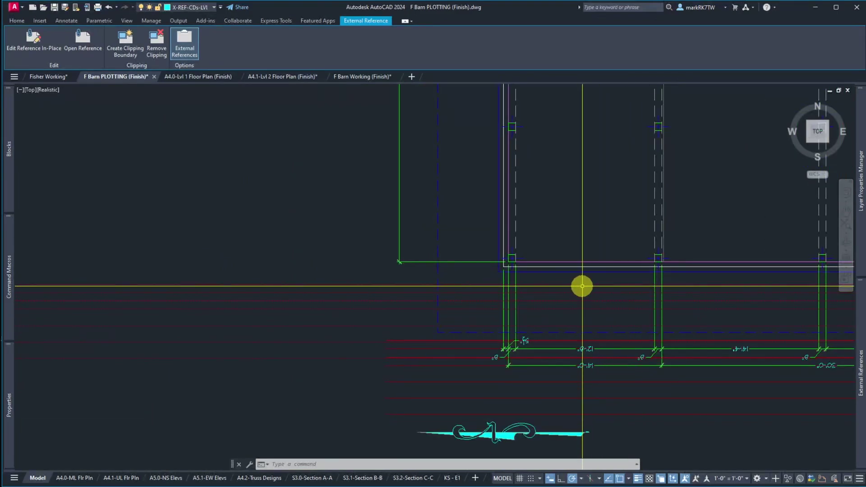
text(l)
key(Return)
text(h)
key(Return)
click(513, 262)
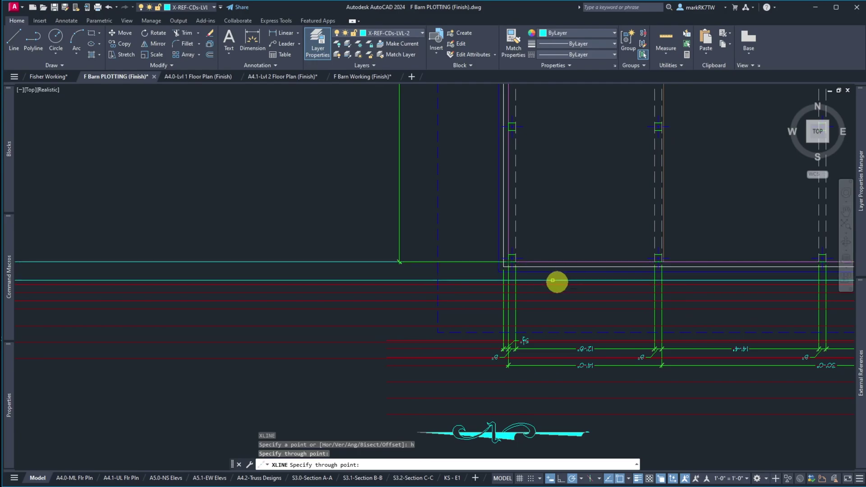
key(Return)
- Move the level 2 reference straight down from its lower-left post corner onto the new construction line
scroll(552, 280, down, 10)
scroll(381, 284, up, 2)
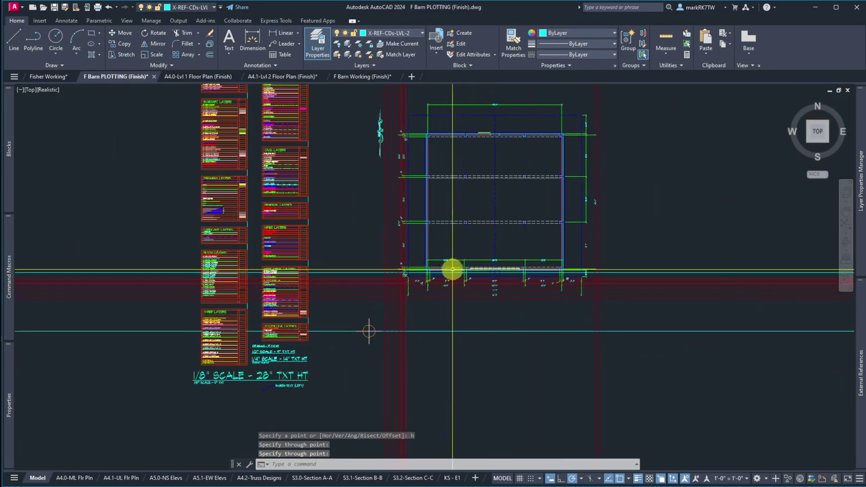
scroll(454, 270, up, 8)
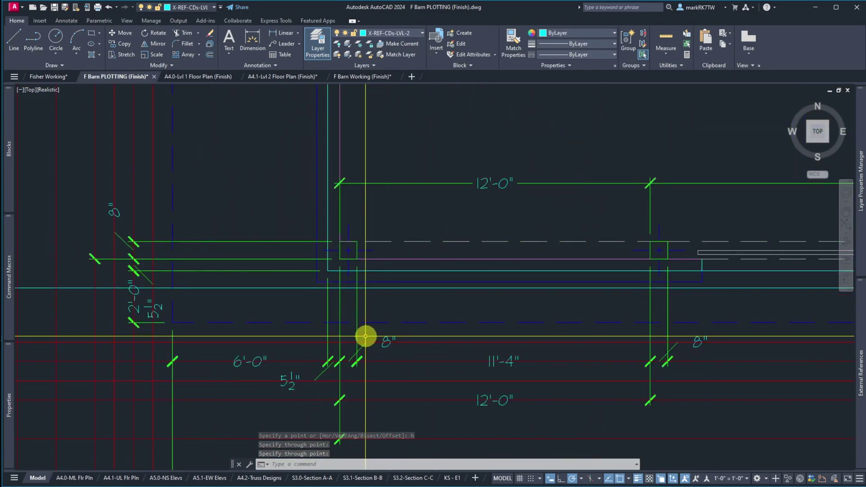
text(m)
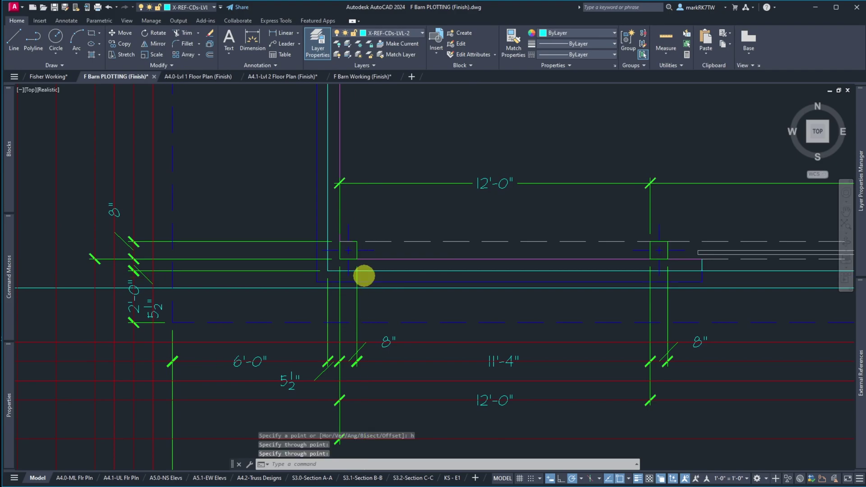
key(Return)
click(357, 248)
key(Return)
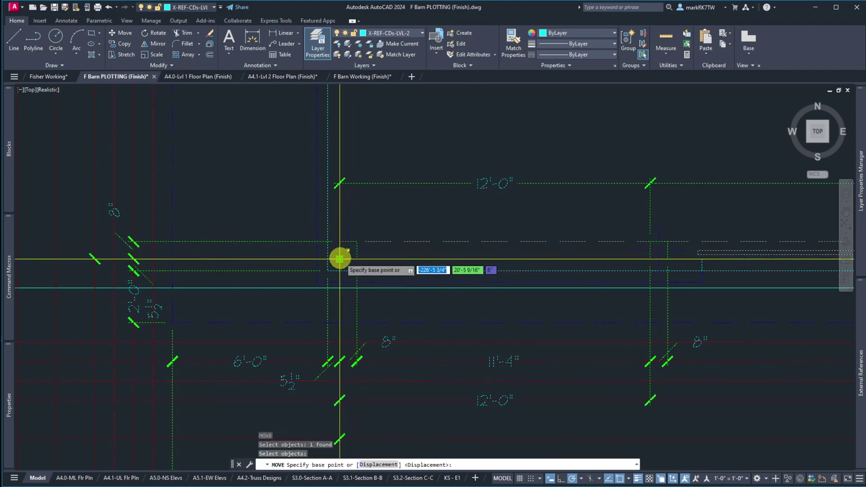
click(340, 258)
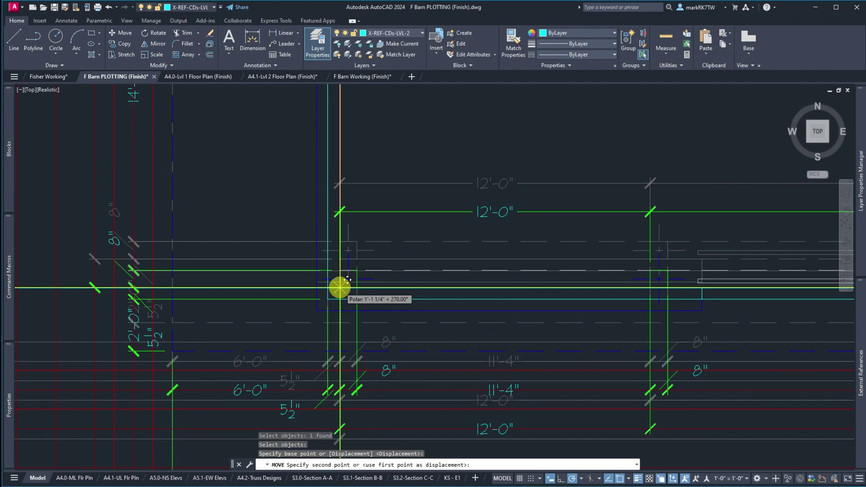
click(338, 287)
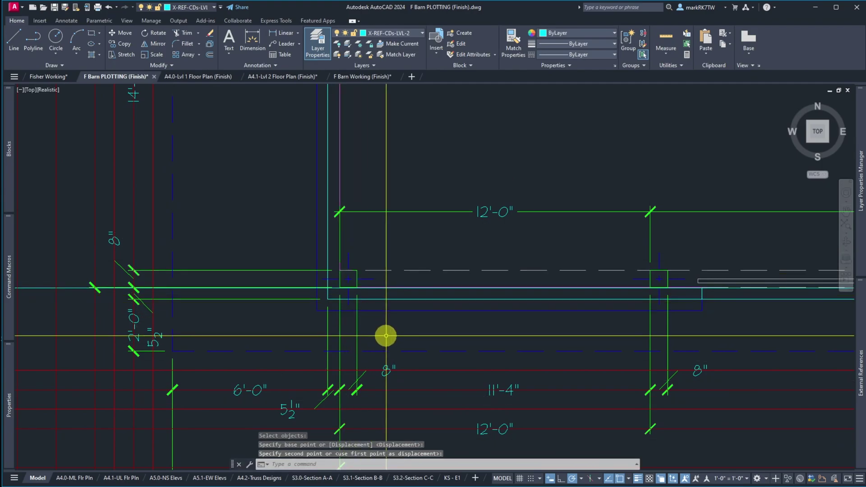
- Move the level 2 reference vertically from its lower-left post corner, perpendicular onto the horizontal construction line
scroll(341, 293, up, 5)
middle_drag(340, 290, 340, 193)
key(space)
click(345, 192)
key(space)
click(308, 192)
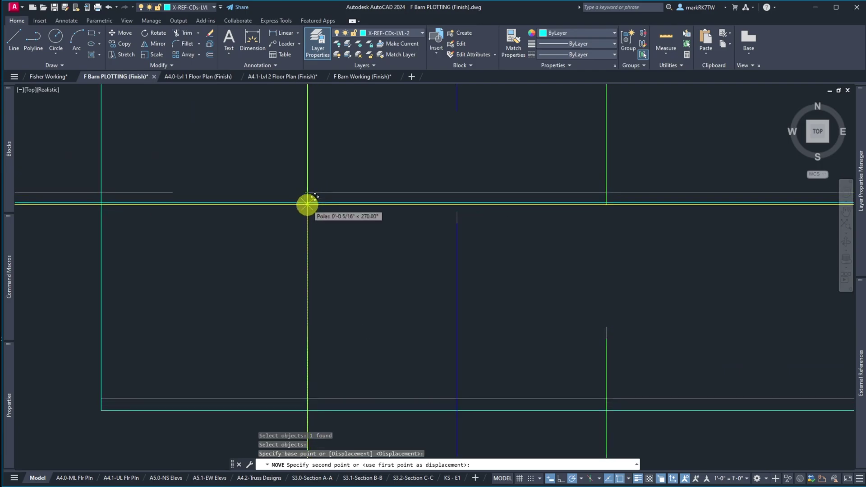
text(per)
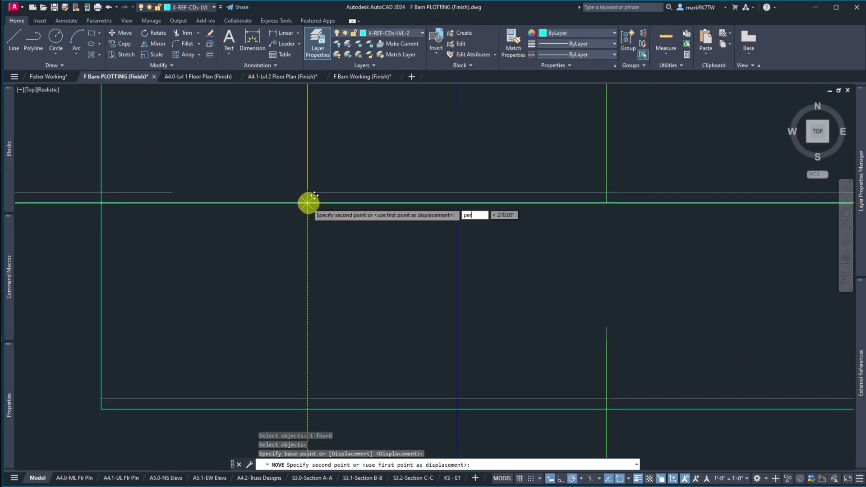
key(Return)
- Erase the two horizontal construction lines used to align the level 1 and level 2 plans
scroll(338, 260, down, 4)
click(338, 261)
click(155, 260)
click(154, 261)
key(Delete)
scroll(188, 350, down, 5)
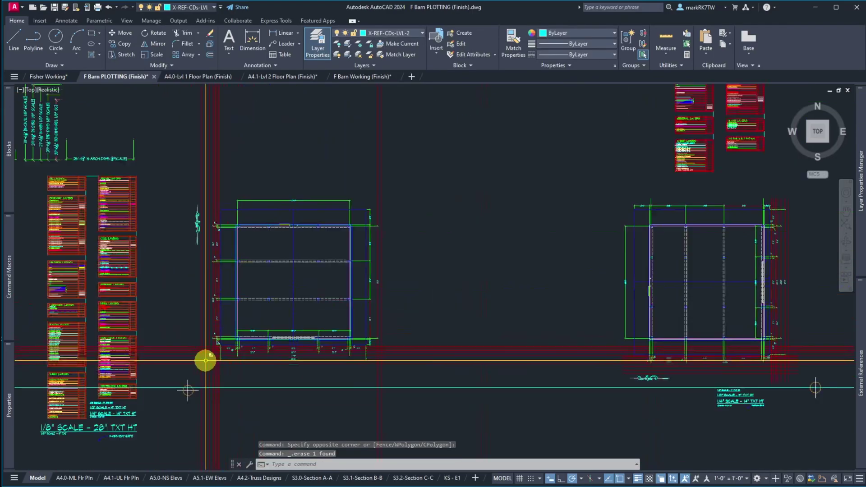
click(408, 388)
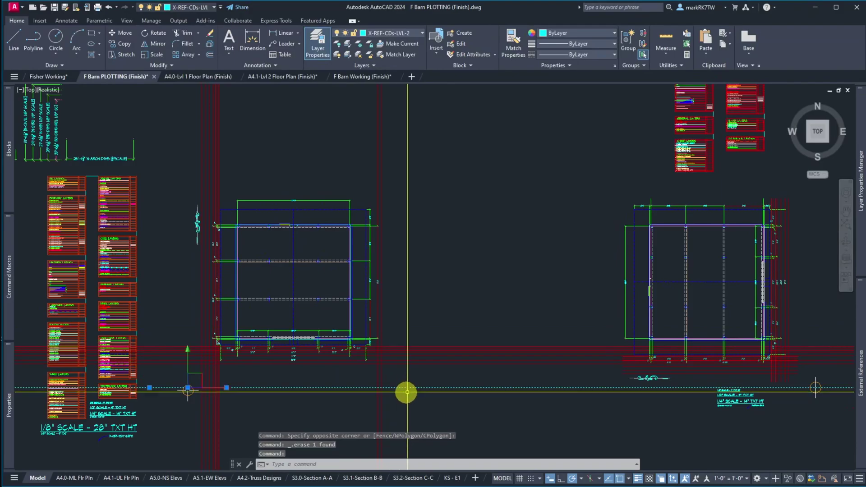
key(Delete)
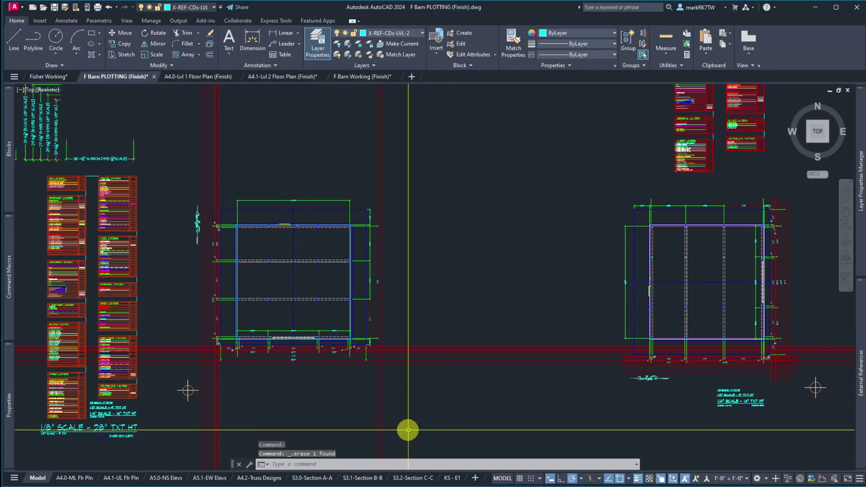
- Filter the layer list to all non-xref layers and make G-JUNK the current layer
click(216, 7)
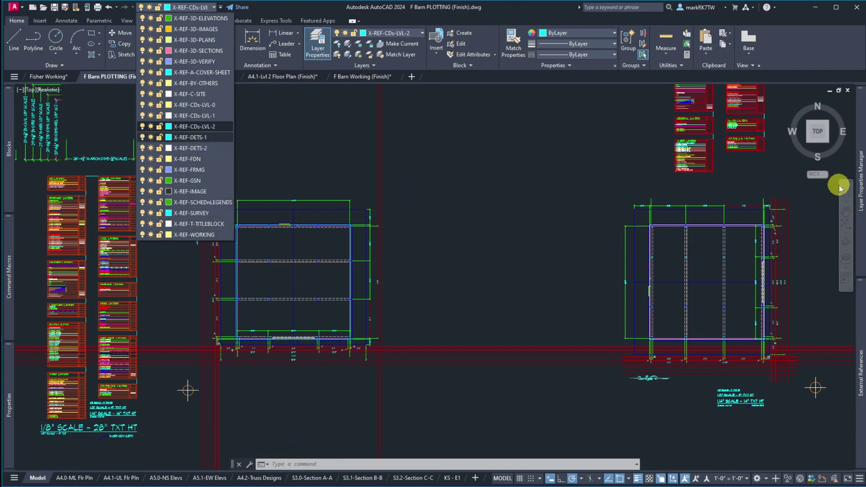
click(862, 196)
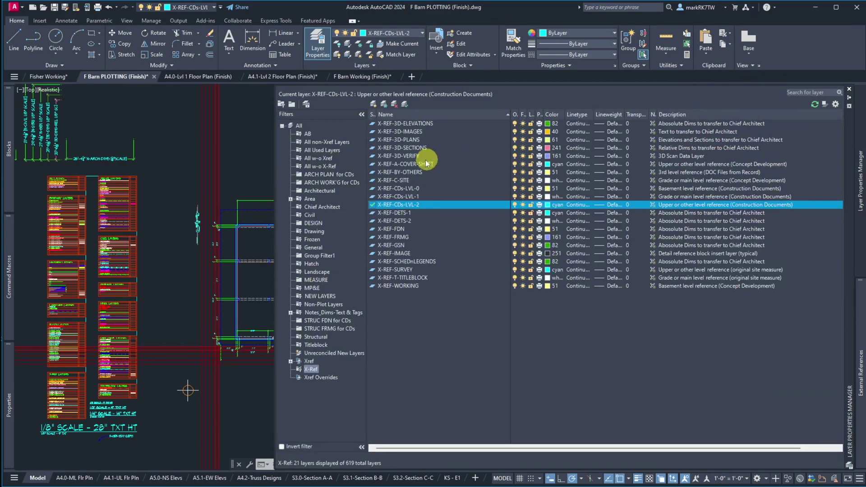
click(328, 143)
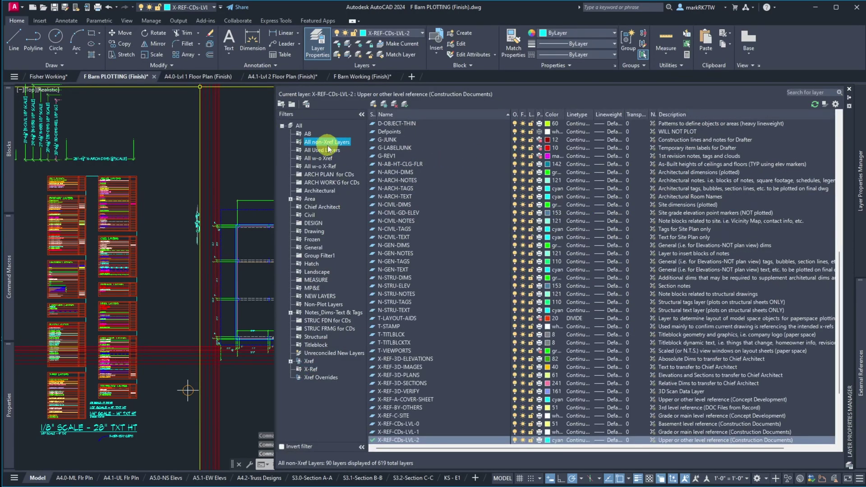
double_click(391, 140)
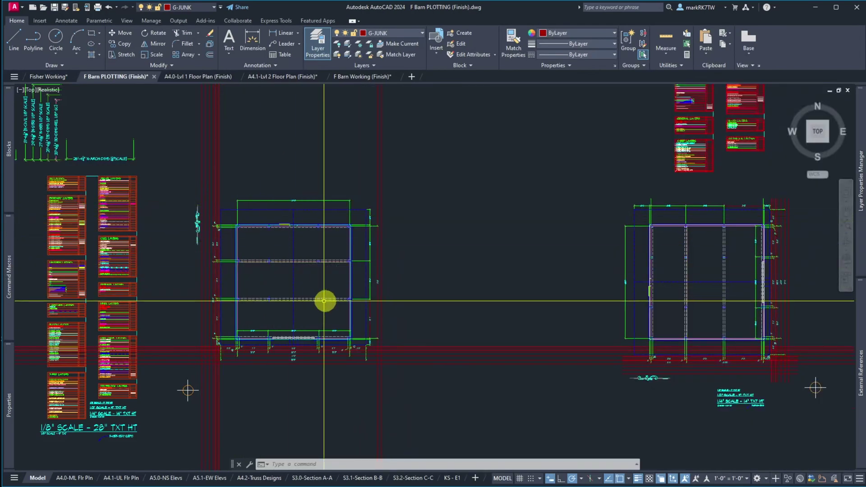
- Try moving both floor plan references about 91 feet horizontally to the west, and undo the move
text(m)
key(space)
click(438, 387)
click(348, 318)
key(space)
click(629, 374)
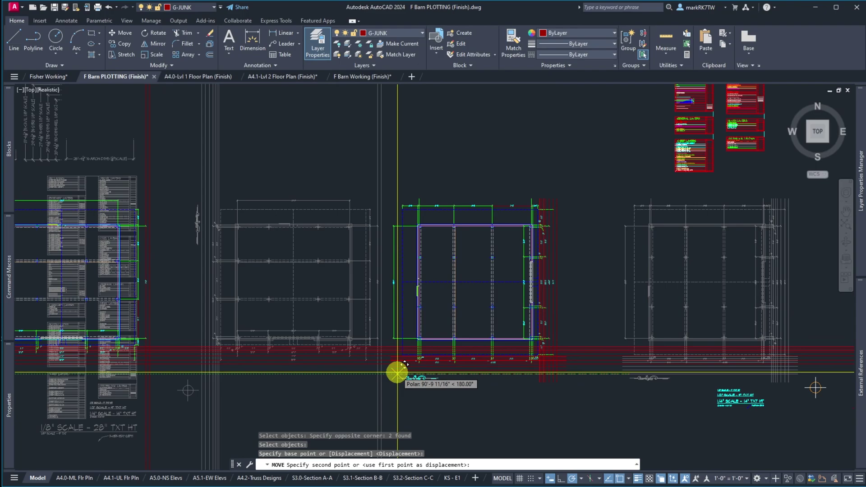
click(397, 372)
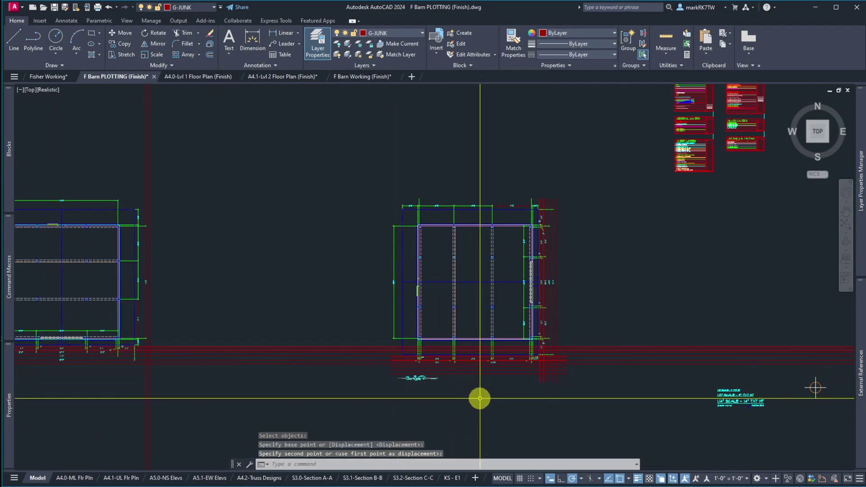
text(u)
key(Return)
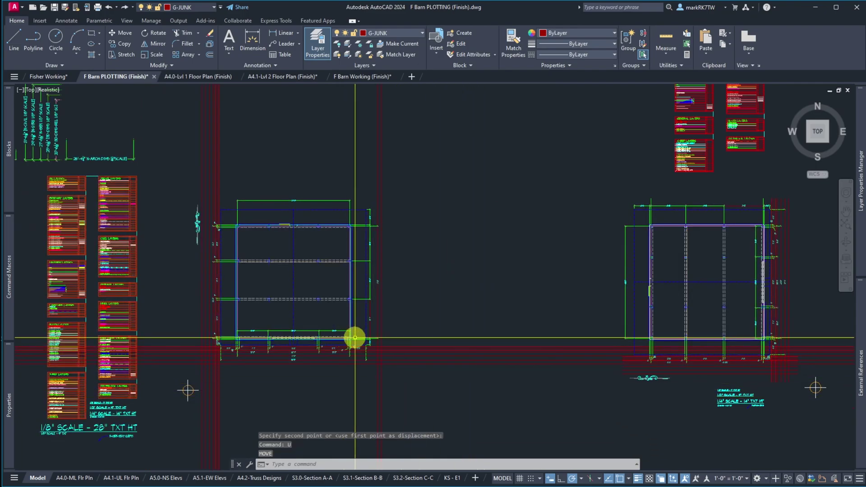
- Clip the level 2 reference with a new rectangular XCLIP boundary around its plan and dimensions, excluding the note tables and long guide lines
text(xclip)
key(Return)
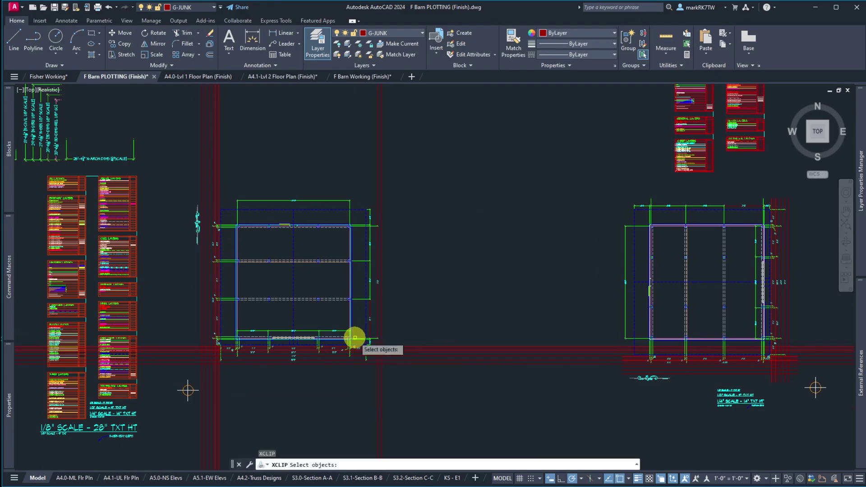
click(354, 338)
key(Return)
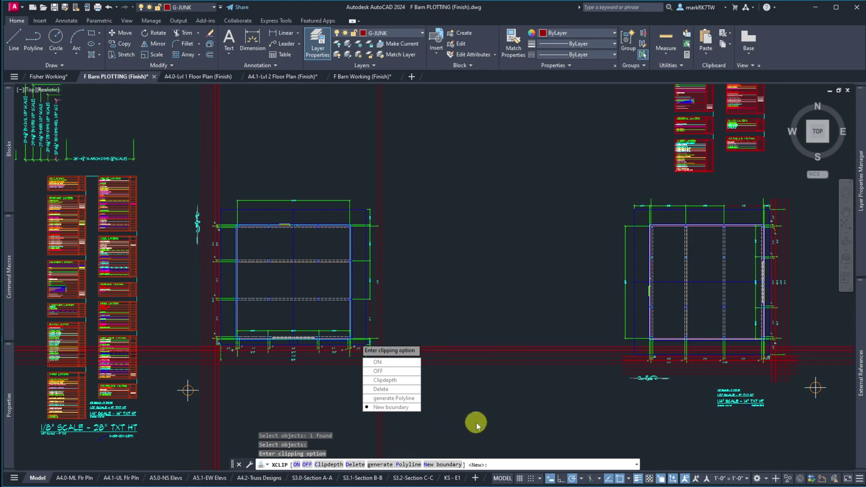
key(Return)
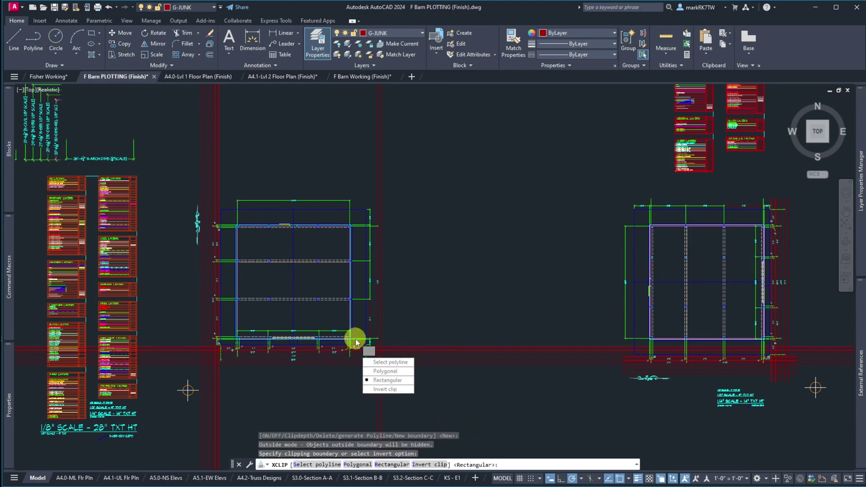
key(Return)
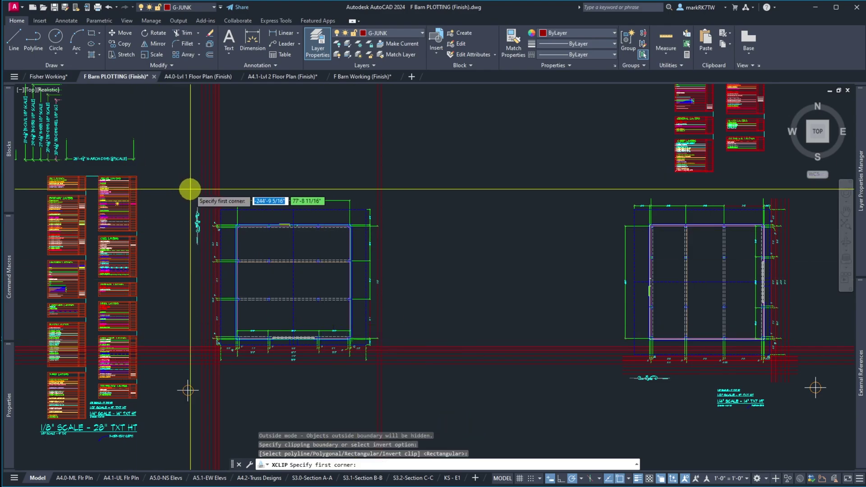
scroll(203, 219, up, 8)
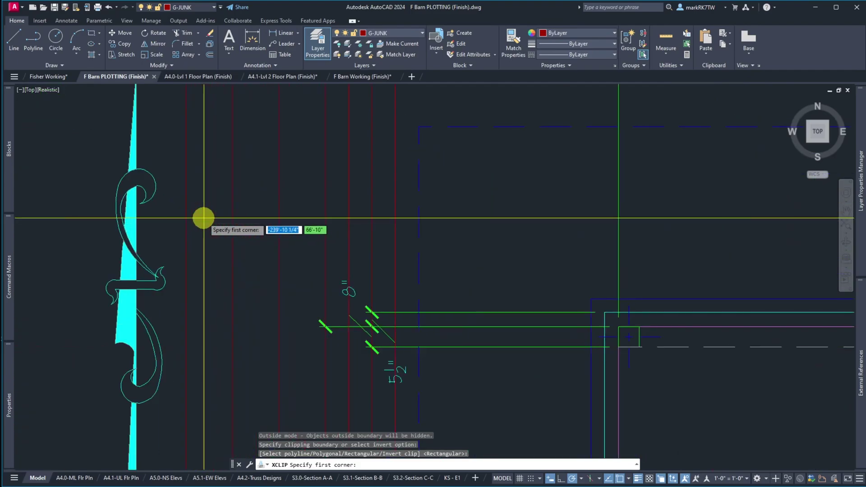
scroll(280, 137, down, 4)
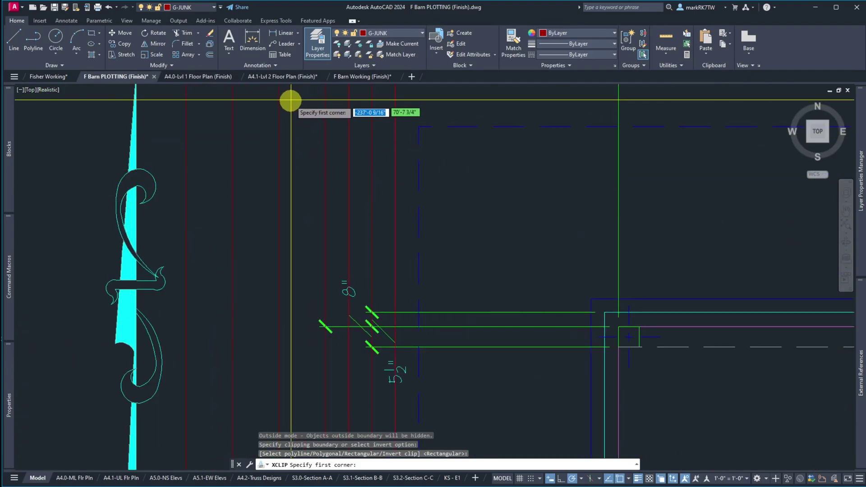
scroll(290, 106, down, 2)
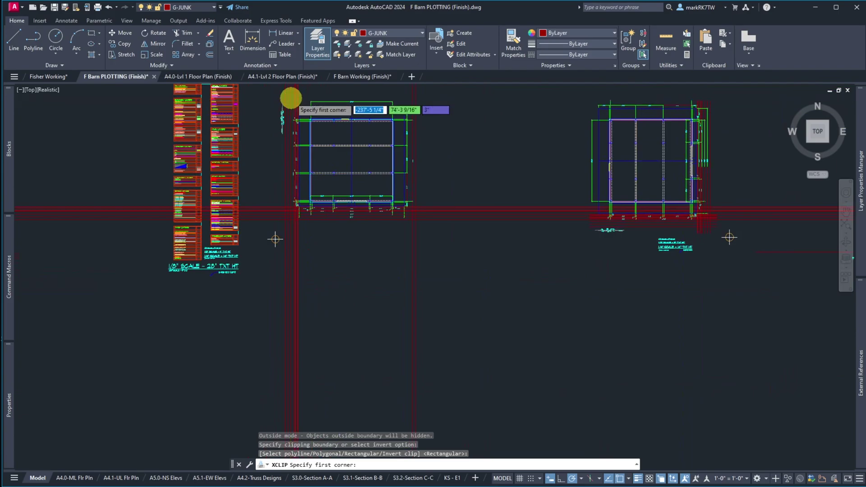
scroll(290, 97, up, 3)
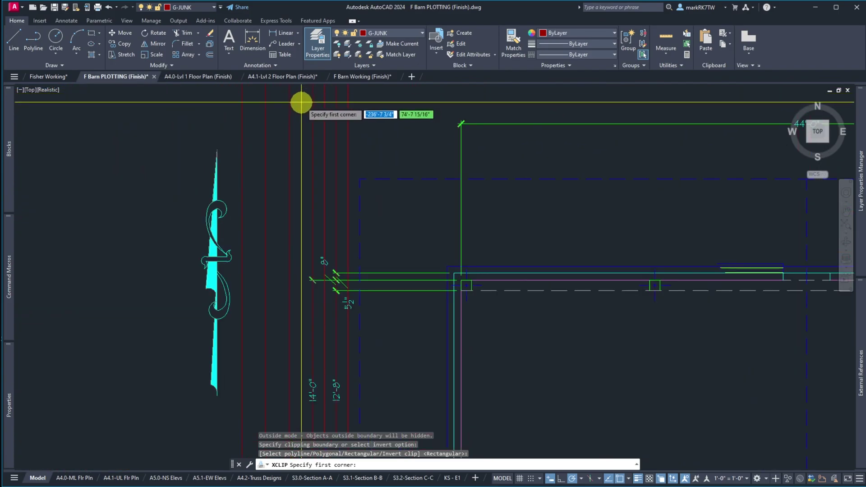
click(302, 102)
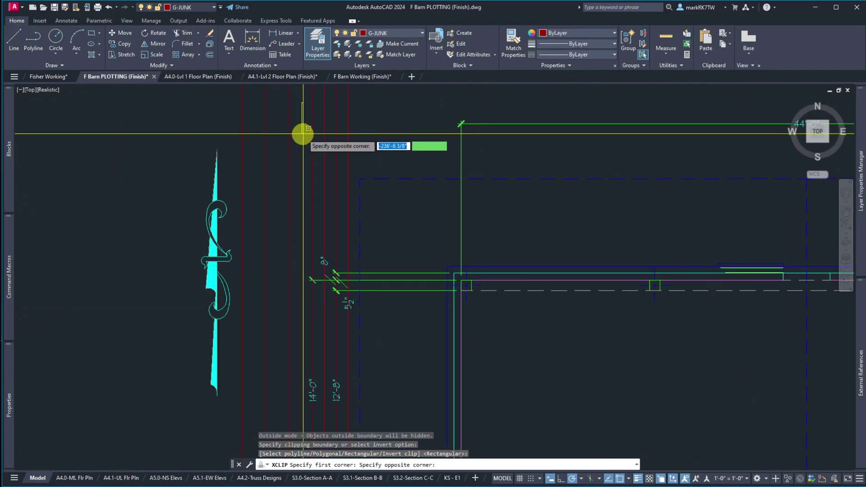
scroll(304, 133, down, 5)
scroll(460, 283, up, 5)
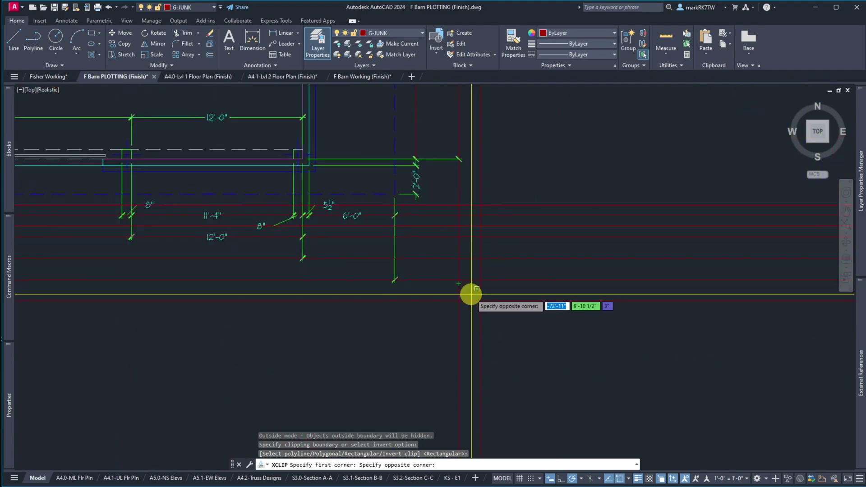
scroll(471, 294, up, 3)
click(464, 280)
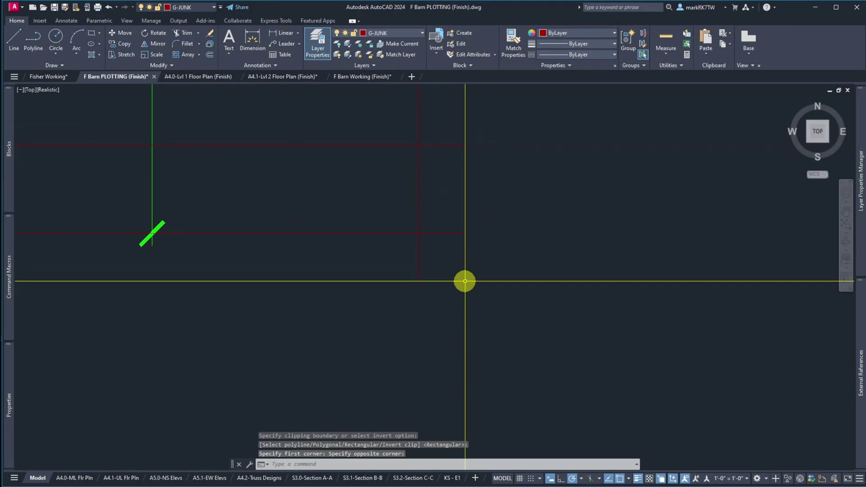
scroll(546, 341, down, 6)
scroll(415, 353, up, 2)
scroll(416, 356, down, 3)
scroll(415, 356, down, 4)
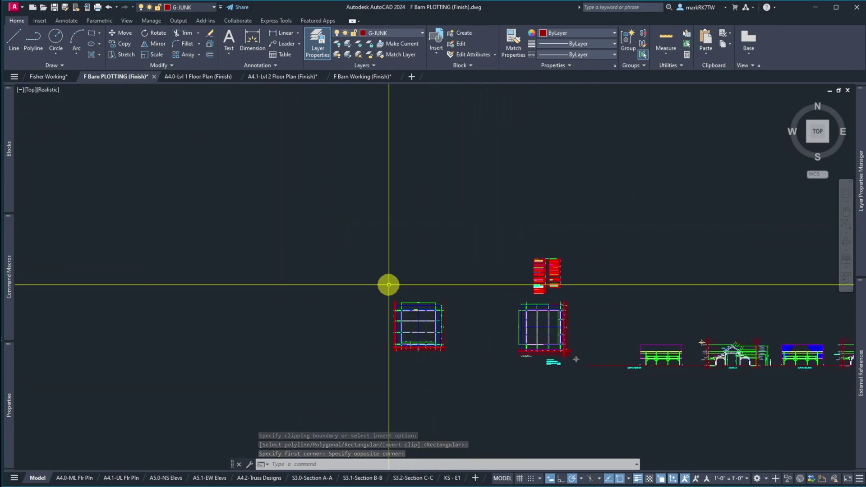
click(520, 235)
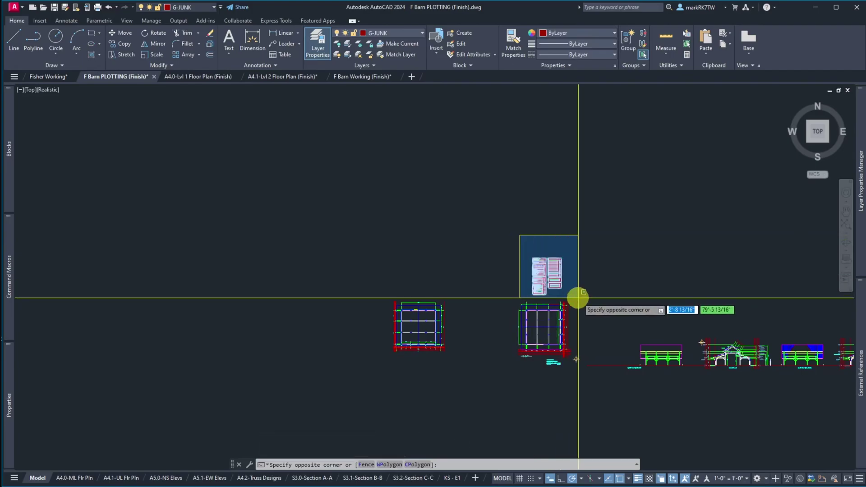
key(Escape)
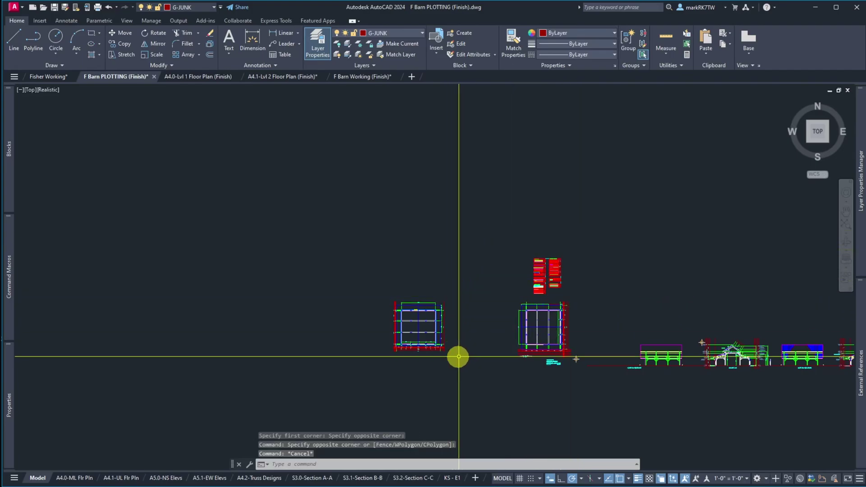
scroll(458, 356, up, 3)
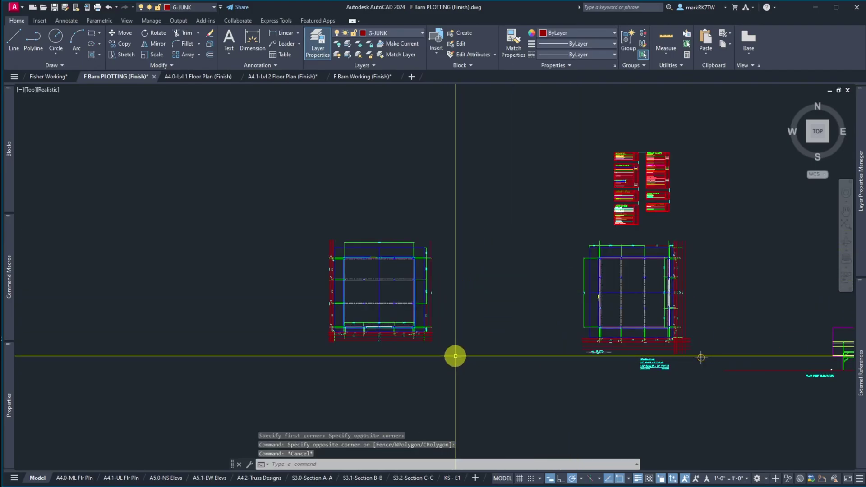
text(m)
key(Return)
click(415, 324)
click(415, 364)
key(Return)
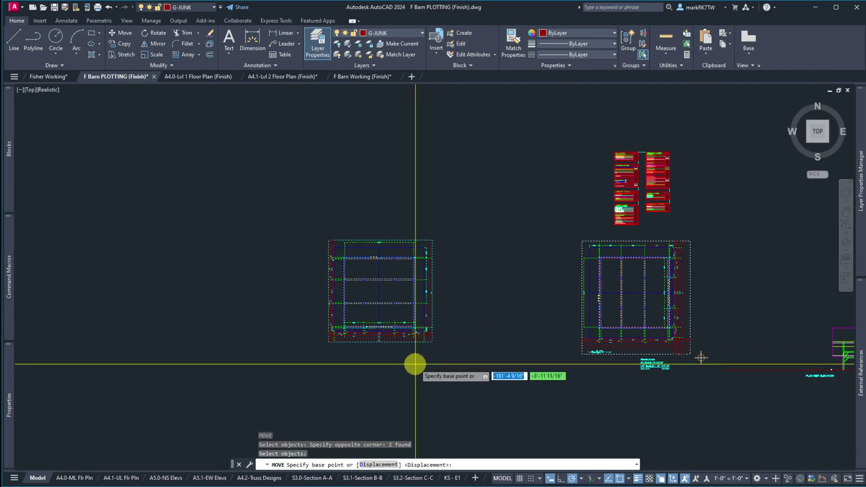
key(Escape)
click(403, 339)
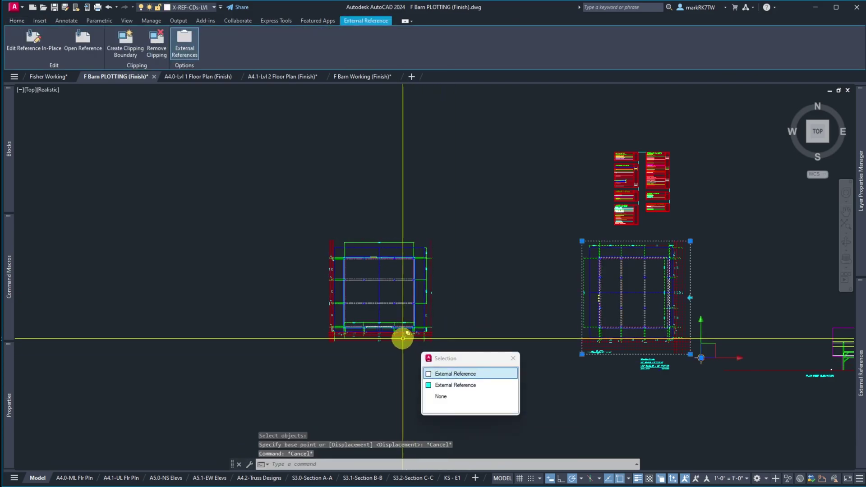
key(Escape)
click(397, 335)
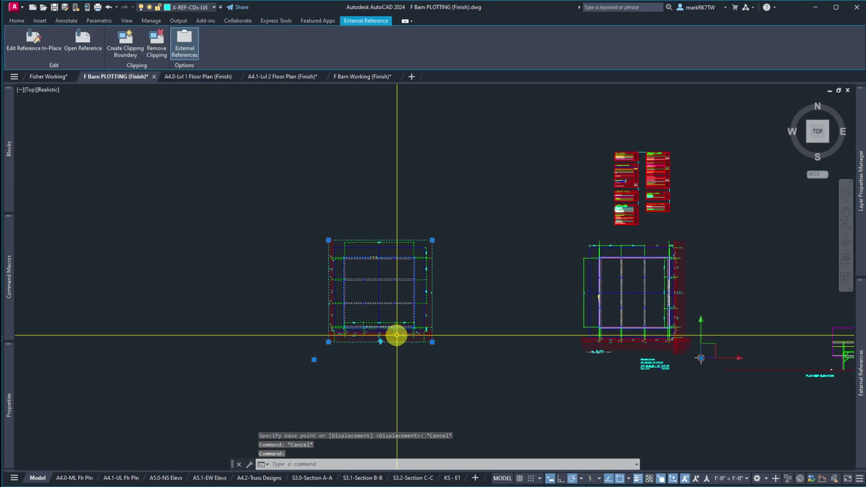
text(m)
key(Return)
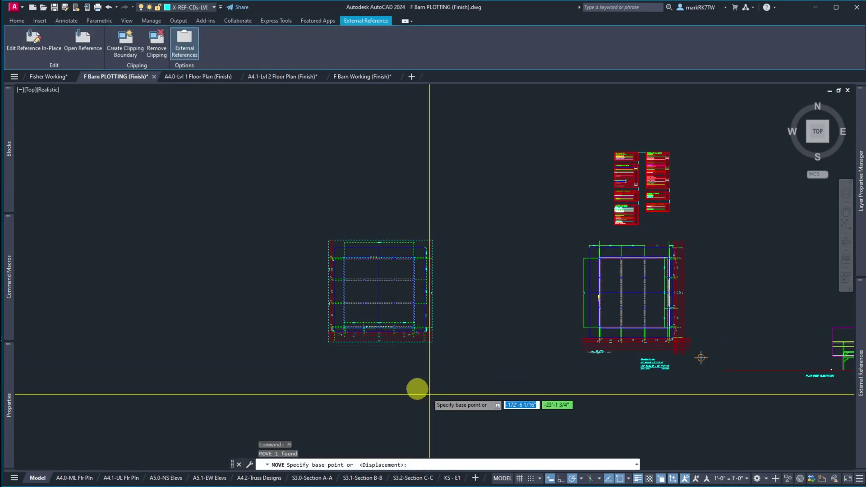
key(Escape)
key(Escape)
- Select the floor plan references to examine their clipping boundaries, and clear the selection
click(564, 391)
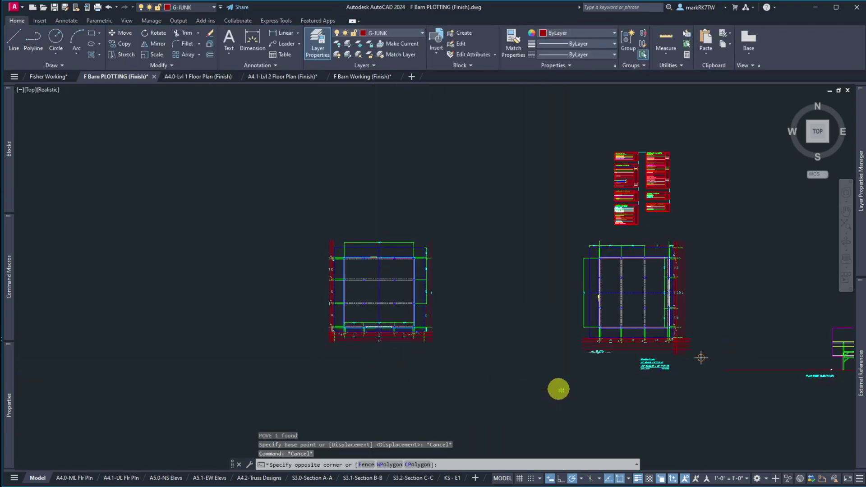
click(265, 193)
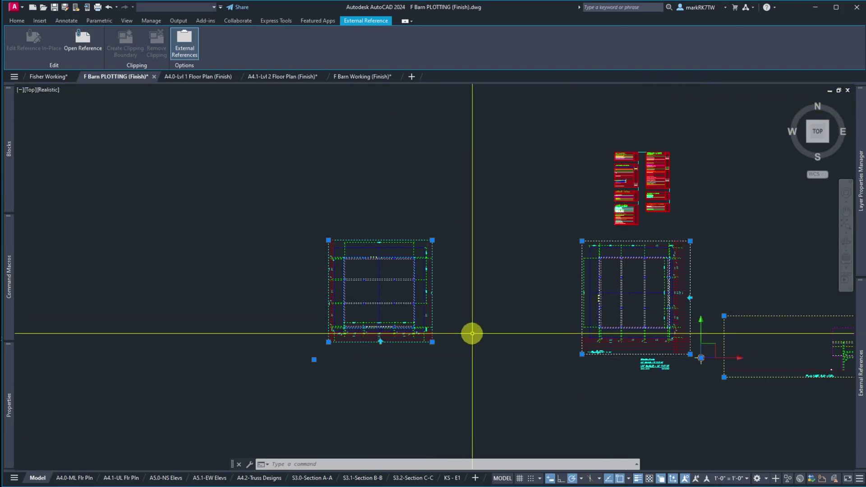
click(465, 333)
key(Escape)
key(Escape)
key(Escape)
click(415, 339)
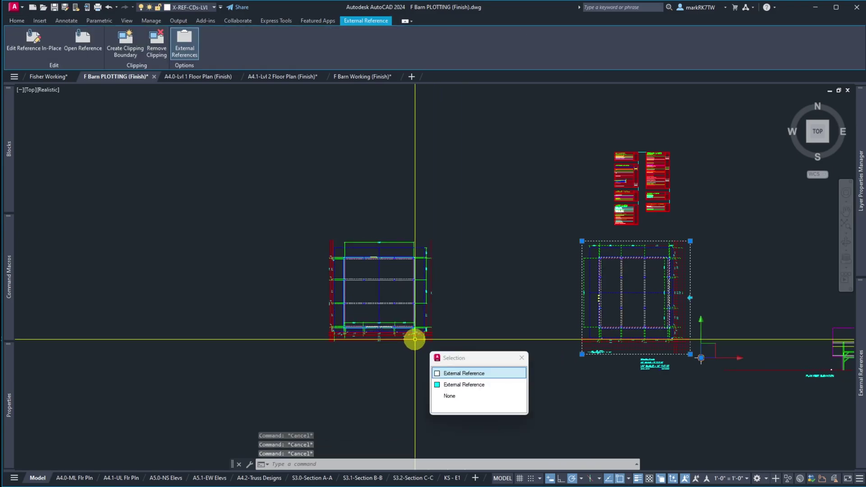
key(Escape)
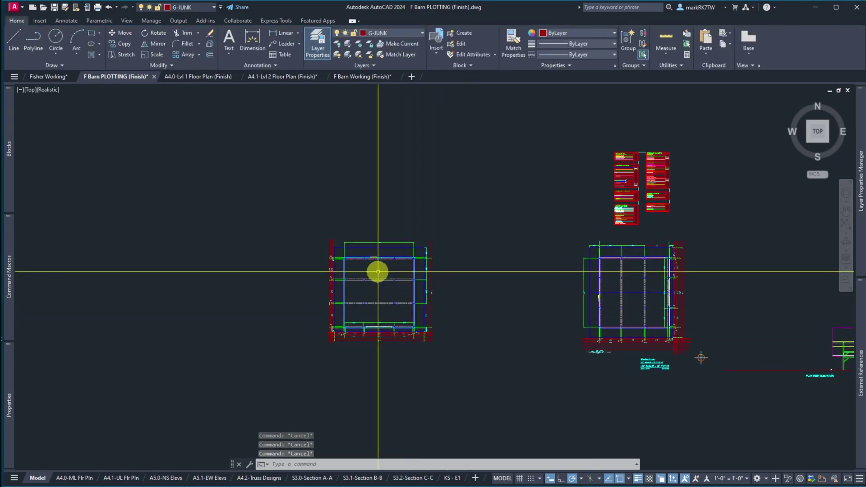
click(363, 259)
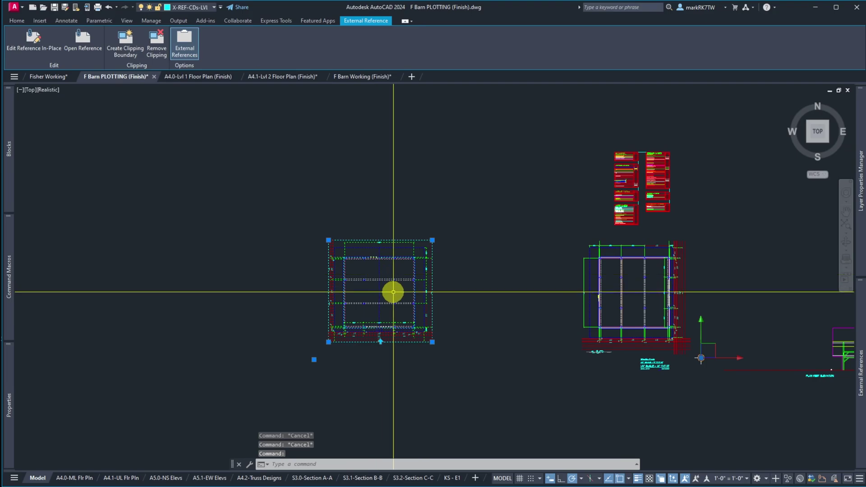
key(Escape)
click(296, 191)
key(Escape)
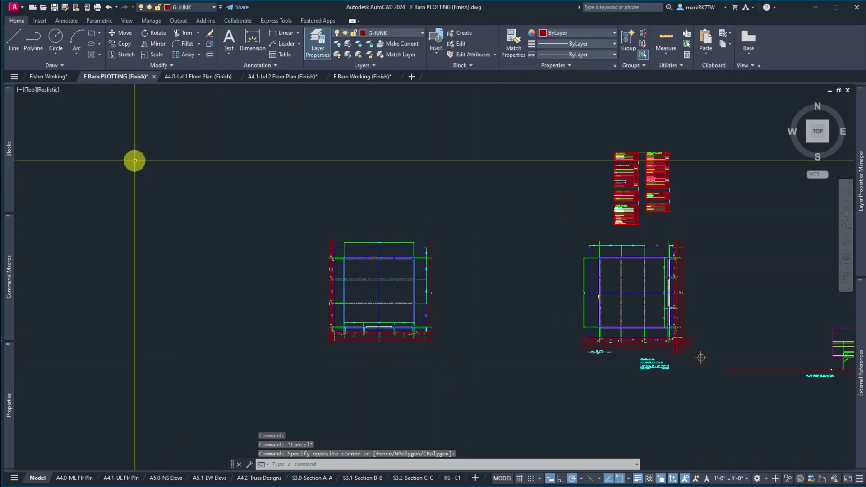
click(130, 146)
key(Escape)
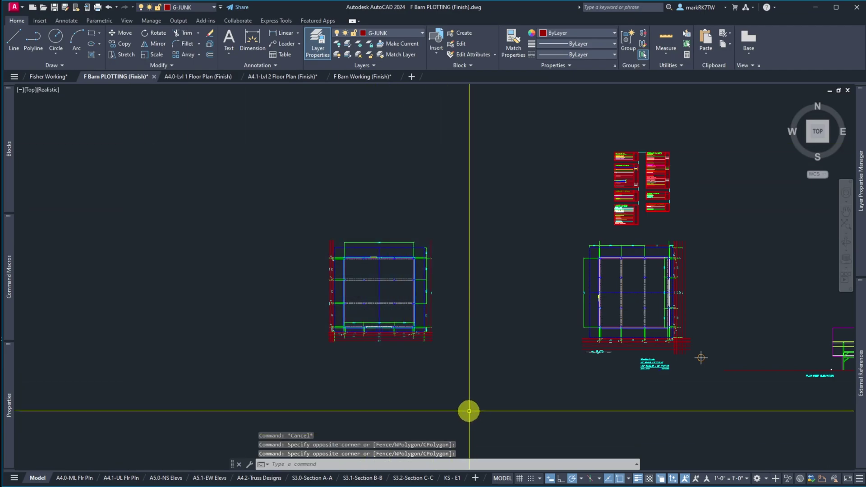
click(98, 92)
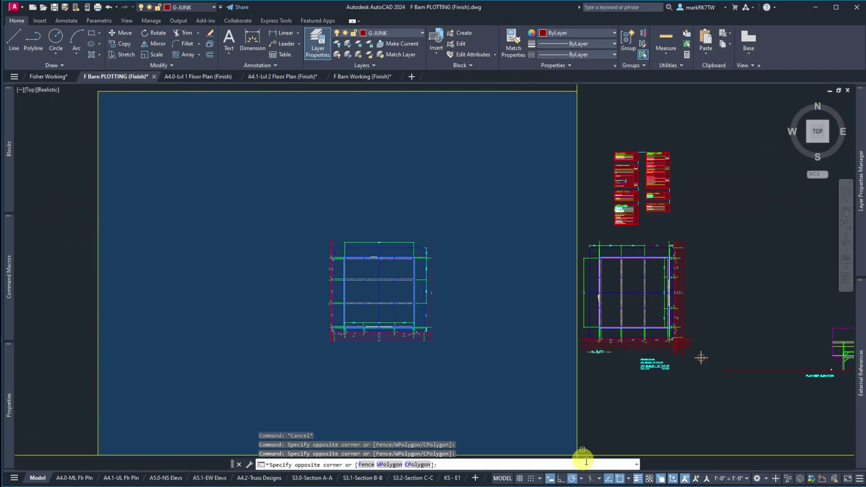
key(Escape)
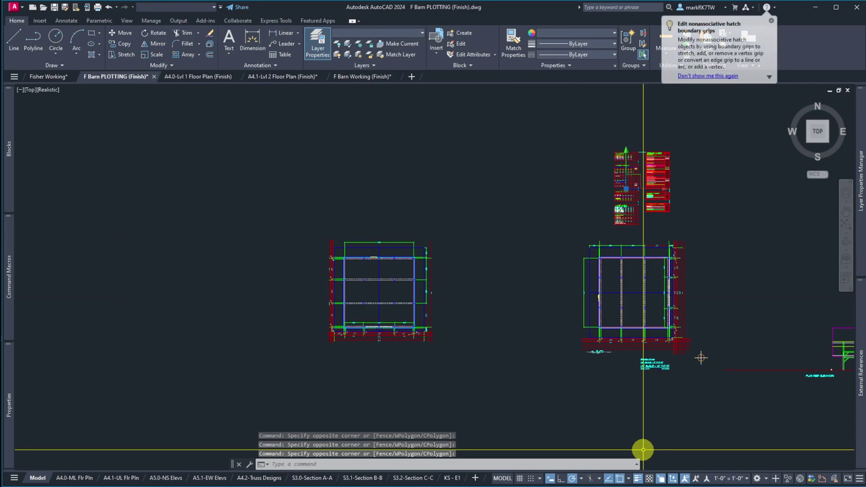
key(Escape)
- Move the clipped floor plan reference horizontally east, closer to the unclipped floor plan reference beside it
click(356, 303)
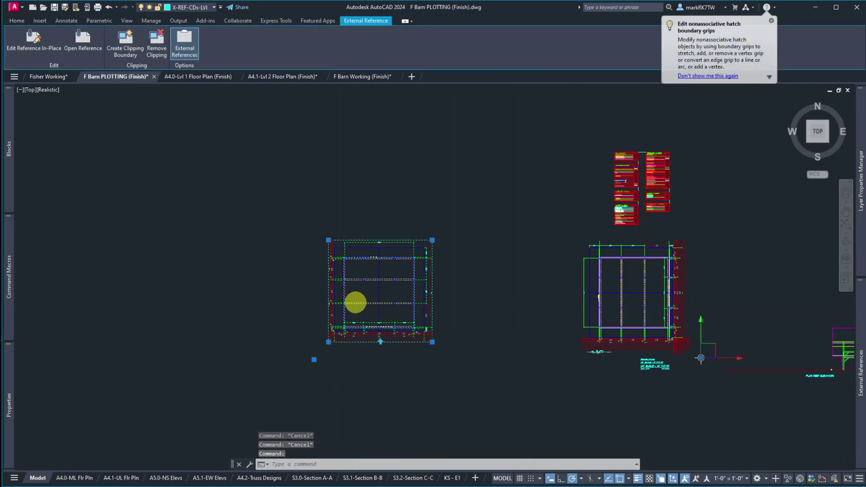
text(m)
key(Return)
click(397, 387)
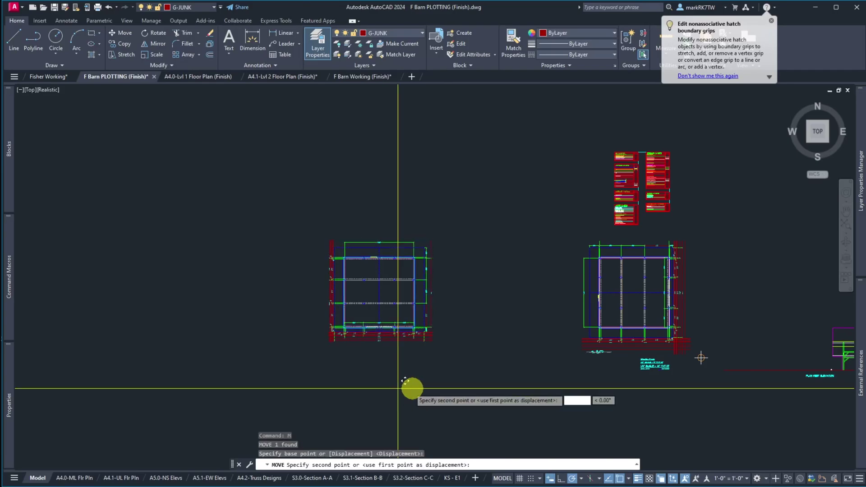
click(516, 393)
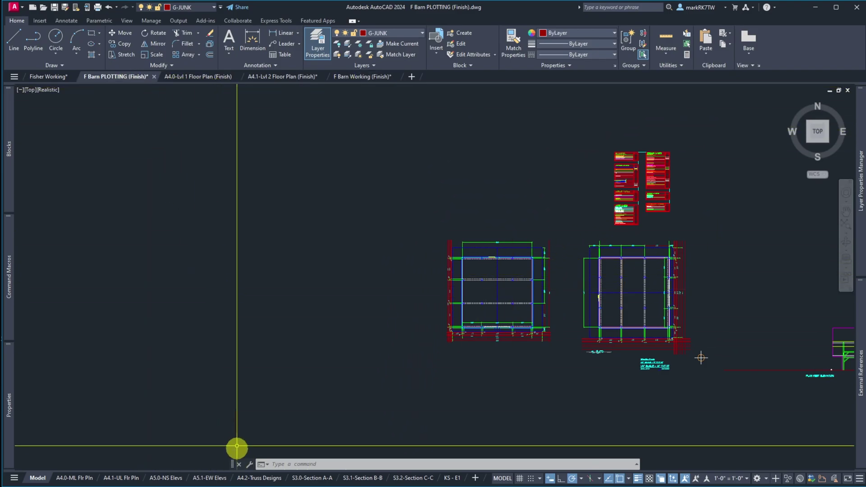
- On the A4.0-ML Flr Pln layout, pan the left viewport to frame the clipped floor plan, and return to paper space
click(74, 477)
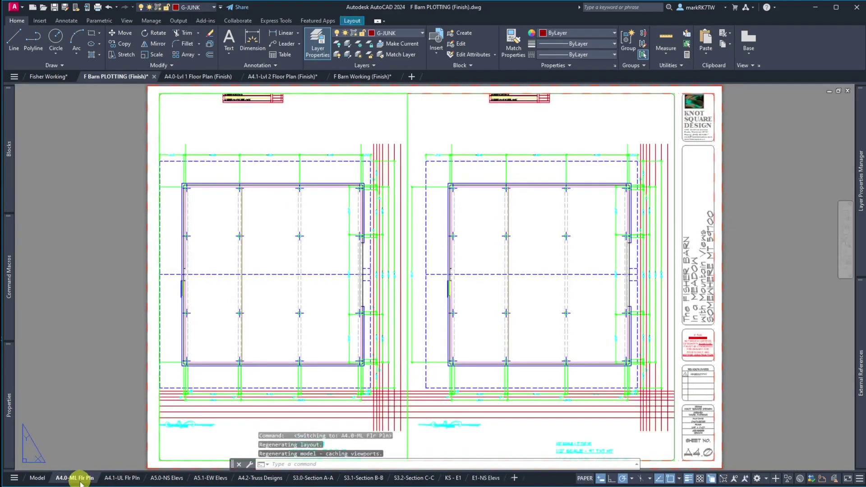
double_click(325, 318)
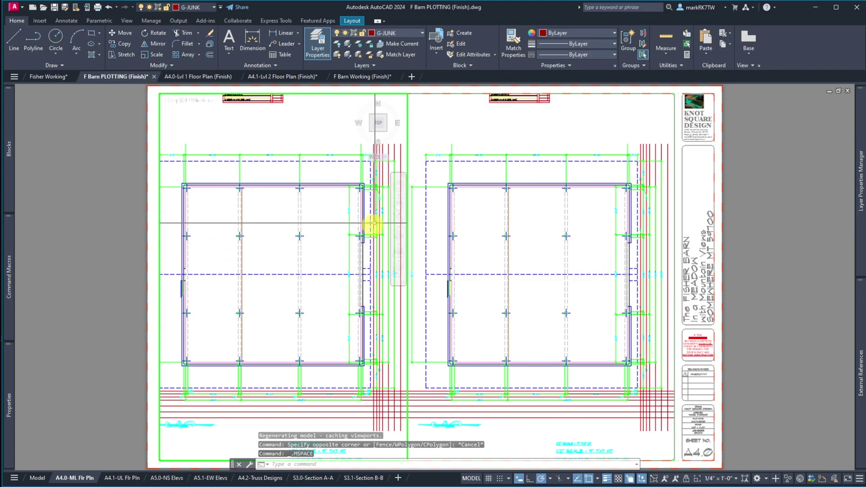
click(398, 209)
drag(197, 229, 556, 233)
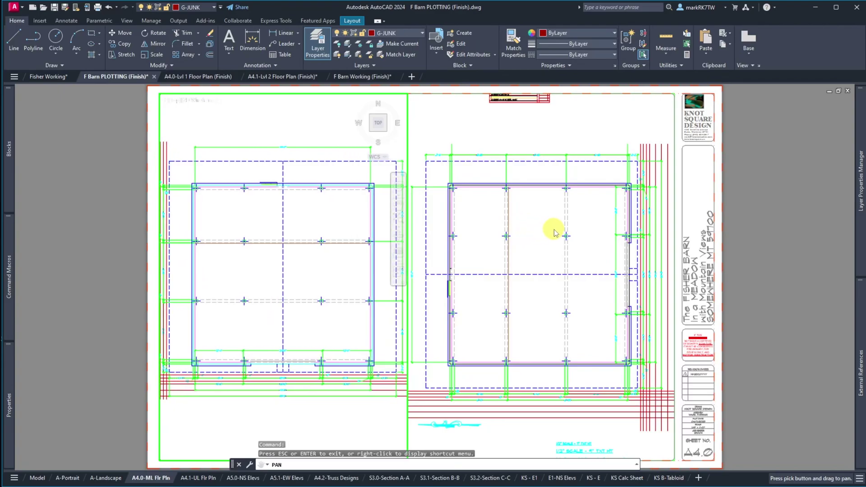
drag(555, 232, 558, 233)
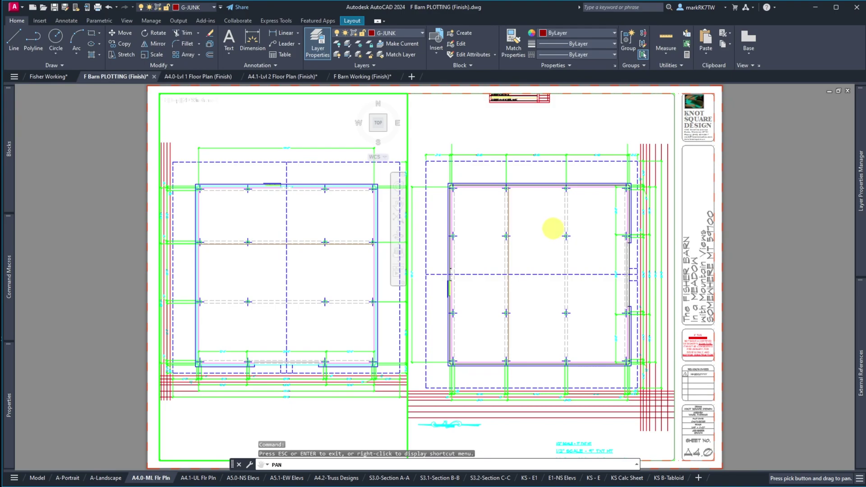
double_click(553, 228)
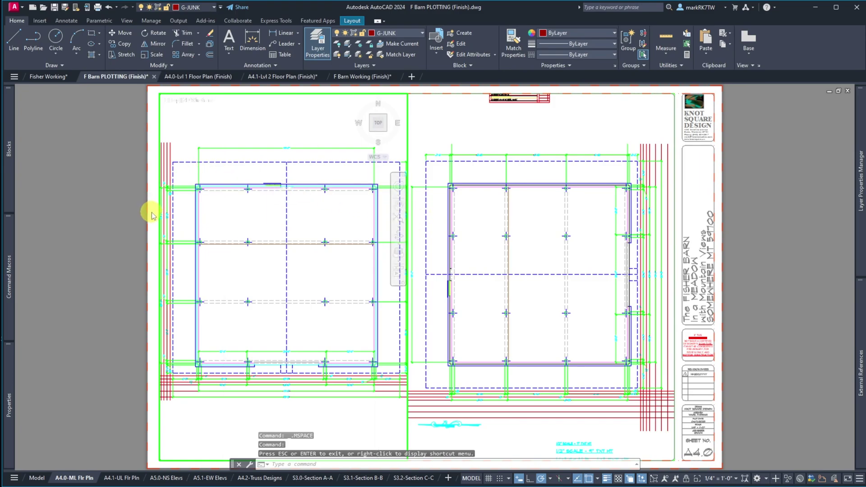
double_click(151, 324)
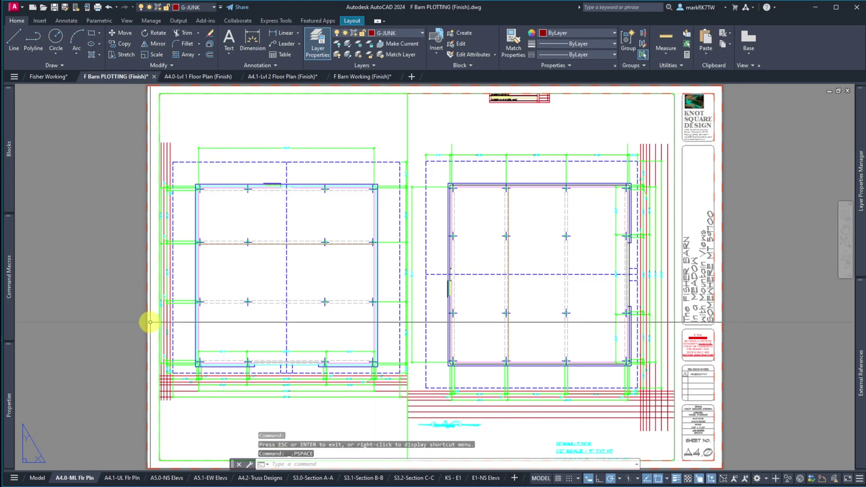
- Try panning the plan in the sheet's right viewport eastward and zooming out inside the viewport, and undo both view changes
scroll(155, 300, up, 8)
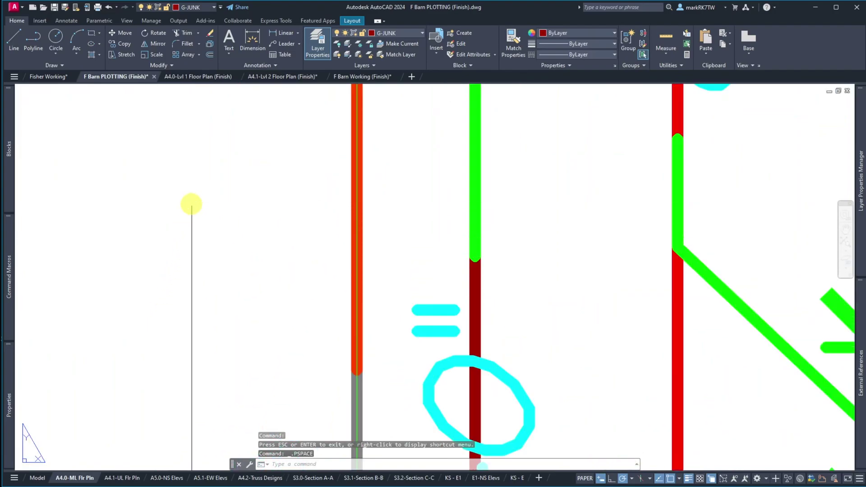
scroll(191, 202, down, 5)
scroll(193, 209, down, 5)
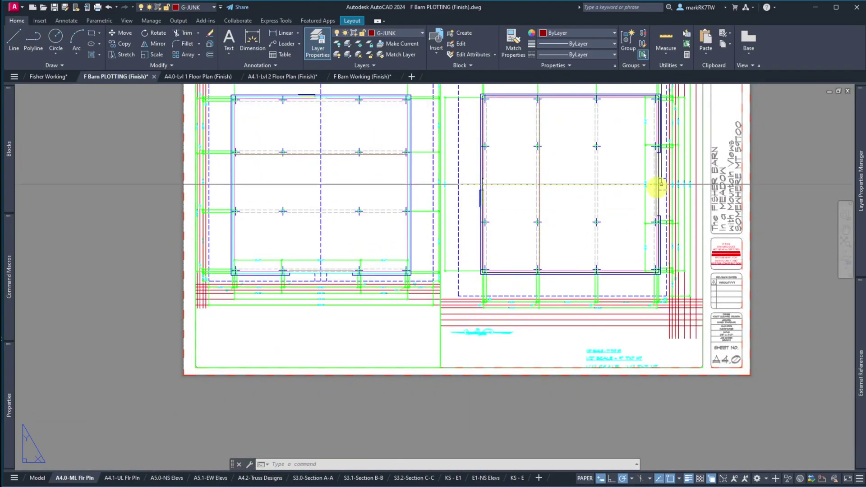
scroll(712, 156, up, 7)
scroll(702, 160, down, 2)
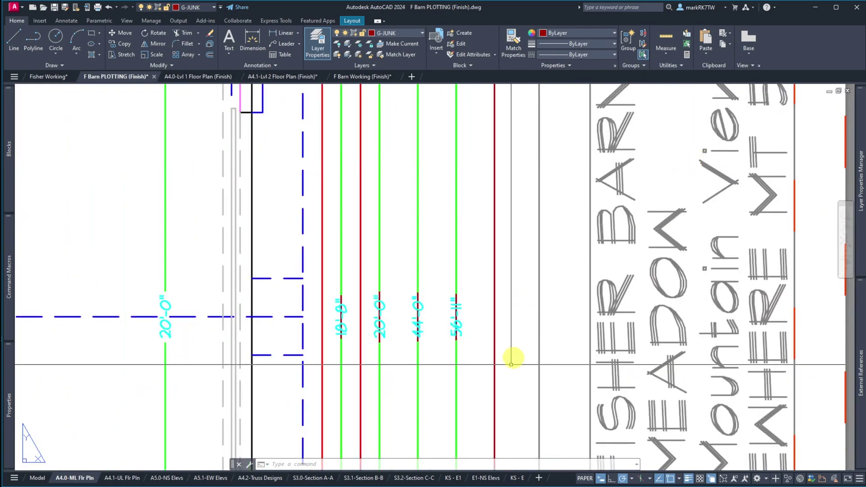
double_click(439, 346)
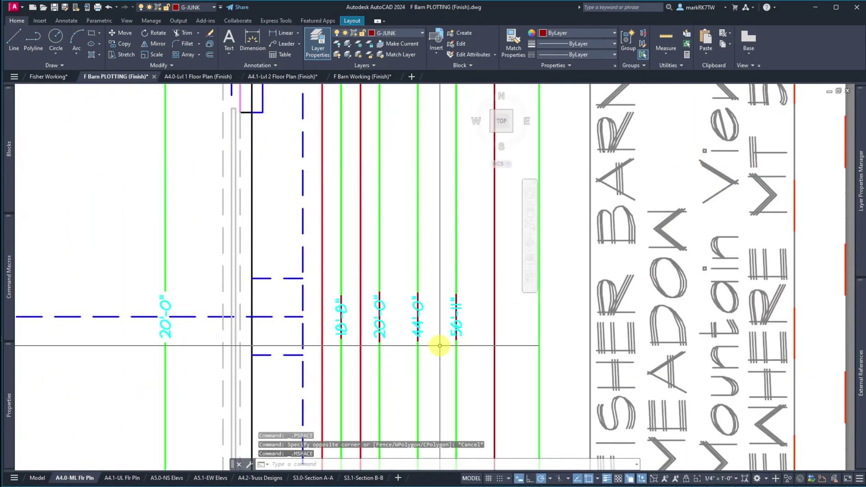
text(p)
key(Return)
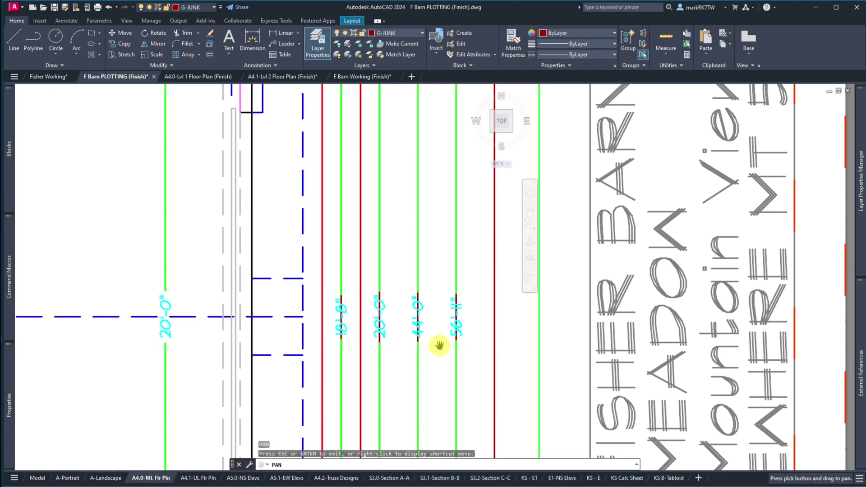
drag(433, 350, 497, 348)
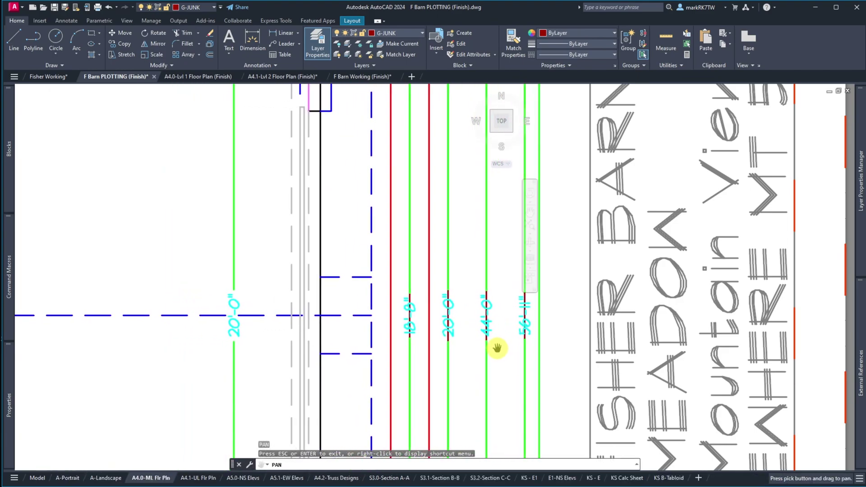
key(Escape)
scroll(497, 349, down, 6)
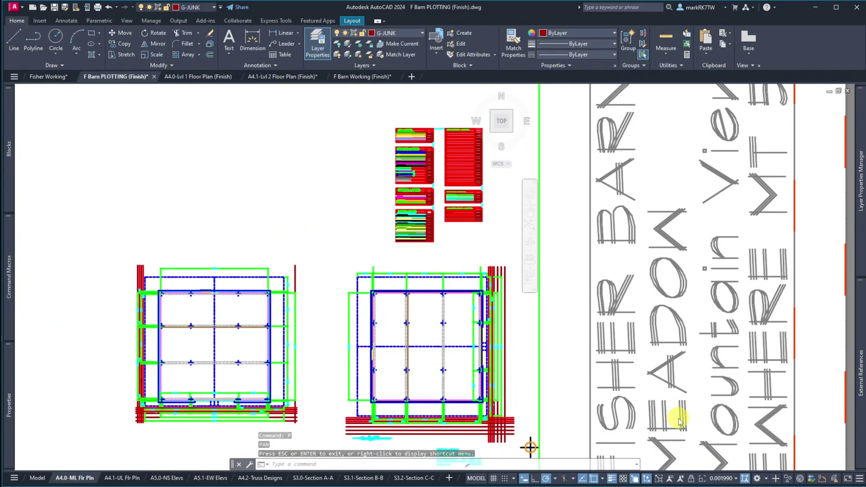
key(ctrl+z)
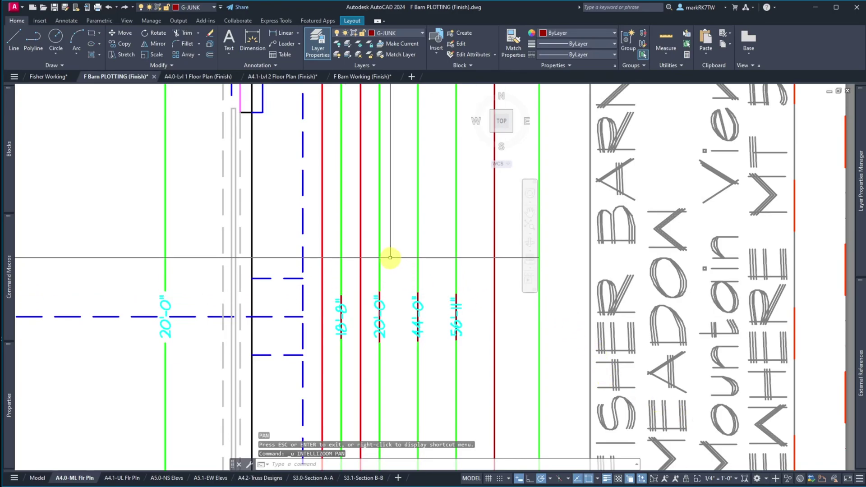
- Try zooming out inside the right viewport and resetting its scale to 1/4" = 1'-0", and undo the changes
scroll(389, 257, down, 6)
scroll(389, 257, down, 2)
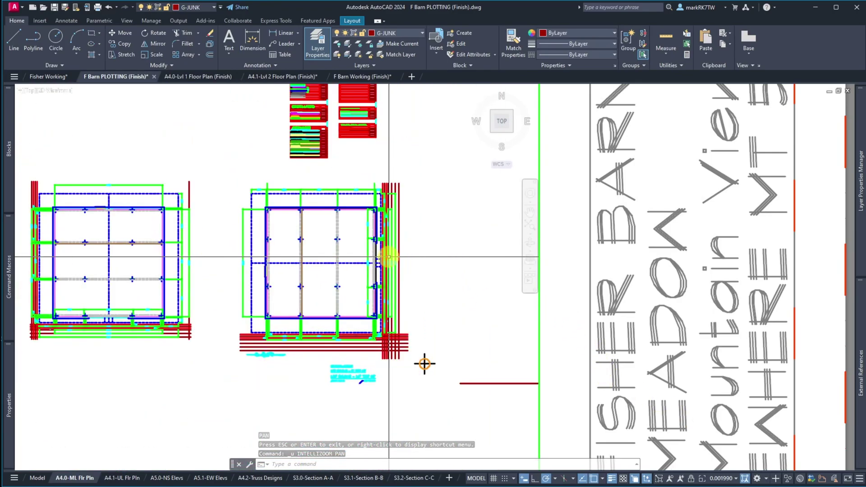
click(739, 482)
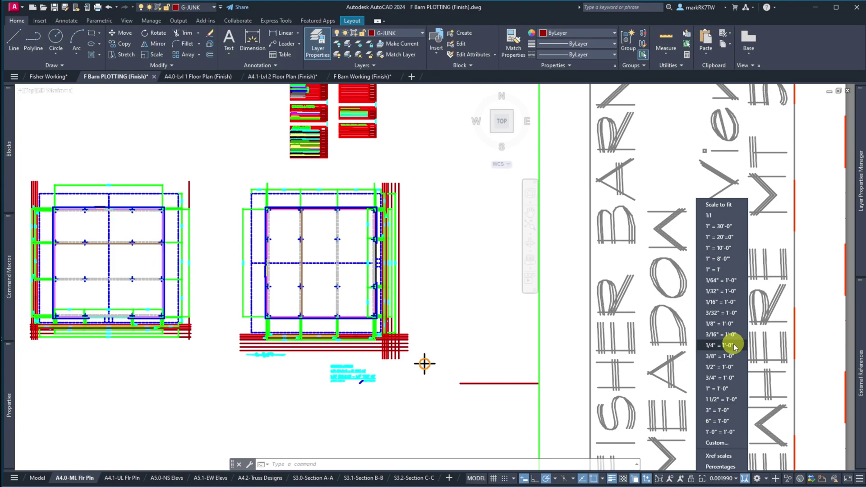
click(733, 346)
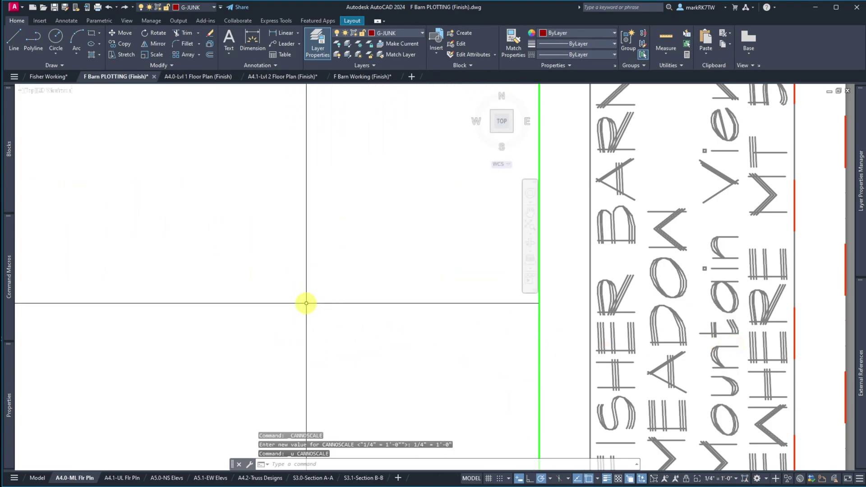
key(ctrl+z)
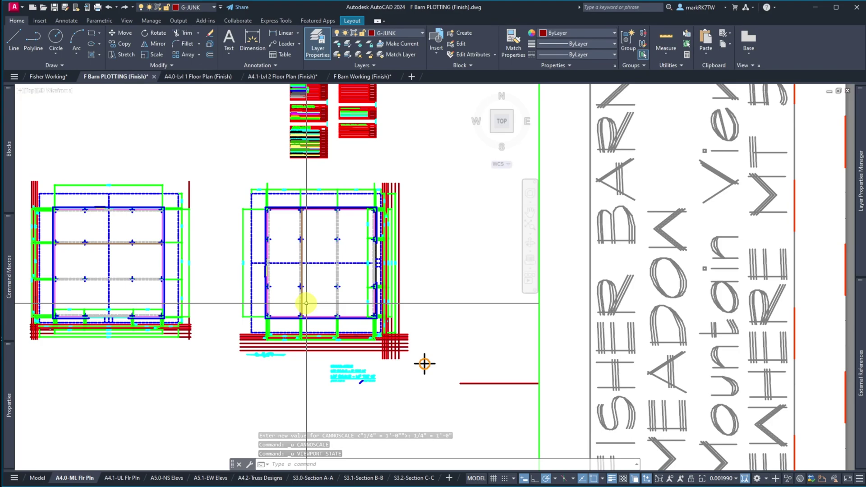
key(ctrl+z)
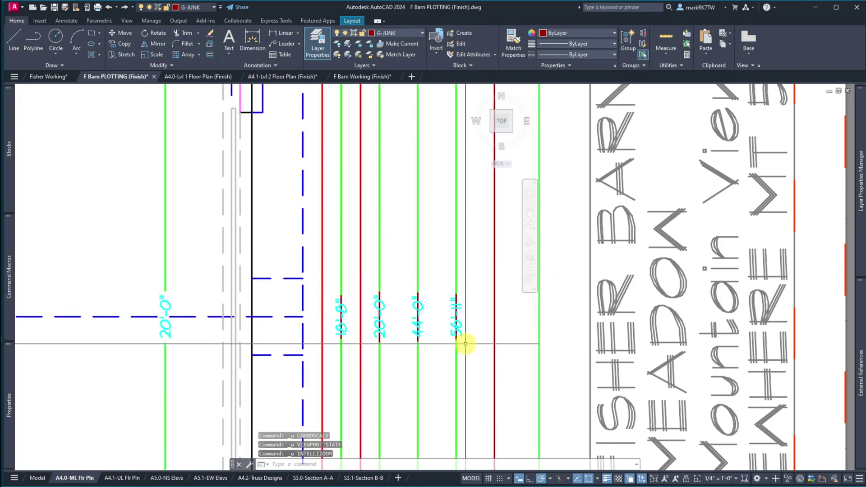
- Pan the right viewport's plan east until the 56'-11" dimension sits just inside the viewport edge, and return to paper space
text(p)
key(Return)
drag(466, 345, 536, 344)
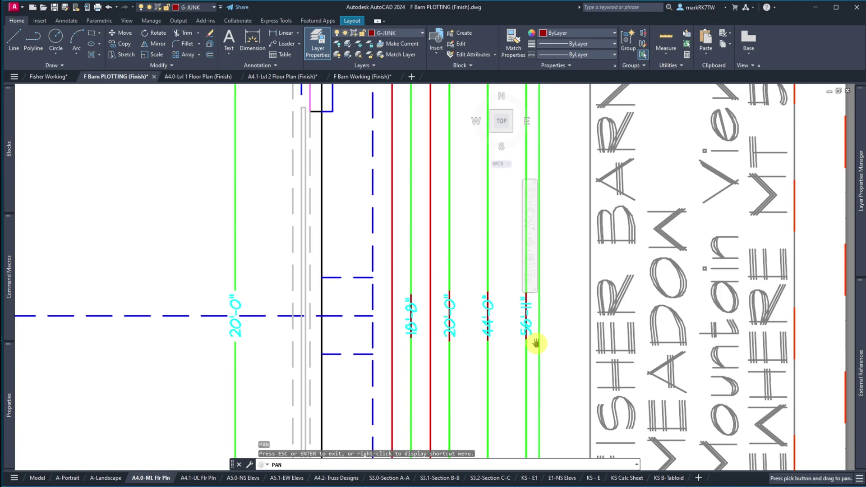
key(Escape)
double_click(564, 328)
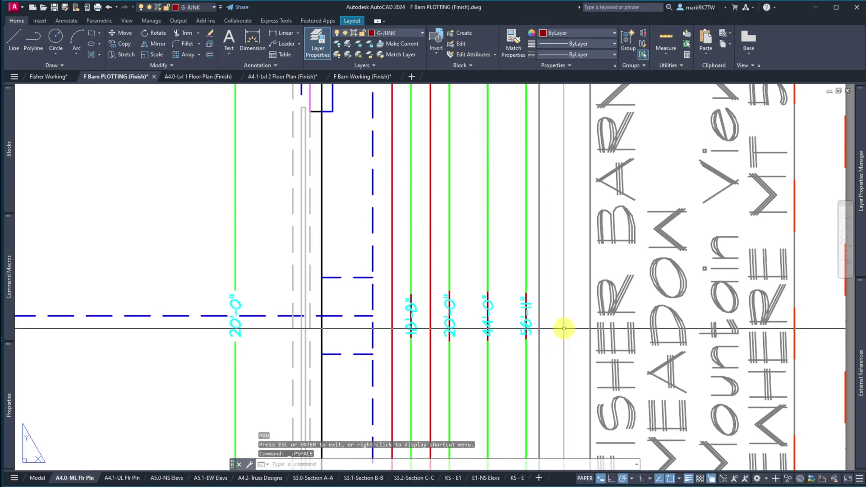
scroll(566, 321, down, 10)
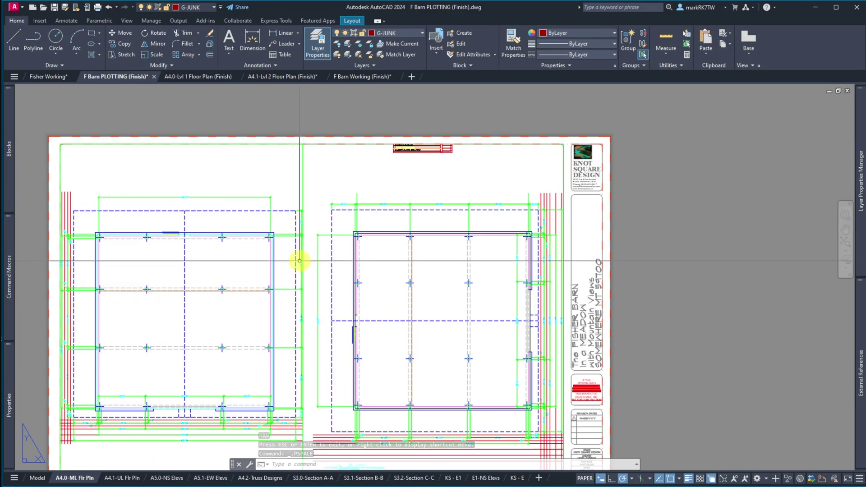
- Select both A4.0 viewports and stretch their shared edge about 9/16" horizontally toward the right-hand plan
click(305, 170)
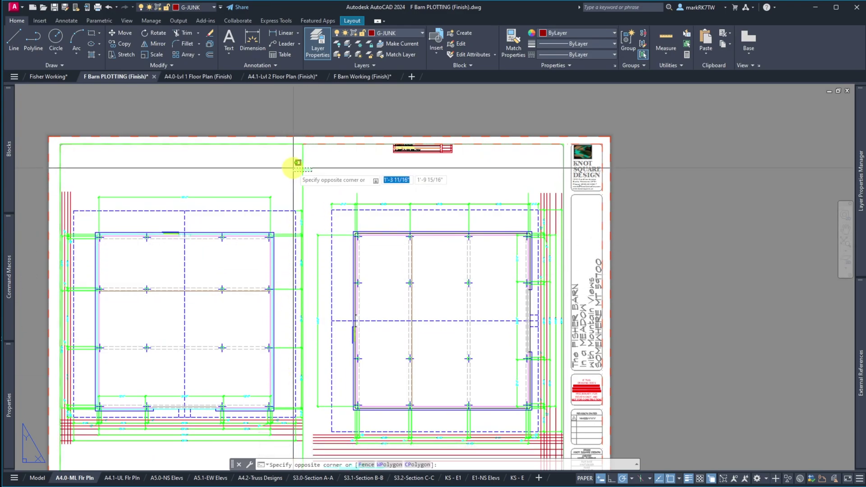
click(293, 168)
click(302, 144)
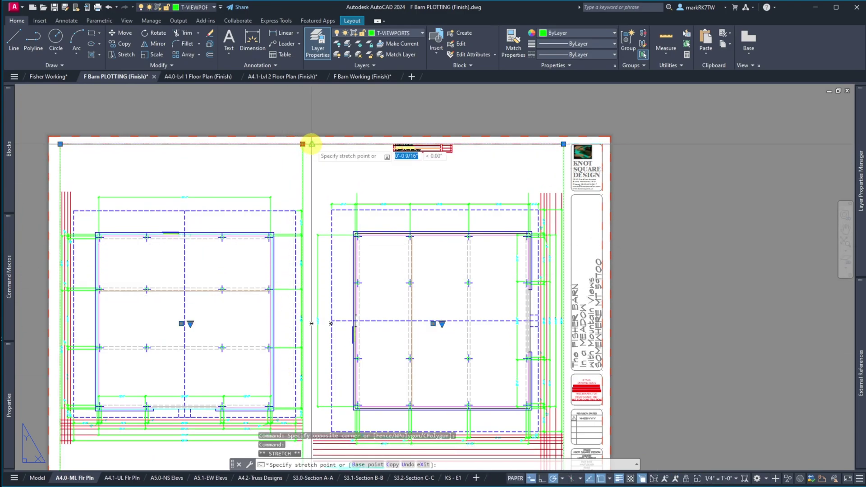
click(312, 144)
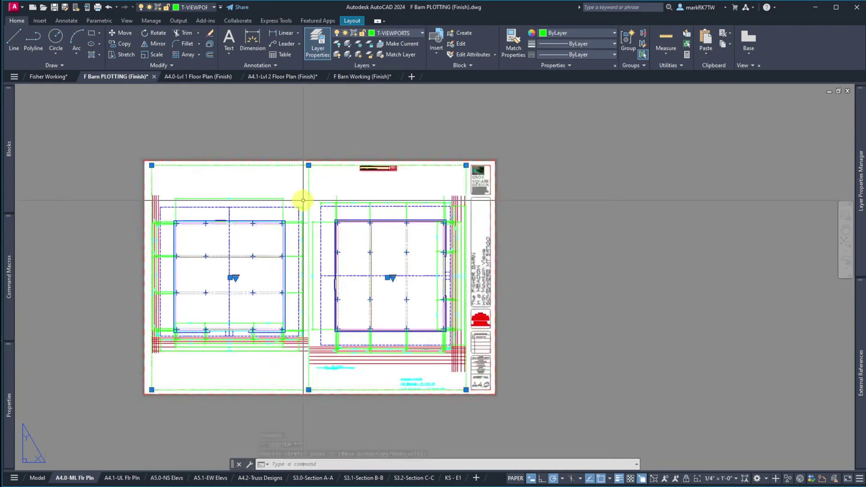
scroll(304, 189, up, 4)
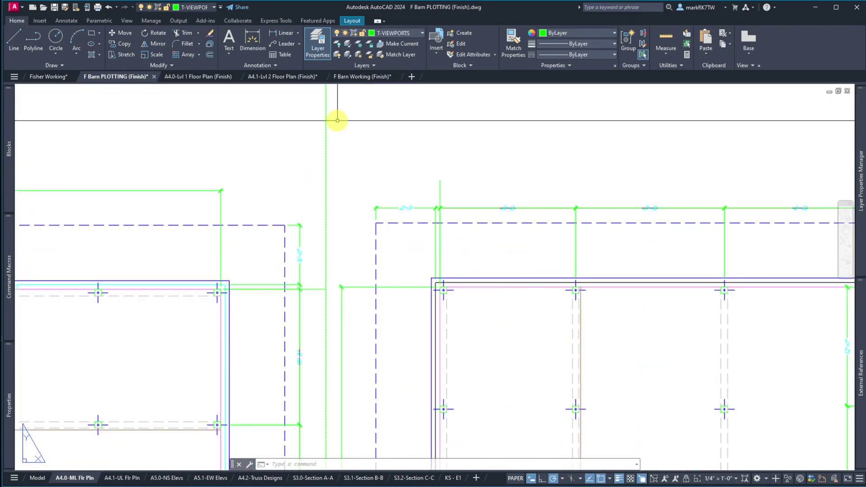
scroll(327, 175, down, 4)
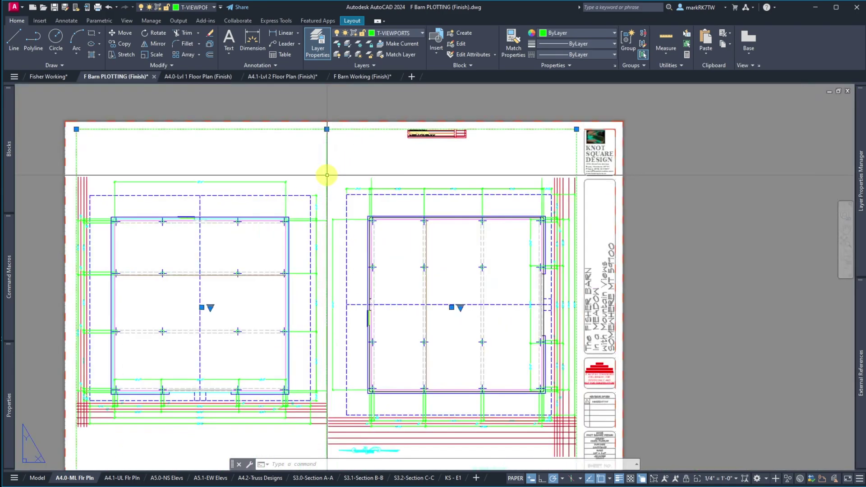
- Stretch the shared edge of the two A4.0 viewports about 1/16" horizontally toward the level 2 plan
click(326, 129)
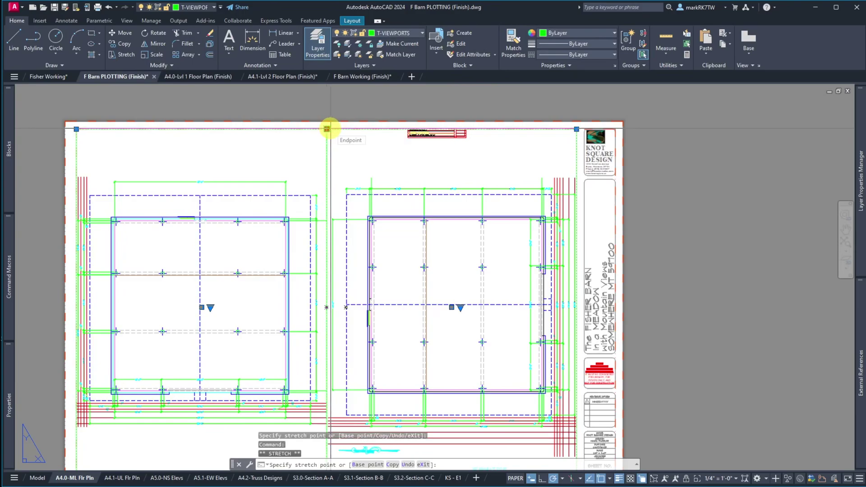
click(329, 129)
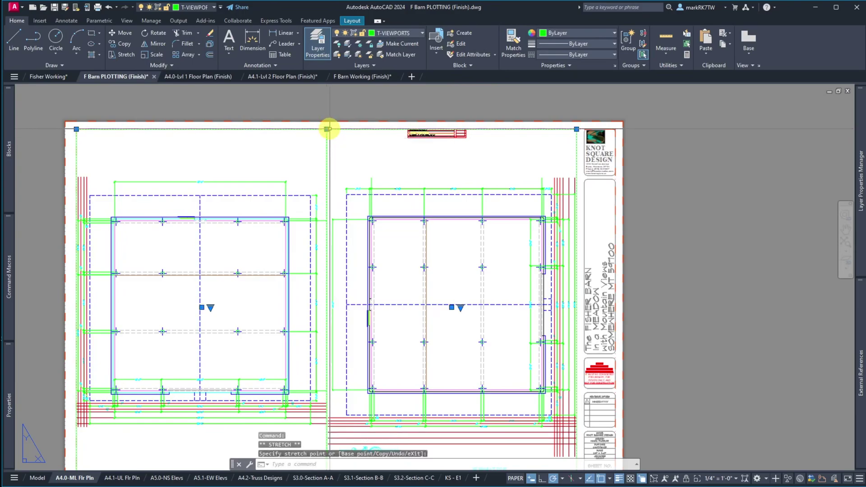
click(326, 129)
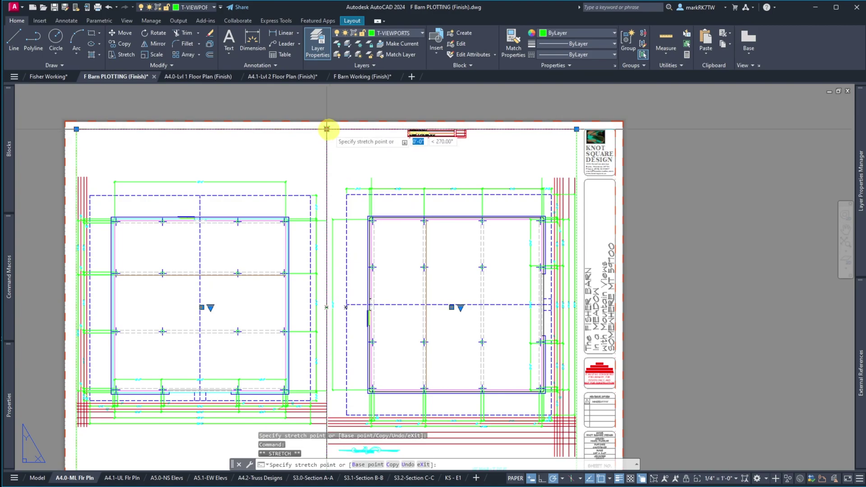
click(328, 130)
scroll(330, 138, up, 8)
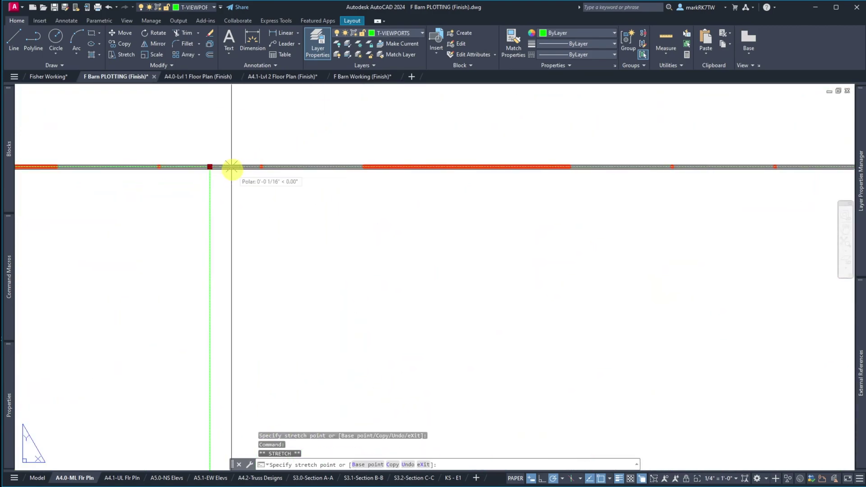
scroll(299, 134, down, 1)
scroll(299, 134, down, 2)
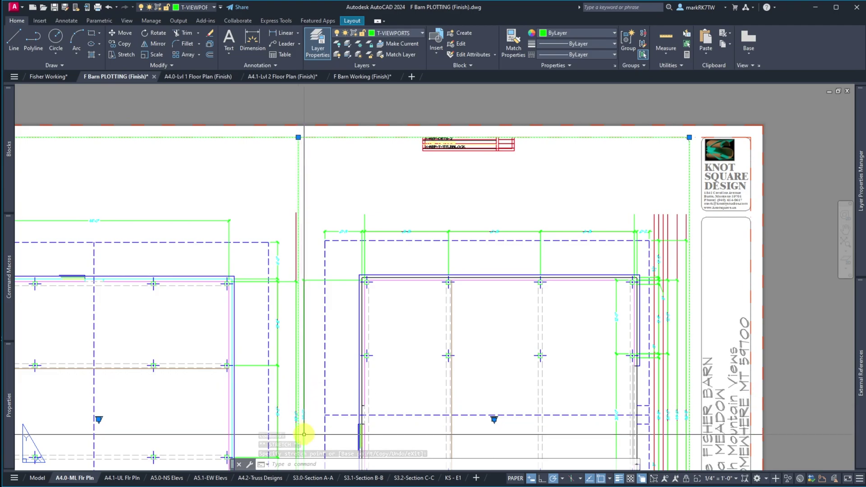
- Inspect the facing 44'-0" dimensions along the shared viewport edge and the title block's scale entry, and zoom to the sheet's extents
scroll(294, 440, up, 5)
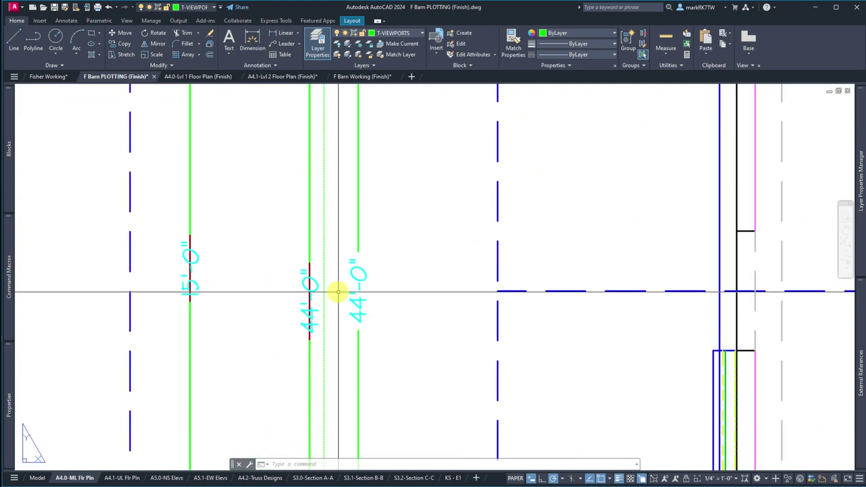
scroll(338, 307, down, 5)
scroll(338, 307, down, 5)
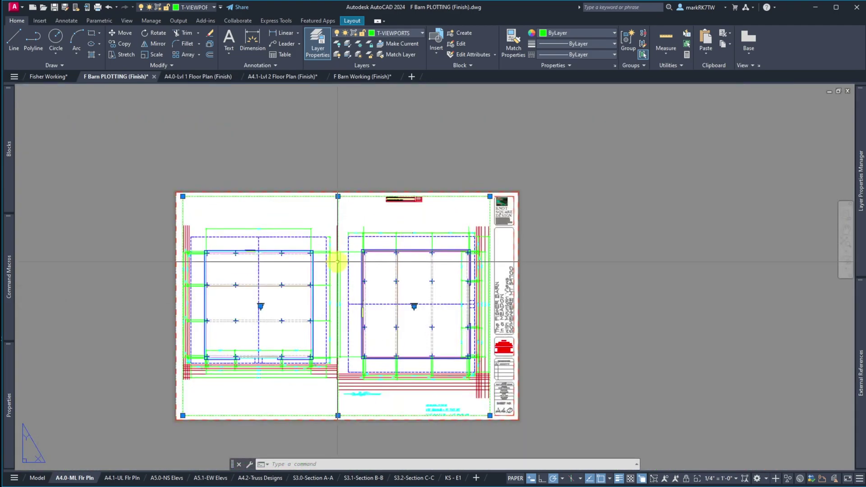
scroll(336, 266, up, 6)
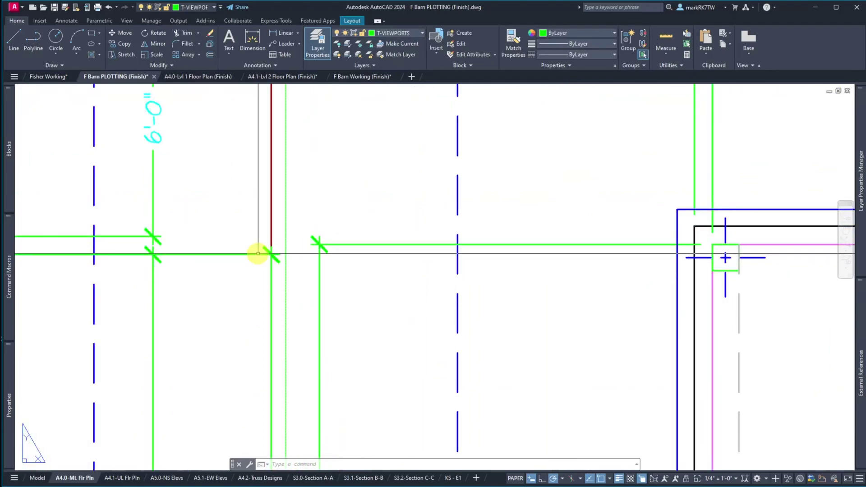
scroll(366, 206, down, 5)
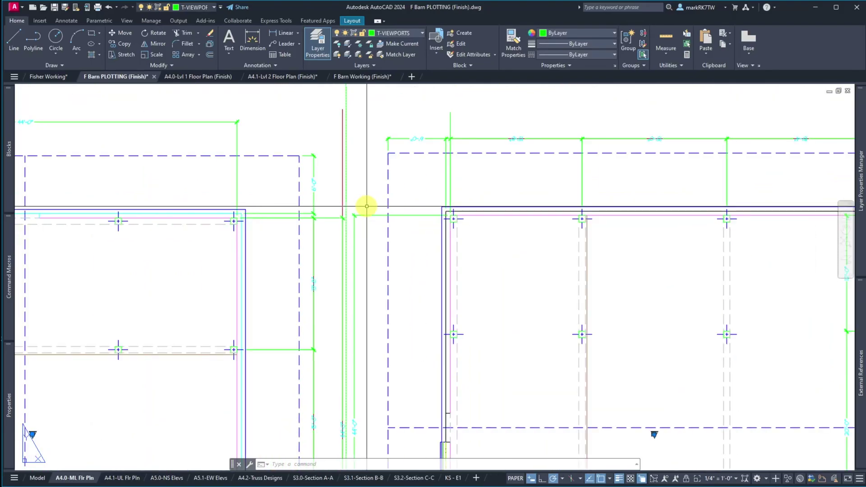
scroll(367, 206, down, 8)
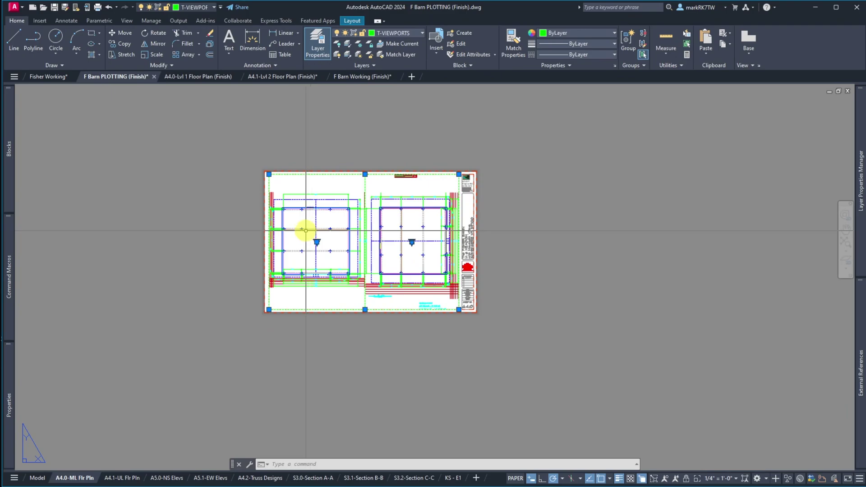
scroll(314, 294, up, 4)
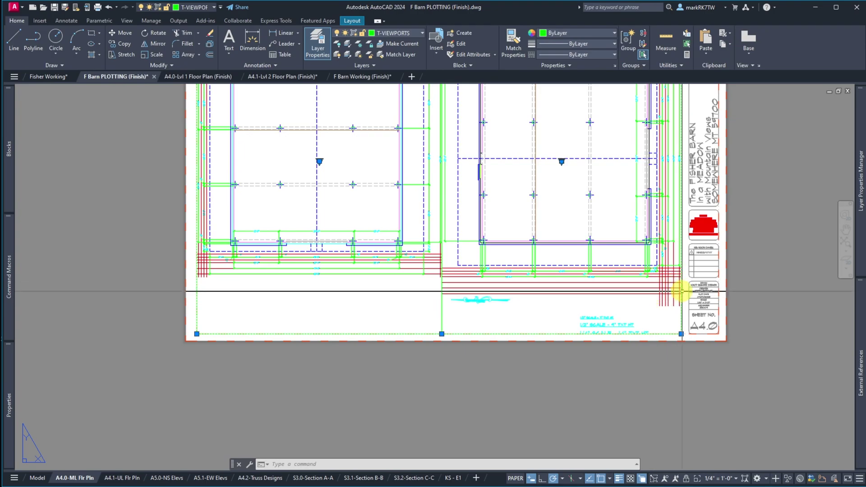
scroll(695, 300, up, 10)
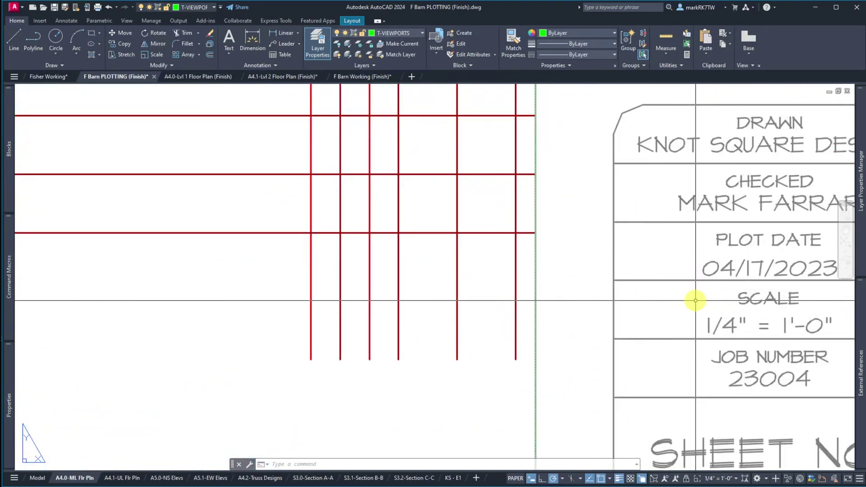
text(z)
key(Return)
text(e)
key(Return)
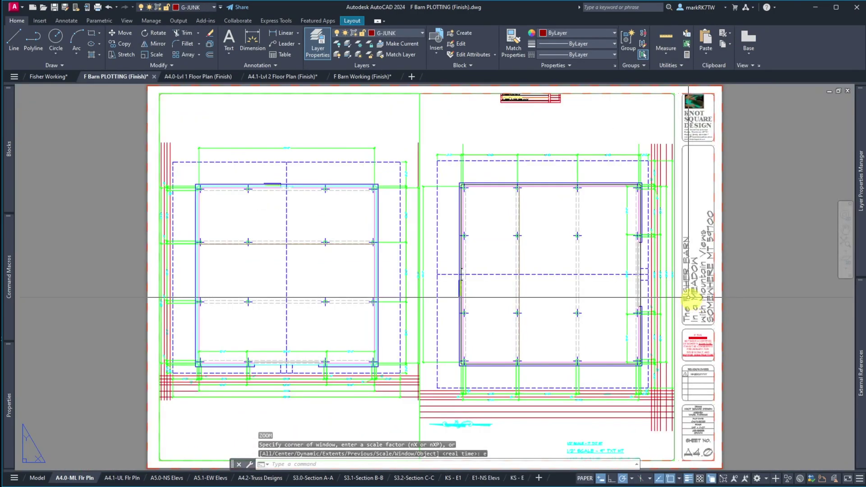
- Switch to the A4.0-Lvl 1 Floor Plan drawing and examine the barn's posts, walls and dimensions
click(206, 79)
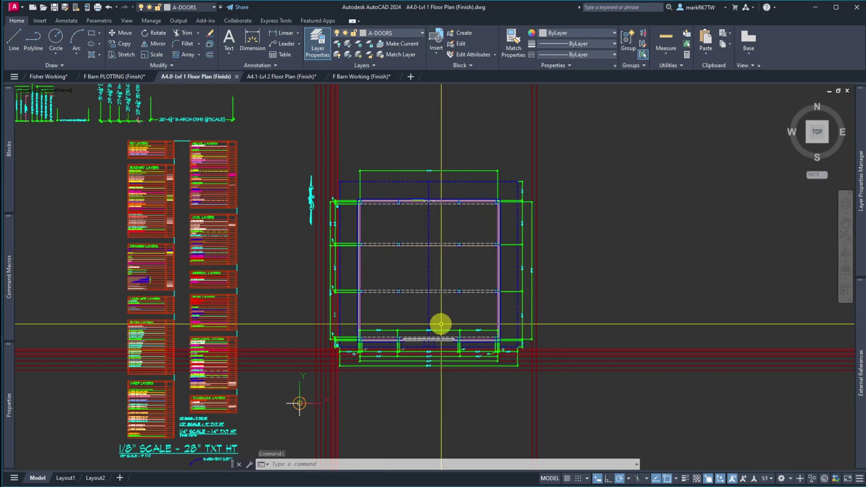
scroll(359, 278, up, 4)
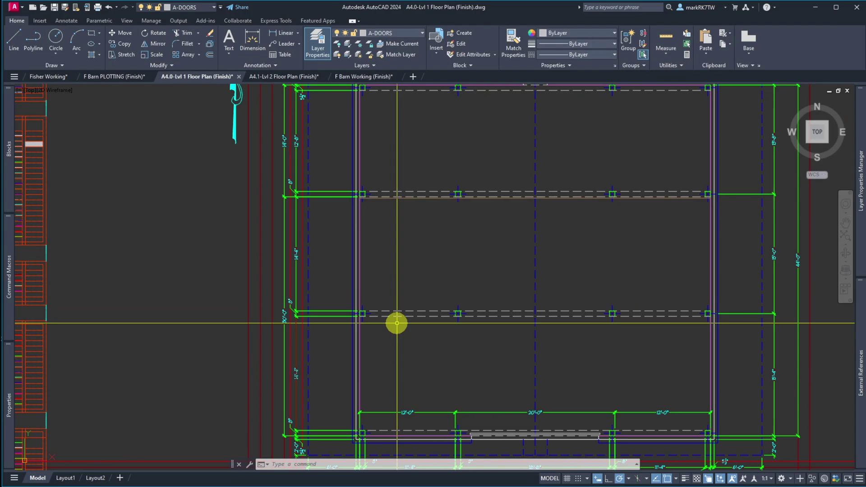
scroll(400, 323, down, 5)
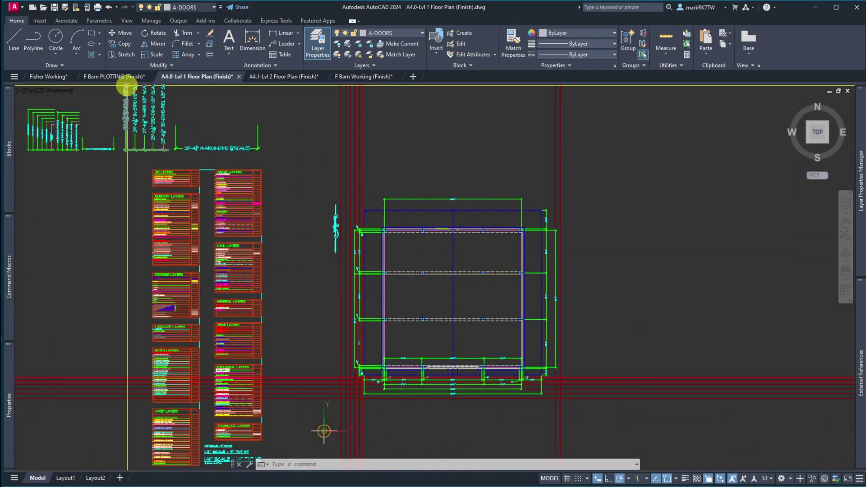
mouse_move(56, 78)
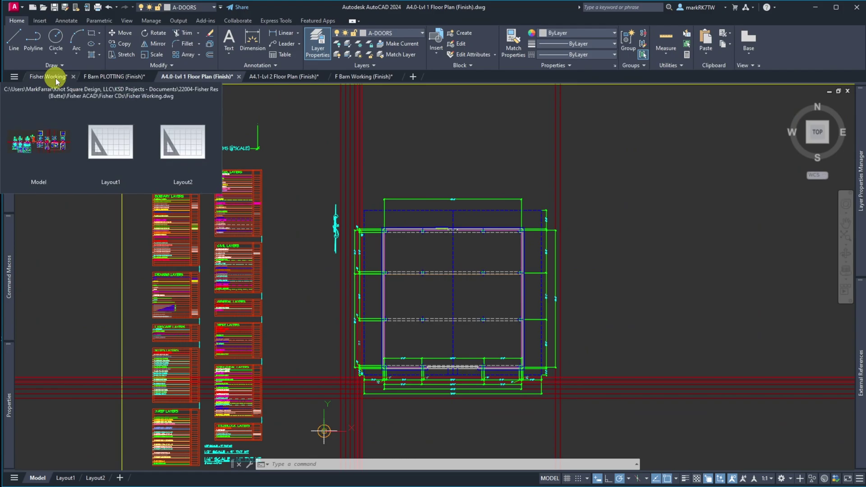
- In the A4.1-Lvl 2 Floor Plan drawing, change the dashed outer roof outline's linetype to Continuous
click(267, 77)
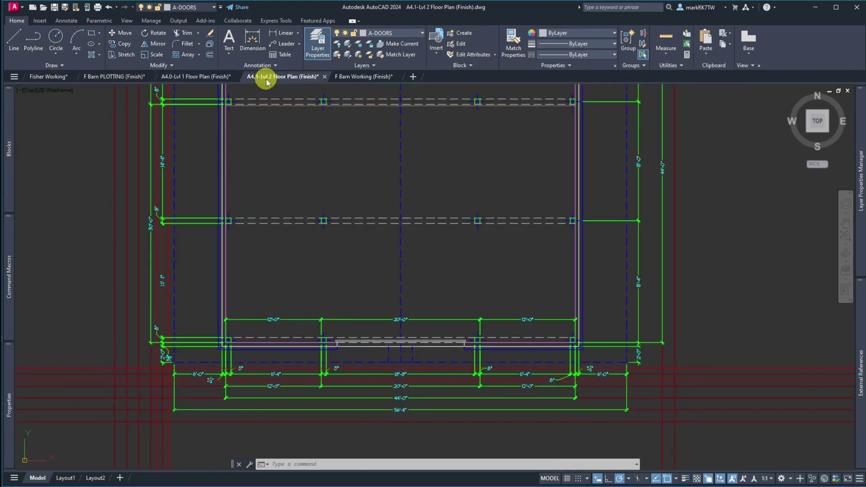
scroll(315, 290, down, 5)
scroll(455, 193, up, 8)
scroll(455, 193, up, 2)
click(397, 240)
click(383, 240)
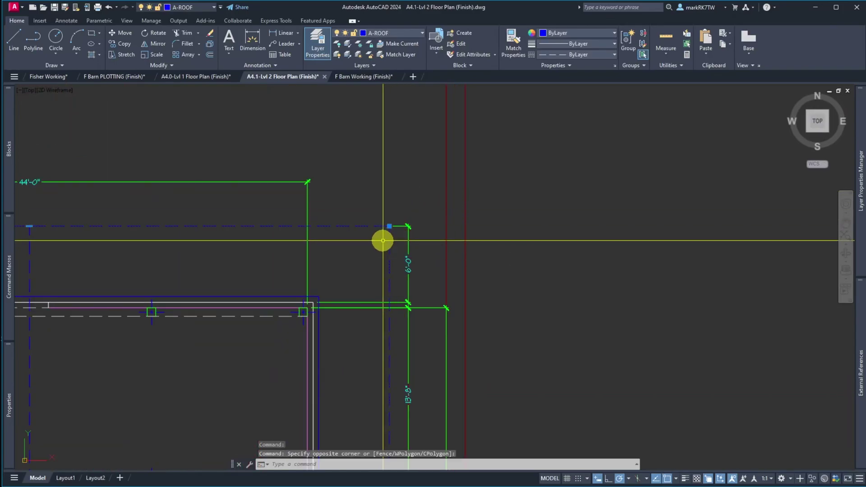
click(573, 55)
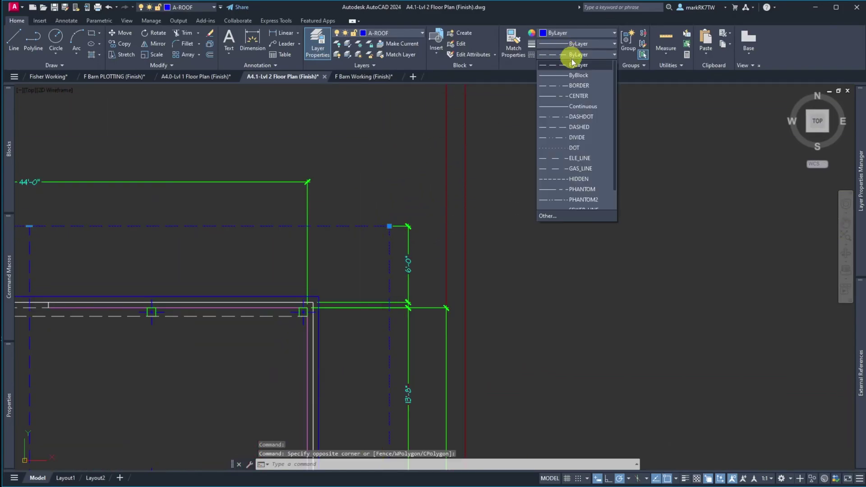
click(571, 107)
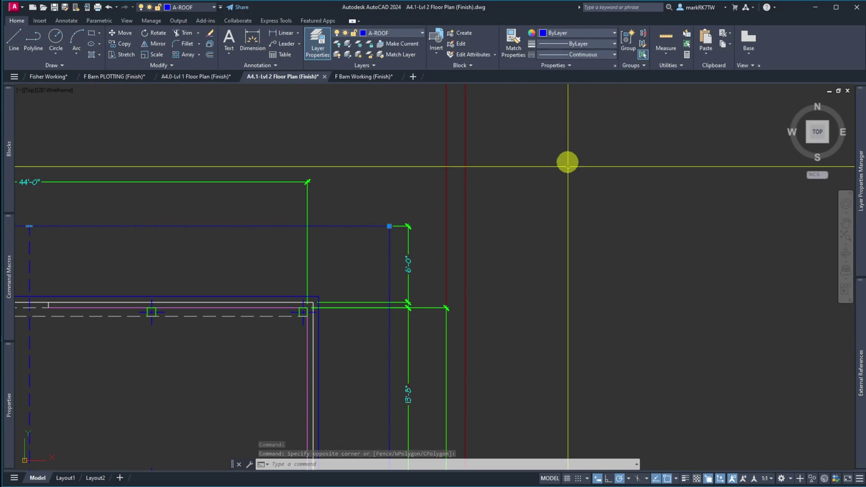
key(Escape)
scroll(587, 170, down, 5)
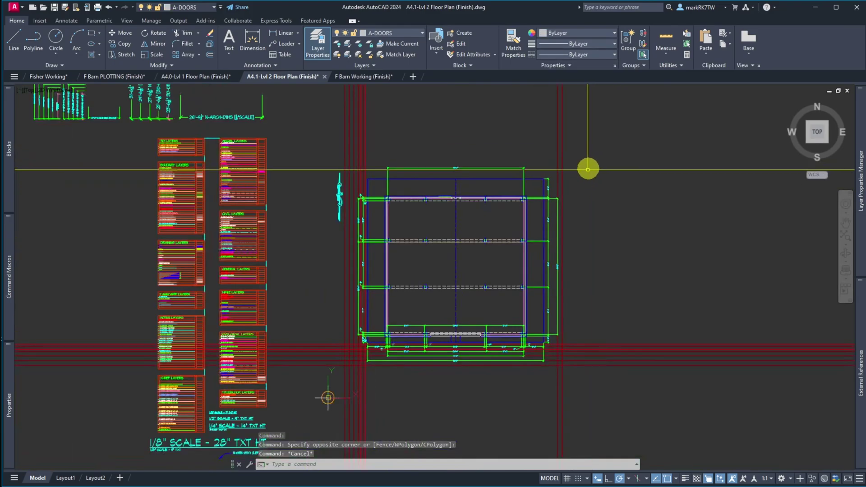
scroll(451, 269, up, 2)
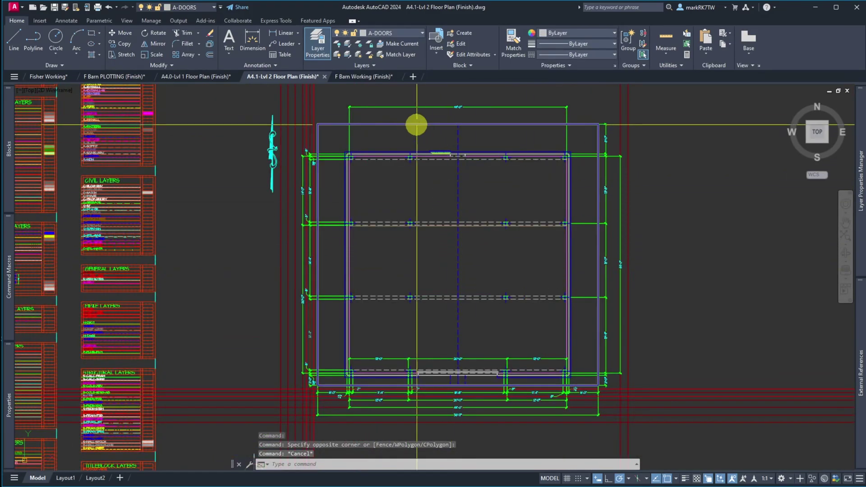
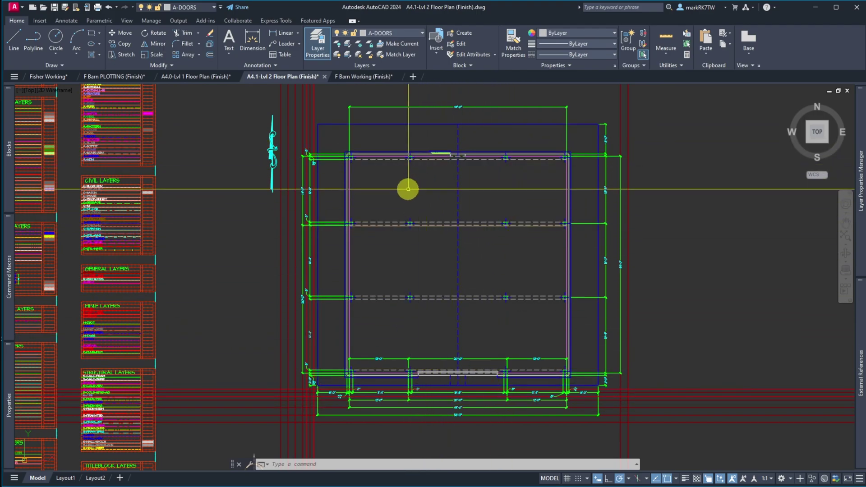
- Switch to the F Barn Working drawing, examine Section B-B, and make A-POCHE the current layer
click(356, 78)
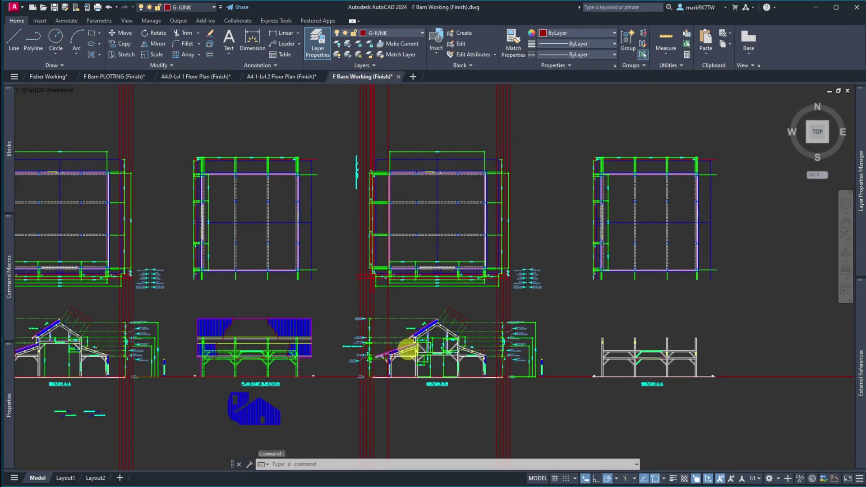
scroll(407, 347, up, 10)
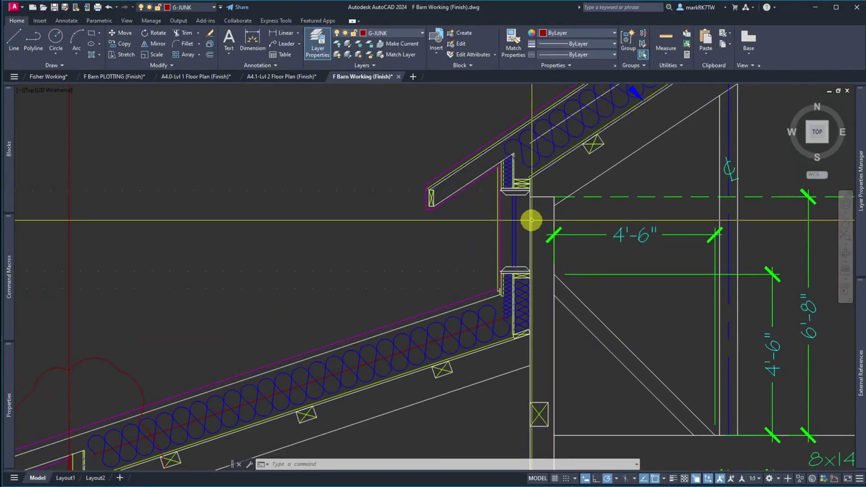
scroll(531, 224, down, 6)
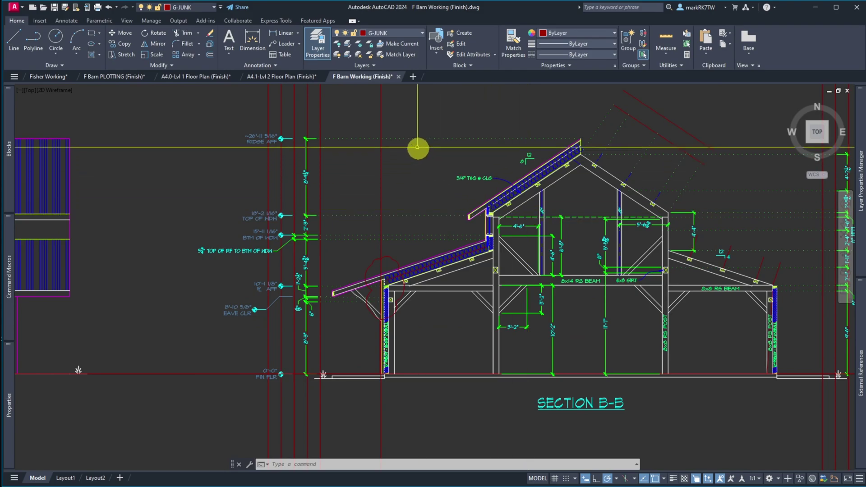
click(210, 9)
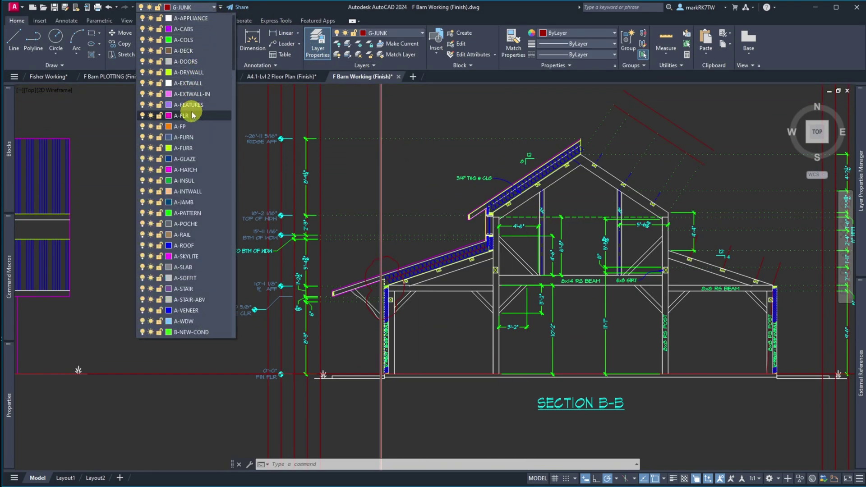
click(196, 224)
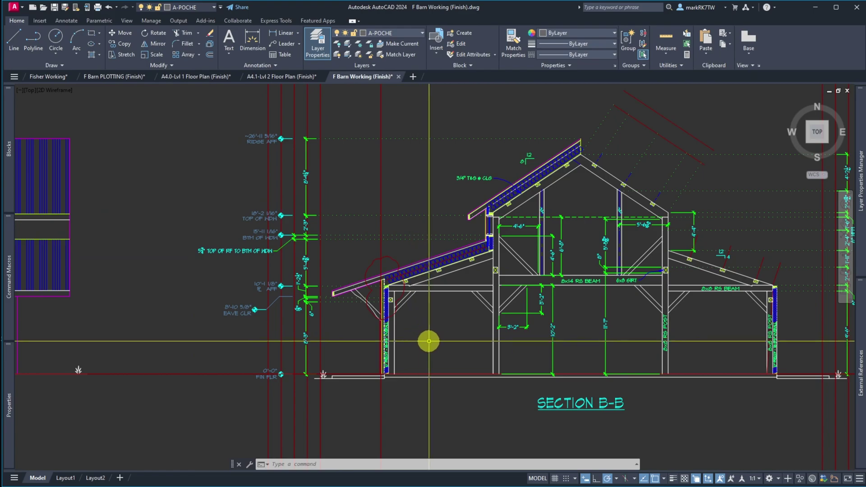
- Freeze the G-JUNK layer by picking the red cloud around the lower eave in Section B-B
scroll(427, 340, up, 5)
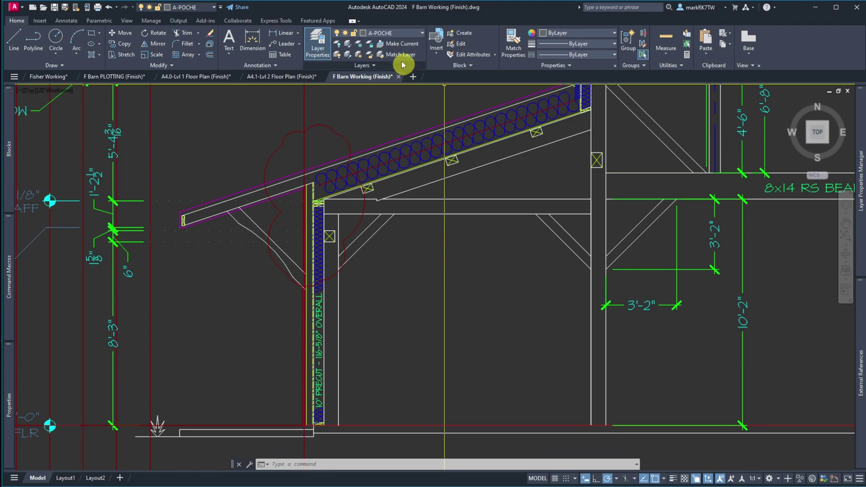
click(360, 48)
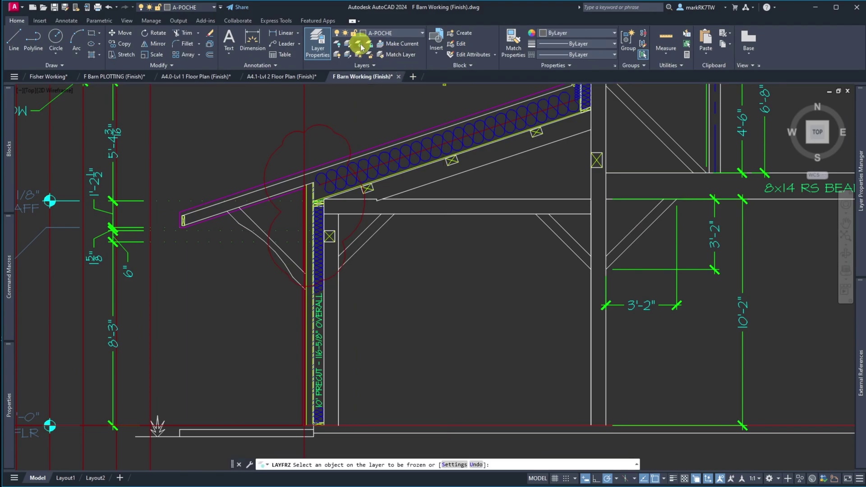
click(356, 226)
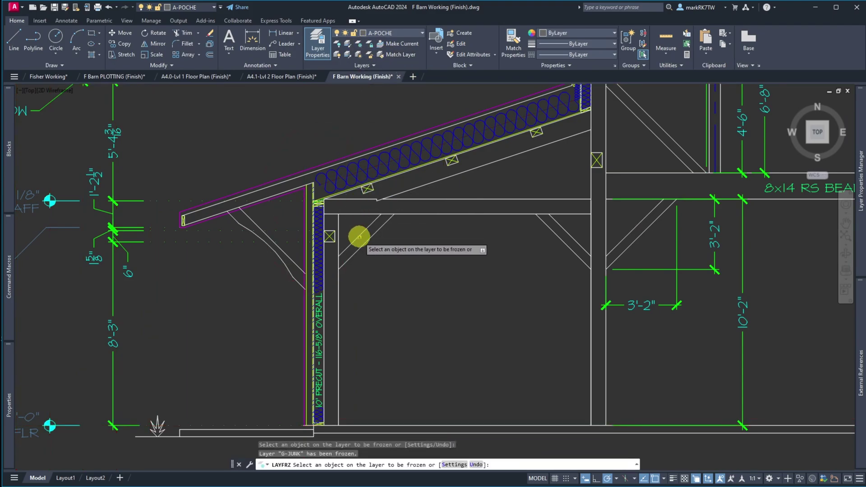
key(Return)
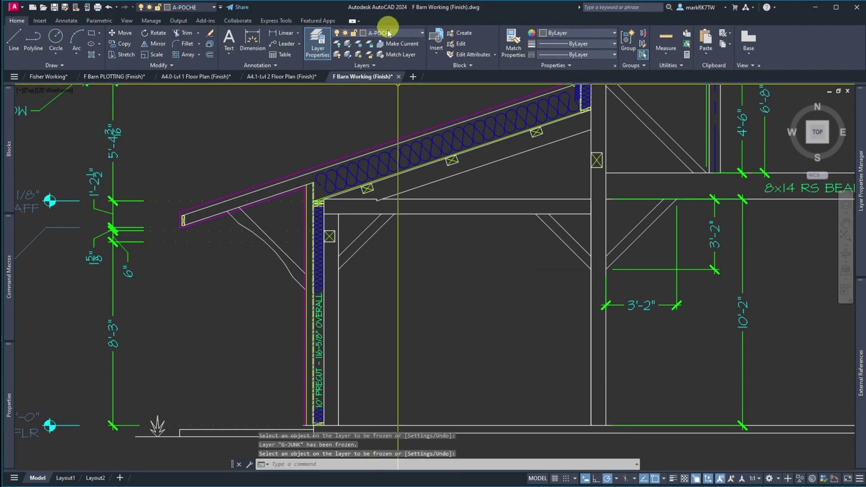
- Hatch the lean-to's outer post at the left of Section B-B with the SOLID pattern
text(h)
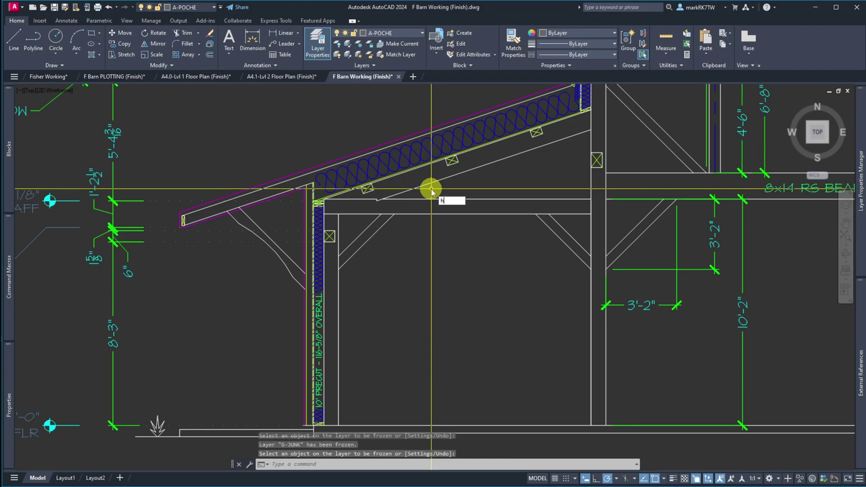
key(Return)
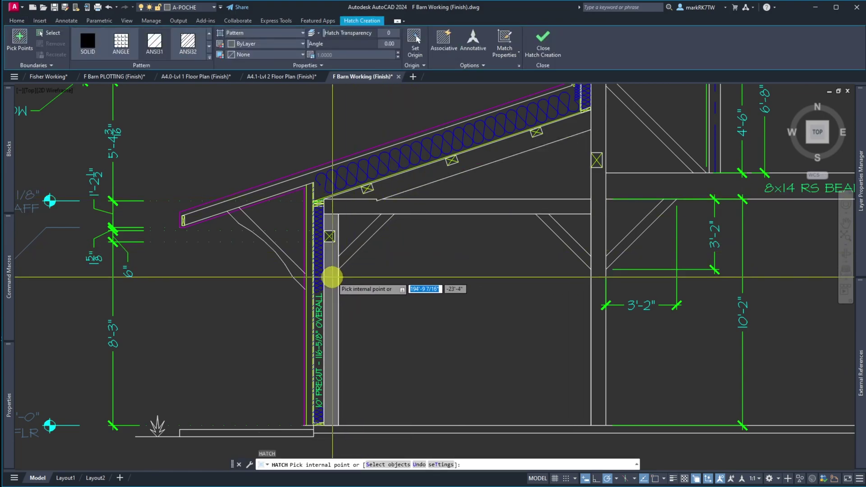
click(332, 278)
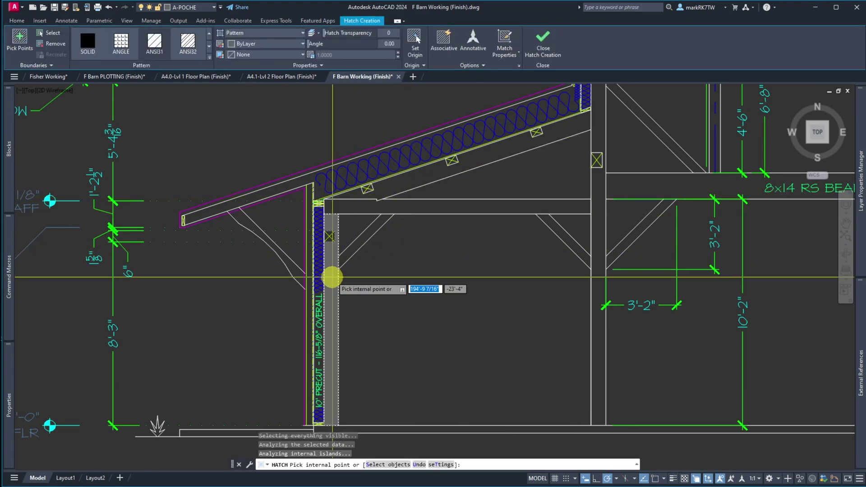
click(89, 41)
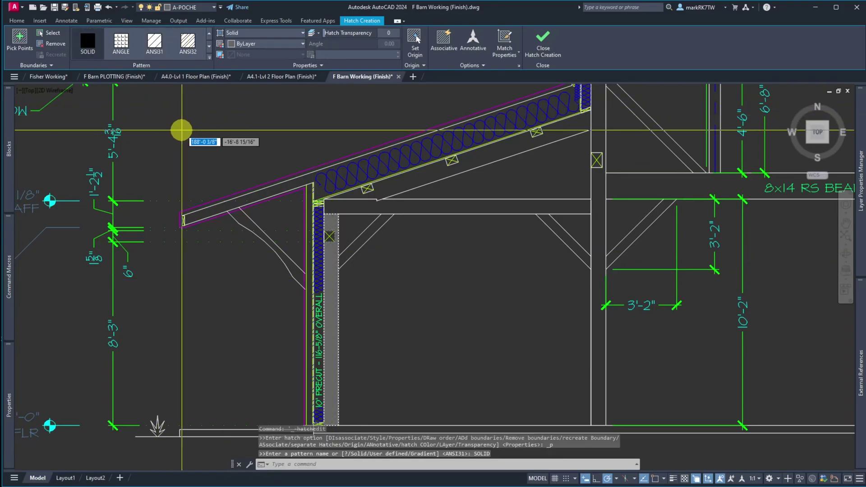
click(546, 45)
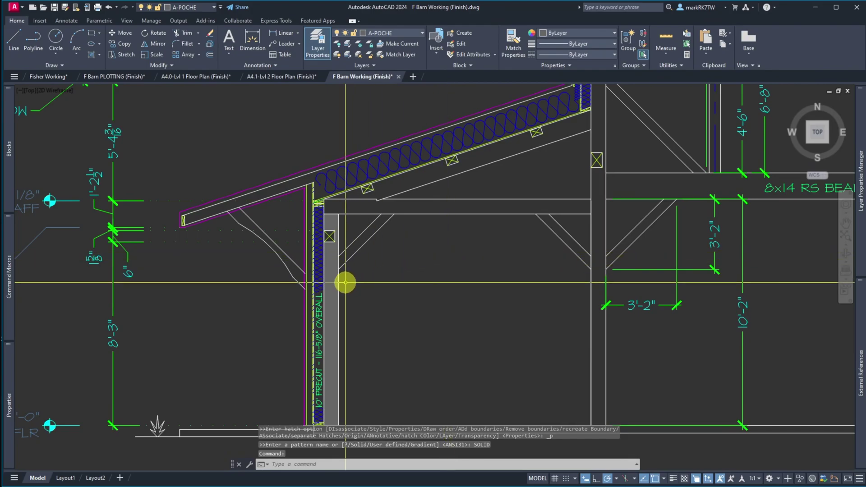
- Add solid hatch to the left lean-to's two knee braces, horizontal beam and sloping rafter
key(Return)
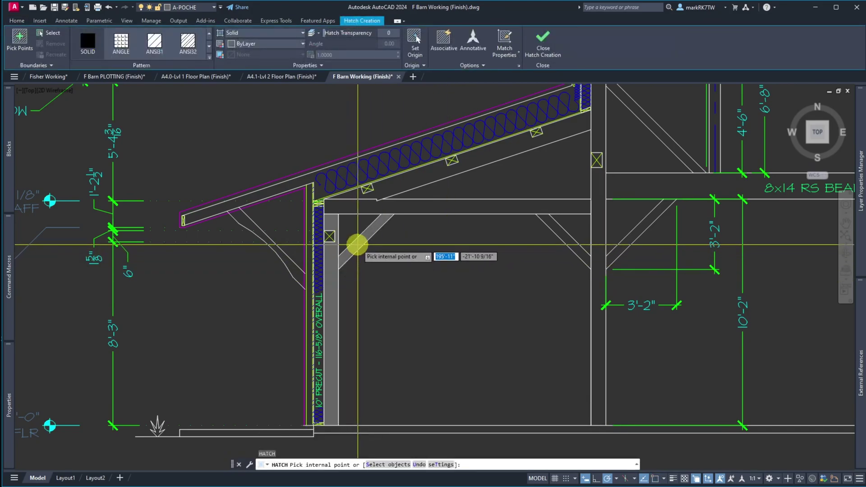
click(559, 231)
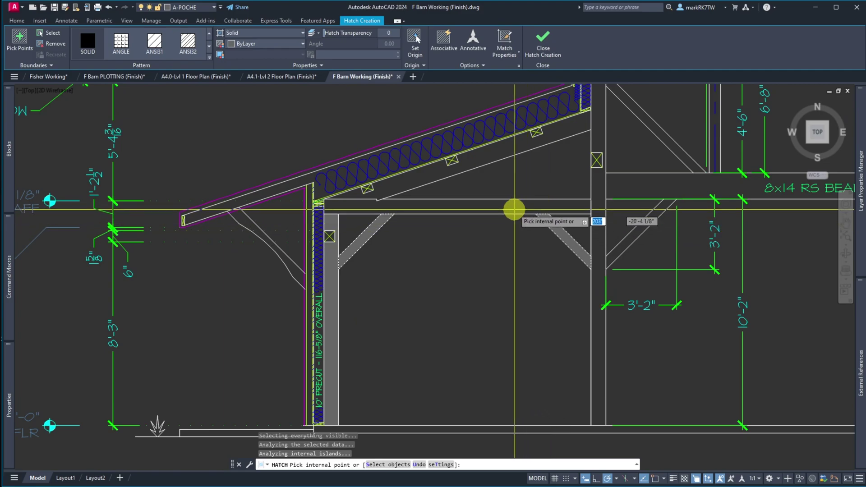
click(512, 209)
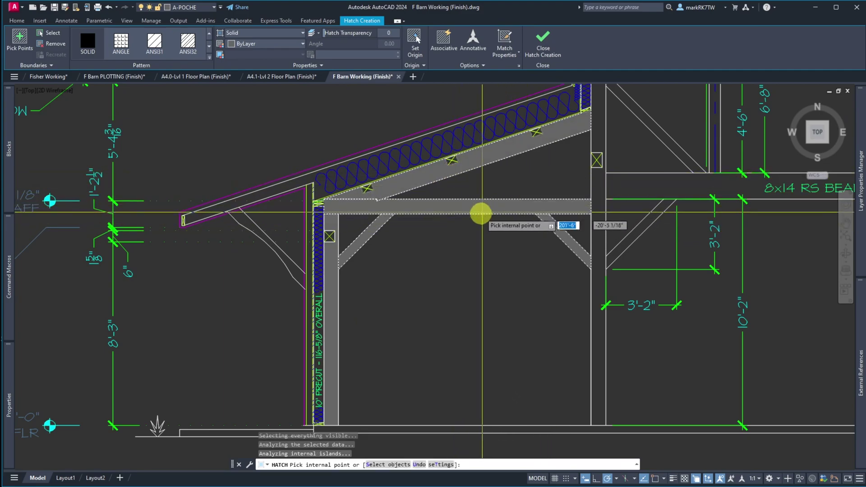
key(Return)
- Add solid hatch to the left main rafter beneath the insulated upper roof in Section B-B
scroll(447, 327, down, 5)
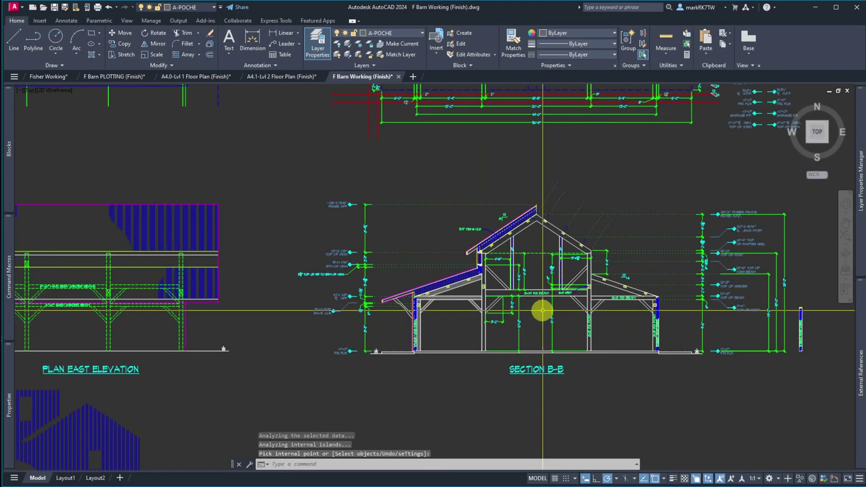
scroll(544, 309, up, 4)
scroll(544, 309, down, 4)
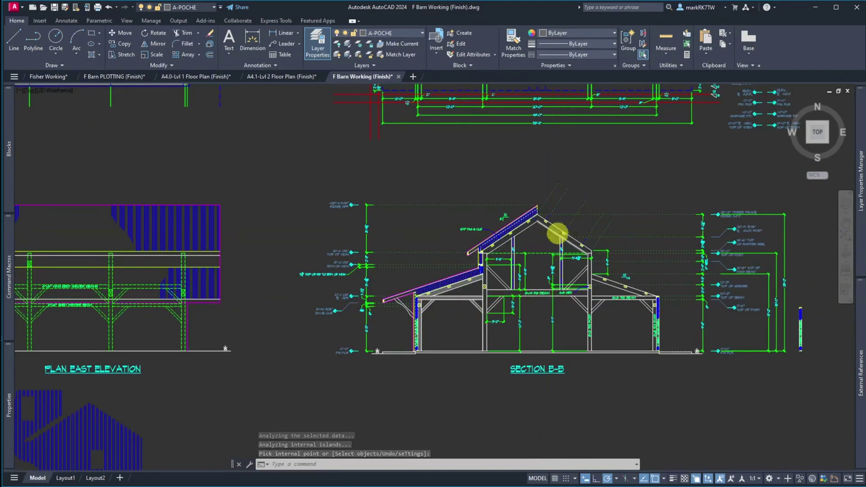
scroll(555, 231, up, 4)
scroll(515, 224, up, 2)
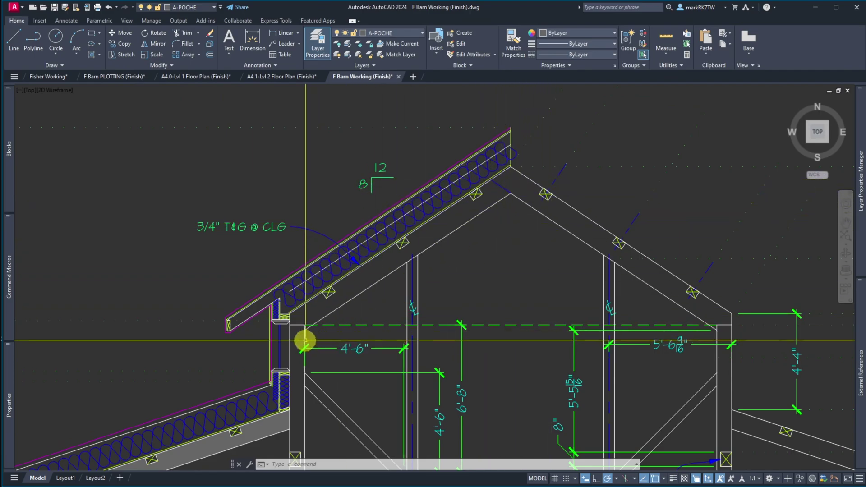
scroll(306, 329, up, 6)
scroll(305, 330, down, 1)
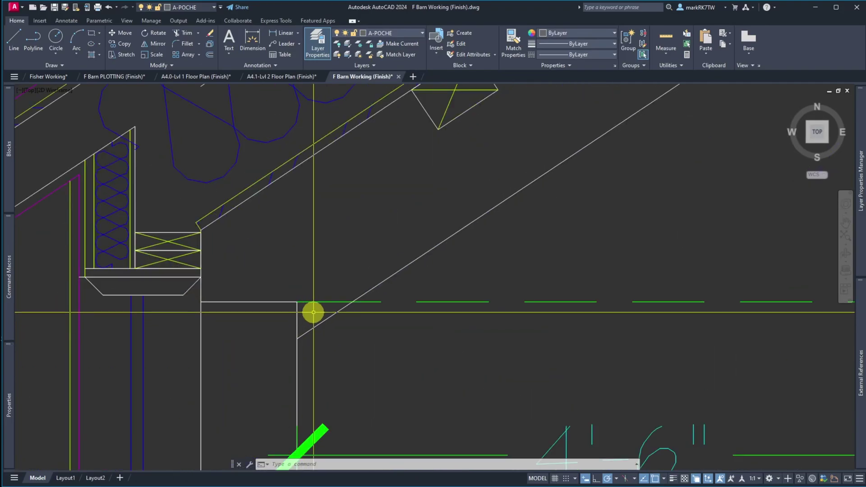
scroll(320, 319, down, 1)
scroll(320, 319, down, 1)
scroll(320, 318, down, 1)
scroll(321, 319, up, 1)
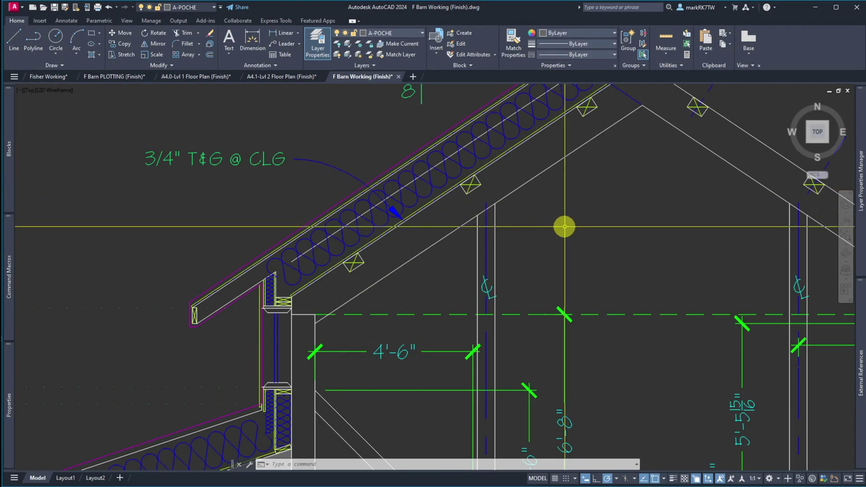
text(h)
key(Return)
click(529, 158)
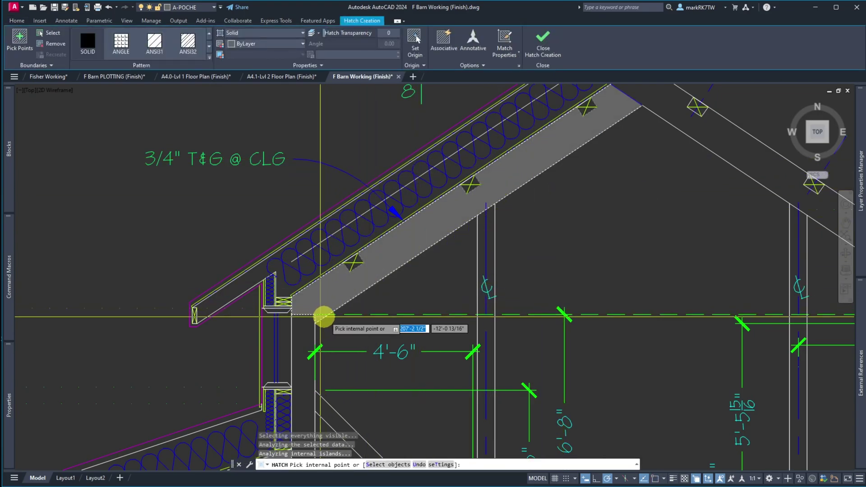
key(Return)
- Add solid hatch to the right main rafter from the ridge down to its post
scroll(533, 227, down, 4)
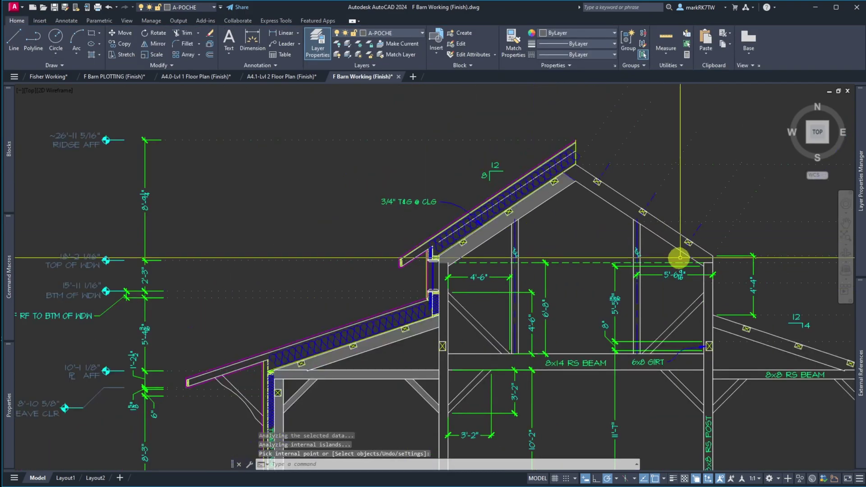
scroll(679, 258, up, 6)
scroll(690, 254, down, 4)
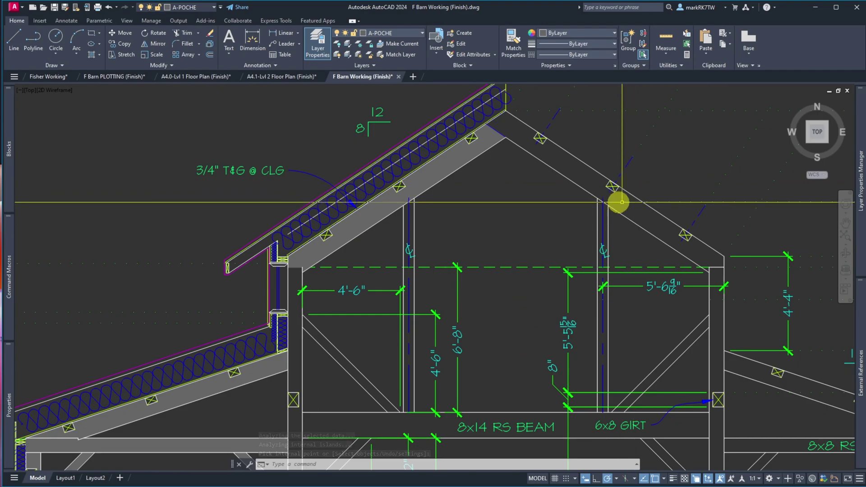
key(Return)
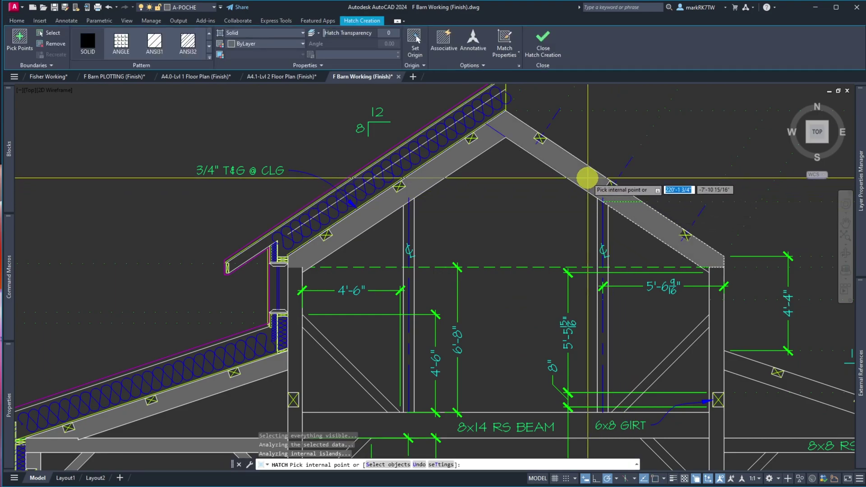
click(706, 268)
key(Return)
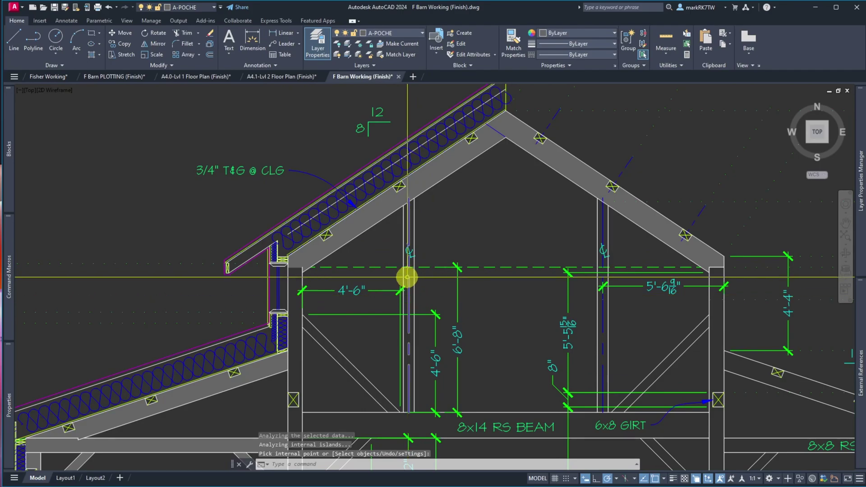
- Add solid hatch to the left upper interior post, picking the areas along its centerline above and below the dashed line
scroll(411, 287, up, 2)
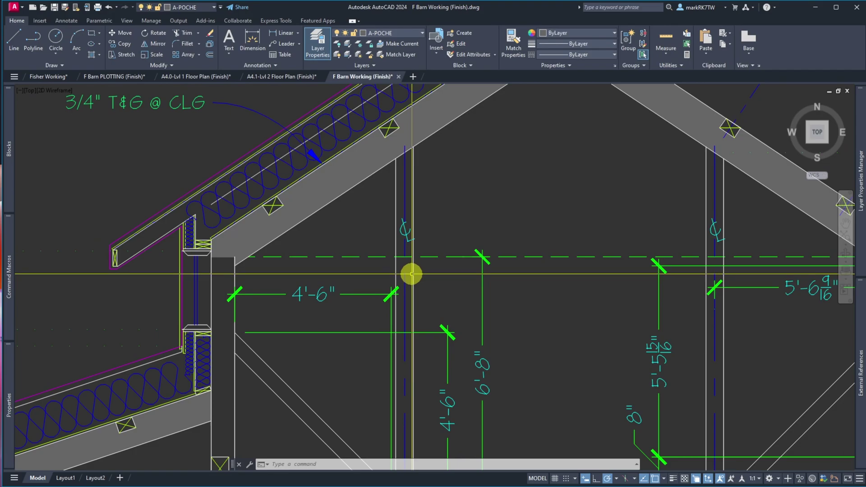
text(h)
key(Return)
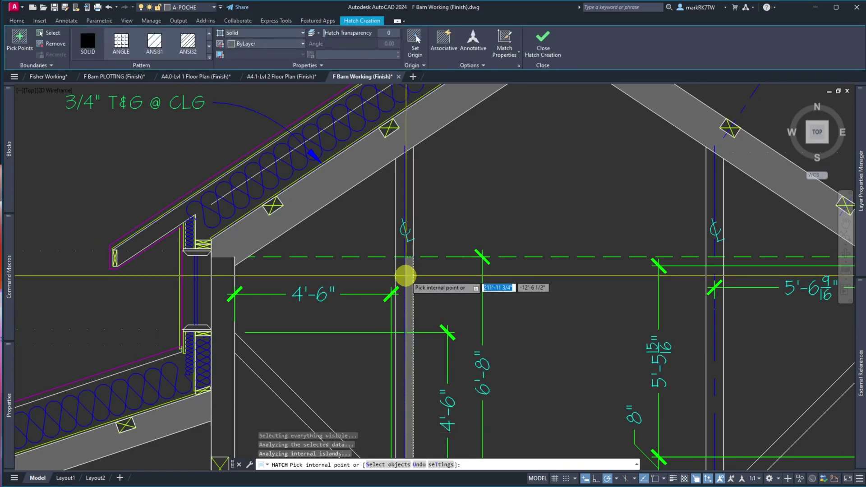
click(401, 185)
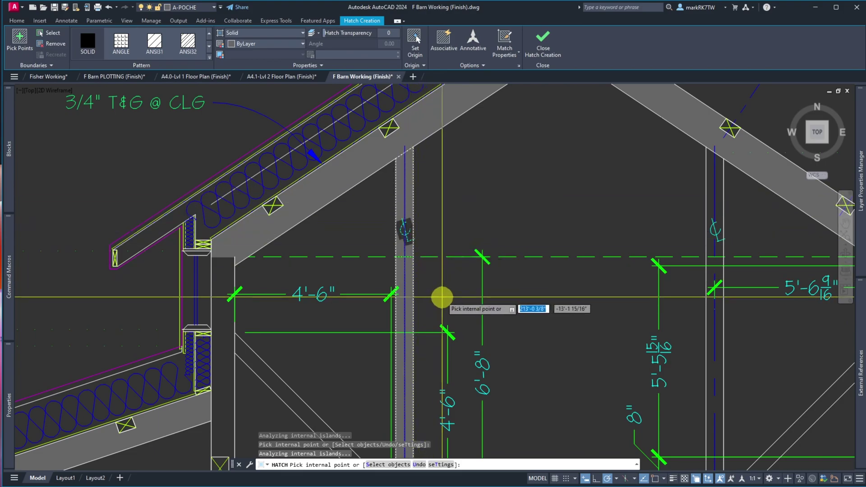
scroll(405, 227, up, 3)
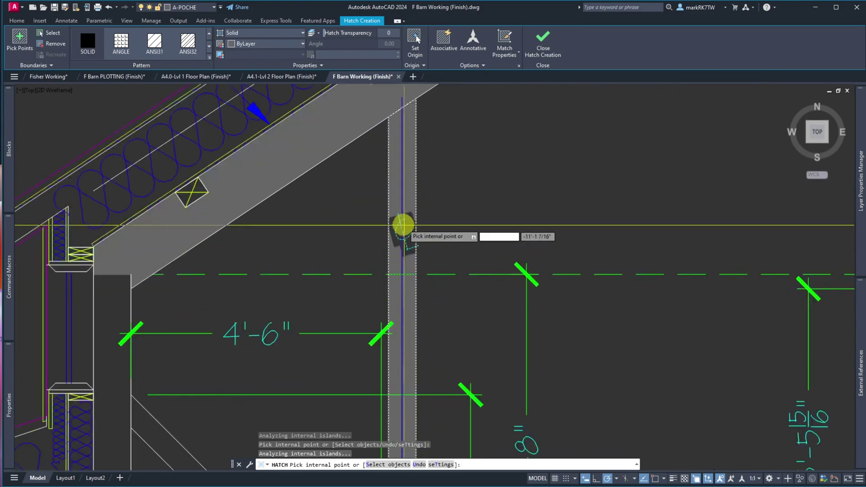
key(Escape)
- Examine the centerline symbol on the left upper interior post and the hatch area around it
scroll(403, 224, up, 6)
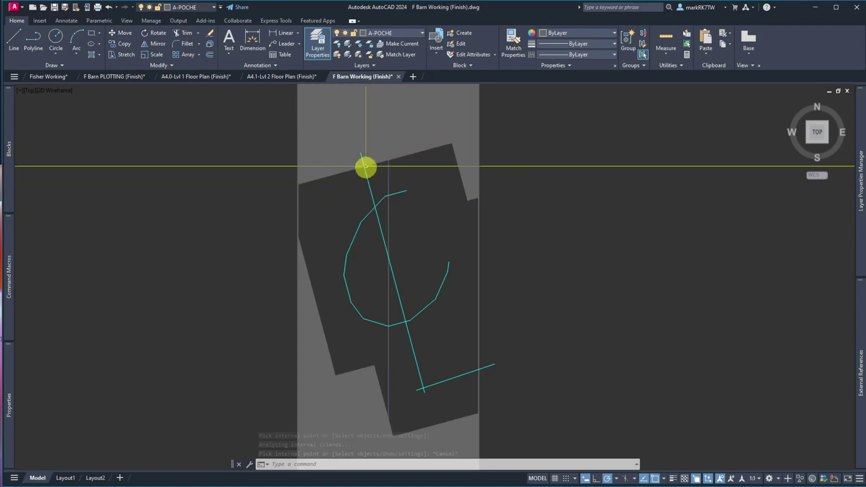
click(371, 190)
click(361, 194)
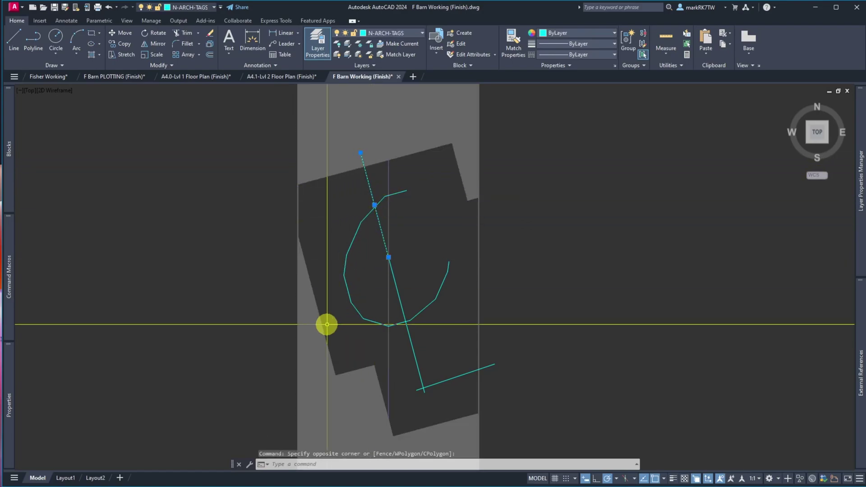
key(Escape)
scroll(275, 249, down, 10)
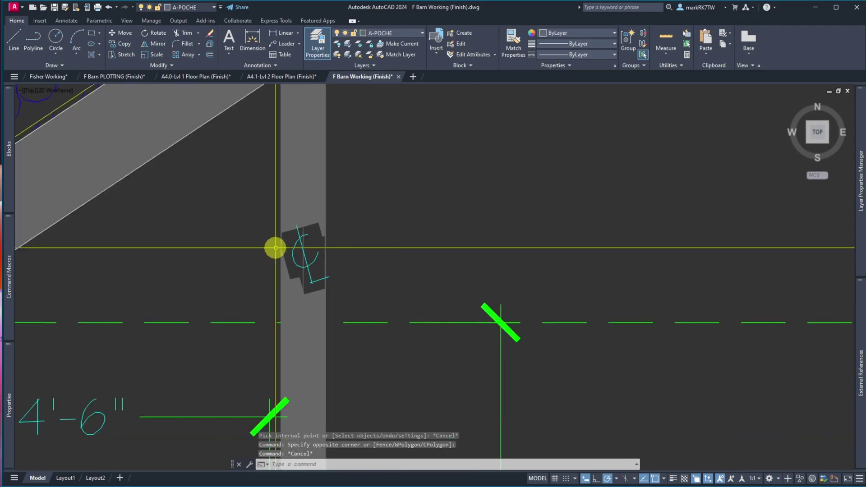
- Add solid hatch to the left main post and the two lower knee braces under the 8x14 RS beam
scroll(425, 235, down, 5)
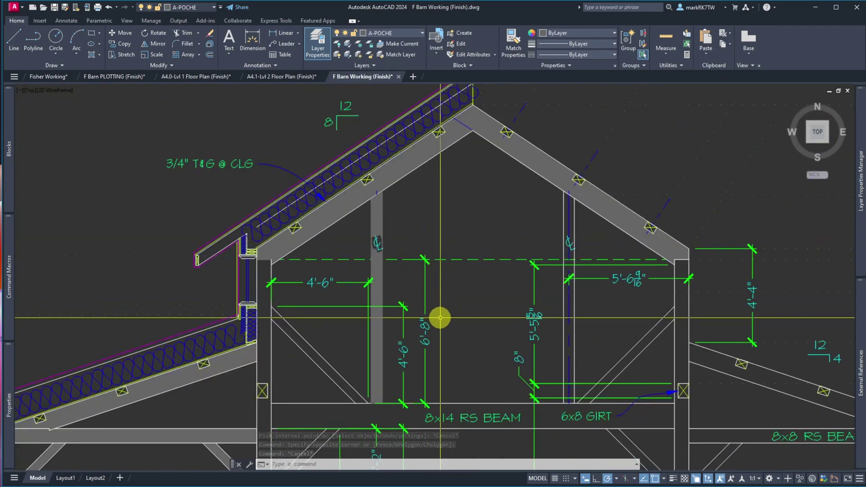
scroll(364, 429, up, 4)
scroll(415, 300, down, 4)
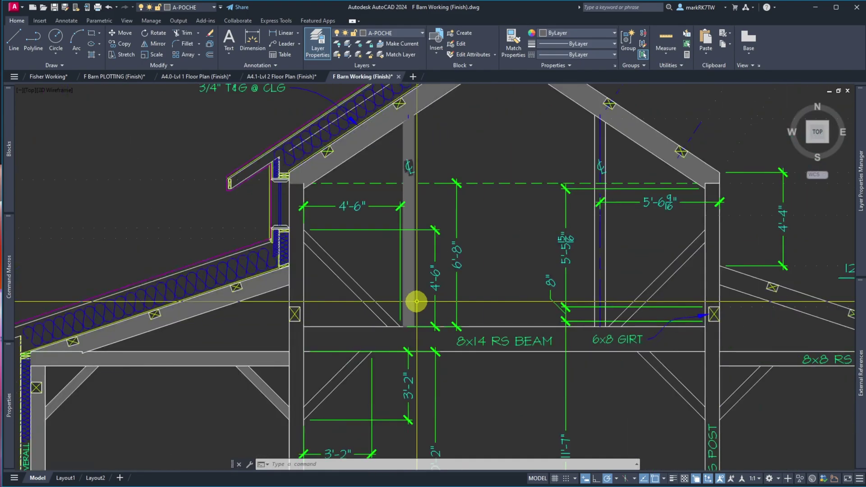
scroll(316, 269, down, 5)
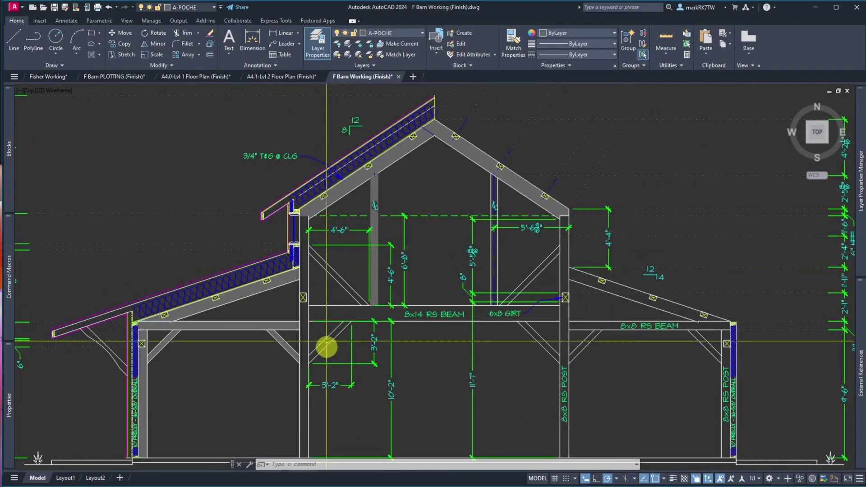
scroll(330, 351, up, 3)
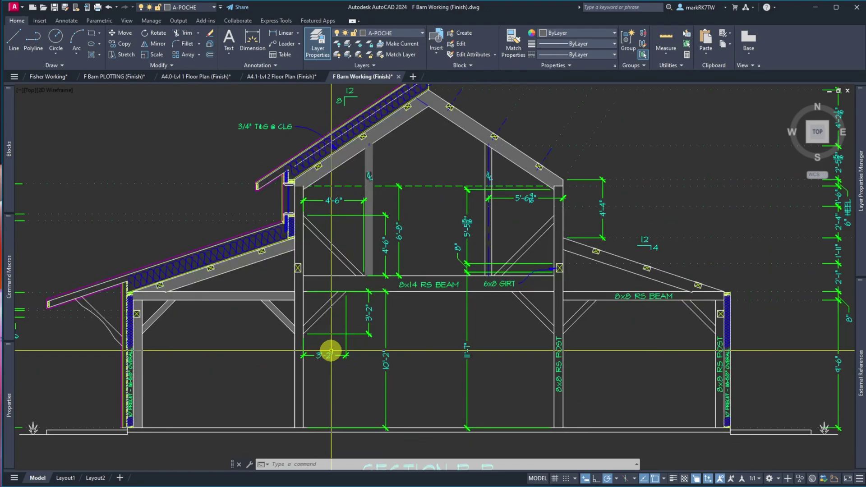
text(h)
key(Return)
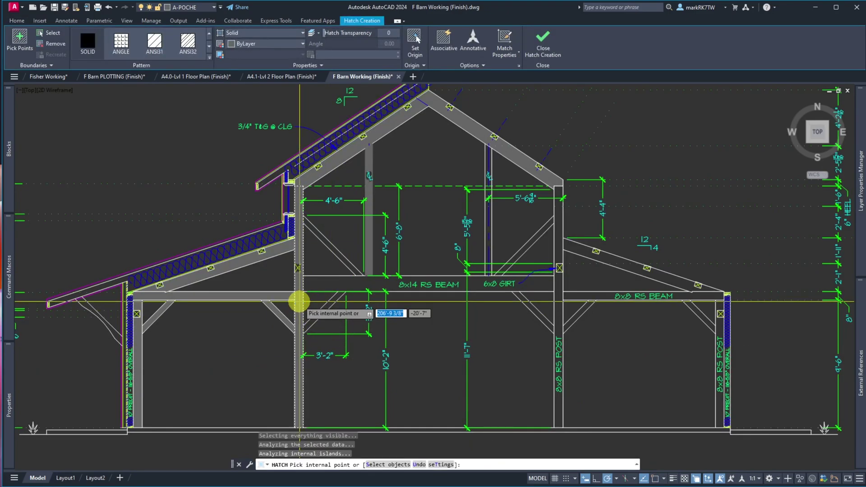
key(Return)
key(Return)
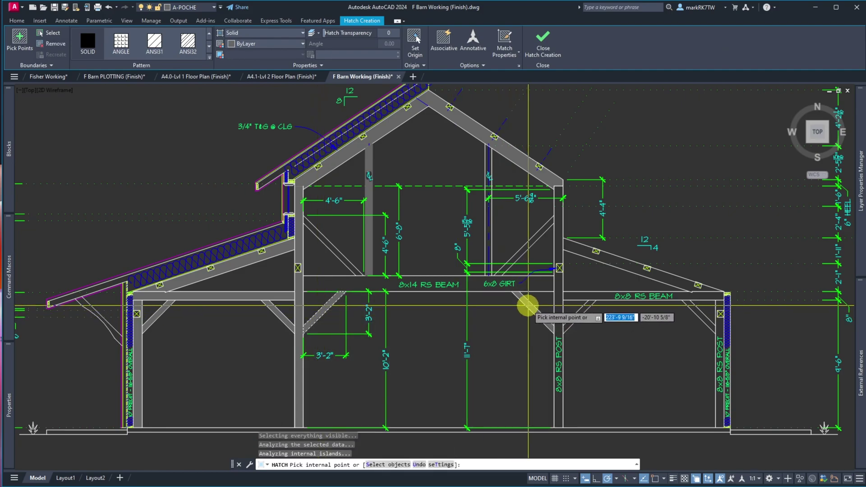
key(Return)
- Add solid hatch to the 8x14 RS beam and the right upper interior post in Section B-B
key(Return)
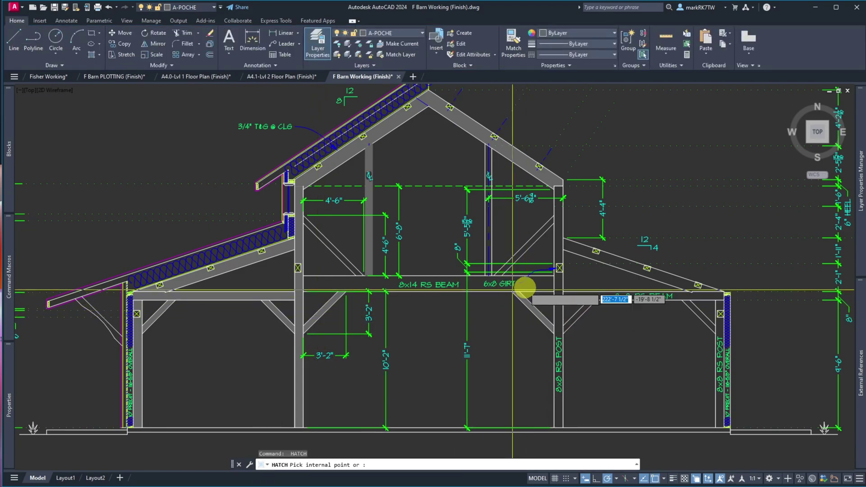
click(491, 229)
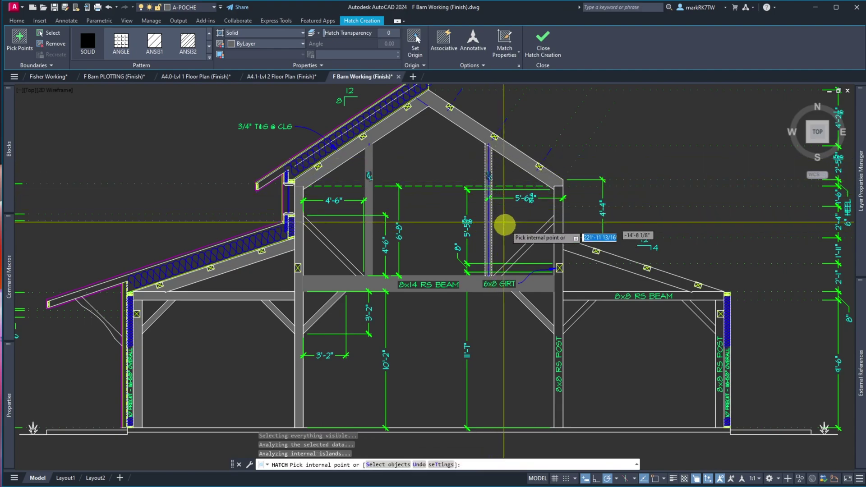
key(Return)
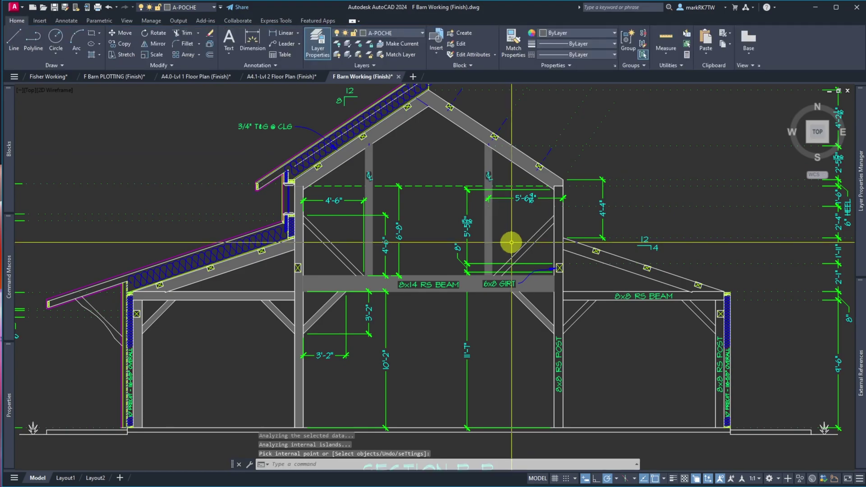
- Add solid hatch to the two knee braces above the 8x14 RS beam and to the right main post
key(Return)
click(520, 255)
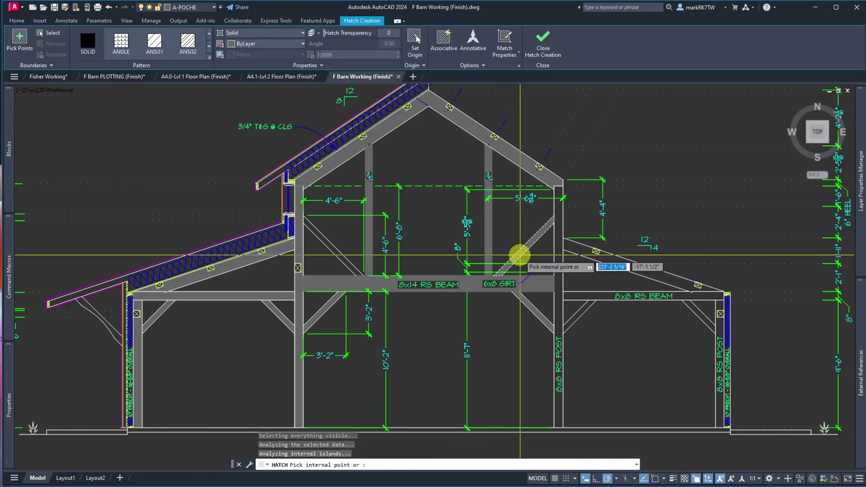
click(346, 257)
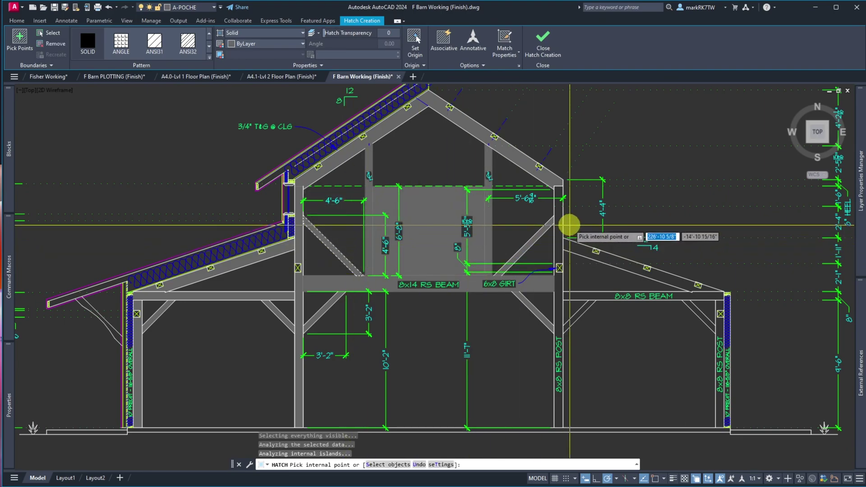
click(559, 222)
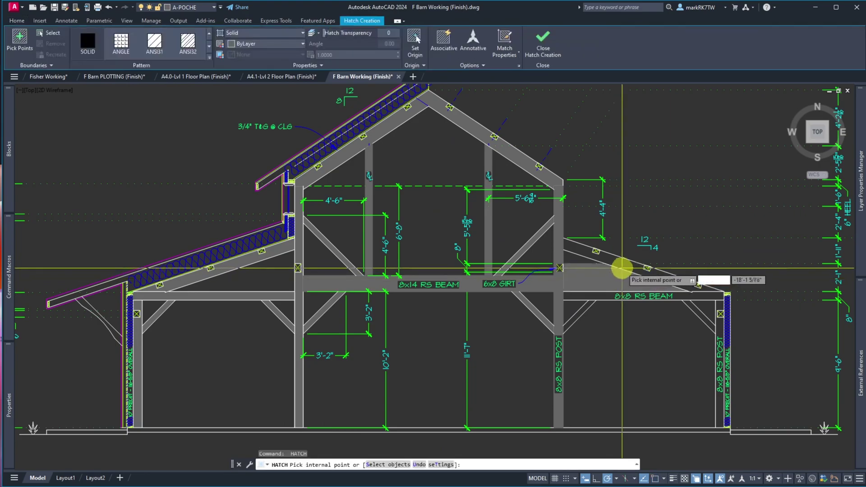
- Add solid hatch to the right lean-to rafter and the 8x8 RS beam below it
click(628, 269)
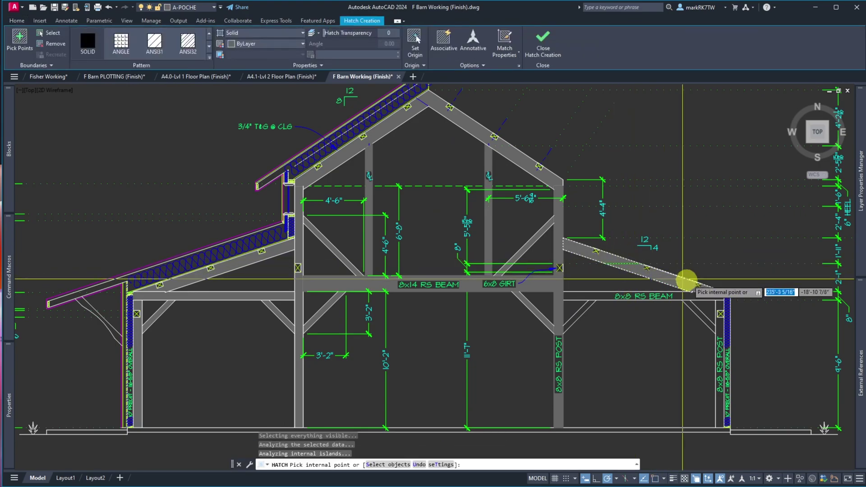
key(Return)
key(Return)
click(608, 298)
key(Return)
- Add solid hatch to the right lean-to's two knee braces and its outer 8x8 RS post
key(Return)
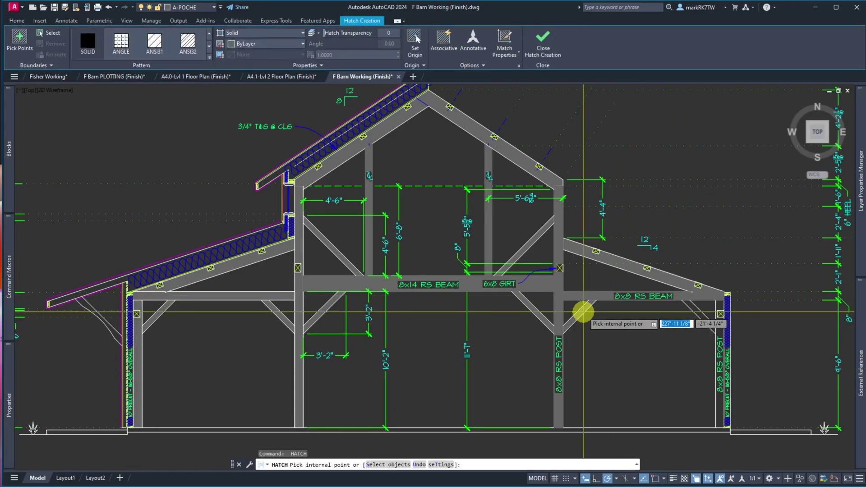
click(584, 311)
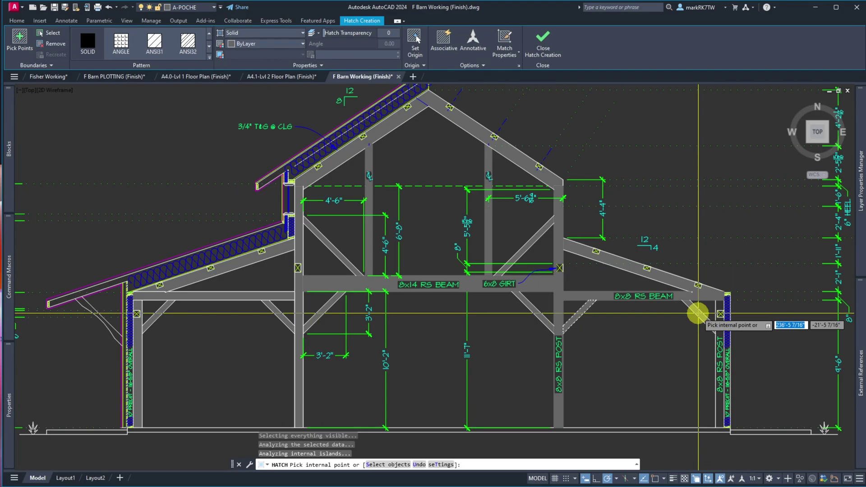
key(Return)
key(Return)
click(721, 330)
key(Return)
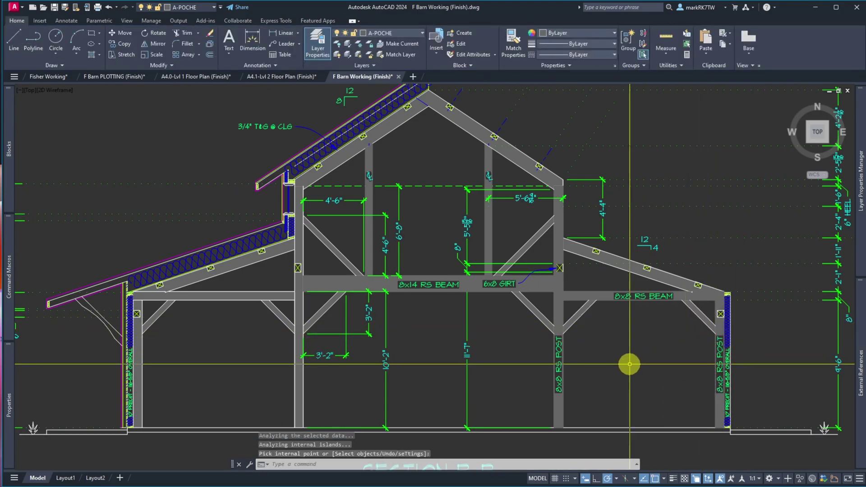
- Review the hatched Section B-B among the drawings and examine the timber members of Section A-A
scroll(630, 361, down, 7)
scroll(630, 364, up, 4)
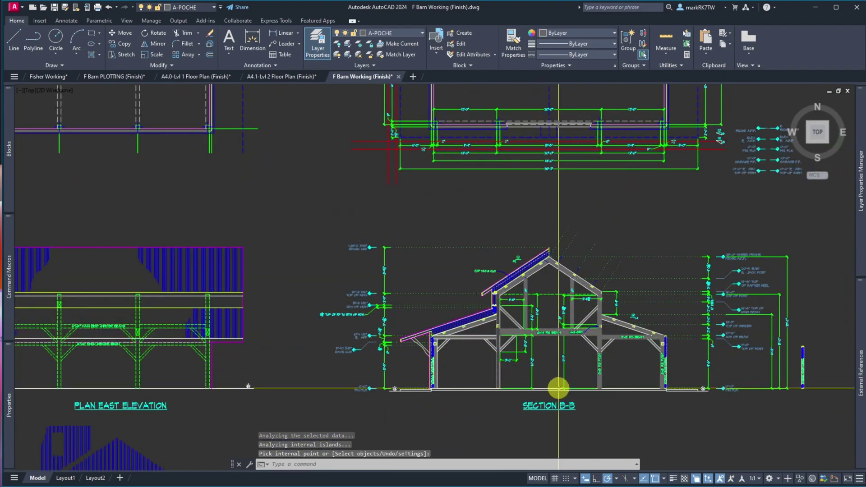
scroll(598, 278, down, 4)
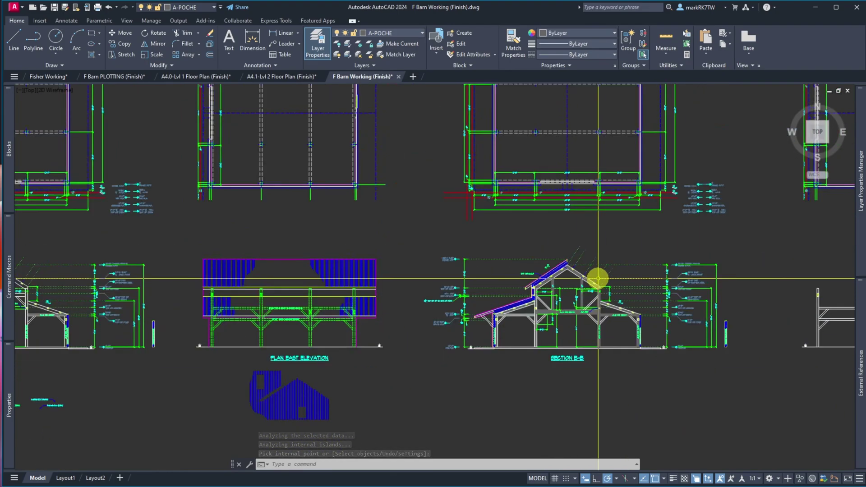
scroll(599, 278, down, 2)
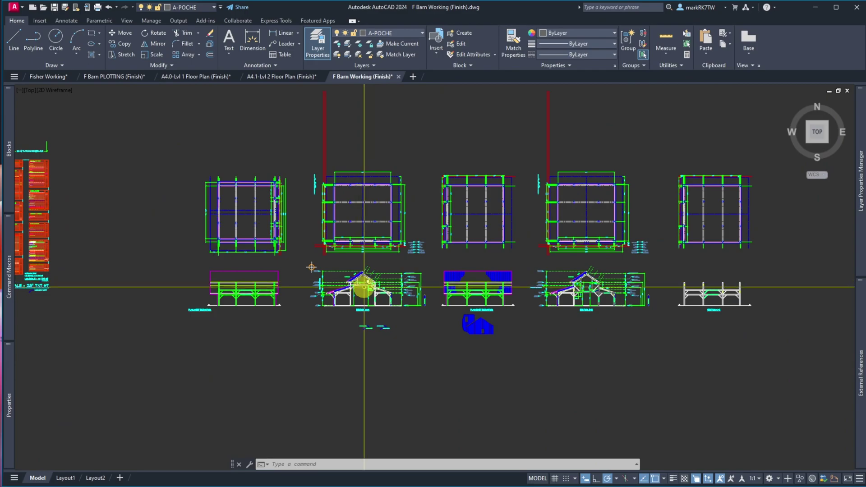
scroll(329, 291, up, 8)
scroll(332, 290, down, 3)
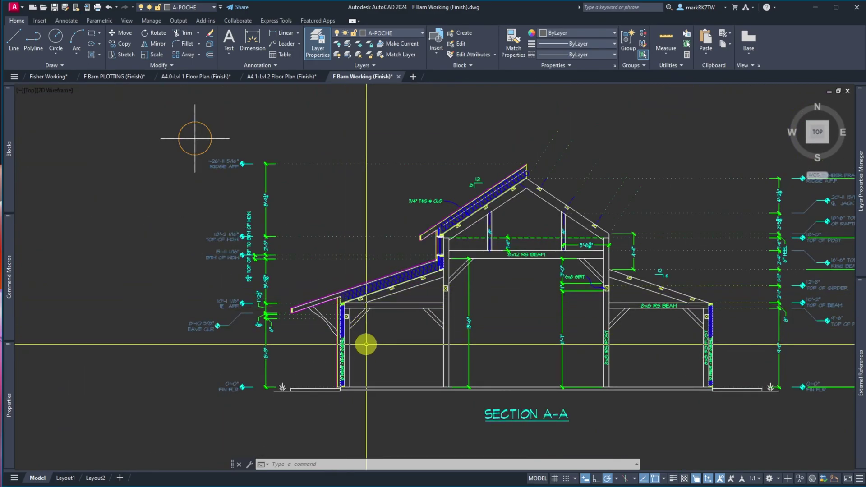
scroll(366, 344, down, 4)
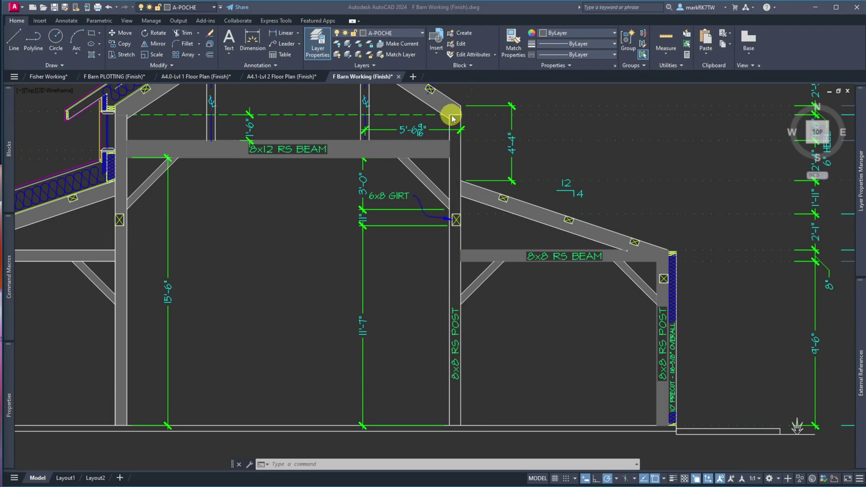
- Try to hatch Section A-A's right main post from a close-up view and the open bay beside it, and undo the hatch
scroll(402, 267, up, 5)
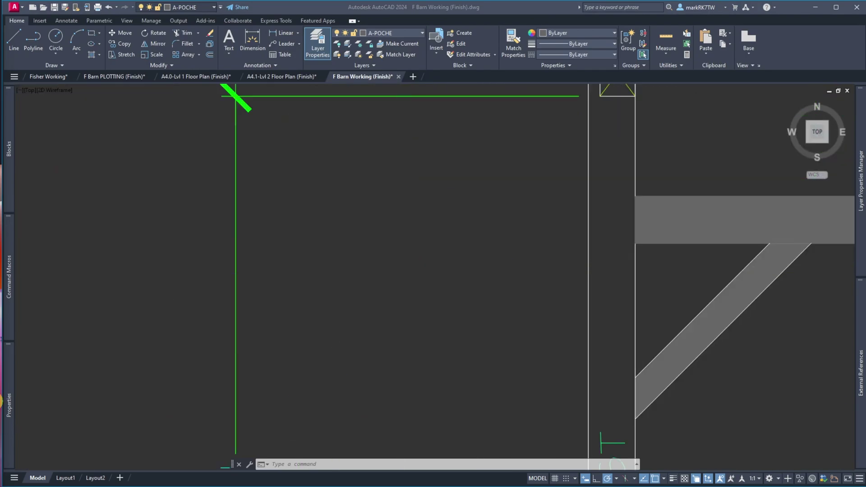
click(609, 257)
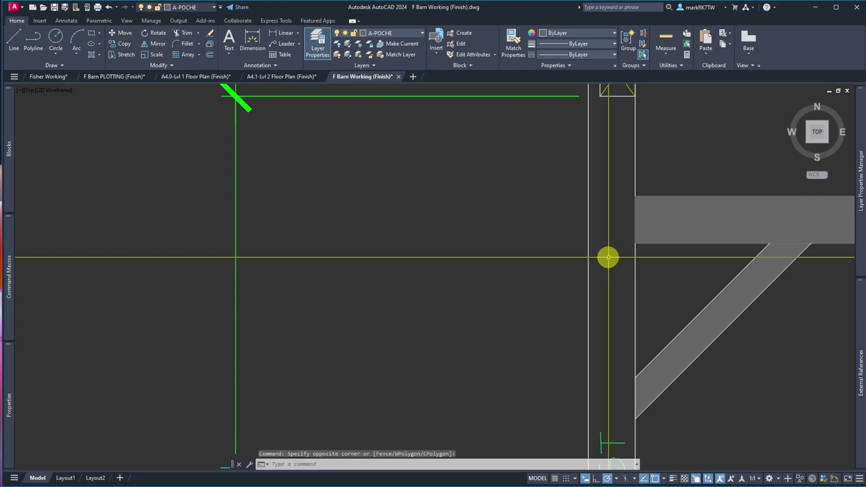
key(Escape)
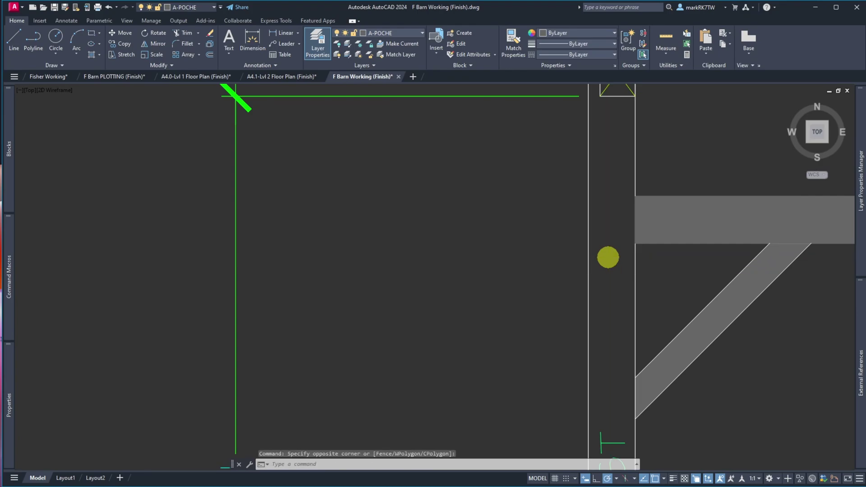
text(h)
key(Return)
click(609, 257)
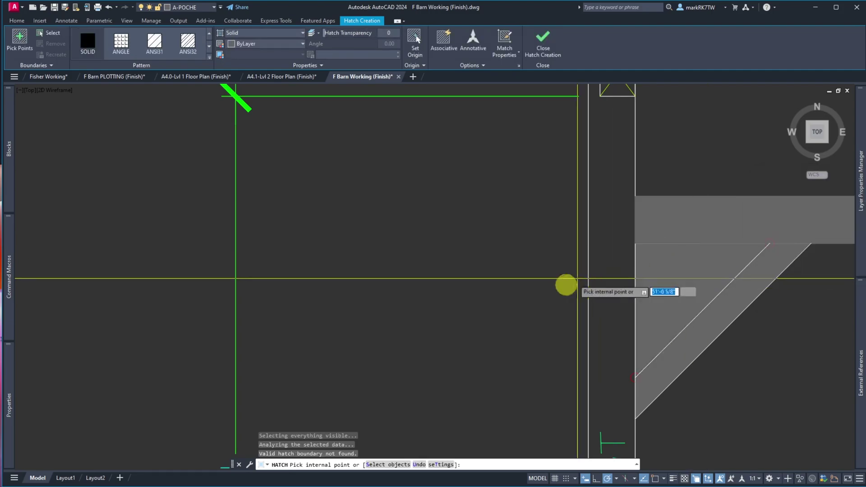
scroll(526, 293, down, 5)
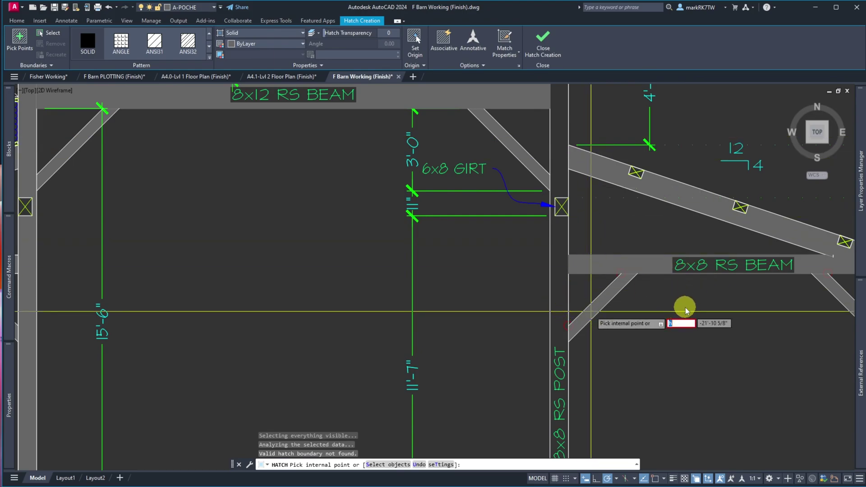
click(686, 374)
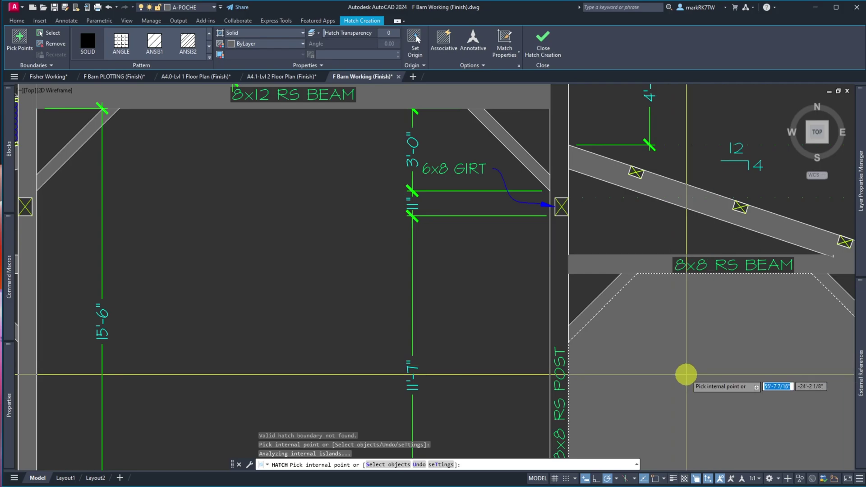
key(Escape)
text(u)
key(Return)
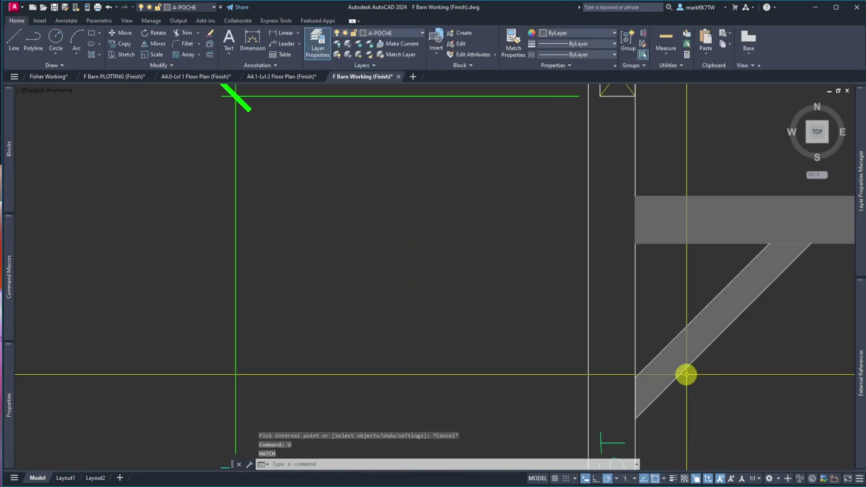
- Add solid hatch to the right 8x8 RS main post in Section A-A, with the area around it in view
scroll(587, 347, down, 6)
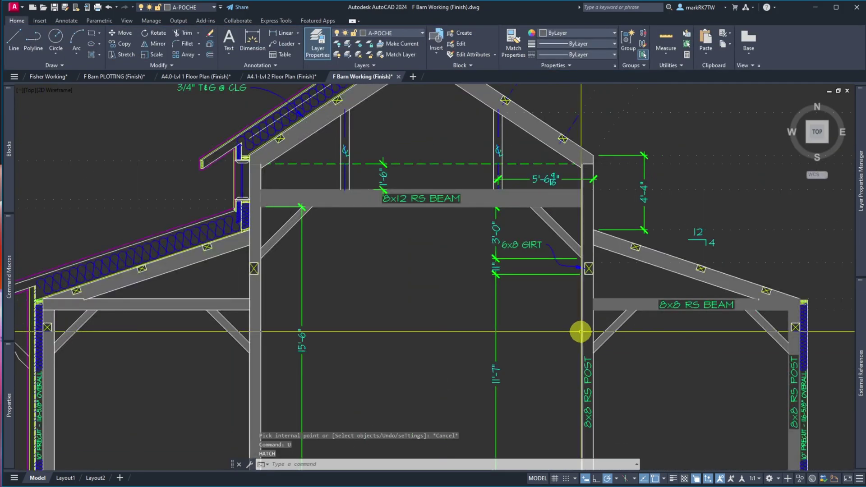
scroll(589, 369, up, 2)
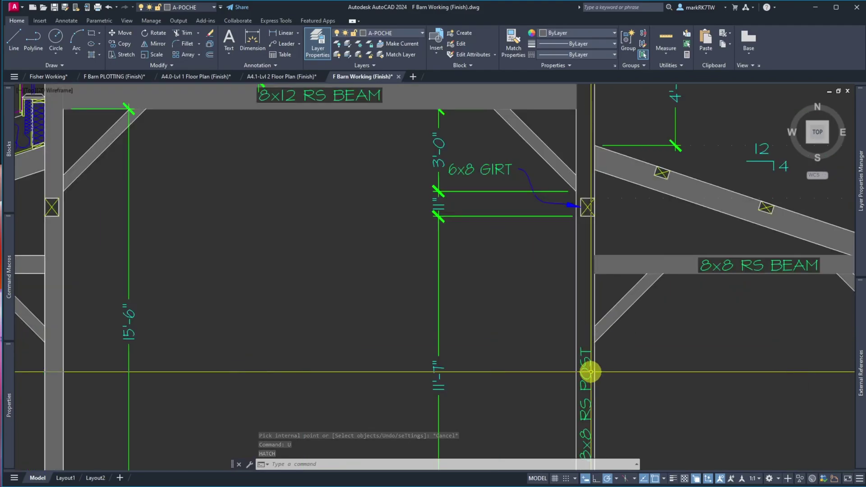
text(h)
key(Return)
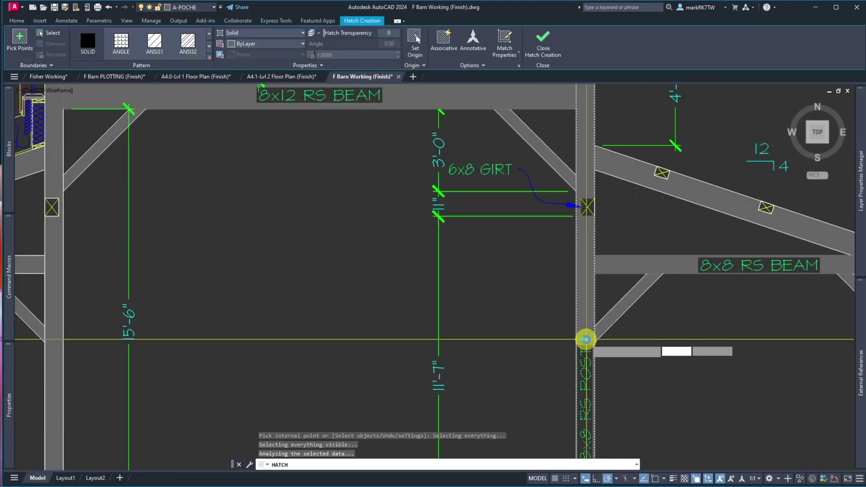
key(Escape)
- Examine the new post hatch in Section A-A at the rafter joint, around the 6x8 girt and beside the upper posts
scroll(557, 308, down, 5)
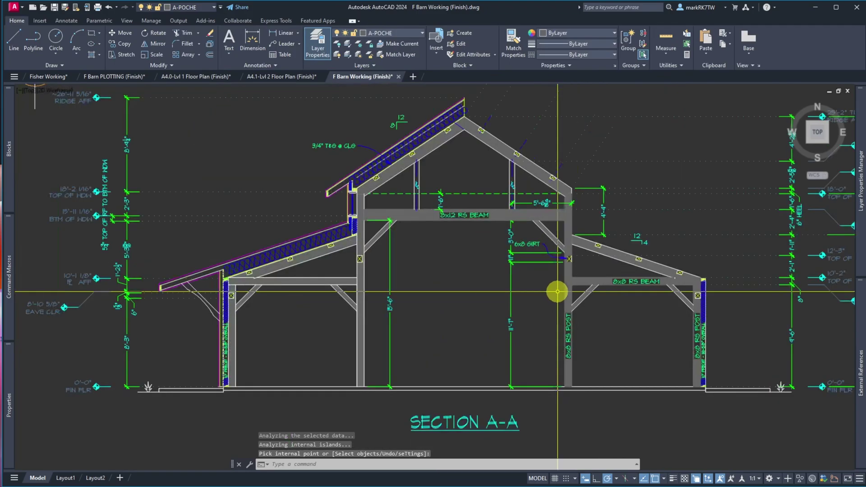
scroll(559, 299, up, 5)
scroll(563, 374, down, 5)
scroll(556, 251, up, 5)
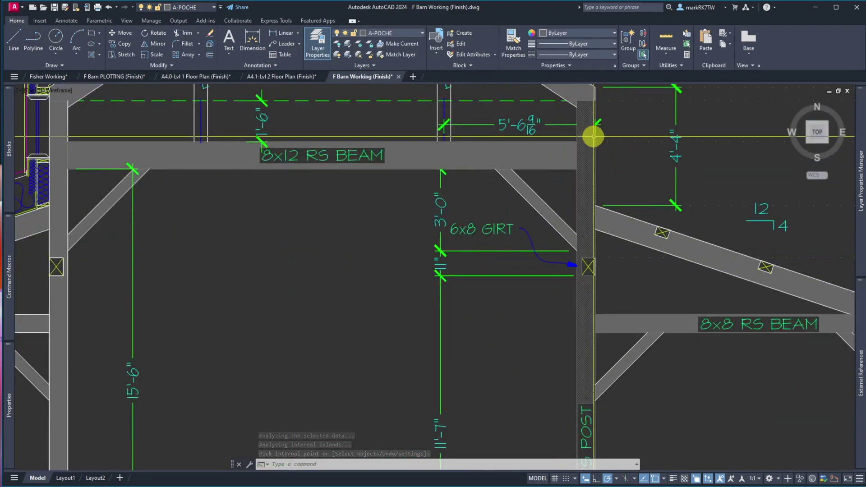
scroll(583, 282, up, 4)
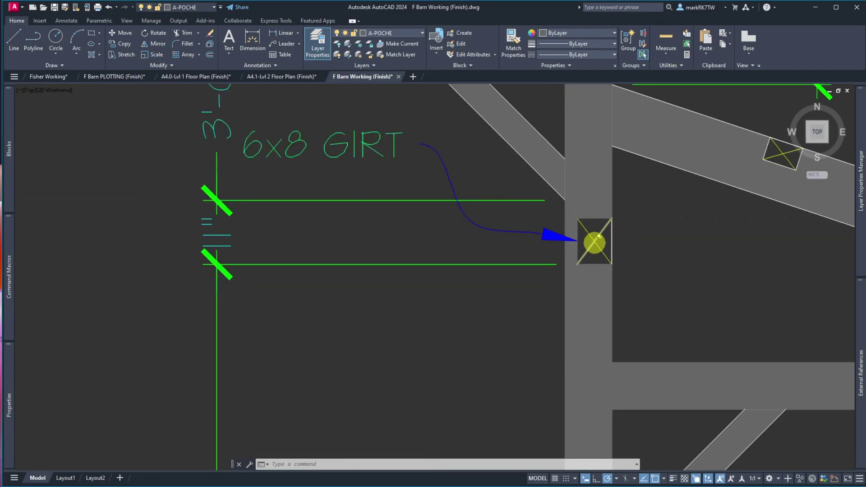
scroll(580, 251, down, 3)
middle_drag(506, 286, 493, 223)
scroll(493, 223, down, 4)
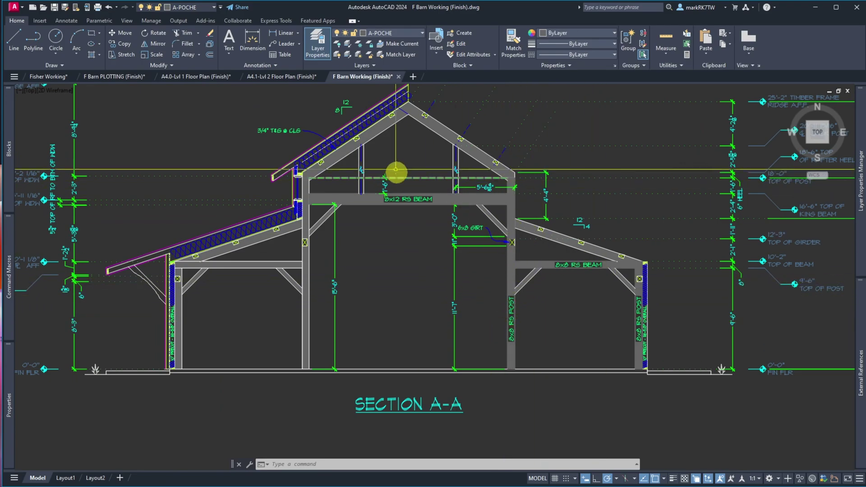
scroll(387, 155, up, 4)
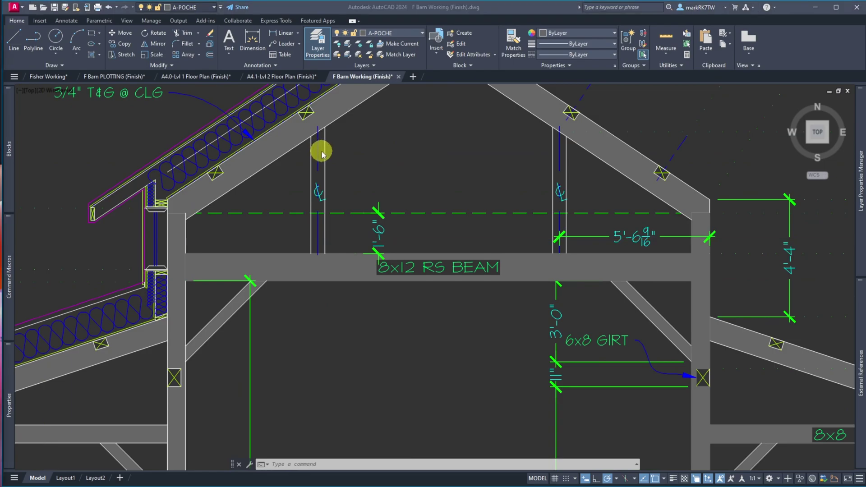
click(323, 153)
click(321, 151)
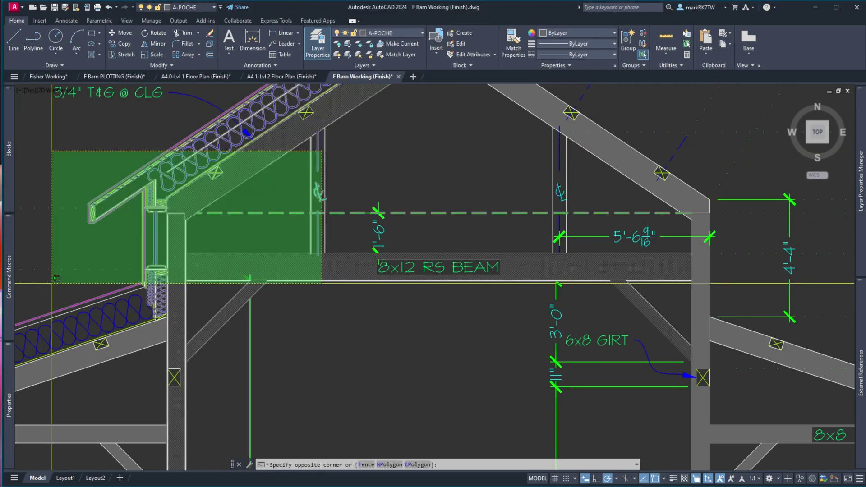
click(139, 396)
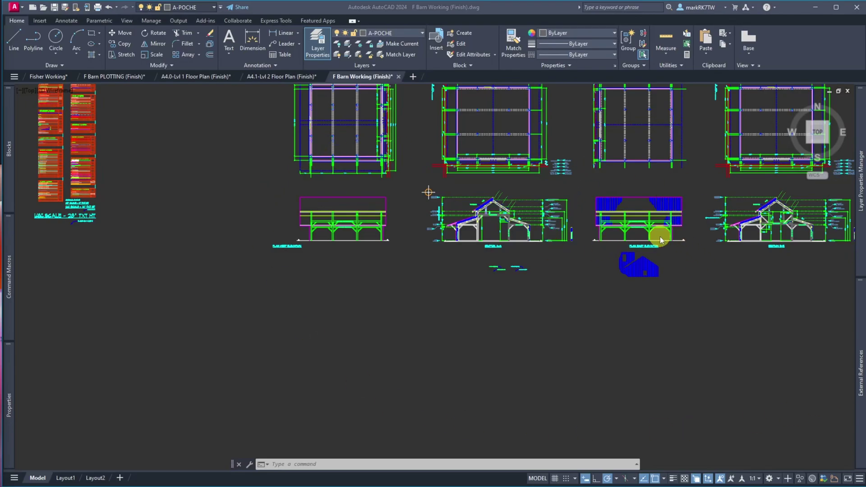
- Copy the narrow window beside the timber gable in Fisher Working's north elevation by its centre, and paste it beside Plan East Elevation in F Barn Working
scroll(748, 186, up, 6)
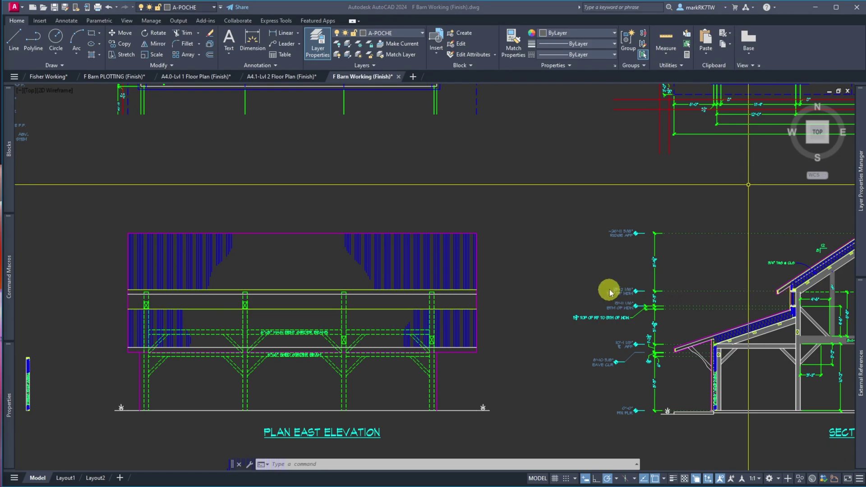
click(50, 77)
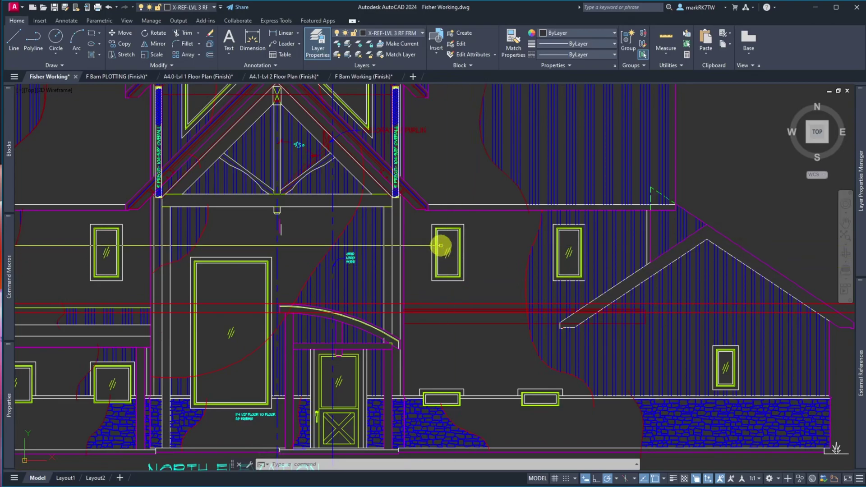
click(478, 285)
click(422, 225)
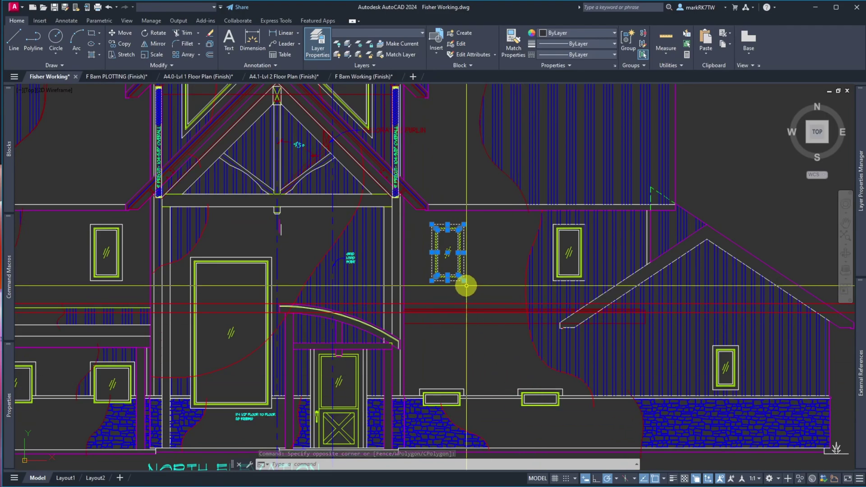
key(ctrl+shift+c)
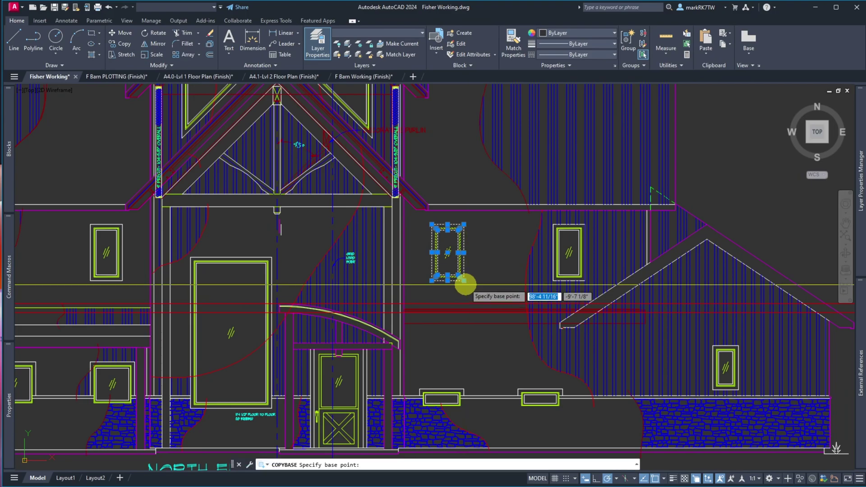
click(447, 253)
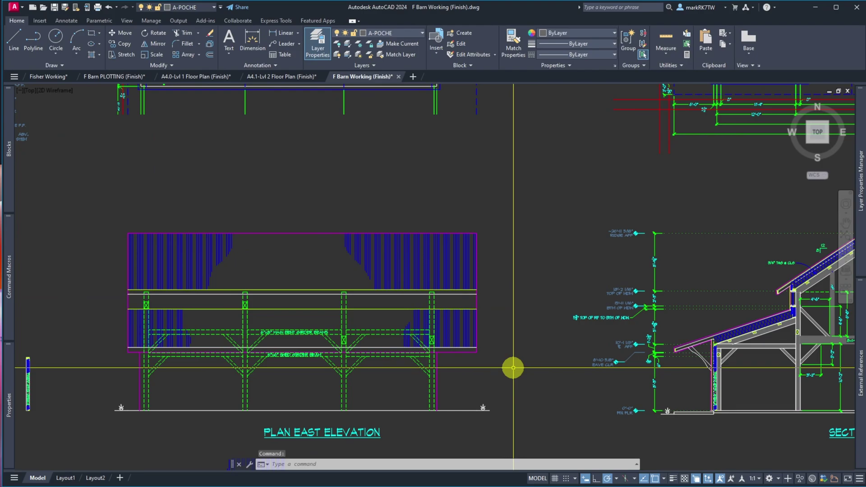
key(ctrl+v)
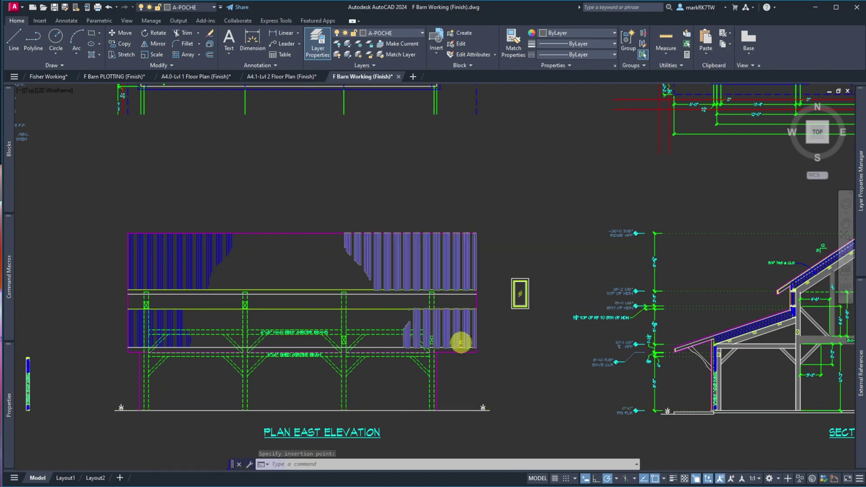
- Make X-REF-CDs-LVL-2 the current layer in F Barn Working
scroll(472, 359, down, 3)
scroll(436, 271, up, 2)
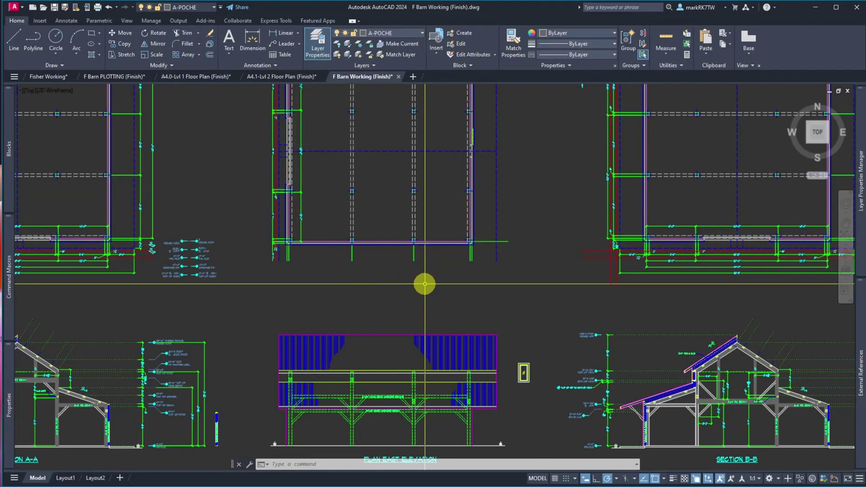
scroll(423, 282, down, 5)
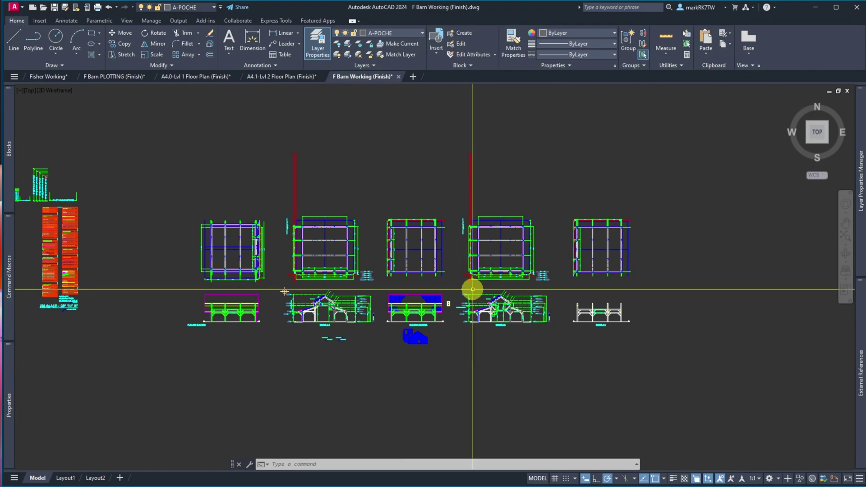
click(384, 36)
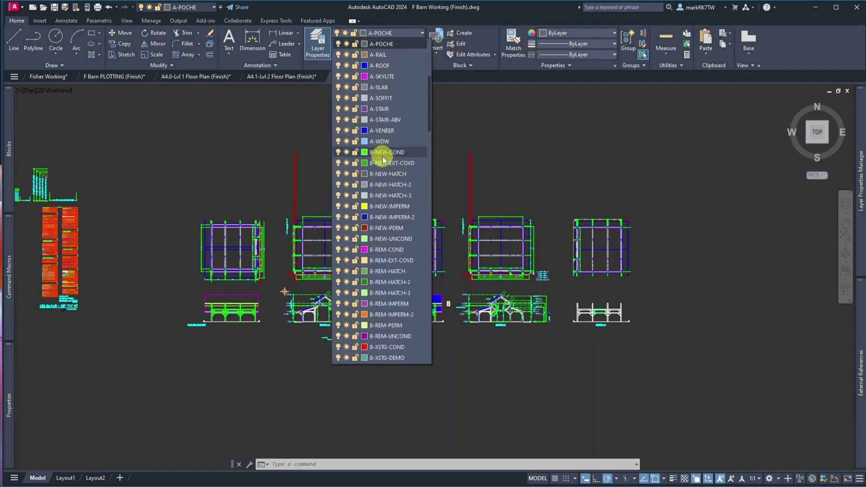
scroll(383, 160, down, 20)
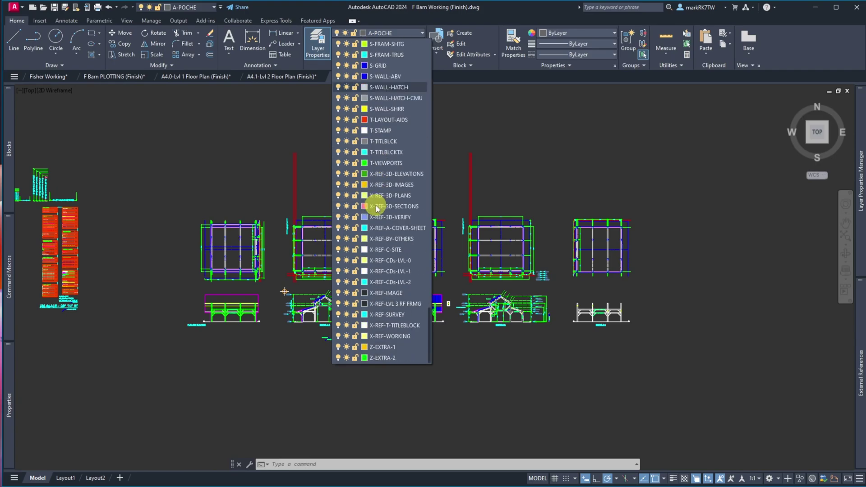
click(393, 282)
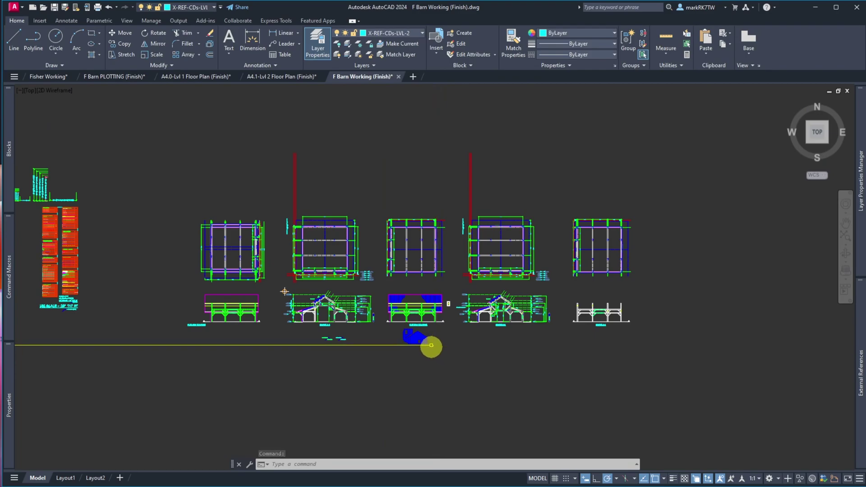
- Move the loose blue siding hatch from below Plan East Elevation to the space beside it, around the pasted window
scroll(436, 352, up, 5)
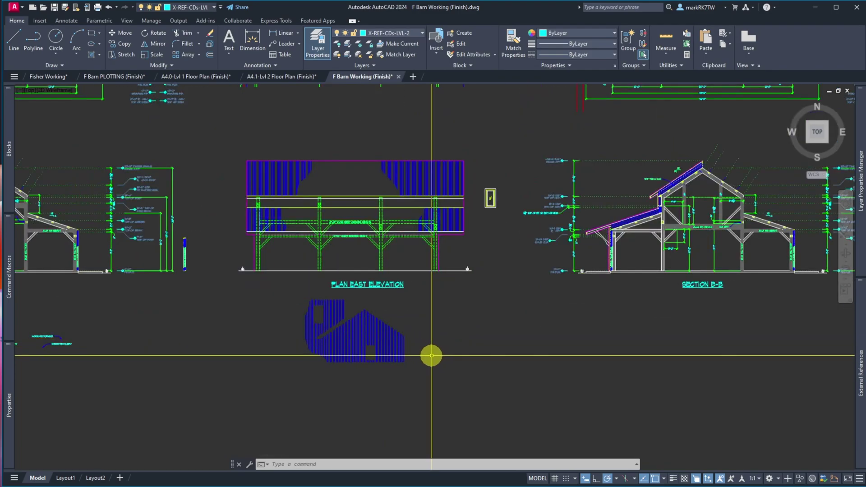
text(m)
key(Return)
click(432, 356)
click(380, 331)
key(Return)
click(383, 338)
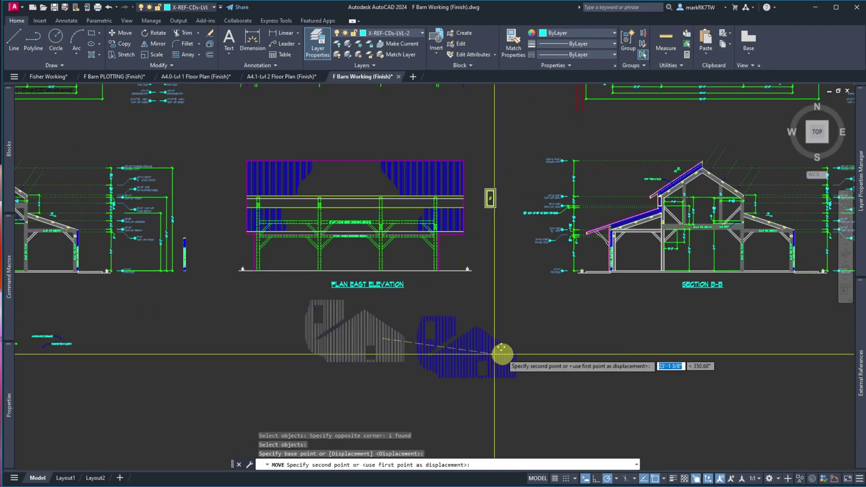
scroll(541, 334, down, 4)
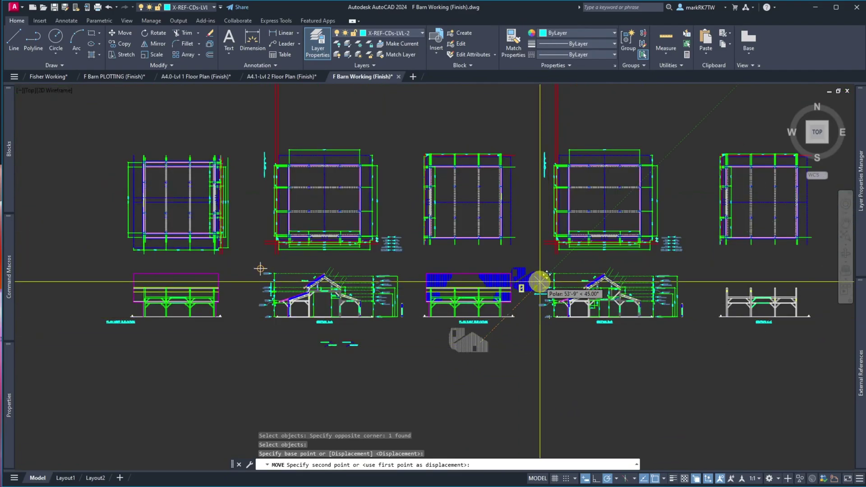
scroll(543, 273, up, 5)
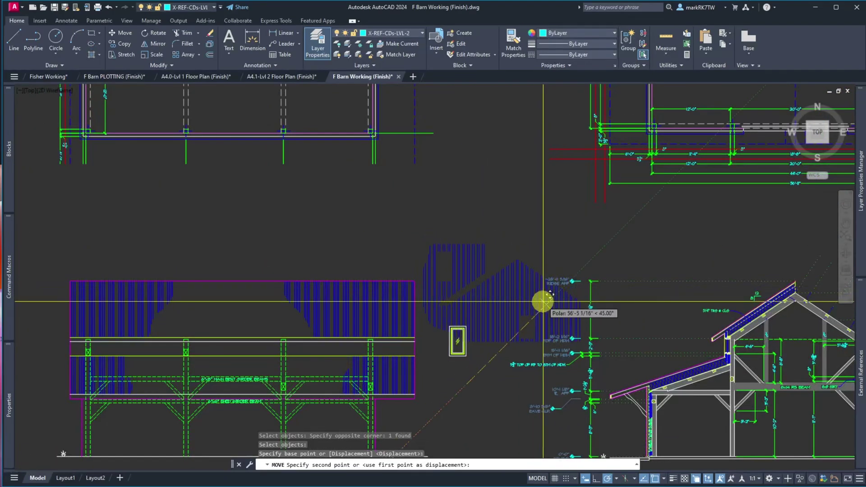
click(554, 380)
key(Return)
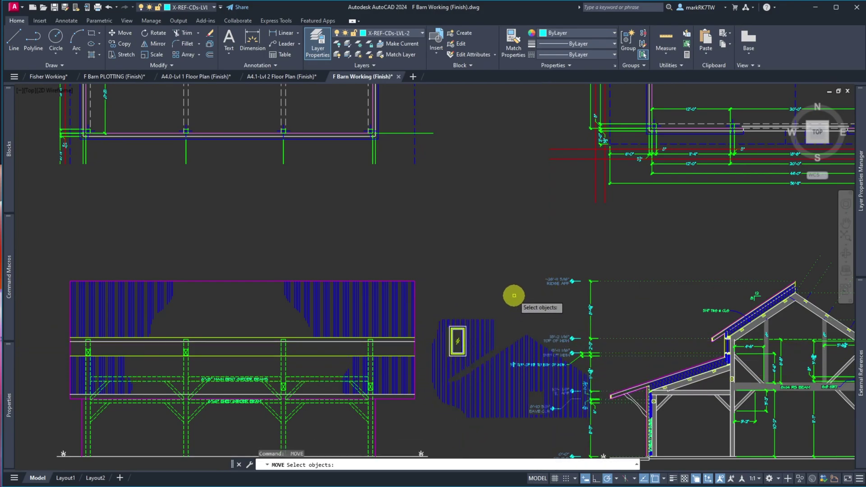
key(Escape)
- Review the row of elevations and sections, from Plan West Elevation and Section A-A through Section C-C
scroll(513, 289, down, 5)
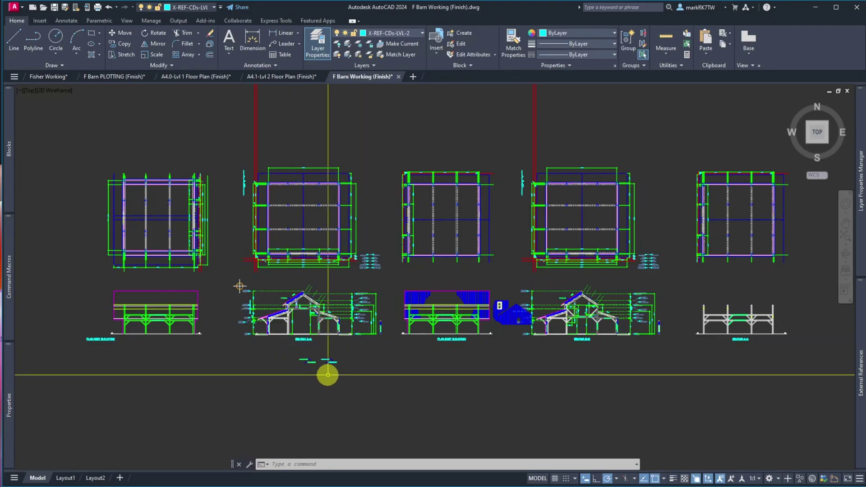
scroll(325, 373, up, 10)
scroll(372, 306, down, 8)
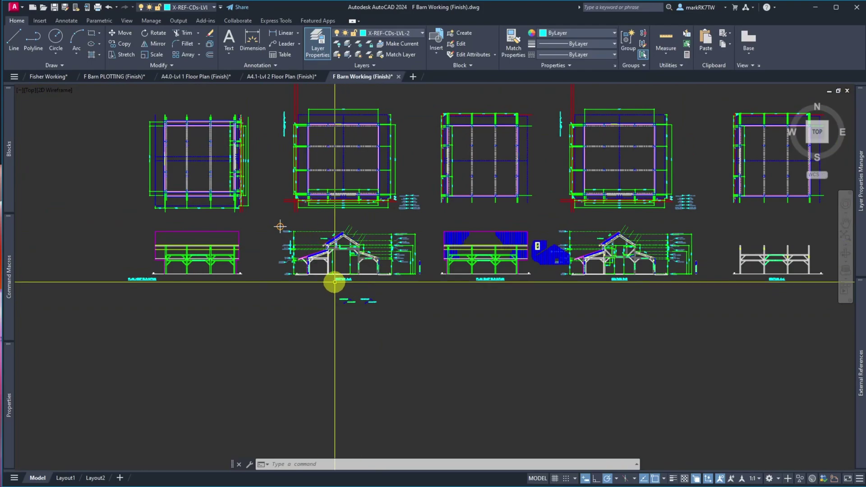
scroll(336, 275, up, 3)
scroll(616, 310, down, 5)
scroll(663, 308, up, 10)
scroll(504, 273, down, 5)
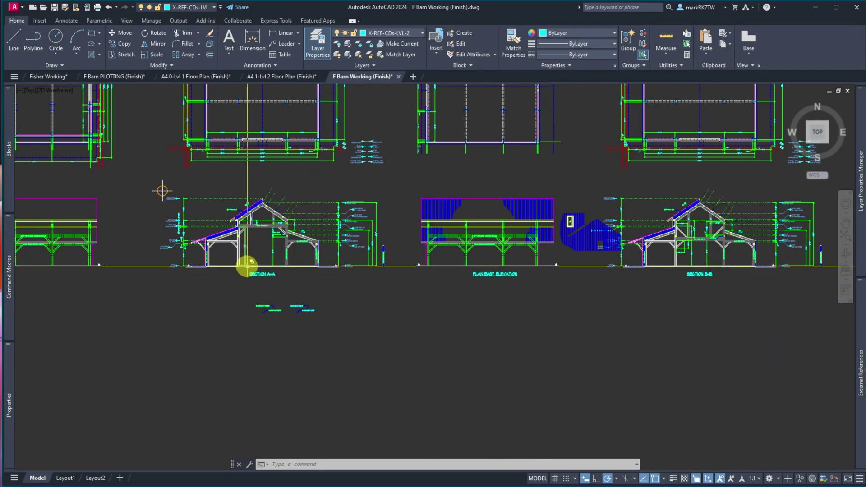
scroll(586, 290, down, 5)
scroll(585, 290, up, 5)
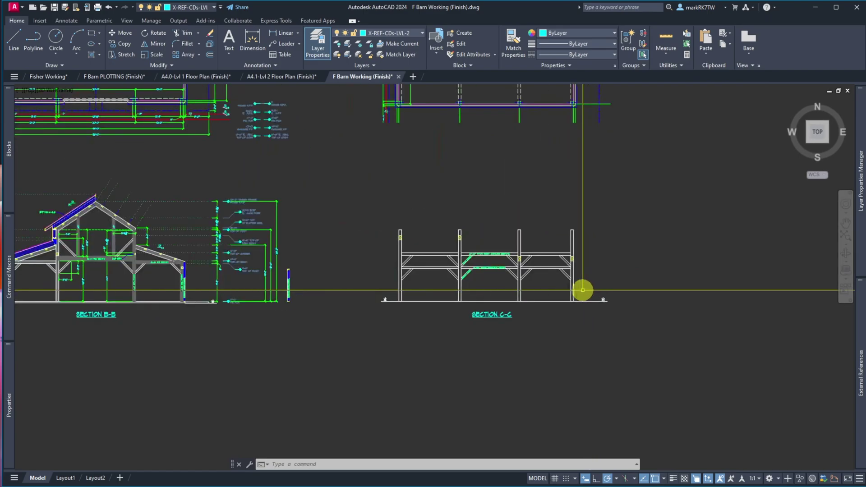
scroll(539, 308, down, 4)
scroll(198, 311, up, 7)
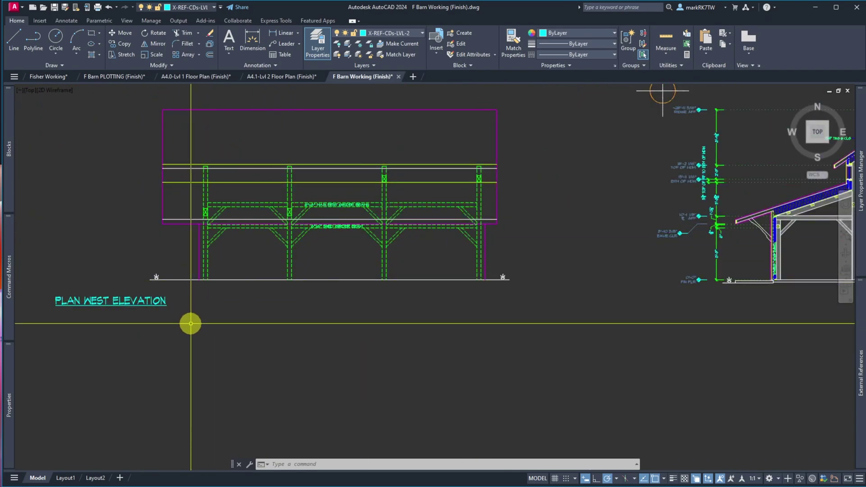
scroll(191, 324, down, 4)
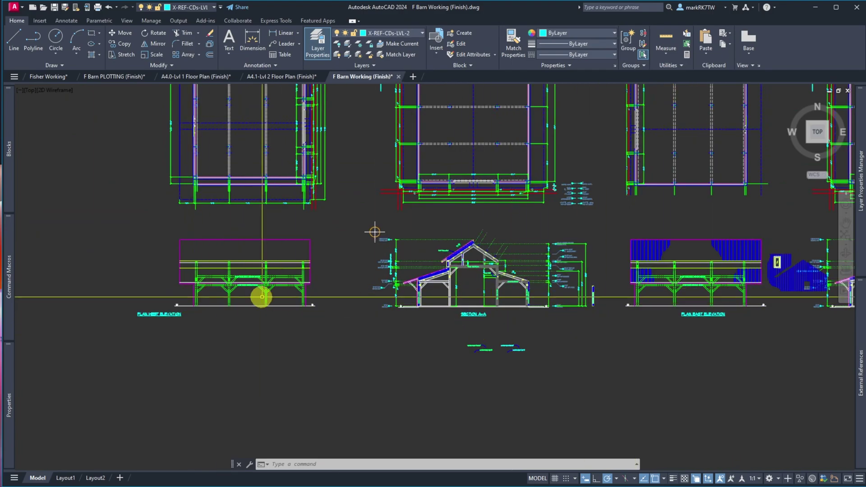
scroll(489, 307, down, 4)
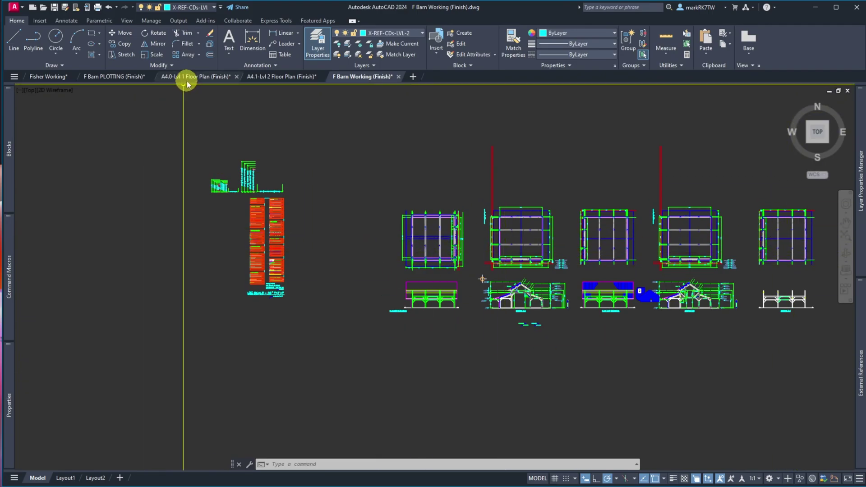
mouse_move(188, 80)
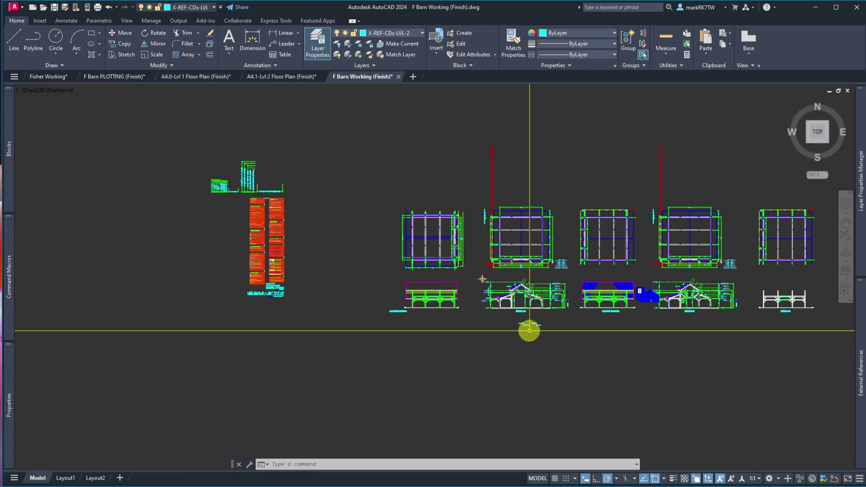
- Move the four loose leader notes from below Section A-A to the empty space between Section B-B and Section C-C
scroll(530, 331, up, 6)
text(m)
key(space)
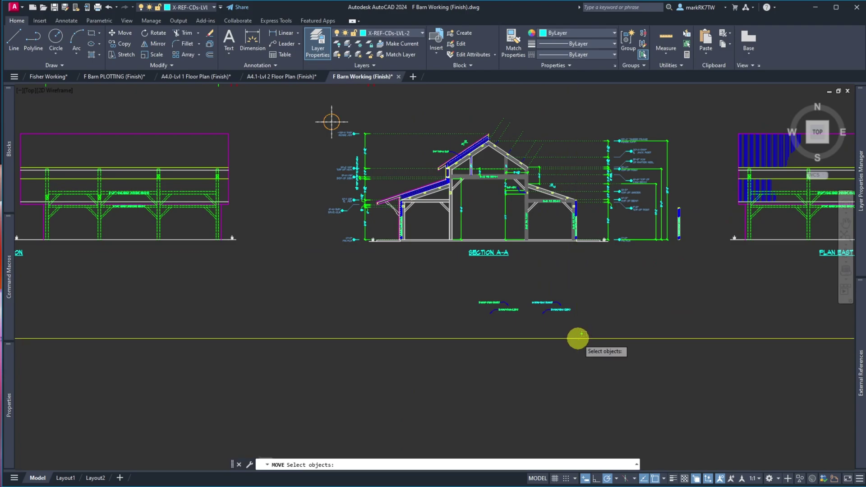
click(579, 346)
click(479, 277)
key(space)
click(526, 304)
scroll(518, 313, down, 6)
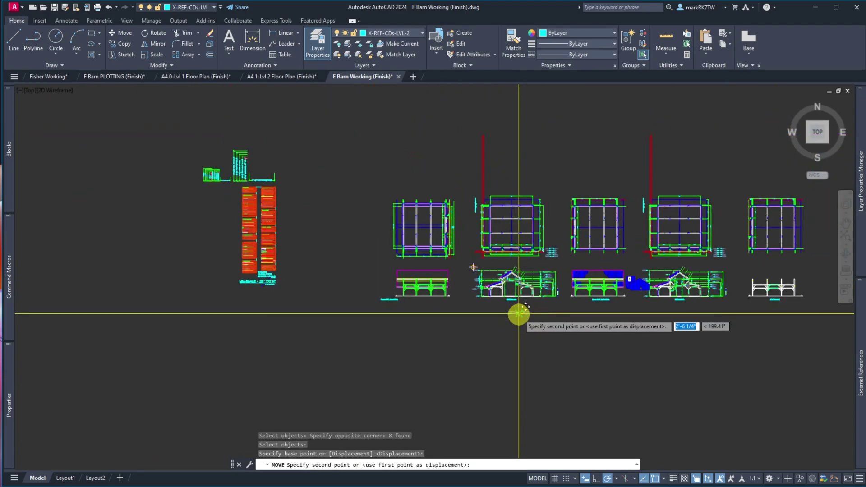
scroll(468, 301, up, 6)
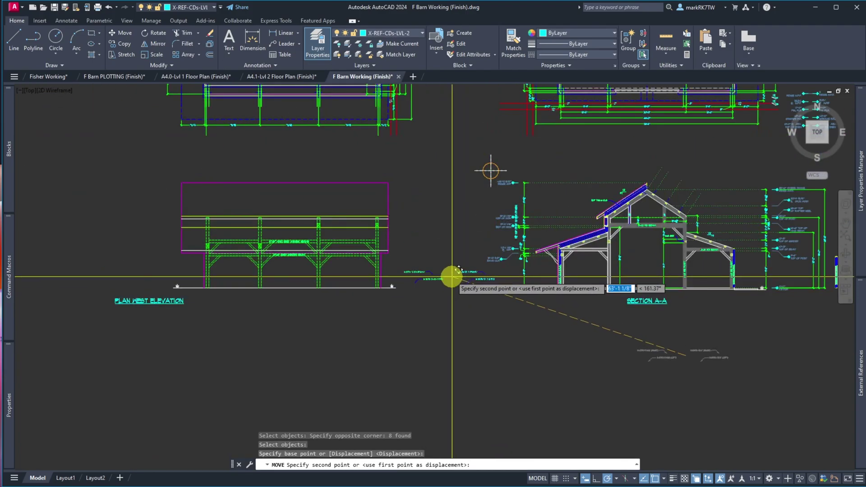
scroll(452, 276, down, 4)
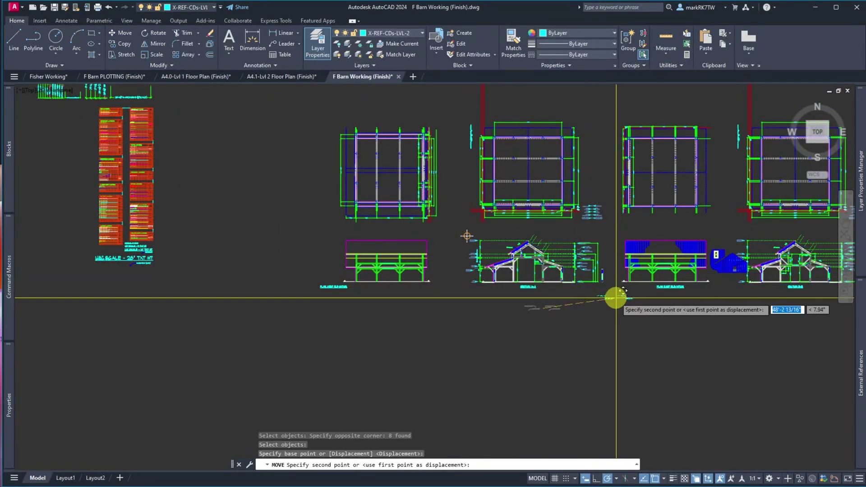
scroll(640, 297, down, 2)
scroll(744, 286, up, 6)
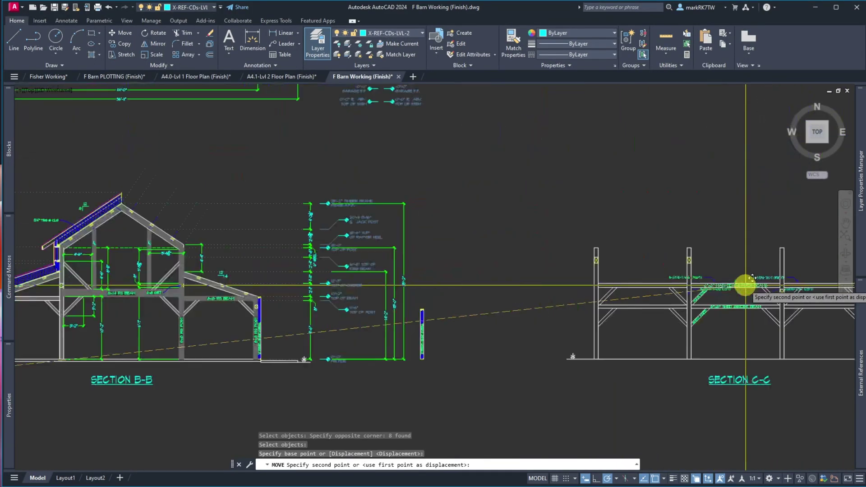
click(508, 277)
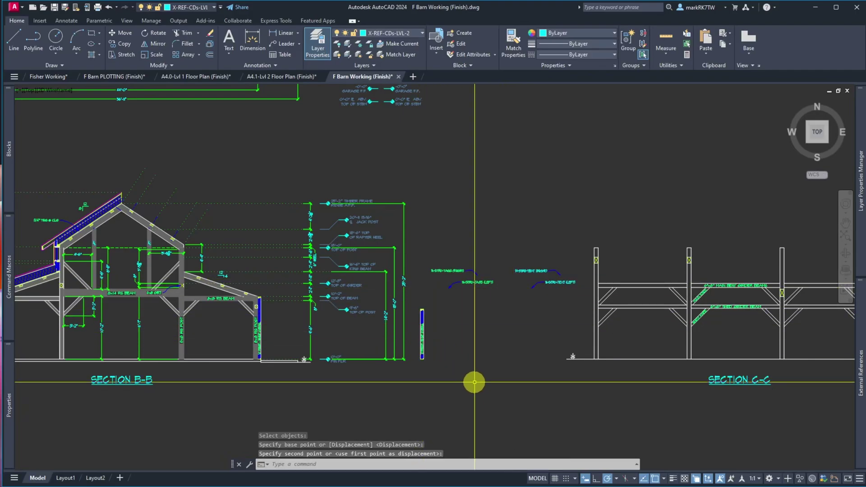
- Lower the top edge of the clipping boundary on the floor plan reference above Section B-B by about 62'-5"
scroll(475, 379, down, 3)
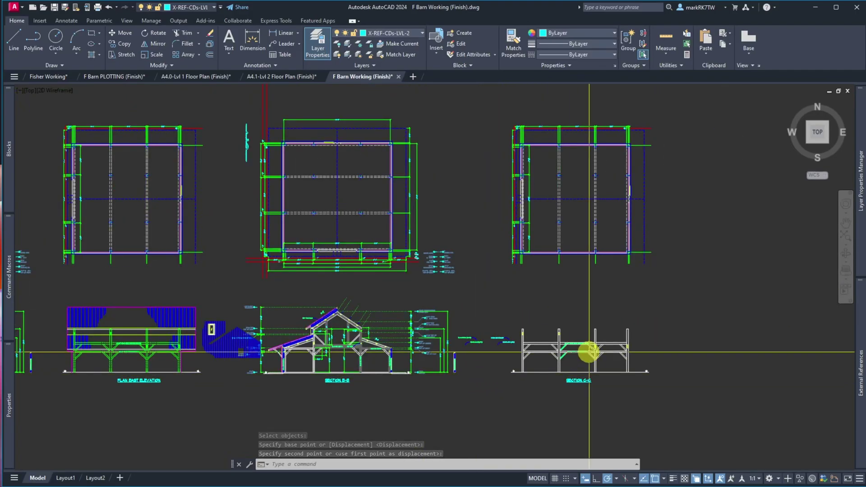
scroll(587, 347, down, 2)
scroll(629, 286, down, 2)
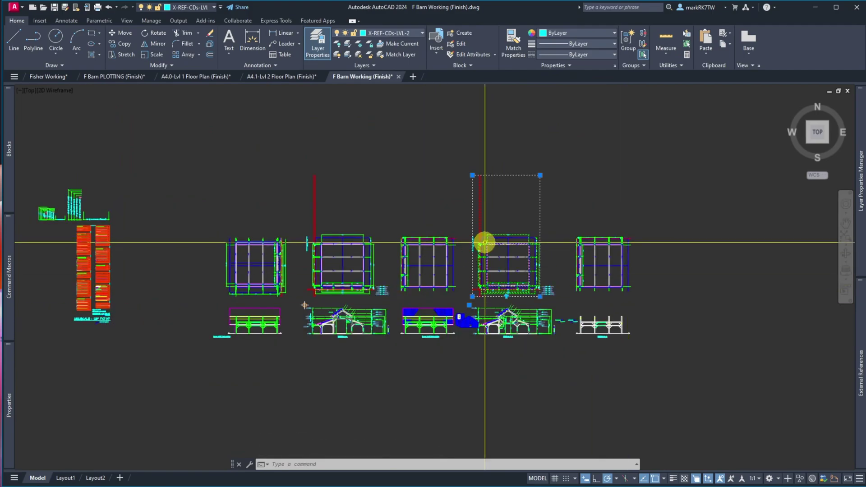
click(472, 175)
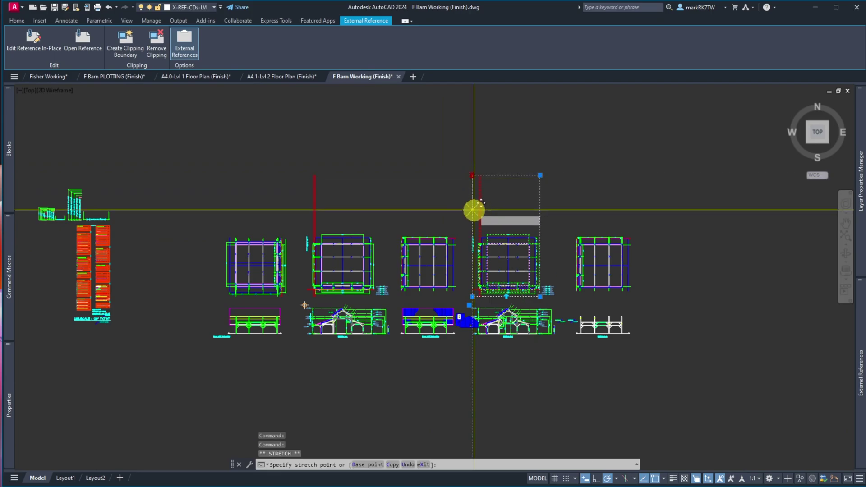
scroll(471, 233, up, 5)
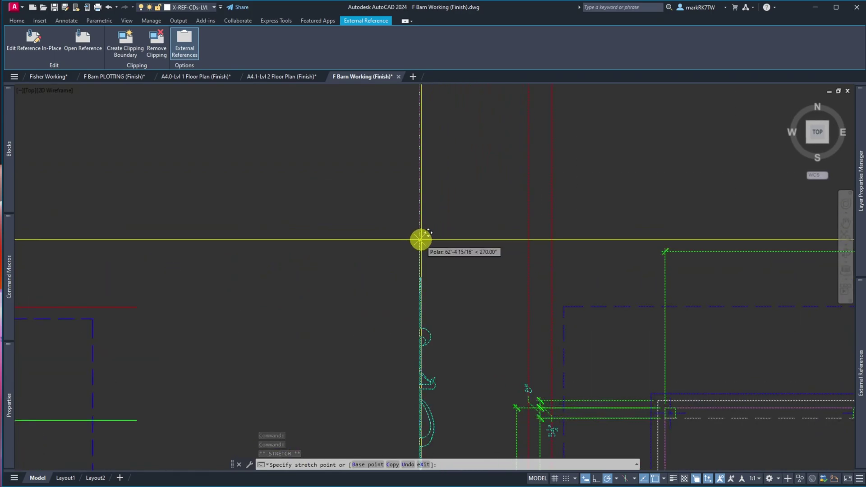
click(420, 239)
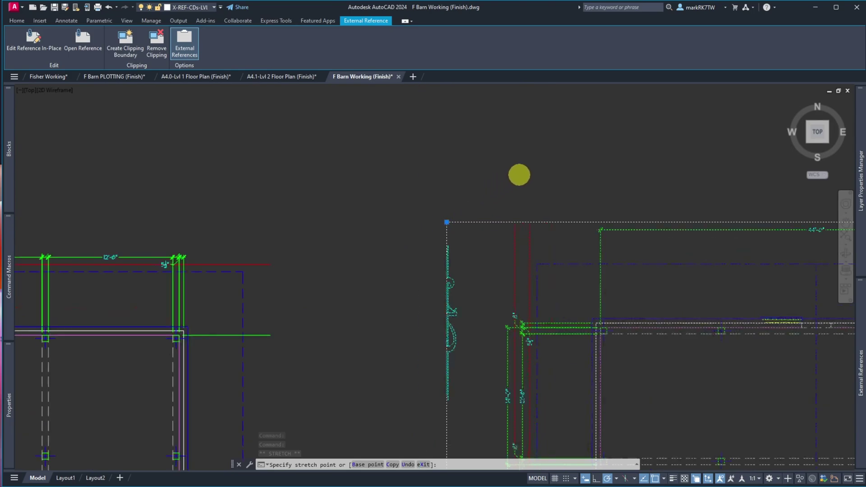
key(Escape)
key(Escape)
scroll(519, 174, down, 6)
click(450, 228)
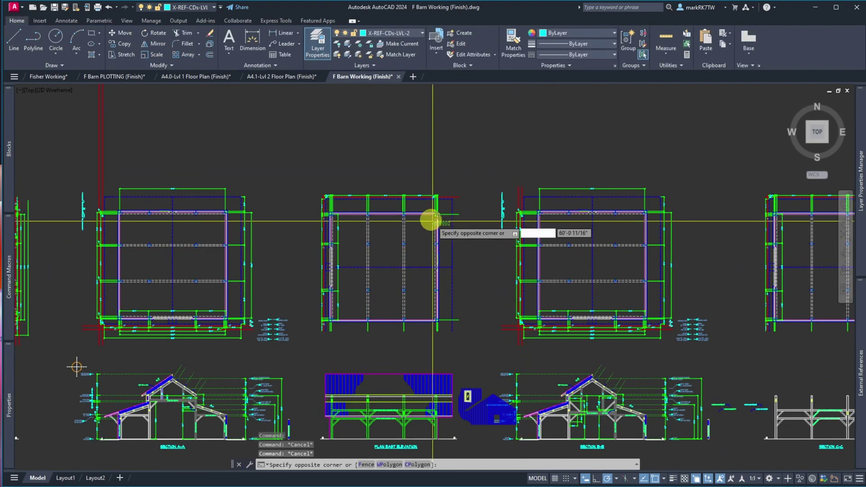
click(421, 212)
key(Escape)
- Lower the top edge of the clipping boundary on the floor plan reference above Section A-A to just above the plan's upper dimension line
click(207, 194)
click(213, 216)
scroll(213, 212, down, 5)
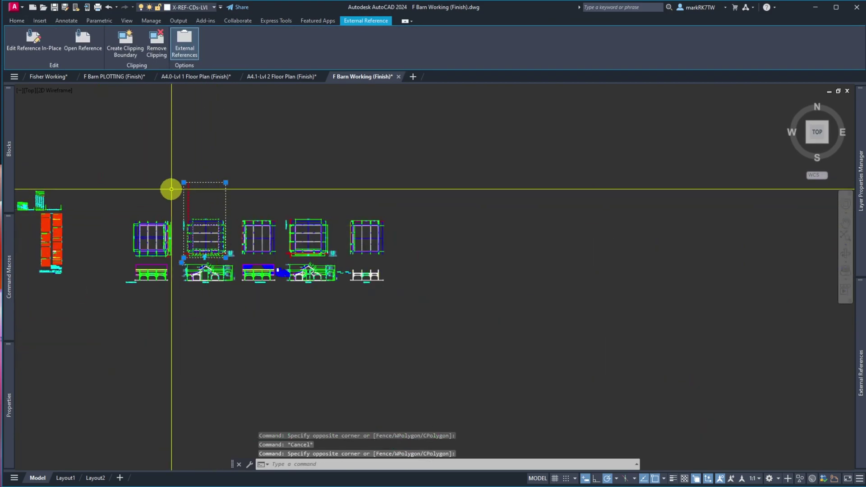
scroll(172, 188, up, 9)
click(294, 119)
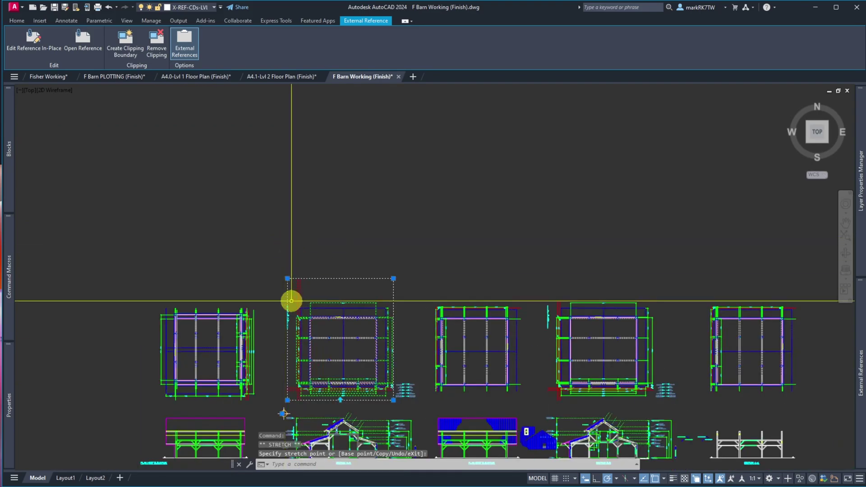
scroll(268, 217, up, 4)
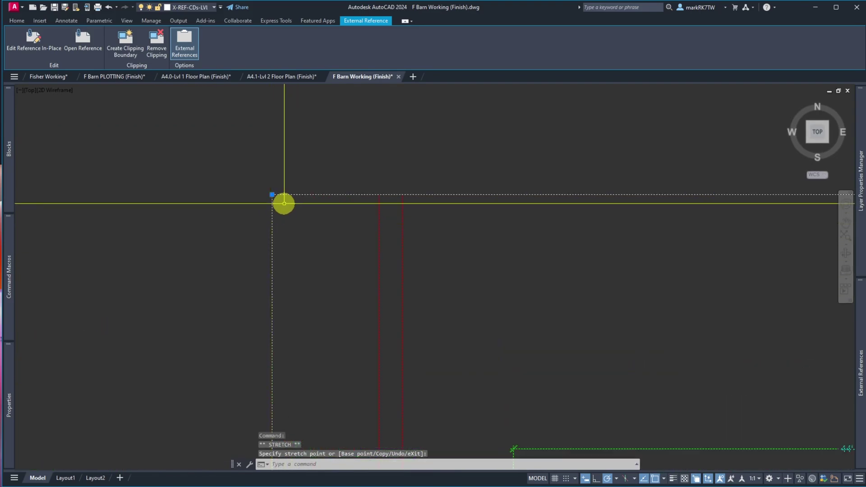
click(272, 194)
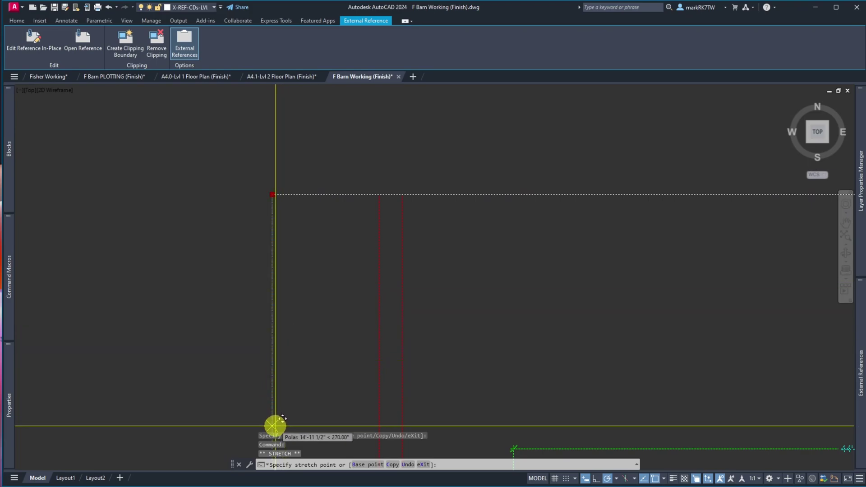
scroll(251, 157, down, 5)
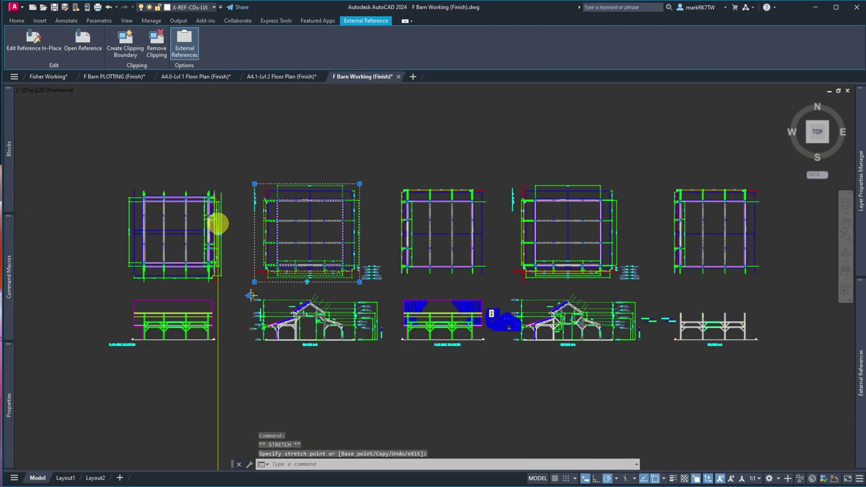
key(Escape)
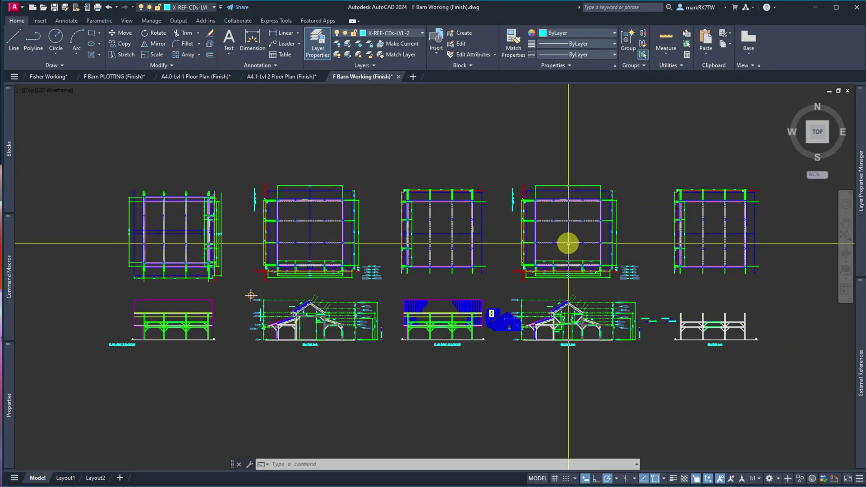
- List all layers, including those from references, and thaw the G-JUNK layer
scroll(675, 303, down, 4)
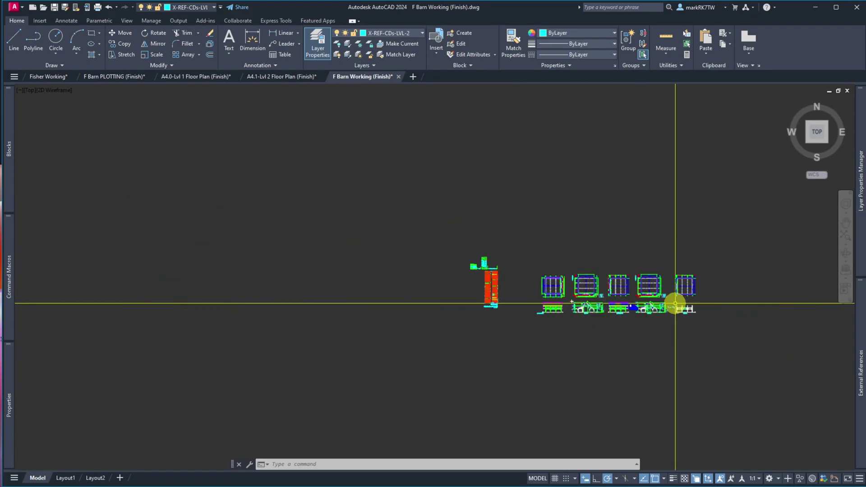
scroll(643, 323, up, 2)
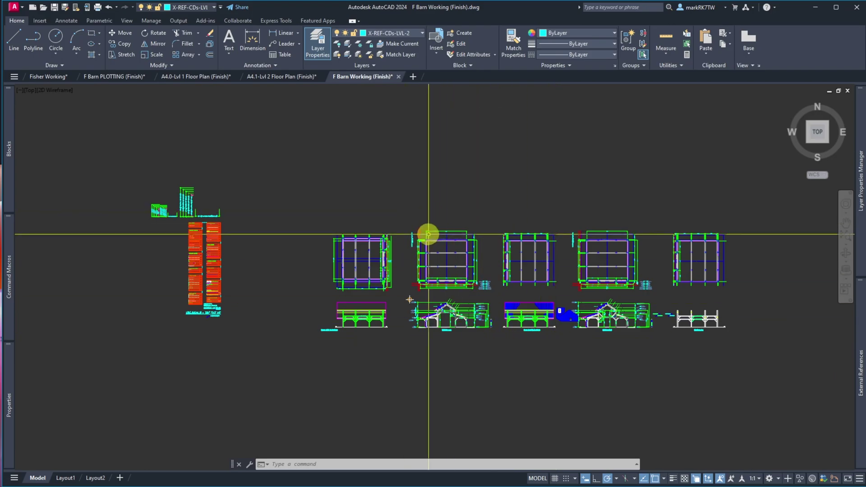
mouse_move(861, 235)
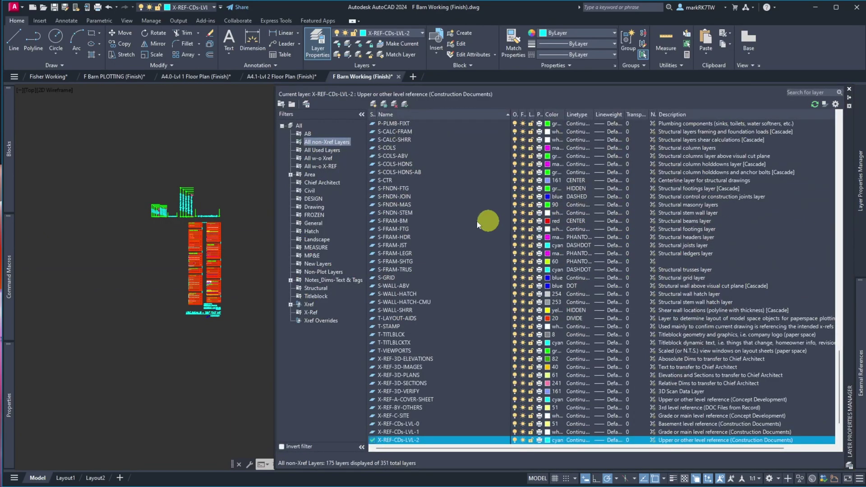
click(299, 127)
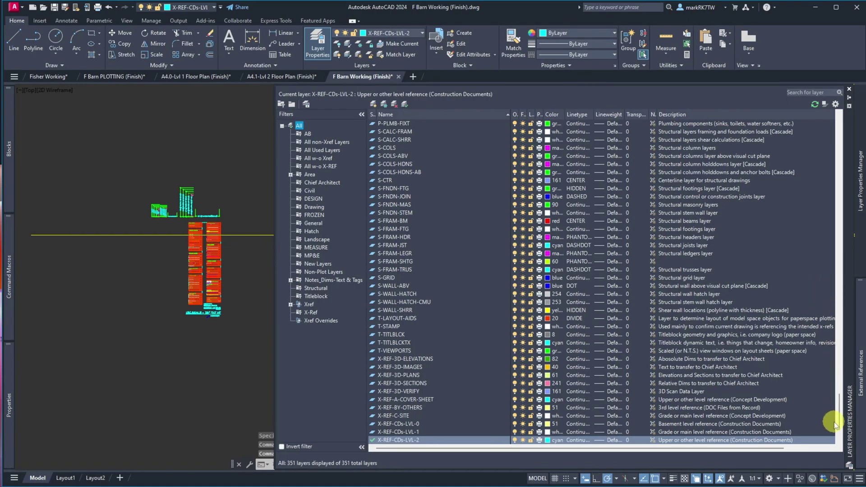
scroll(839, 420, down, 3)
drag(843, 434, 838, 371)
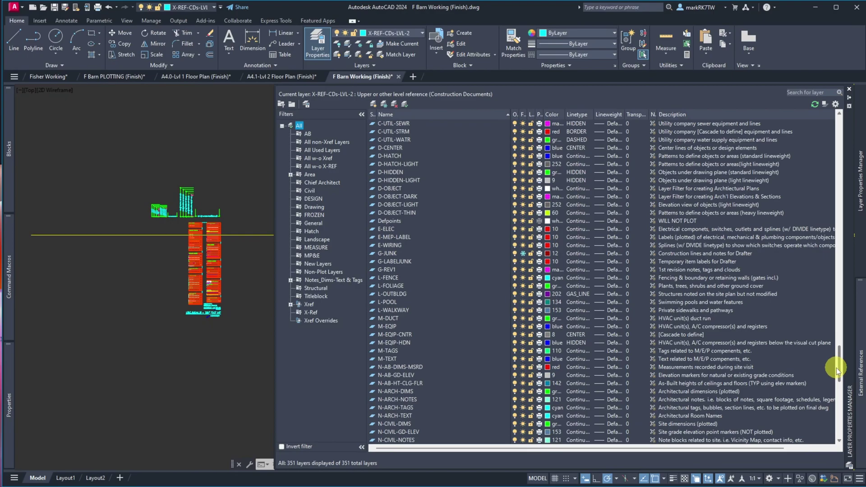
click(523, 254)
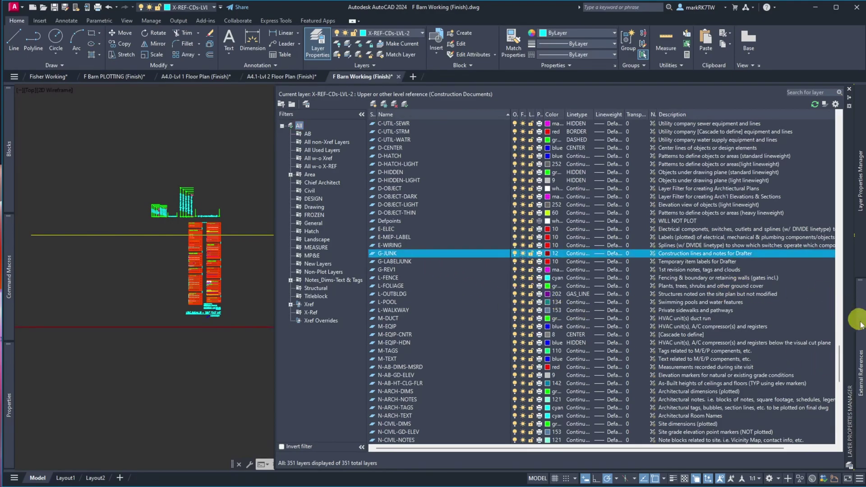
click(860, 361)
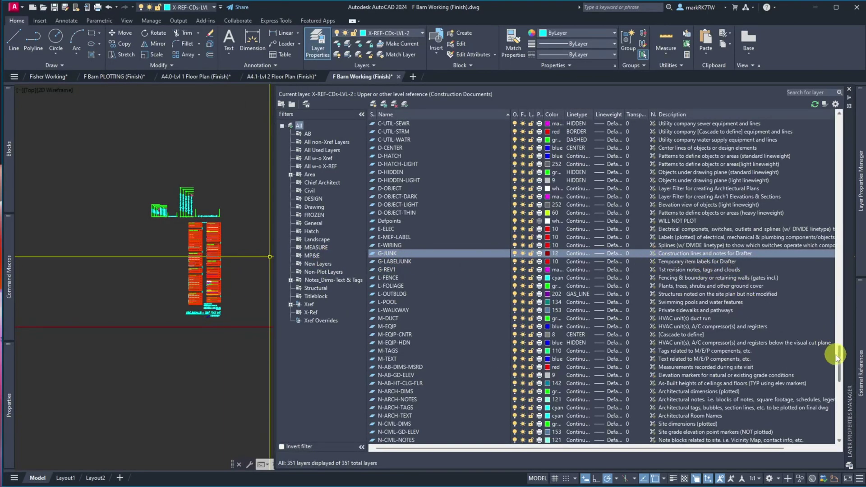
- Thaw the G-JUNK layer of the A4.0-Floor Plan reference
drag(841, 365, 840, 220)
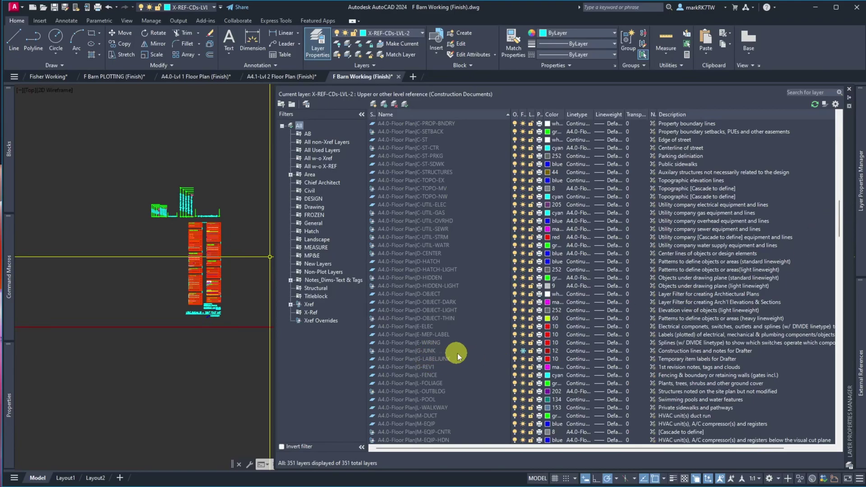
click(523, 351)
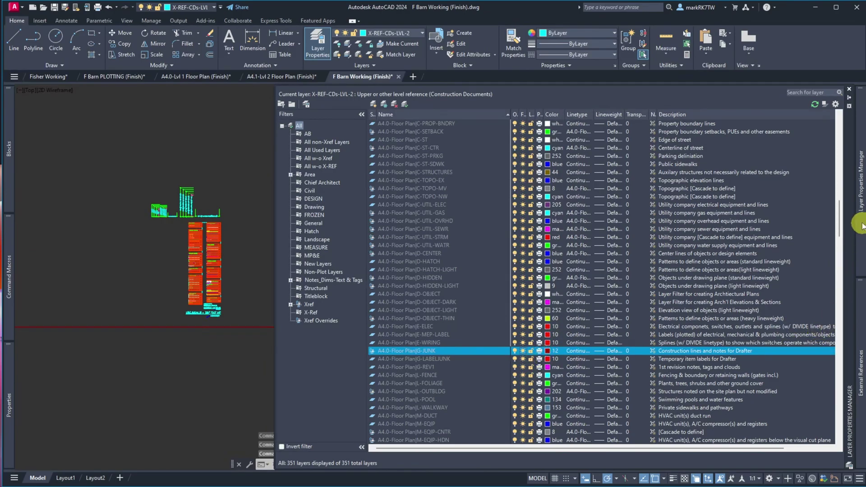
drag(841, 228, 833, 246)
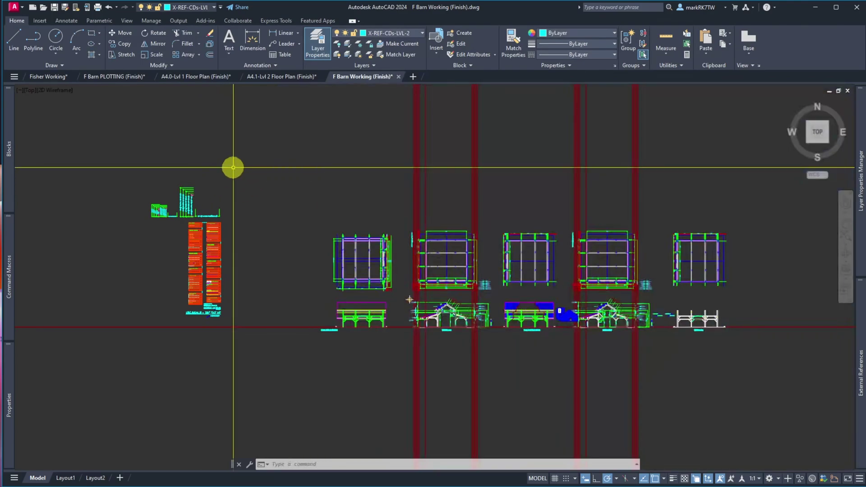
click(233, 169)
click(408, 173)
click(553, 170)
click(398, 154)
key(Escape)
click(415, 209)
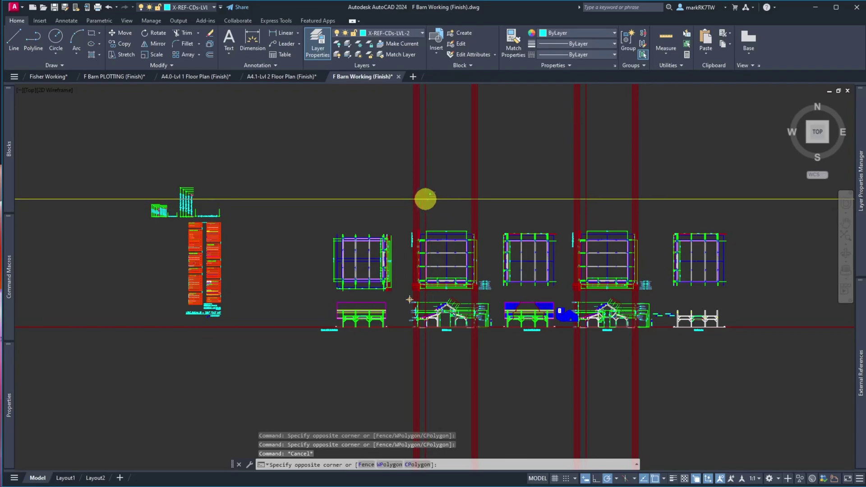
key(Escape)
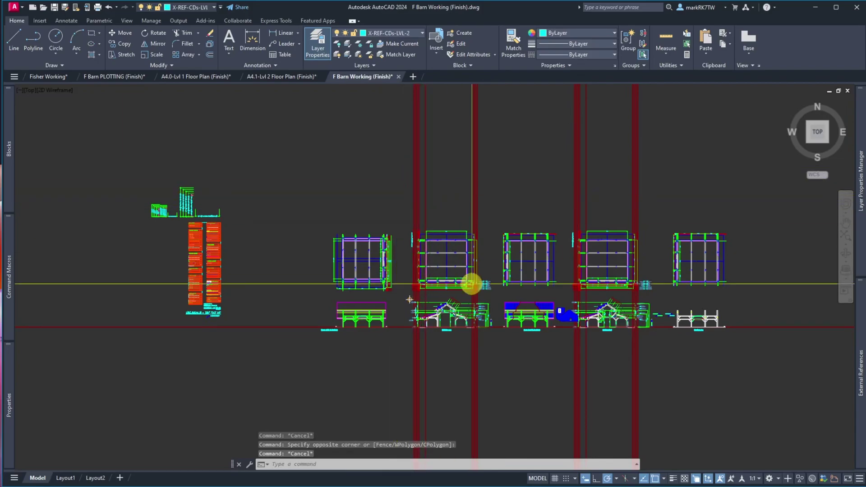
- Examine the construction lines and the elevation dimensions beside Section A-A
scroll(426, 289, up, 8)
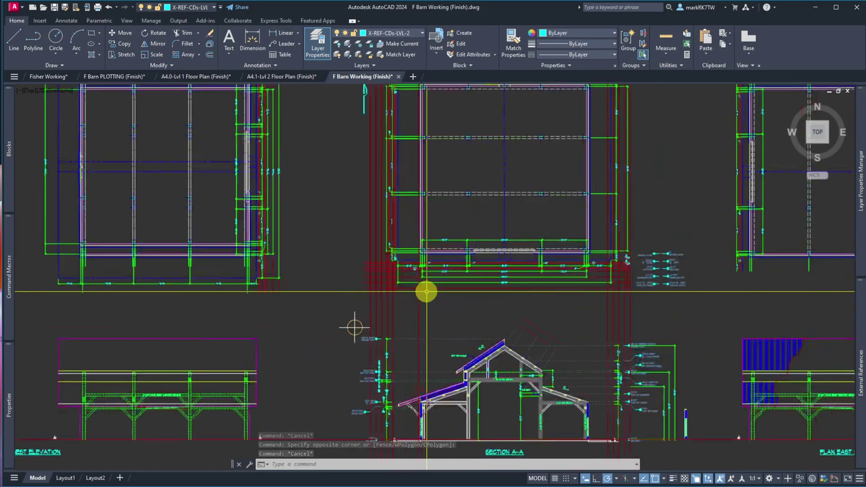
scroll(274, 201, down, 5)
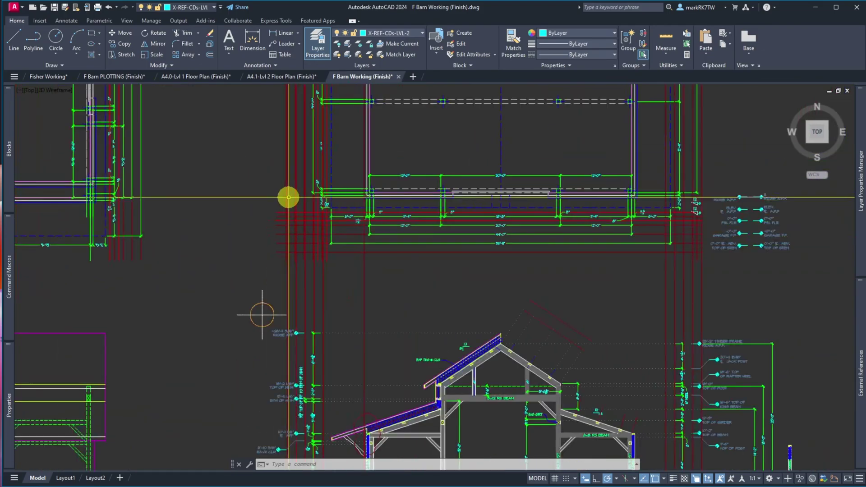
scroll(286, 195, up, 4)
scroll(287, 198, down, 4)
scroll(280, 343, up, 8)
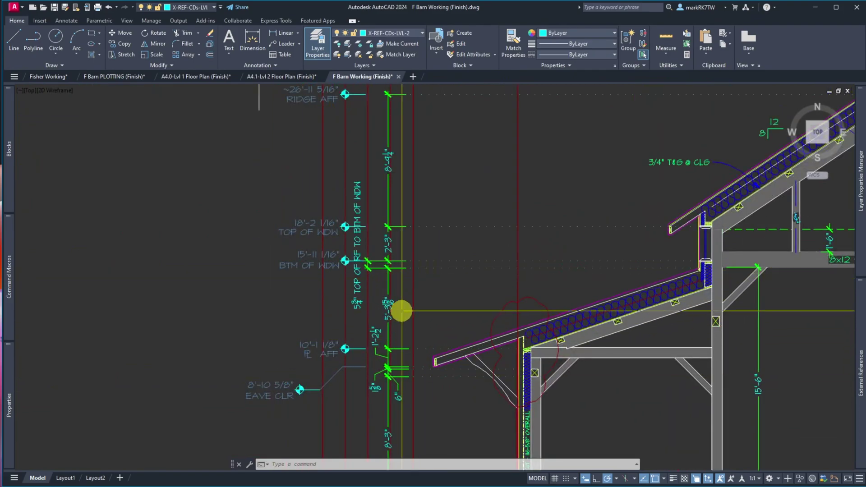
scroll(400, 309, down, 7)
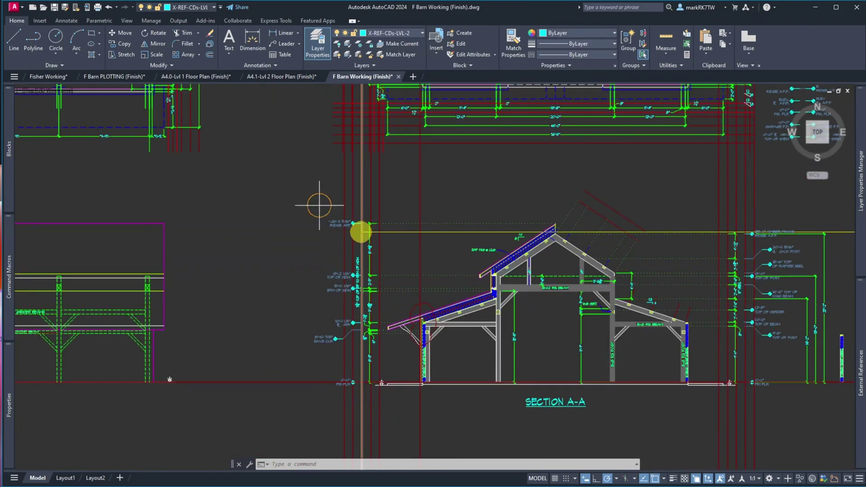
scroll(372, 234, up, 4)
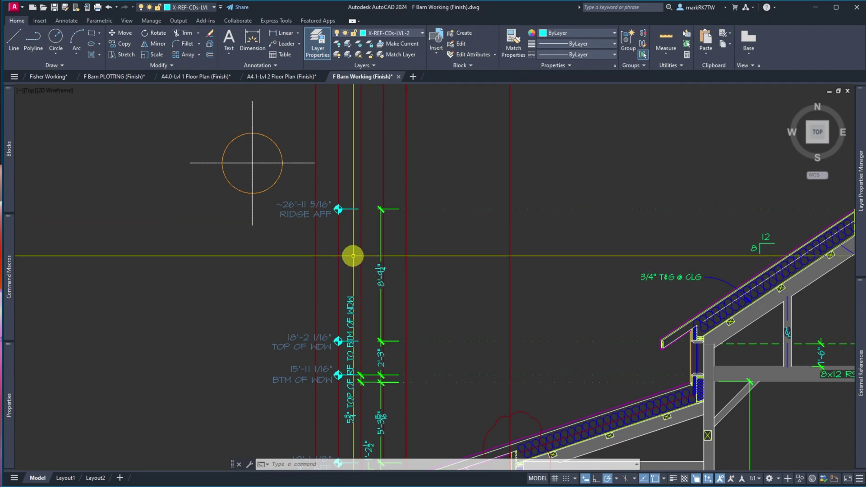
click(382, 223)
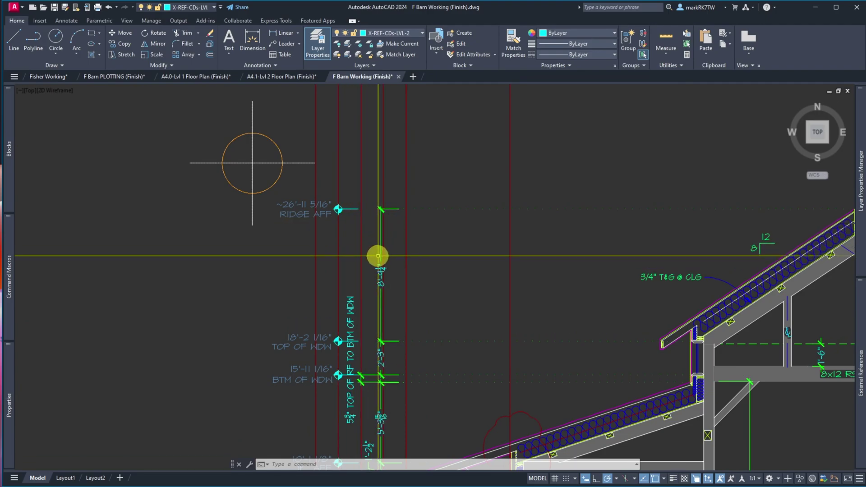
key(Escape)
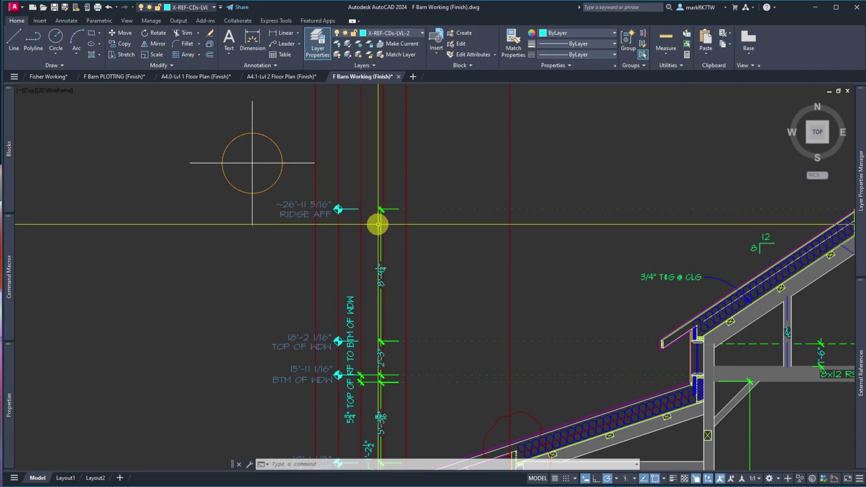
- Rotate the text of the "TOP OF RF TO BTM OF WDW" dimension beside Section A-A to horizontal
scroll(345, 404, up, 5)
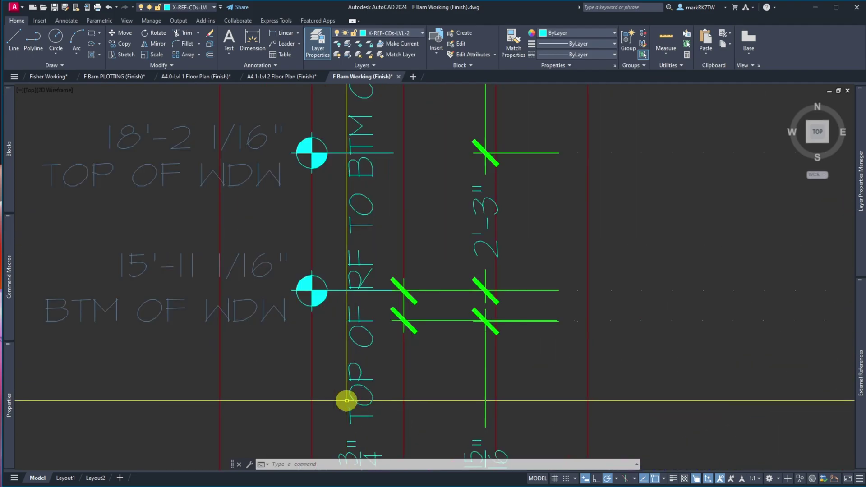
scroll(426, 321, down, 4)
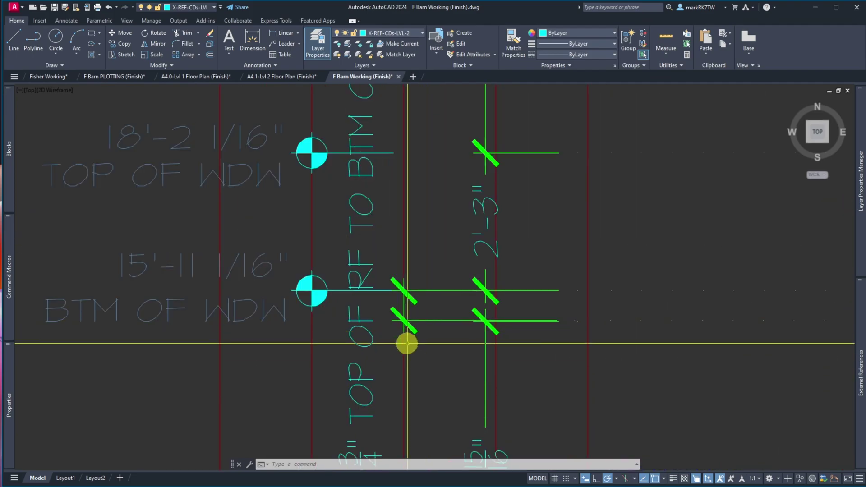
click(399, 336)
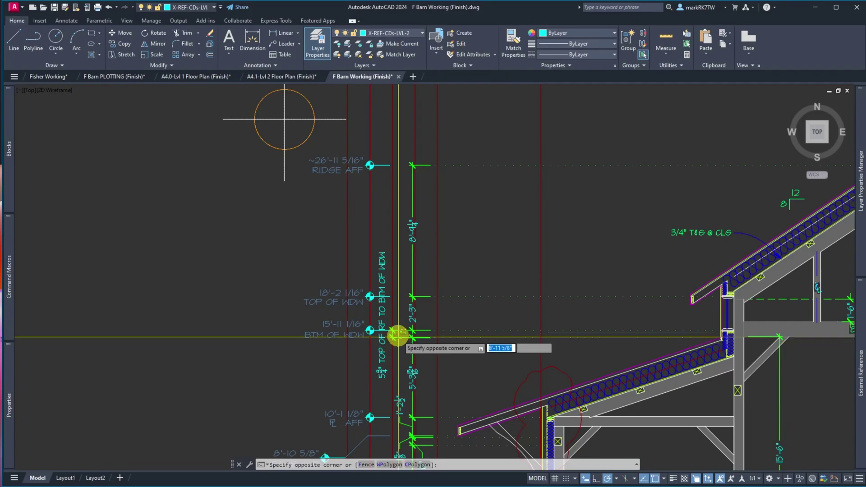
click(377, 367)
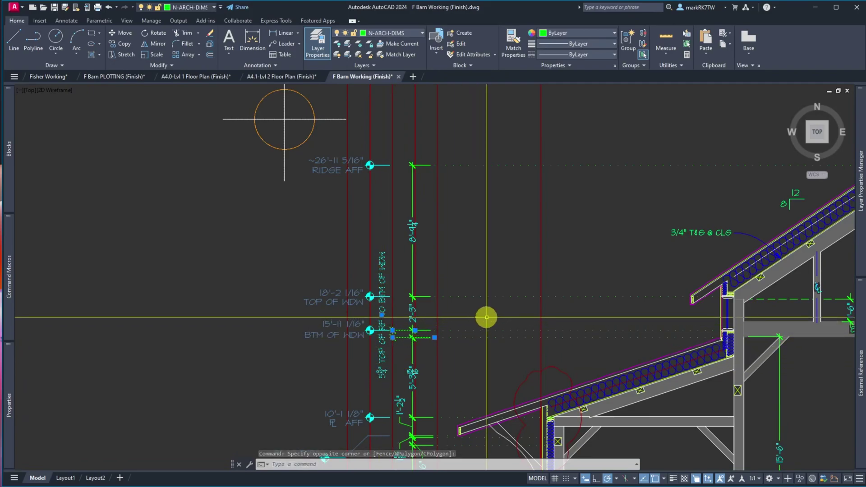
mouse_move(8, 388)
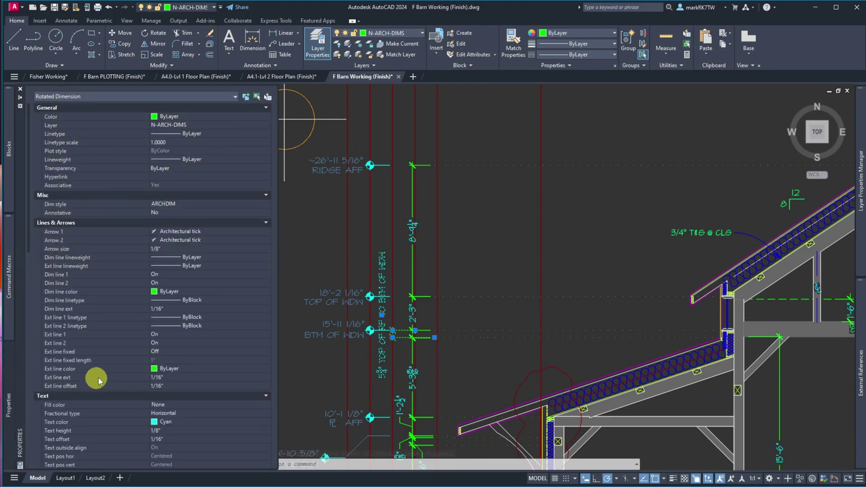
scroll(96, 384, down, 6)
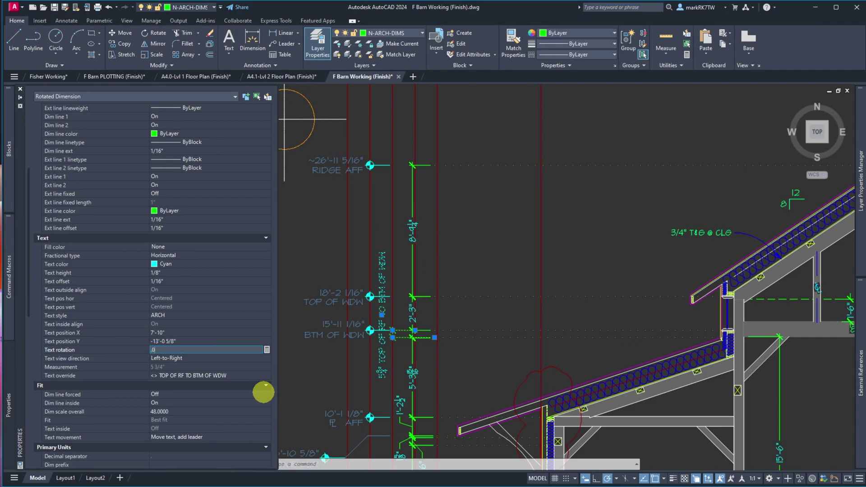
key(Tab)
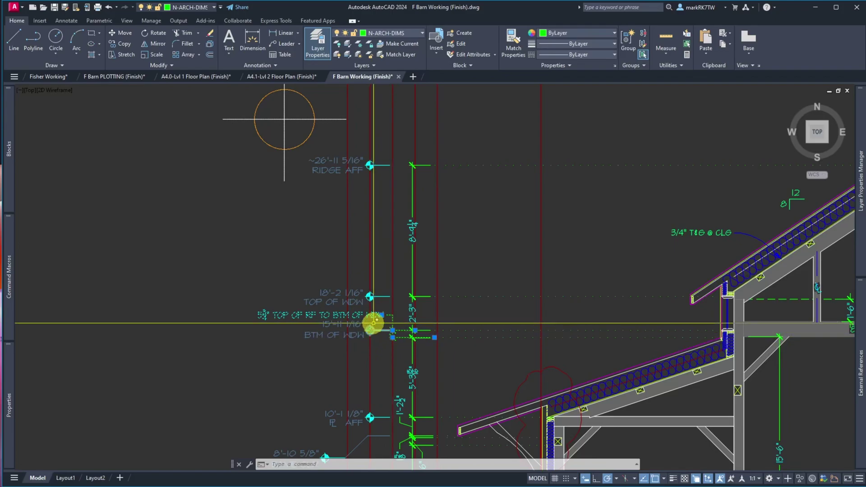
- Relocate the "TOP OF RF TO BTM OF WDW" dimension text below the BTM OF WDW label and save the drawing
click(382, 315)
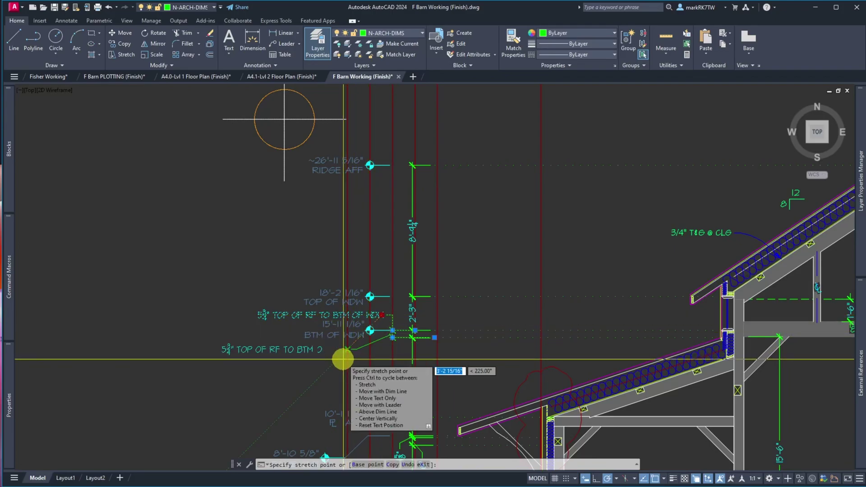
click(342, 359)
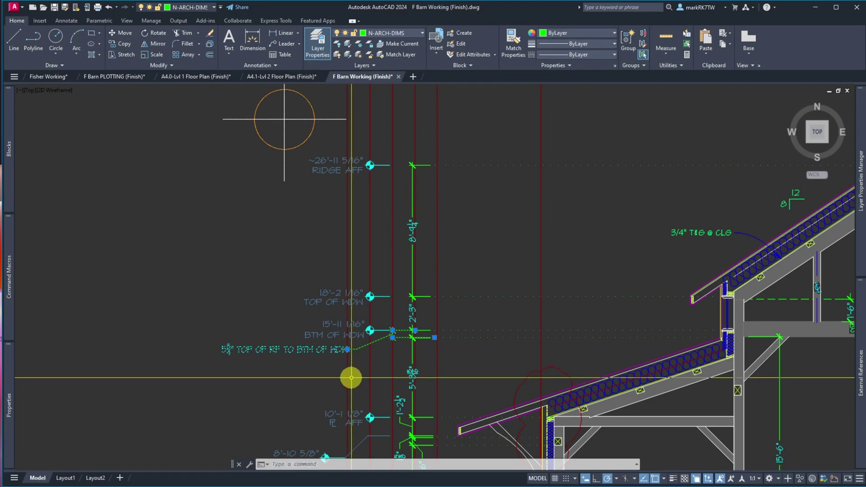
click(55, 8)
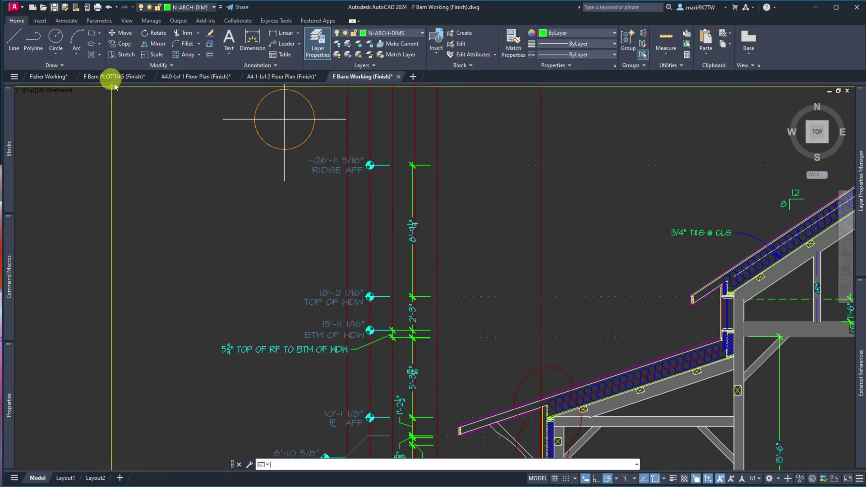
- Start the Move command and select the first three floor plans with the west elevation, Section A-A and east elevation below them
scroll(415, 249, down, 5)
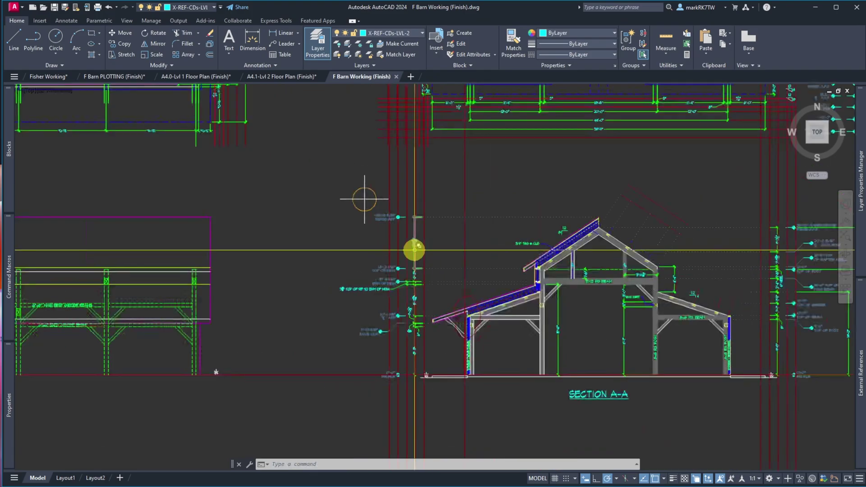
scroll(361, 248, down, 3)
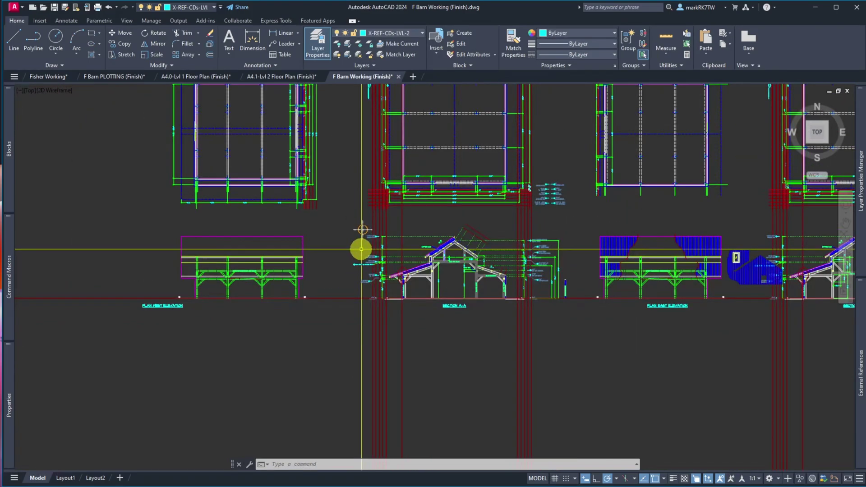
scroll(361, 248, down, 2)
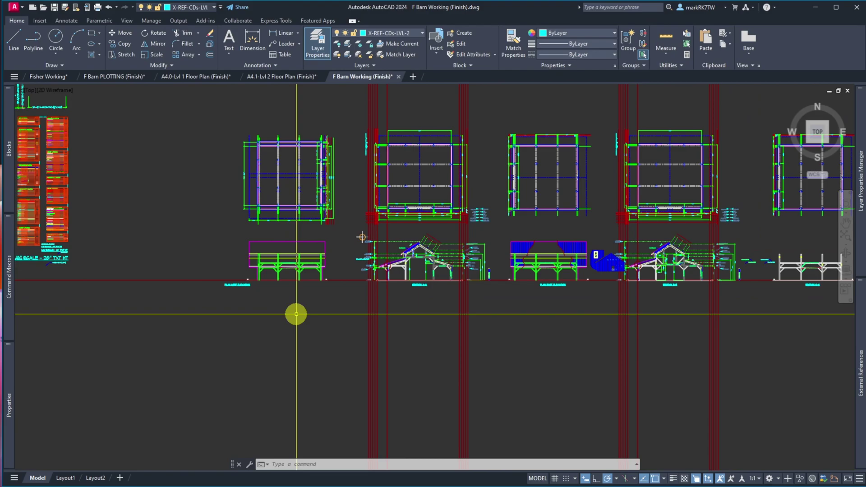
text(m)
key(Return)
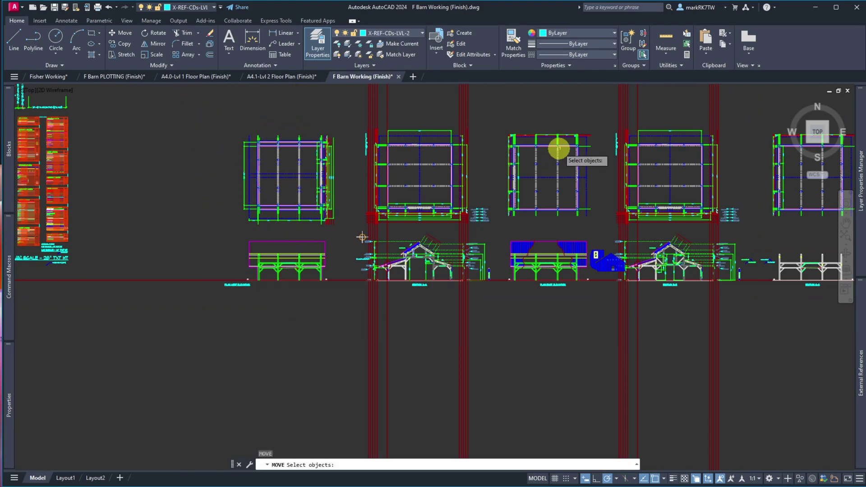
click(603, 155)
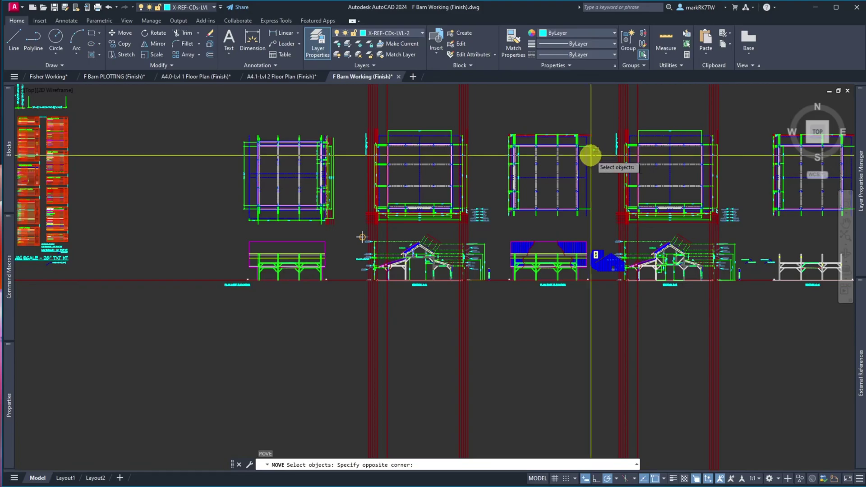
click(239, 128)
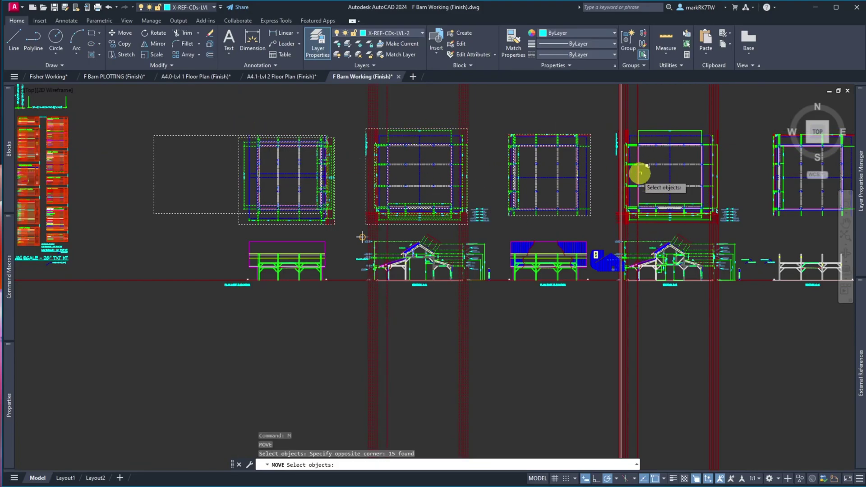
click(221, 222)
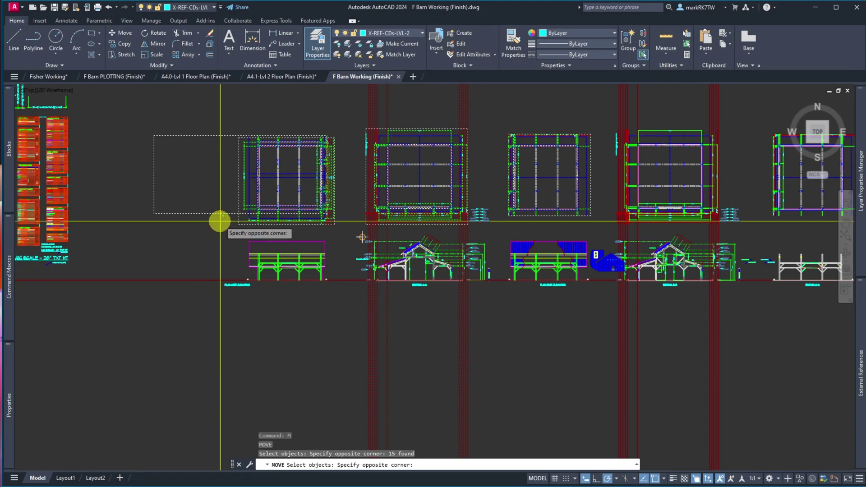
click(344, 325)
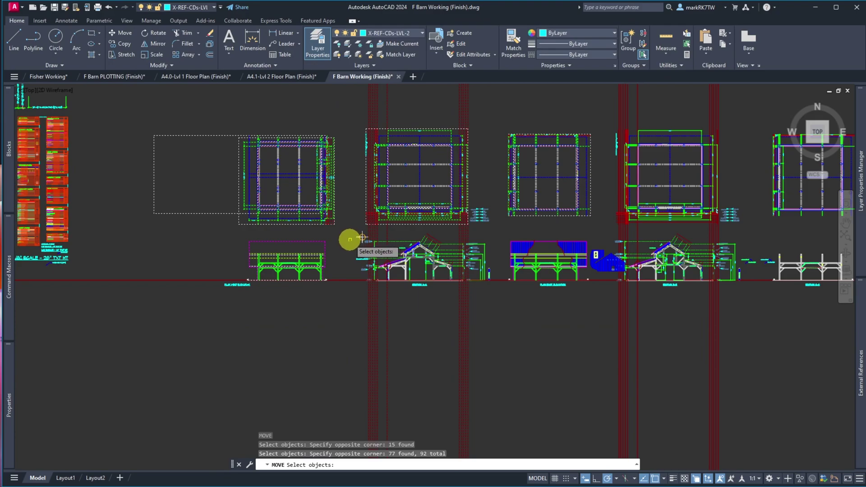
click(346, 229)
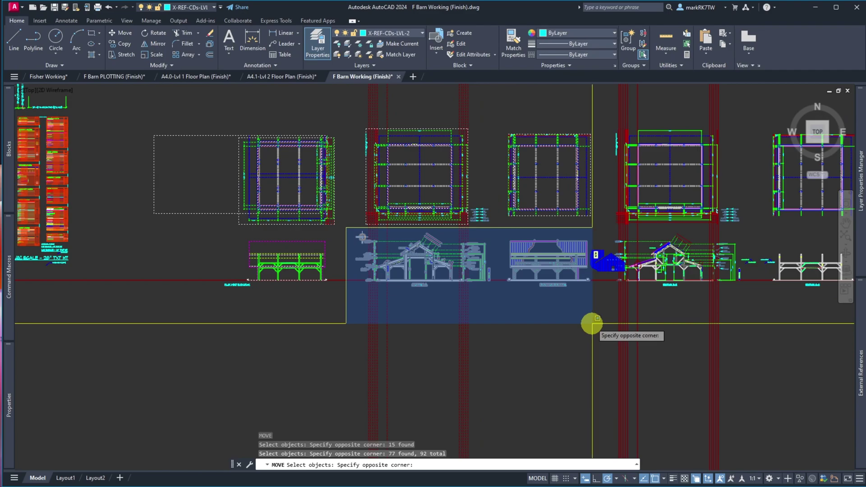
click(593, 323)
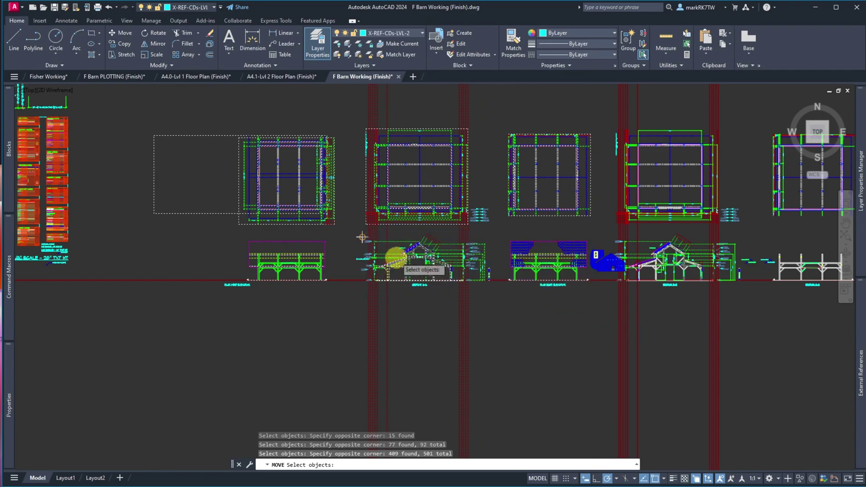
- Remove the origin marker between Section A-A and its floor plan from the move selection and finish selecting
shift+click(364, 235)
shift+click(361, 239)
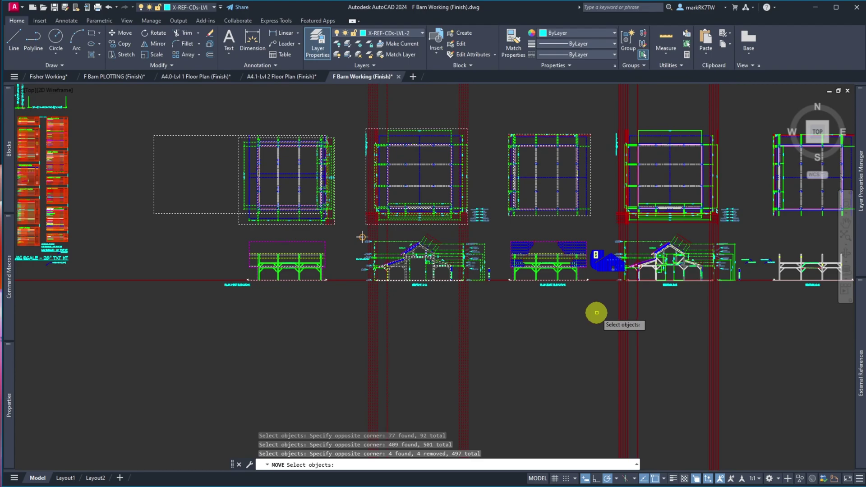
key(Return)
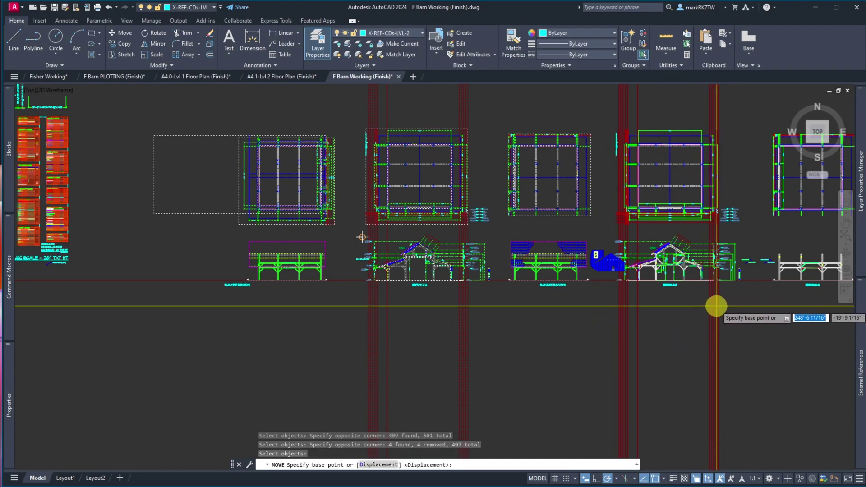
- Turn Ortho on and move the selected plans, elevations and Section A-A horizontally west by about 90', away from Section B-B
text(n)
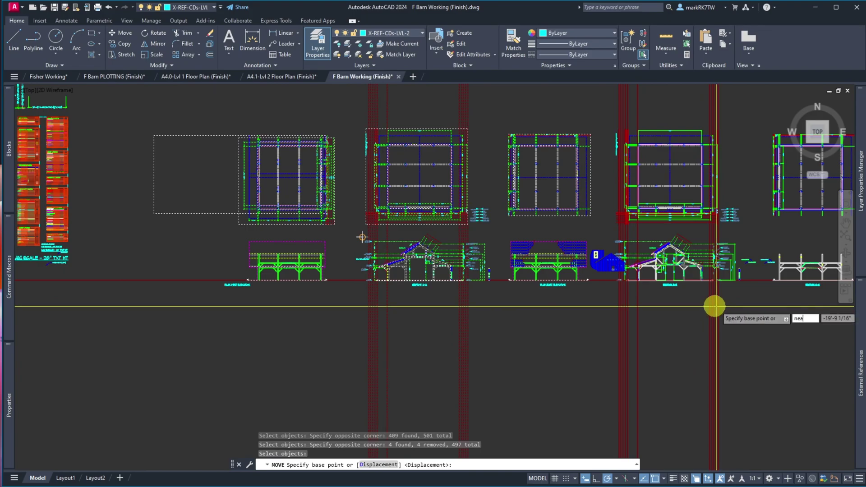
text(ea)
key(Return)
click(719, 305)
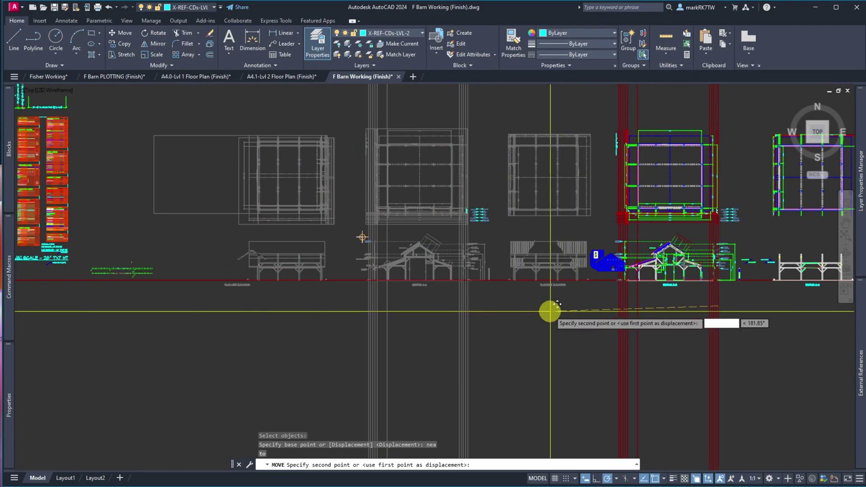
text(p)
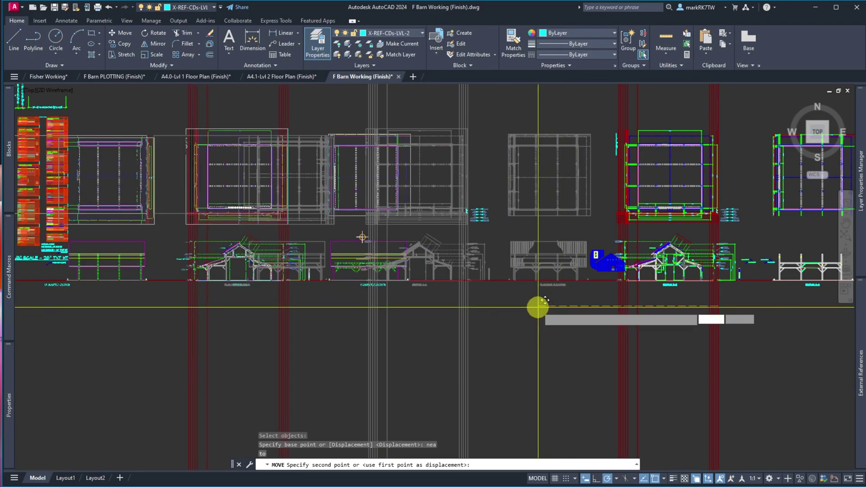
text(per)
key(Return)
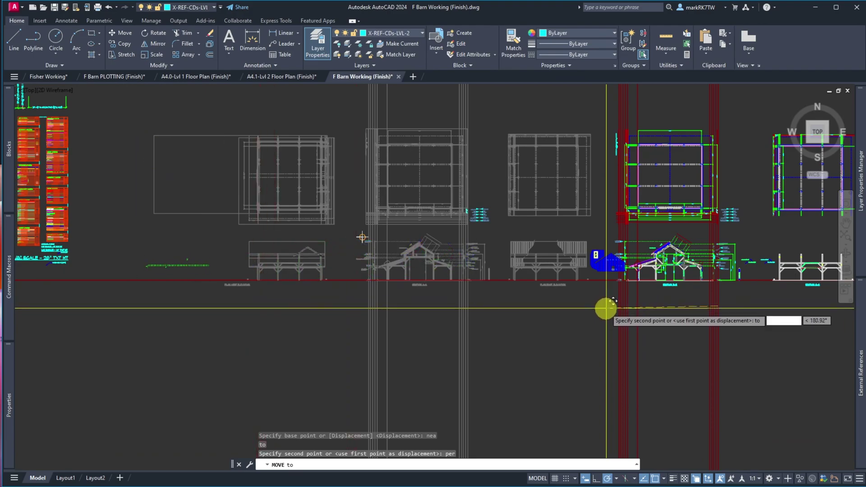
click(596, 478)
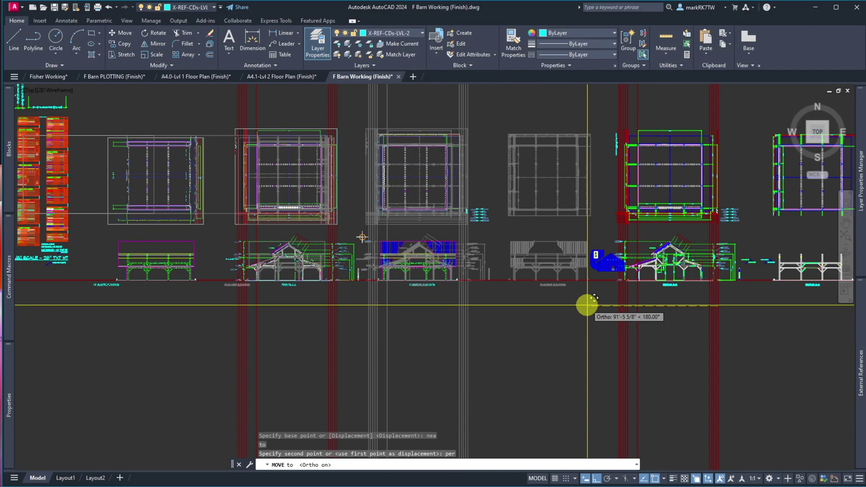
click(586, 305)
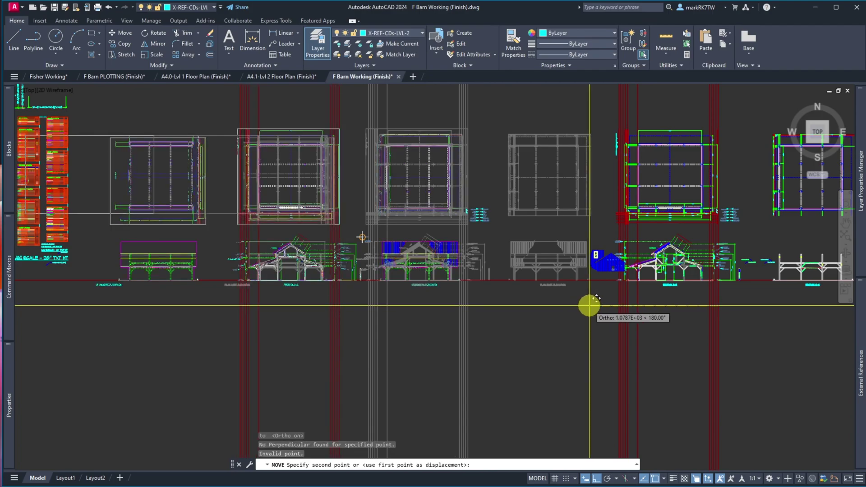
click(589, 306)
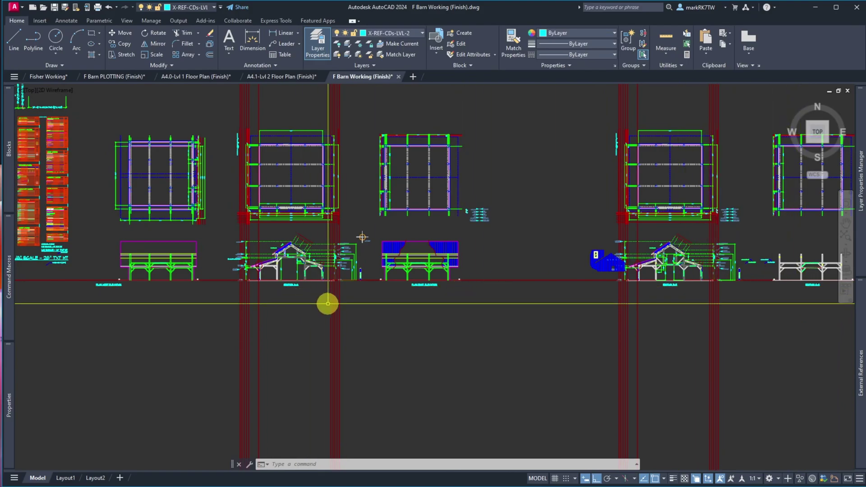
text(o)
key(Return)
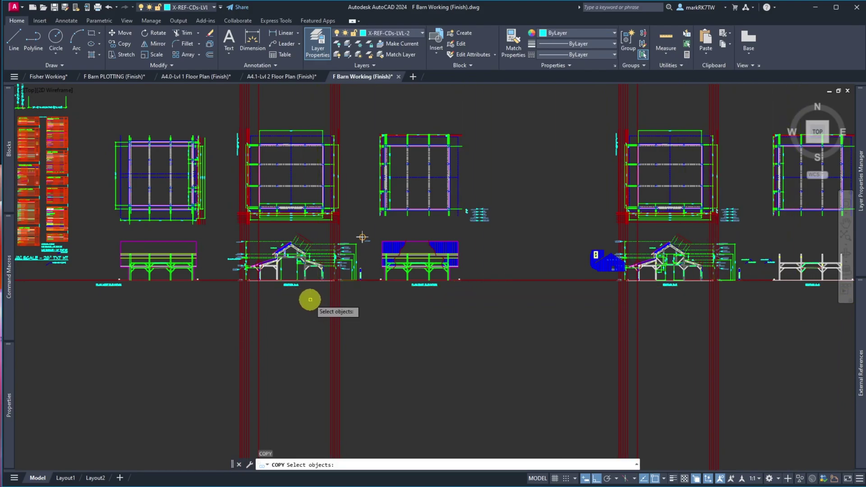
key(Escape)
text(m)
key(Return)
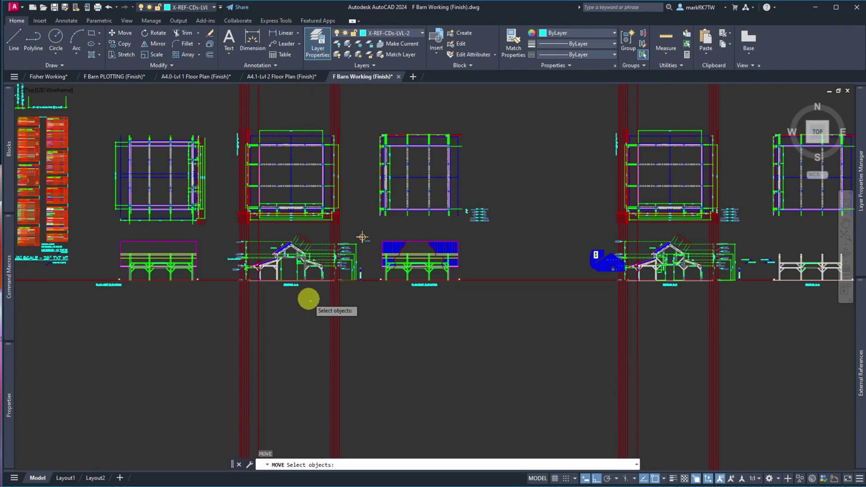
key(Escape)
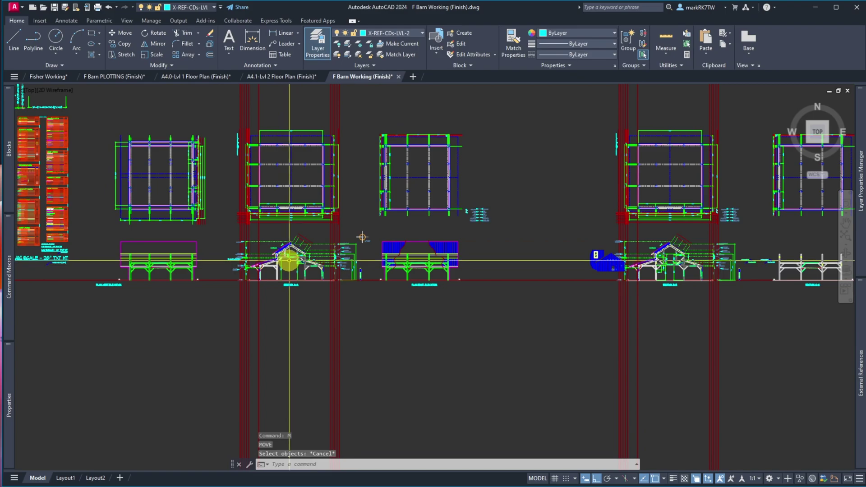
- Try to copy the second floor plan and Section A-A, excluding the origin marker, horizontally to the east
text(co)
key(Return)
click(221, 102)
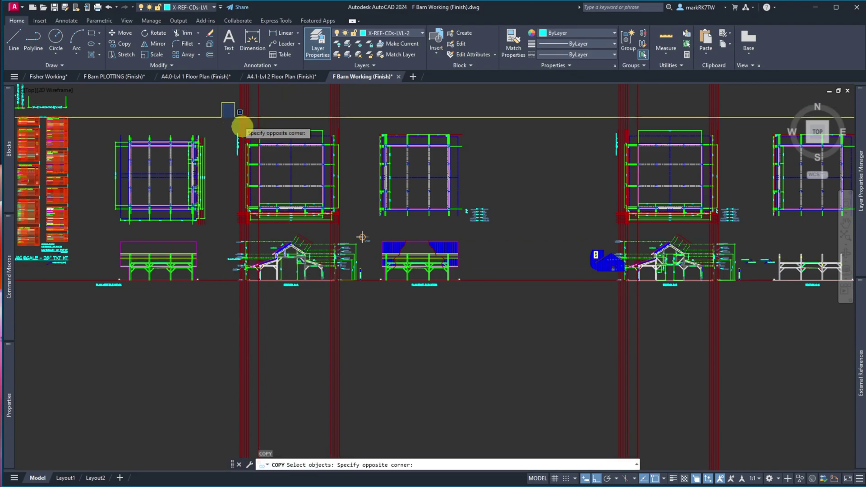
click(374, 318)
shift+click(369, 232)
shift+click(361, 238)
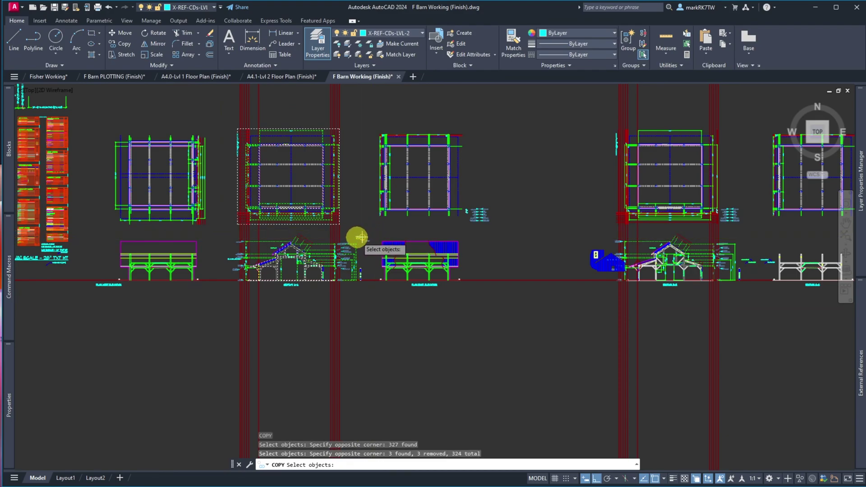
key(Return)
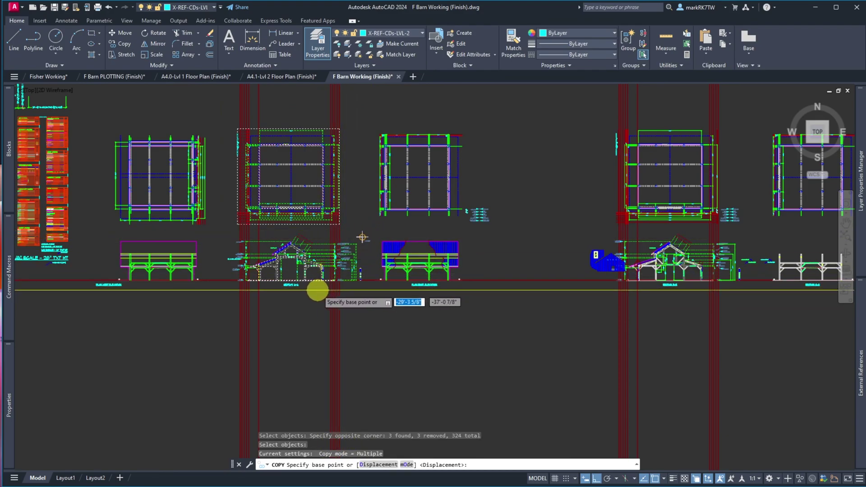
click(286, 320)
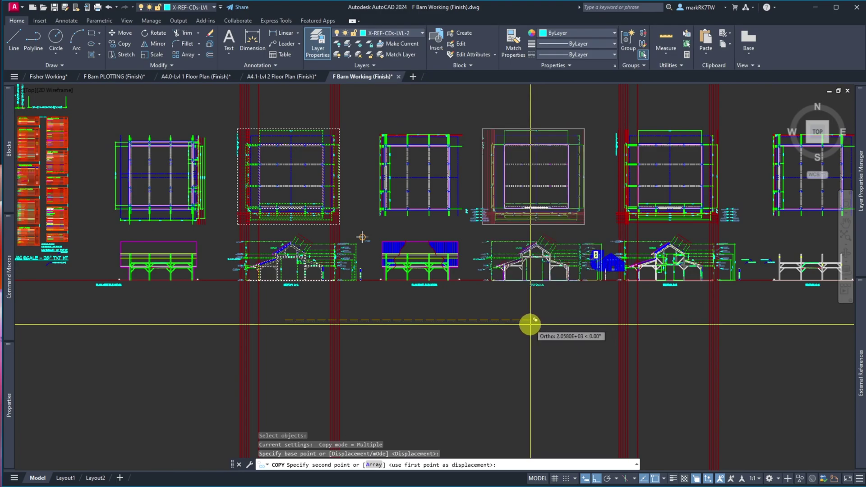
key(Escape)
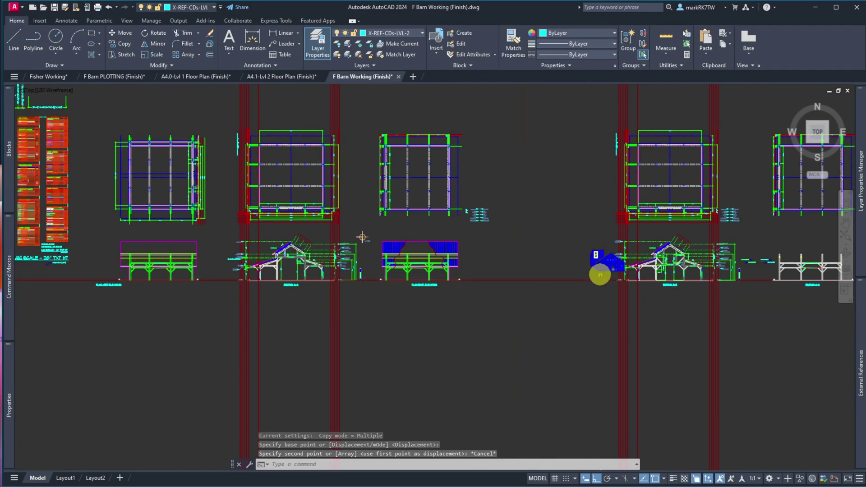
- Move the small white window detail on the blue hatched elevation west of Section B-B slightly east
text(m)
key(space)
click(582, 235)
click(601, 282)
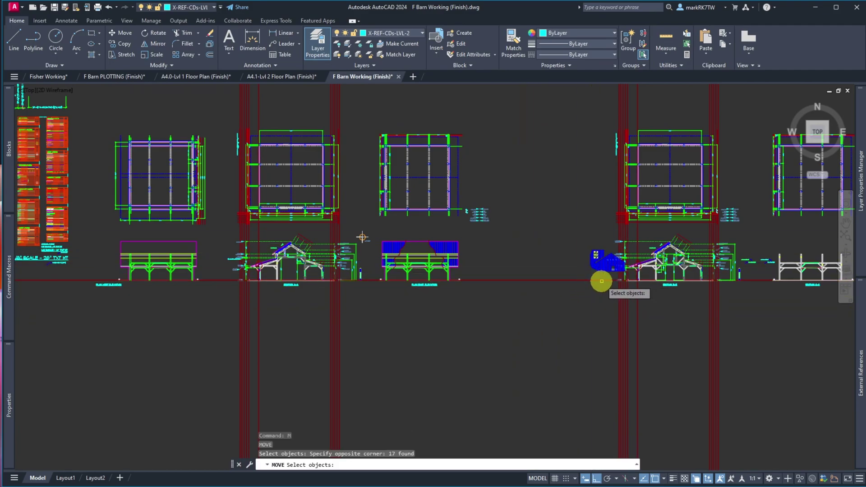
key(space)
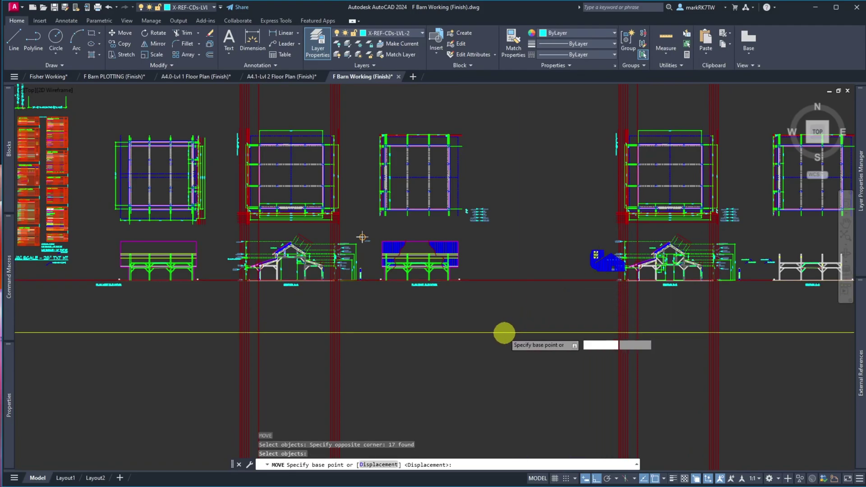
click(507, 332)
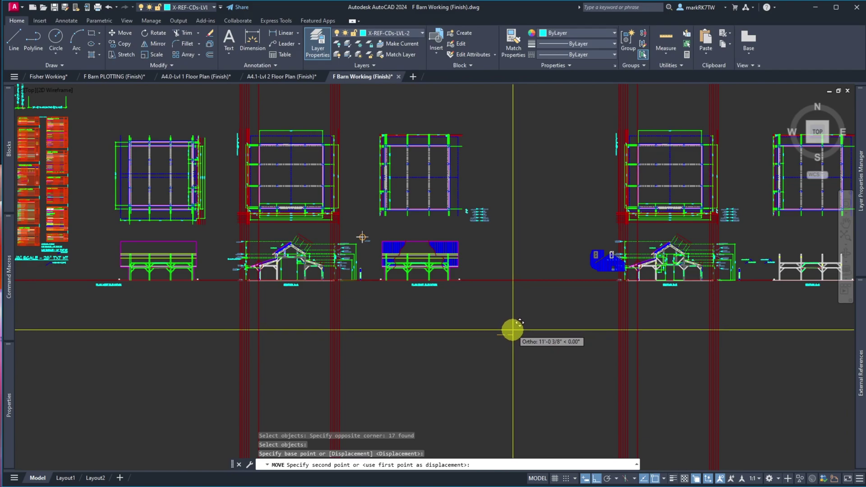
click(511, 330)
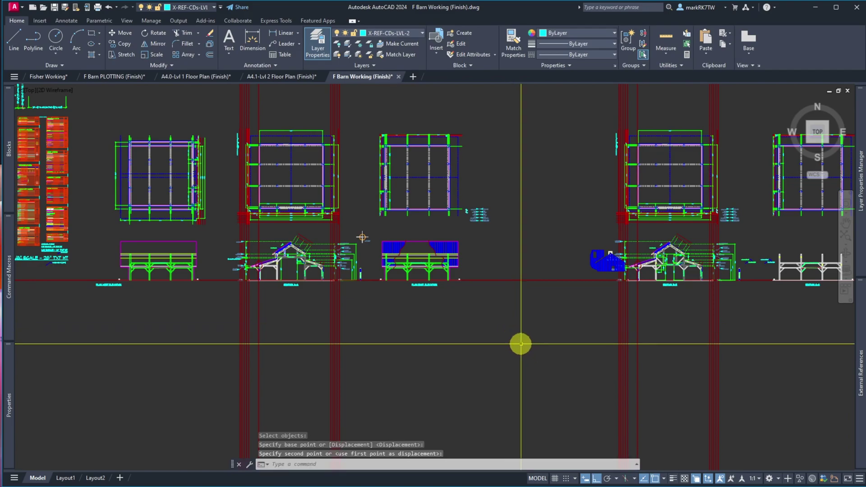
- Turn on polar tracking and move Section A-A, its floor plan and construction lines about 174' east beside Section B-B, excluding the origin marker
click(643, 482)
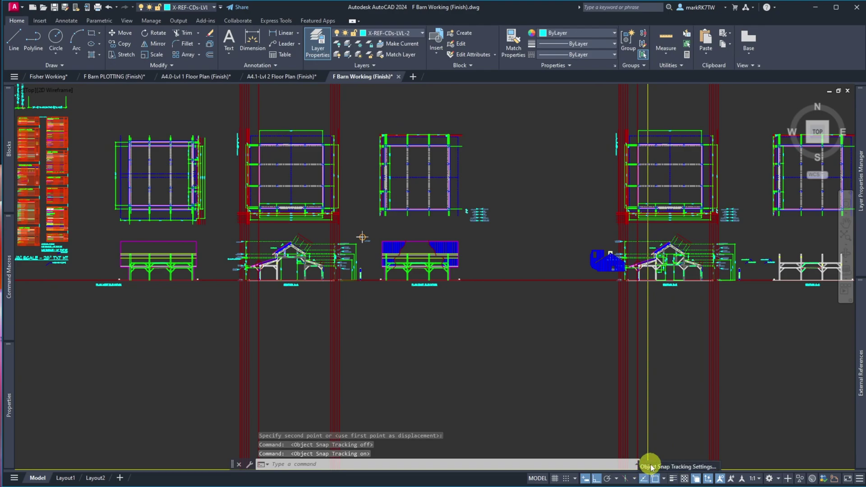
click(608, 480)
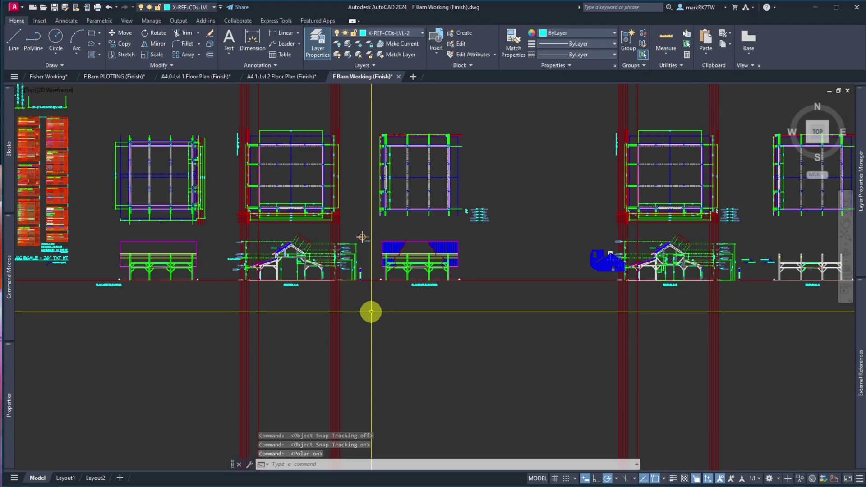
text(m)
key(Return)
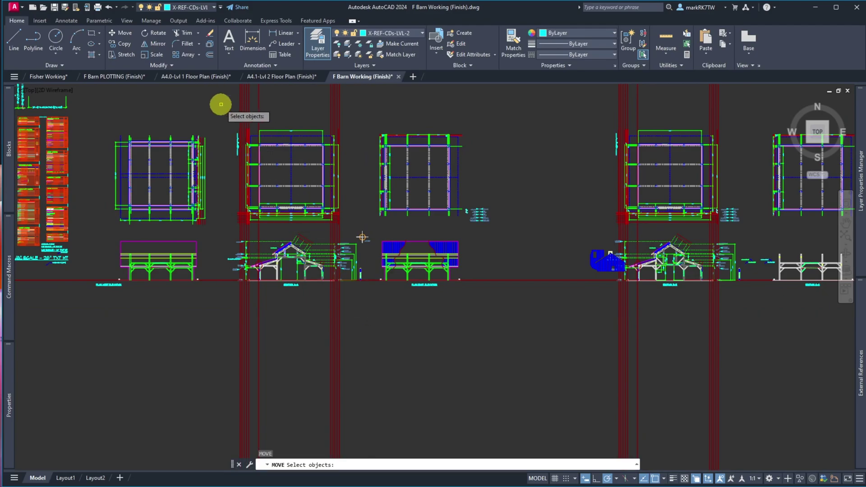
click(221, 105)
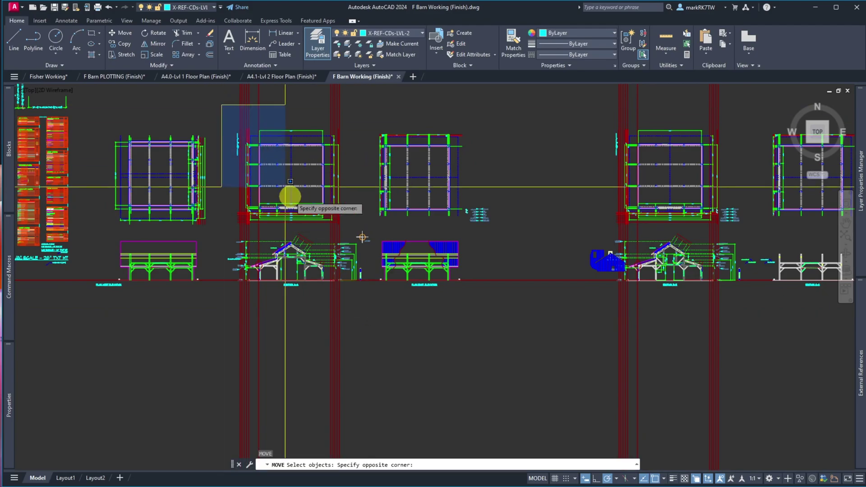
click(362, 329)
shift+click(362, 237)
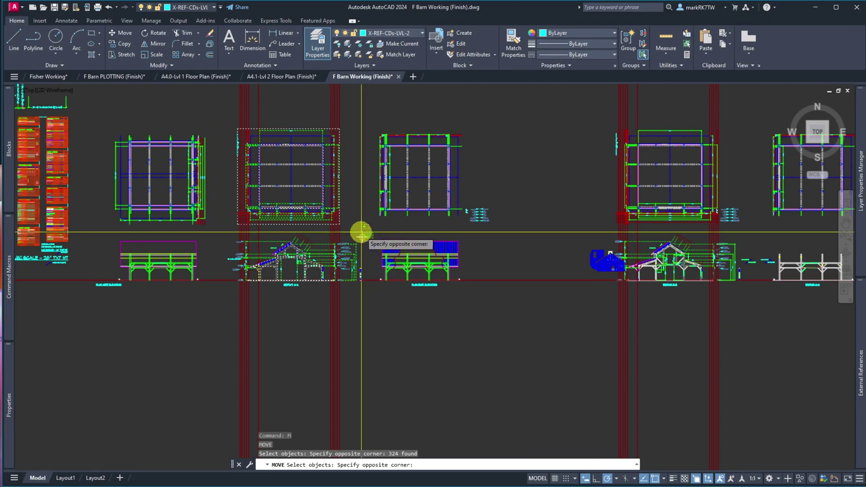
shift+click(360, 232)
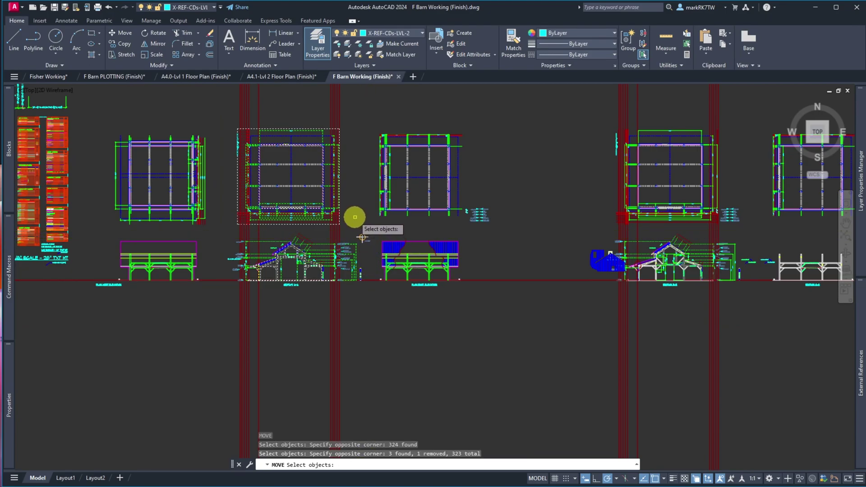
click(355, 217)
click(234, 116)
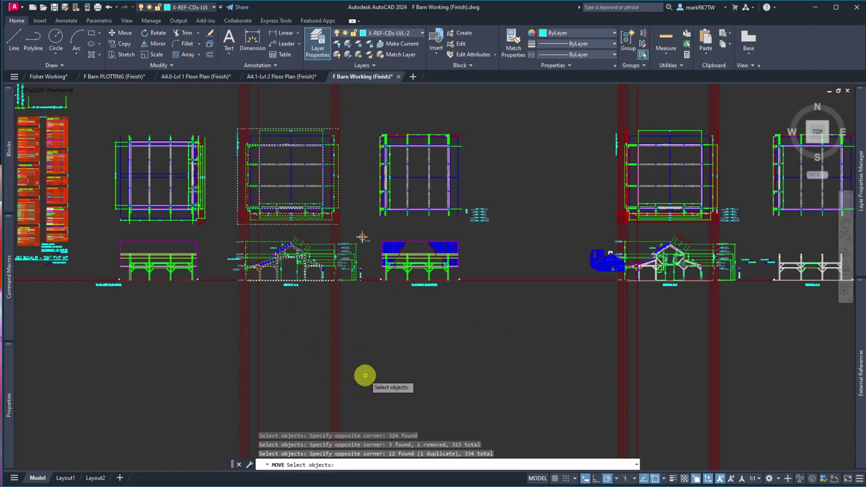
key(Return)
click(366, 375)
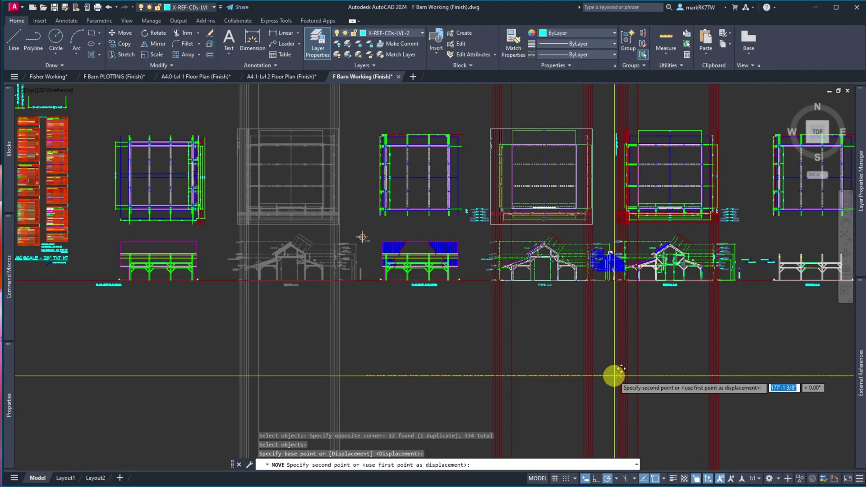
scroll(614, 376, up, 7)
scroll(613, 372, down, 5)
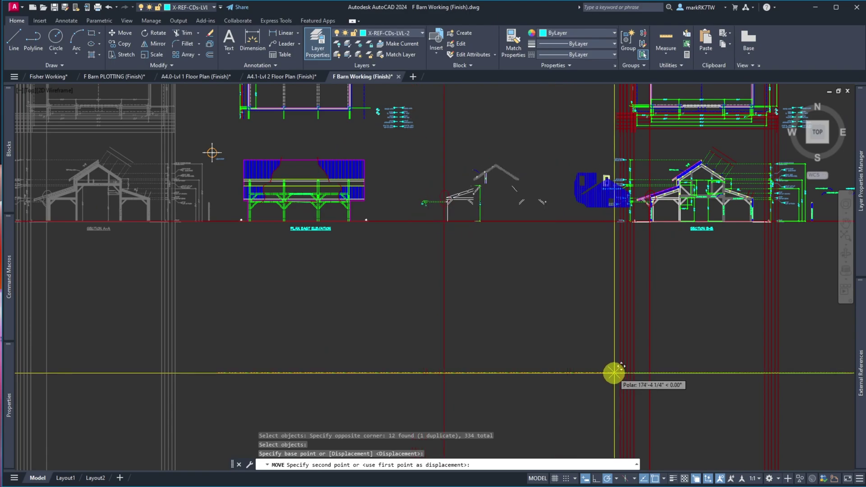
click(615, 372)
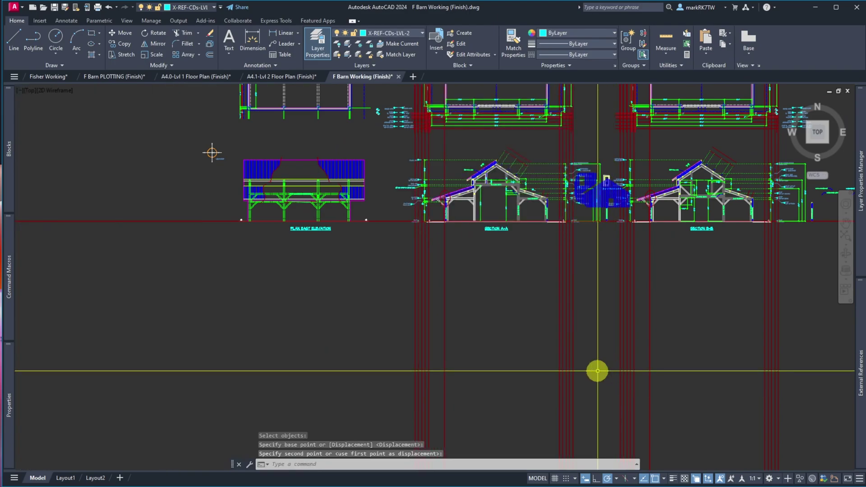
scroll(515, 339, down, 2)
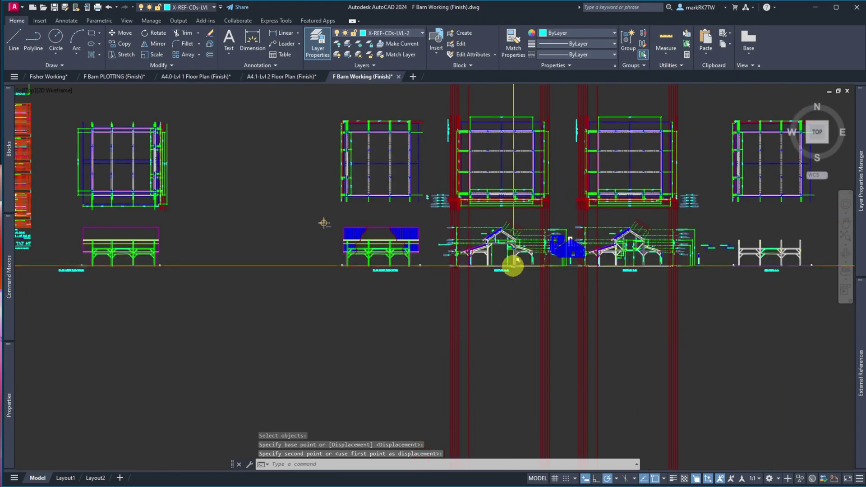
scroll(501, 274, up, 5)
scroll(677, 298, down, 6)
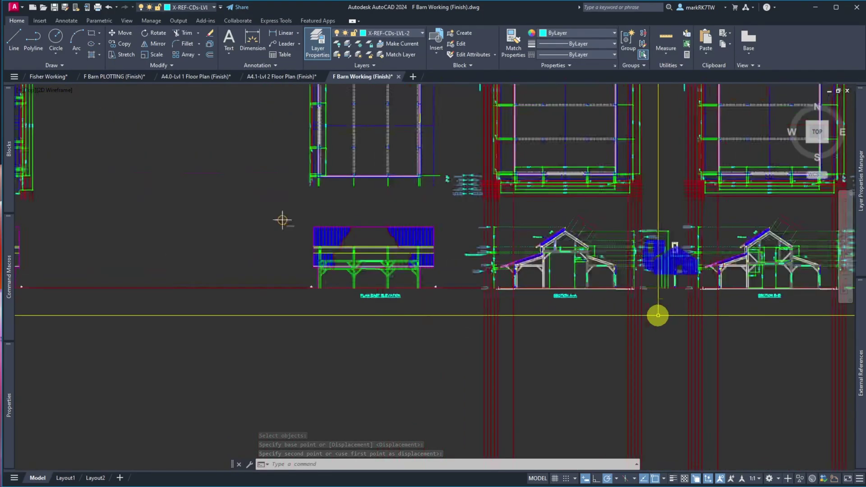
scroll(644, 321, up, 2)
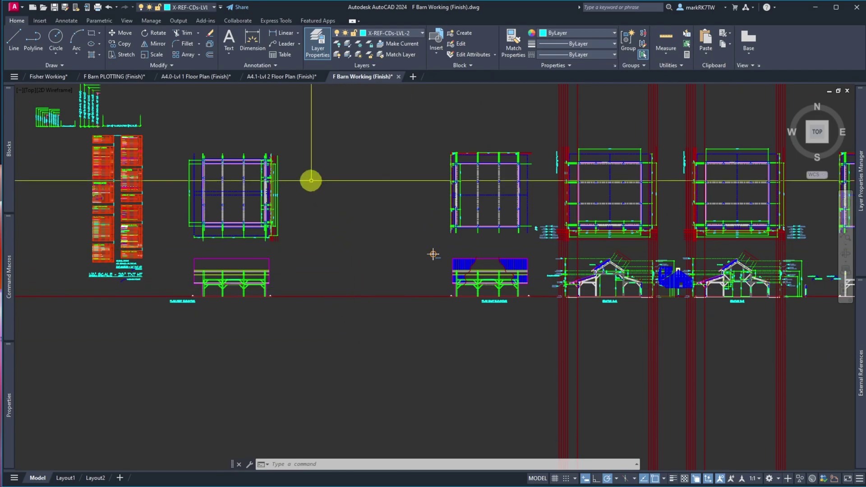
scroll(547, 226, down, 1)
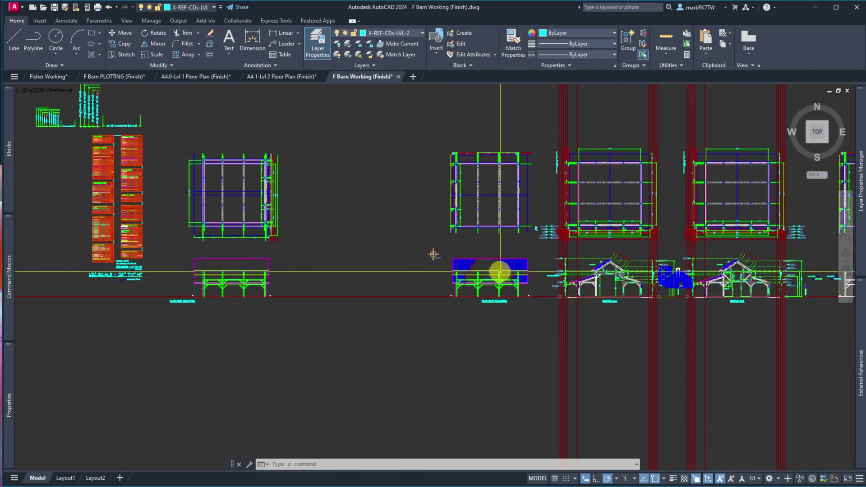
- Move Sections A-A, B-B and the easternmost section with their plans and construction lines horizontally east, excluding the level markers southwest of Section A-A's plan
scroll(325, 282, down, 4)
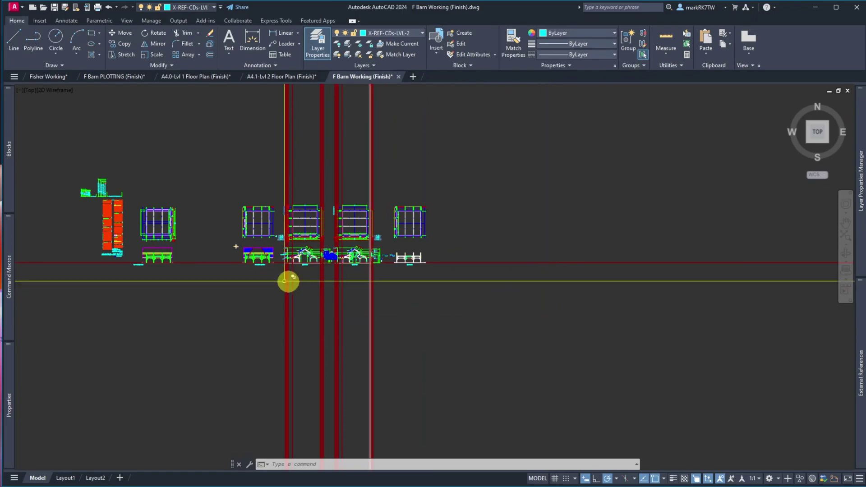
scroll(289, 279, up, 3)
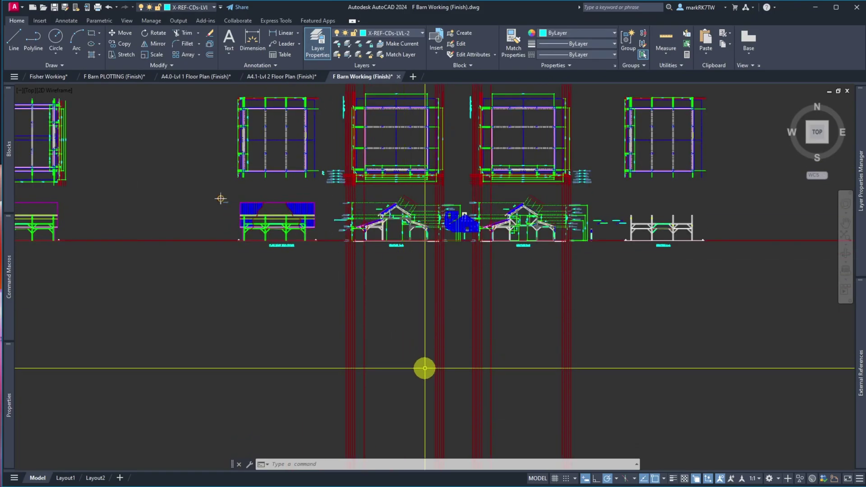
scroll(423, 366, down, 2)
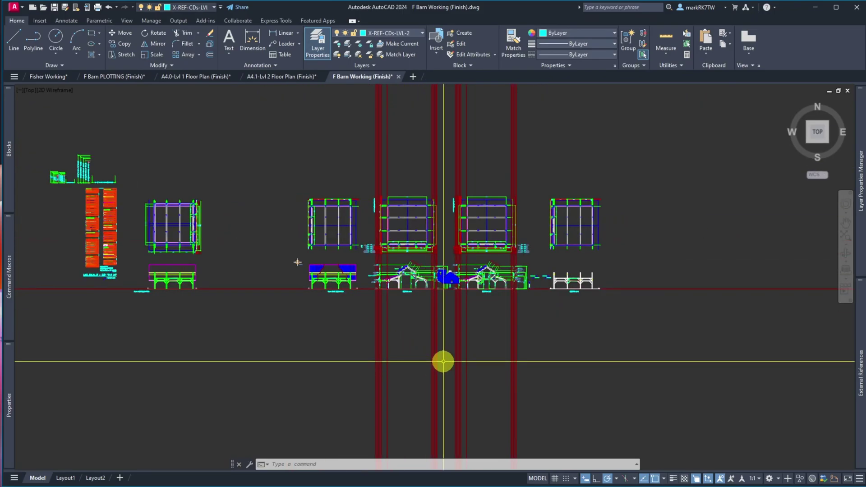
text(m)
key(Return)
click(366, 157)
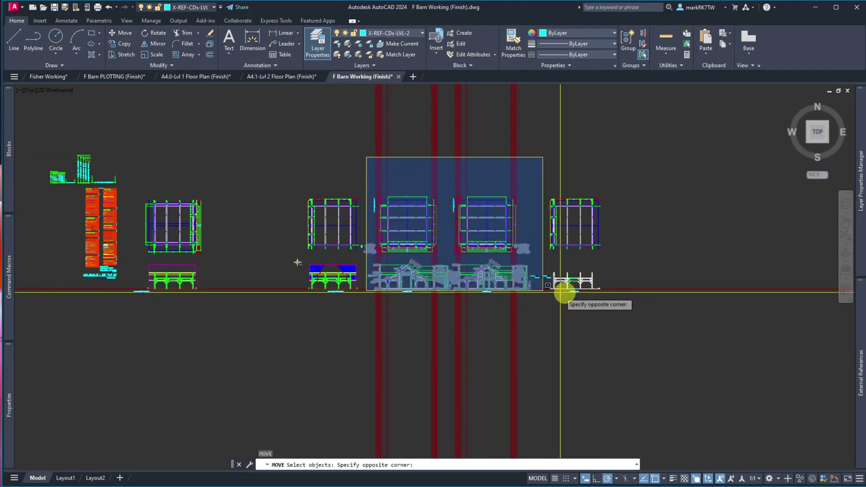
click(629, 304)
scroll(361, 257, up, 5)
shift+click(433, 220)
shift+click(382, 139)
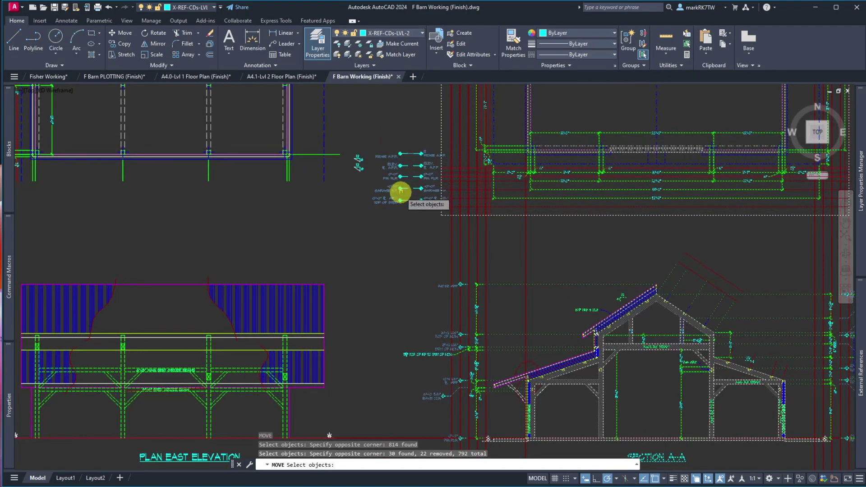
scroll(545, 244, down, 5)
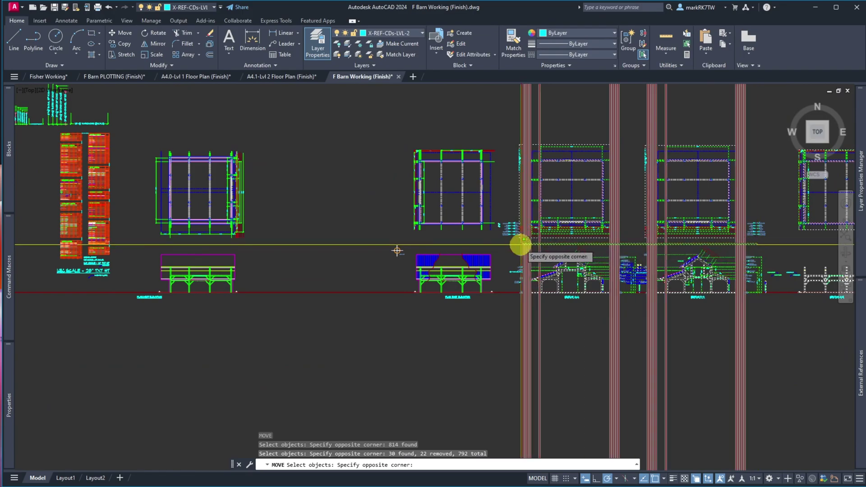
click(520, 246)
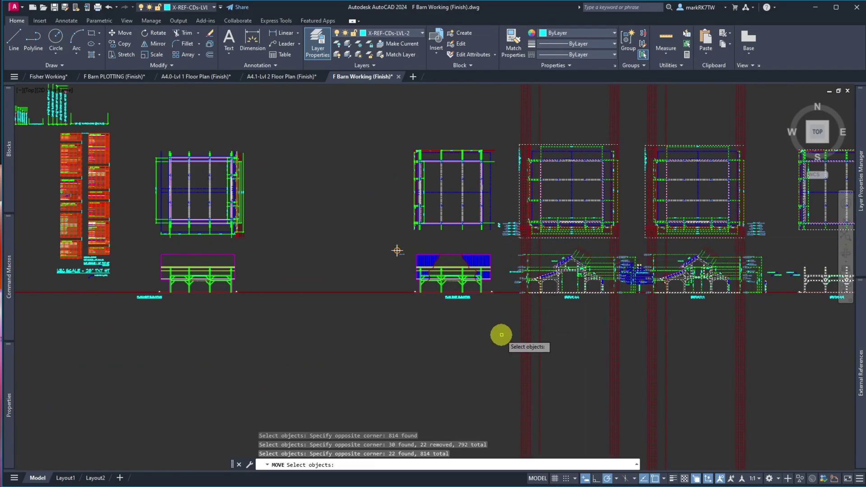
scroll(501, 334, down, 4)
scroll(500, 352, up, 4)
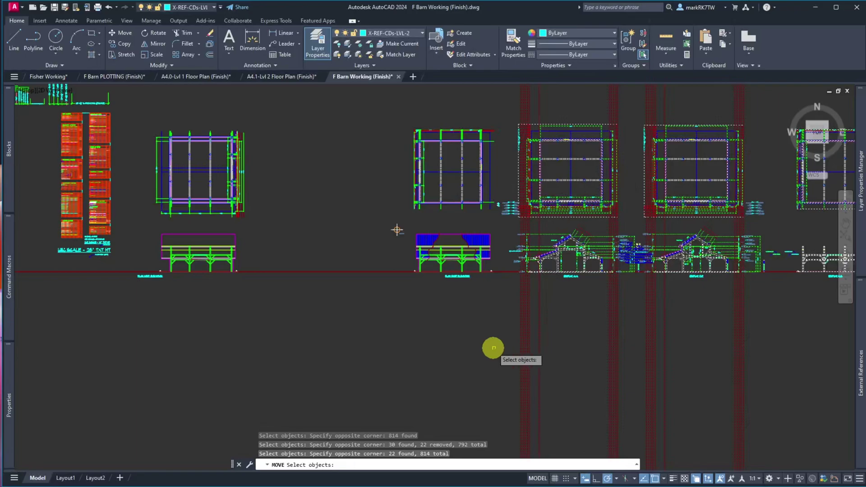
key(Return)
click(371, 338)
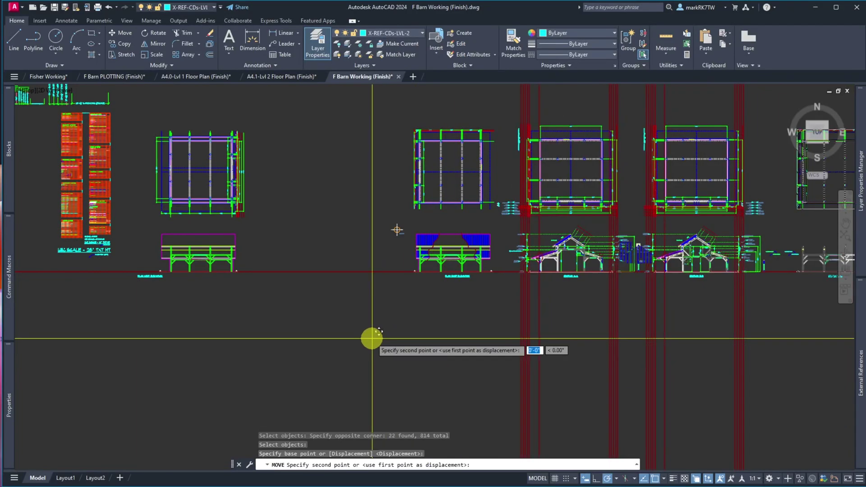
click(495, 339)
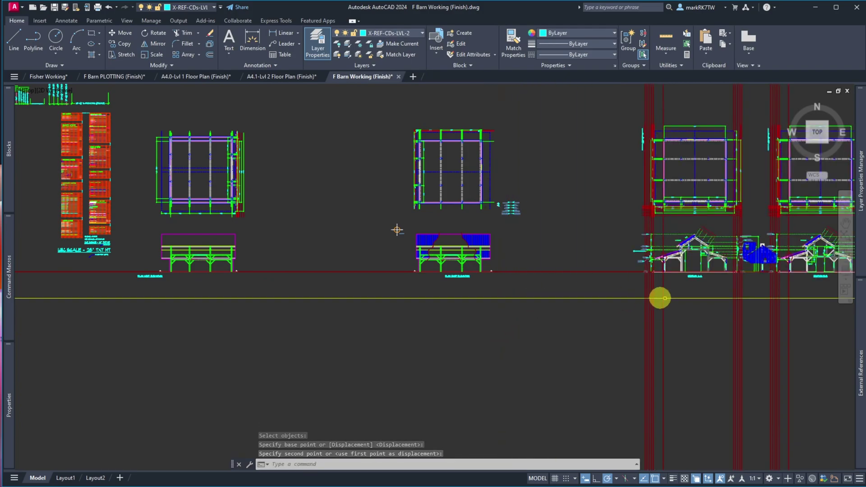
- Copy Section A-A, its floor plan and vertical construction lines about 269' horizontally west, between the two east-side barn elevations
scroll(715, 283, up, 4)
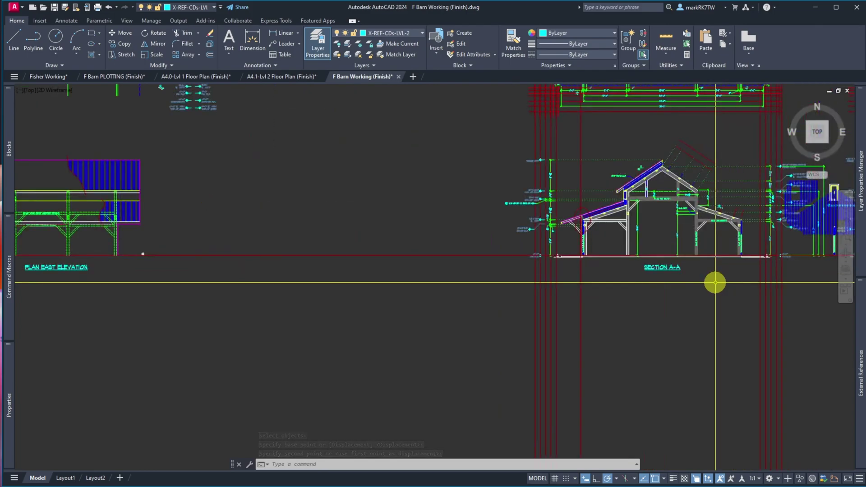
scroll(712, 283, down, 6)
scroll(710, 283, up, 2)
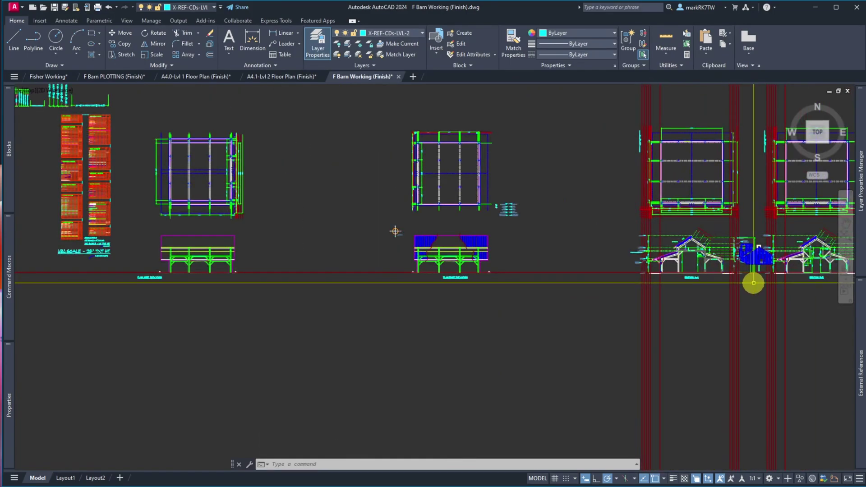
scroll(753, 283, up, 2)
scroll(753, 282, down, 3)
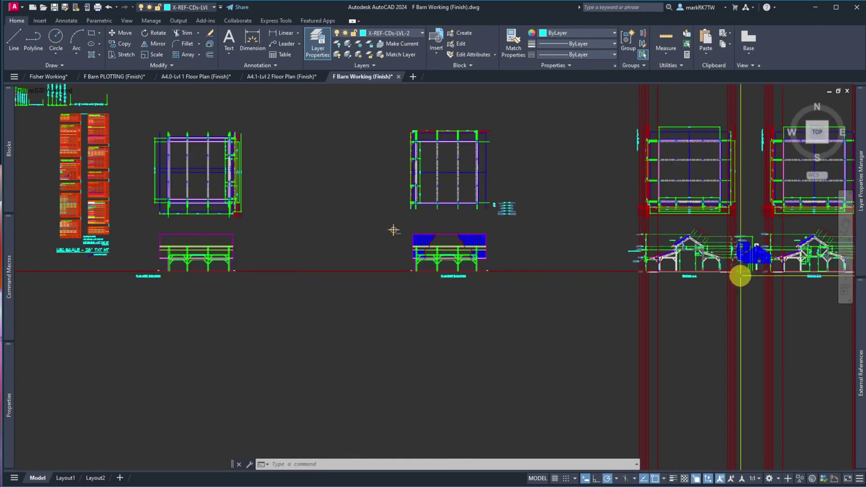
text(co)
key(Return)
click(608, 109)
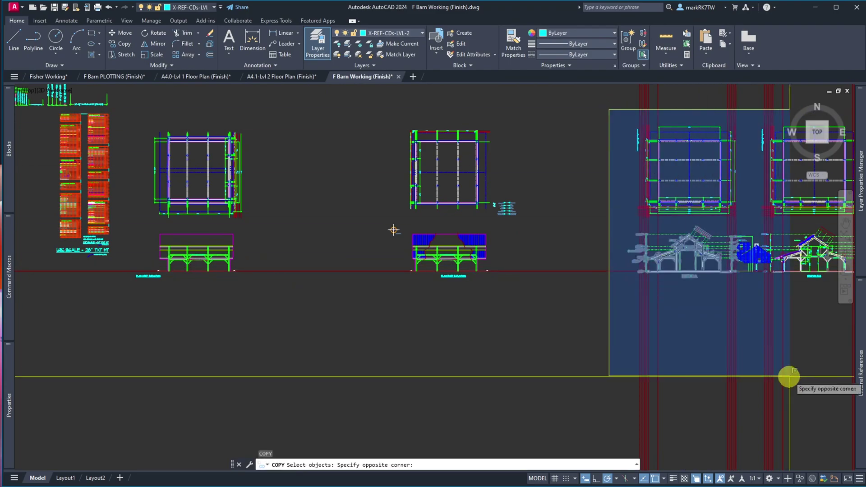
click(751, 361)
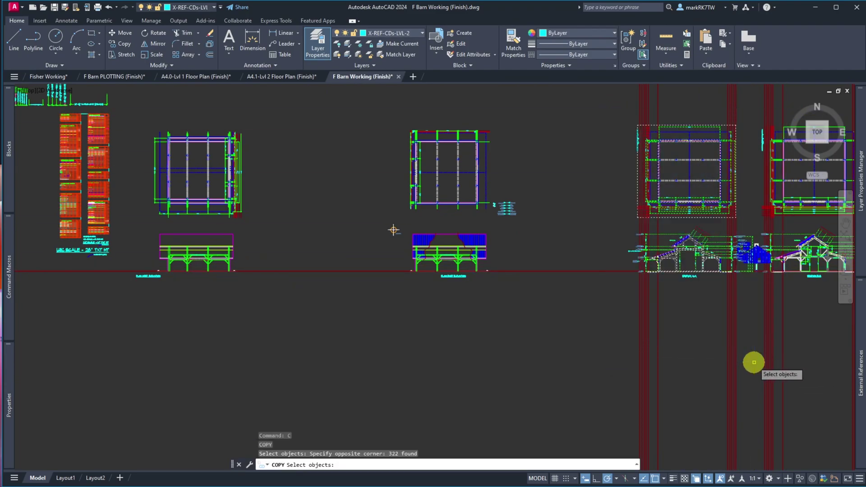
click(751, 229)
click(618, 148)
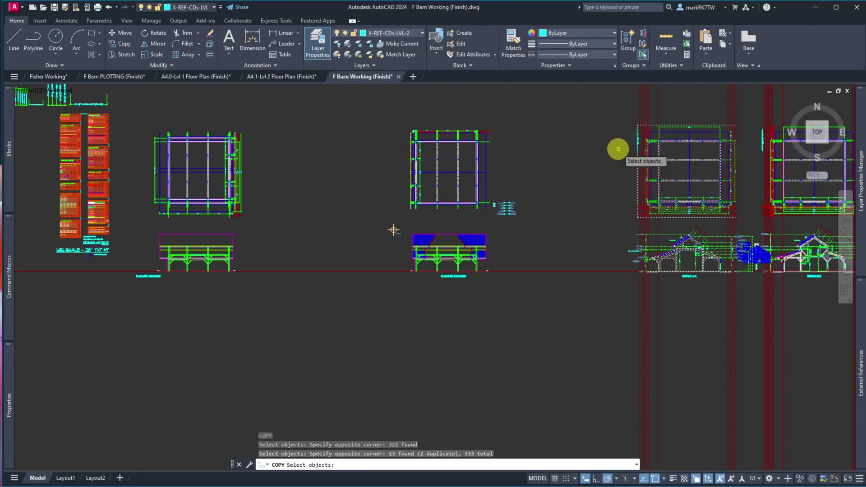
key(Return)
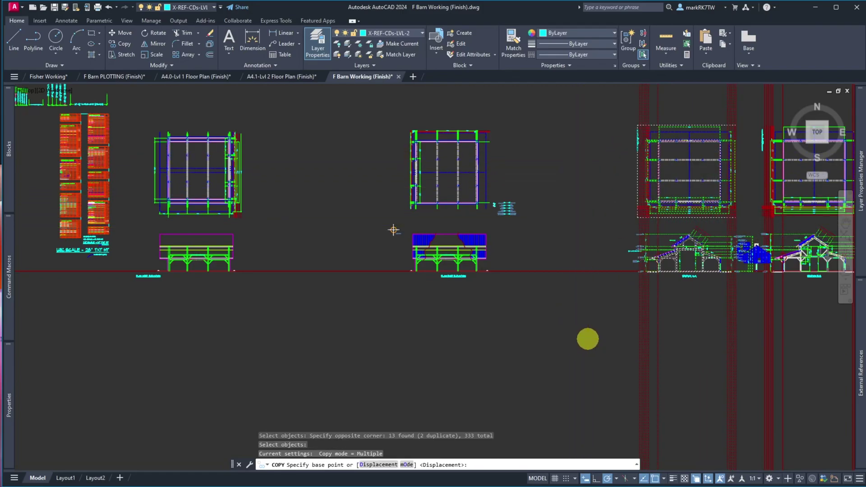
click(587, 339)
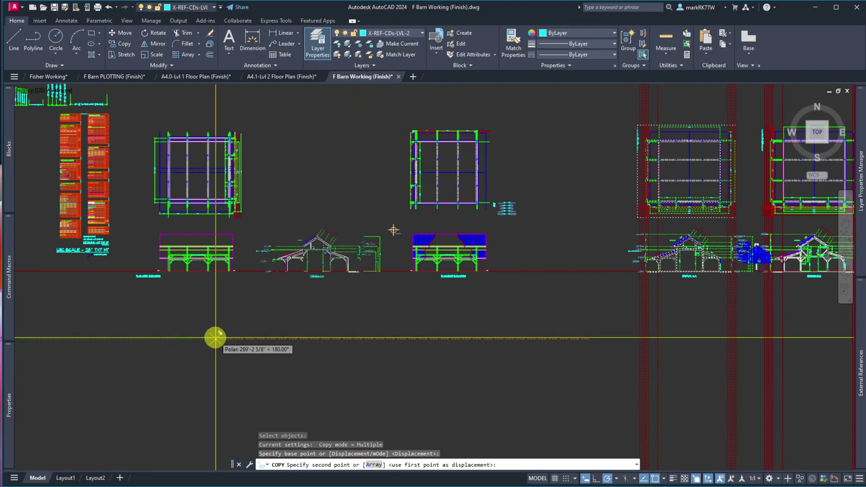
click(214, 338)
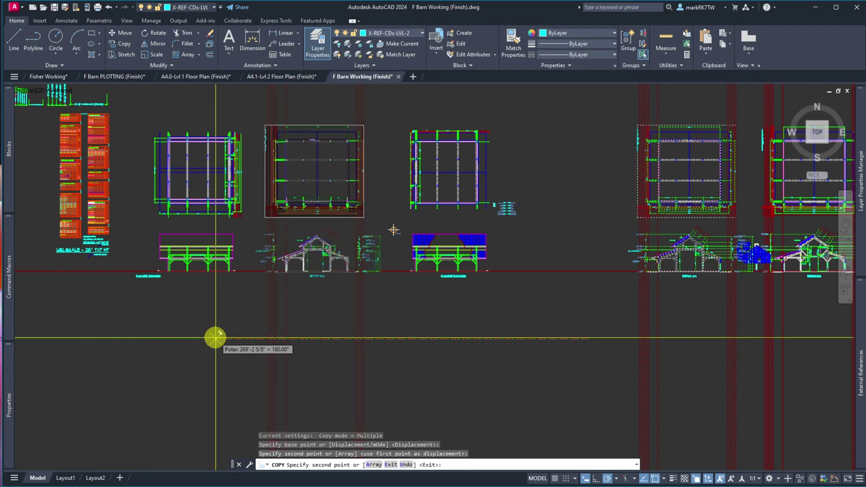
key(Escape)
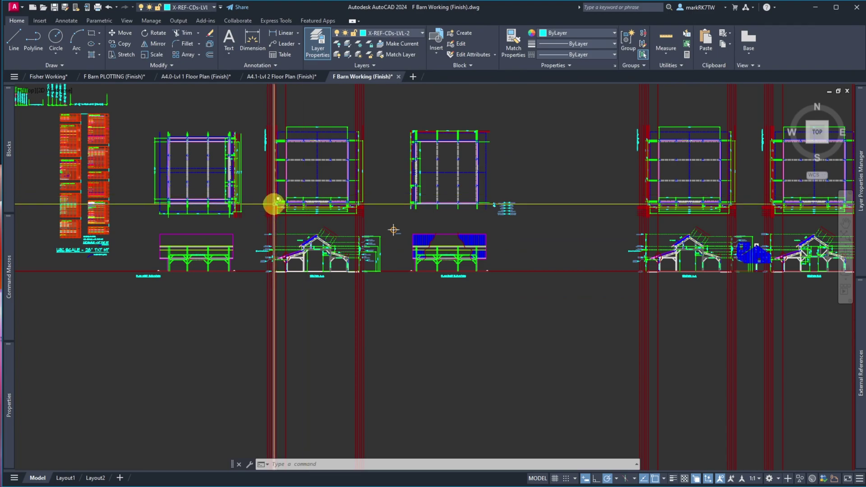
- Examine the copied floor plan's dimensions and the west eave, bracket and wall detail of the copied Section A-A
scroll(276, 201, up, 5)
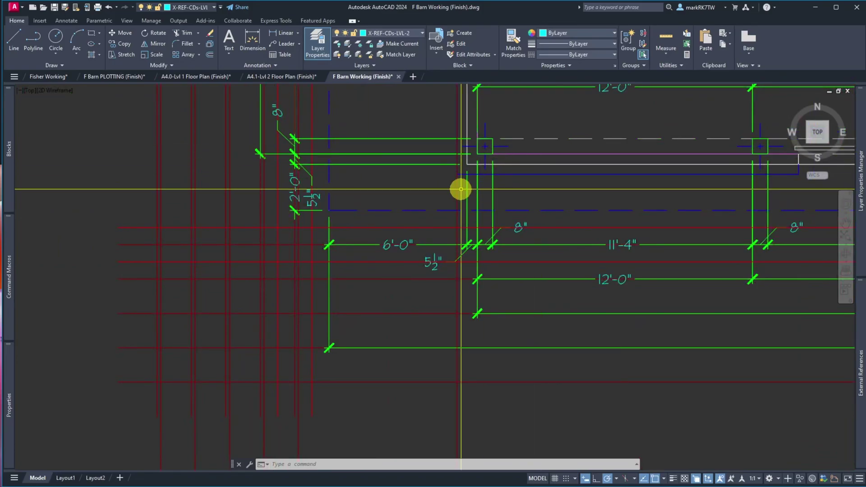
scroll(402, 176, down, 5)
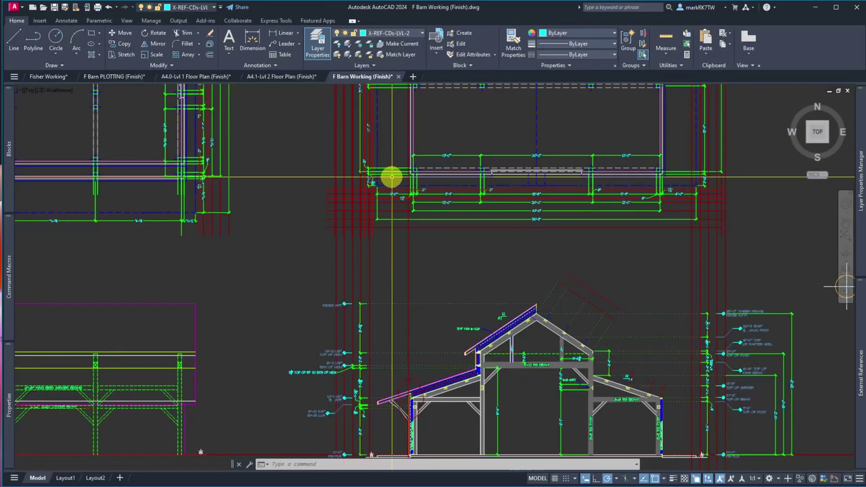
scroll(400, 428, up, 8)
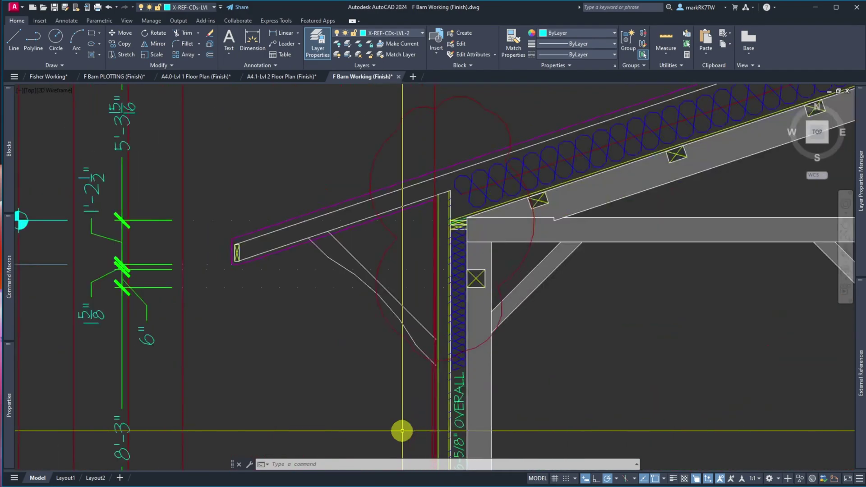
scroll(429, 266, up, 3)
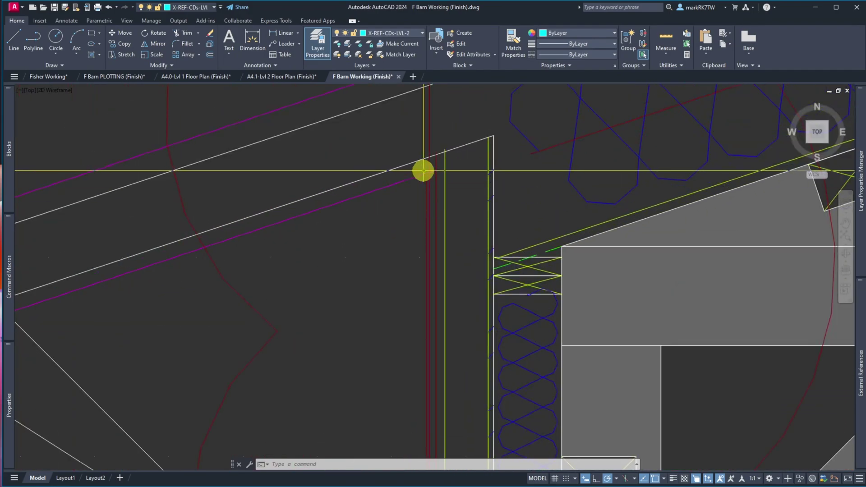
scroll(401, 218, down, 3)
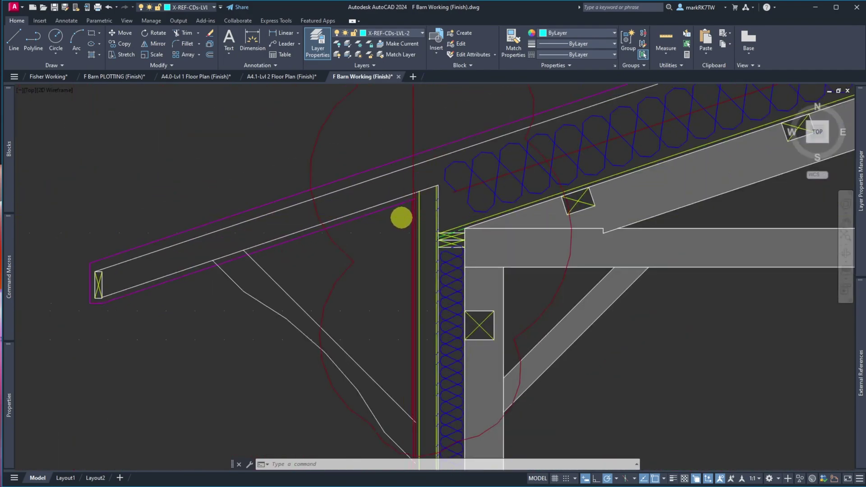
scroll(402, 218, down, 8)
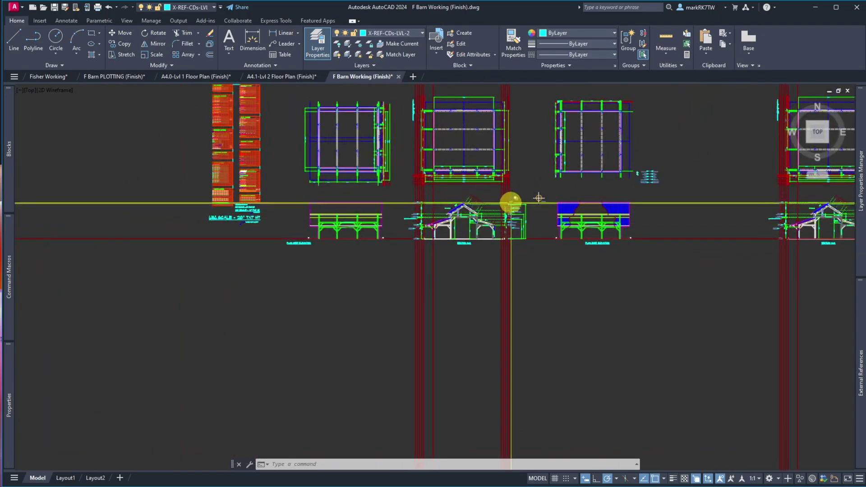
scroll(489, 230, up, 4)
scroll(489, 230, down, 5)
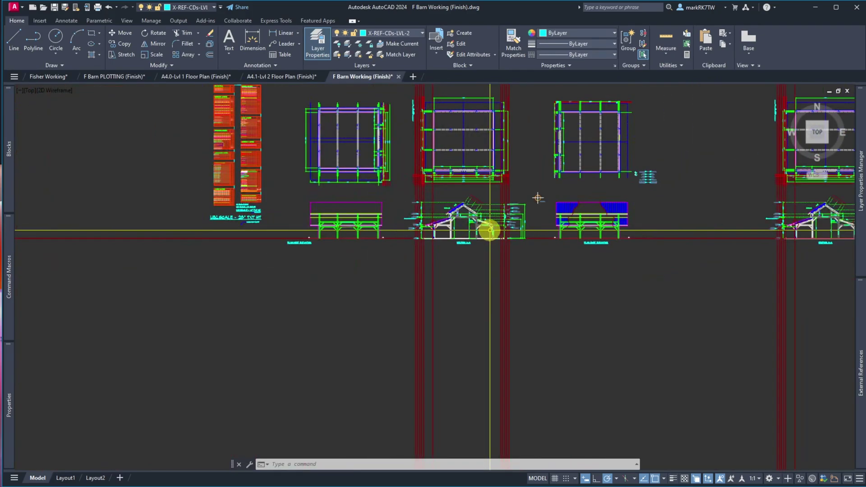
scroll(425, 242, down, 2)
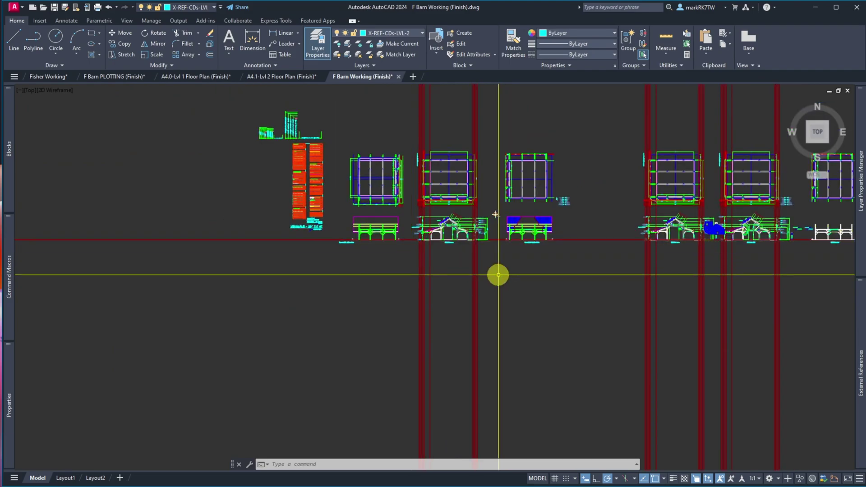
- Try moving the copied Section A-A, its floor plan and construction lines about 175' east beside the original Section A-A, and undo the move
text(m)
key(Return)
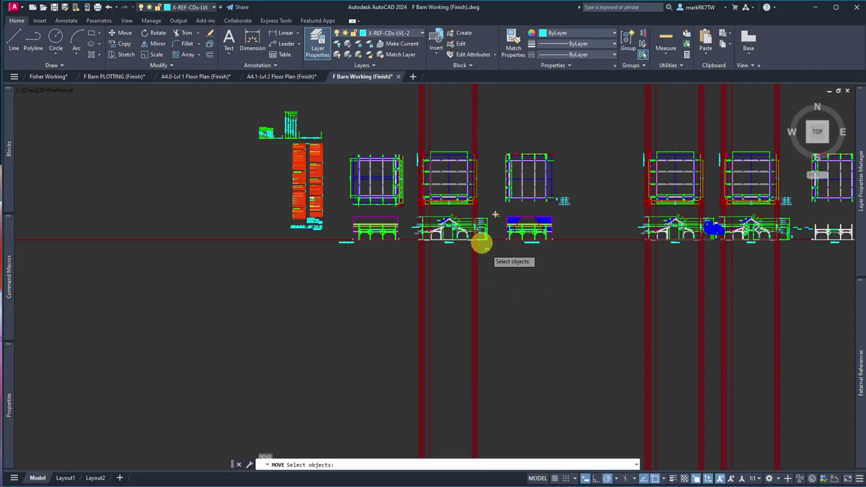
click(407, 130)
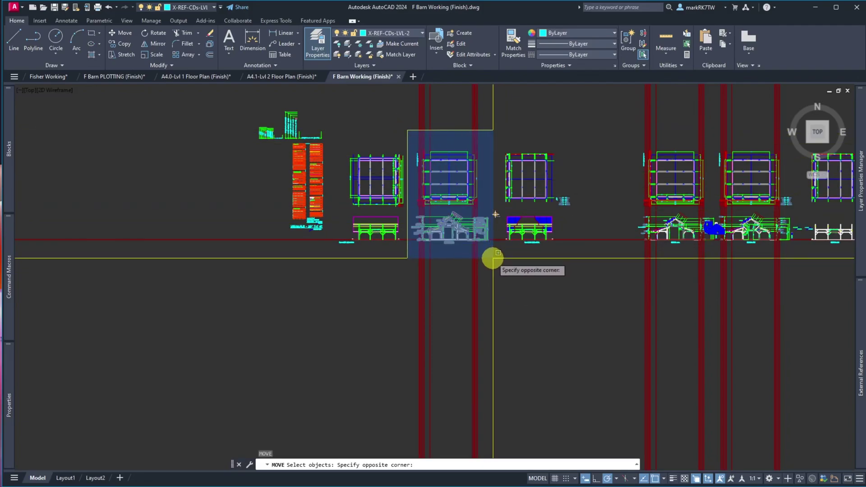
click(493, 254)
click(492, 267)
click(389, 292)
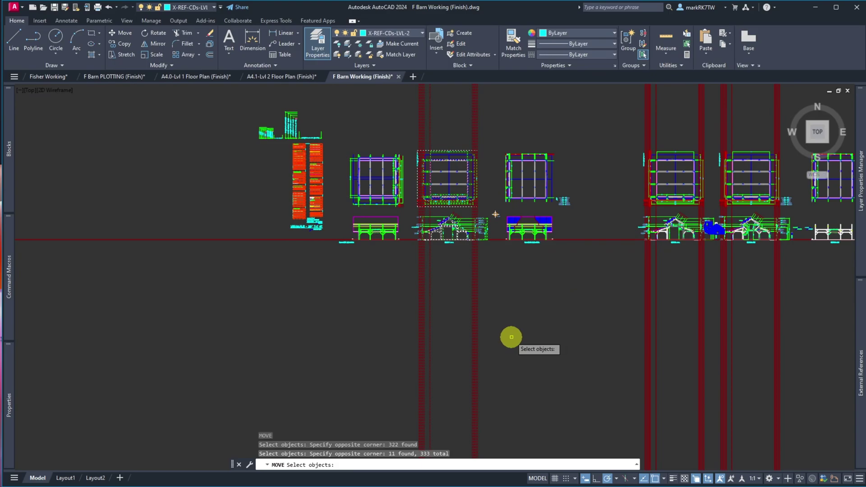
key(Return)
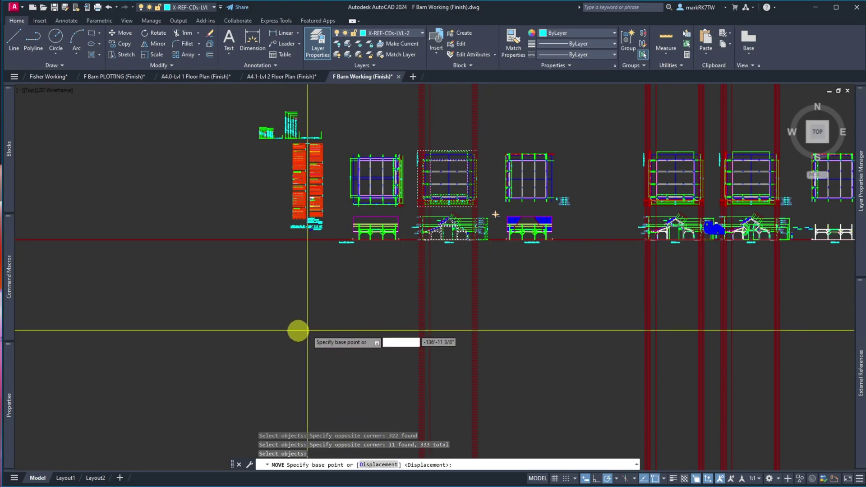
click(143, 334)
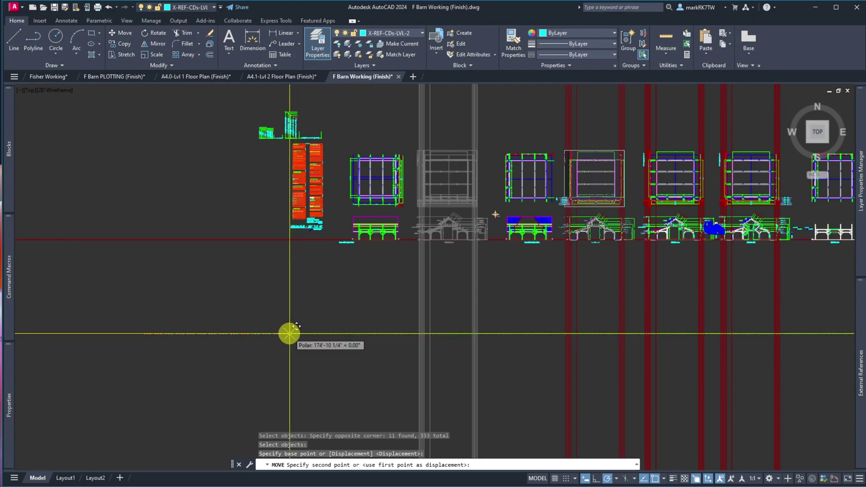
click(289, 333)
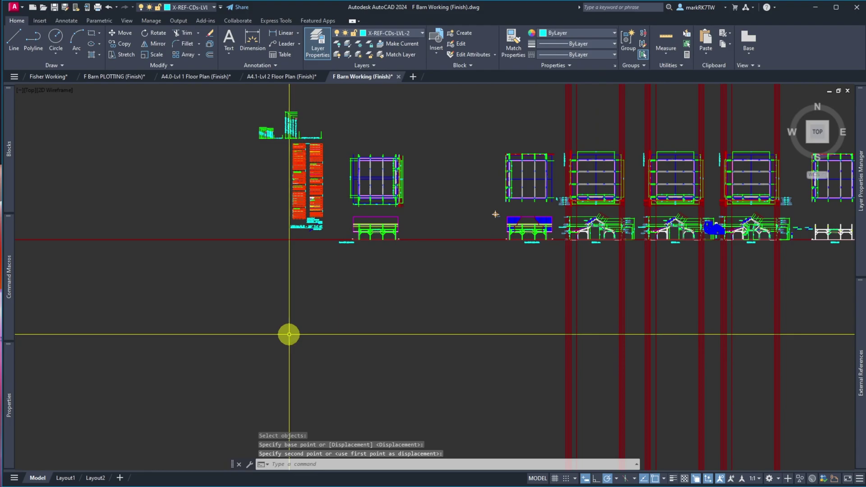
text(u)
key(Return)
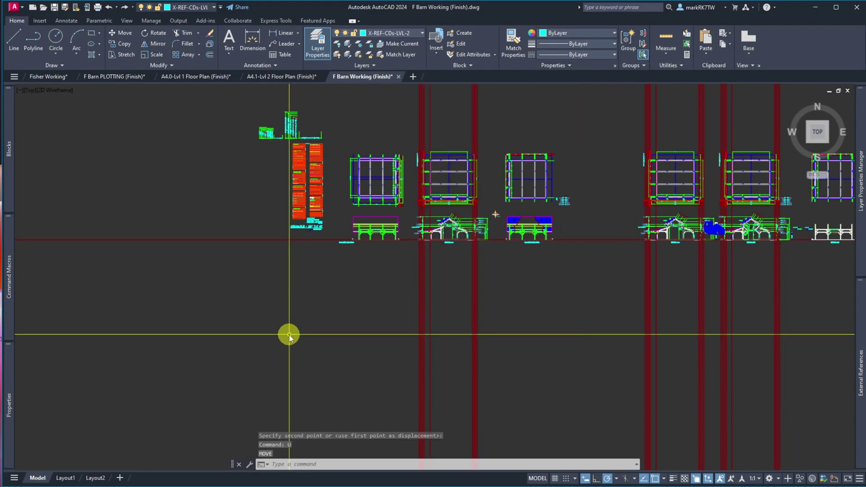
text(v)
key(Return)
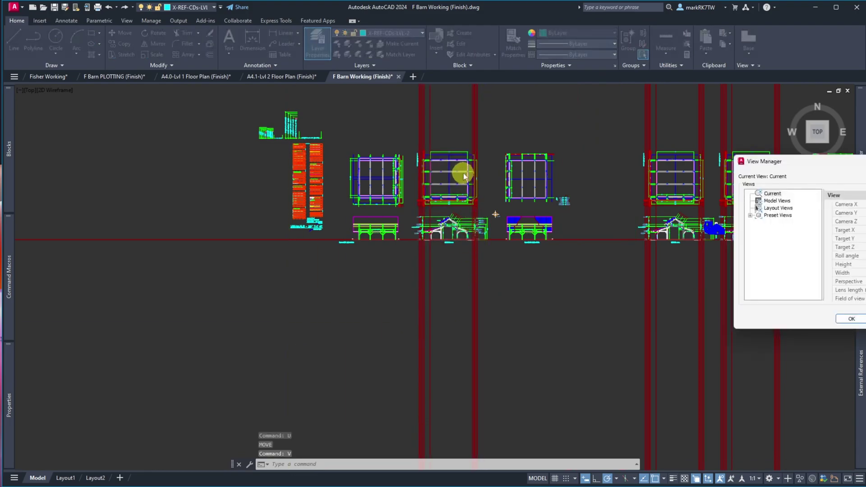
key(Escape)
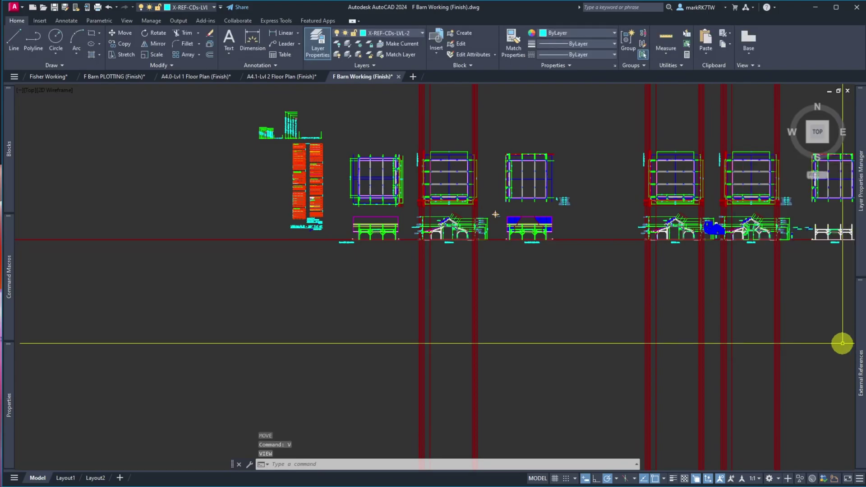
- Copy the floor plan of the western Section A-A about 187' horizontally east, between the Plan East Elevation's plan and the eastern Section A-A plan
text(co)
key(Return)
click(447, 185)
key(Return)
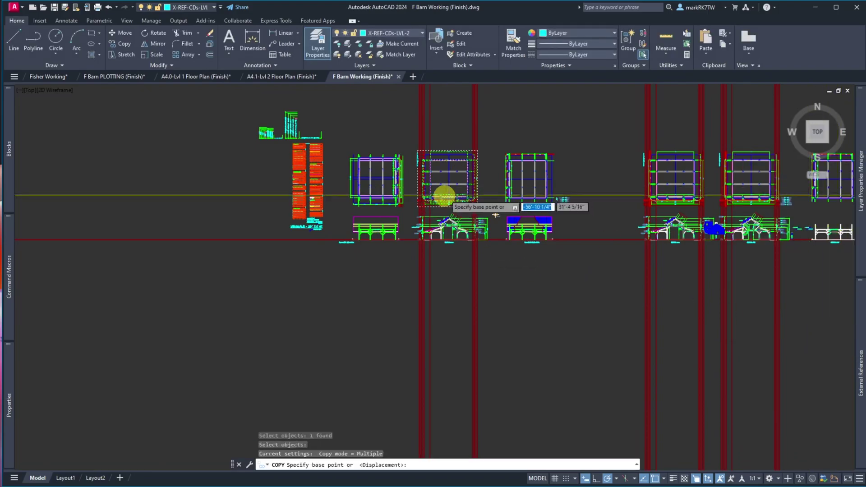
click(170, 343)
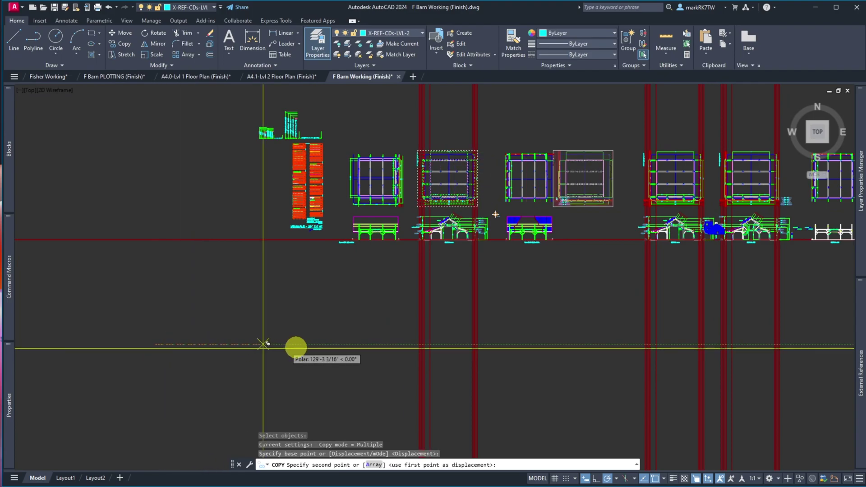
click(312, 347)
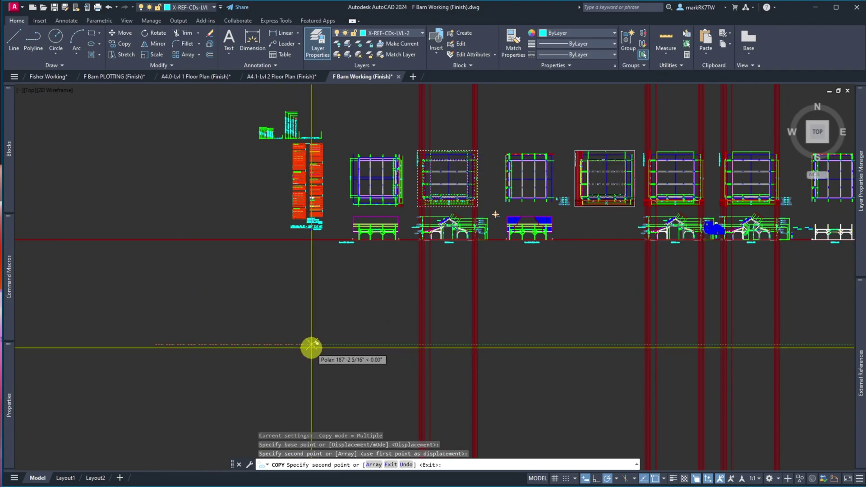
key(Escape)
- Rotate the newly copied floor plan 180 degrees about a point on its dashed vertical centerline
scroll(616, 175, up, 6)
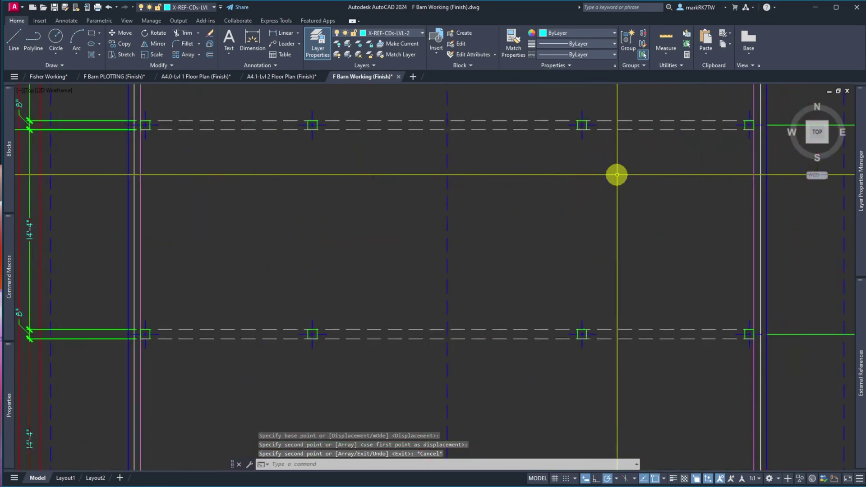
text(ro)
key(Return)
click(590, 207)
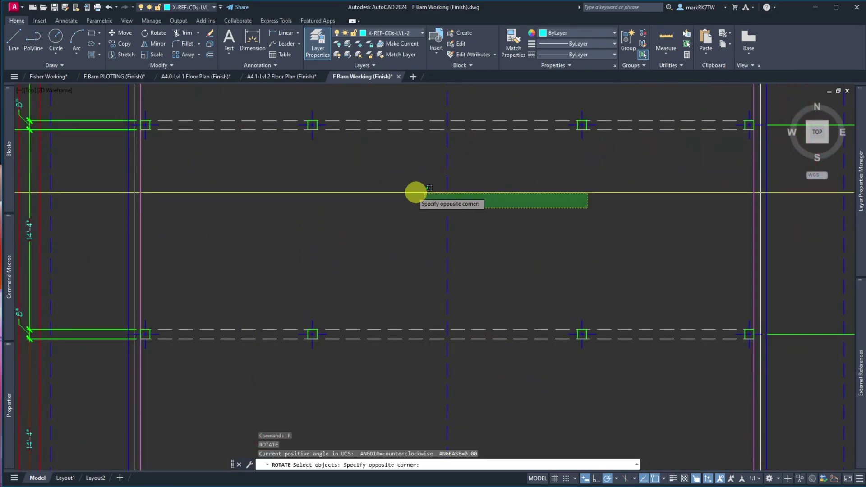
click(410, 192)
key(Return)
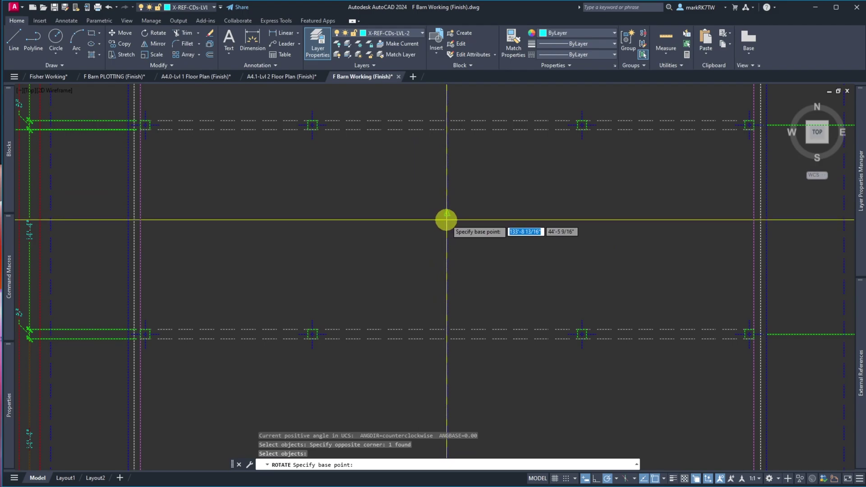
click(447, 220)
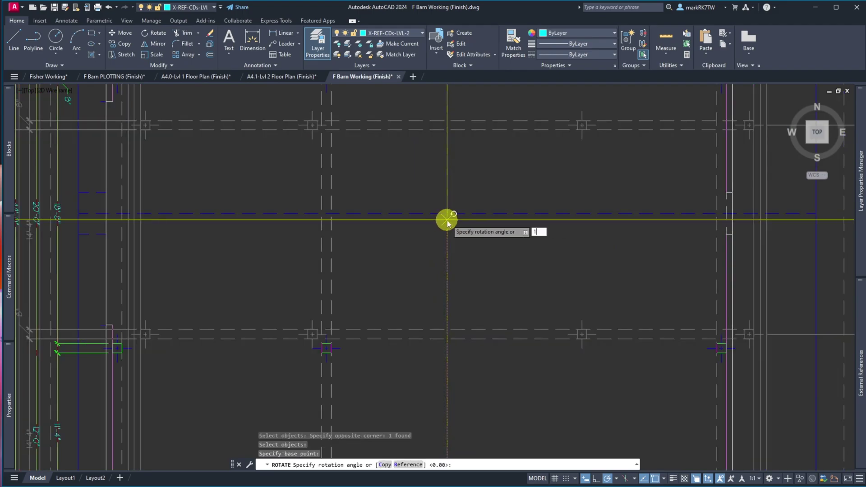
text(180)
key(Return)
scroll(446, 220, down, 5)
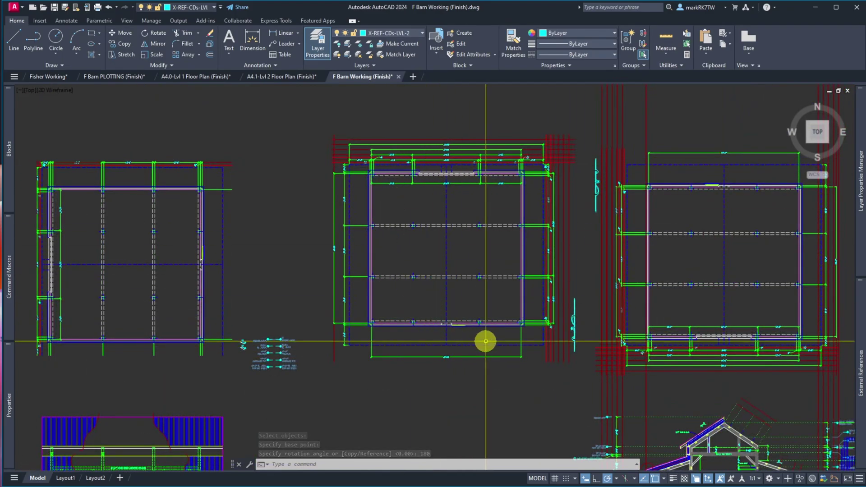
- Move the whole row of floor plans vertically south, from above to below the elevations and sections
scroll(483, 263, down, 2)
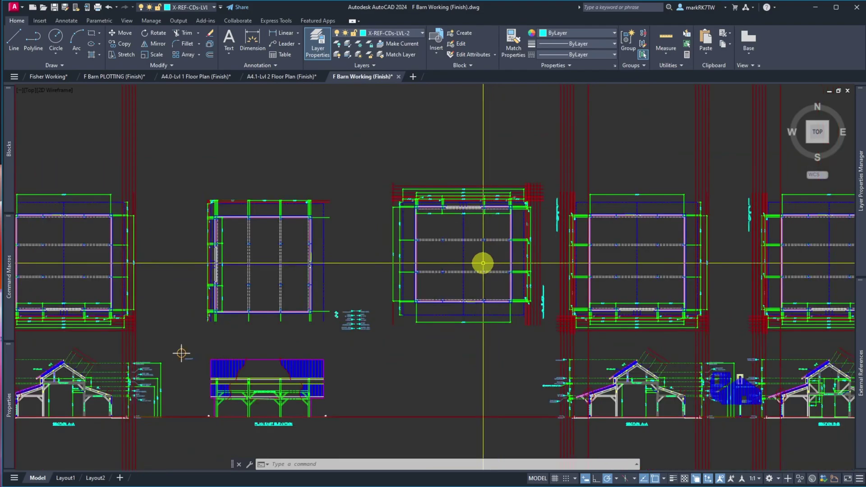
scroll(539, 325, up, 4)
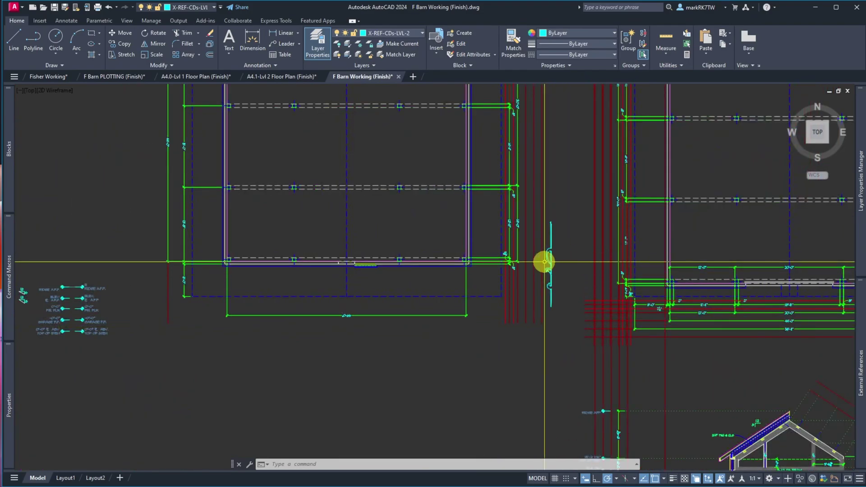
scroll(420, 251, down, 4)
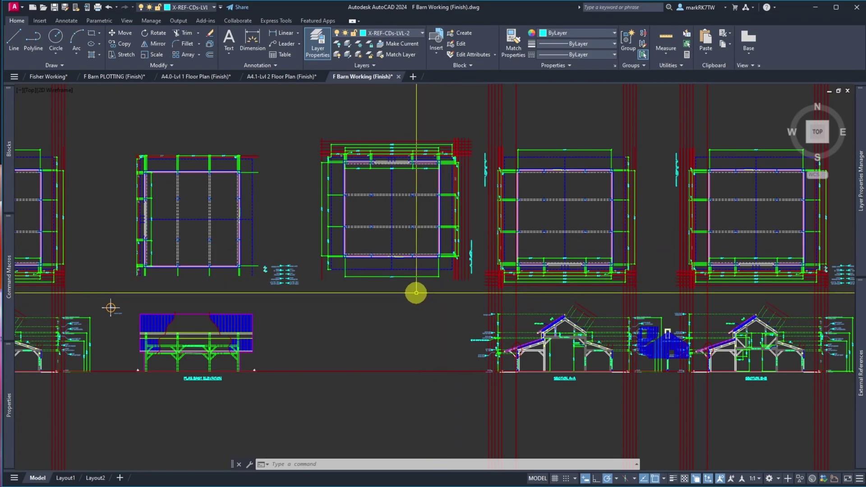
scroll(417, 286, down, 2)
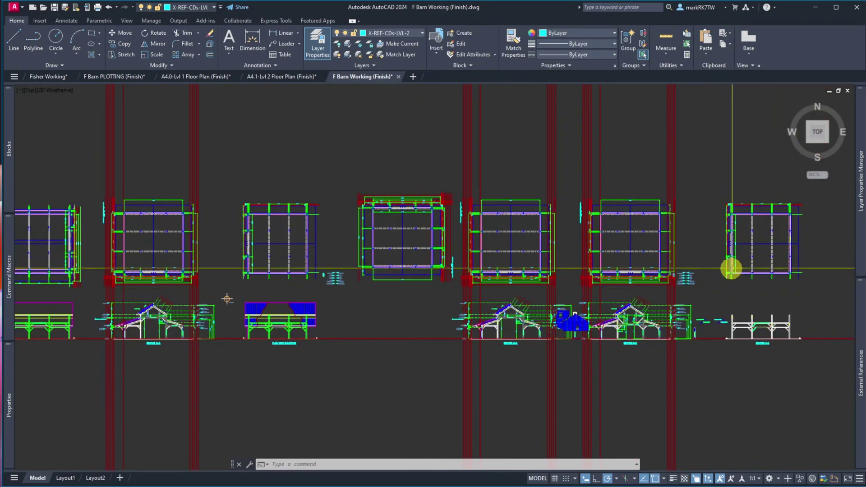
scroll(574, 244, down, 4)
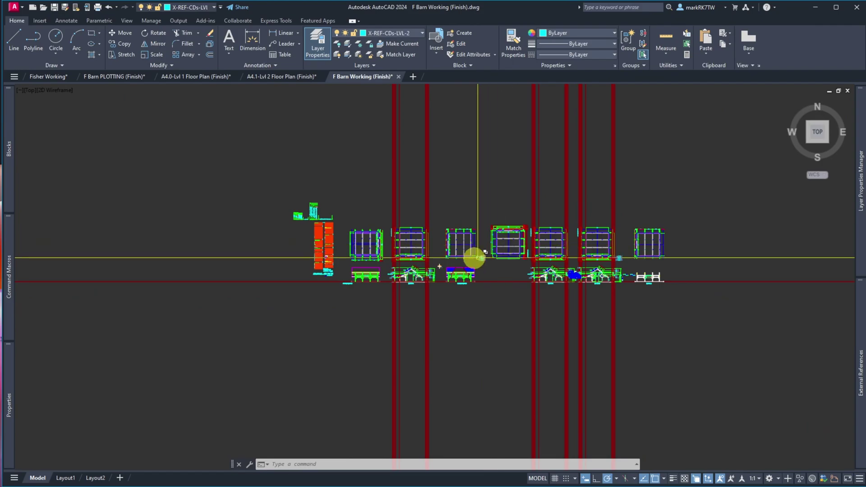
text(m)
key(Return)
click(676, 257)
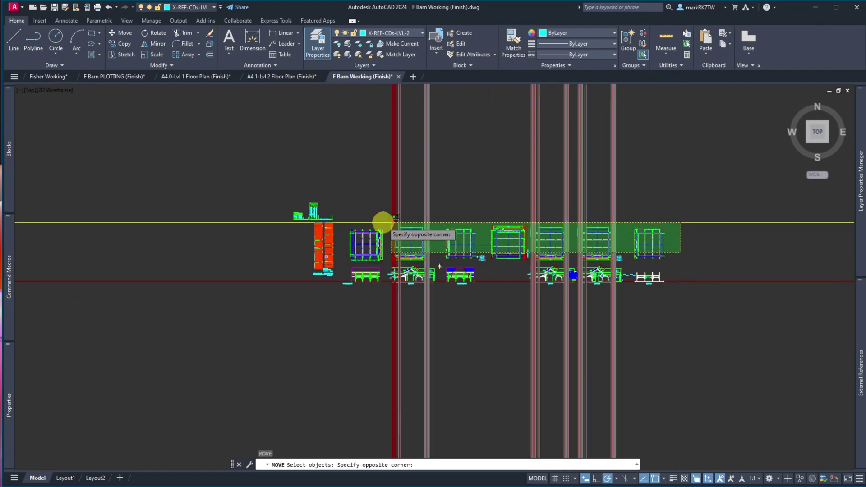
click(347, 221)
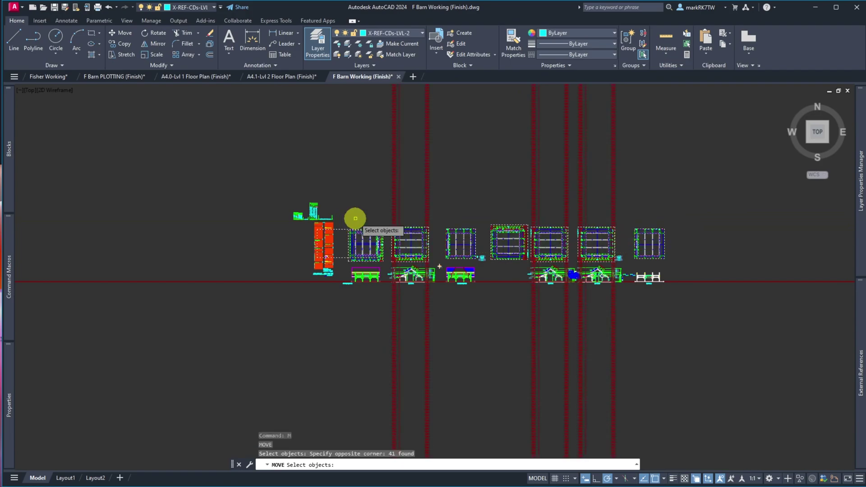
key(Return)
click(737, 219)
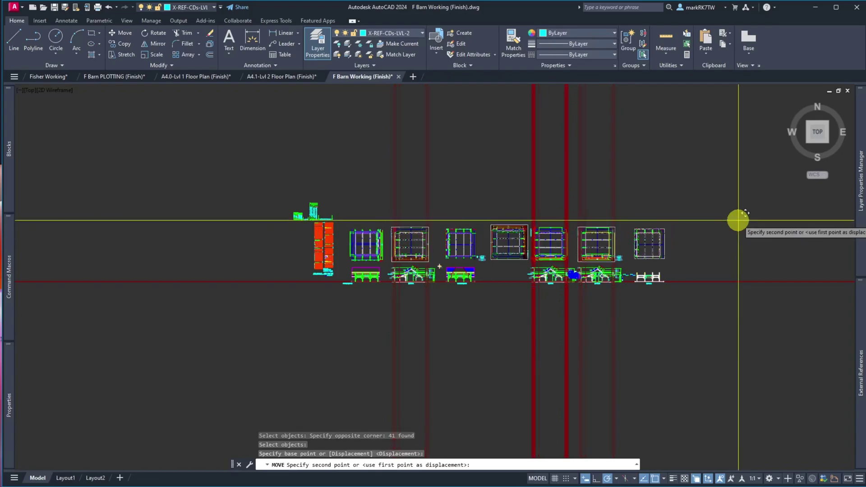
click(737, 284)
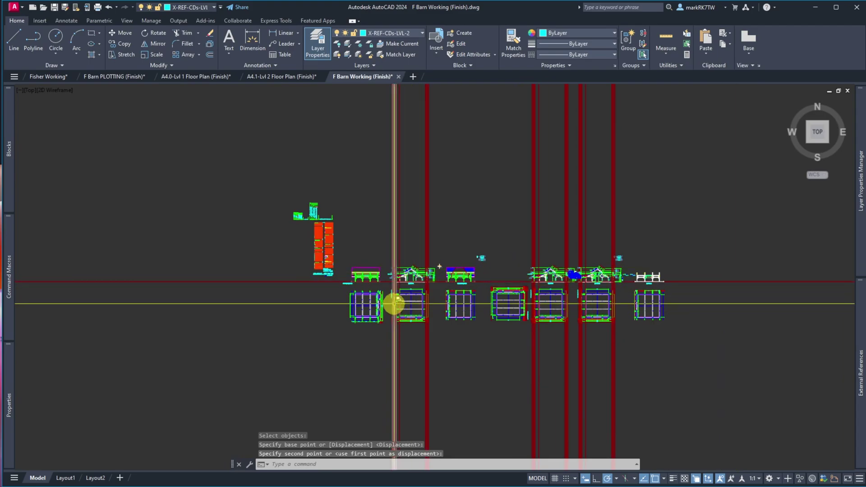
- Move the PLAN WEST ELEVATION title horizontally east so it sits beneath the middle of its elevation
scroll(381, 294, up, 5)
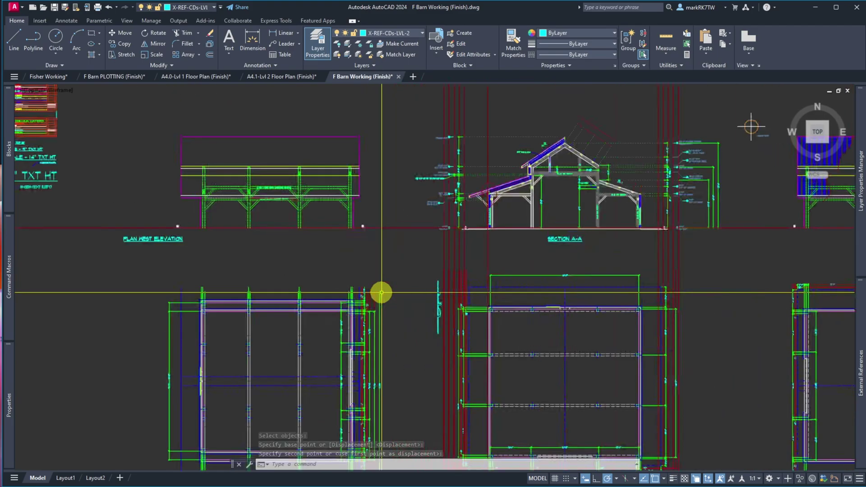
scroll(194, 248, up, 2)
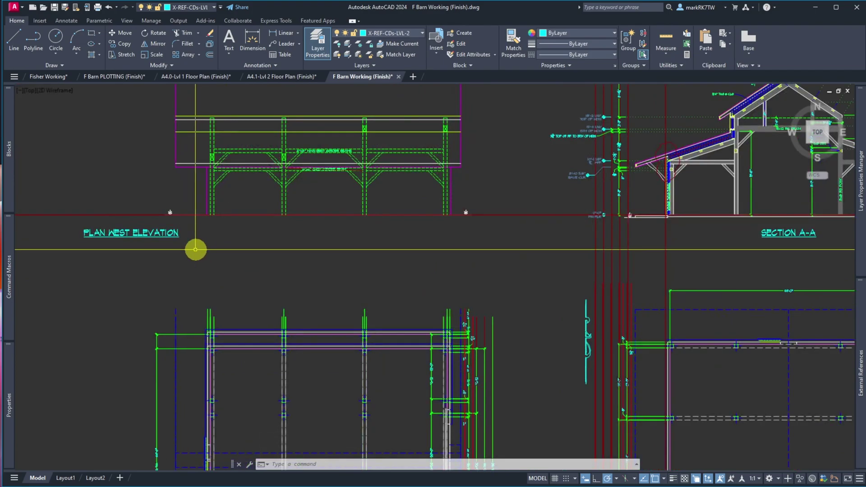
text(m)
key(Return)
click(199, 250)
click(159, 224)
key(Return)
click(143, 247)
click(329, 246)
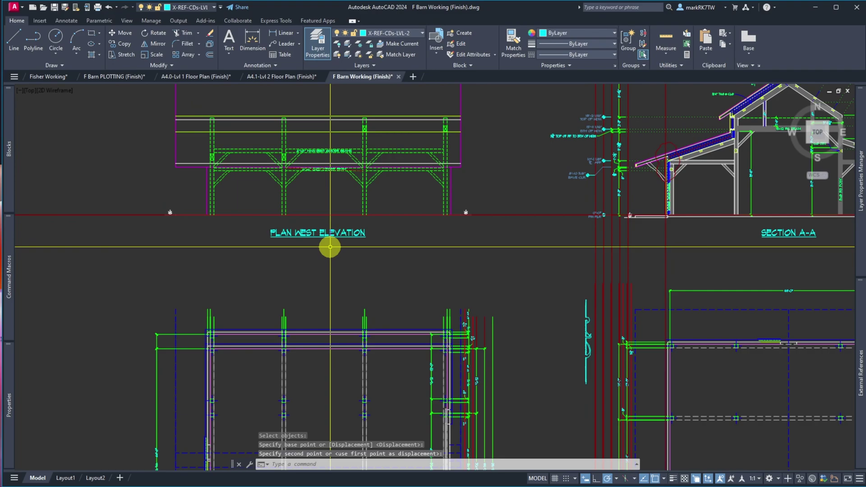
- Set the PLAN WEST ELEVATION title's text justification to middle center
click(330, 233)
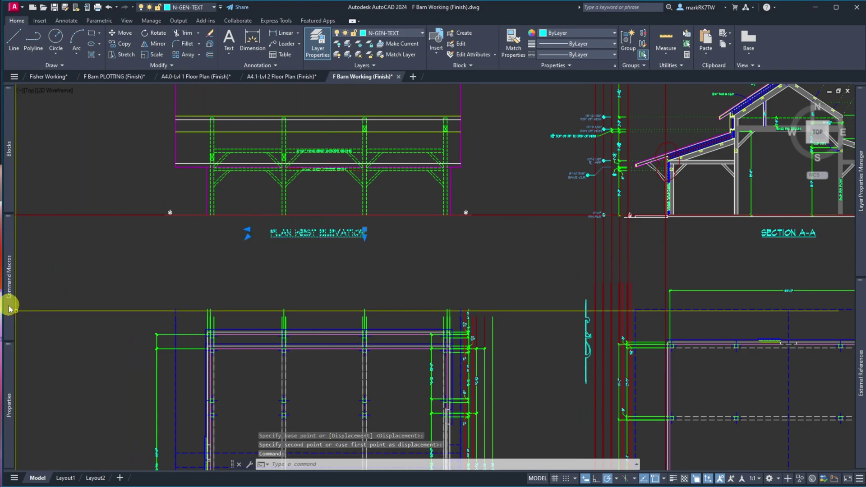
mouse_move(9, 370)
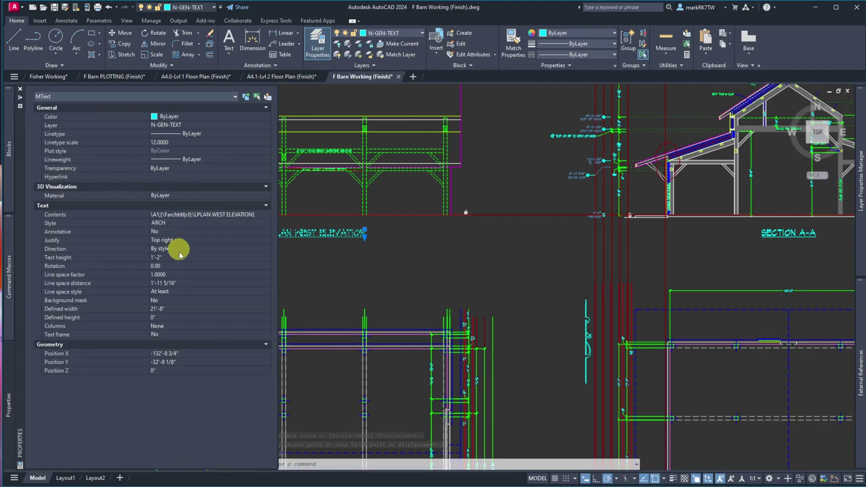
key(Escape)
key(Escape)
mouse_move(9, 276)
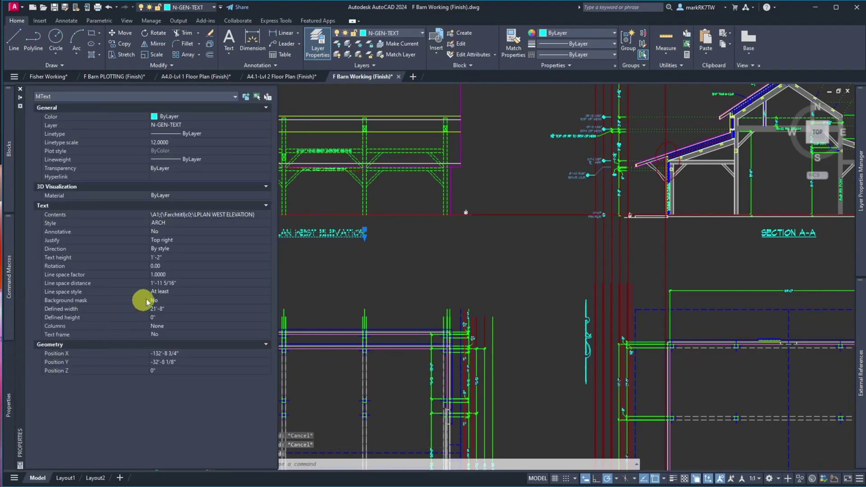
click(176, 241)
click(180, 281)
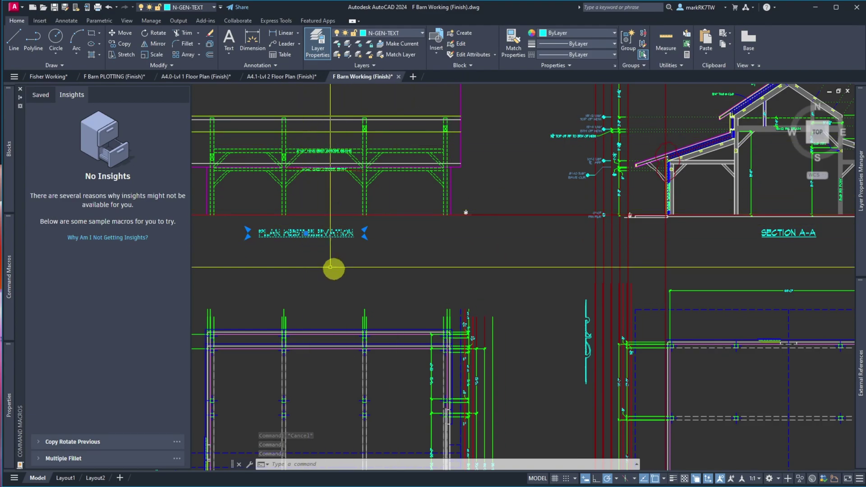
key(Escape)
- Examine the SECTION A-A title's justification and its alignment with the western section and the floor plan below
scroll(356, 274, down, 5)
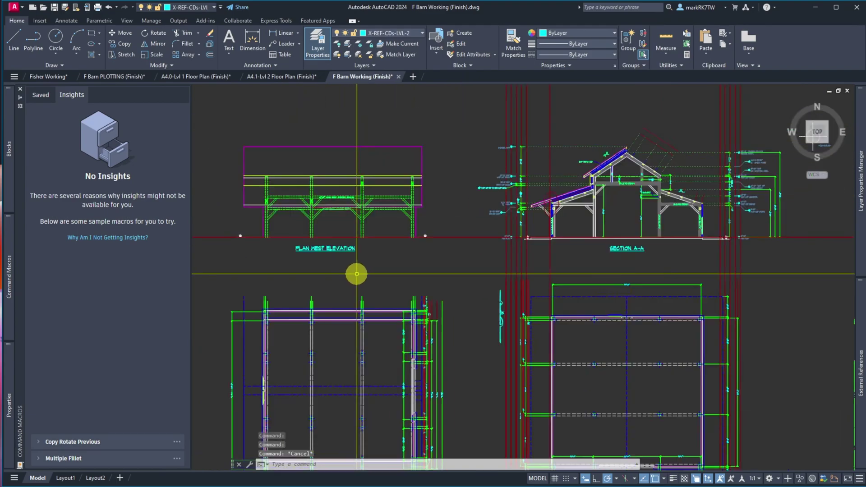
scroll(571, 253, up, 5)
click(474, 261)
click(406, 247)
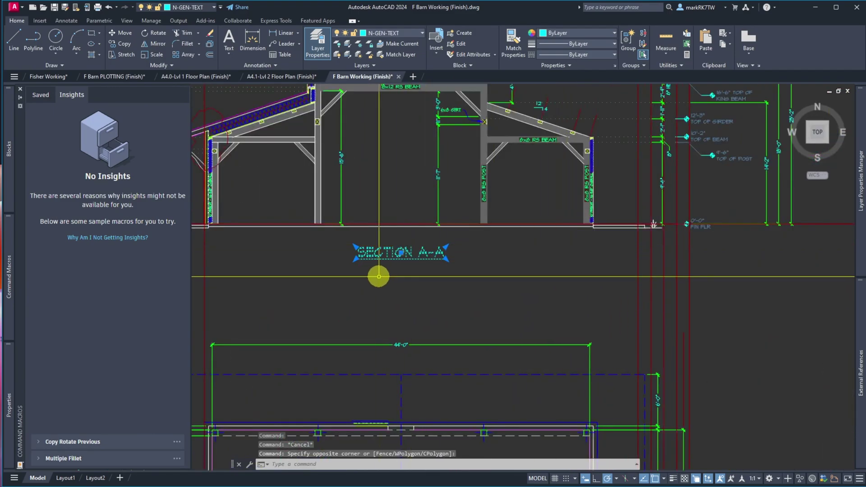
key(Escape)
scroll(370, 271, down, 5)
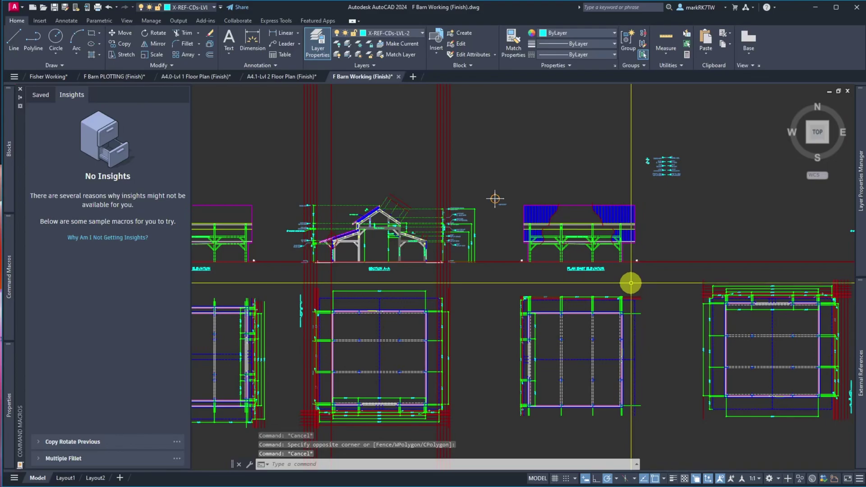
scroll(591, 284, down, 4)
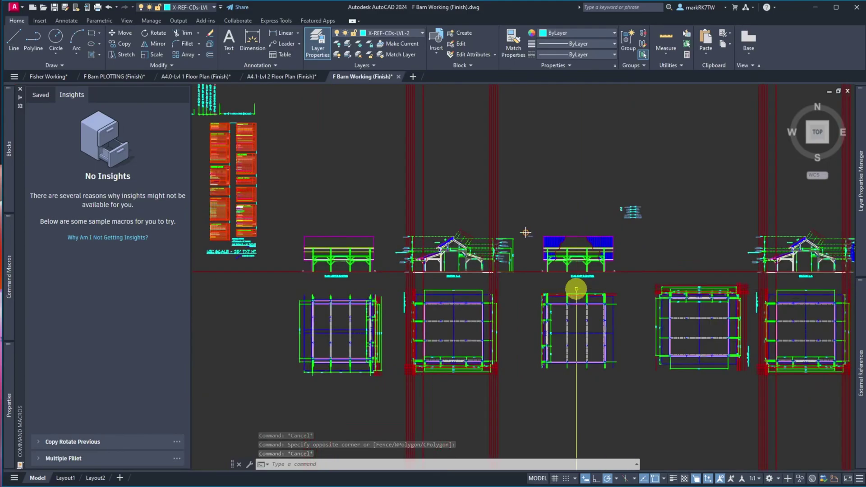
scroll(554, 290, up, 8)
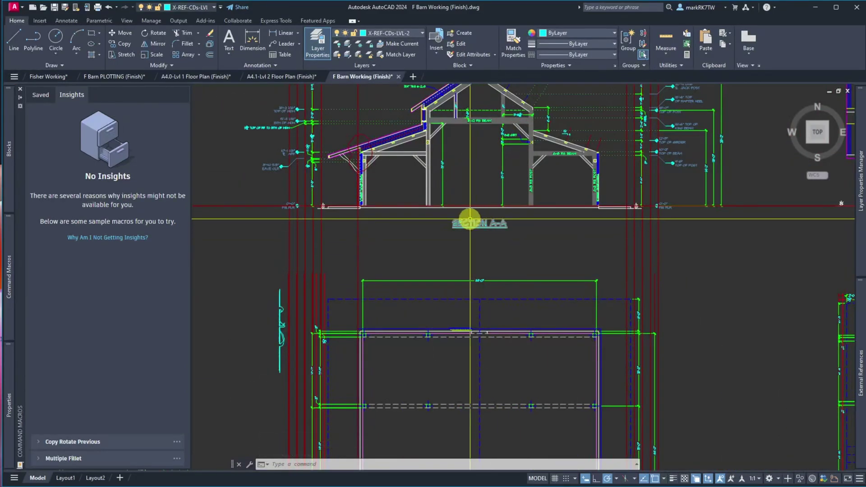
scroll(479, 250, down, 3)
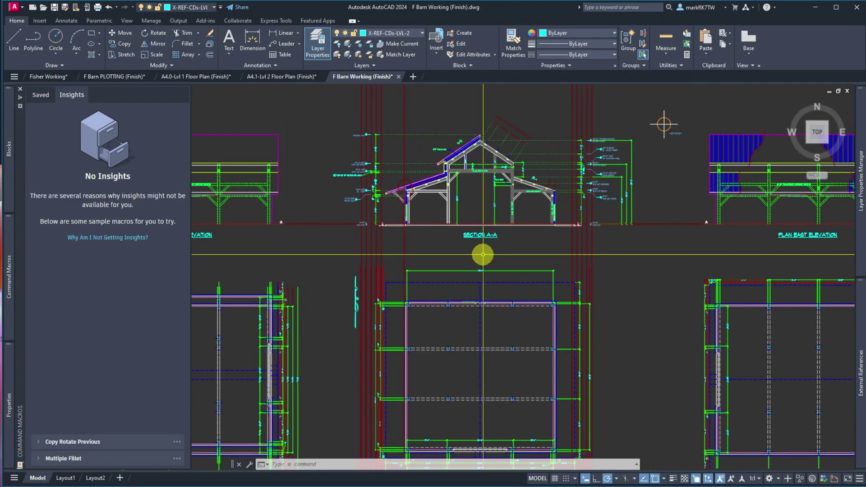
scroll(482, 254, down, 2)
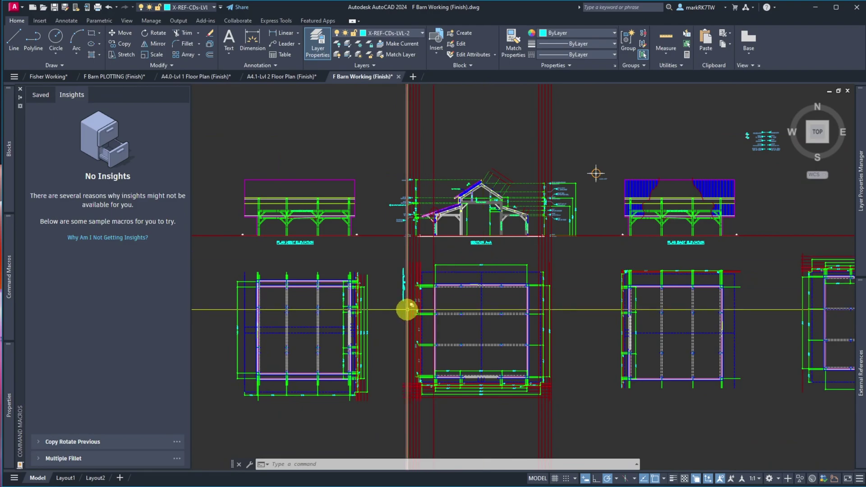
scroll(481, 244, up, 5)
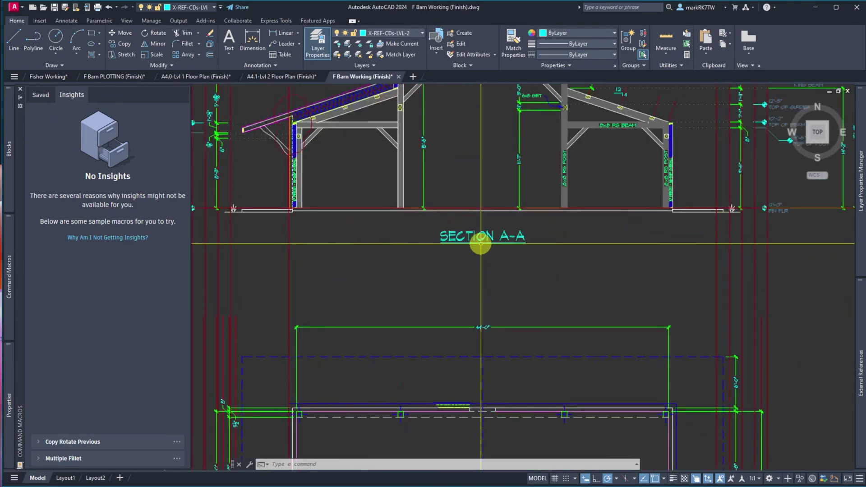
click(470, 234)
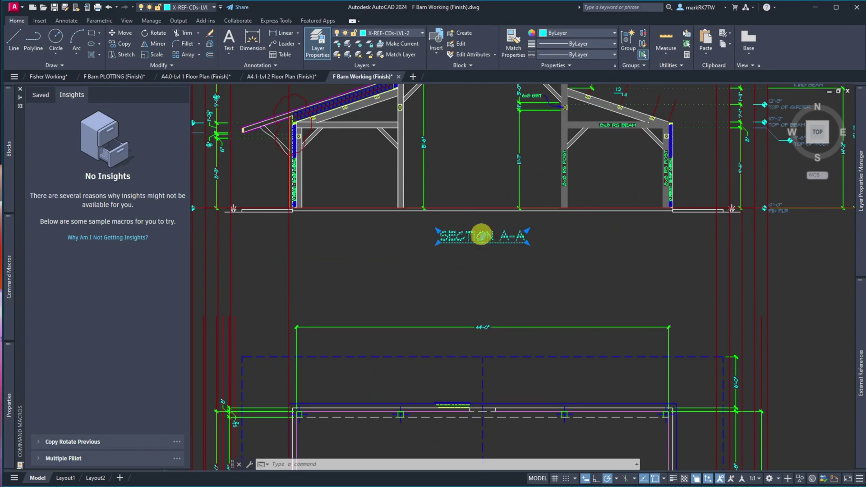
- Retitle SECTION A-A below the western section as SOUTH ELEVATION and widen its text box to fit on one line
double_click(521, 234)
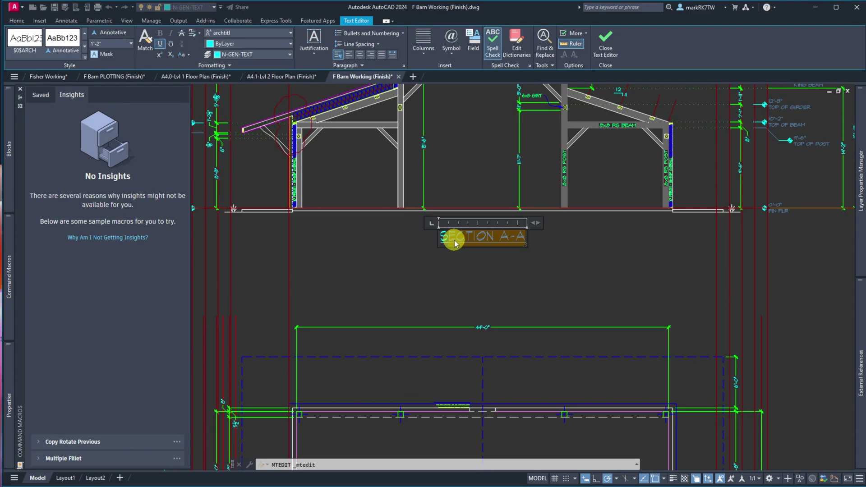
text(SOUTH ELEVA)
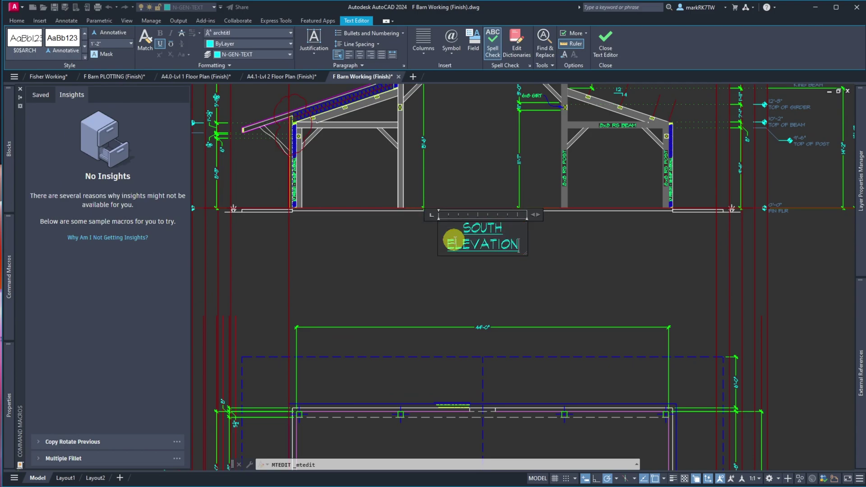
drag(546, 217, 557, 218)
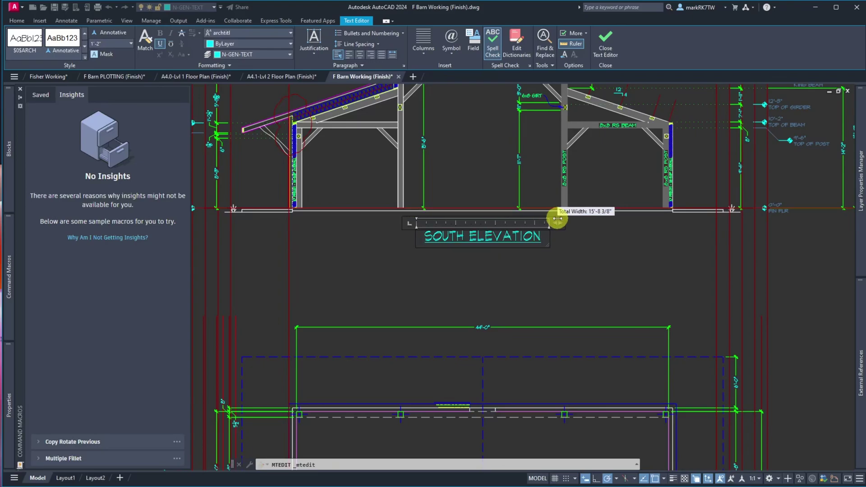
click(581, 276)
key(Return)
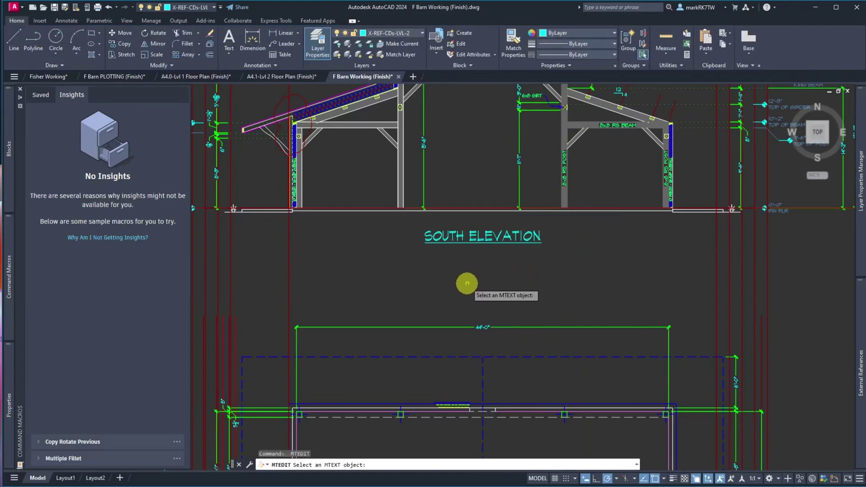
scroll(473, 279, down, 2)
key(Escape)
scroll(464, 272, down, 3)
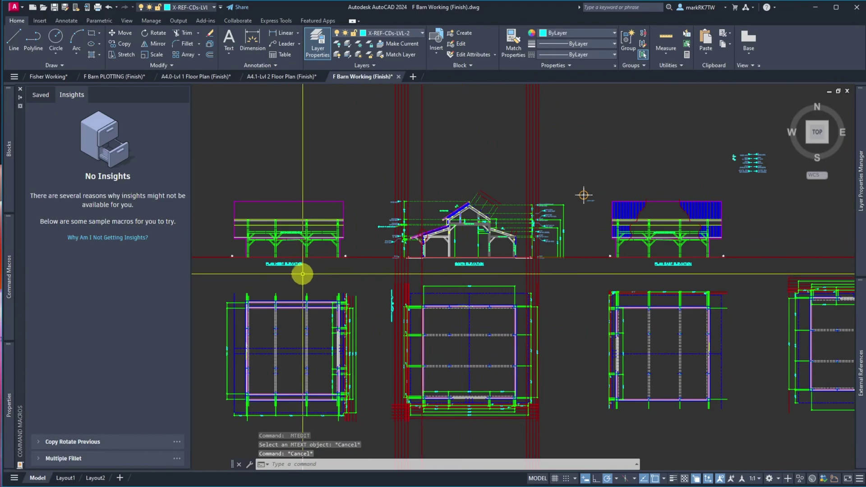
scroll(453, 290, down, 4)
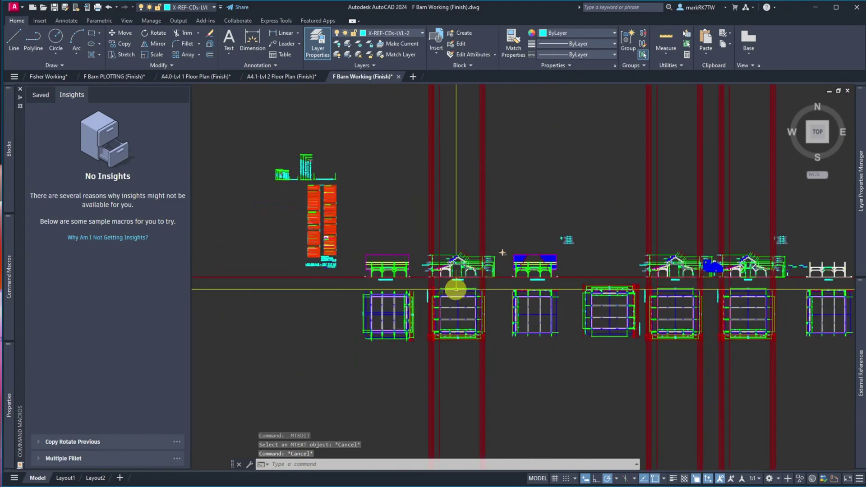
scroll(618, 285, up, 2)
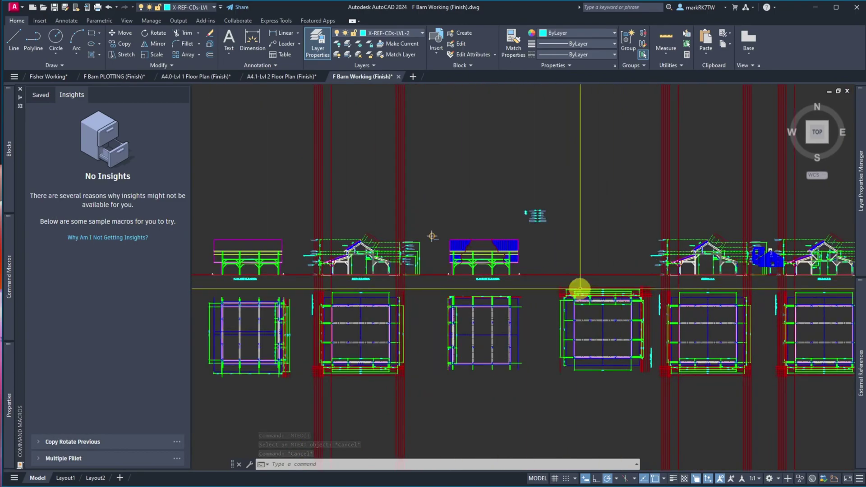
text(co)
key(Return)
click(360, 278)
key(Return)
click(361, 280)
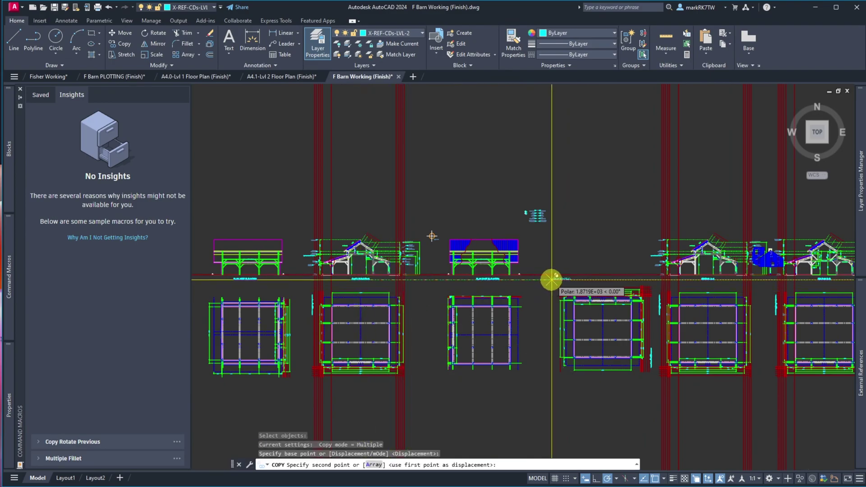
key(Escape)
scroll(352, 281, up, 5)
click(383, 269)
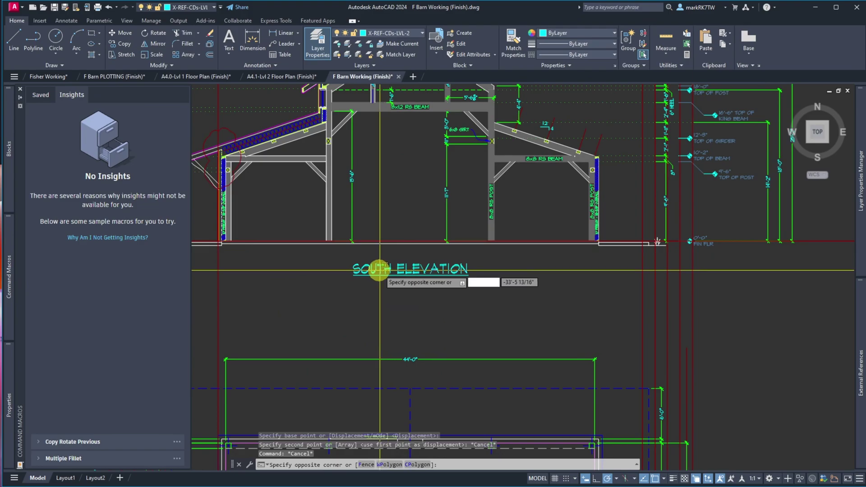
click(399, 274)
key(Escape)
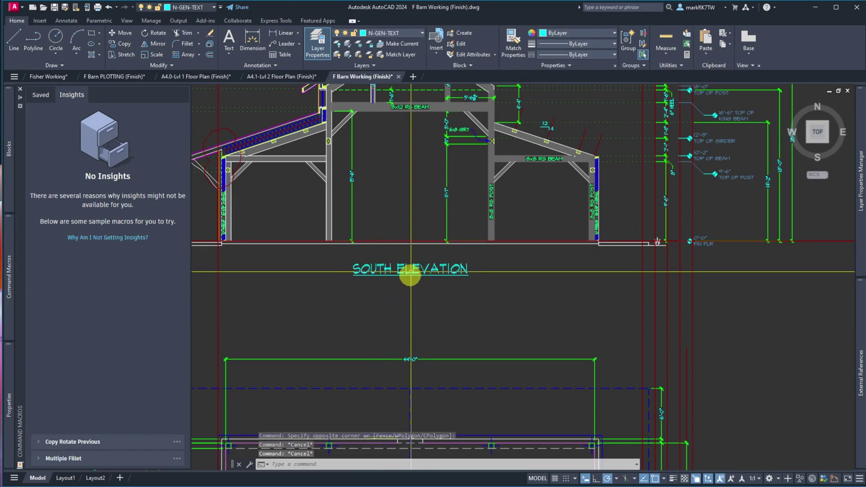
- Copy the SOUTH ELEVATION title horizontally east to the space above the flipped floor plan east of PLAN EAST ELEVATION
text(co)
key(Return)
click(399, 270)
key(Return)
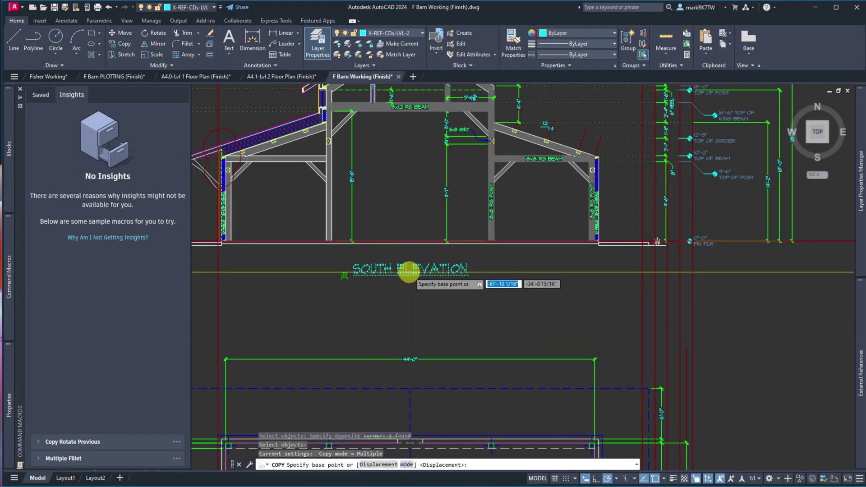
click(344, 273)
scroll(409, 271, down, 6)
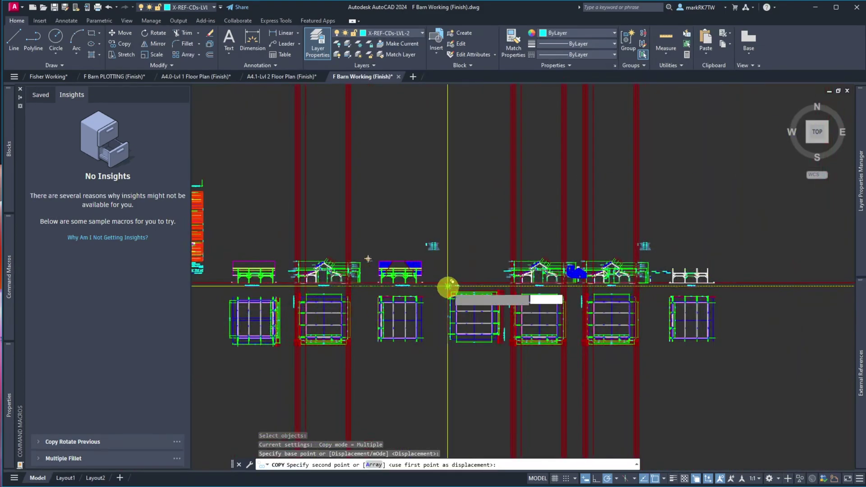
scroll(448, 288, up, 5)
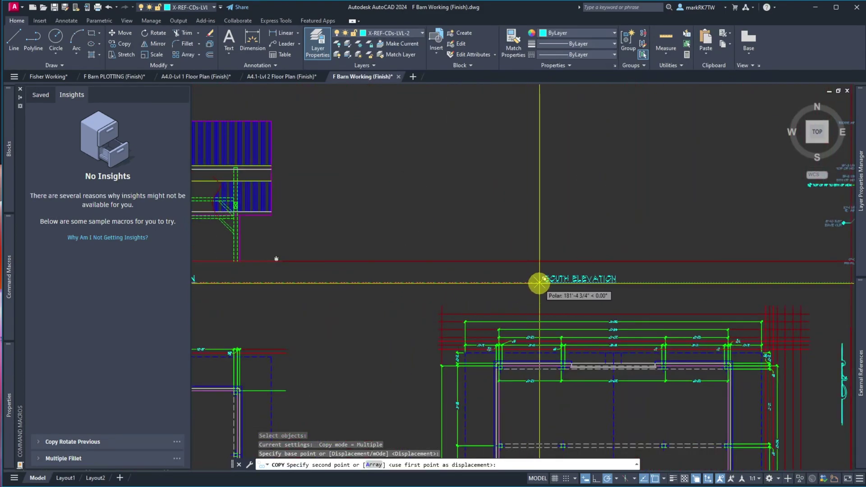
click(553, 283)
key(Escape)
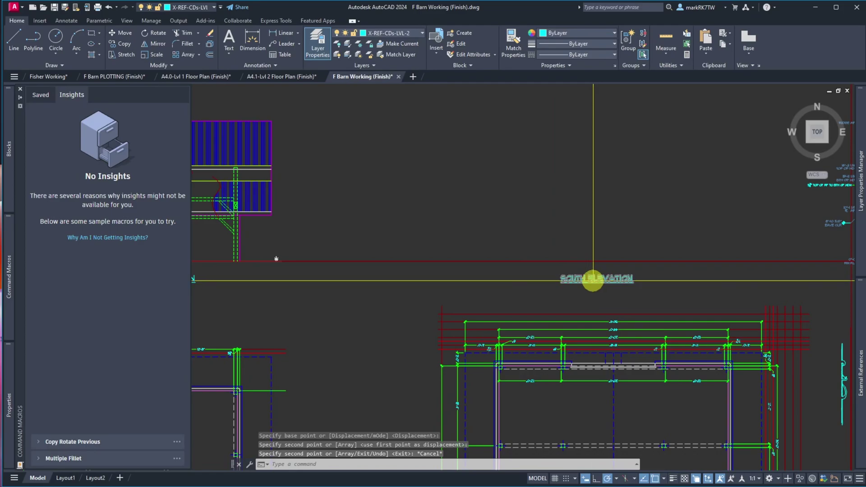
- Change the copied title above the flipped floor plan to NORTH ELEVATION
scroll(595, 280, up, 3)
click(538, 277)
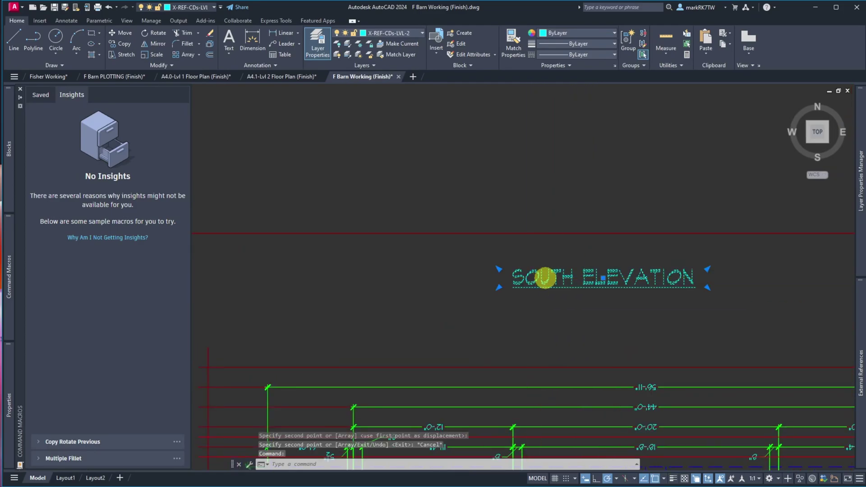
double_click(544, 277)
text(NOR)
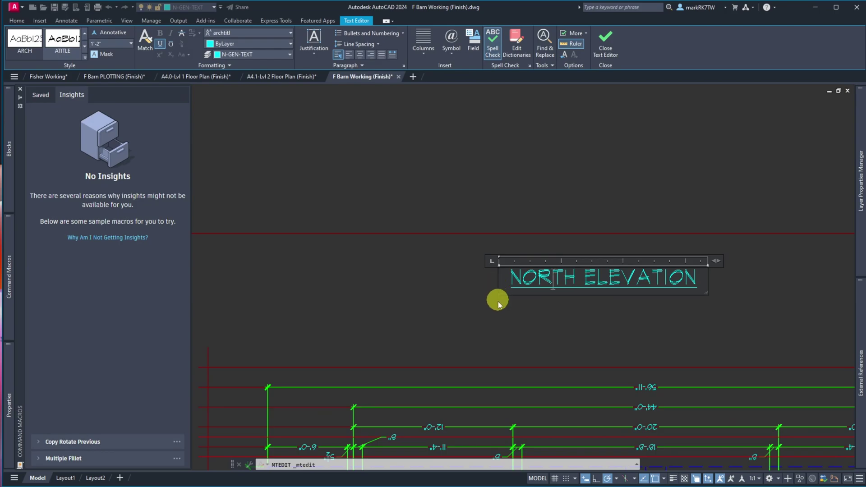
click(498, 300)
key(Escape)
key(Escape)
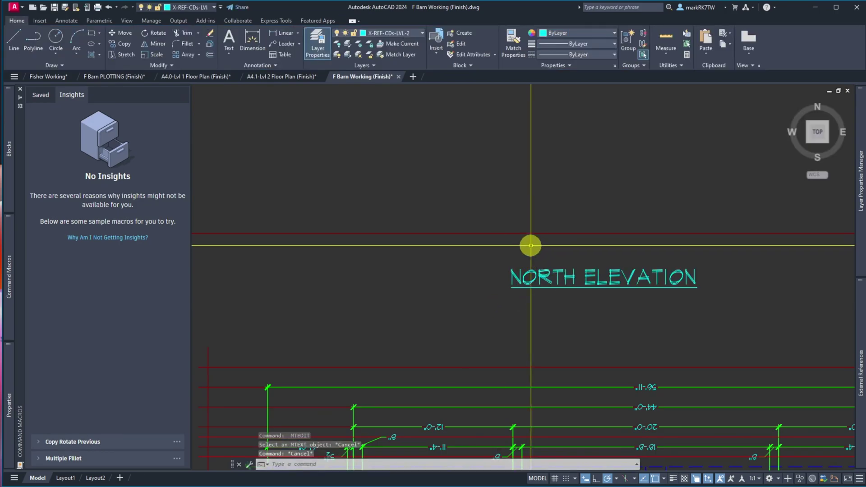
scroll(529, 246, down, 6)
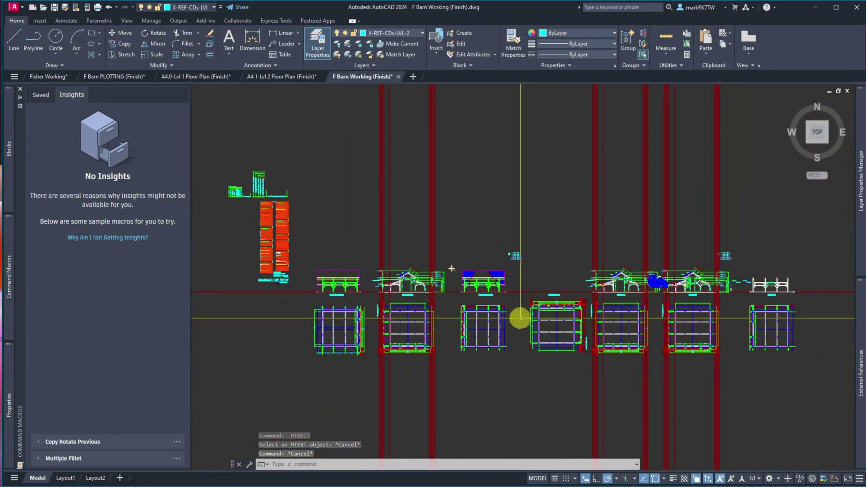
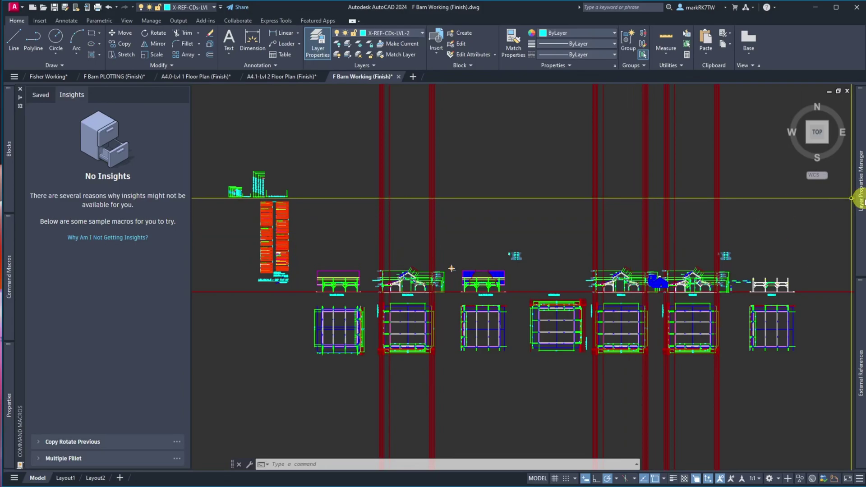
- Start attaching a DWG external reference and browse within F Barn ACAD to the Lesson 04-Creating the Hay Loft-Setting up X-Refs folder
mouse_move(861, 193)
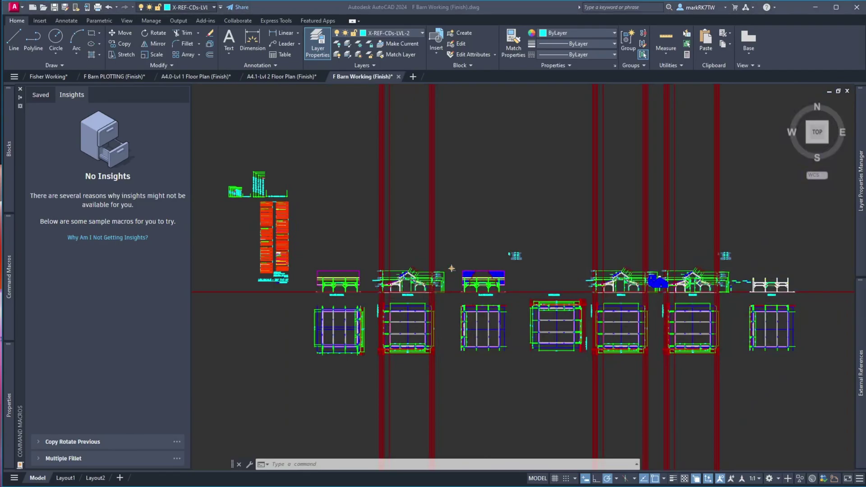
key(alt+Tab)
mouse_move(590, 53)
mouse_down()
mouse_move(657, 40)
mouse_move(657, 30)
mouse_move(865, 30)
mouse_up()
click(859, 363)
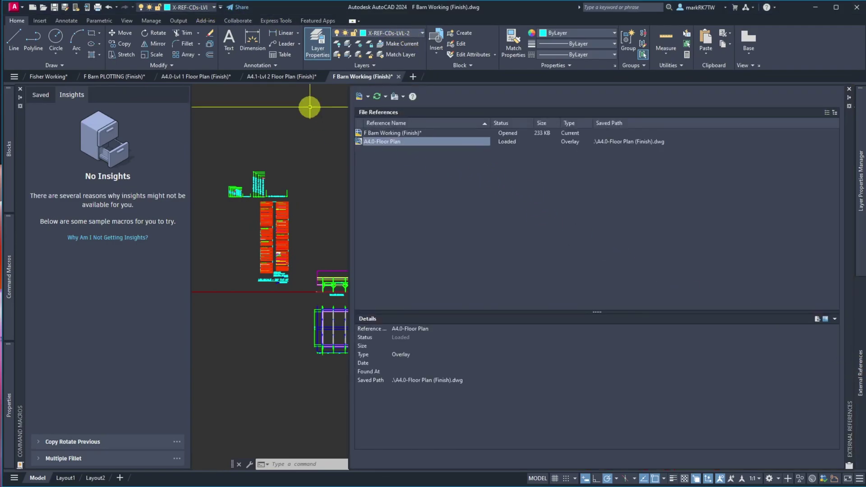
click(357, 98)
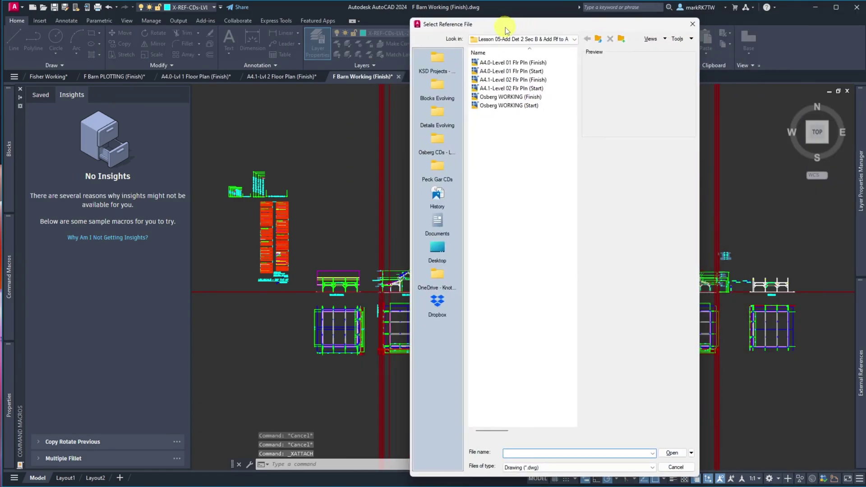
click(491, 40)
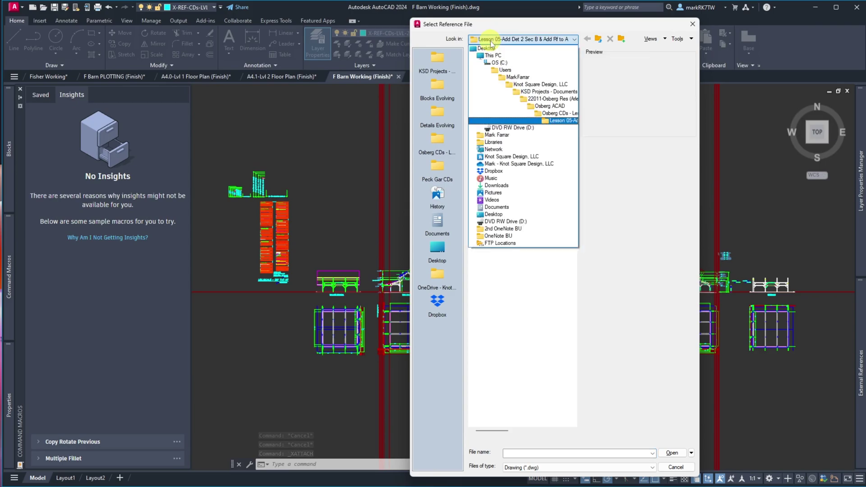
click(536, 92)
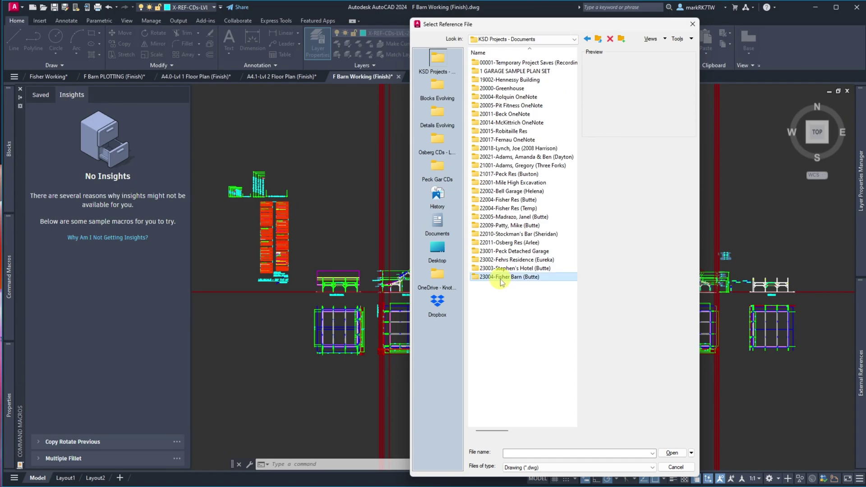
double_click(474, 278)
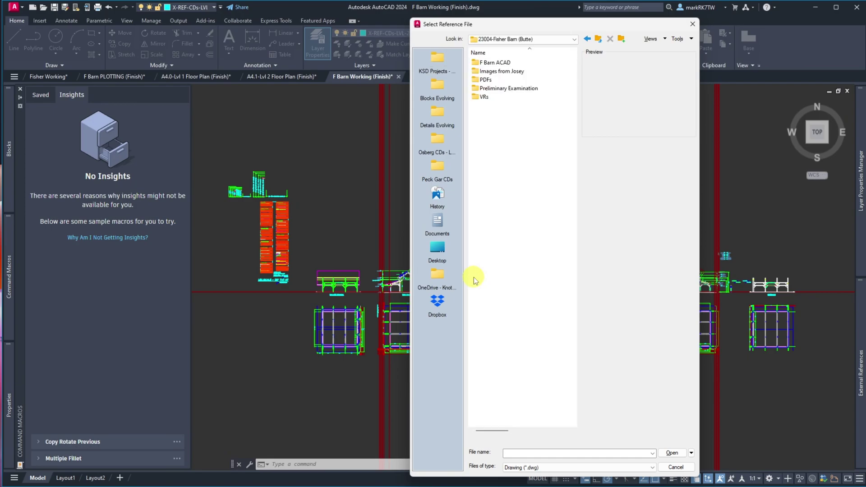
double_click(477, 63)
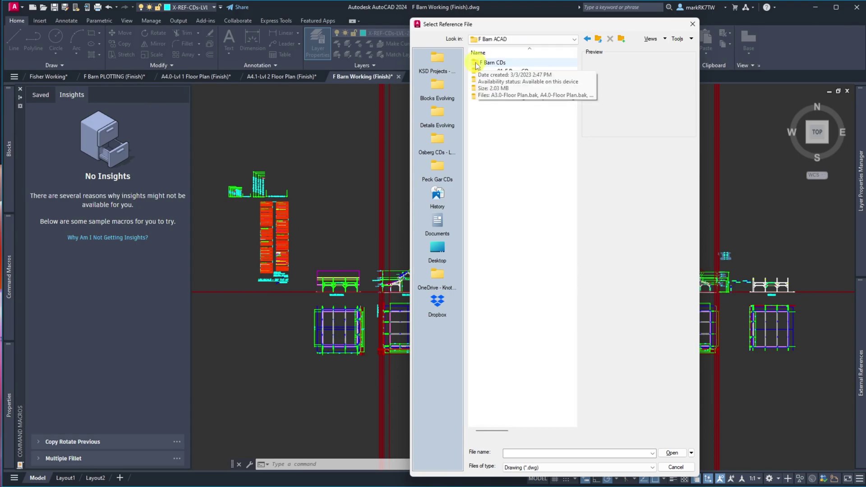
double_click(477, 97)
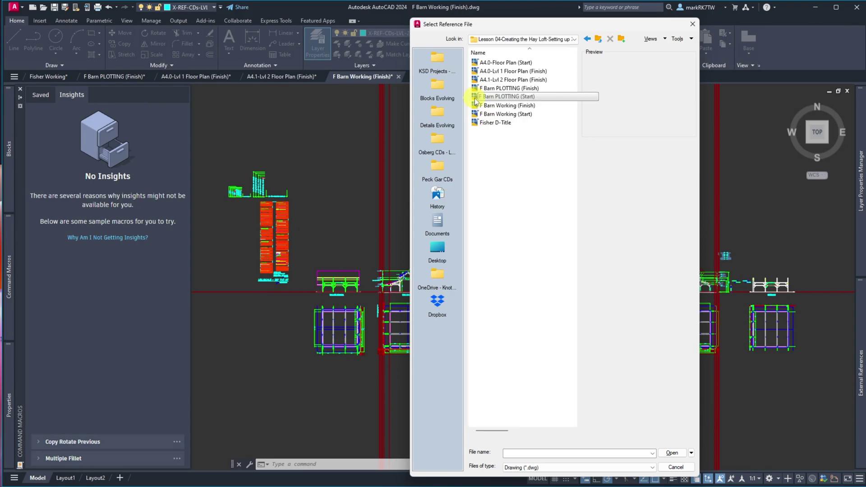
- Attach A4.1-Lvl 2 Floor Plan (Finish) as an overlay with a relative path, scale 1.00 and insertion point 0,0,0
click(482, 80)
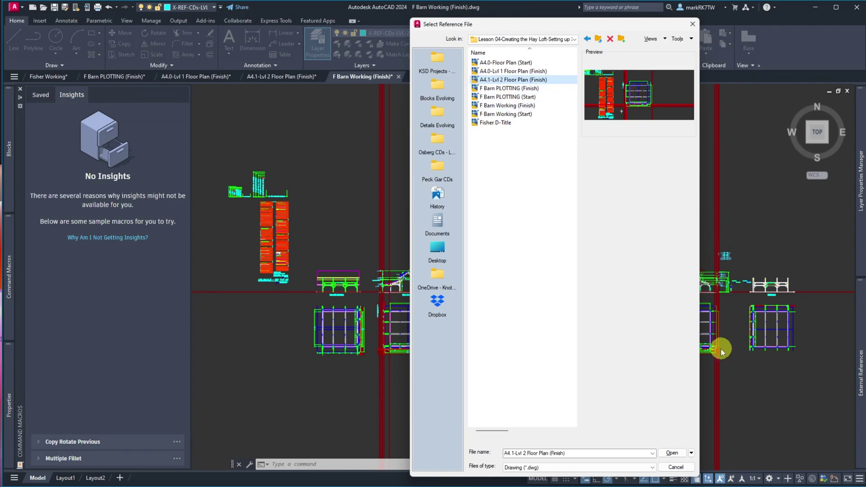
click(671, 454)
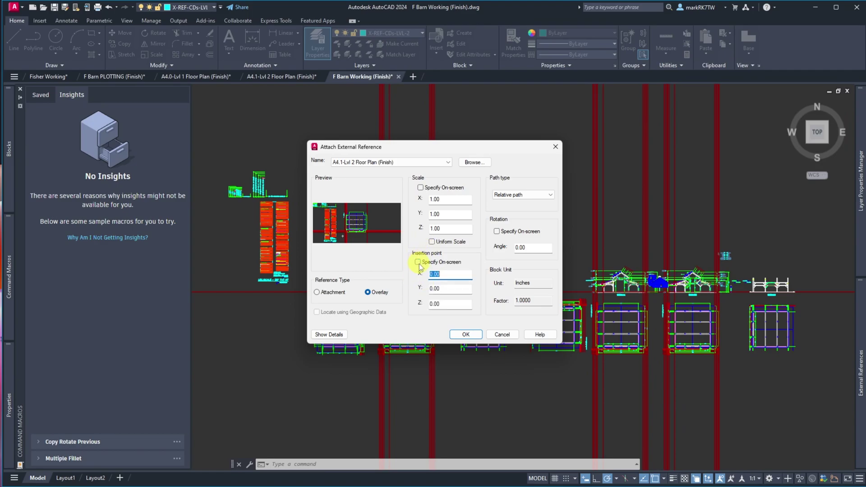
click(468, 334)
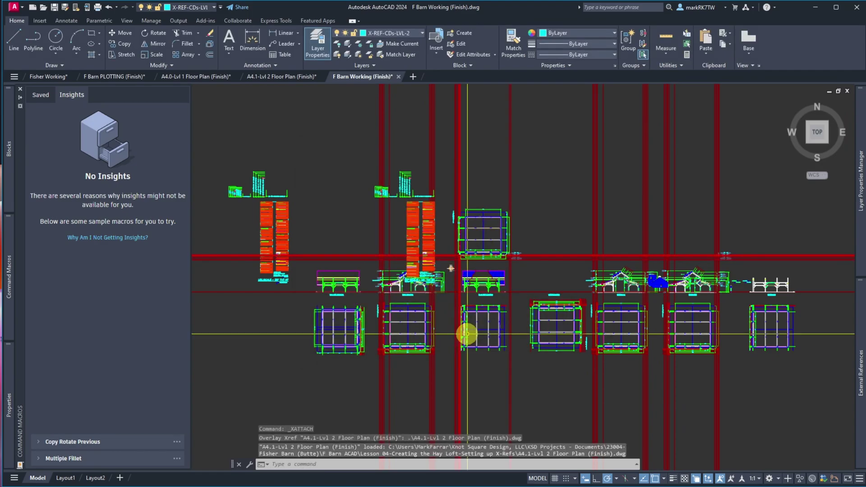
- Draw a vertical construction line through the center of the southeast corner post in the attached level 2 floor plan
scroll(450, 277, up, 5)
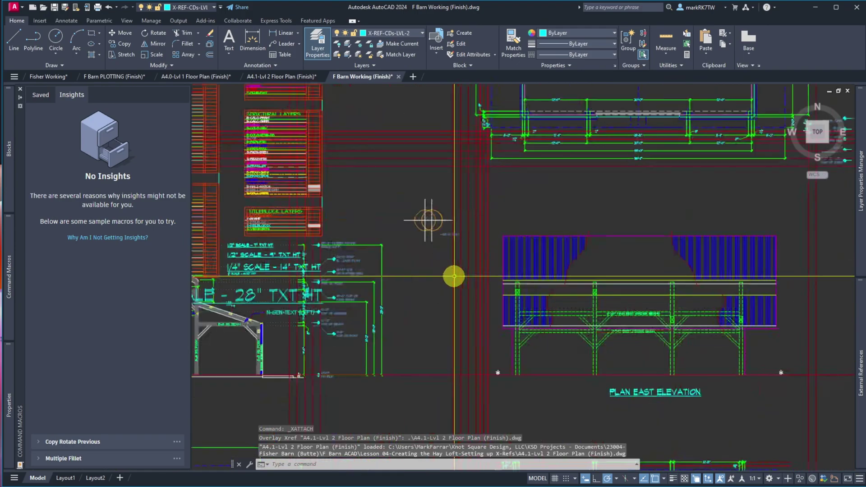
scroll(429, 210, down, 5)
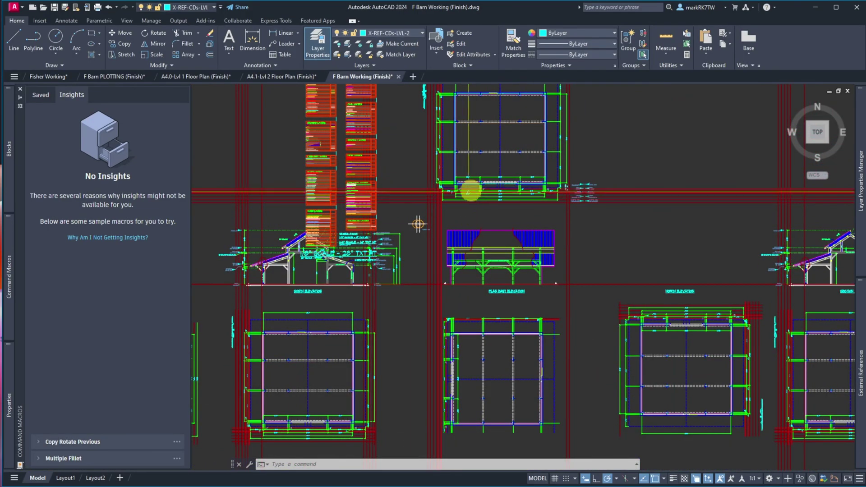
scroll(546, 170, up, 5)
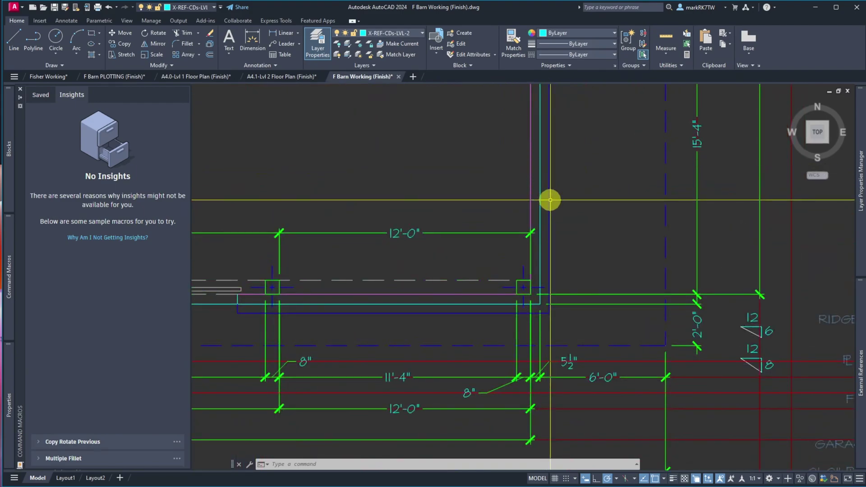
text(XL)
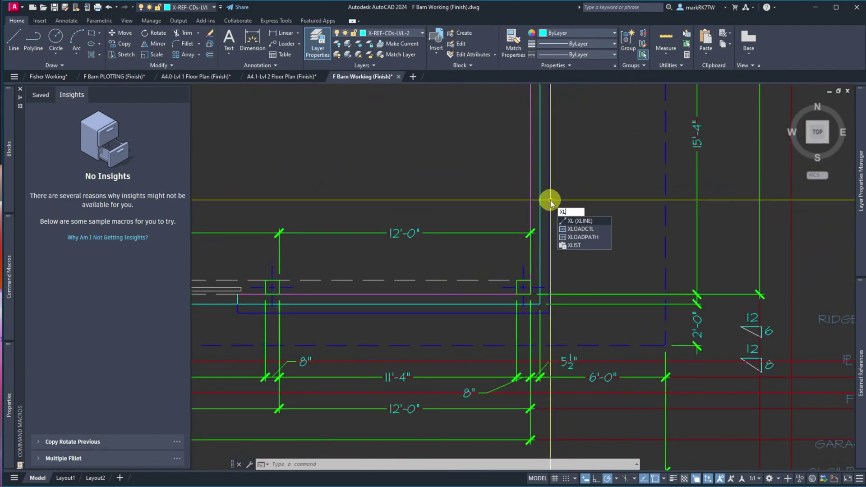
key(Return)
text(V)
key(Return)
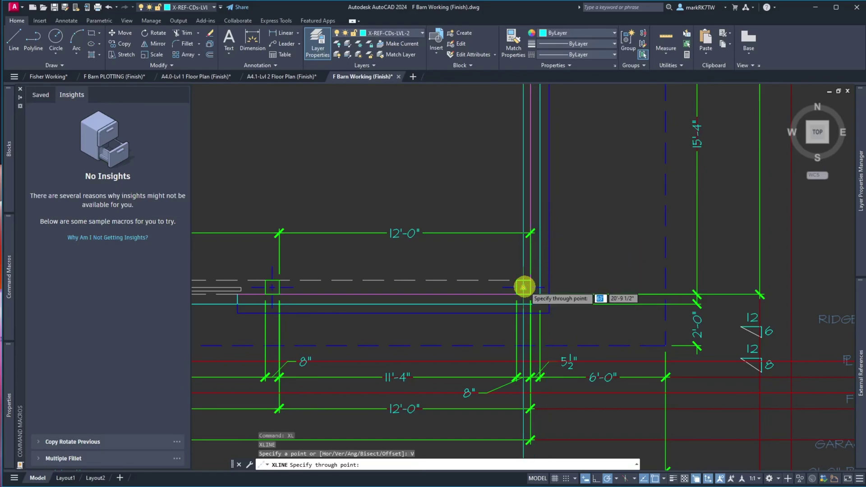
click(523, 286)
key(Return)
- Move the level 2 plan reference and construction line west onto the northeast post center of the plan below PLAN EAST ELEVATION, and erase the line
scroll(512, 160, down, 3)
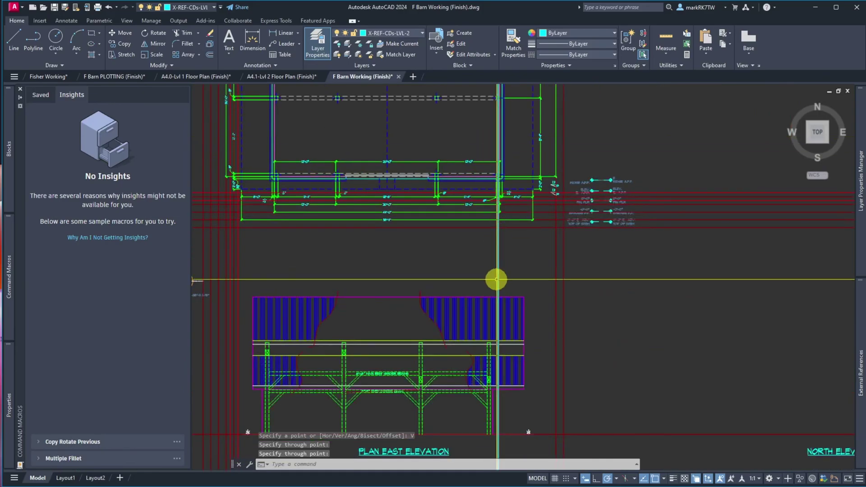
scroll(496, 278, down, 3)
scroll(478, 368, up, 6)
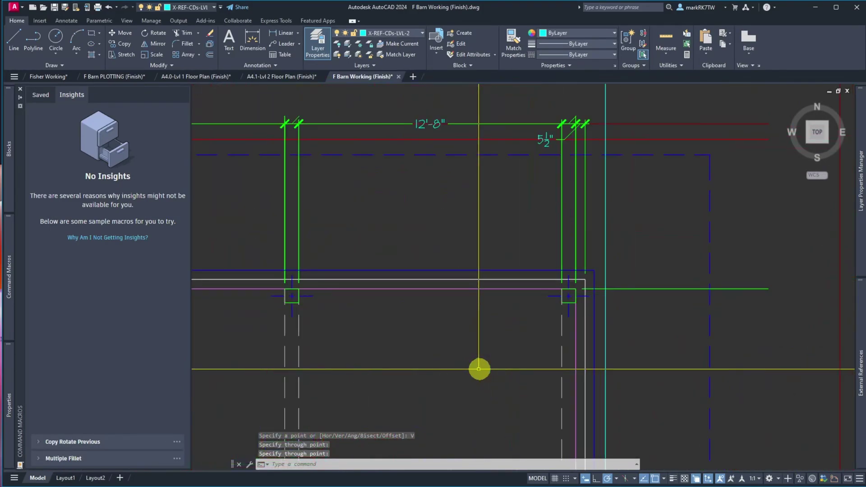
scroll(576, 332, down, 6)
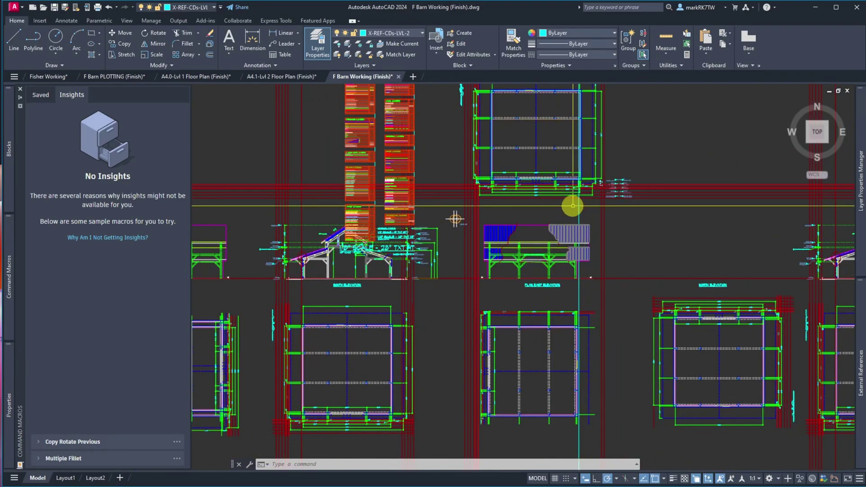
text(m)
key(Return)
click(589, 157)
click(570, 148)
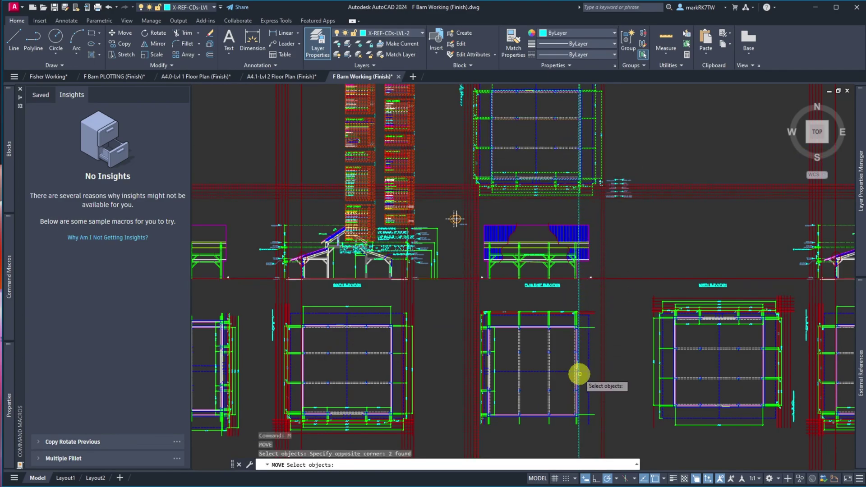
key(Return)
scroll(577, 357, up, 8)
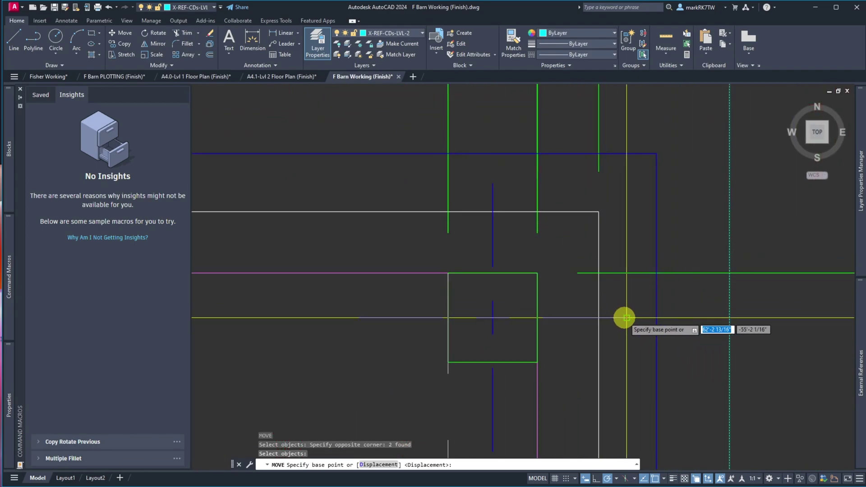
click(724, 317)
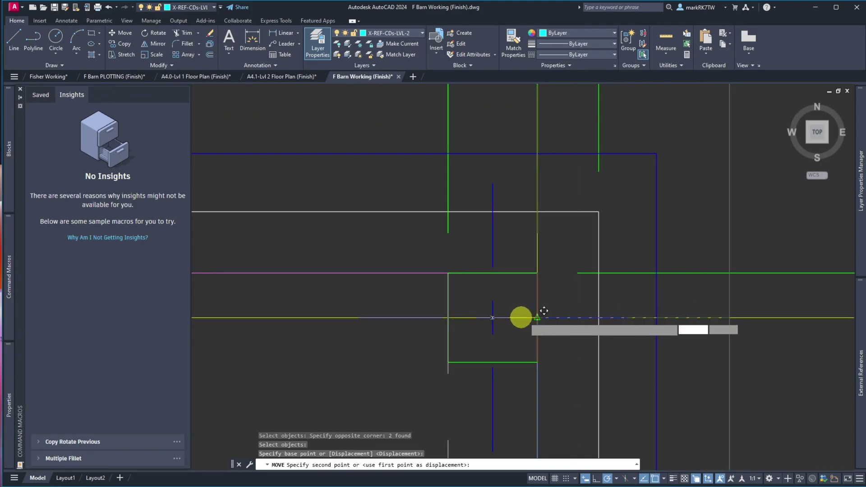
click(492, 318)
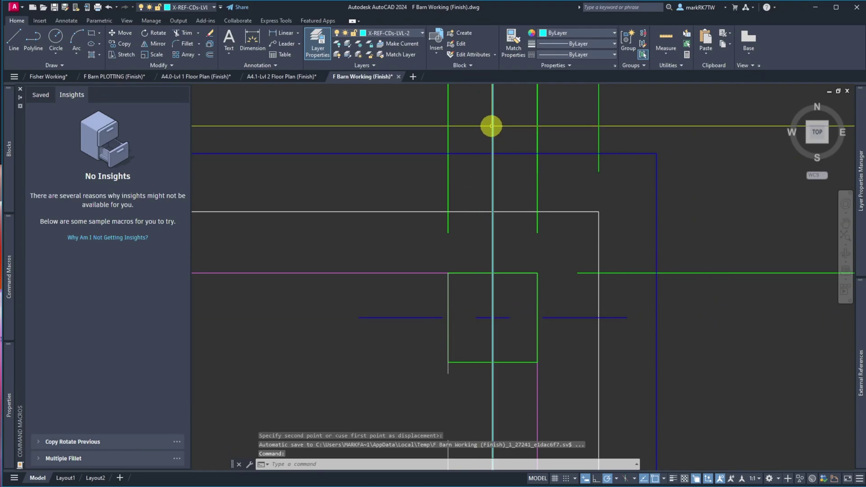
click(492, 125)
key(Delete)
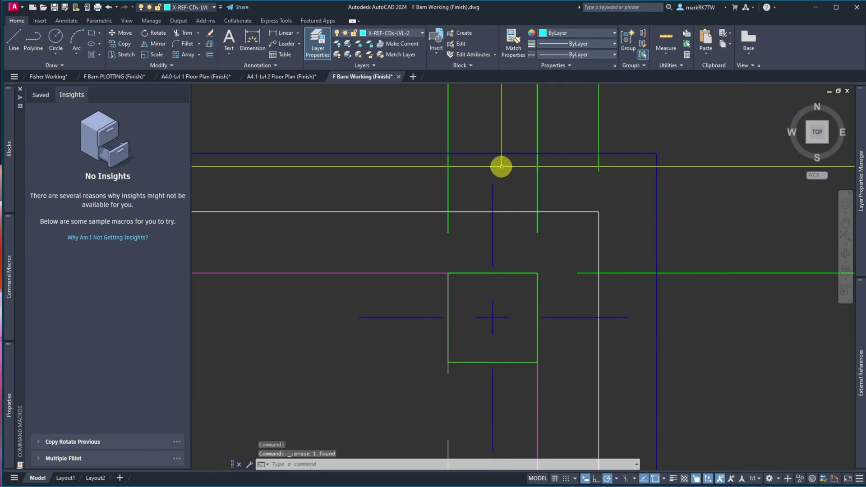
- Clip the level 2 plan reference with a new rectangular XCLIP boundary around the floor plan and its dimensions
scroll(550, 311, down, 8)
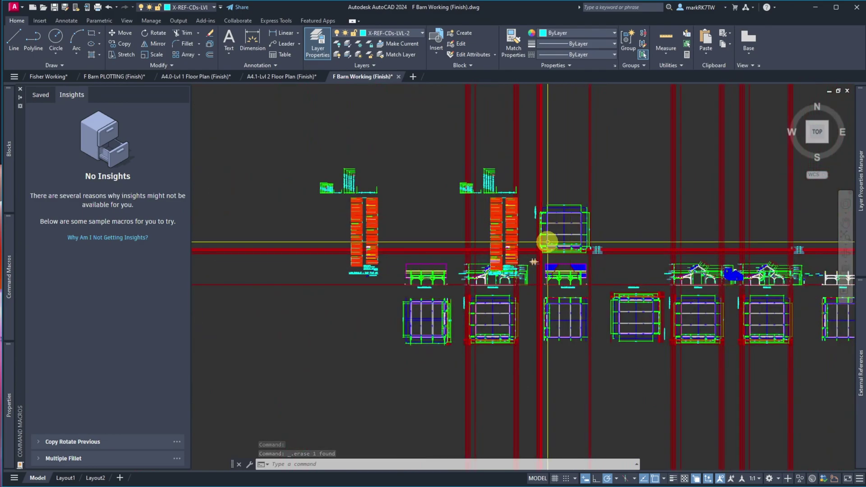
text(clip)
key(Return)
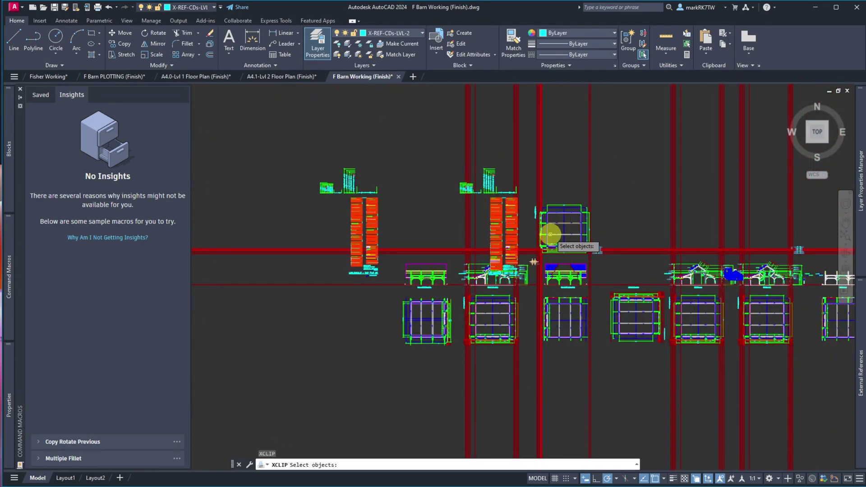
key(Return)
key(Return)
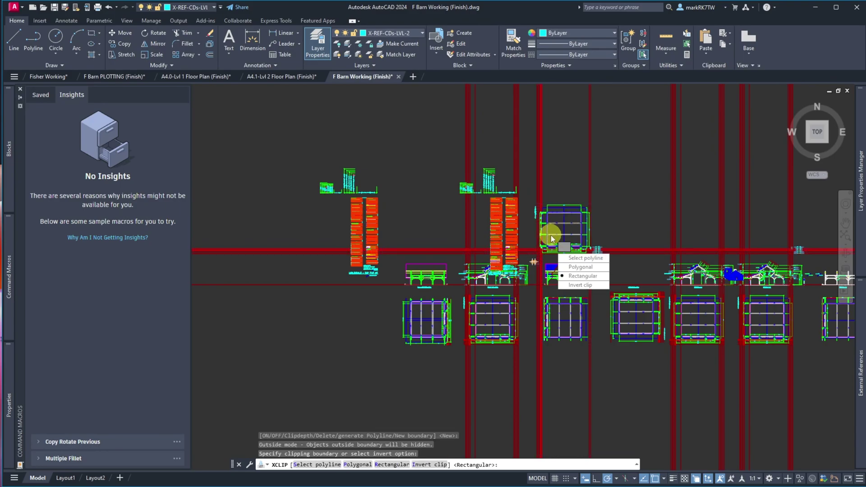
key(Return)
scroll(548, 231, up, 5)
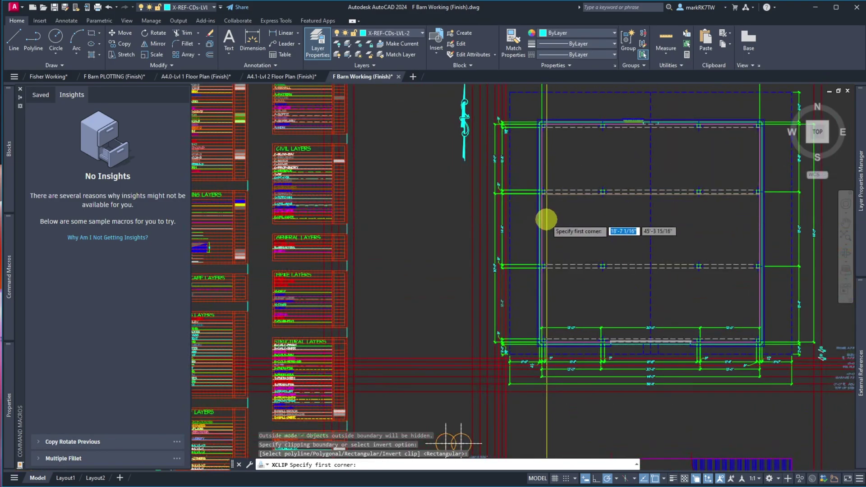
scroll(514, 144, down, 1)
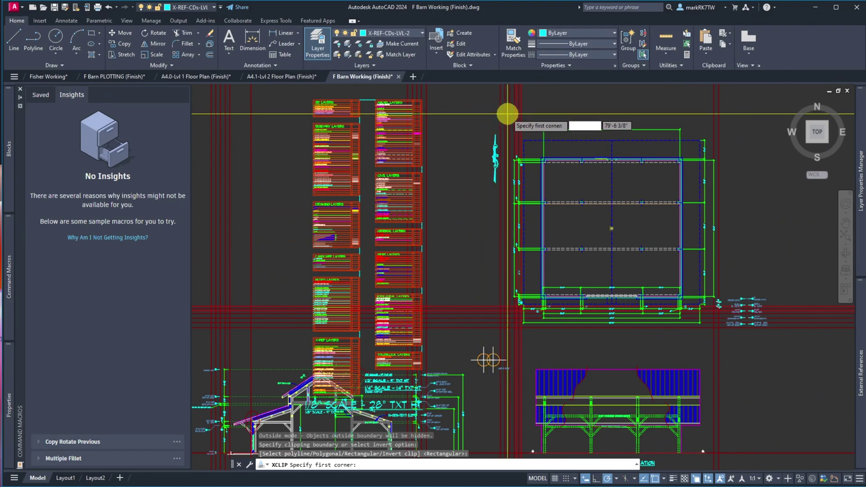
click(510, 134)
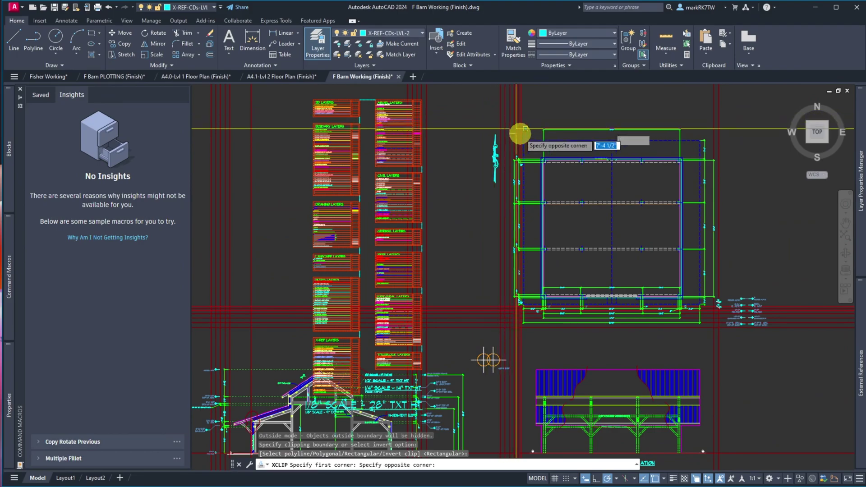
click(719, 315)
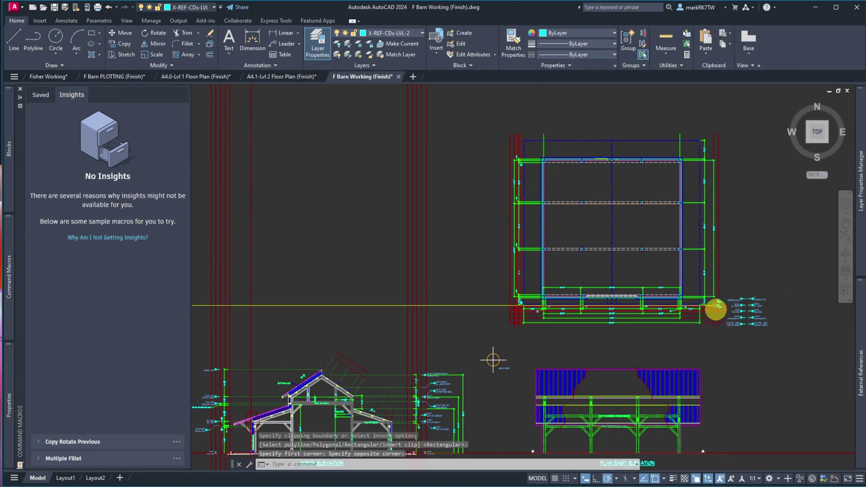
- Stretch the clipping boundary's north edge past the overall dimension and pull its east edge in closer to the floor plan
click(510, 134)
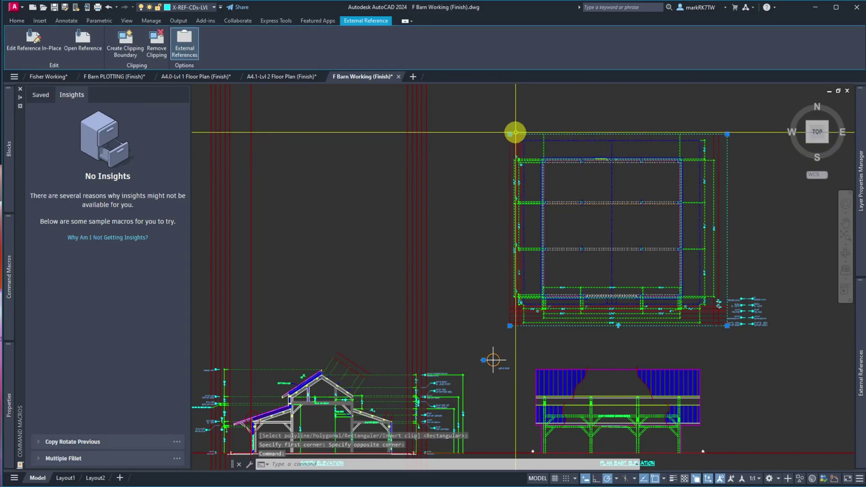
click(510, 134)
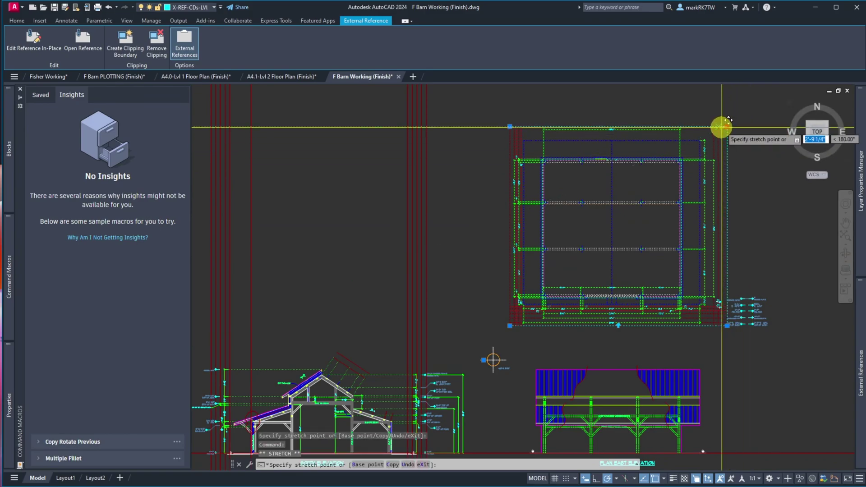
click(720, 128)
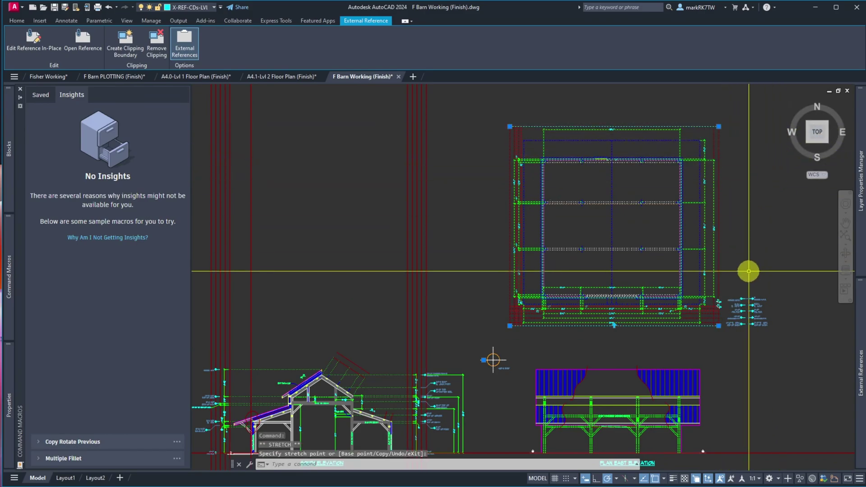
key(Escape)
- Examine the clipped level 2 plan's placement relative to the elevations and the surrounding floor plans
scroll(663, 248, down, 5)
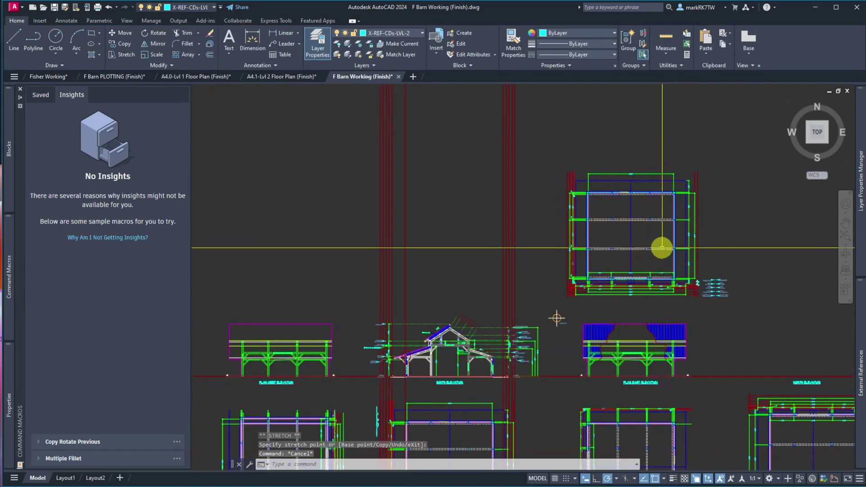
scroll(539, 259, down, 4)
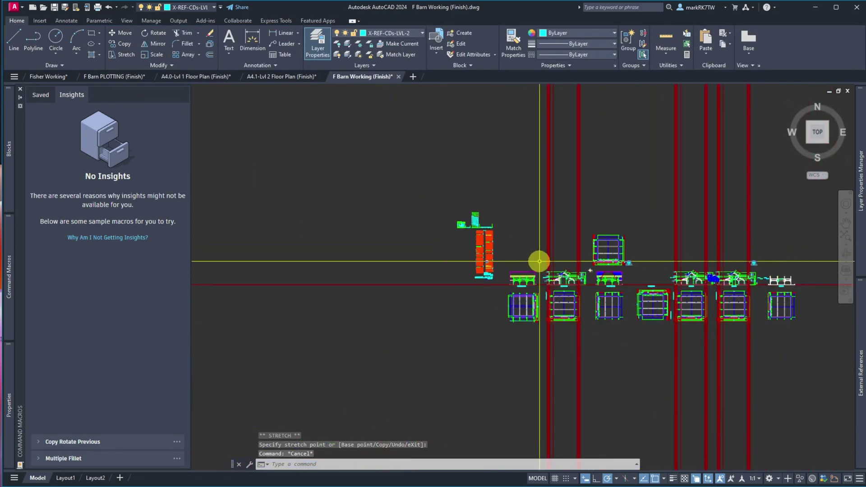
scroll(490, 307, up, 2)
scroll(491, 306, up, 5)
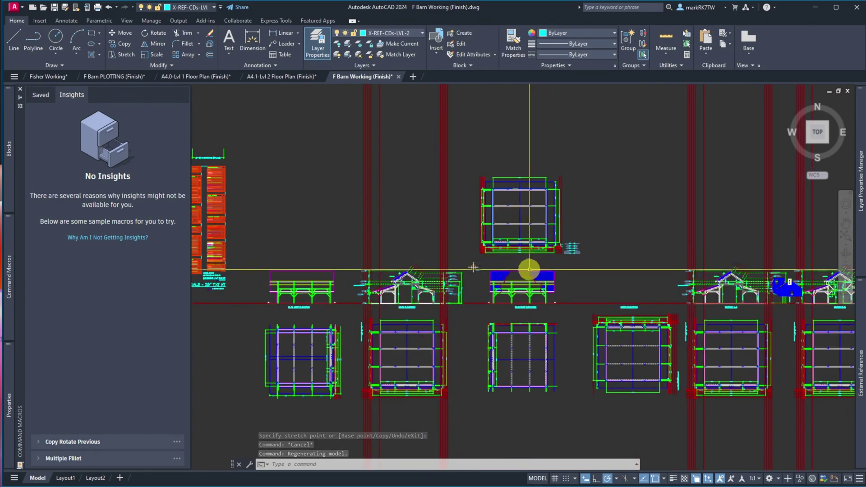
scroll(509, 269, up, 2)
scroll(509, 271, up, 2)
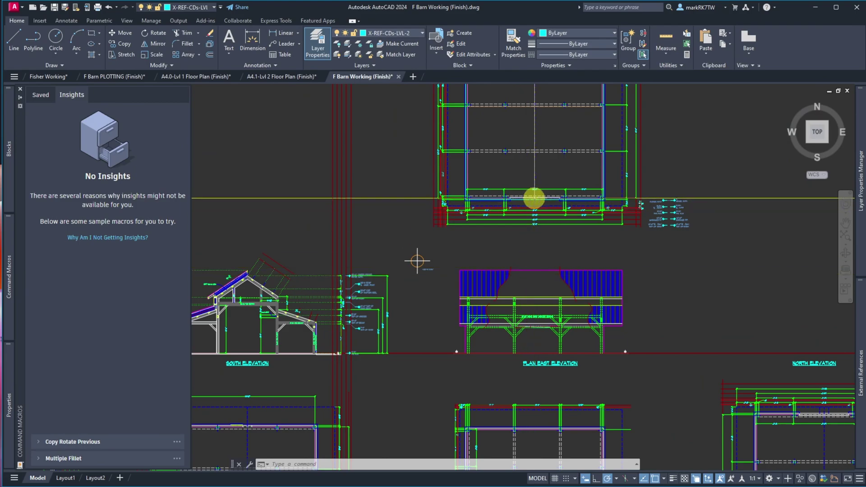
scroll(536, 212, down, 5)
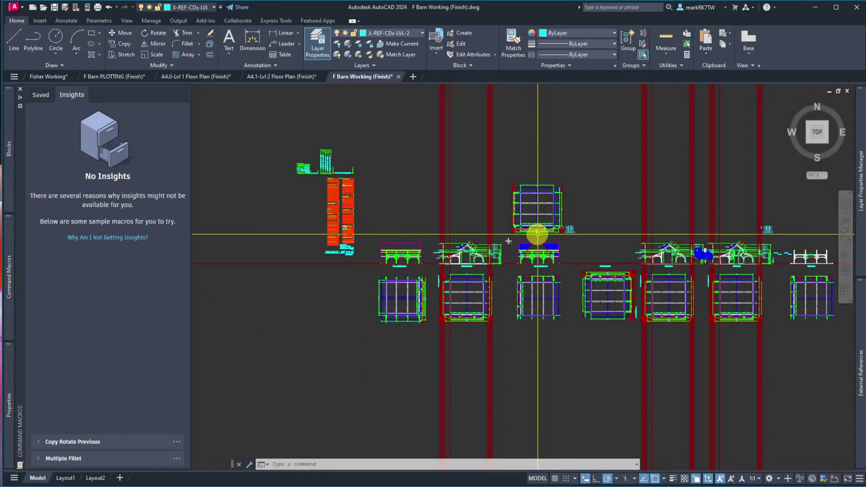
scroll(444, 217, up, 3)
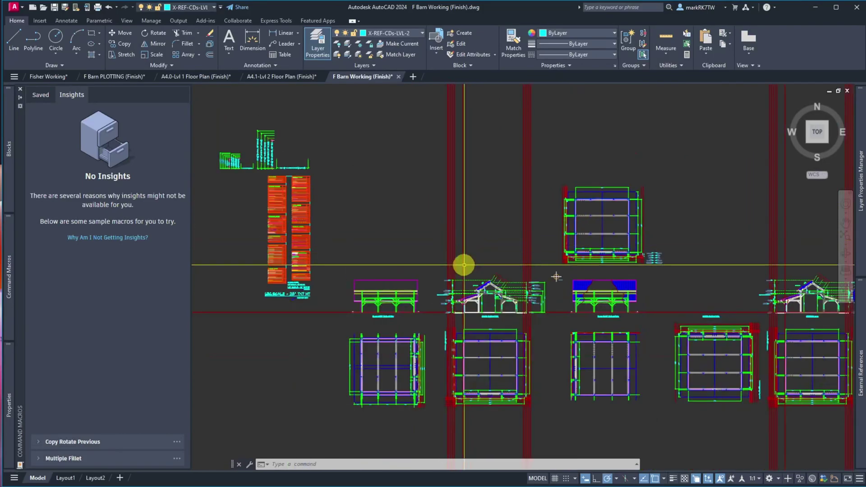
scroll(468, 388, up, 6)
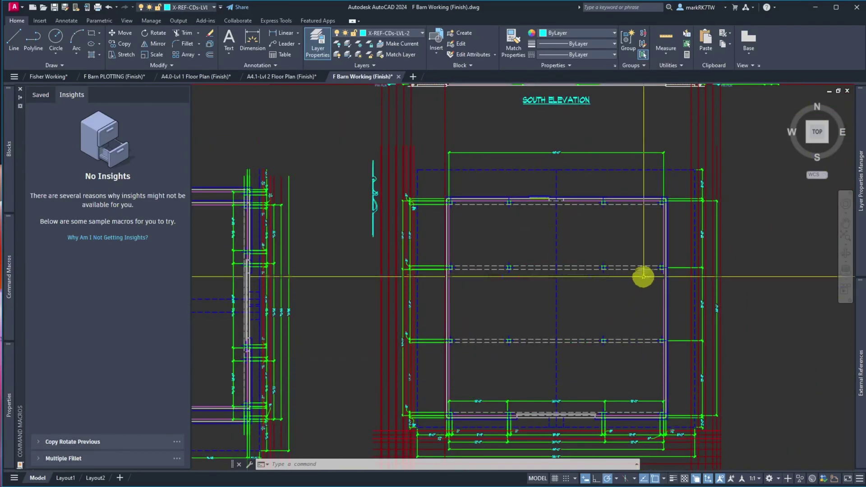
scroll(713, 263, down, 9)
scroll(670, 221, up, 5)
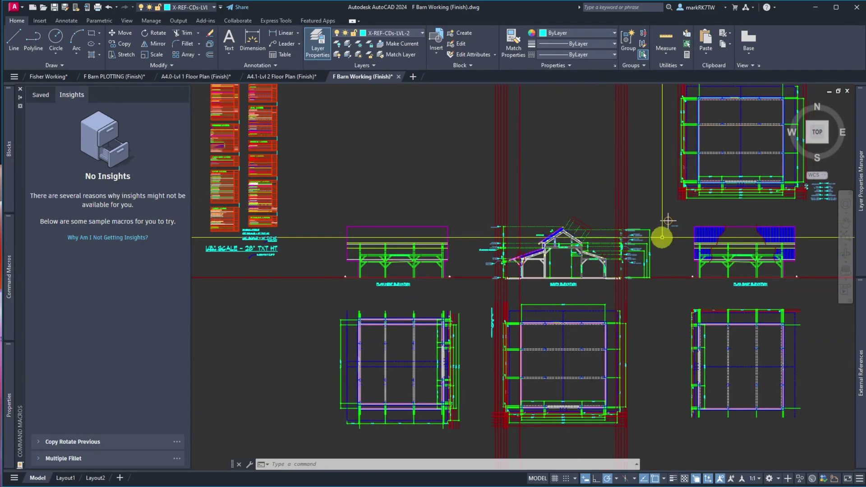
- Draw a line from the origin 0,0 to a point northeast of the circular marker between SOUTH ELEVATION and PLAN EAST ELEVATION
scroll(624, 243, up, 4)
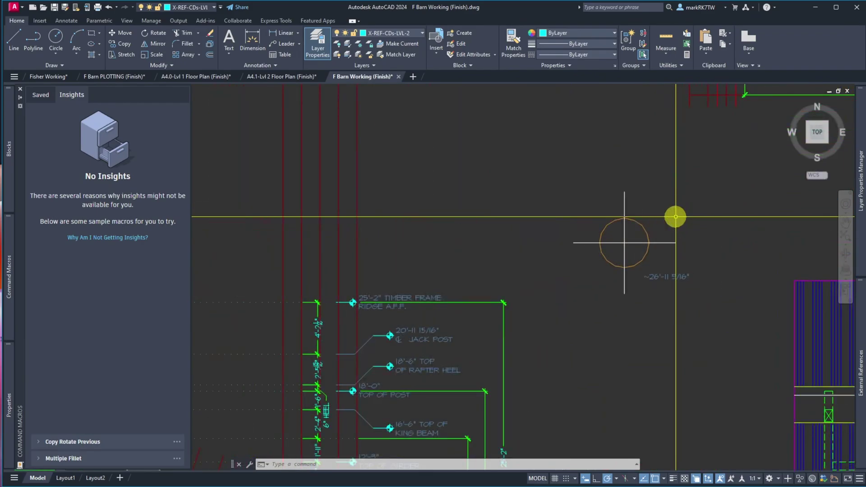
text(l)
key(Return)
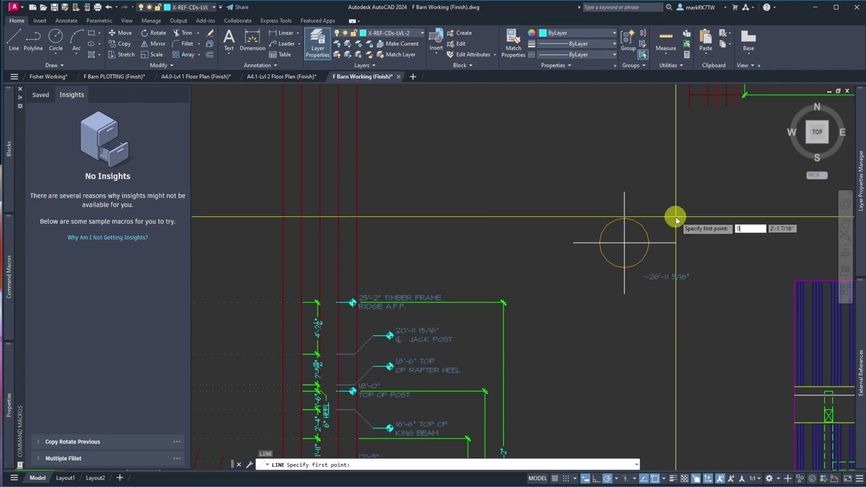
key(Return)
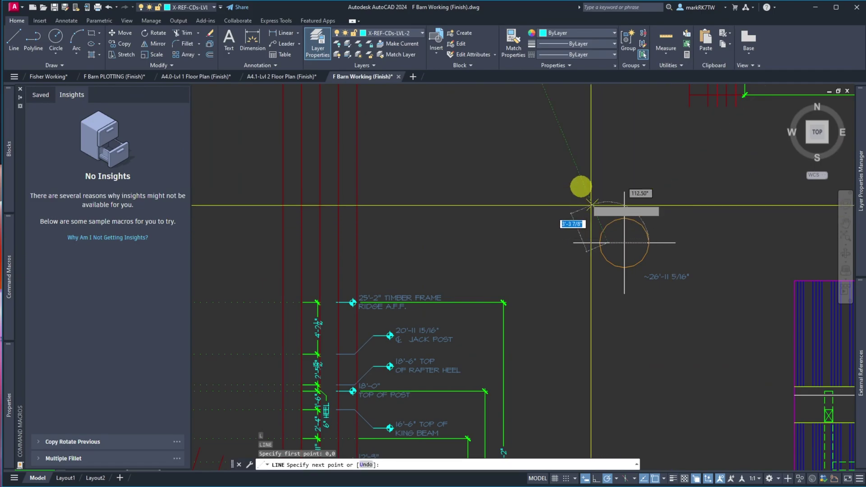
click(718, 163)
key(Return)
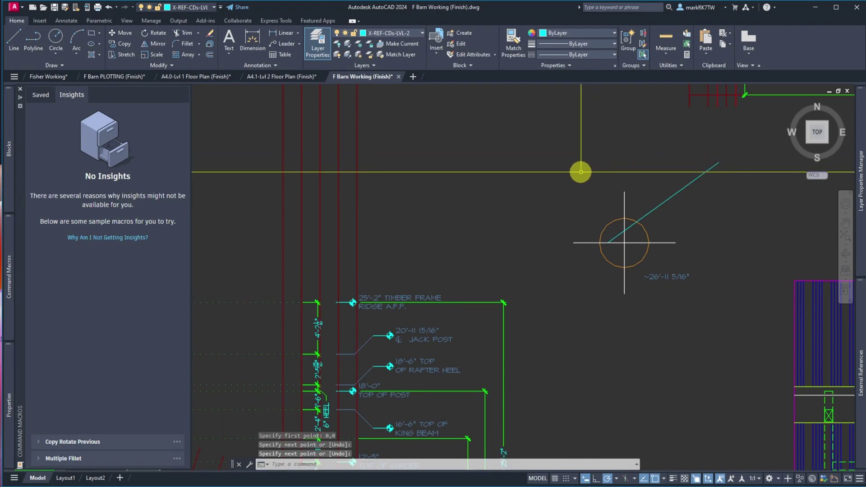
- Move the circular marker, its dimension note and the diagonal line west so the marker's center lands on the origin
text(m)
key(Return)
click(547, 160)
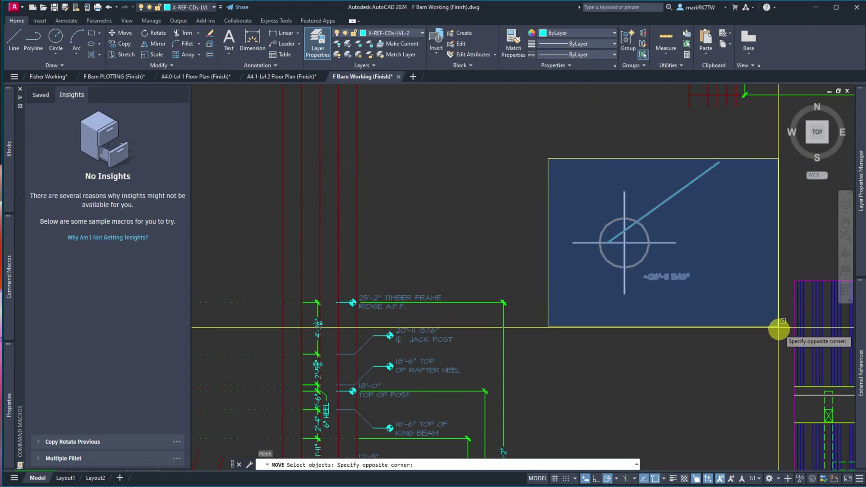
click(780, 329)
key(Return)
click(624, 244)
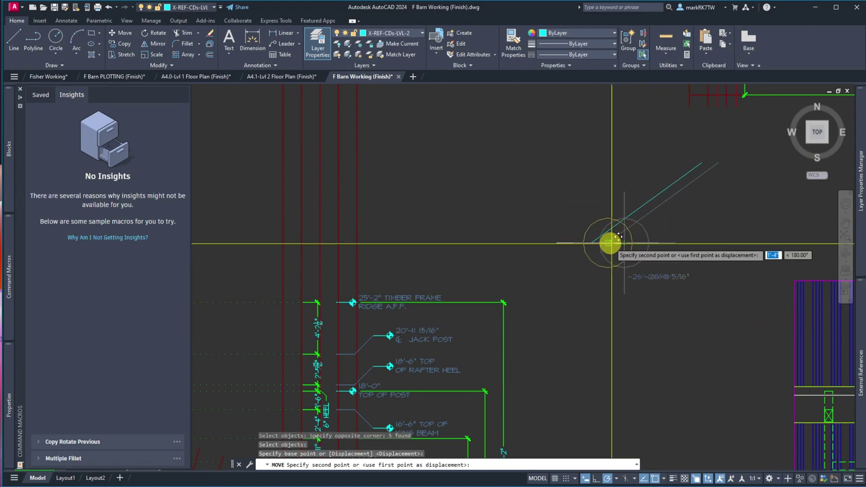
click(617, 249)
- Erase the diagonal line northeast of the circular marker
text(e)
key(Return)
click(672, 215)
click(654, 193)
key(Return)
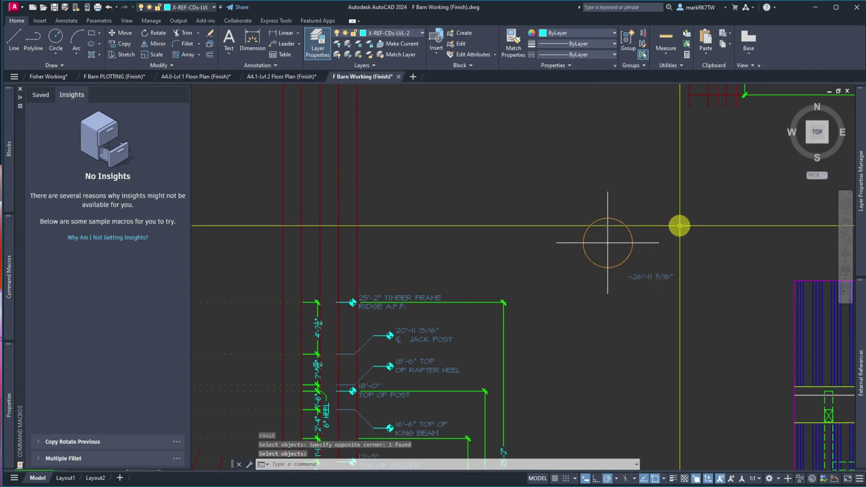
- Check the circular marker's center against the origin by starting a line at 0,0
text(l)
key(Return)
text(0,0)
key(Return)
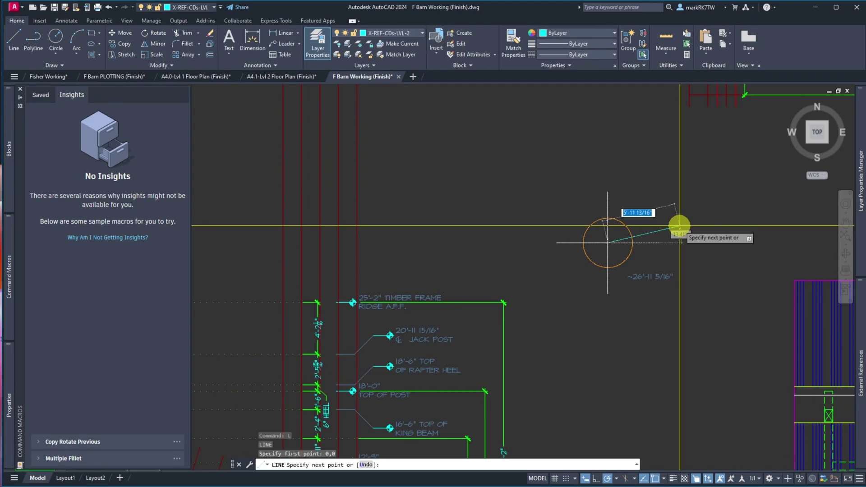
key(Escape)
- Draw a vertical construction line through the center of the floor plan below SOUTH ELEVATION
scroll(673, 241, down, 8)
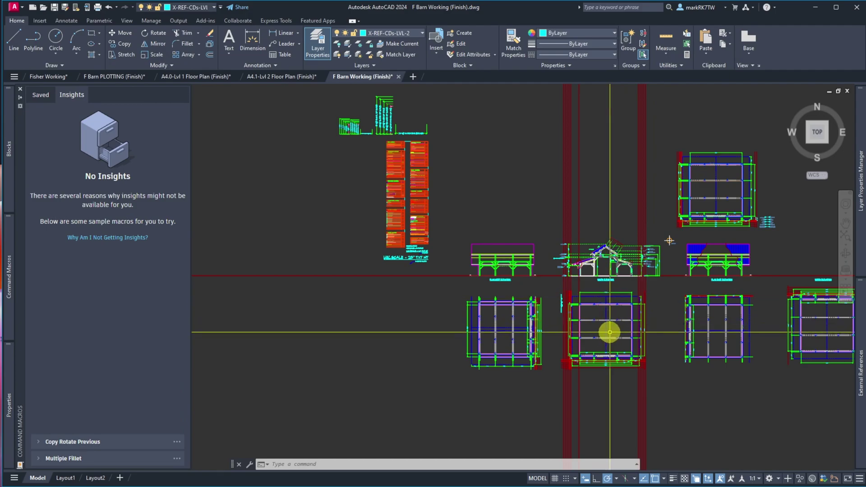
text(l)
key(Return)
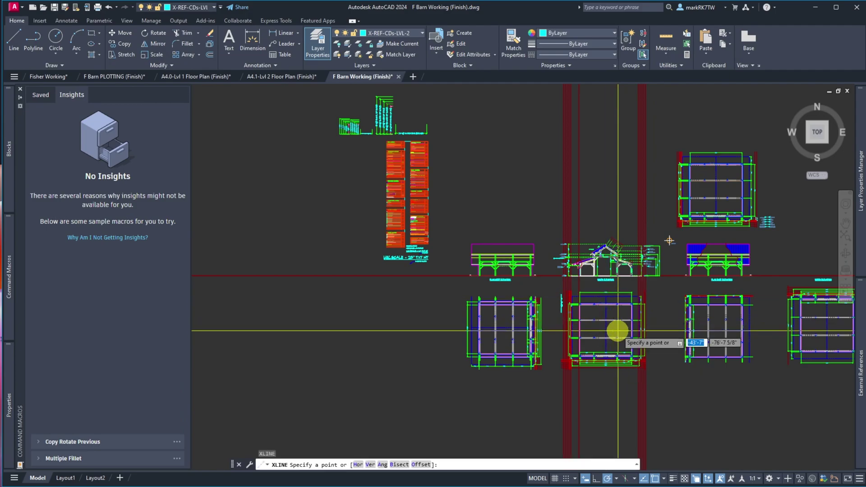
text(V)
key(Return)
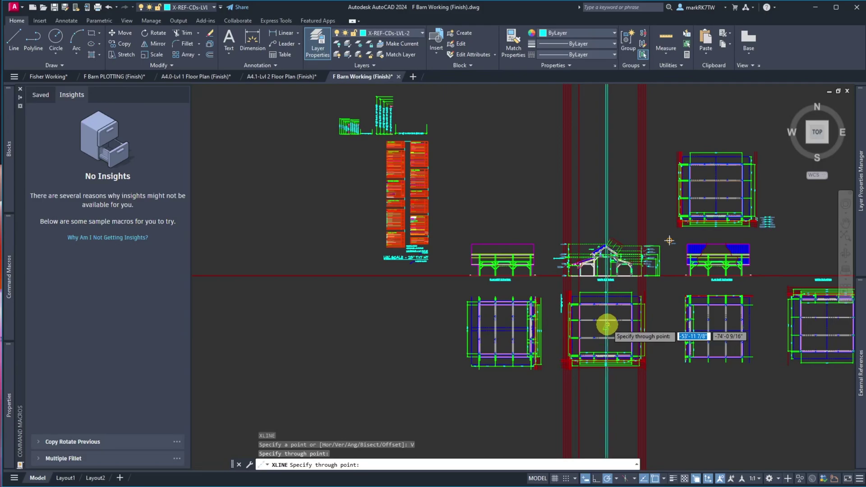
click(606, 325)
key(Return)
- Move the clipped level 2 plan horizontally from its center onto the construction line, directly above SOUTH ELEVATION
text(m)
key(Return)
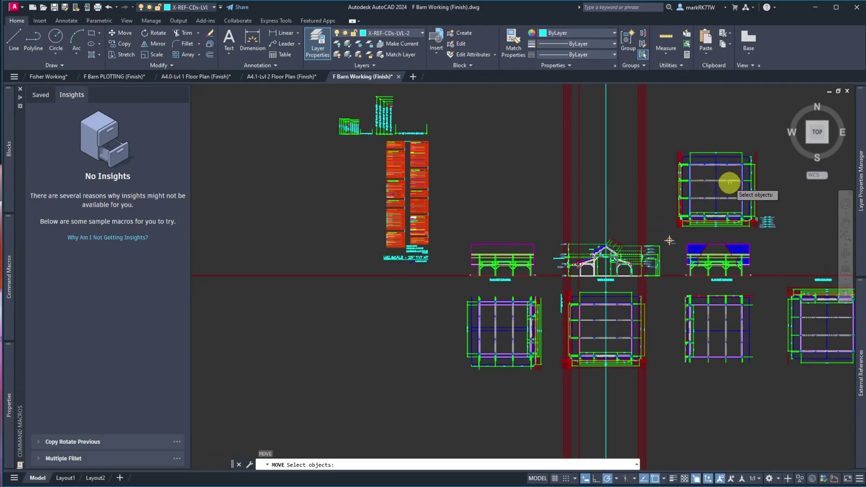
click(730, 182)
click(714, 187)
key(Return)
click(706, 187)
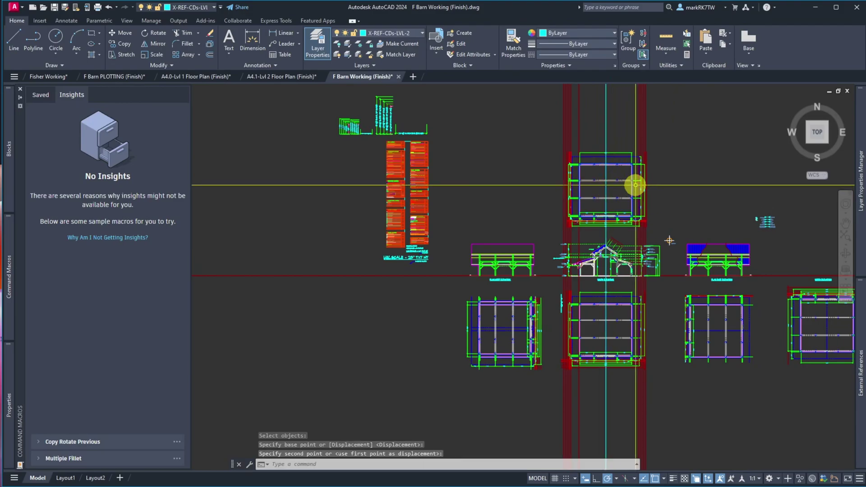
- Erase the vertical construction line running through SOUTH ELEVATION
text(e)
key(Return)
click(600, 112)
click(621, 128)
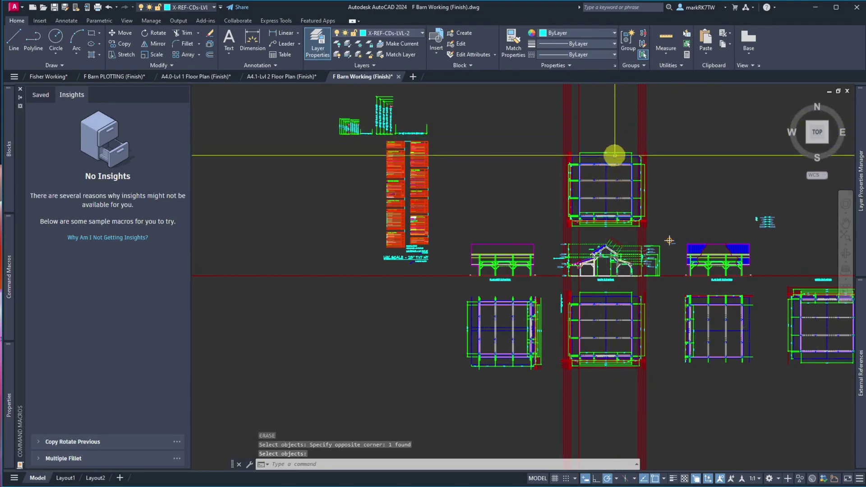
key(Escape)
click(610, 183)
text(c)
key(Return)
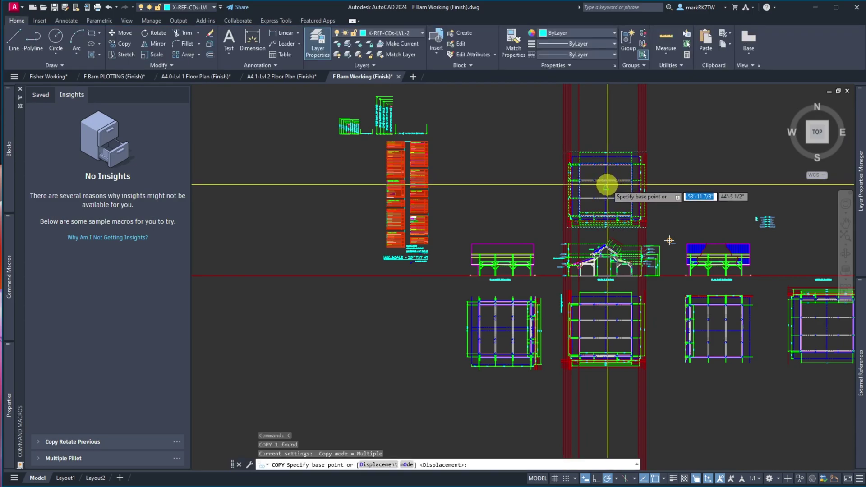
scroll(606, 184, down, 5)
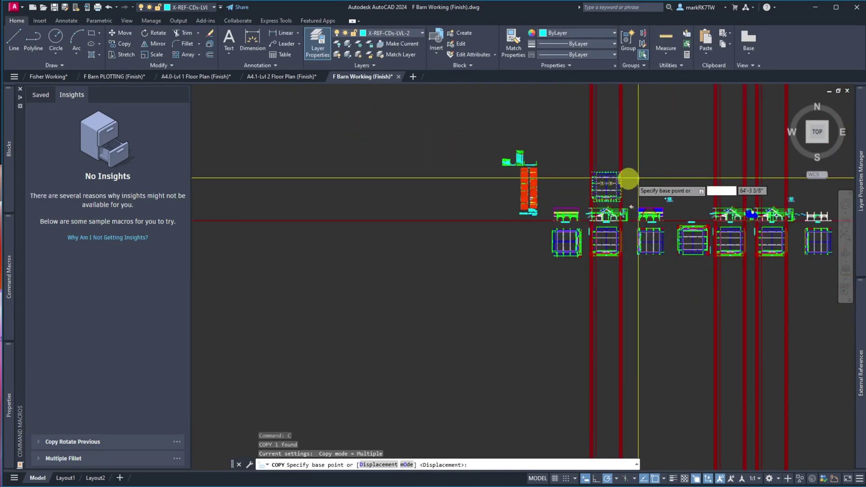
scroll(799, 216, up, 6)
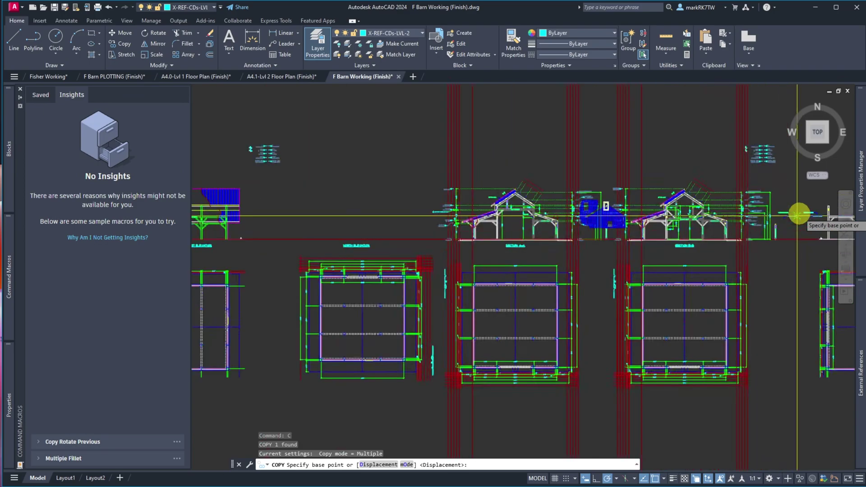
key(Escape)
- Make T-LAYOUT-AIDS the current layer for the alignment lines at SECTION A-A
scroll(541, 199, up, 4)
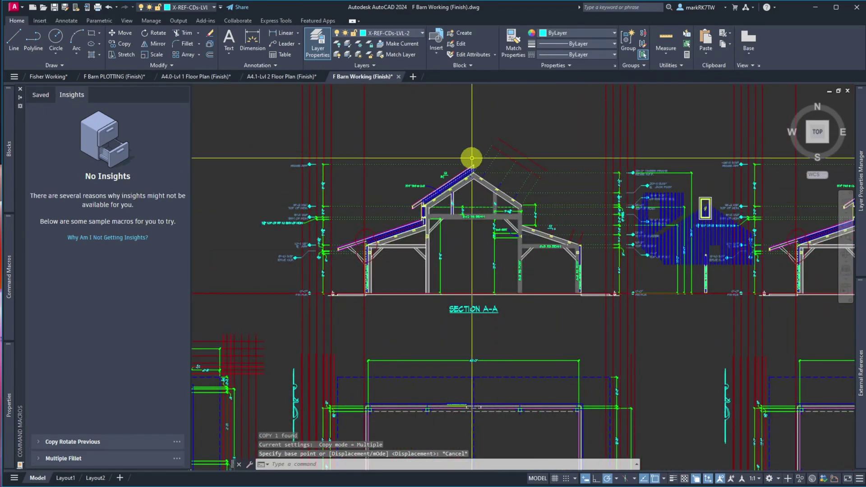
scroll(472, 163, up, 4)
right_click(479, 345)
key(Escape)
key(Escape)
key(Escape)
click(395, 33)
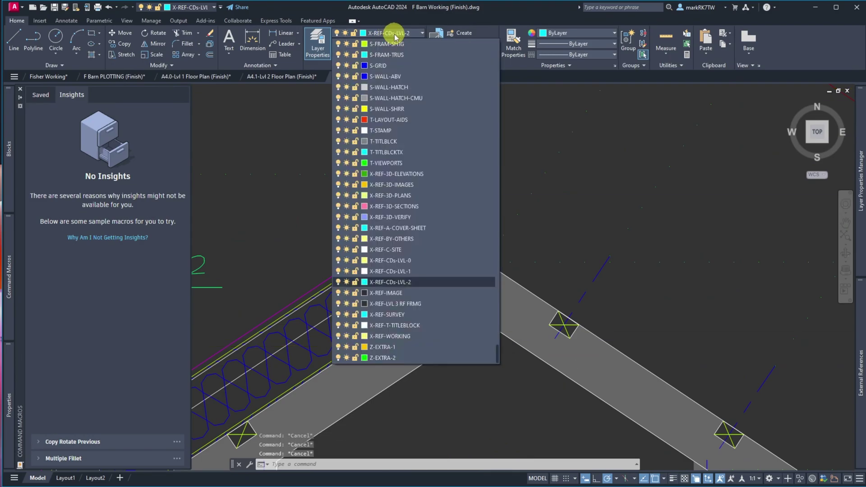
click(395, 121)
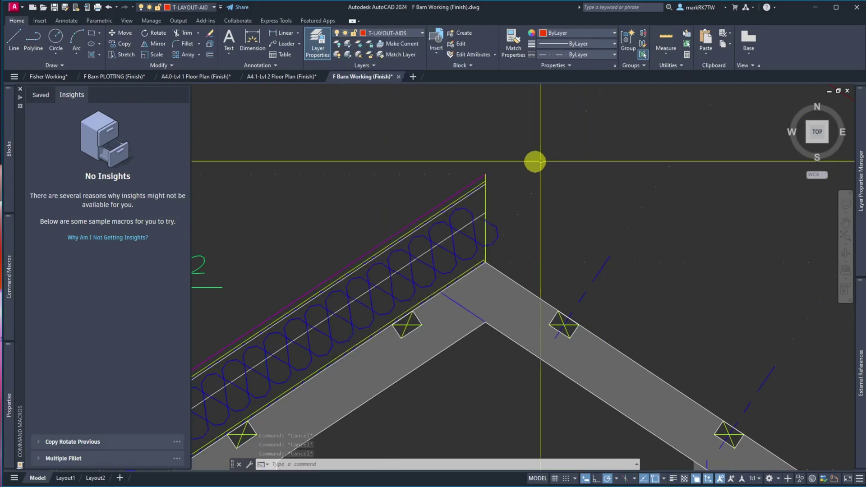
- Draw vertical construction lines through the roof ridges of SECTION A-A and SECTION B-B
text(XL)
key(Return)
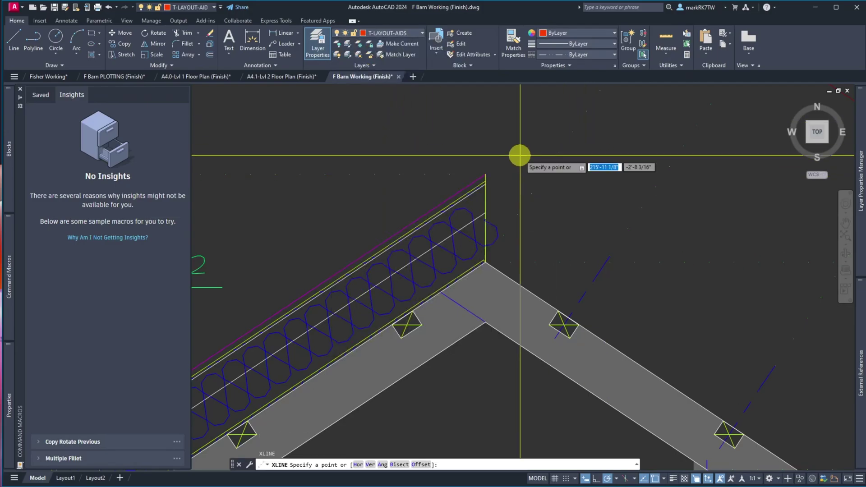
text(V)
key(Return)
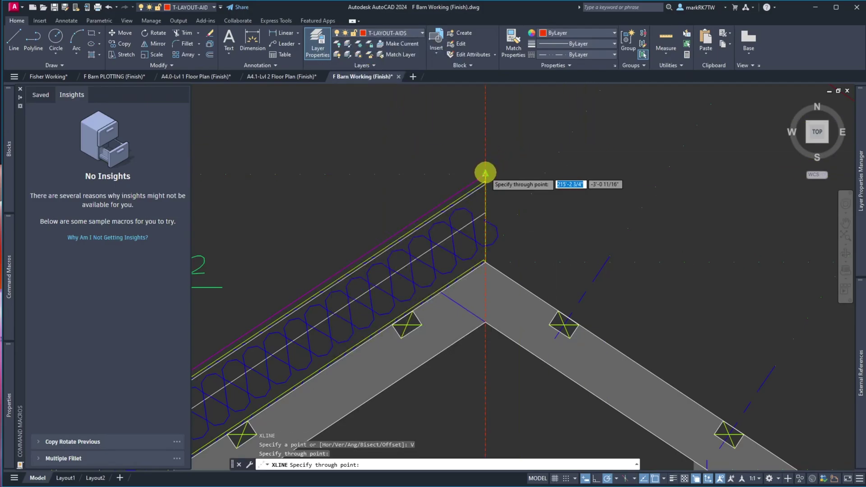
scroll(508, 171, down, 5)
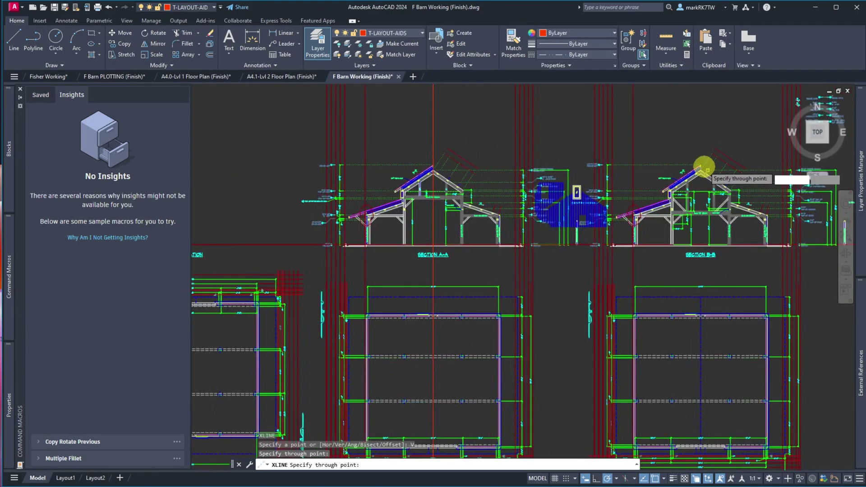
scroll(704, 164, up, 5)
click(658, 170)
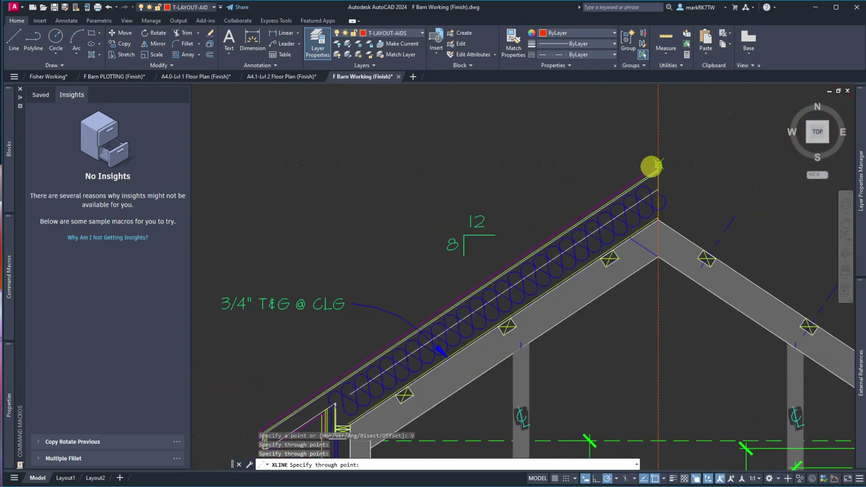
key(Return)
- Copy the level 2 plan from above SOUTH ELEVATION to horizontally aligned positions above SECTION A-A, SECTION B-B and the easternmost section
scroll(622, 182, down, 5)
scroll(622, 182, down, 8)
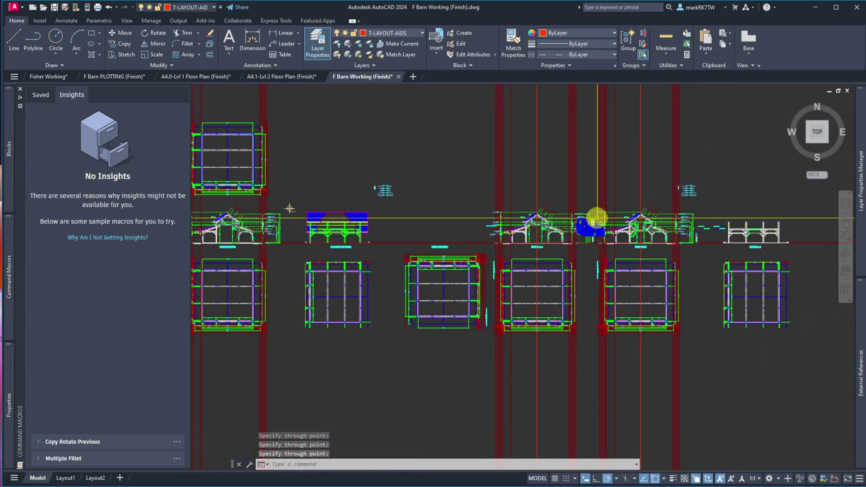
scroll(495, 207, up, 2)
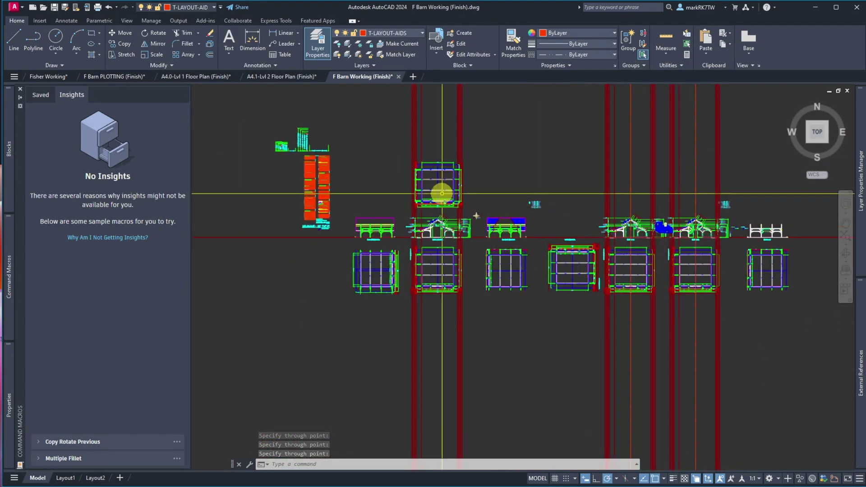
scroll(440, 201, up, 2)
text(co)
key(Return)
click(446, 164)
click(429, 150)
key(Return)
click(435, 155)
scroll(446, 158, down, 3)
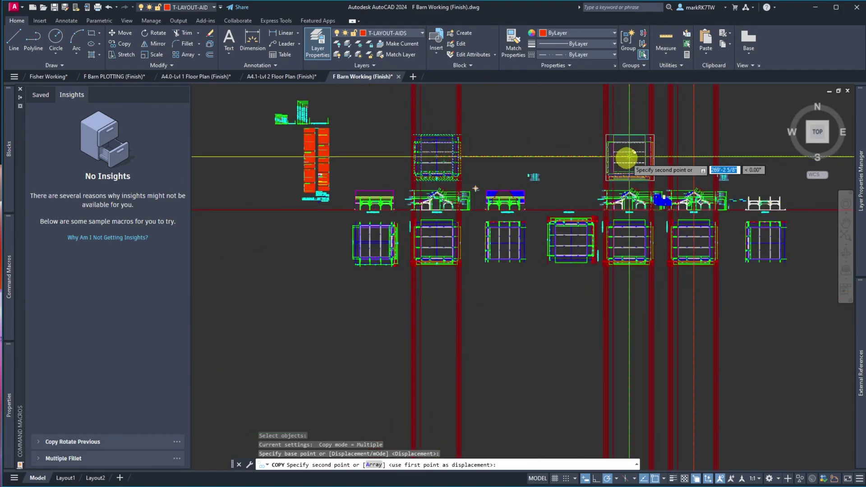
click(629, 157)
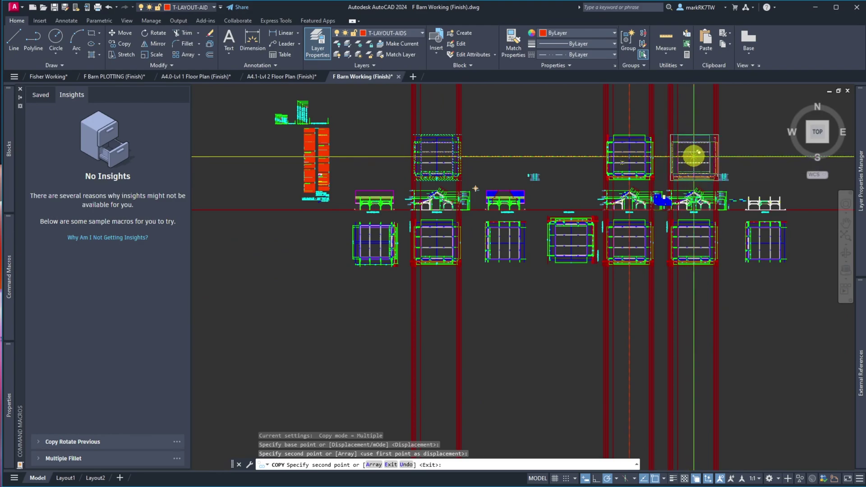
click(693, 155)
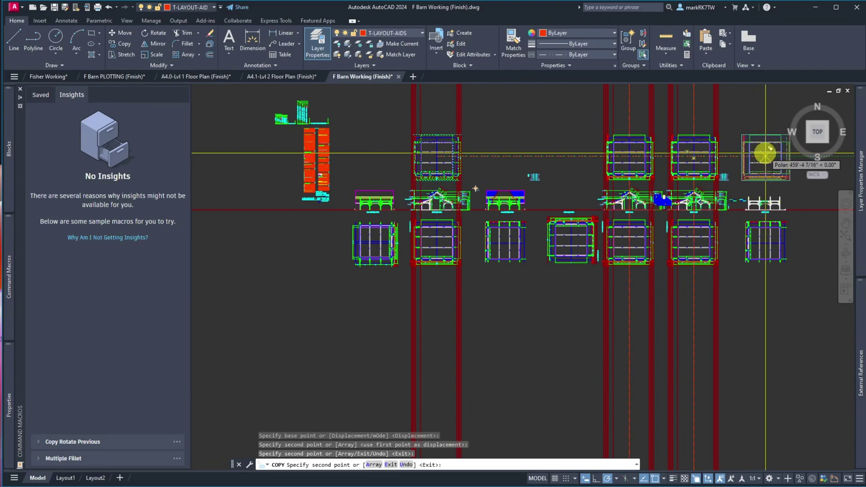
click(765, 153)
key(Escape)
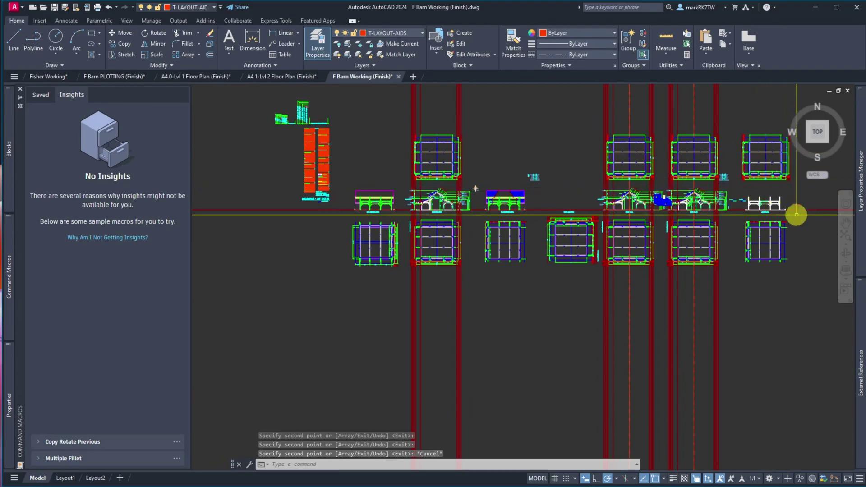
- Rotate the level 2 plan copy above the easternmost section 90 degrees clockwise about its center, matching the plan below
scroll(791, 252, up, 6)
scroll(640, 163, down, 3)
scroll(503, 230, up, 5)
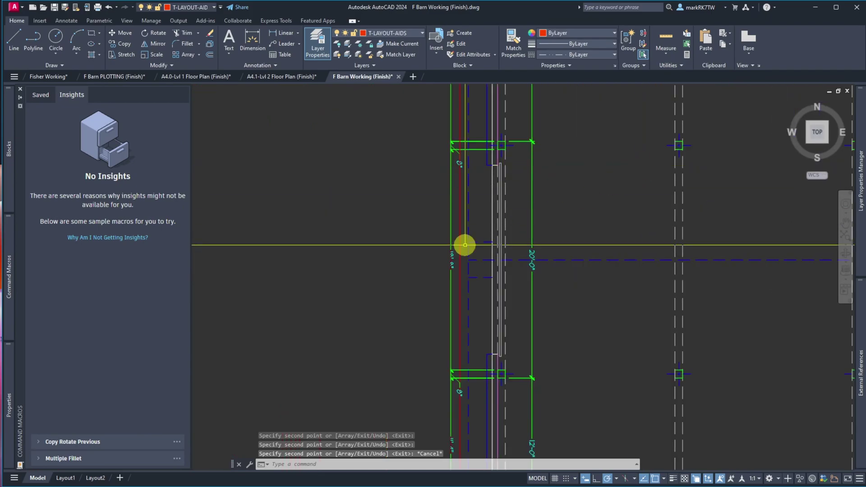
scroll(482, 312, down, 6)
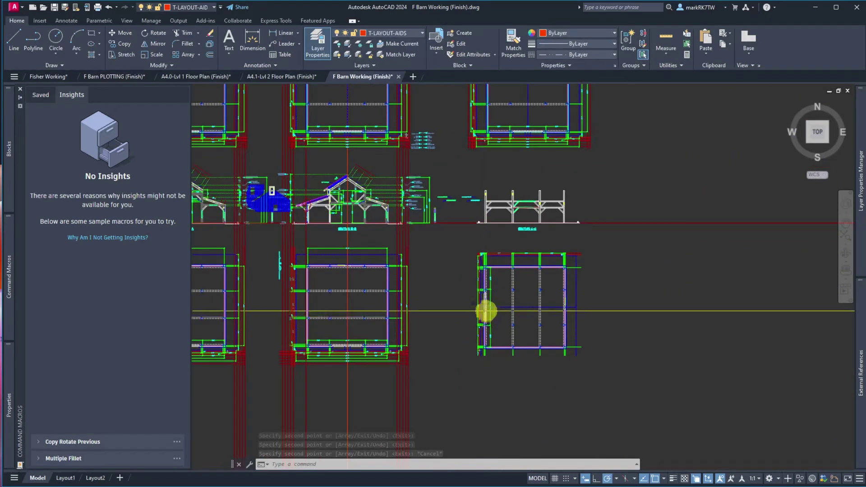
scroll(525, 110, up, 6)
scroll(526, 122, down, 6)
scroll(526, 110, up, 8)
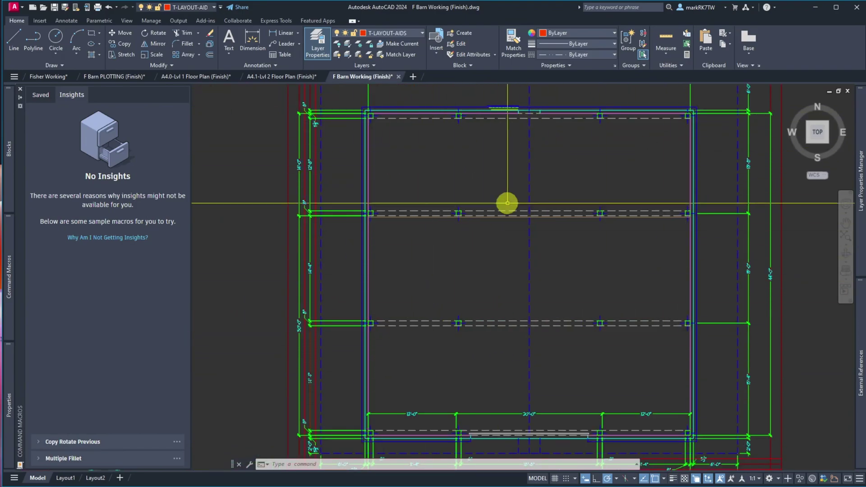
text(ro)
key(space)
click(561, 292)
click(505, 262)
key(space)
click(528, 277)
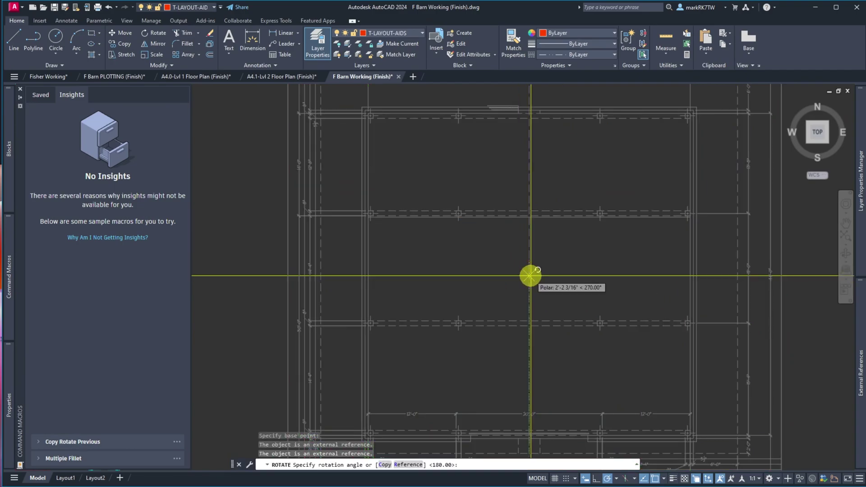
text(-)
key(Return)
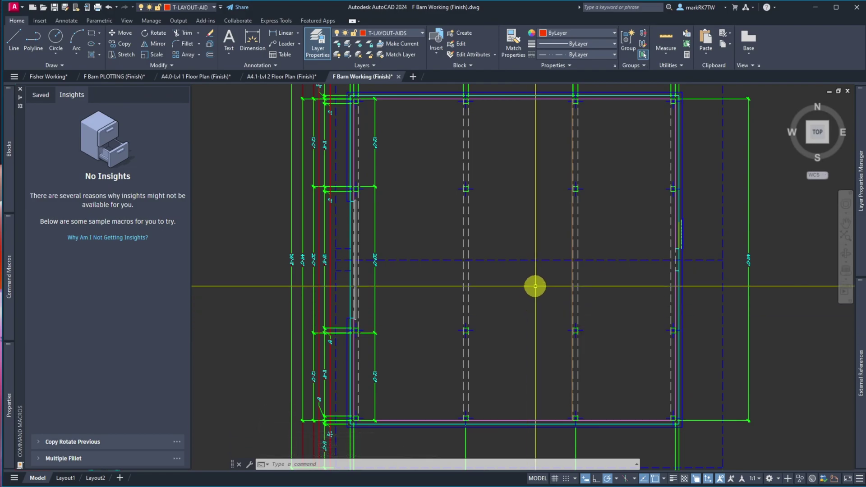
scroll(529, 333, down, 5)
scroll(532, 431, up, 5)
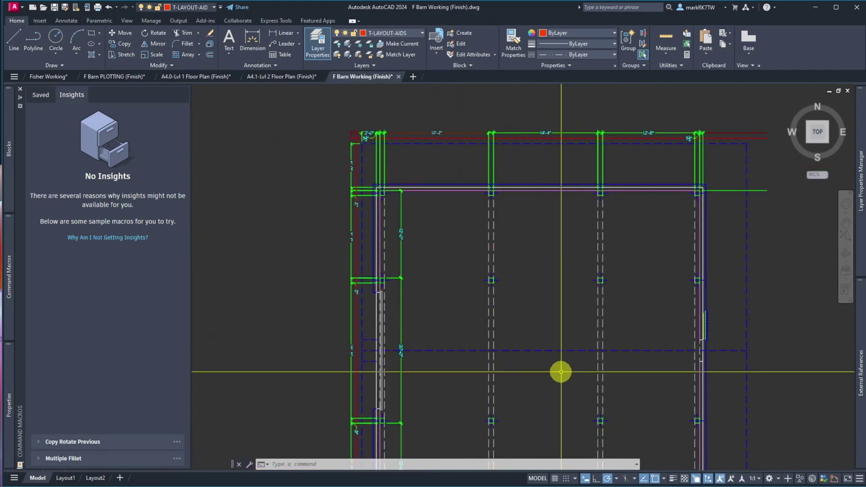
text(L)
key(Return)
text(V)
key(Return)
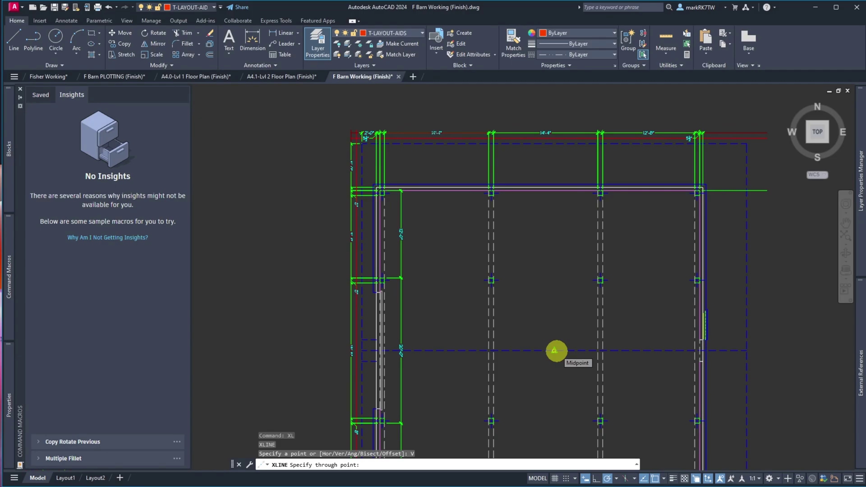
key(Escape)
key(Escape)
key(Escape)
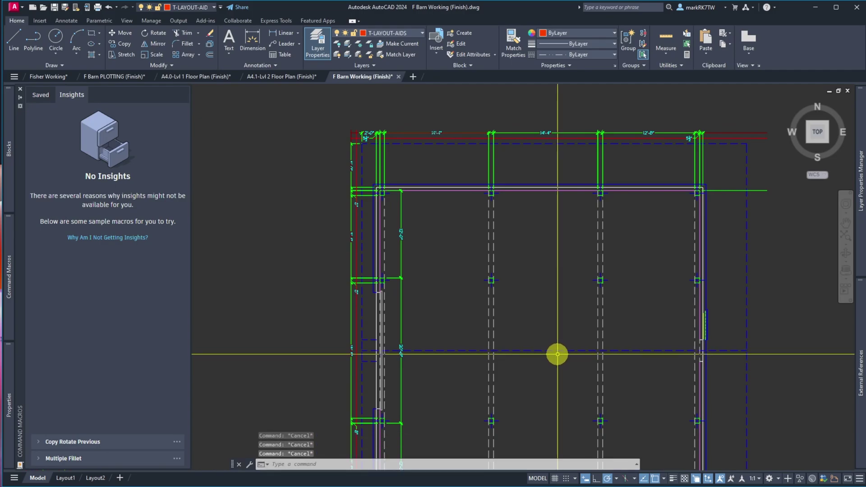
text(X)
key(Return)
key(Escape)
key(Escape)
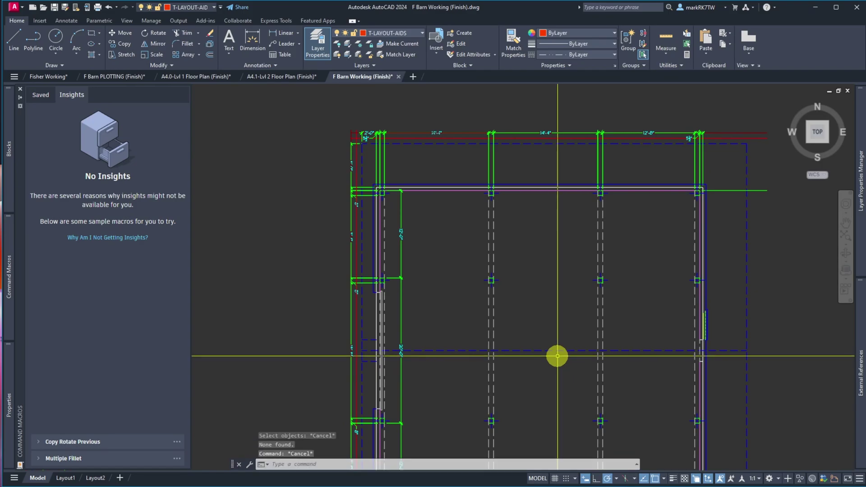
- Draw a vertical construction line through the midpoint of the ridge line in the plan below SECTION C-C
text(XL)
key(Return)
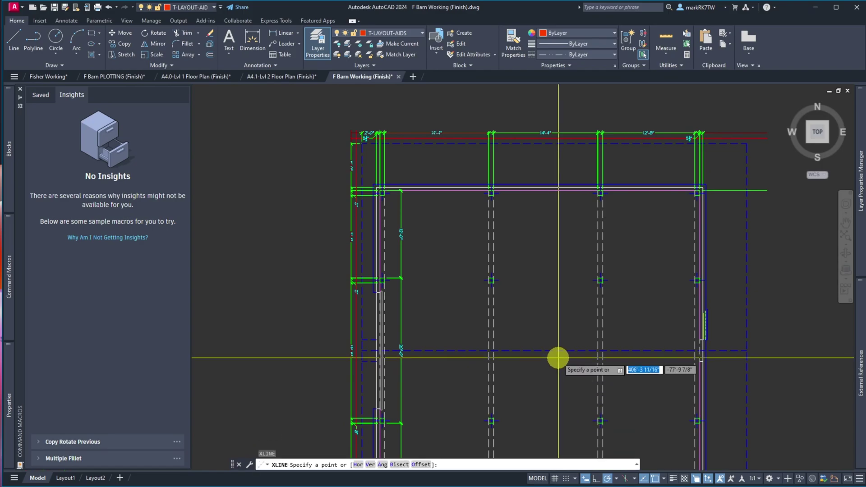
text(V)
key(Return)
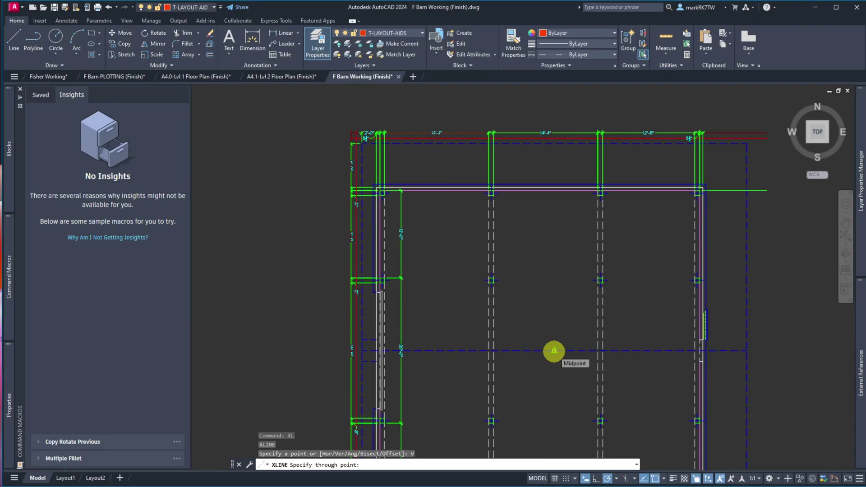
click(554, 351)
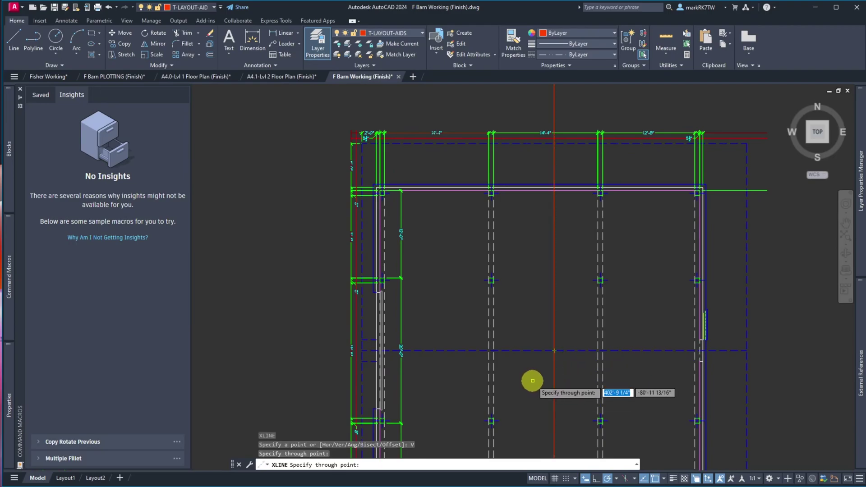
scroll(533, 381, down, 5)
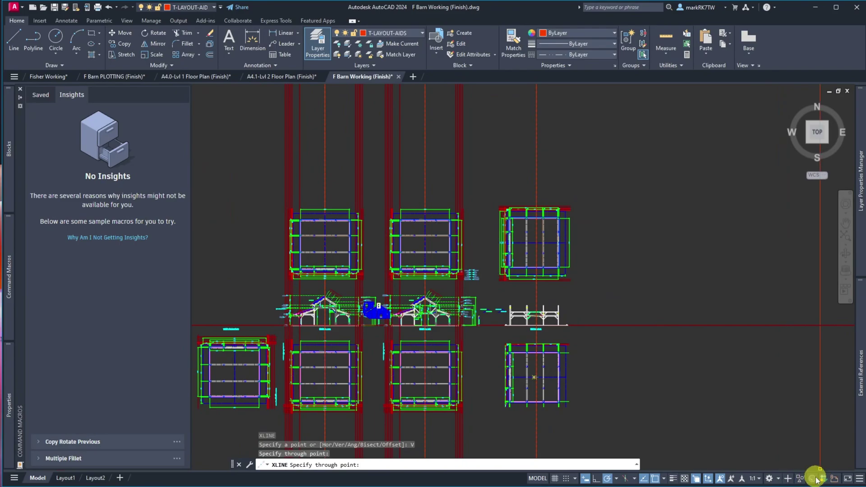
scroll(535, 249, up, 6)
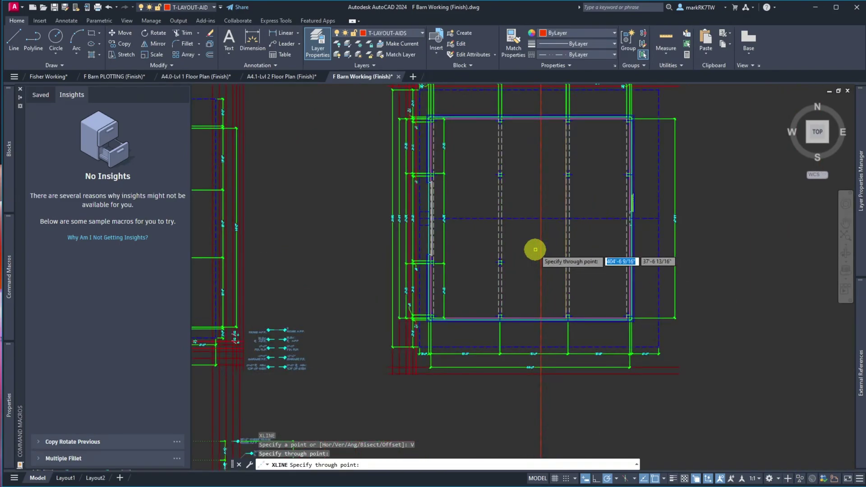
key(Escape)
- Move the level 2 plan above SECTION C-C horizontally so its ridge-line midpoint sits on the vertical construction line
scroll(554, 226, up, 5)
click(555, 218)
click(482, 182)
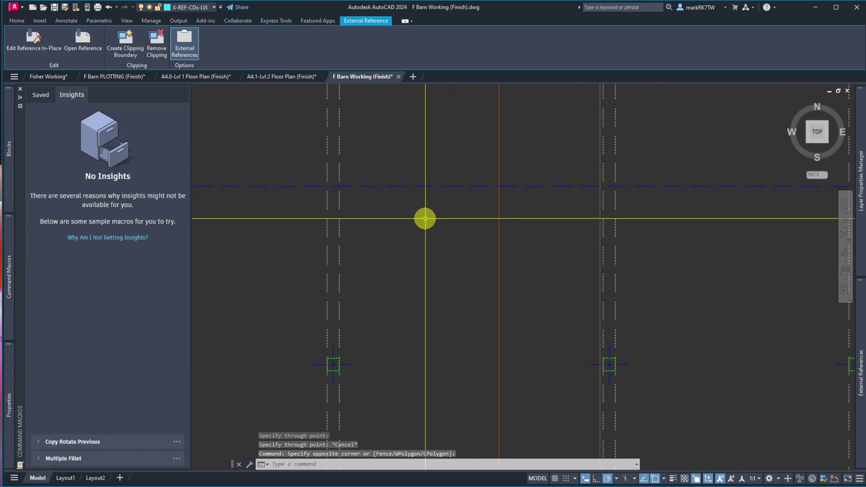
text(m)
key(Return)
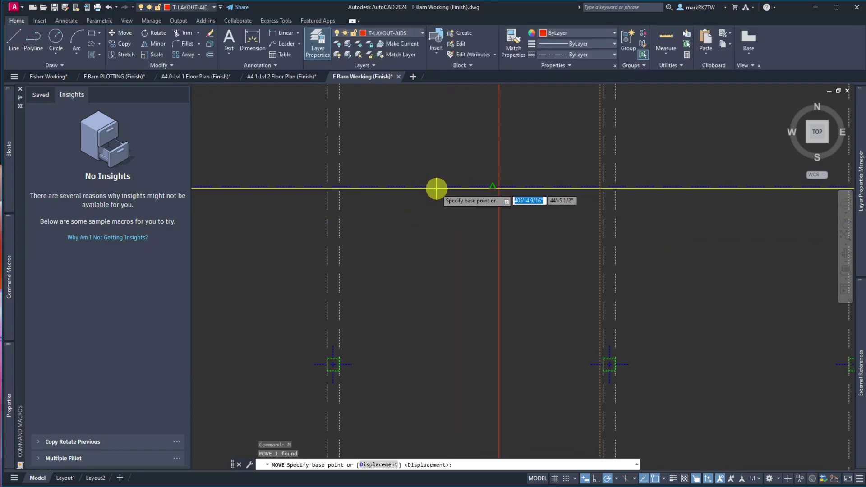
click(494, 186)
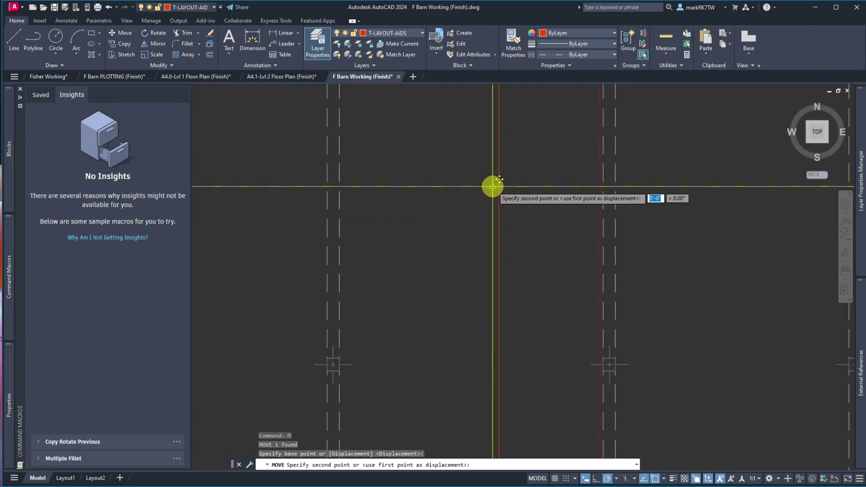
click(496, 187)
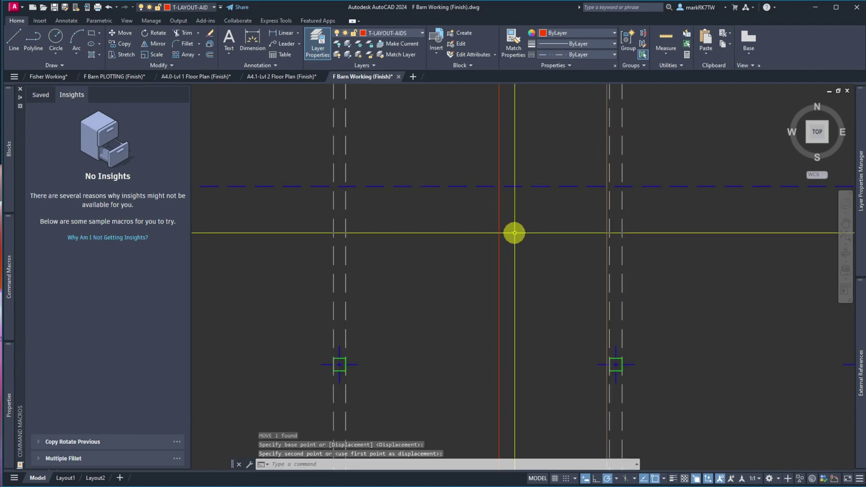
- Move the vertical construction line onto the center of the next post to the east in the level 2 plan above SECTION C-C
key(space)
click(514, 264)
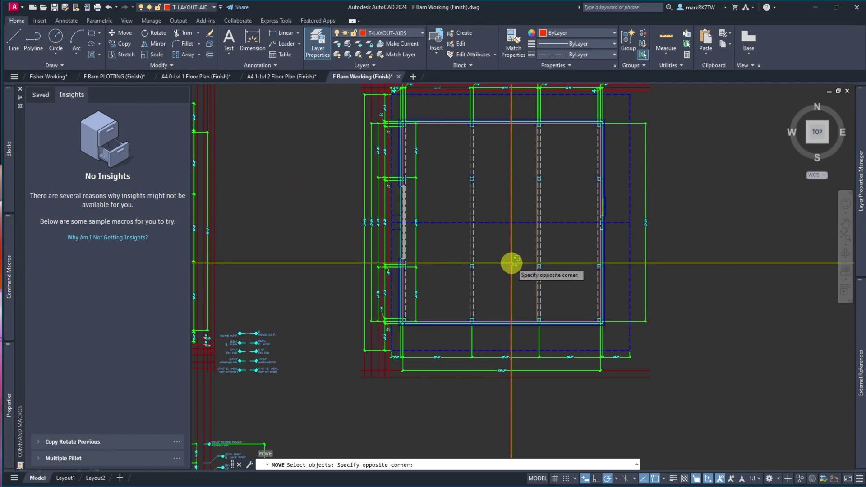
click(515, 263)
click(510, 411)
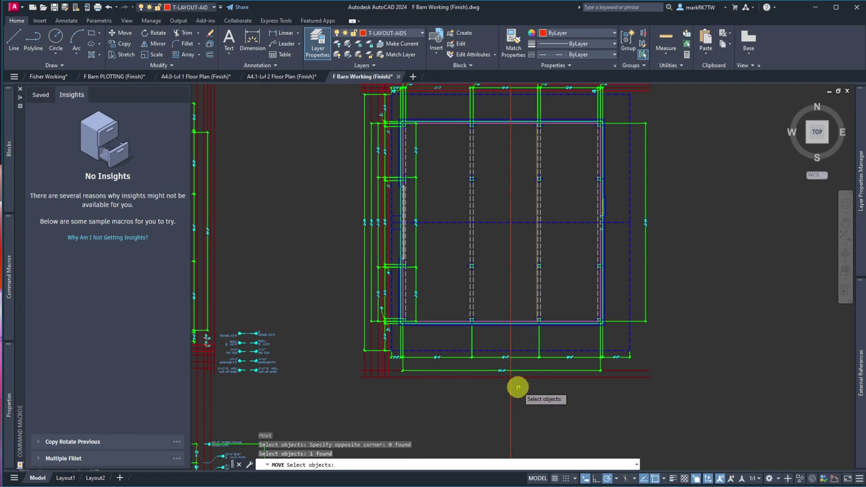
key(space)
scroll(514, 329, up, 6)
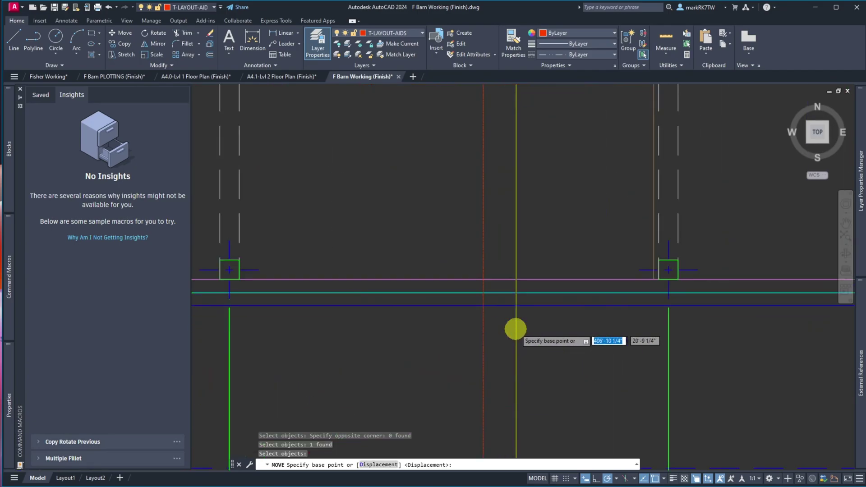
click(463, 250)
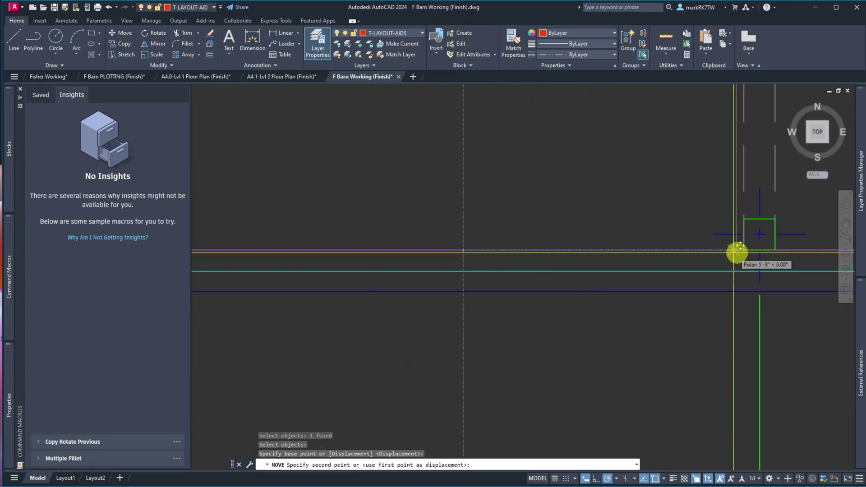
click(759, 234)
- Check the construction line's alignment with the SECTION C-C posts and the plan below, and review the whole row of elevations and plans
scroll(576, 212, down, 5)
scroll(555, 176, down, 3)
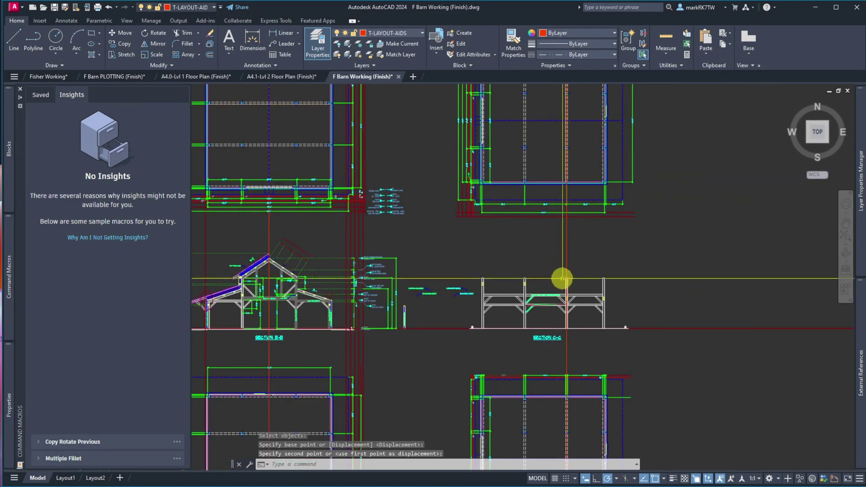
scroll(570, 321, up, 5)
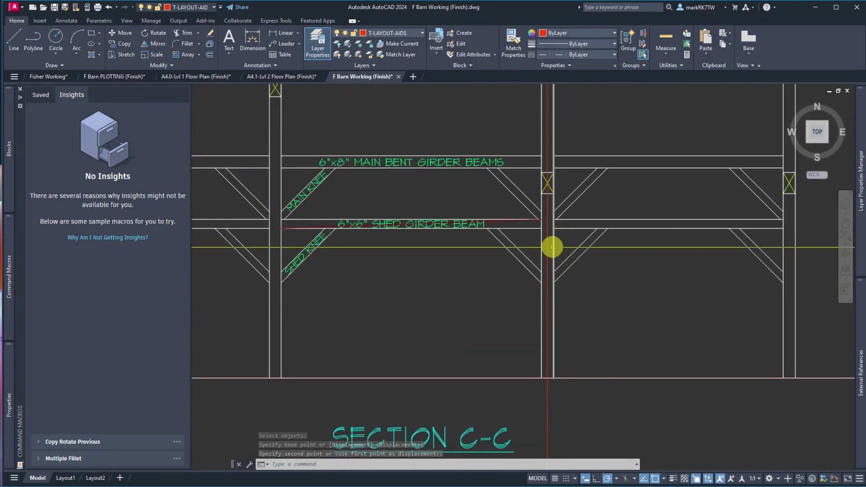
scroll(550, 176, up, 6)
scroll(549, 177, down, 2)
scroll(541, 173, down, 6)
scroll(540, 249, up, 5)
scroll(540, 249, up, 3)
scroll(540, 250, down, 7)
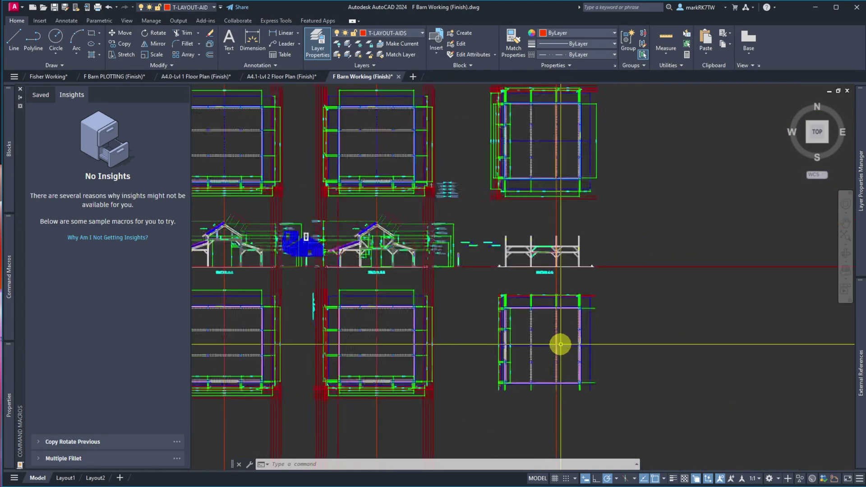
scroll(558, 329, down, 3)
scroll(464, 303, down, 2)
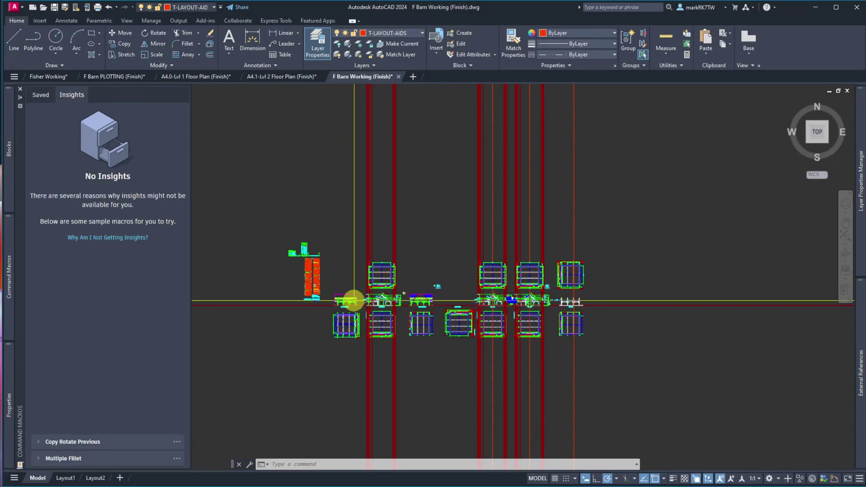
scroll(313, 284, up, 3)
scroll(392, 241, down, 2)
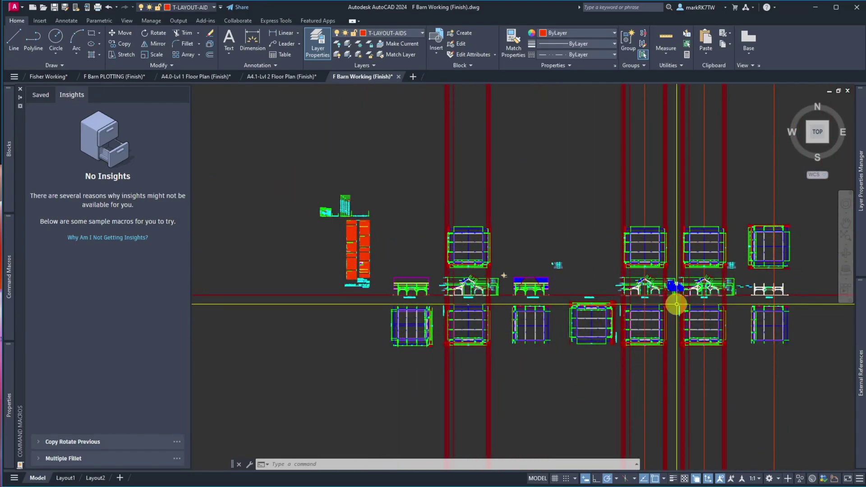
scroll(464, 293, up, 4)
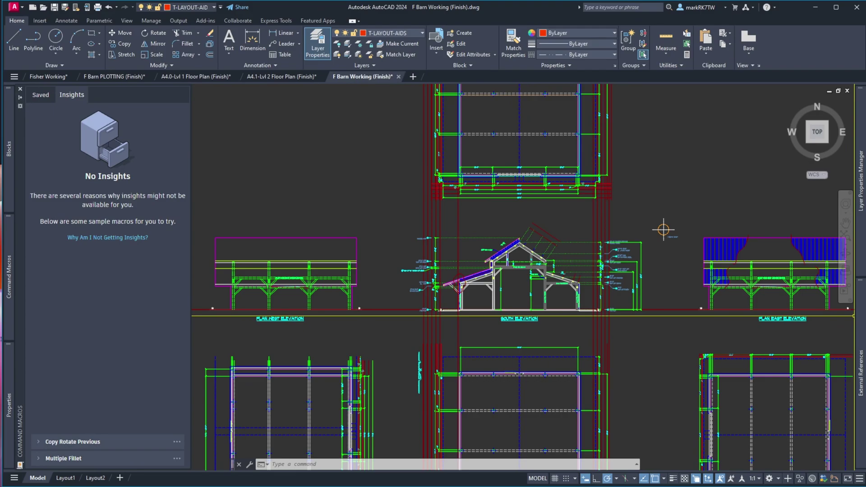
- Switch to OneNote, add a page titled "Lesson 05-" to Fisher Barn Lessons, and return to the Lesson 04 page
drag(865, 23, 582, 21)
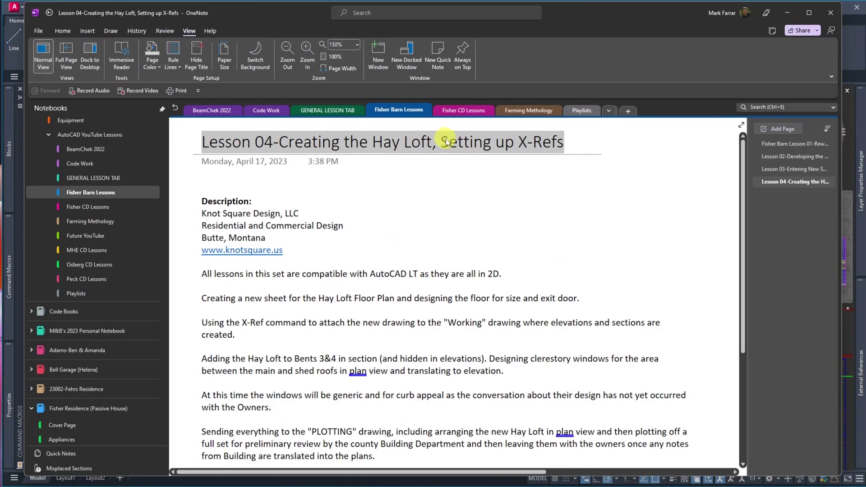
click(778, 131)
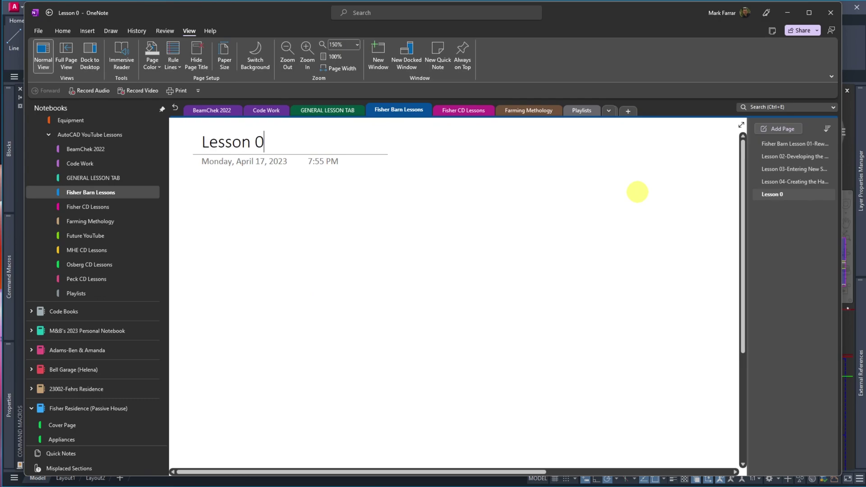
text(Lesson 05-)
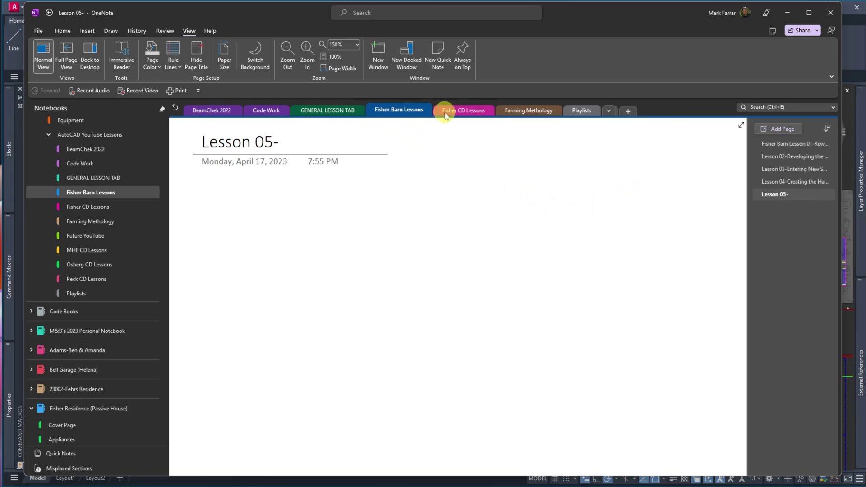
click(819, 183)
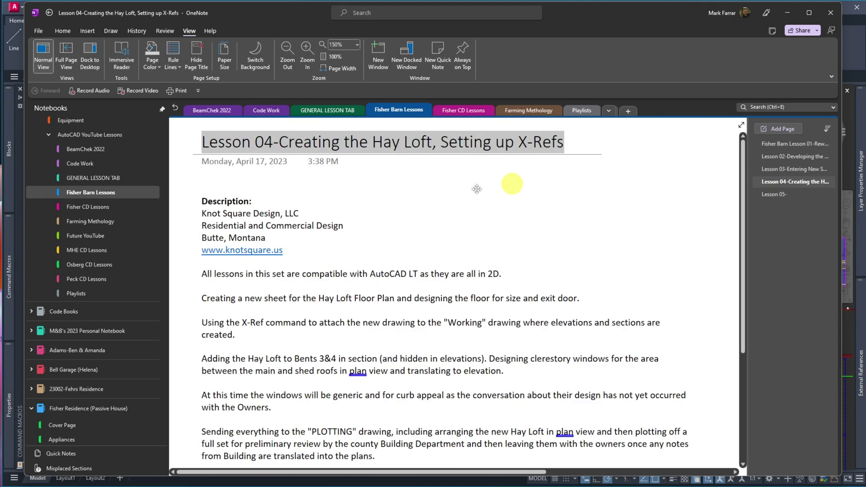
drag(642, 18, 865, 16)
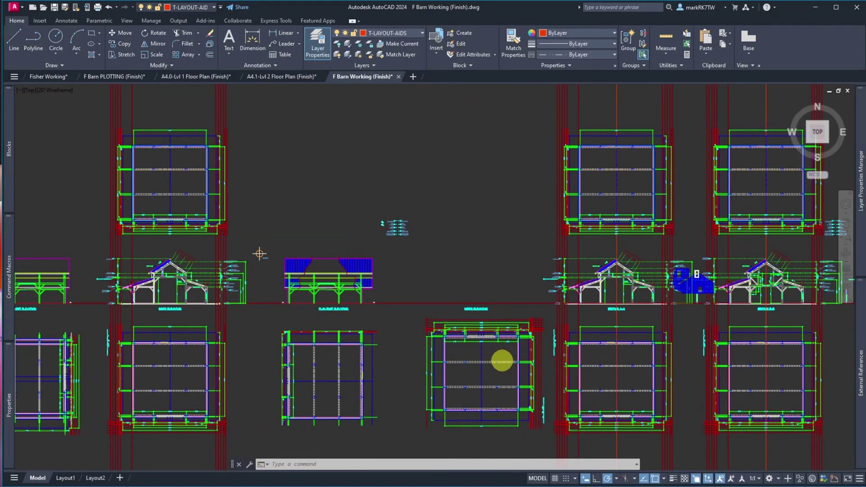
- Switch back to AutoCAD and copy the plan between PLAN EAST ELEVATION and SECTION A-A straight up into the upper row of plans
click(502, 361)
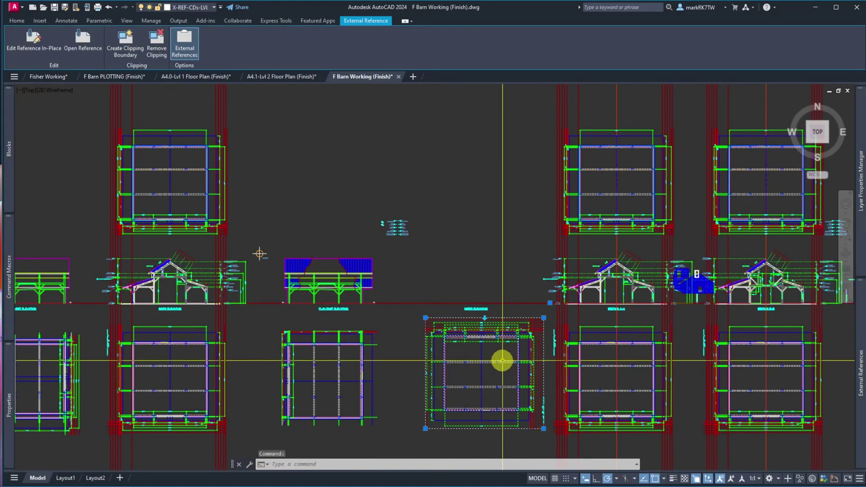
text(c)
key(Return)
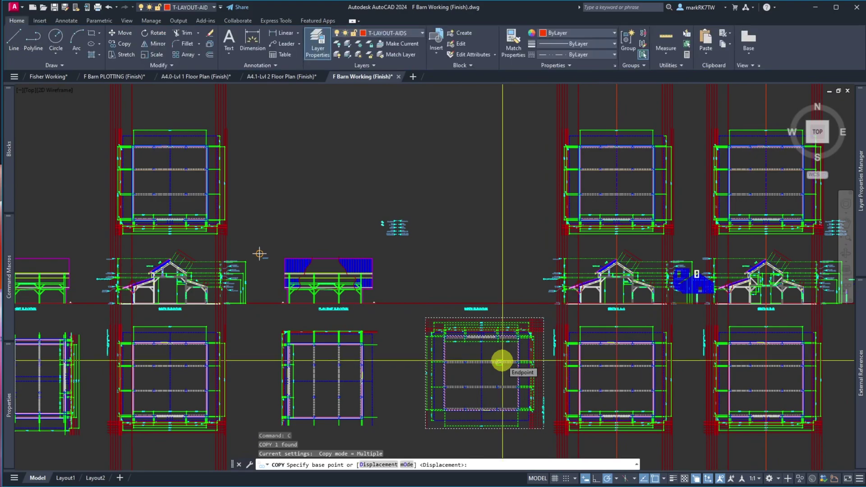
click(502, 361)
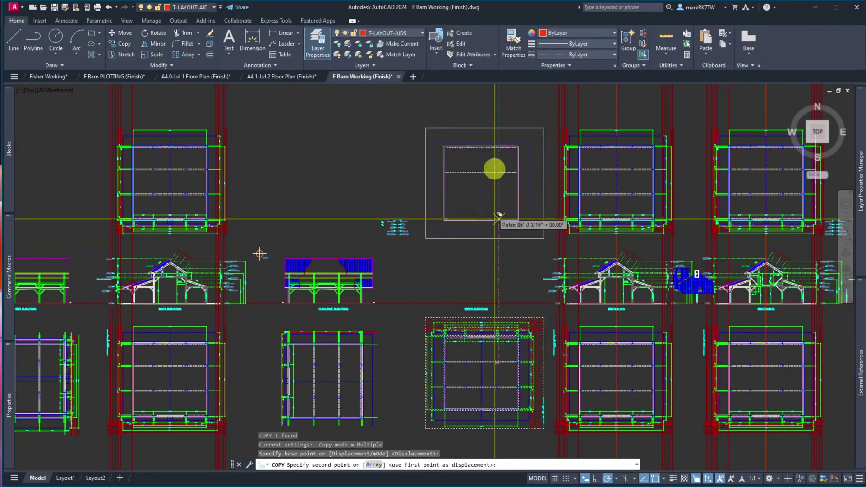
click(497, 168)
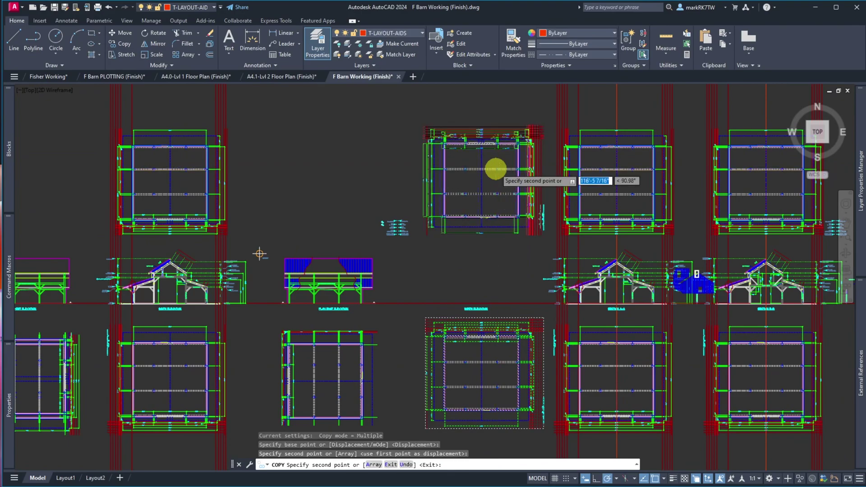
key(Return)
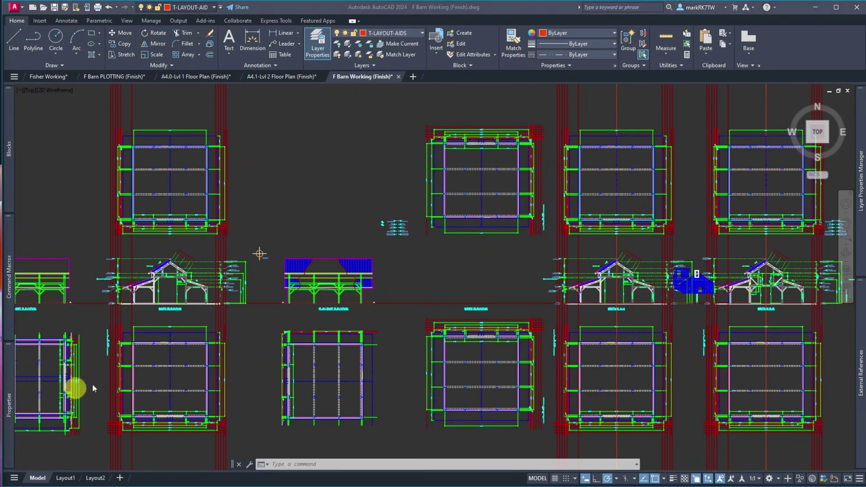
- Compare the layer of the newly copied plan with that of the level 2 plan above SECTION A-A
click(492, 215)
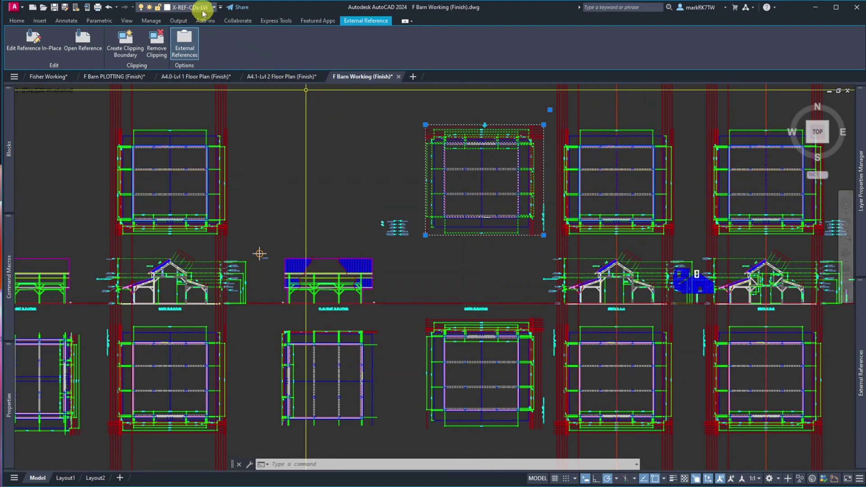
key(Escape)
click(608, 146)
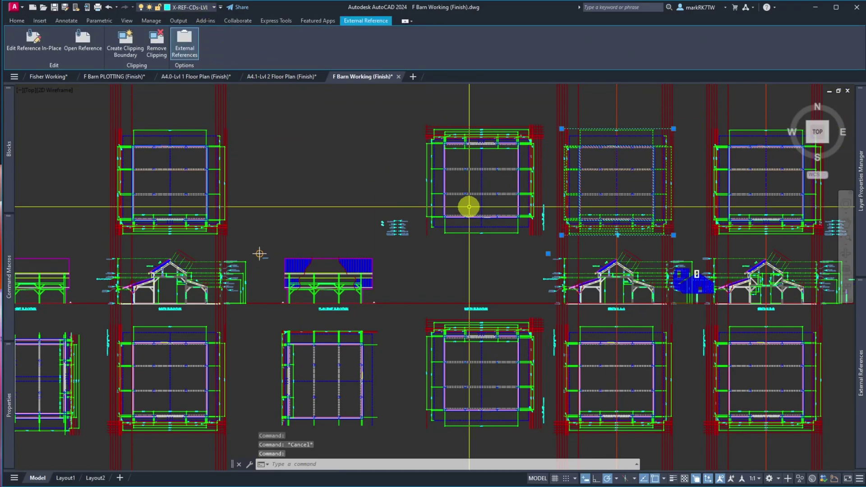
key(Escape)
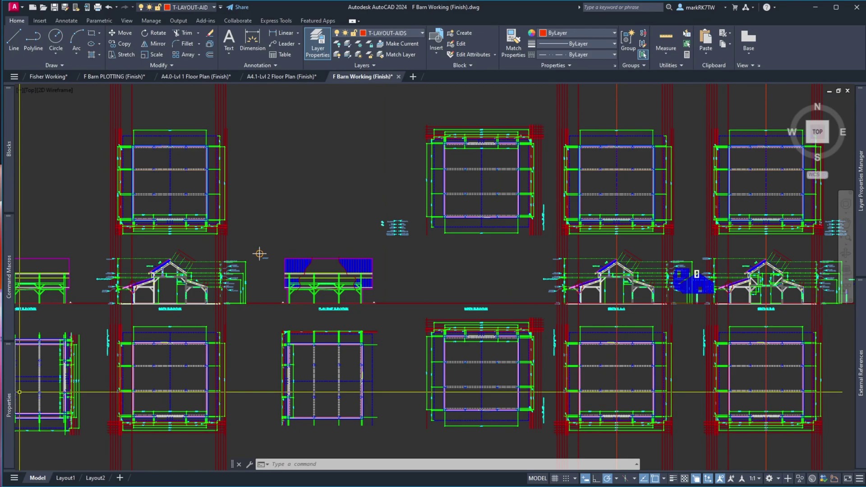
scroll(105, 301, up, 6)
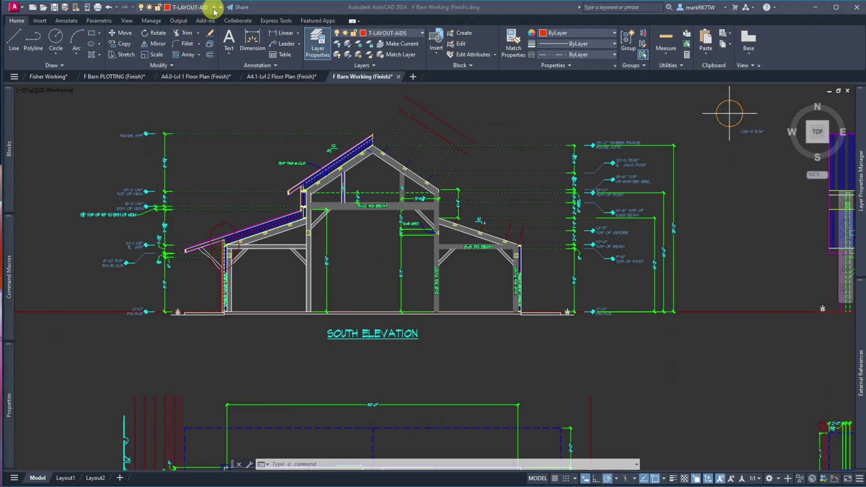
click(359, 47)
scroll(376, 159, up, 8)
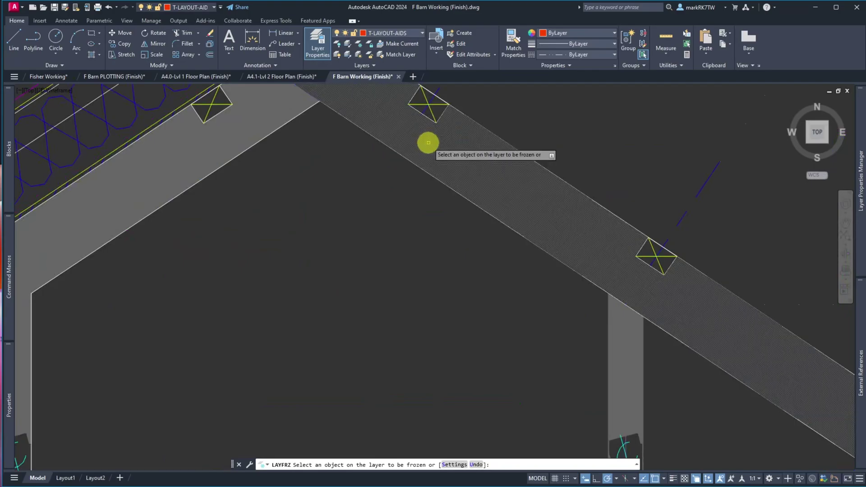
key(Escape)
scroll(431, 150, down, 6)
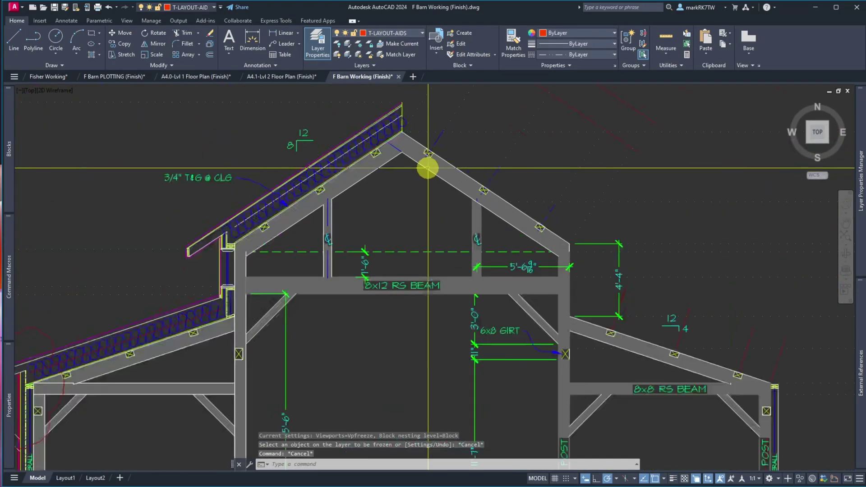
- Erase the solid hatches of the rafters, jack posts and 8x12 beam in the SOUTH ELEVATION
click(440, 167)
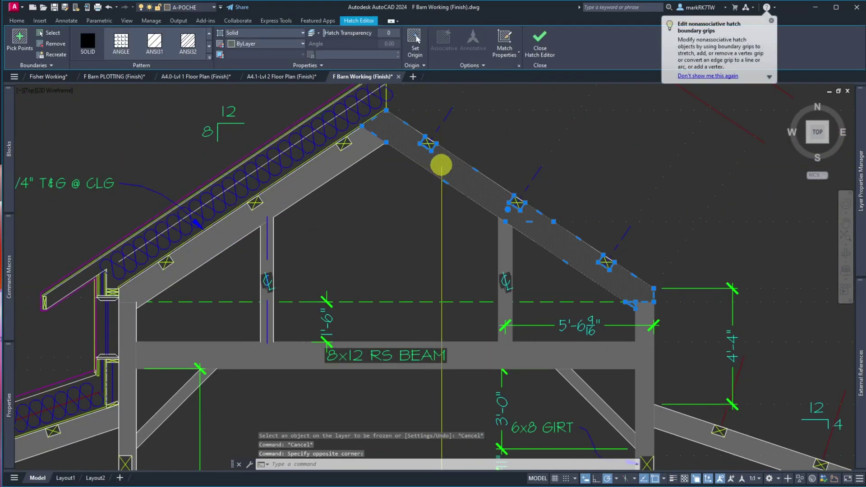
key(Delete)
key(Delete)
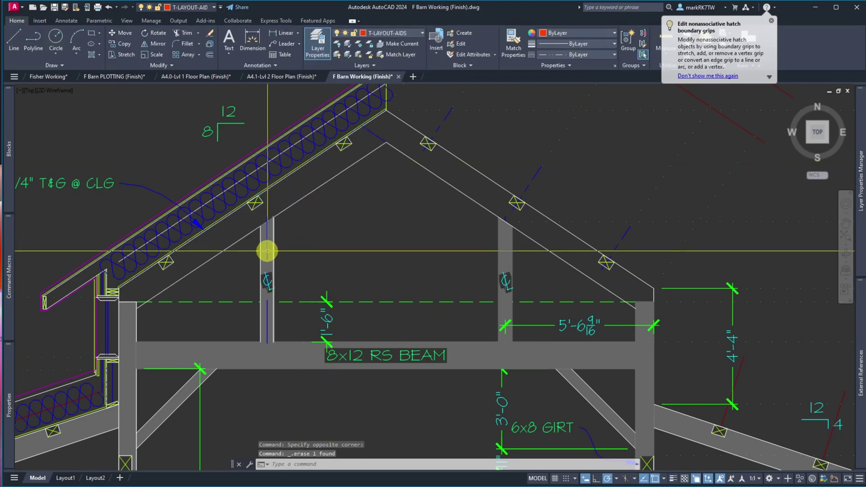
click(270, 306)
key(Delete)
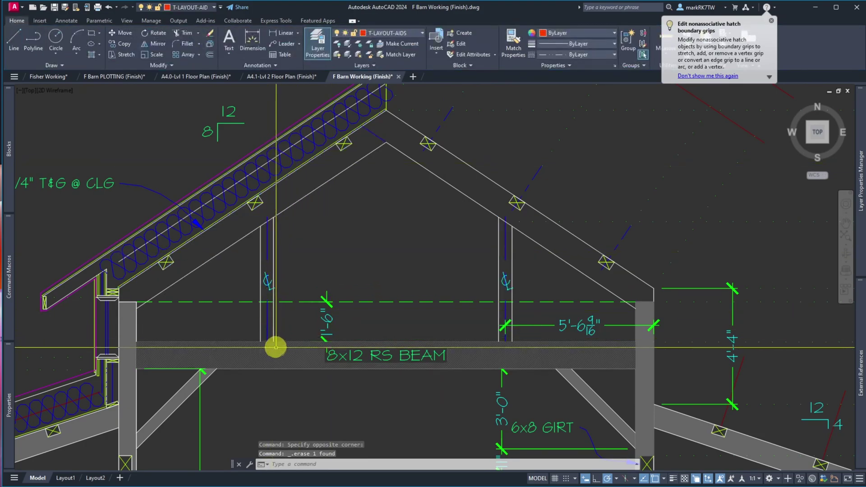
click(277, 347)
key(Delete)
scroll(302, 278, down, 5)
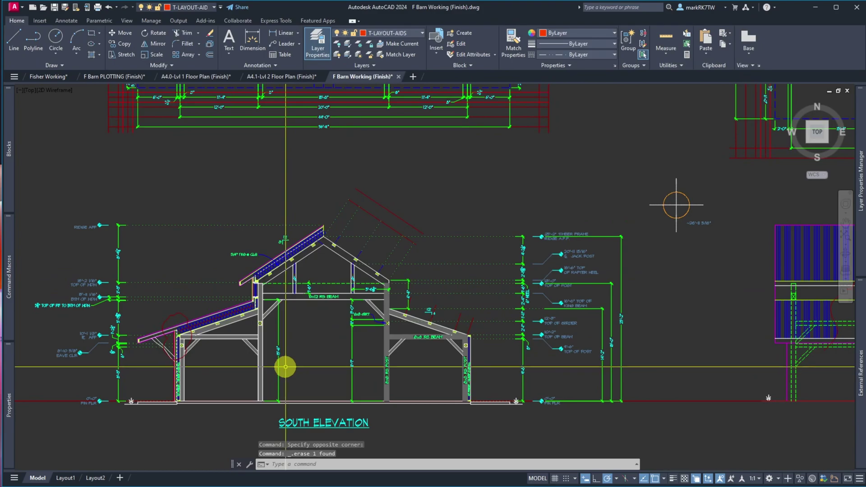
click(361, 45)
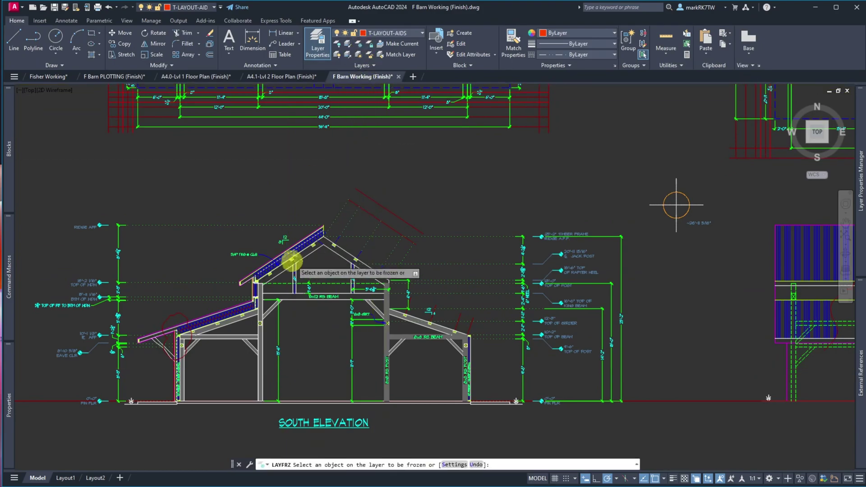
scroll(262, 354, up, 4)
key(Escape)
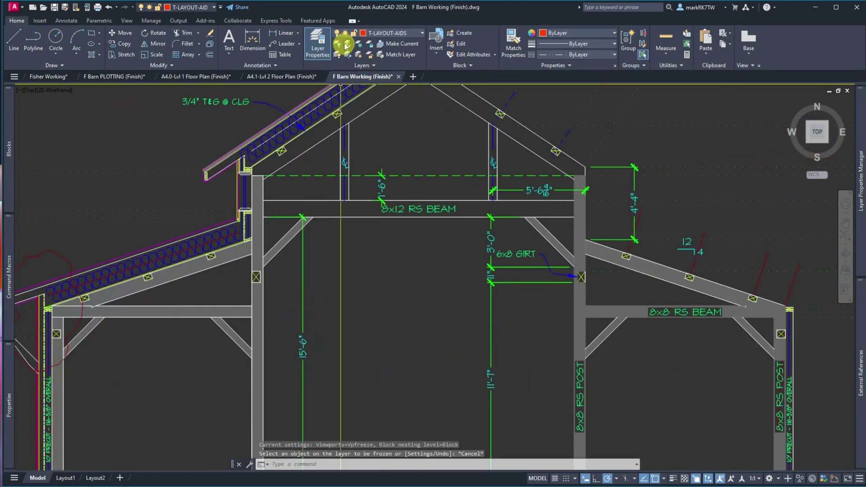
- Isolate the A-POCHE layer and erase all remaining hatches of the SOUTH ELEVATION
click(349, 49)
click(260, 323)
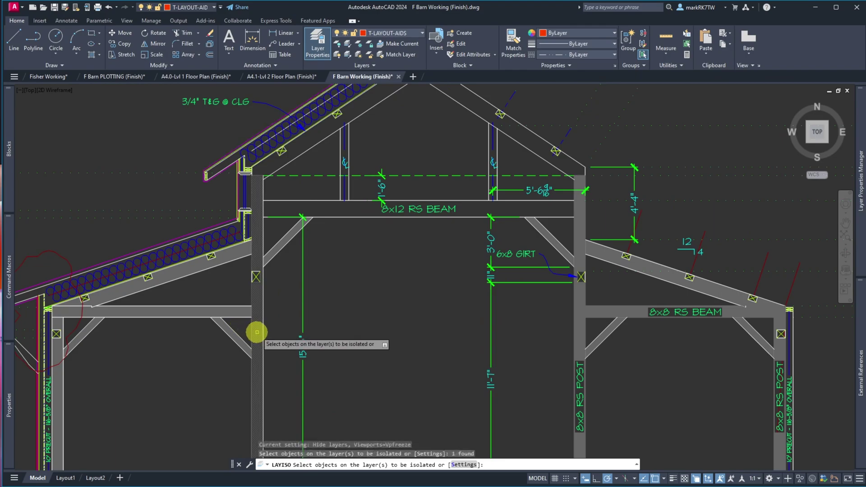
key(Return)
scroll(260, 323, down, 5)
text(e)
key(Return)
click(239, 267)
click(375, 377)
key(Return)
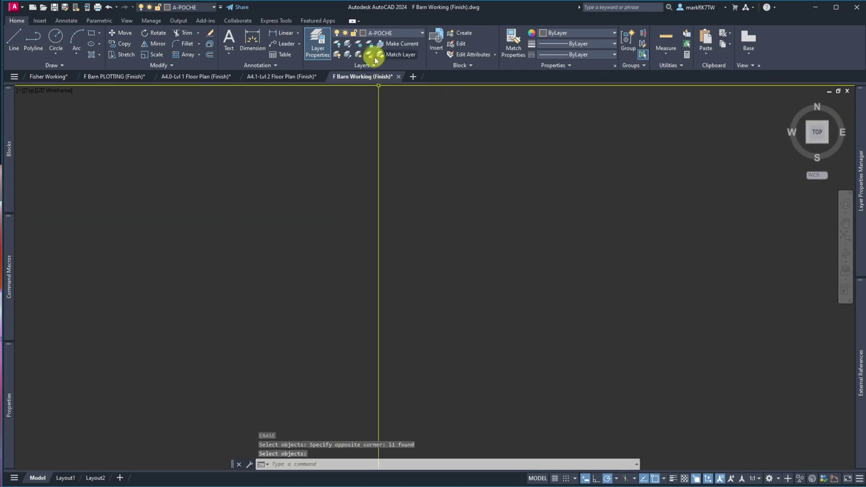
- Unisolate the layers and review the SOUTH ELEVATION without its hatches
click(348, 54)
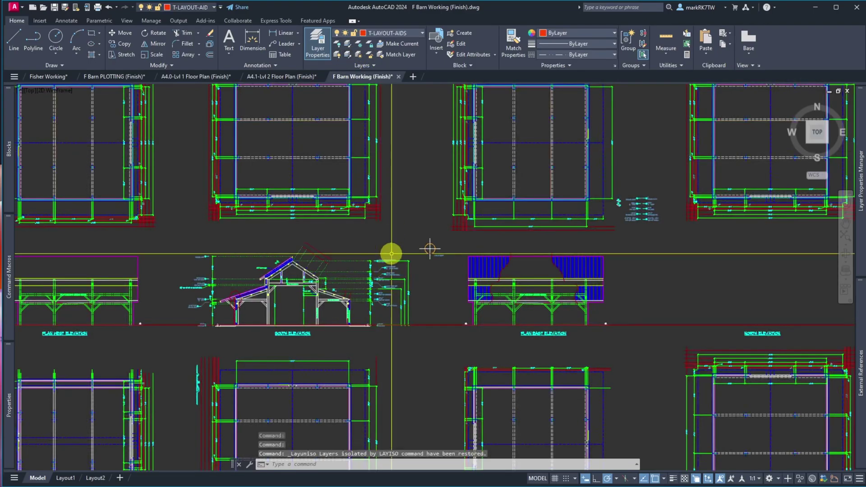
scroll(244, 290, up, 5)
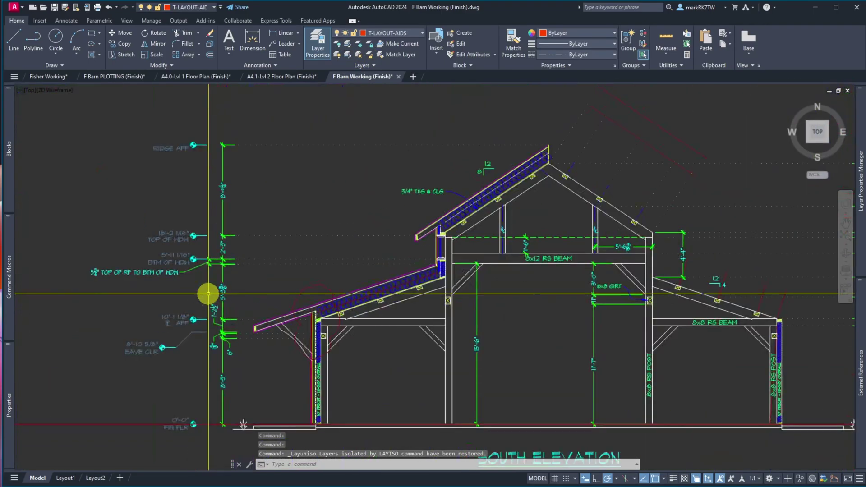
scroll(561, 306, down, 3)
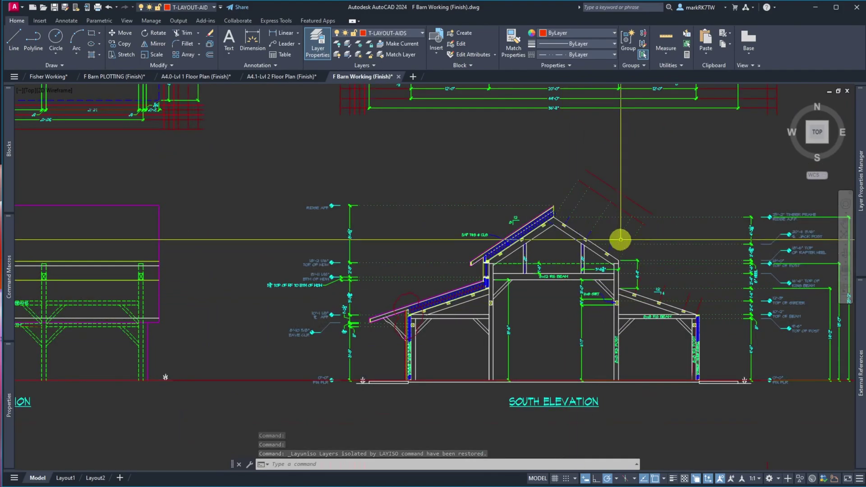
scroll(618, 239, up, 3)
scroll(757, 327, down, 3)
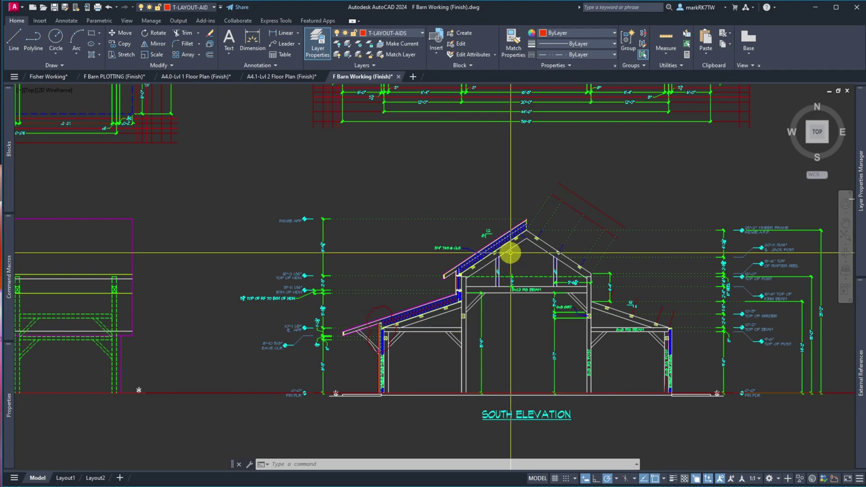
- Erase the centerline and centerline symbol of the right jack post above the 8x12 beam
scroll(527, 293, up, 5)
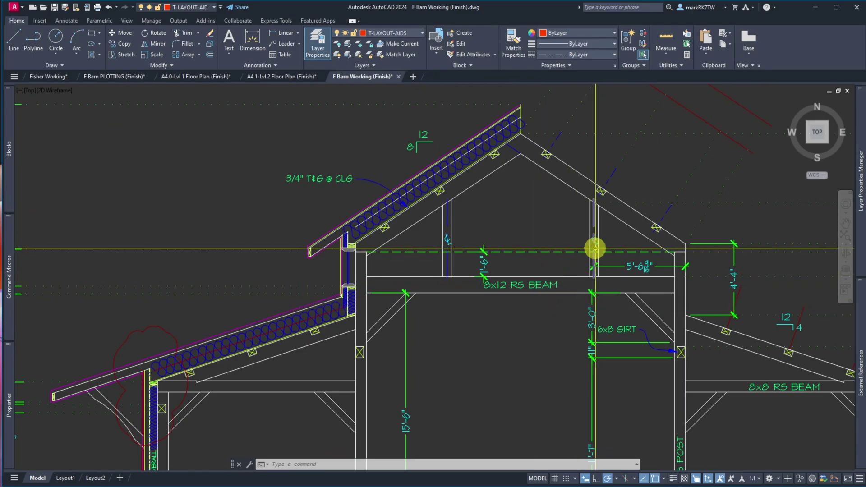
scroll(598, 243, up, 4)
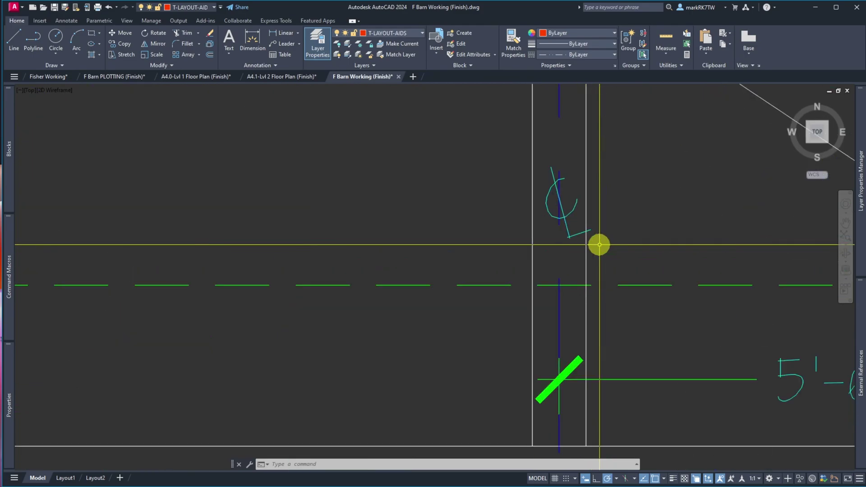
text(e)
key(Return)
click(586, 245)
click(547, 183)
key(Return)
scroll(559, 228, down, 4)
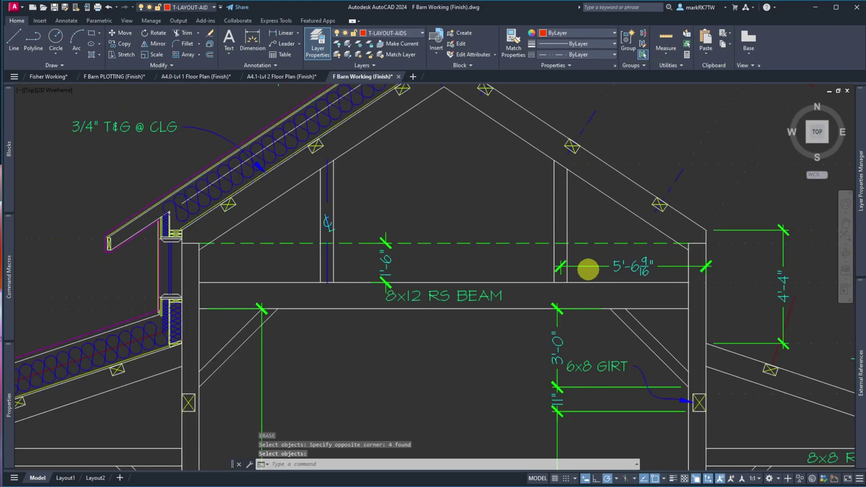
- Erase the right jack post's lines together with the 5'-6 9/16" and 1'-6" dimensions above the beam
key(Delete)
click(588, 263)
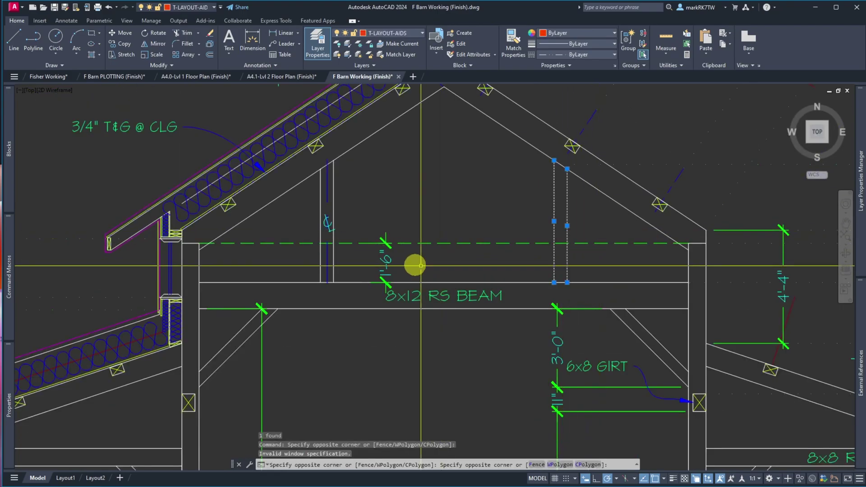
click(413, 265)
click(387, 265)
key(Delete)
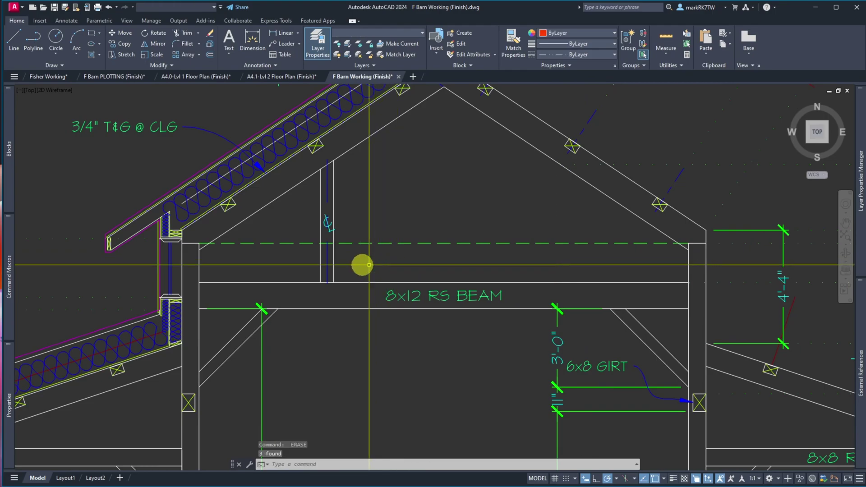
- Erase the centerline and centerline symbol of the left jack post
click(329, 224)
key(Escape)
click(329, 223)
click(328, 224)
key(Delete)
click(327, 225)
click(325, 225)
click(326, 226)
click(325, 225)
click(323, 219)
click(324, 220)
key(Escape)
key(Escape)
text(e)
key(Return)
click(310, 193)
click(358, 228)
key(Return)
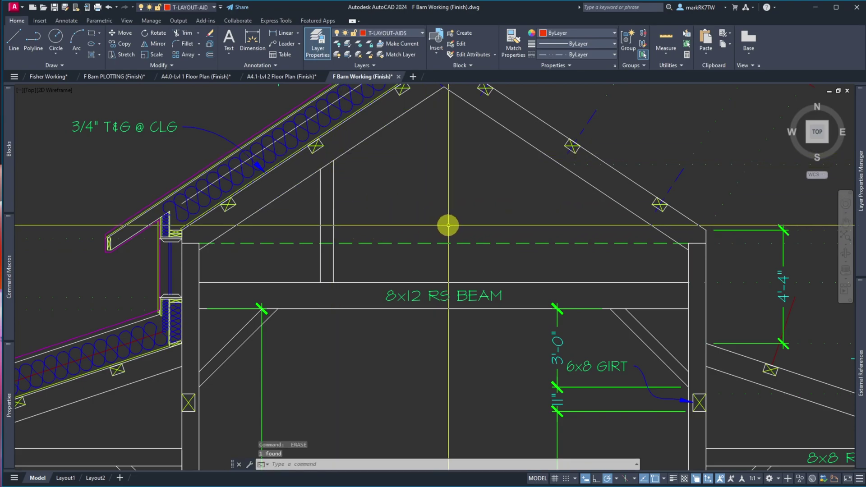
- Erase the dashed horizontal line that spans between the main posts above the beam
click(436, 244)
text(e)
key(Return)
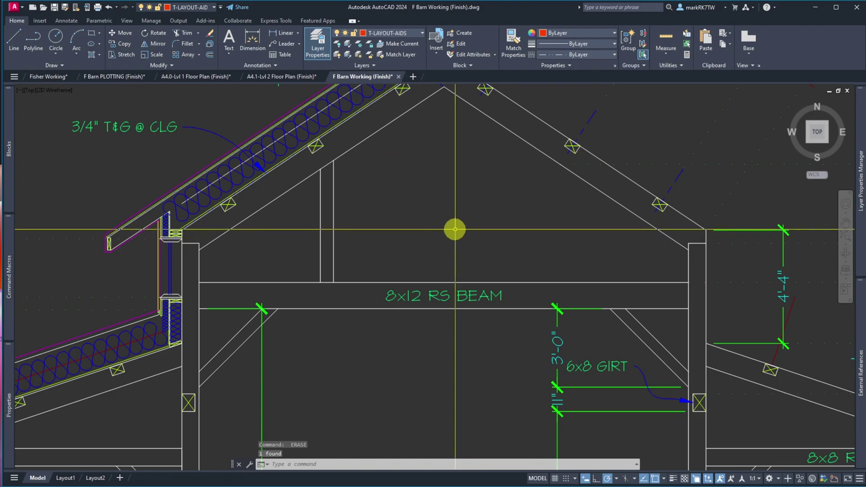
text(e)
key(Return)
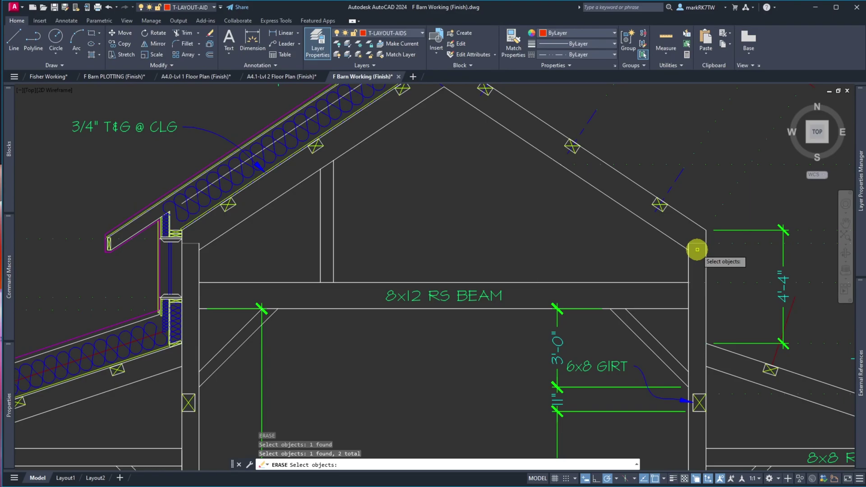
key(Escape)
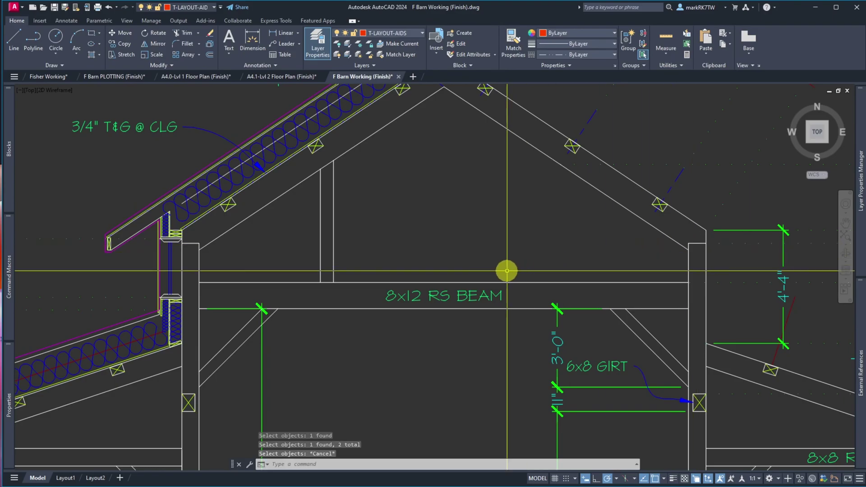
- Erase the 8x12 RS BEAM label from the beam in the SOUTH ELEVATION
text(e)
key(Return)
click(489, 290)
click(489, 253)
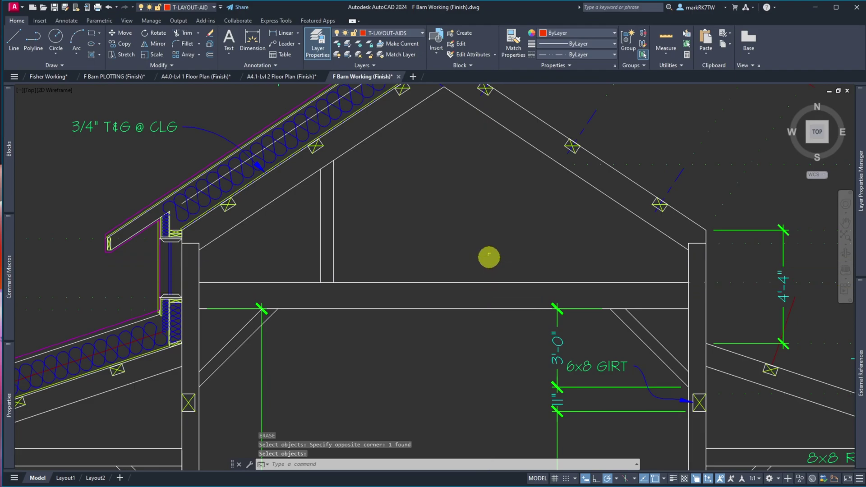
- Erase the vertical dimensions, the 6x8 GIRT note with its leader and the 8x8 RS POST label in the central bay
scroll(489, 245, down, 4)
scroll(497, 291, up, 4)
click(545, 252)
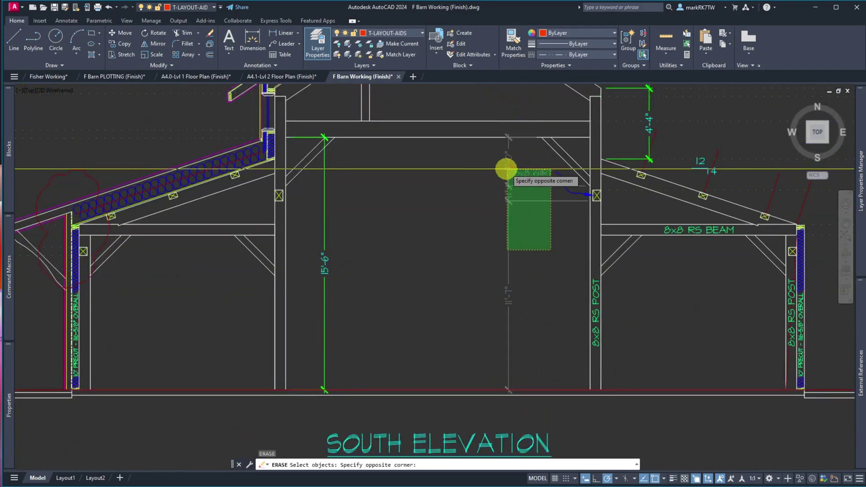
click(506, 170)
click(469, 250)
click(328, 199)
key(Return)
click(332, 190)
click(347, 214)
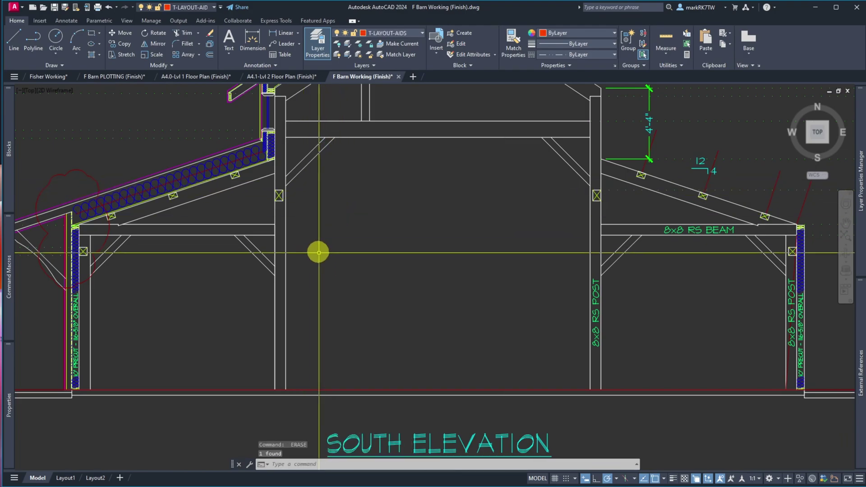
key(Return)
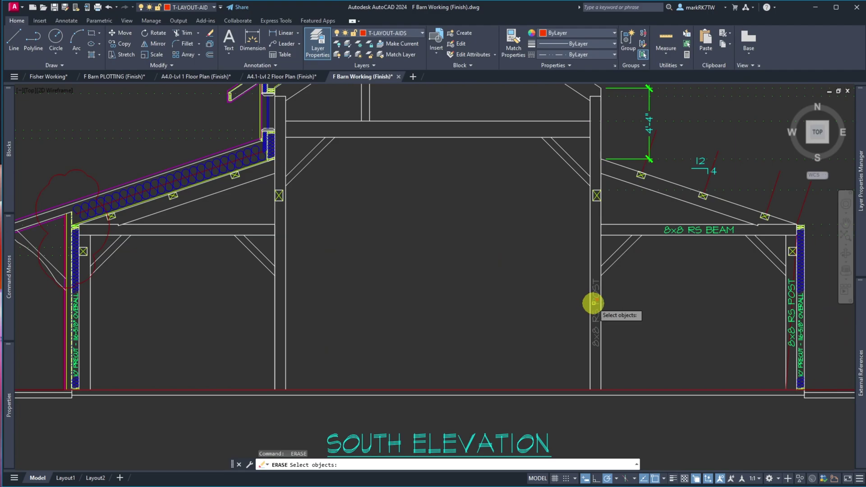
key(Return)
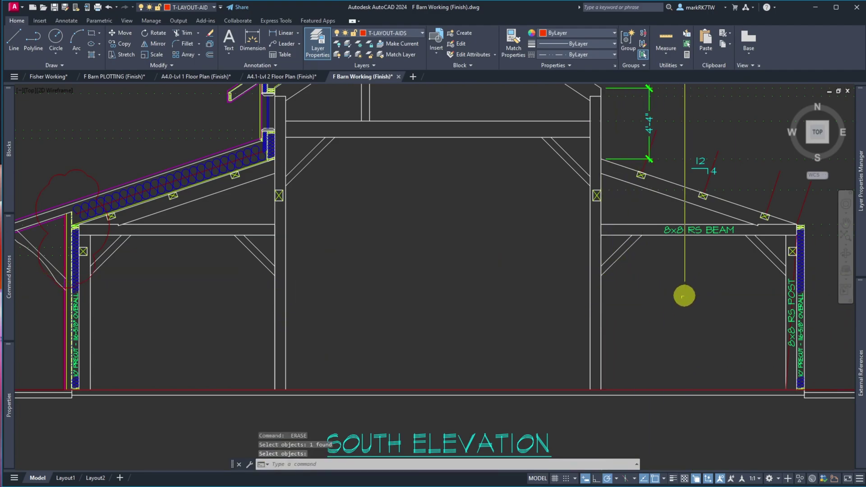
scroll(535, 410, down, 4)
scroll(510, 331, up, 5)
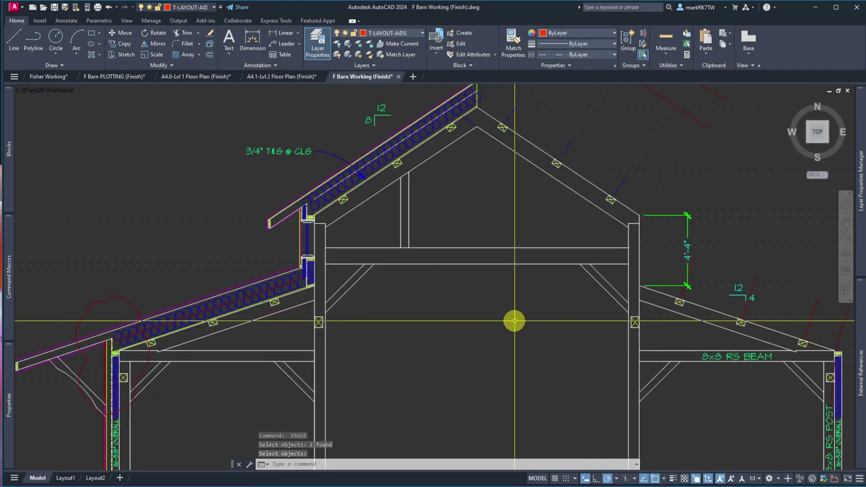
click(483, 303)
click(426, 216)
click(396, 218)
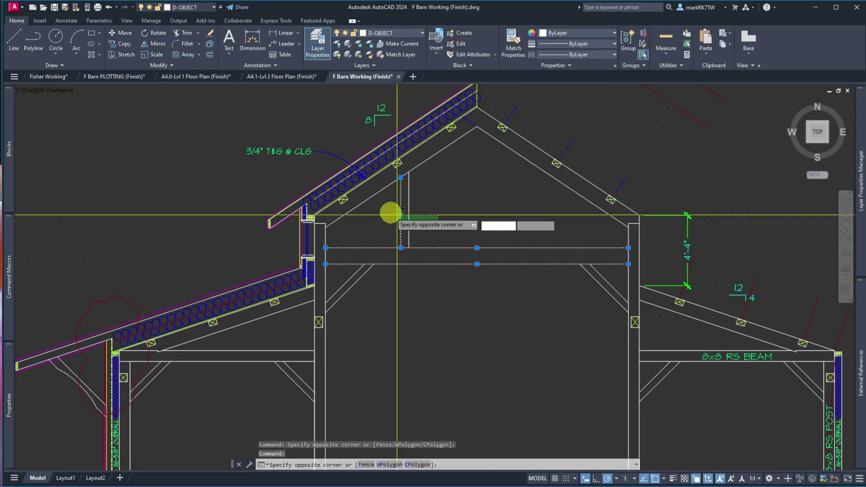
click(459, 175)
key(Escape)
key(Escape)
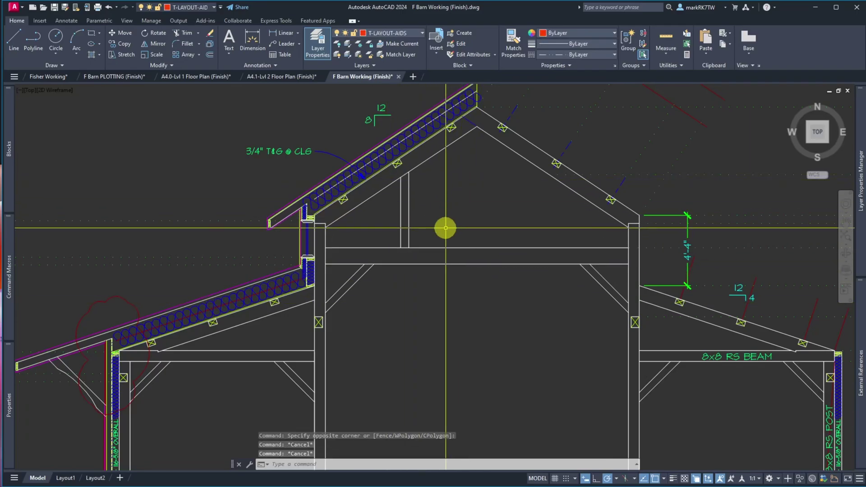
- Mirror the left jack post about the vertical line through the roof ridge, keeping the original
text(mi)
key(Return)
click(422, 212)
click(393, 200)
key(Return)
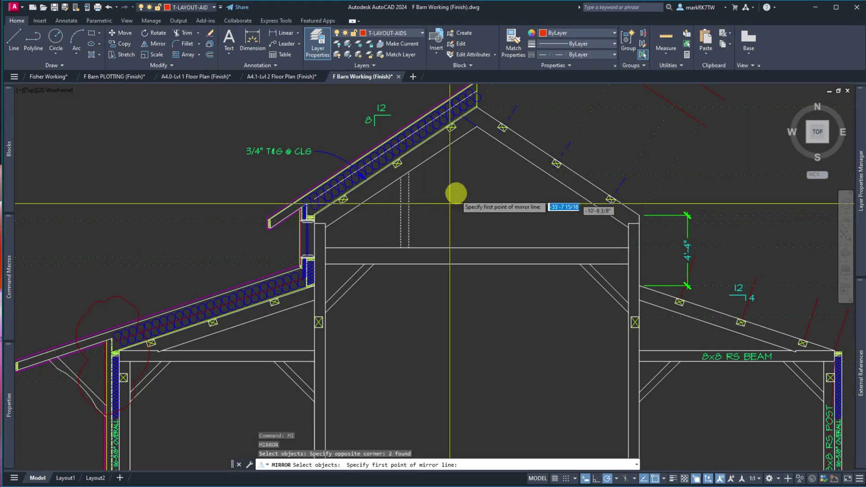
click(477, 135)
click(477, 185)
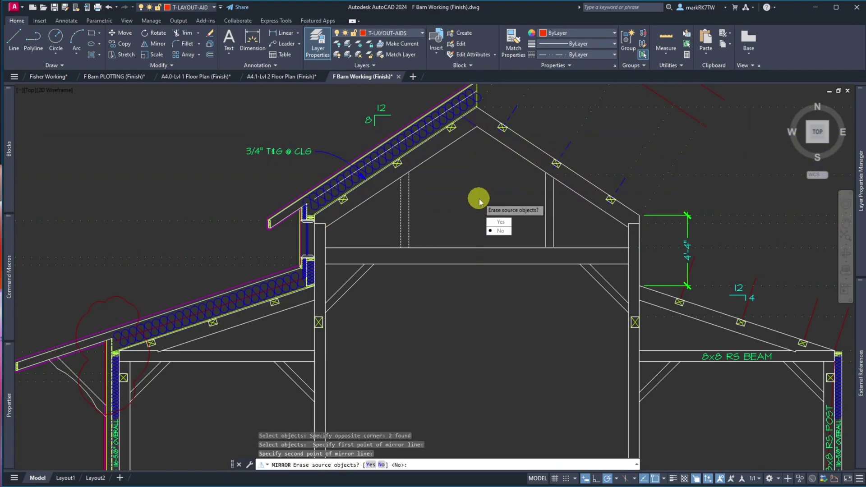
key(Return)
- Put the central bay's cross beam lines, both jack posts and both knee braces on the G-JUNK layer
click(571, 291)
click(406, 212)
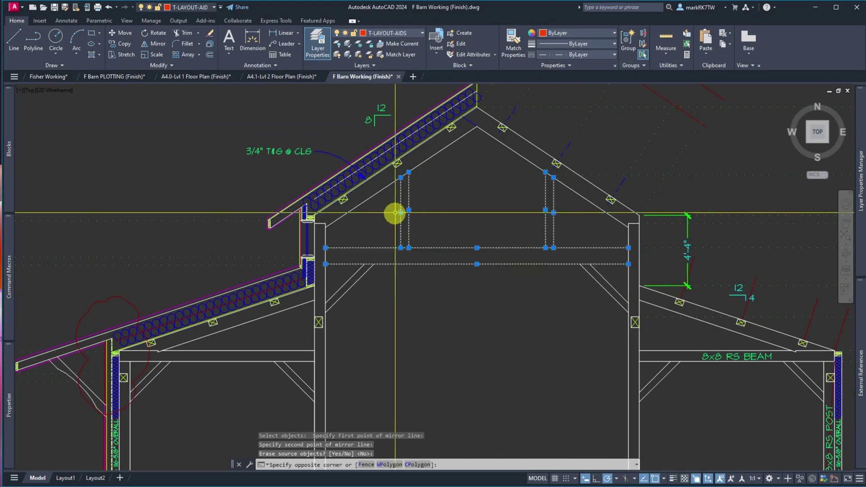
click(606, 277)
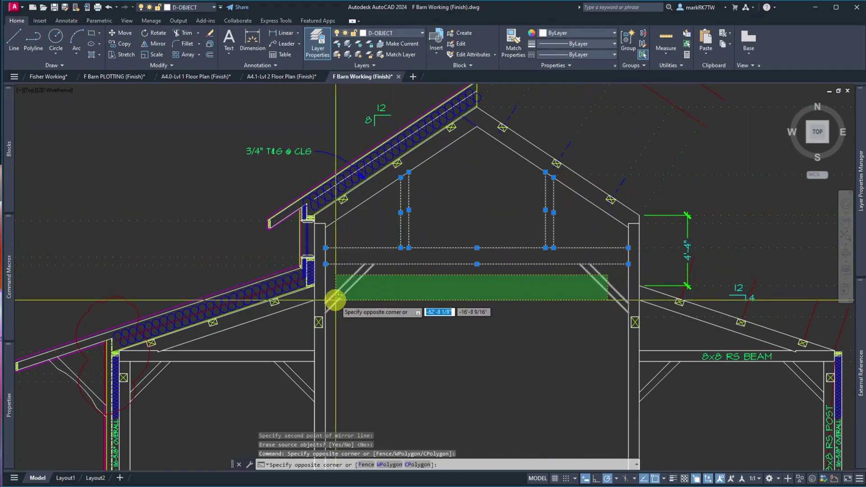
click(351, 302)
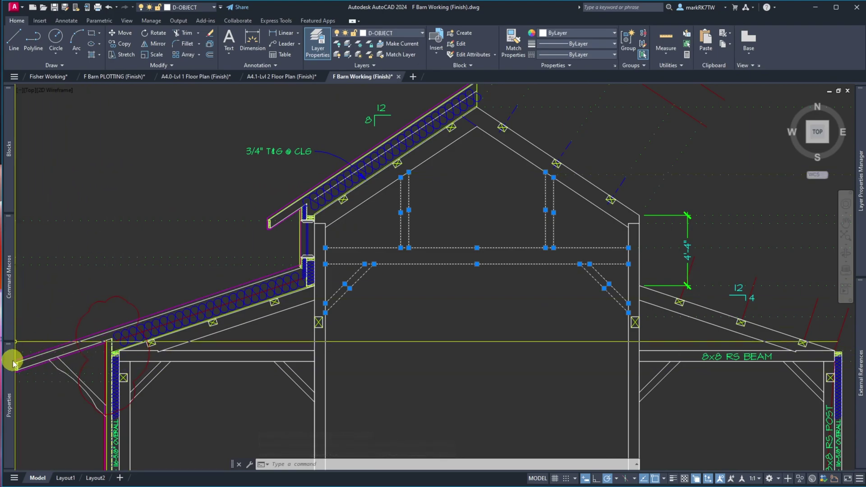
mouse_move(14, 363)
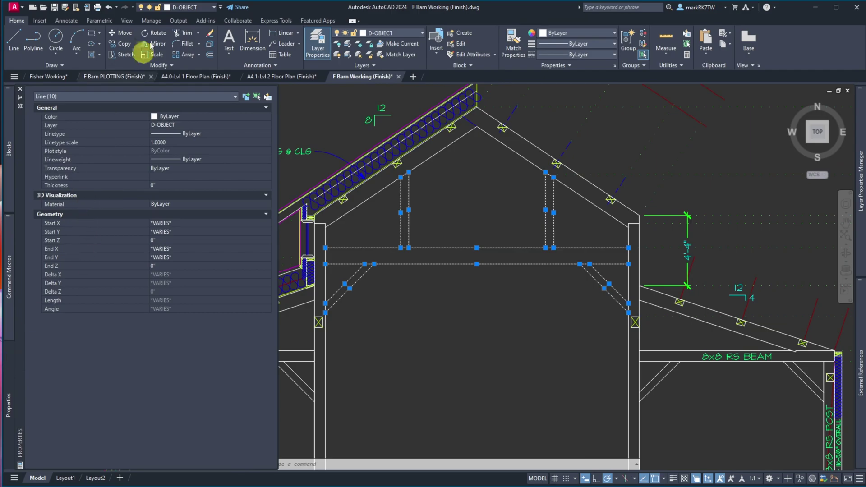
click(188, 10)
click(189, 10)
click(189, 10)
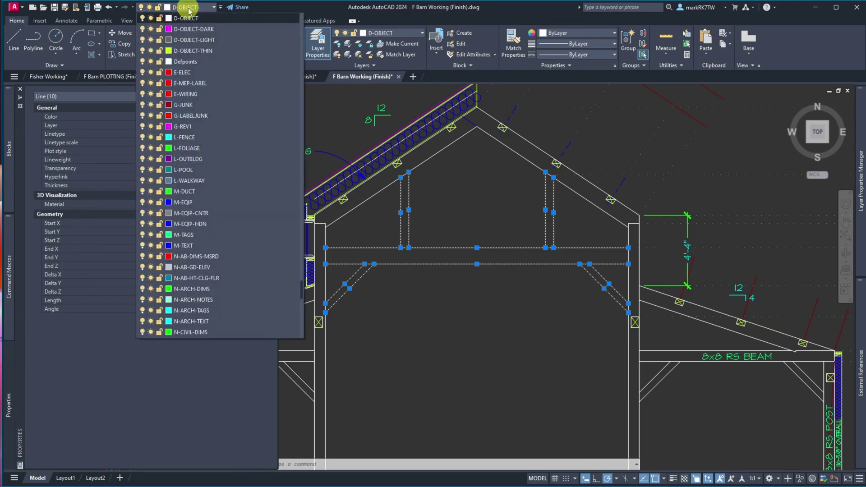
click(185, 106)
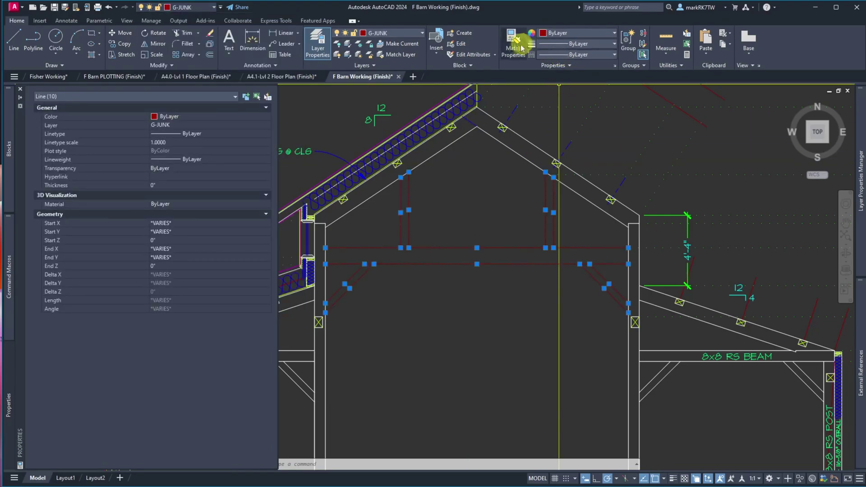
- Give the selected beam, jack post and brace lines a Green color and the HIDDEN linetype with a linetype scale of 24
click(614, 35)
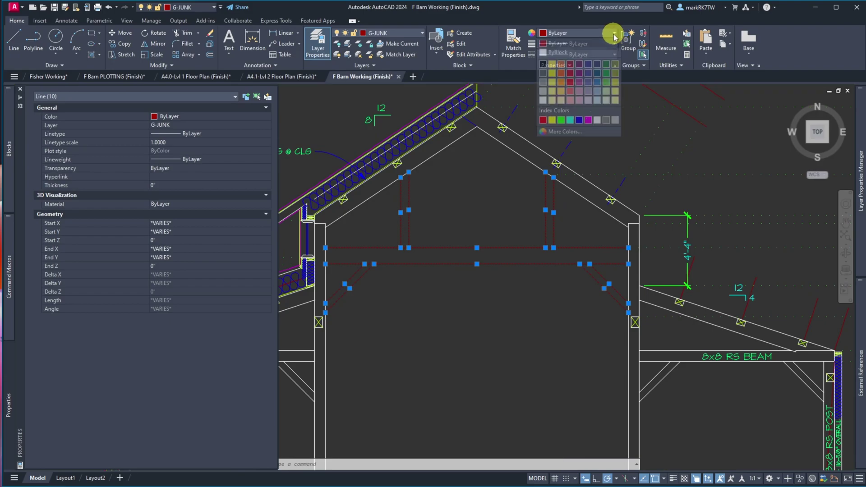
click(562, 121)
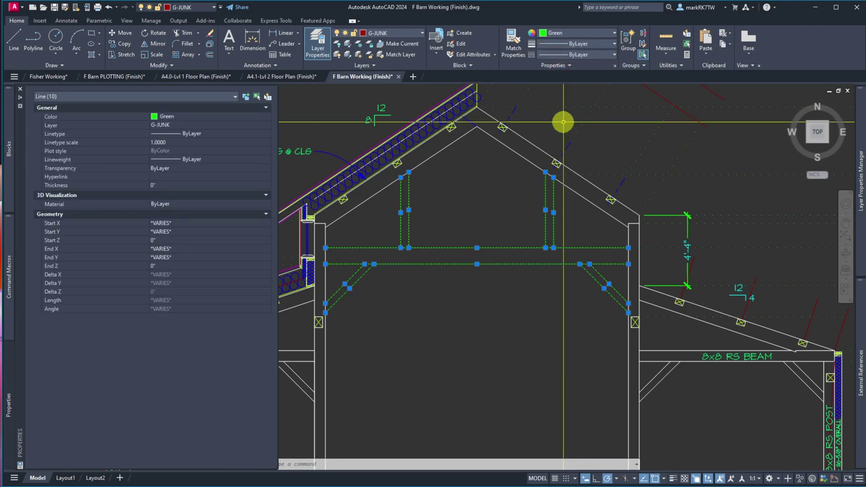
click(578, 54)
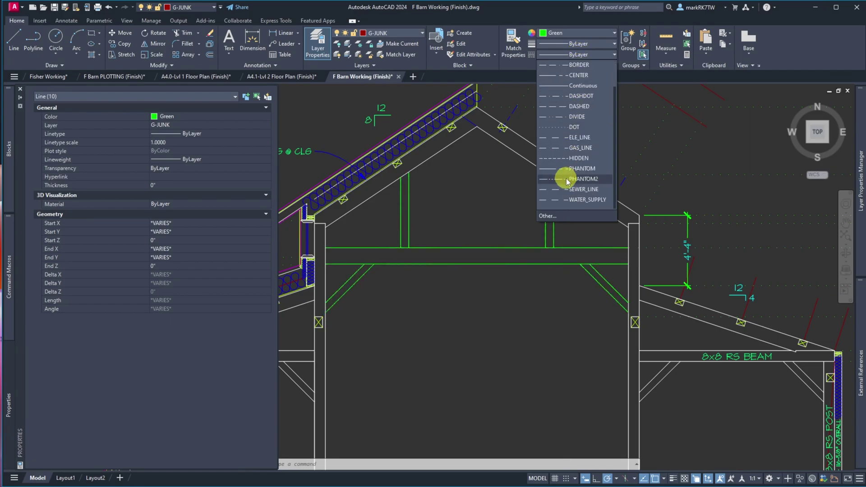
click(567, 162)
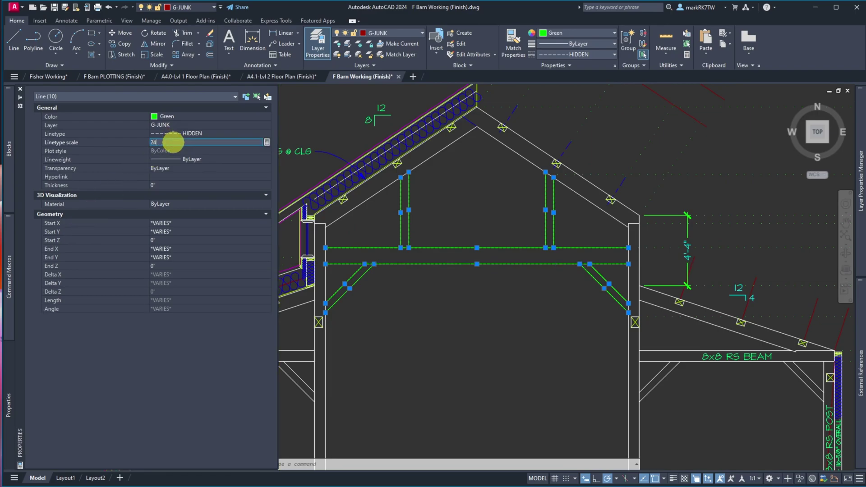
text(24)
key(Return)
key(ctrl+1)
key(Escape)
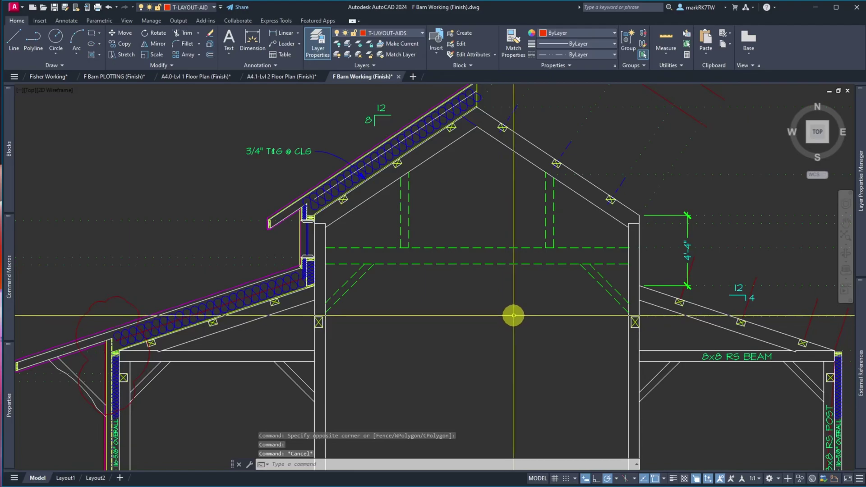
- Match the lower edges of both main-roof rafters to the green hidden beam line's properties
text(ma)
key(Return)
click(496, 264)
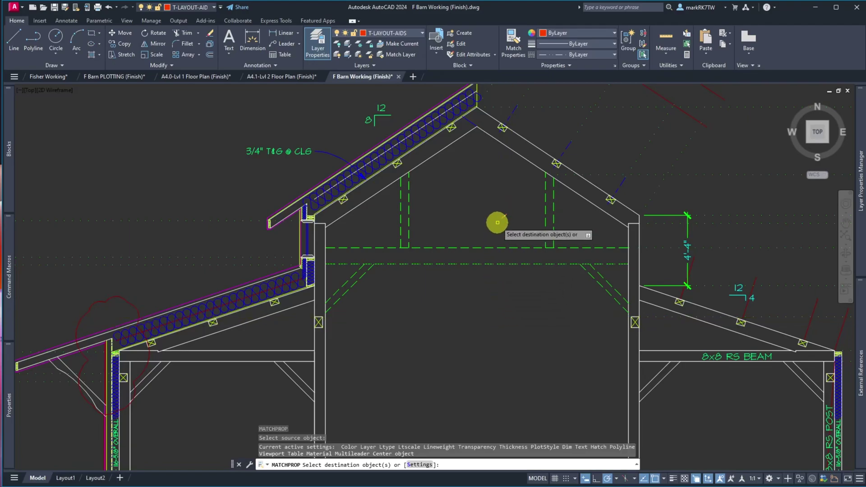
click(523, 157)
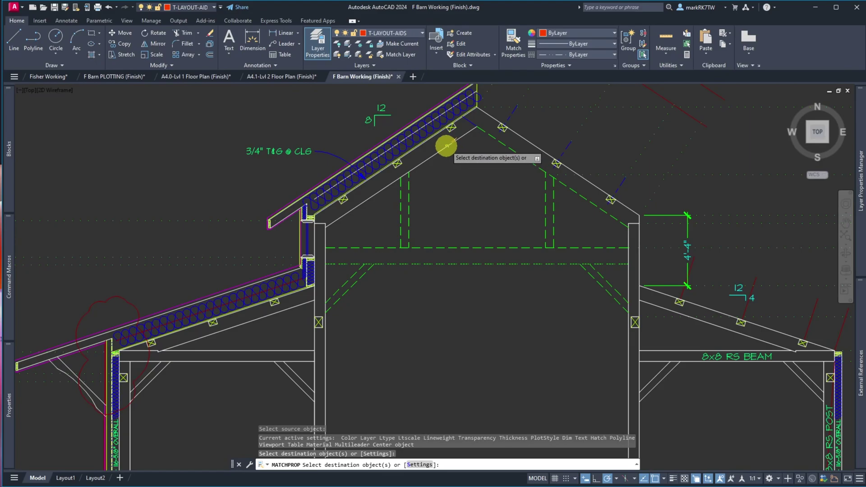
click(446, 147)
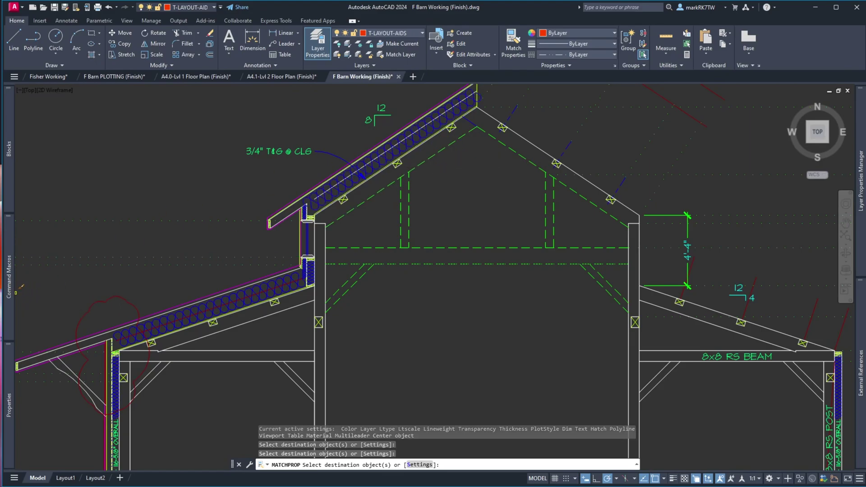
right_click(498, 342)
- Move SECTION B-B, without the neighbouring window and siding hatch, by its ridge peak to the NORTH ELEVATION spot, perpendicular to the plan's centerline
scroll(498, 342, down, 6)
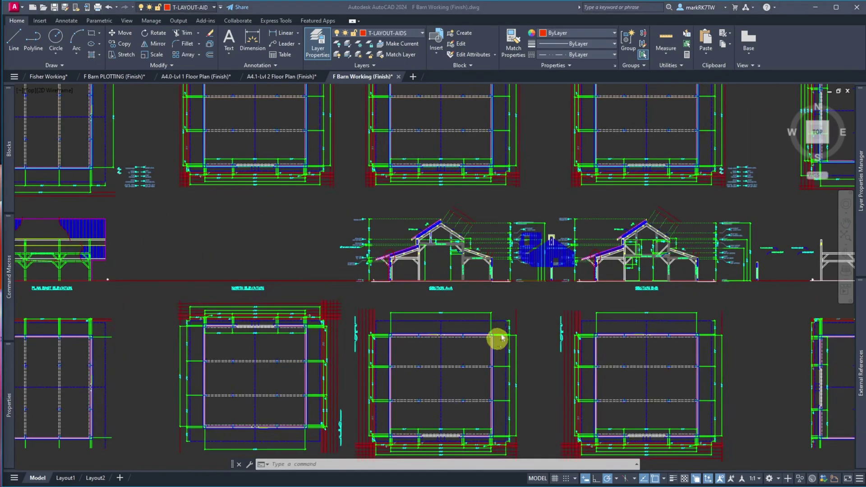
click(557, 201)
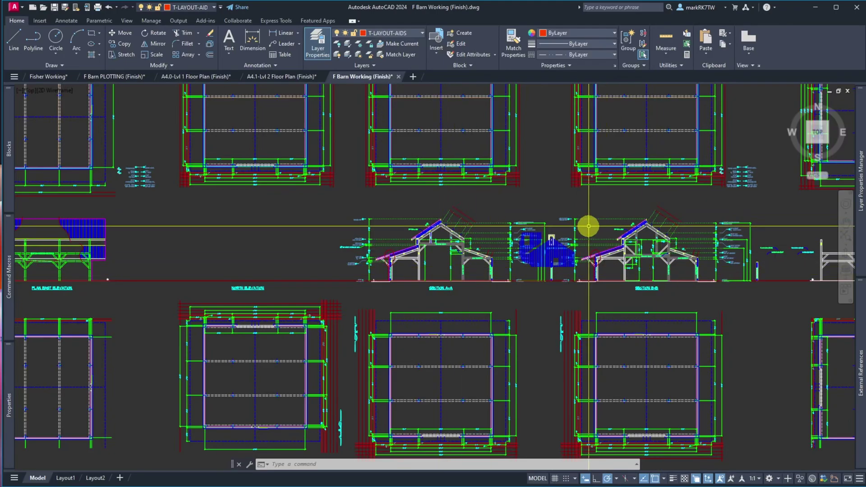
text(m)
key(Return)
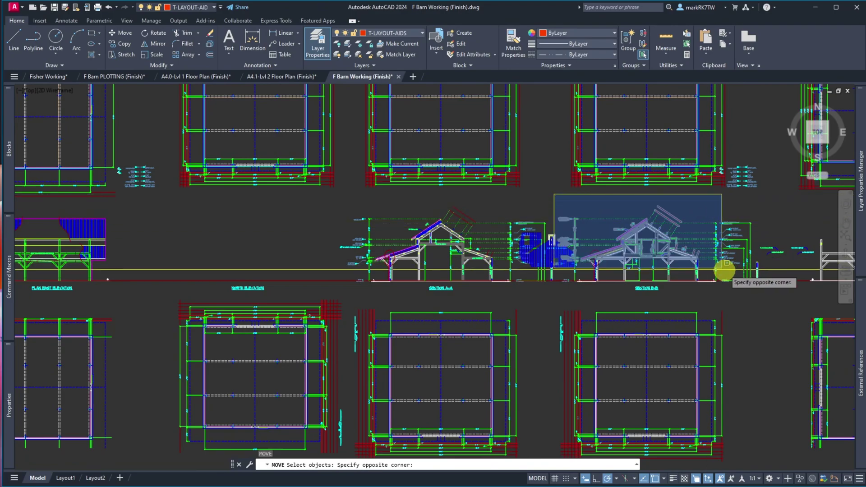
click(752, 296)
scroll(545, 242, up, 6)
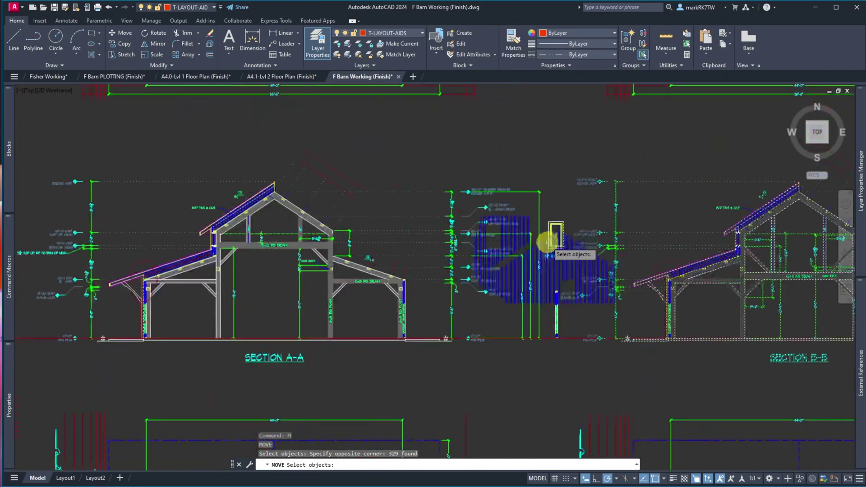
shift+click(573, 217)
shift+click(558, 231)
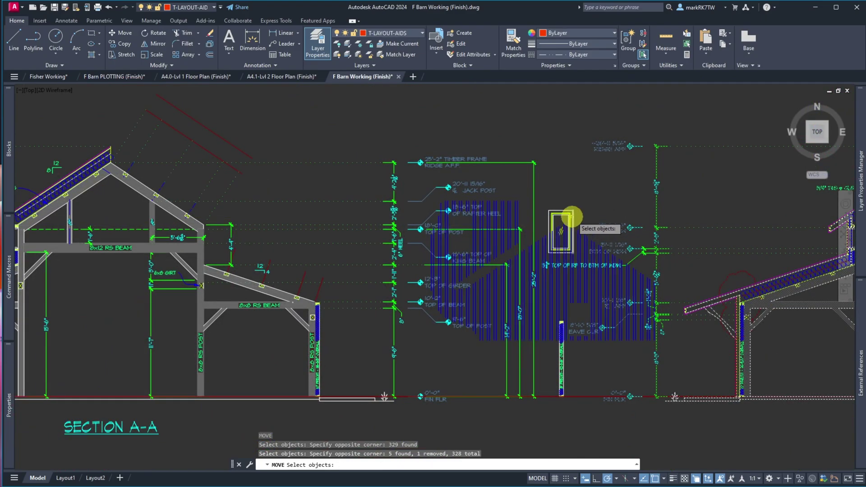
scroll(572, 204, down, 2)
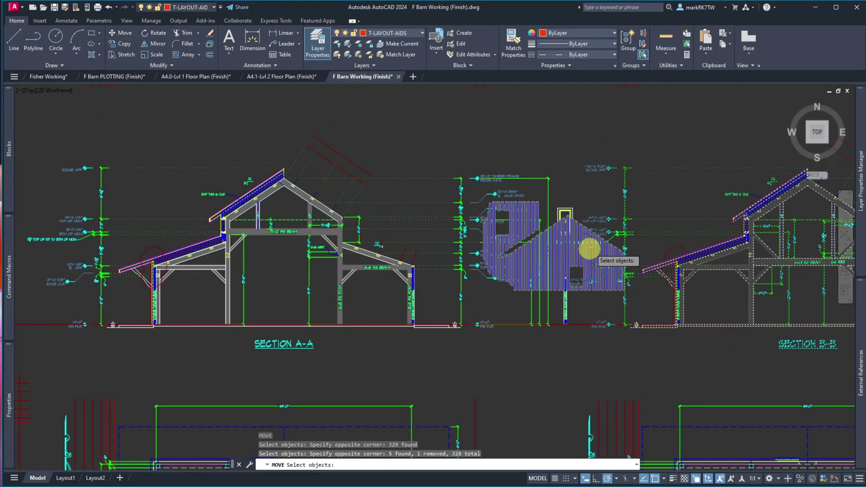
click(613, 238)
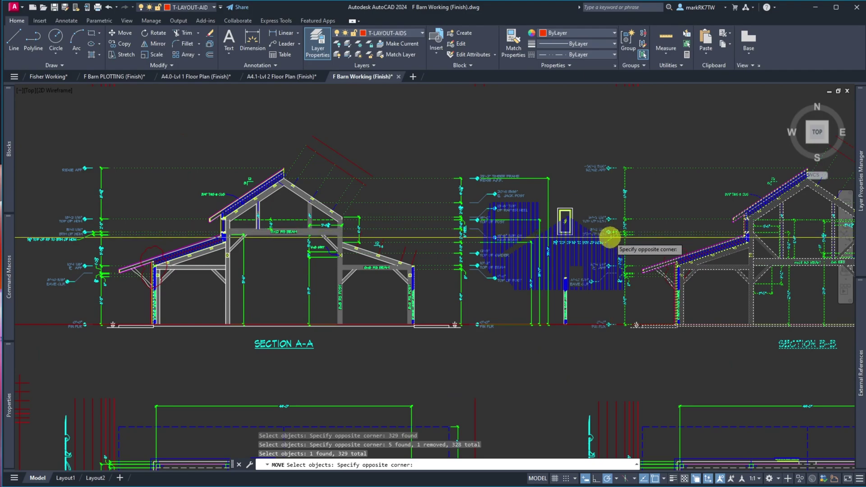
drag(609, 232, 611, 225)
scroll(604, 200, down, 4)
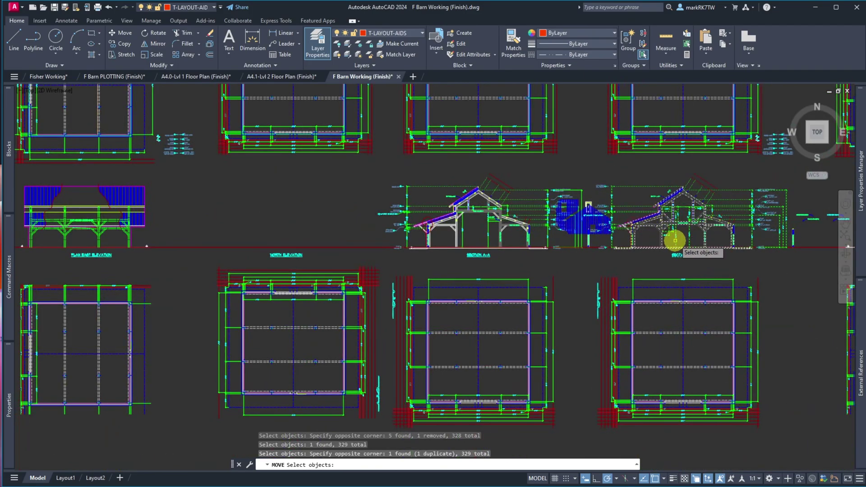
scroll(680, 188, up, 8)
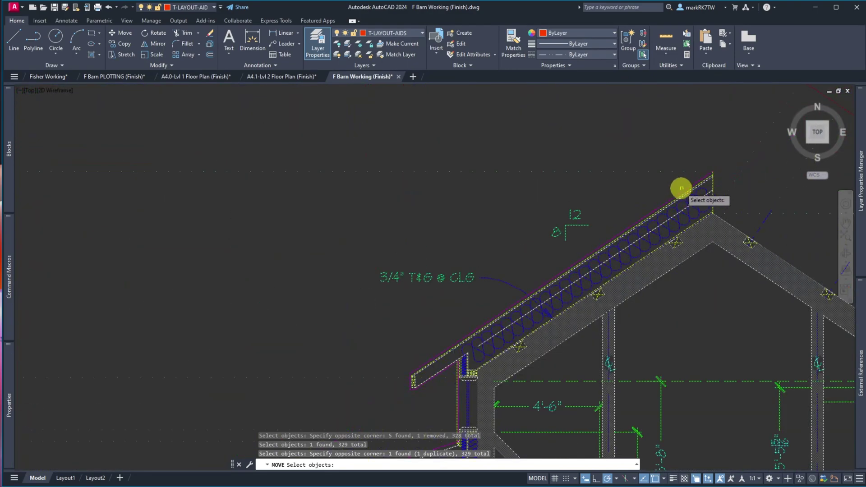
key(Return)
scroll(713, 170, up, 4)
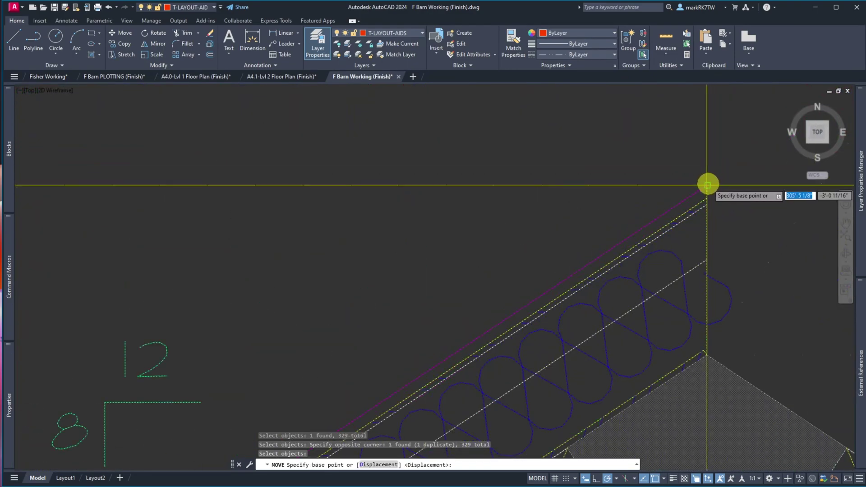
click(708, 184)
scroll(708, 184, down, 8)
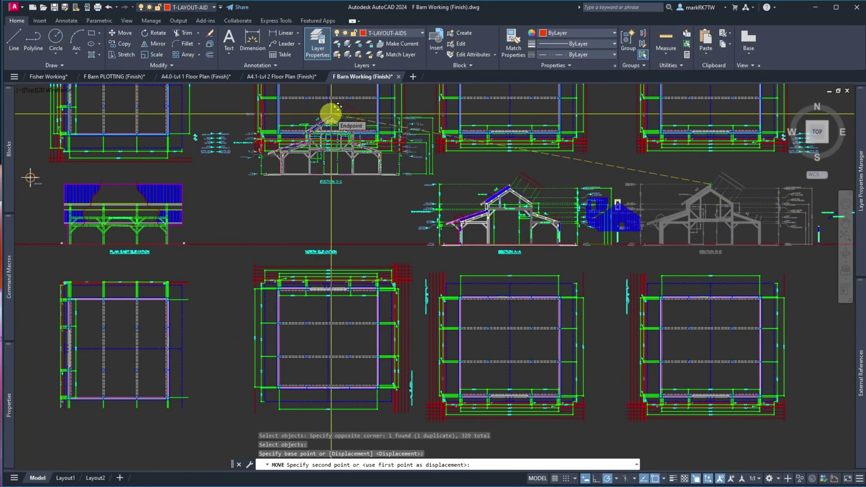
text(per)
key(Return)
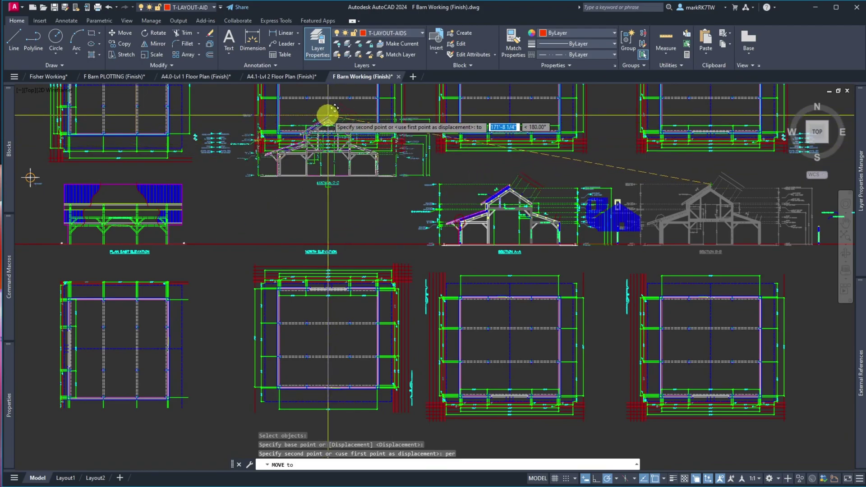
click(328, 117)
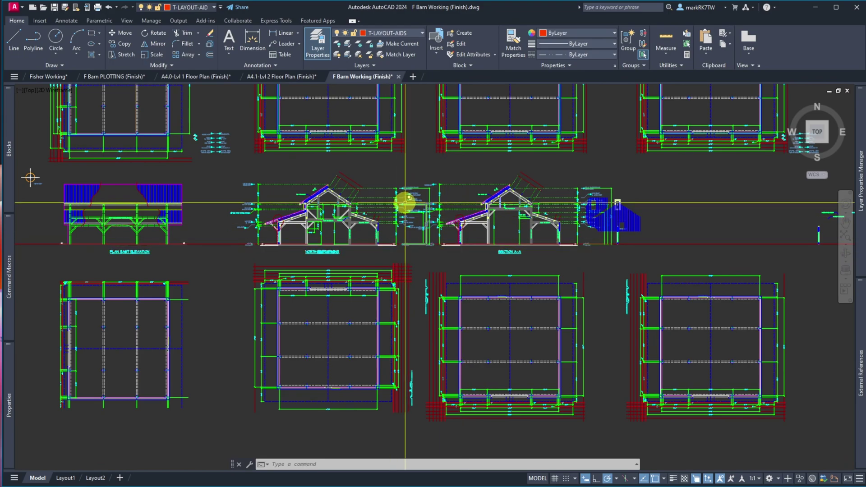
scroll(402, 201, up, 5)
scroll(405, 203, down, 5)
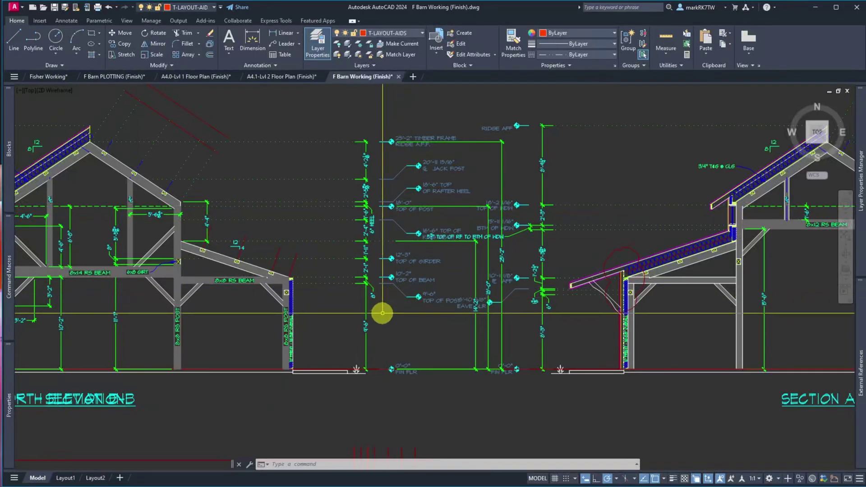
click(383, 310)
click(359, 116)
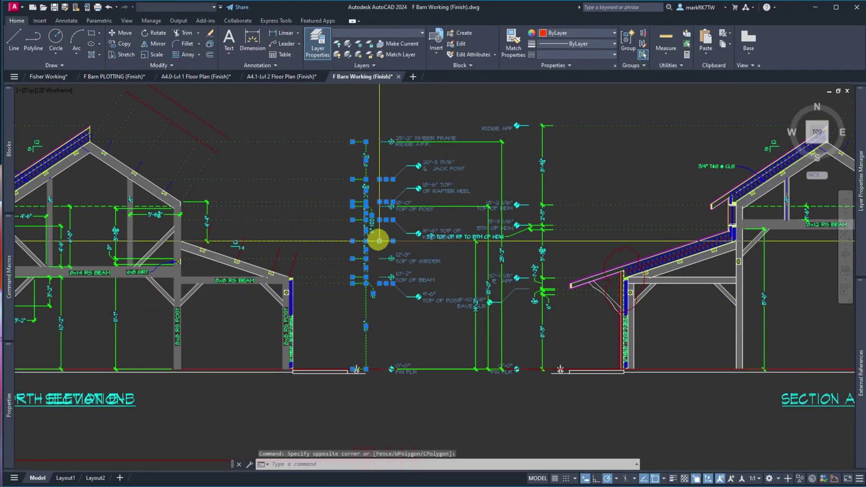
text(m)
key(Return)
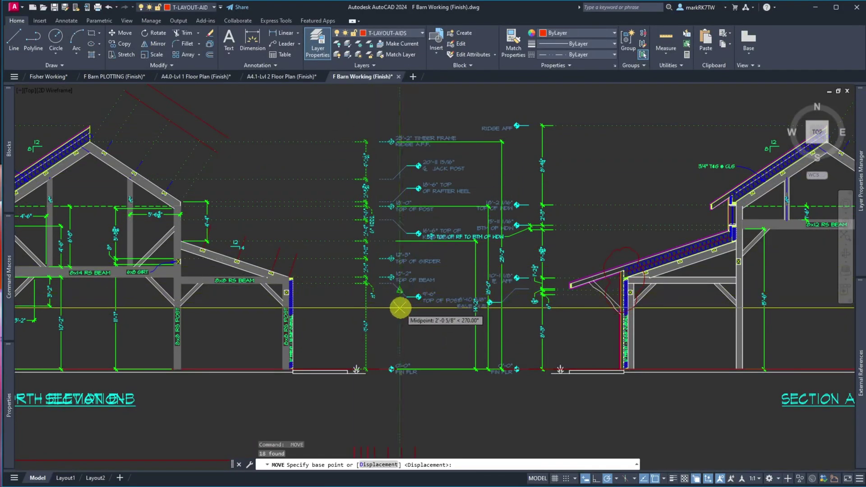
key(Escape)
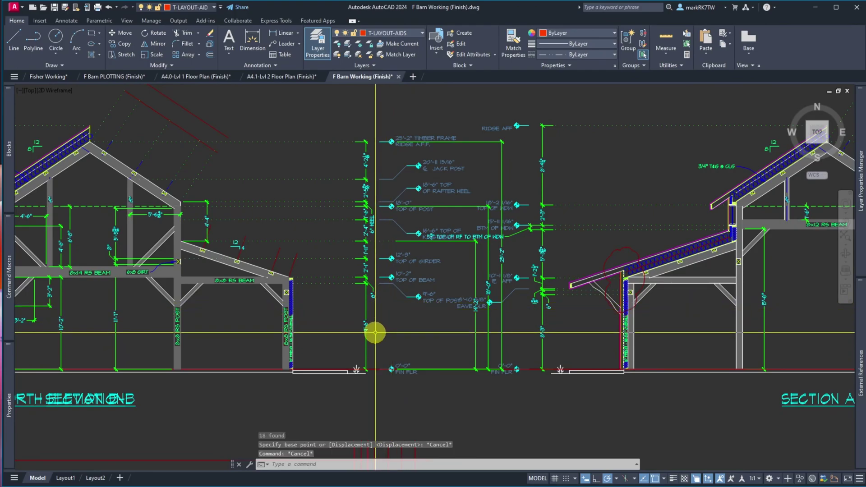
text(w)
key(Return)
key(Escape)
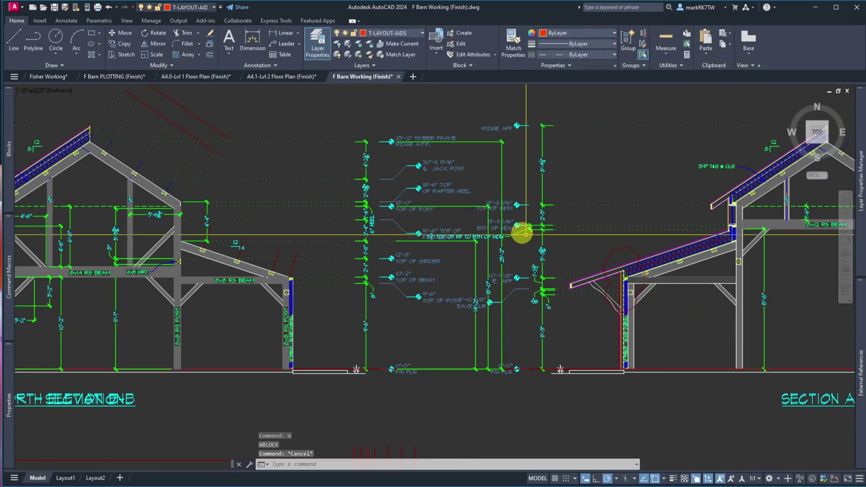
- Erase the vertical dimension string between the moved section's lean-to and its elevation height notes
text(e)
key(Return)
click(373, 120)
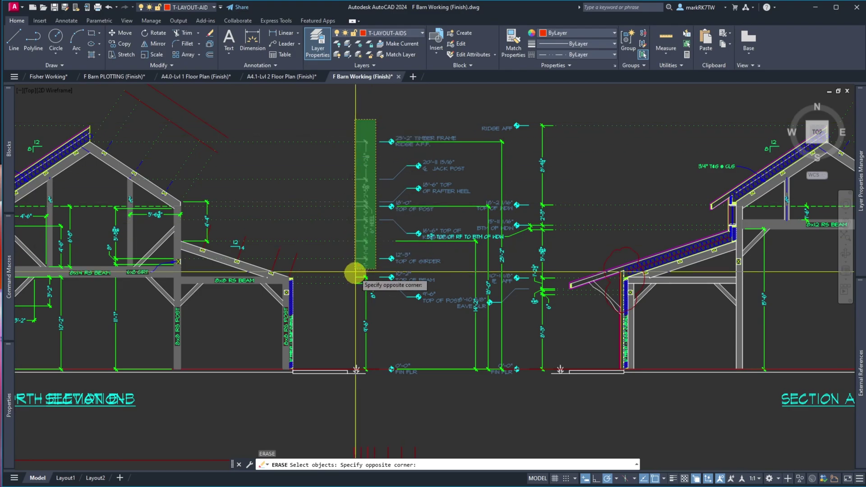
click(349, 304)
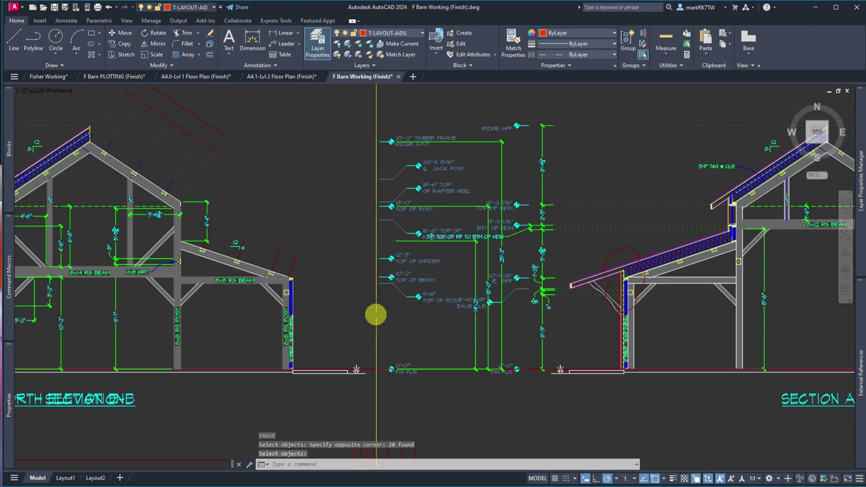
- Erase the duplicate height notes beside the moved section, from the 25'-2" timber frame ridge down to the 18'-0" top of post
click(383, 315)
click(357, 119)
key(Return)
key(Return)
click(381, 124)
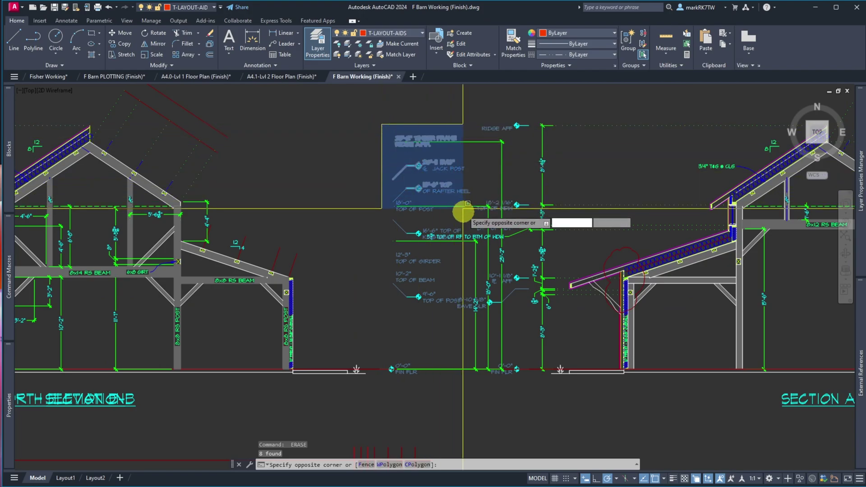
click(475, 220)
key(Return)
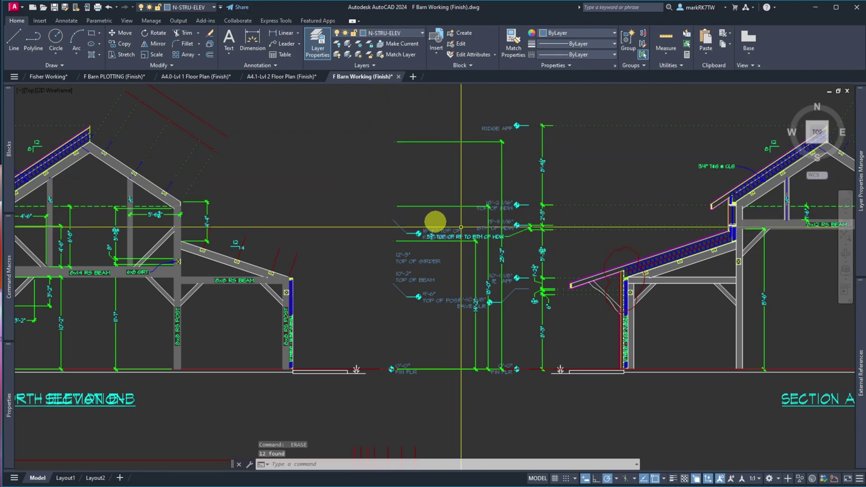
- Erase the remaining duplicate height notes beside the moved section, from the top of king beam down to the 0'-0" FIN FLR mark
click(374, 197)
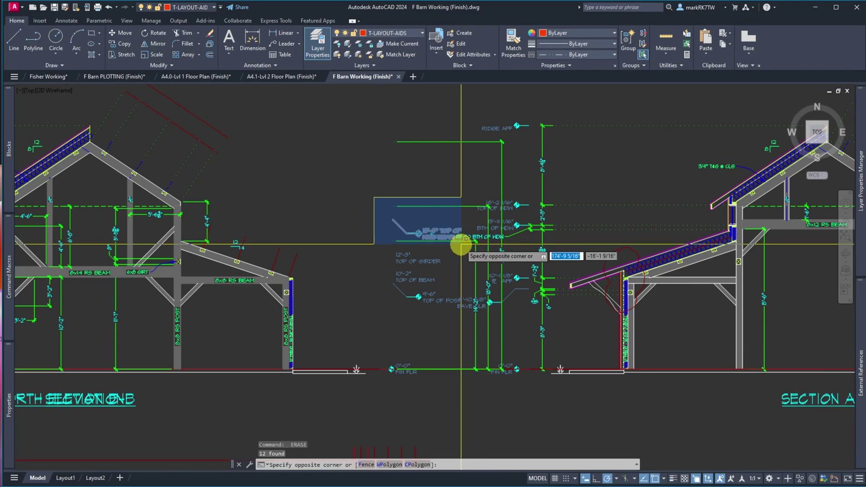
click(466, 247)
key(Return)
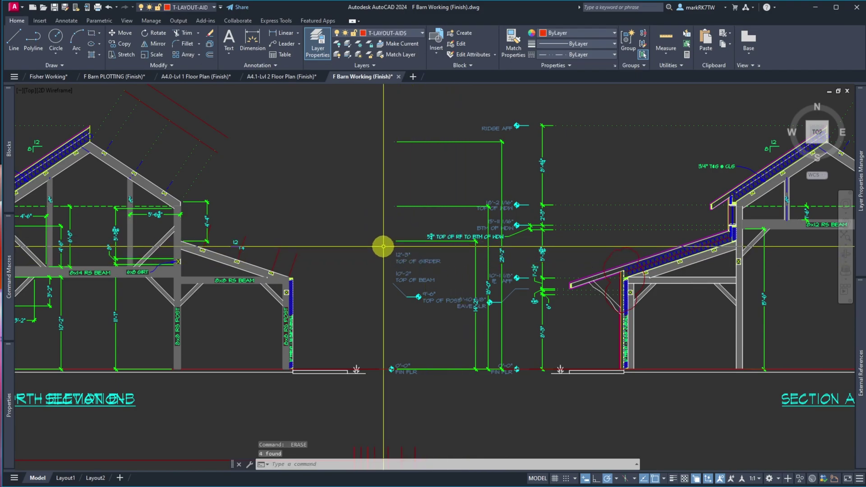
click(383, 247)
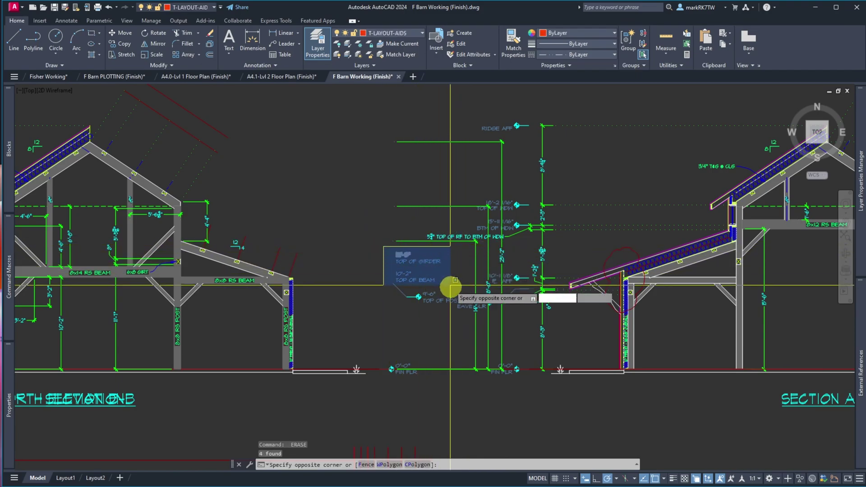
click(471, 318)
key(Delete)
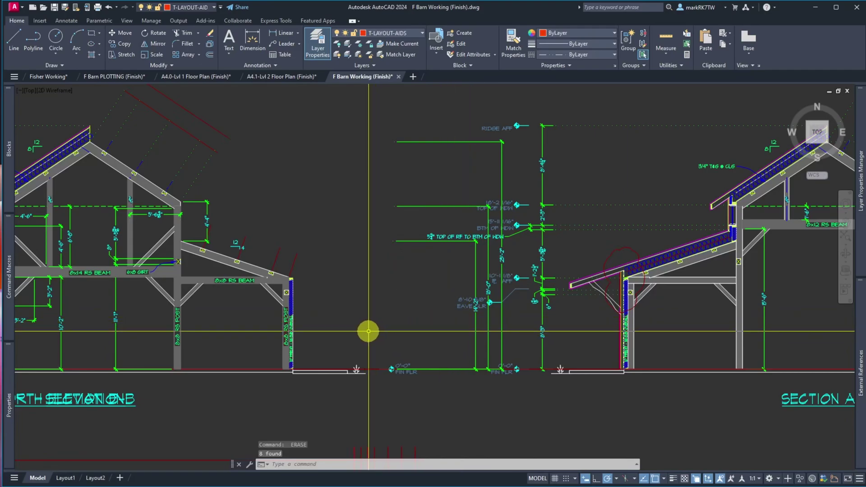
click(373, 331)
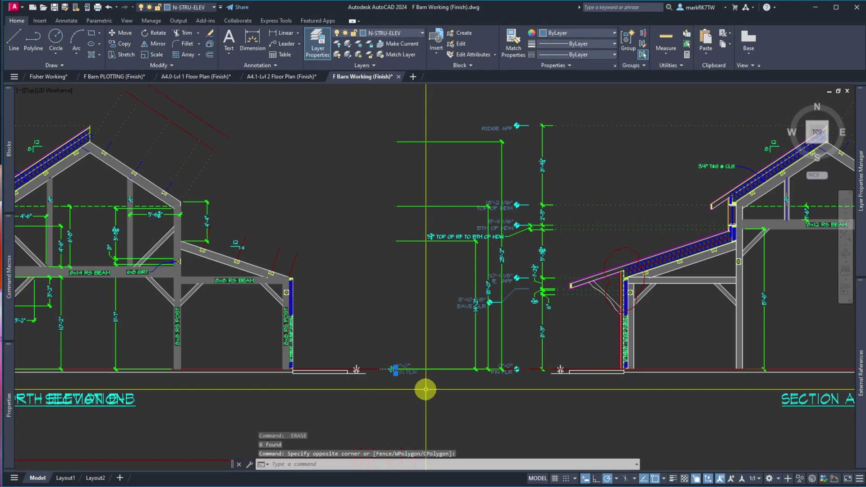
key(Delete)
- Erase the three overall height dimensions (25'-2", 18'-0" and 14'-2") to the right of the moved section
text(e)
key(space)
click(400, 206)
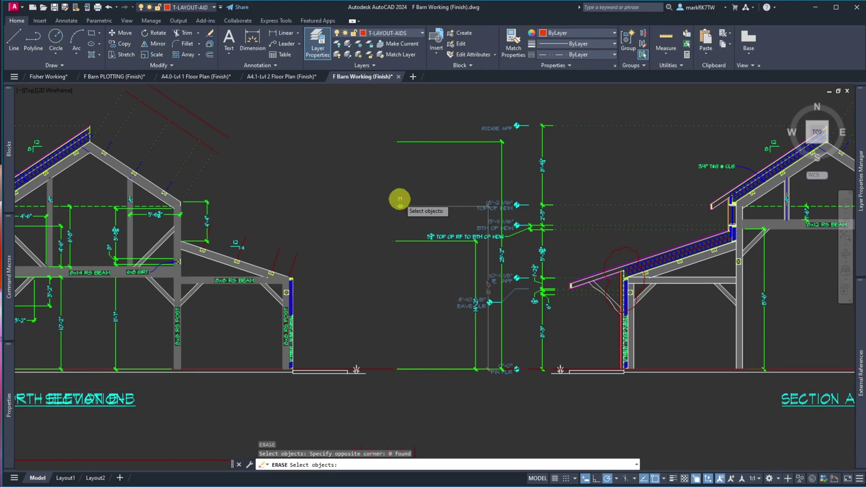
click(415, 142)
click(410, 187)
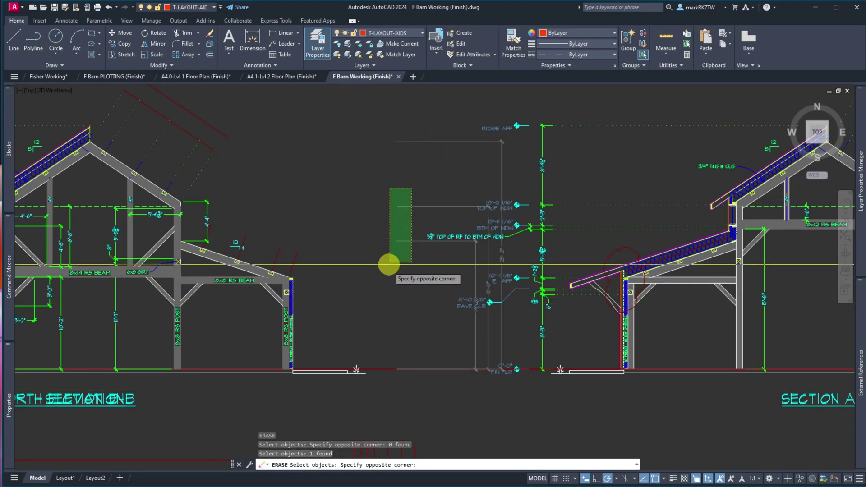
click(389, 266)
- Check the layers of the SOUTH ELEVATION's lean-to layout line and the upper edge of its right main-roof rafter
scroll(405, 288, down, 3)
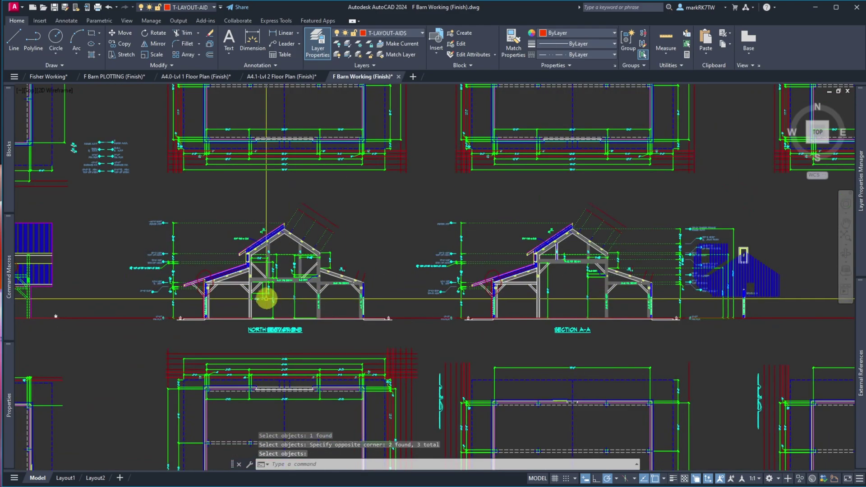
scroll(248, 303, up, 2)
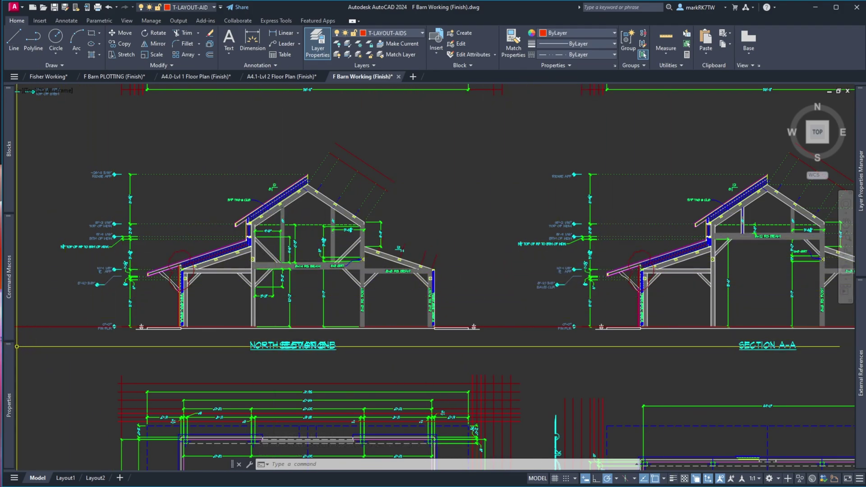
scroll(344, 280, down, 5)
mouse_move(8, 404)
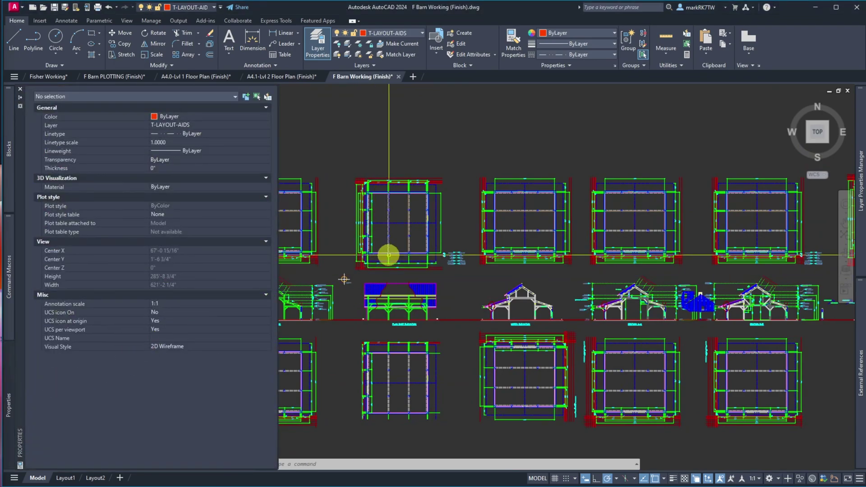
scroll(268, 315, up, 7)
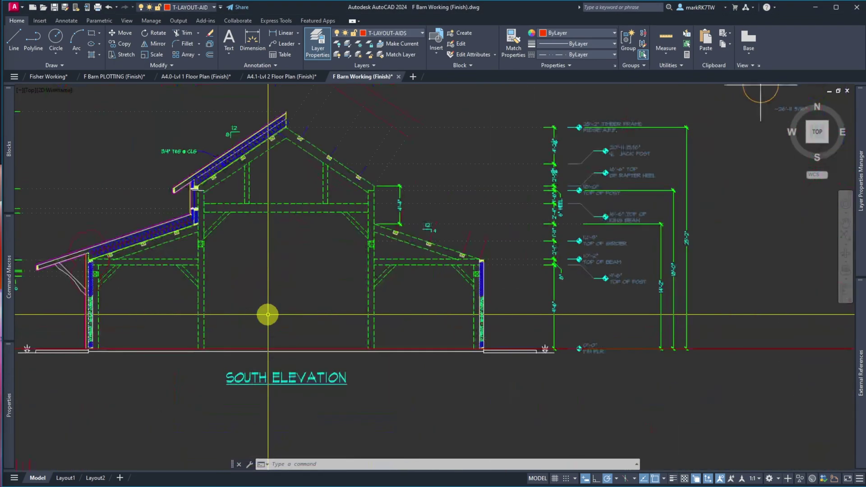
click(442, 227)
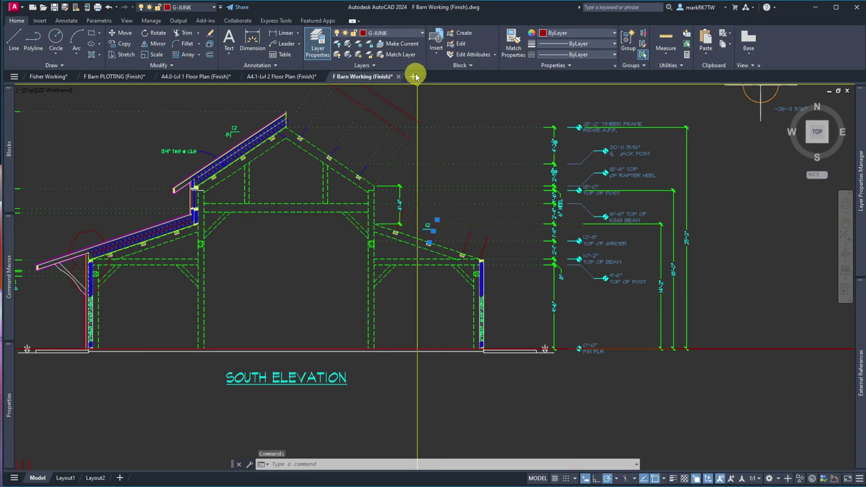
click(389, 43)
key(Escape)
key(Escape)
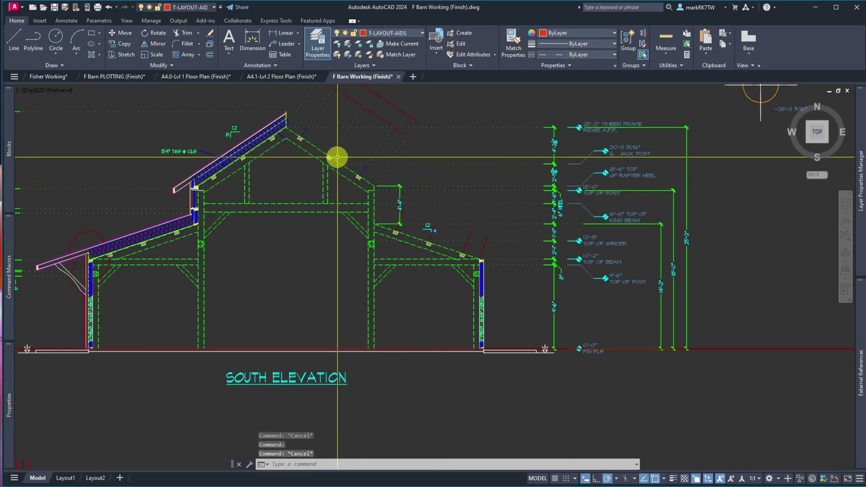
click(338, 161)
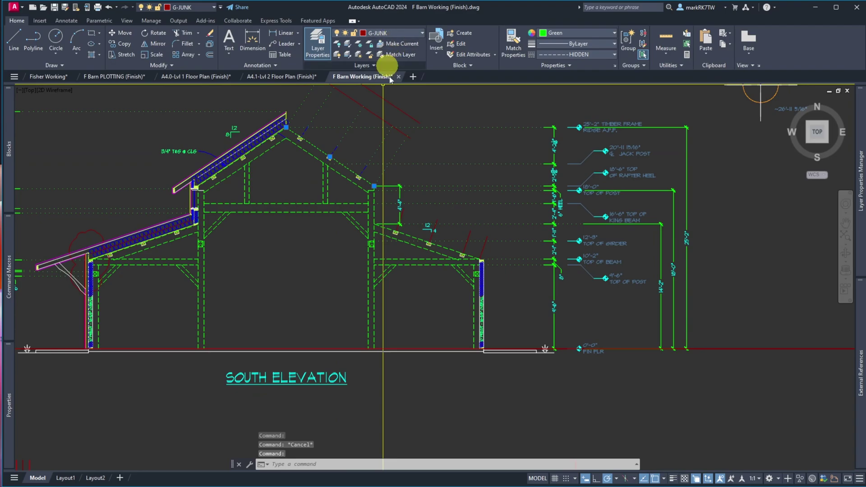
key(Escape)
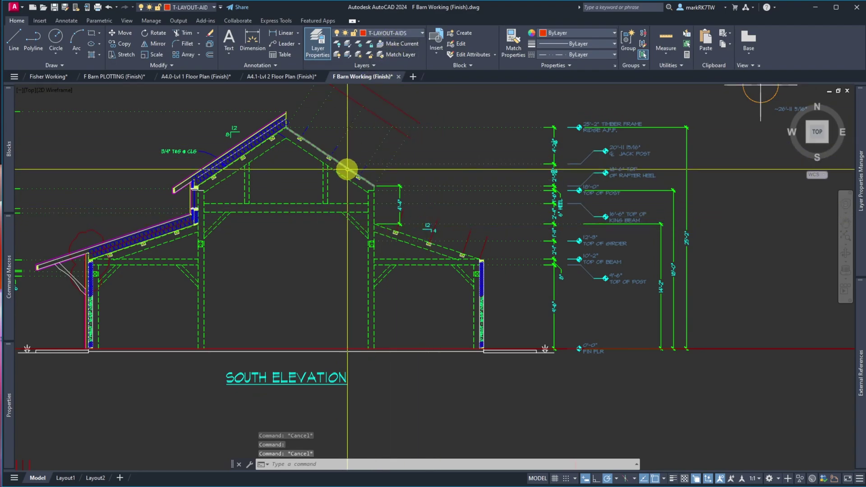
- Put the upper edge of the SOUTH ELEVATION's right main-roof rafter on the T-LAYOUT-AIDS layer
click(395, 34)
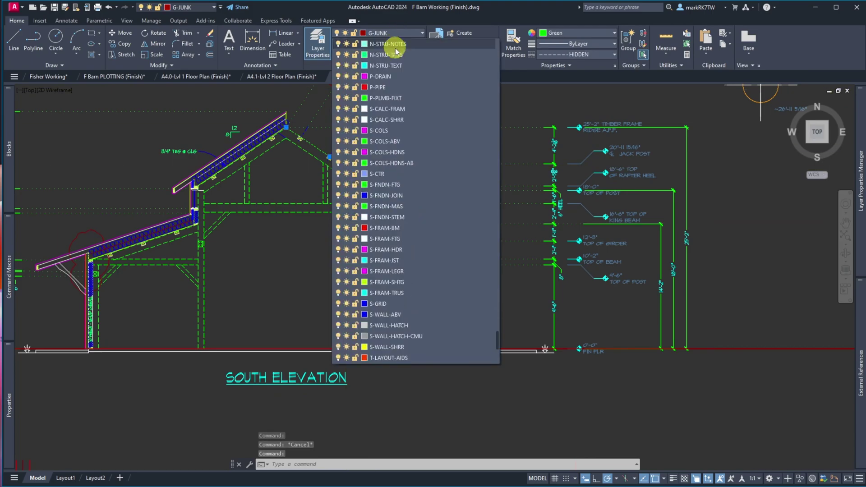
scroll(383, 316, down, 10)
click(388, 358)
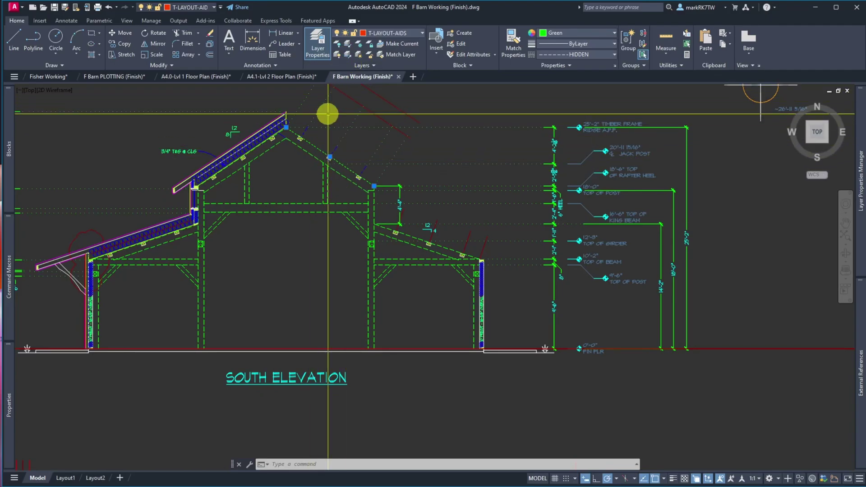
- Isolate the layers of the right main-roof rafter's two edges and erase the red layout lines beside the right-hand roof slopes
click(310, 155)
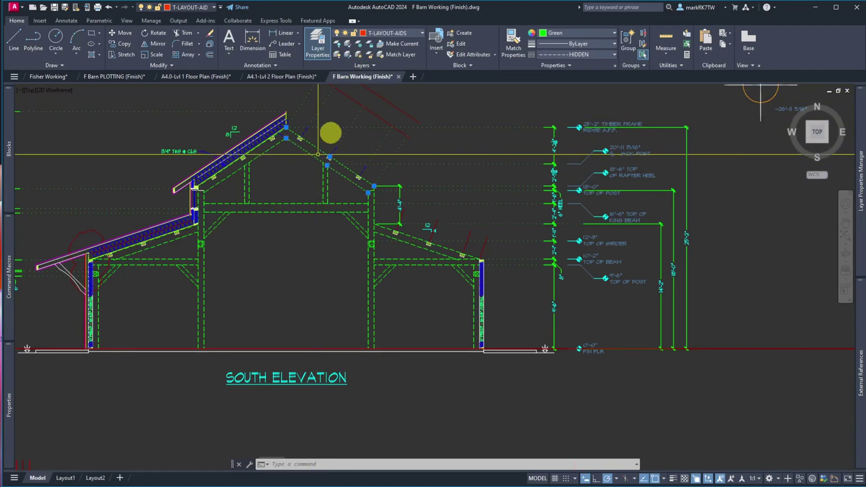
click(346, 46)
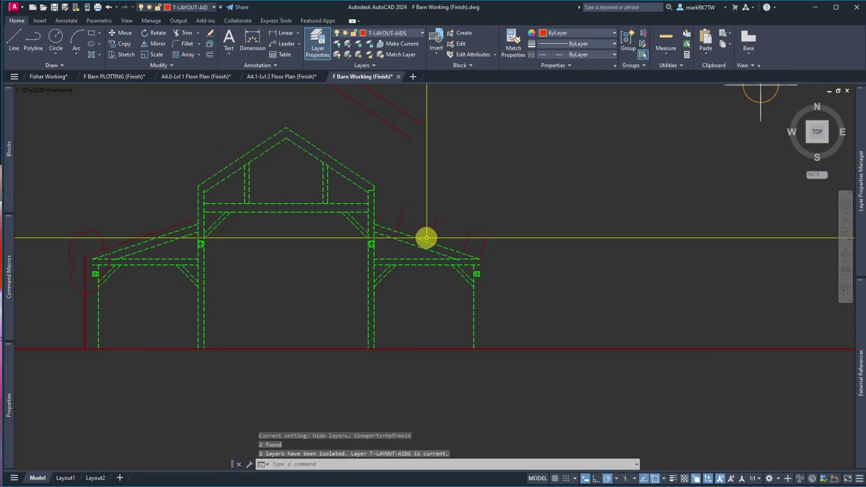
text(e)
key(Return)
click(509, 239)
click(460, 221)
click(453, 223)
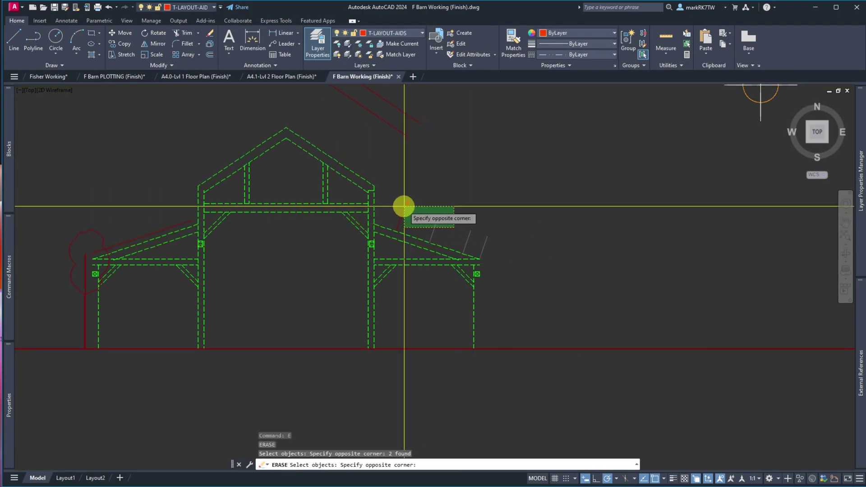
click(423, 189)
click(413, 218)
click(402, 199)
click(433, 136)
click(381, 106)
key(Return)
- Match the left lean-to braces, main frame and right lean-to framing to the properties of the right main-roof rafter's upper edge
click(335, 160)
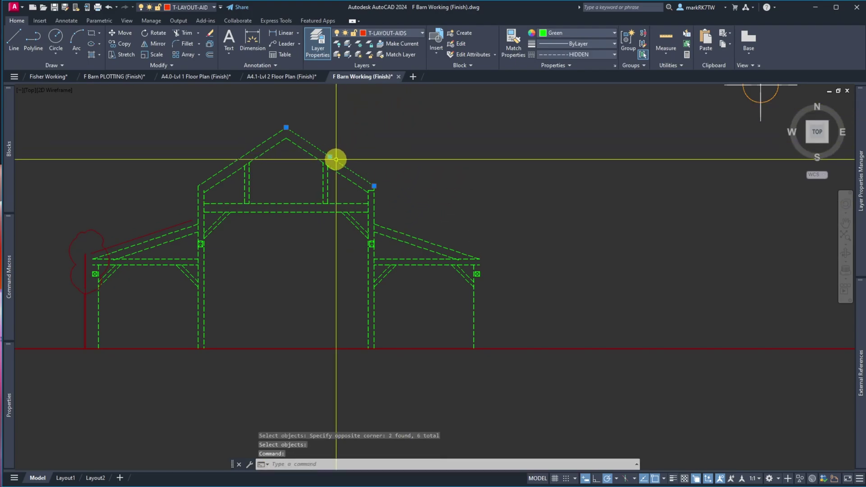
text(ma)
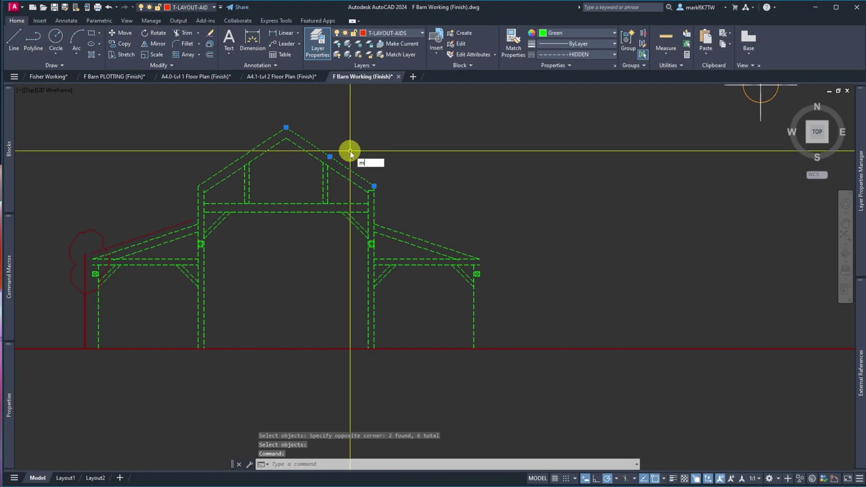
key(Return)
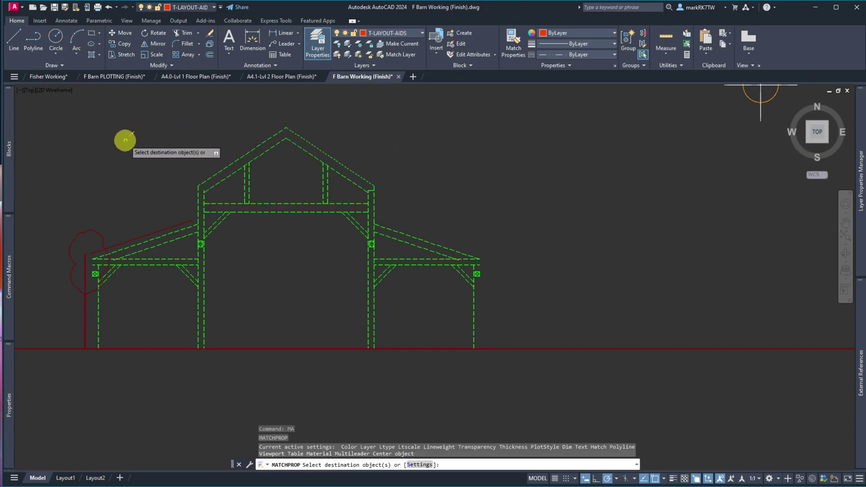
click(232, 307)
click(151, 236)
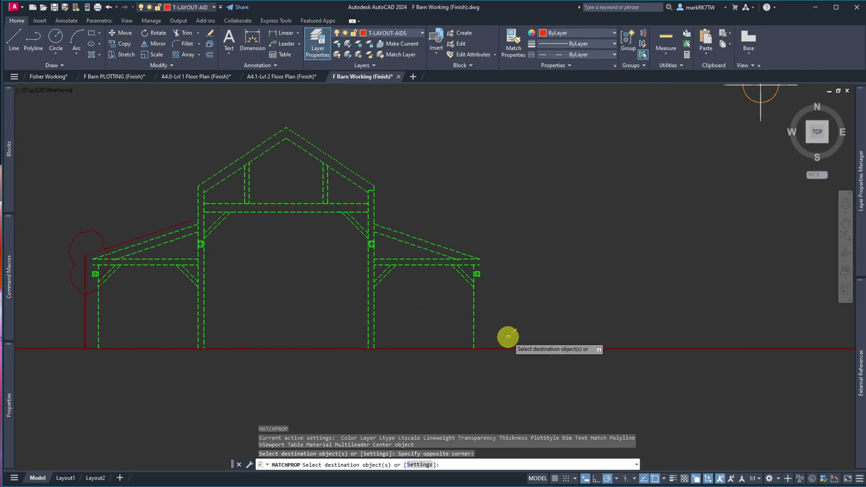
click(508, 337)
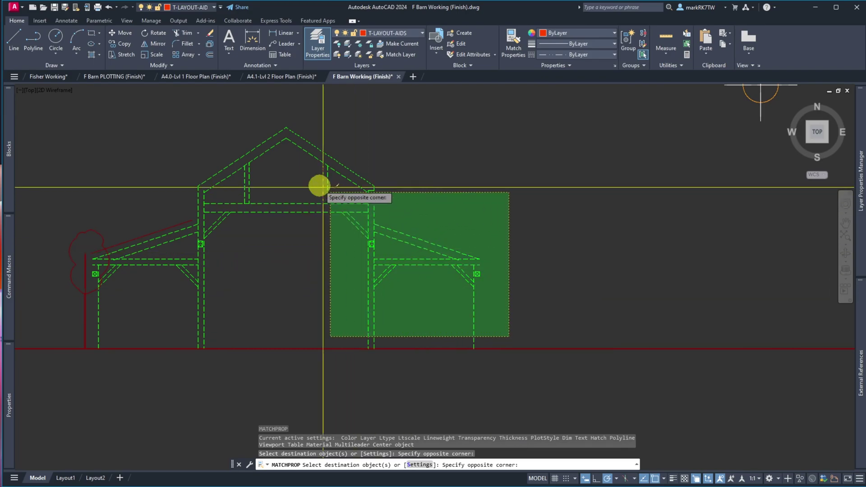
click(195, 130)
- Match the left lean-to's remaining rafter, beam and brace lines to the same rafter edge's properties
scroll(93, 274, up, 8)
click(89, 164)
click(350, 360)
click(156, 416)
click(163, 414)
click(310, 261)
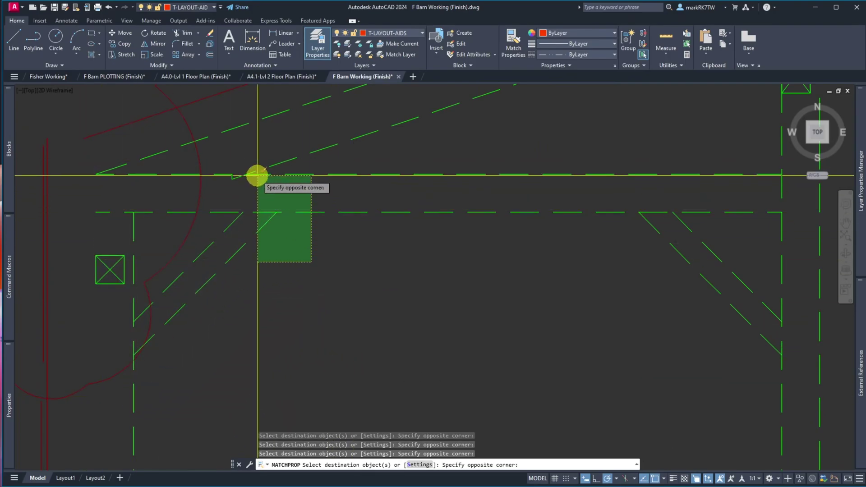
click(230, 171)
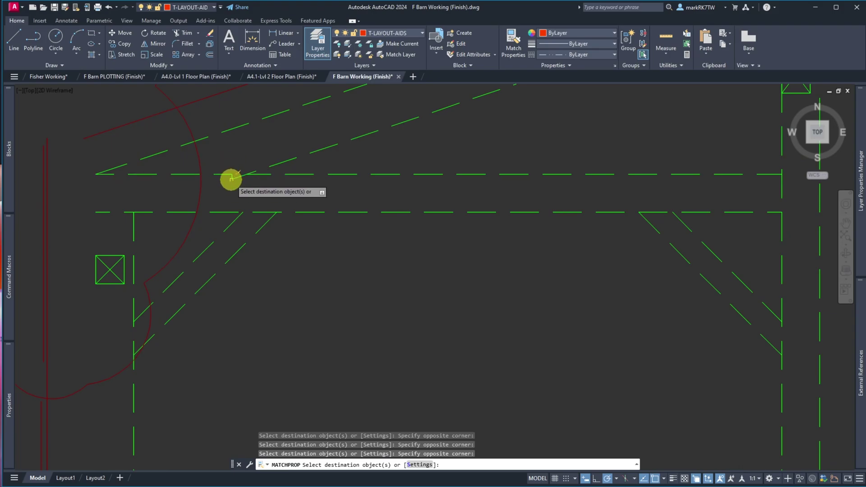
- Match the posts, right lean-to, gable and main beam framing of the SOUTH ELEVATION to the same rafter edge's properties
scroll(265, 174, down, 5)
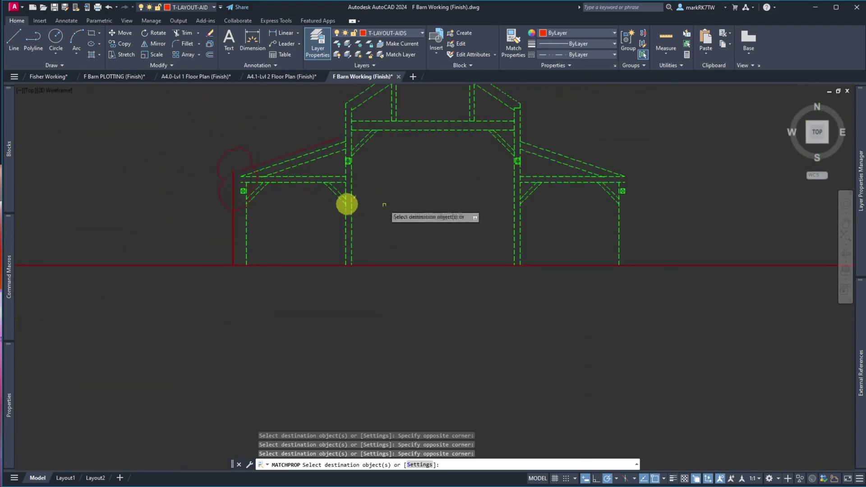
click(651, 158)
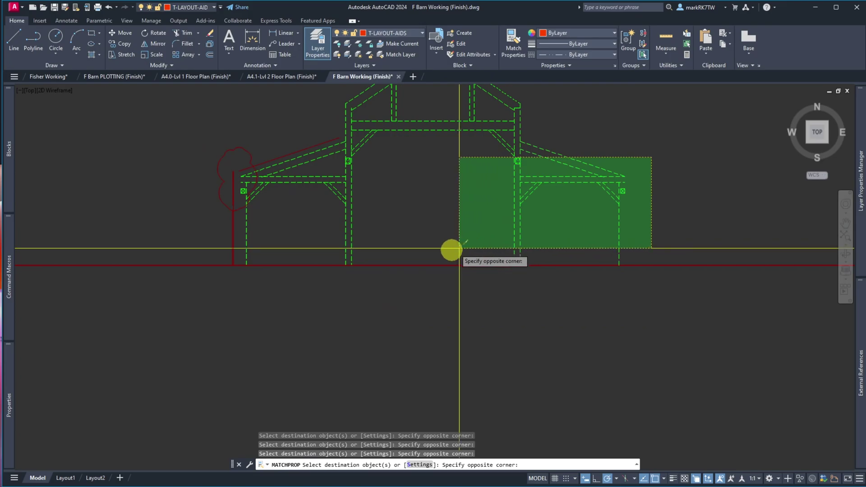
click(288, 253)
scroll(531, 163, down, 4)
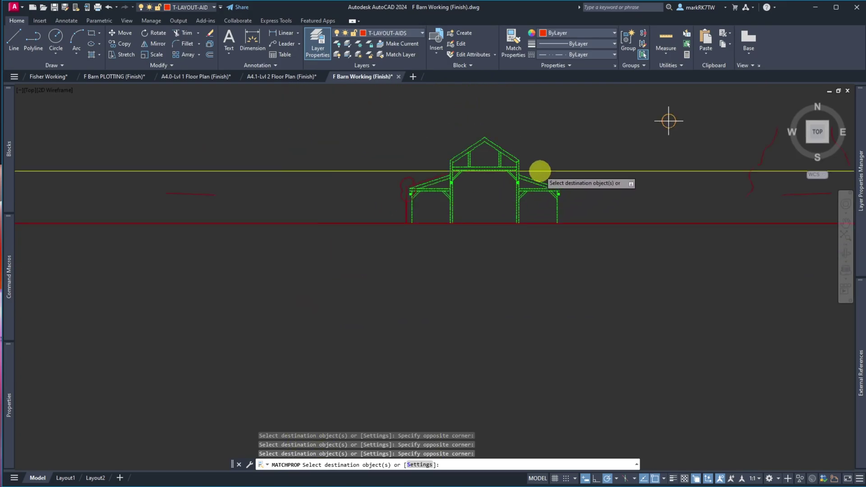
click(540, 171)
click(448, 124)
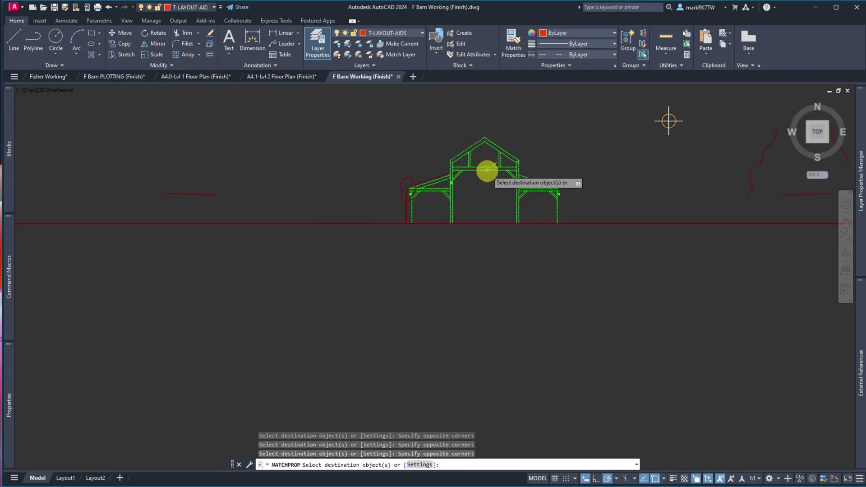
scroll(487, 170, up, 6)
click(478, 184)
click(391, 95)
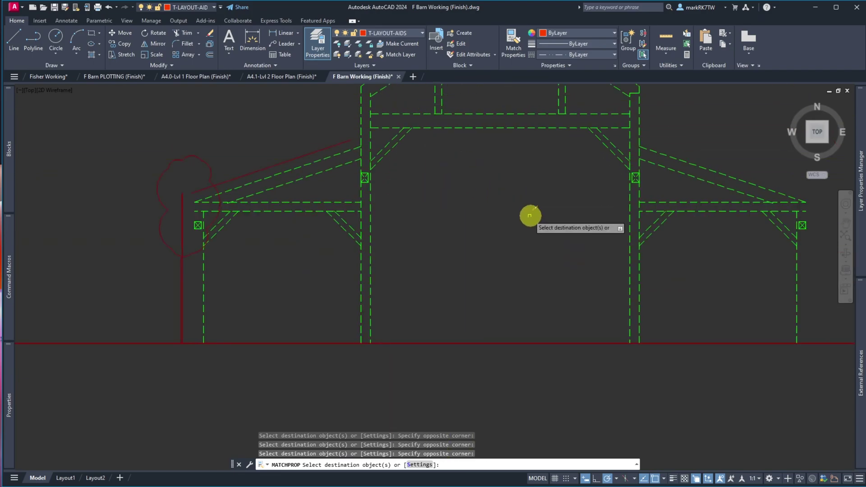
key(Return)
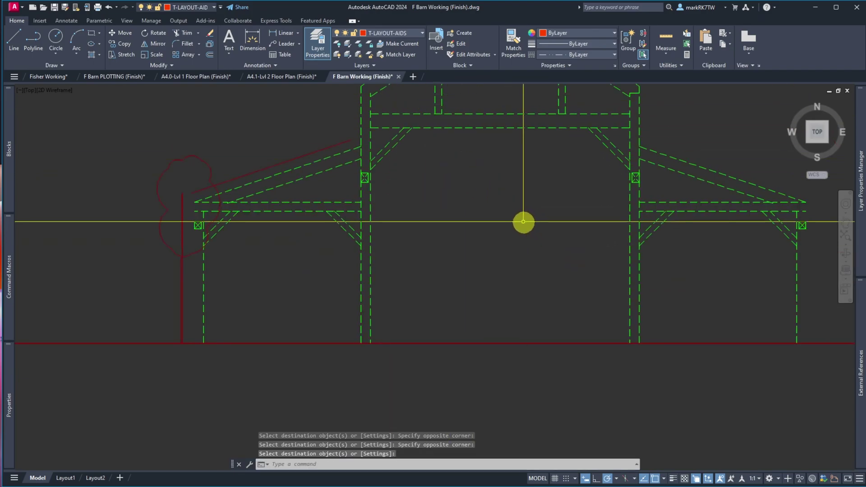
- Make G-JUNK the current layer and turn T-LAYOUT-AIDS off temporarily to check which framing lines are on it, undoing the switch-off
click(420, 36)
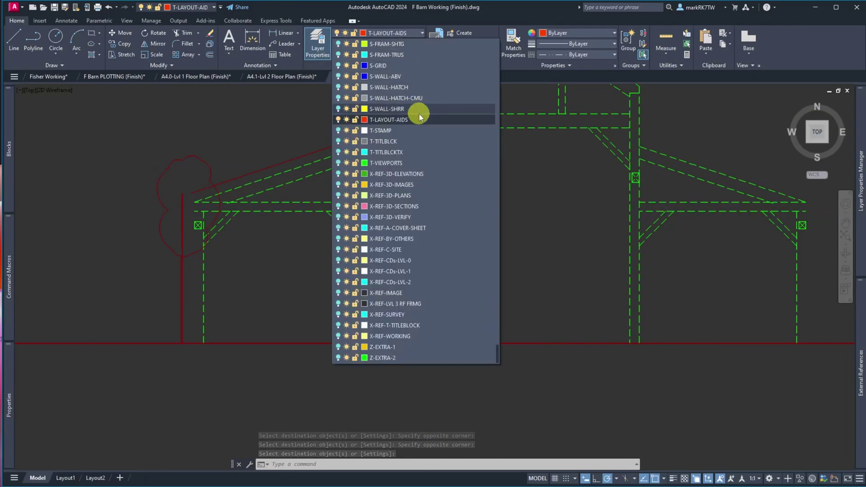
scroll(418, 114, up, 5)
click(401, 45)
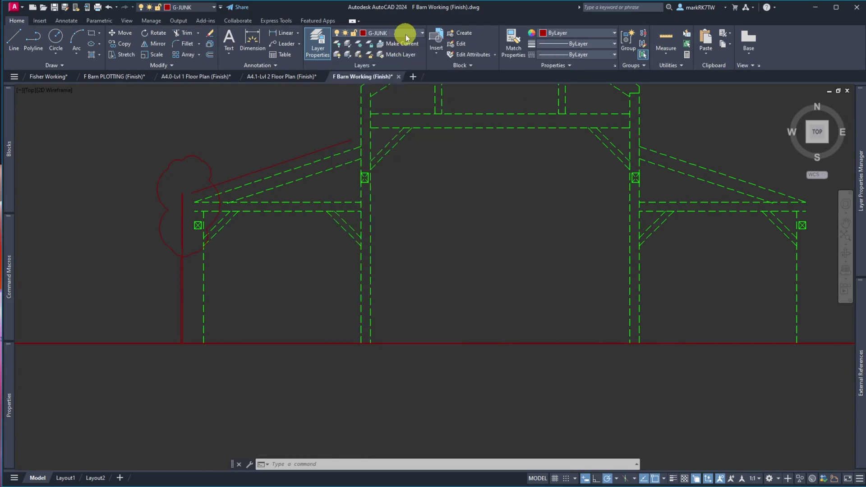
click(405, 34)
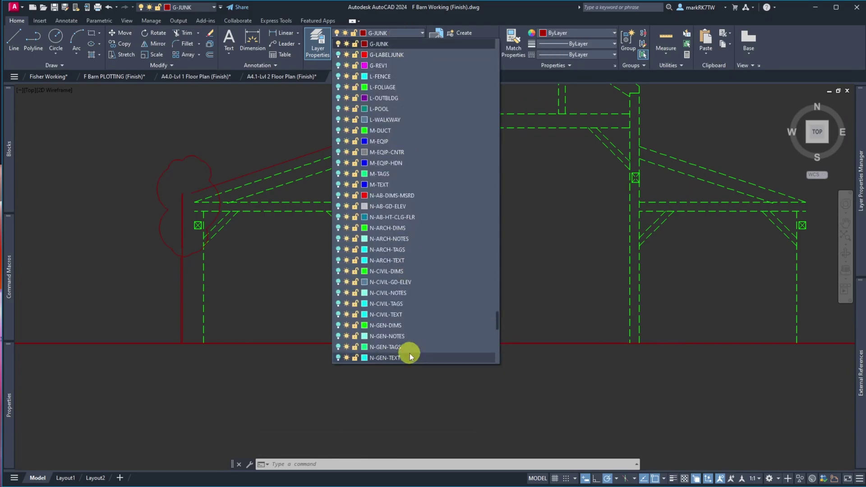
scroll(408, 352, down, 10)
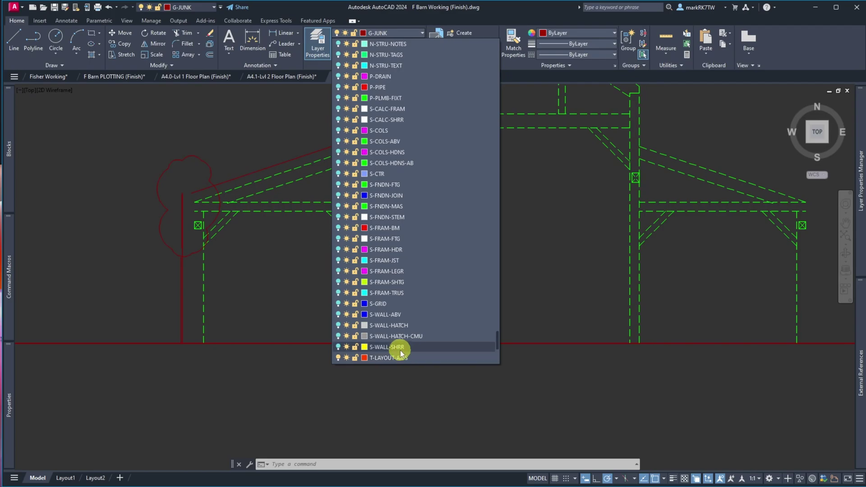
click(338, 358)
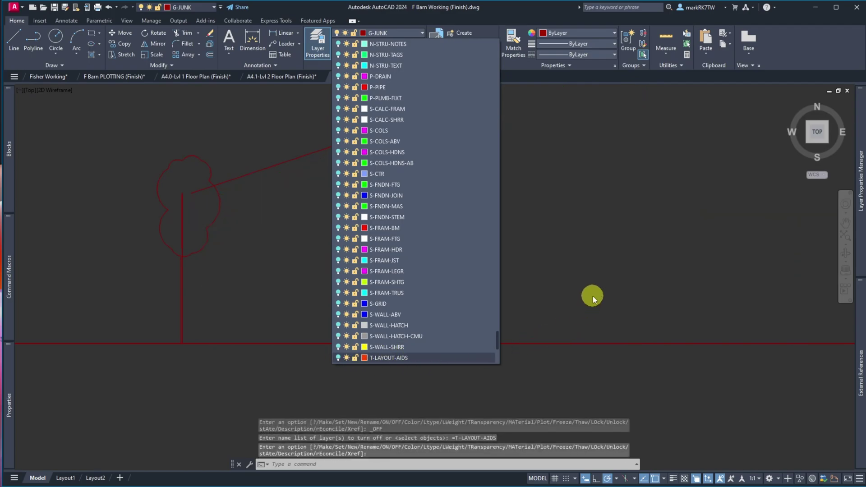
click(593, 296)
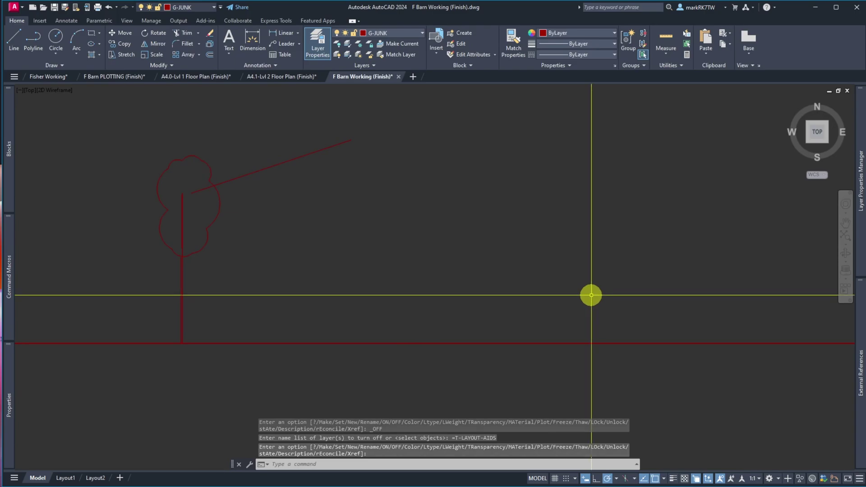
key(ctrl+z)
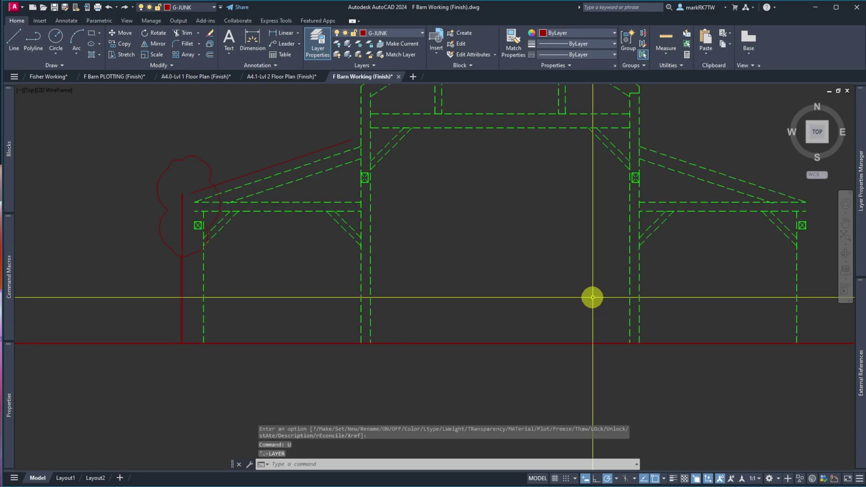
- Unisolate the layers to restore the rest of the SOUTH ELEVATION drawing
click(357, 54)
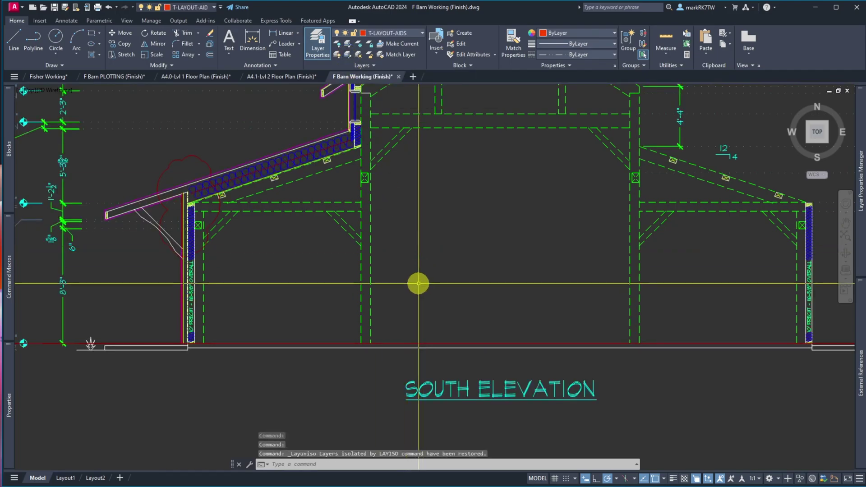
scroll(418, 284, down, 2)
click(453, 178)
key(Escape)
- Start Match Properties with the whole row of elevations and sections in view
scroll(420, 220, down, 5)
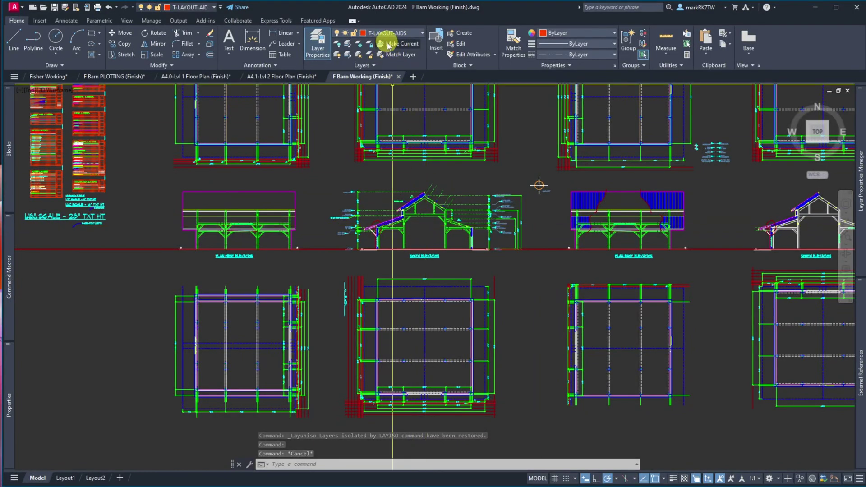
scroll(372, 218, down, 3)
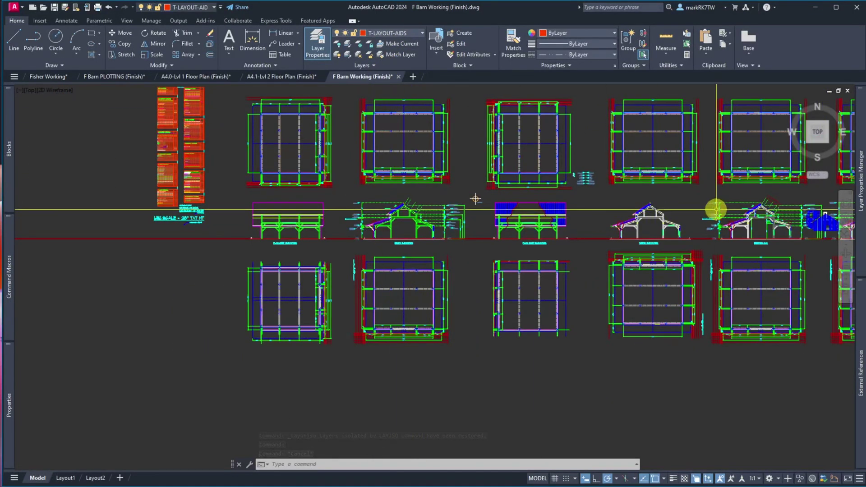
text(a)
key(Return)
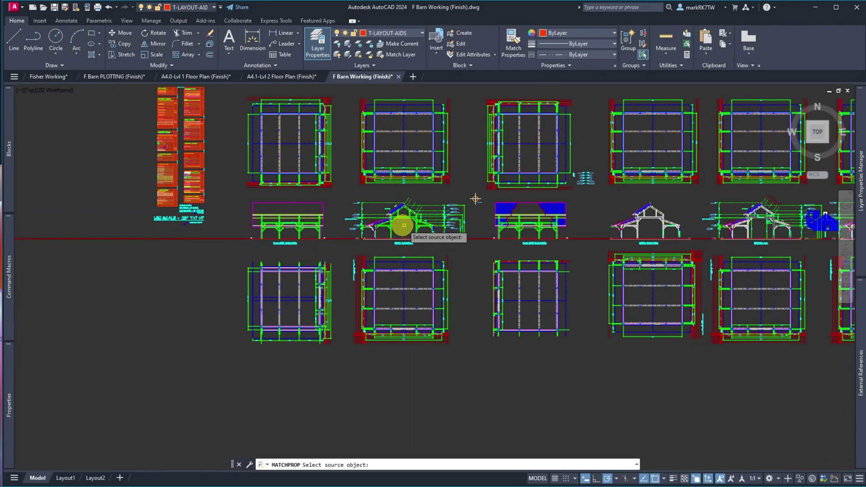
- Match the properties of the south elevation's timber framing onto framing lines in the plan east and north elevations
click(403, 218)
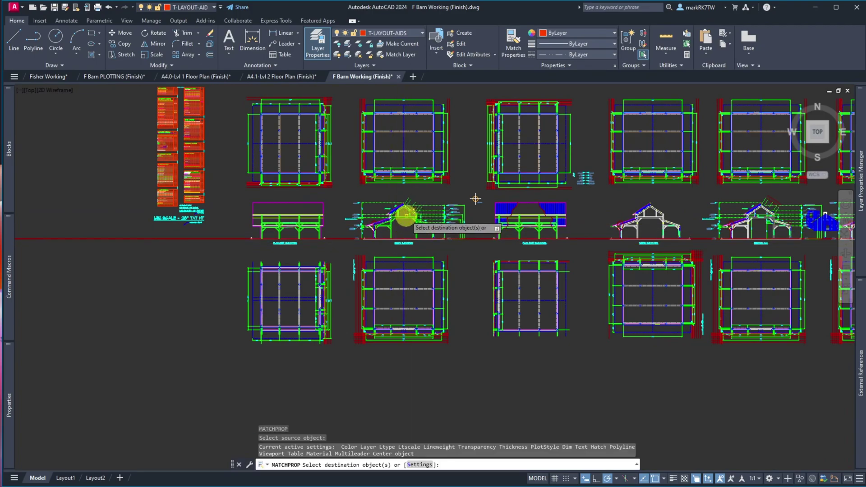
click(504, 221)
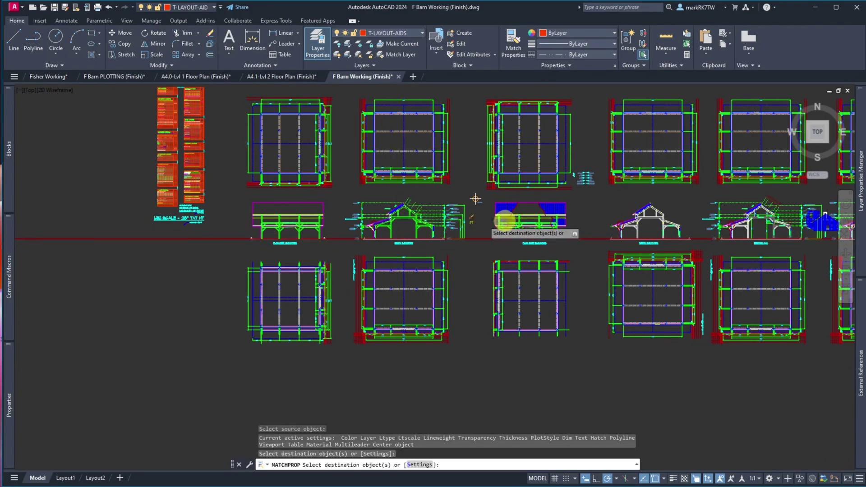
click(645, 213)
key(Return)
scroll(652, 221, up, 8)
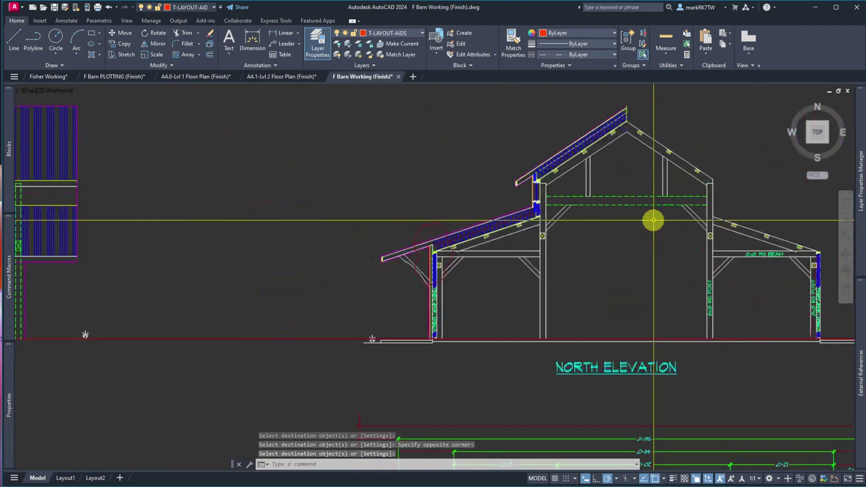
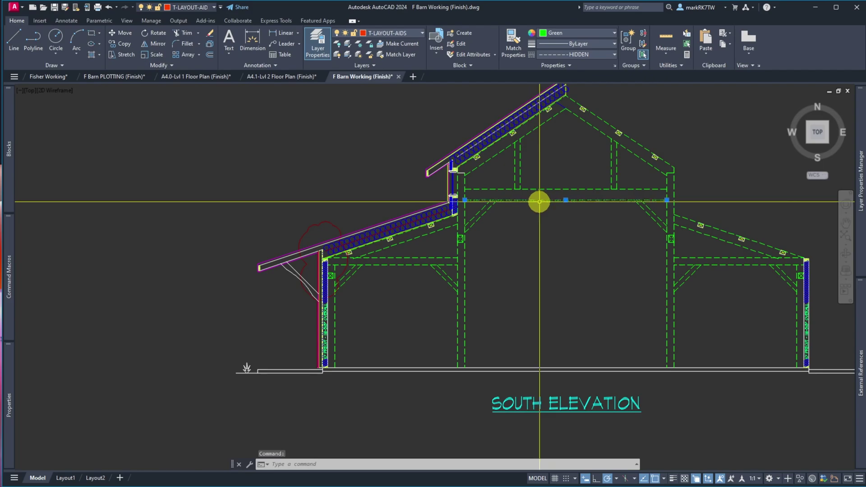
- Freeze the T-LAYOUT-AIDS layer by picking the green dashed timber framing in the south elevation
click(359, 45)
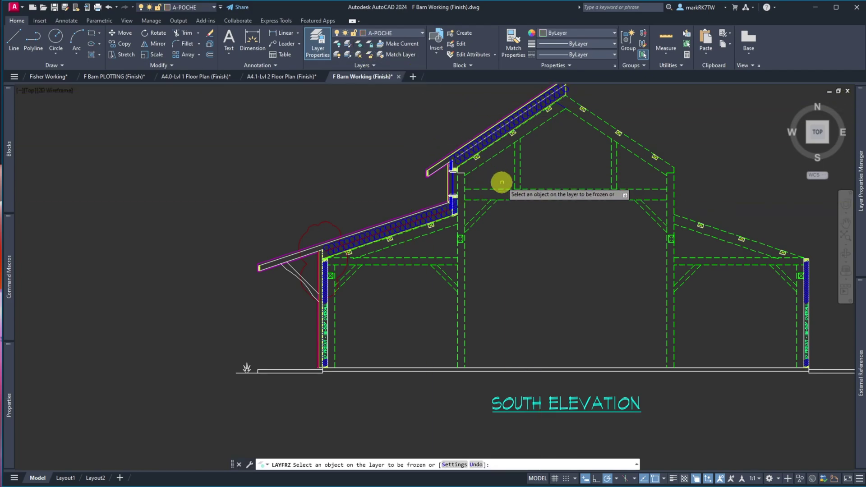
click(532, 188)
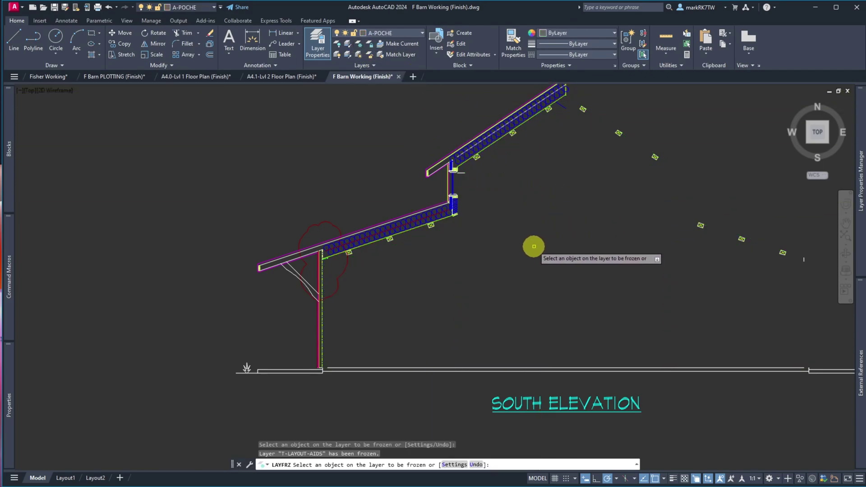
key(Return)
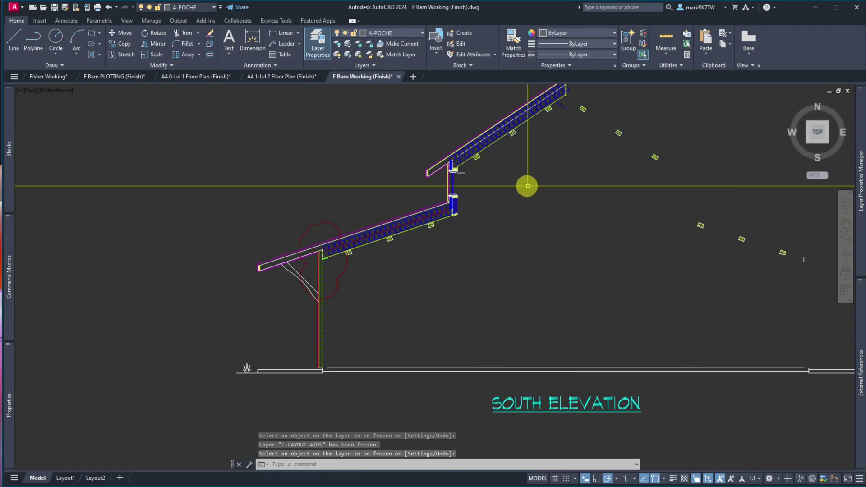
- Move all the roof purlins along the upper and lower slopes of the south elevation onto the frozen timber framing layer
scroll(453, 168, up, 6)
scroll(578, 214, down, 3)
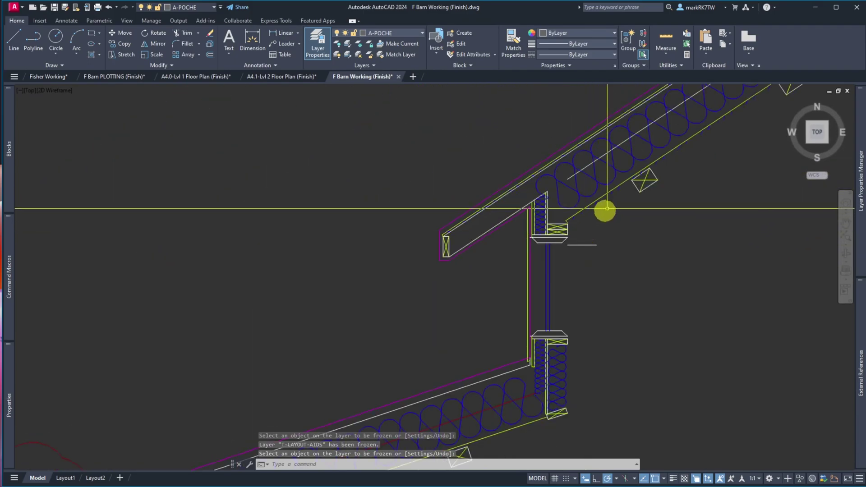
scroll(632, 239, down, 4)
scroll(685, 193, up, 2)
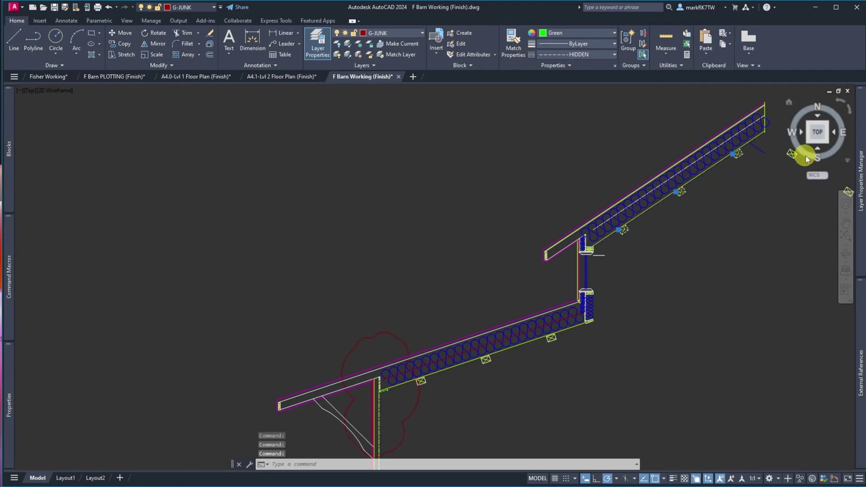
scroll(722, 242, down, 5)
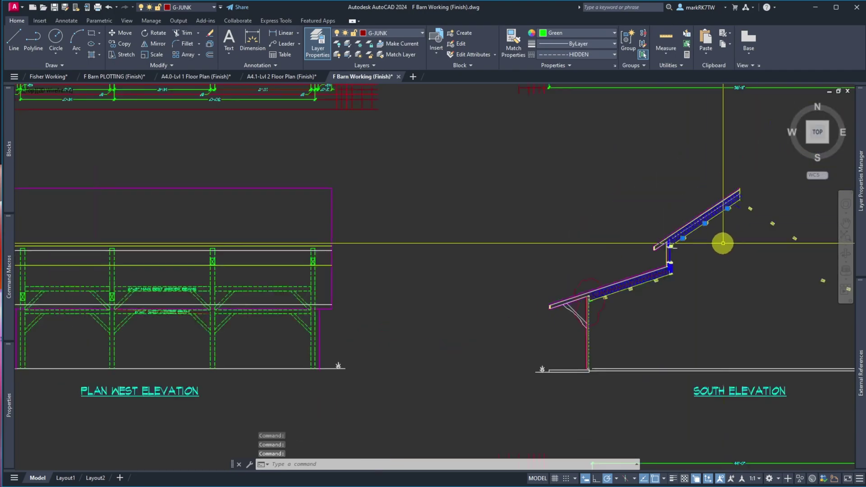
scroll(776, 238, up, 6)
click(719, 273)
click(716, 244)
click(642, 186)
scroll(665, 230, down, 3)
scroll(723, 303, up, 8)
click(754, 160)
click(667, 216)
scroll(685, 287, down, 3)
click(699, 257)
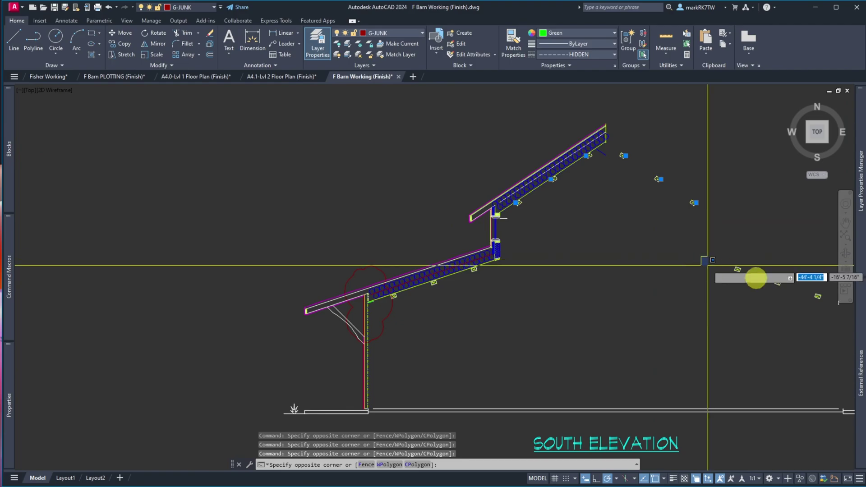
click(818, 327)
scroll(766, 338, down, 3)
scroll(816, 337, up, 3)
scroll(816, 336, down, 5)
scroll(574, 313, up, 2)
scroll(574, 313, up, 4)
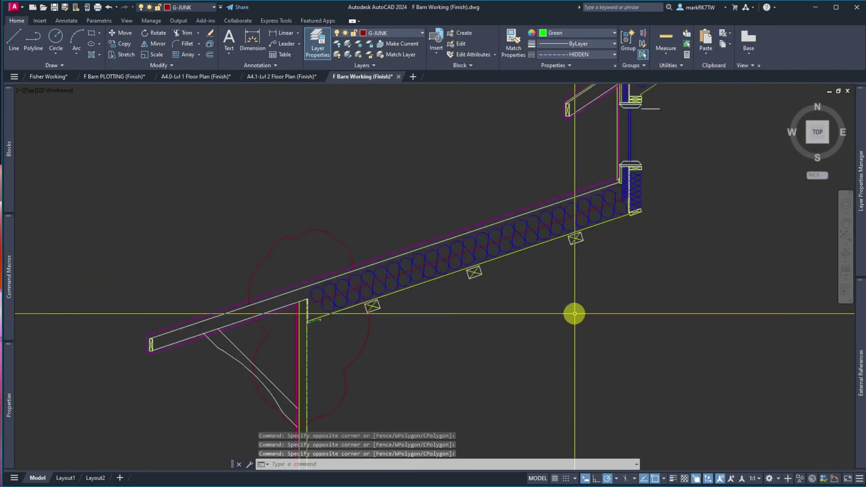
click(475, 276)
click(470, 277)
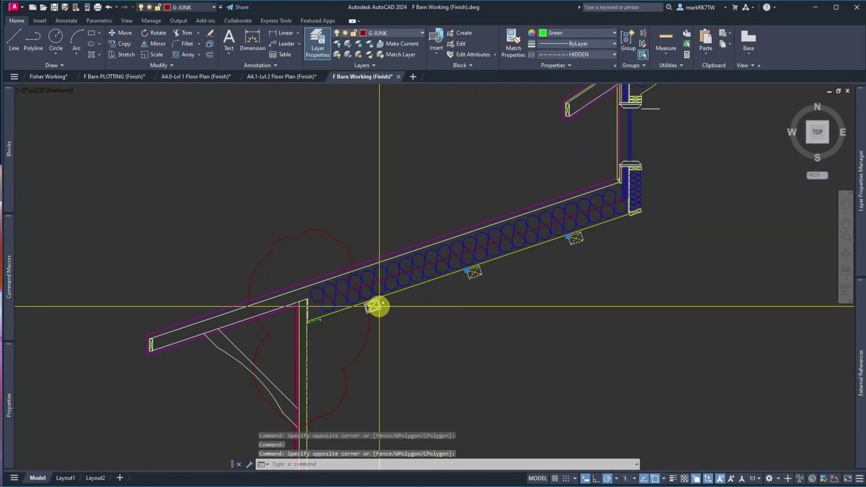
scroll(379, 306, down, 2)
scroll(479, 311, down, 4)
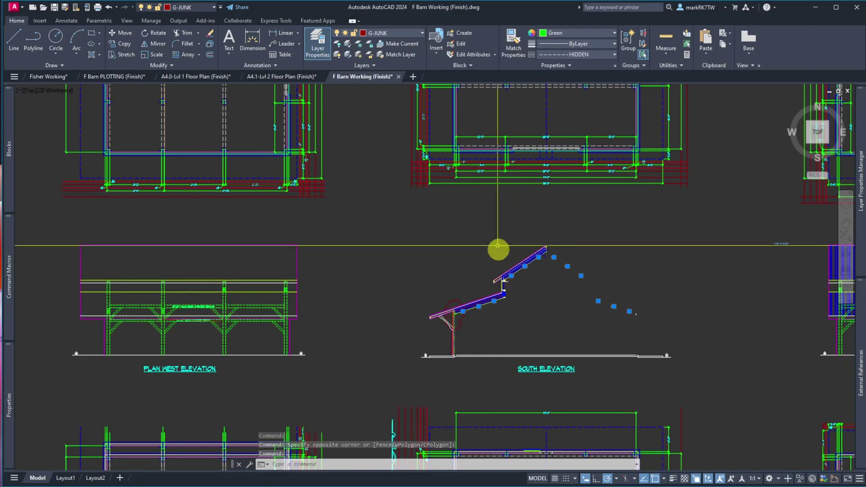
click(402, 34)
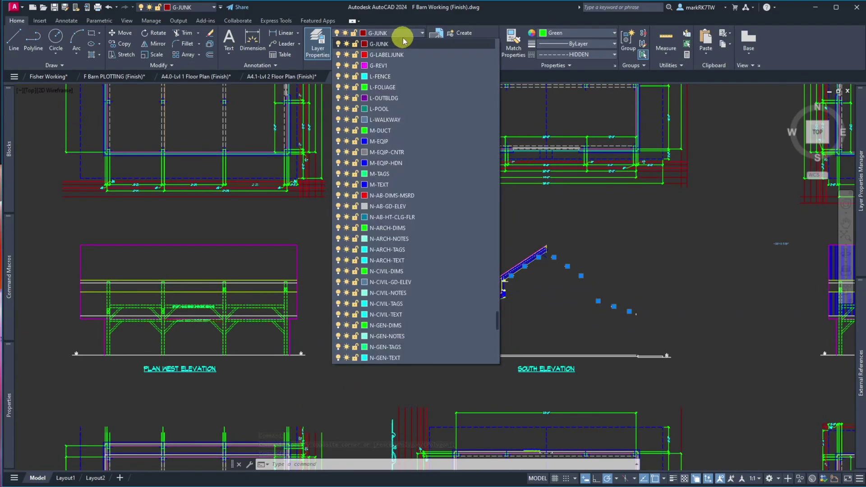
click(406, 358)
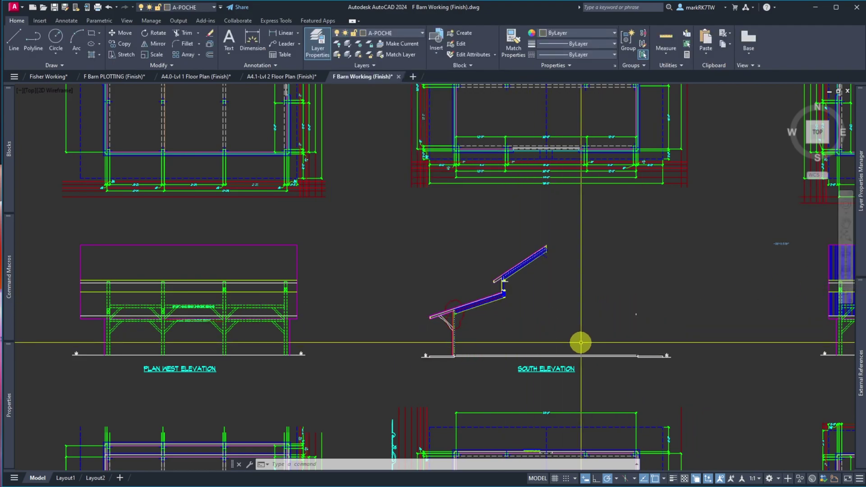
- Extend the white inner wall line below the south elevation's lower roof down to the short line at the wall base
scroll(623, 326, up, 5)
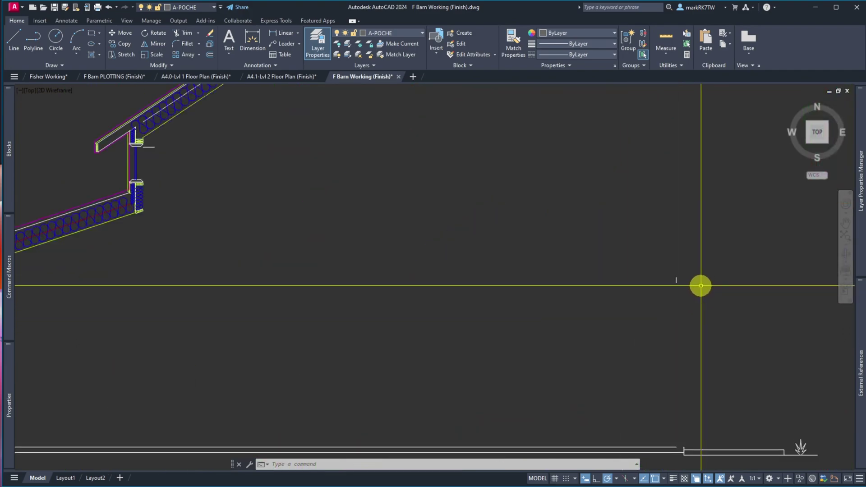
scroll(701, 286, down, 2)
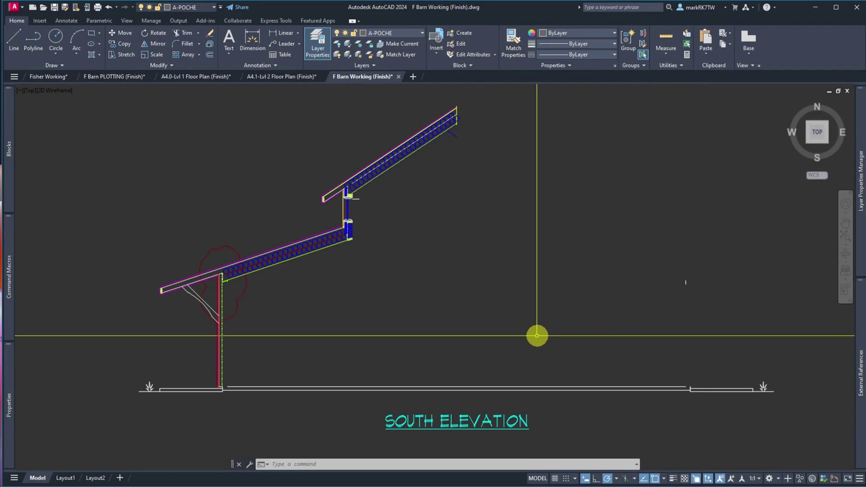
scroll(187, 303, up, 6)
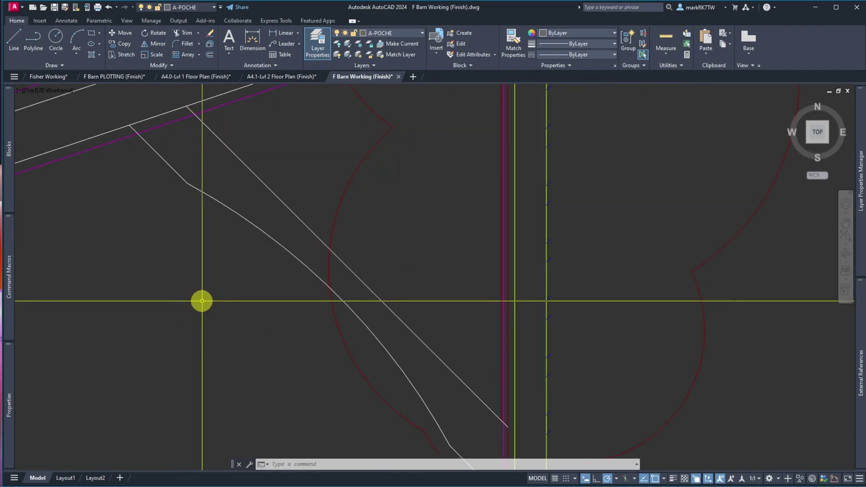
scroll(350, 218, up, 5)
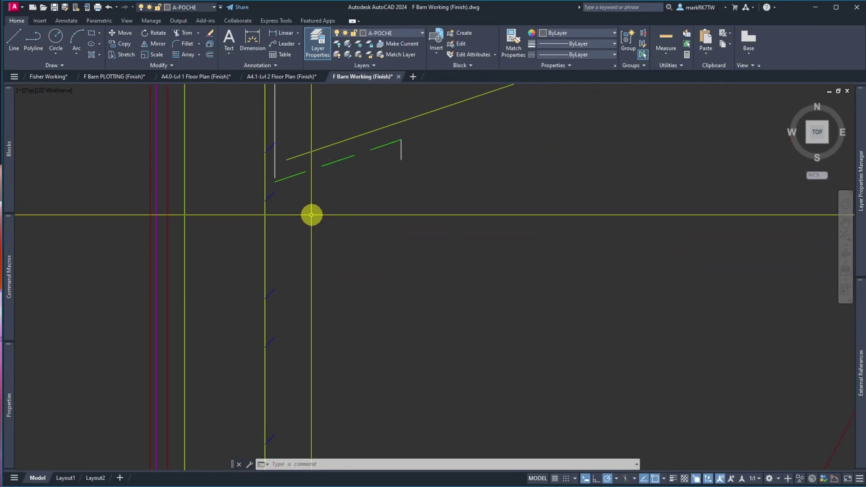
scroll(265, 190, down, 8)
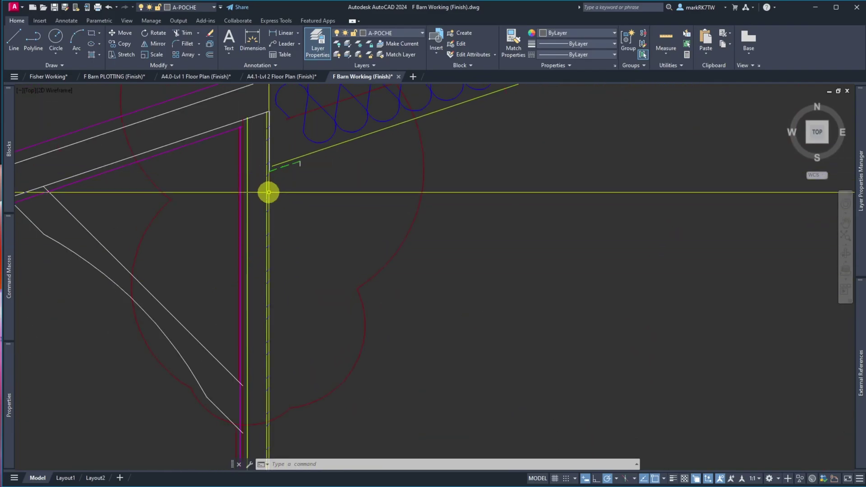
scroll(272, 192, down, 2)
scroll(276, 294, up, 8)
text(ex)
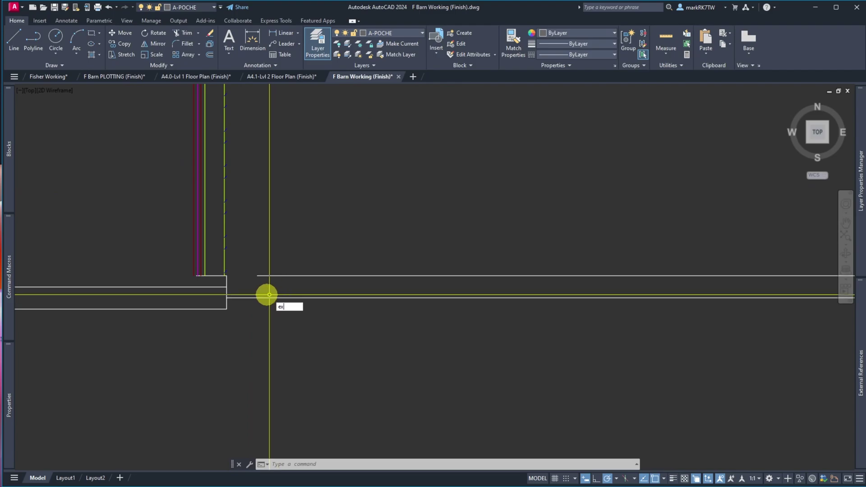
key(Return)
click(217, 275)
key(Return)
scroll(221, 276, down, 6)
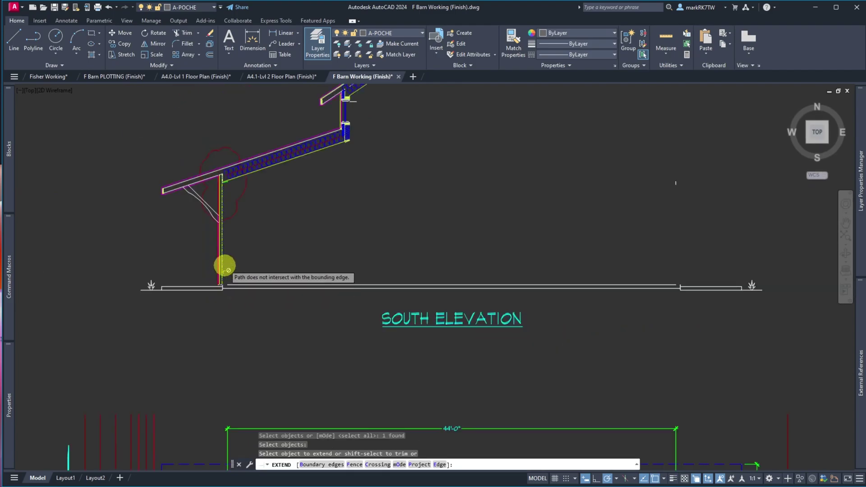
scroll(222, 180, up, 5)
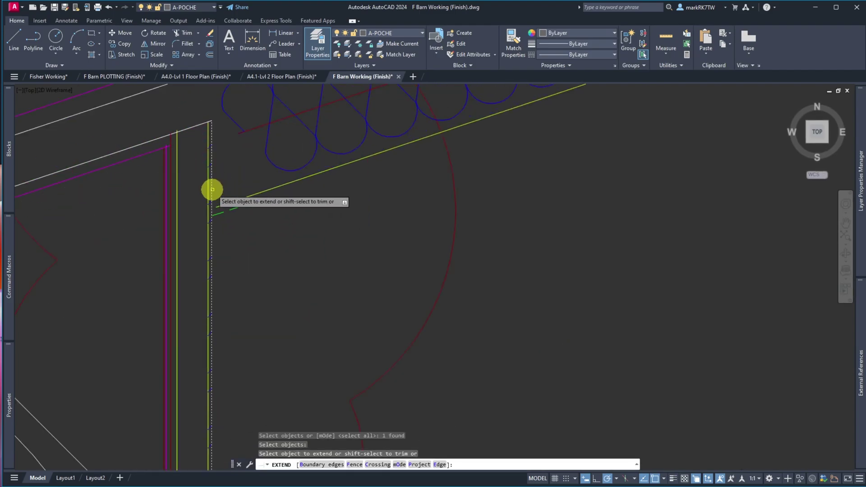
click(212, 190)
key(Return)
scroll(251, 238, down, 3)
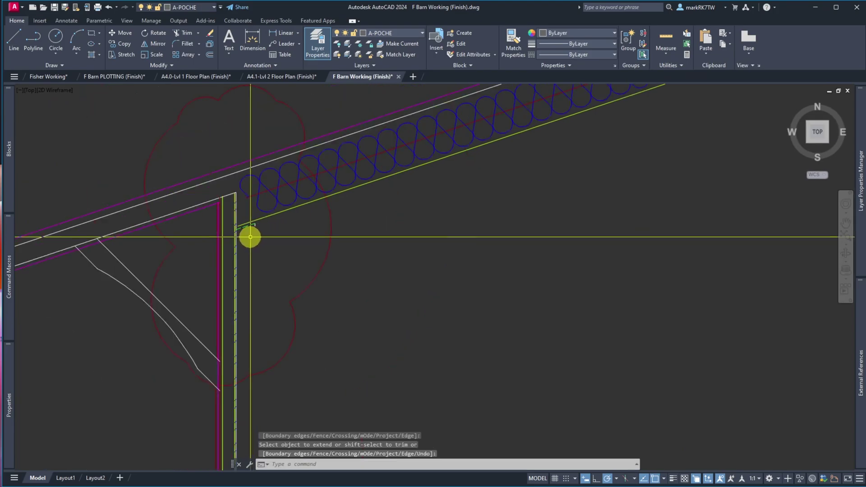
scroll(209, 208, up, 8)
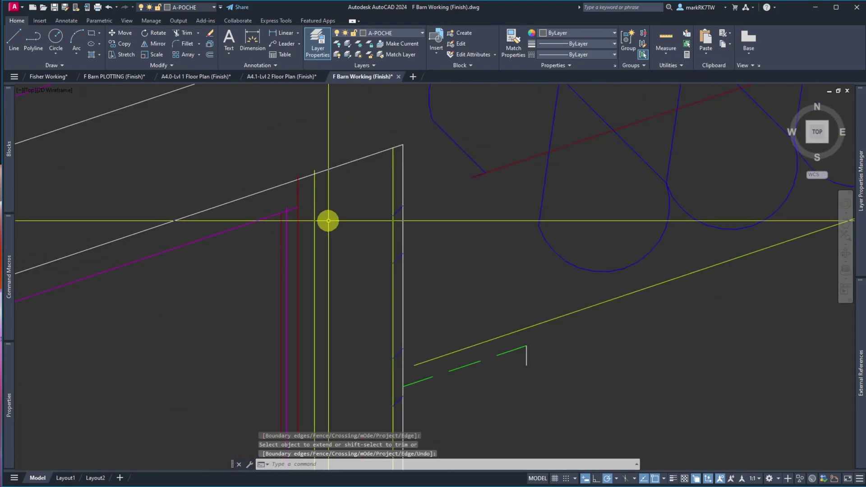
text(tr)
key(Return)
key(Escape)
key(Escape)
scroll(354, 186, down, 4)
scroll(354, 215, up, 6)
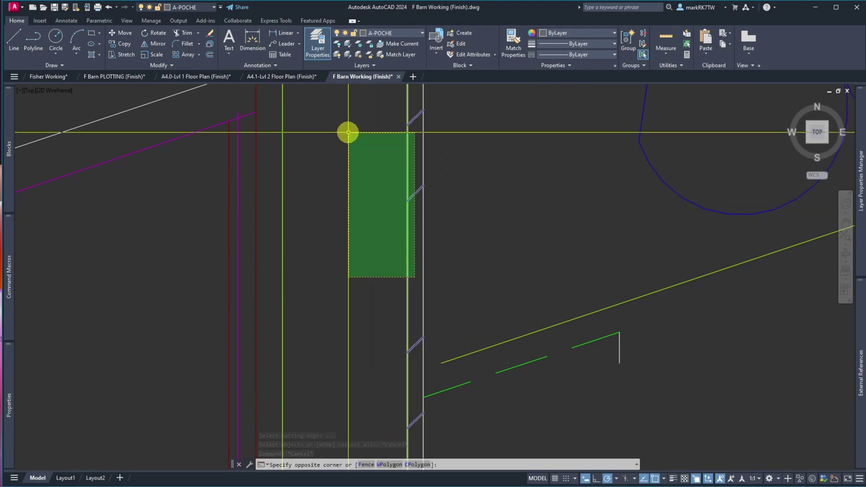
click(348, 132)
click(316, 243)
click(245, 169)
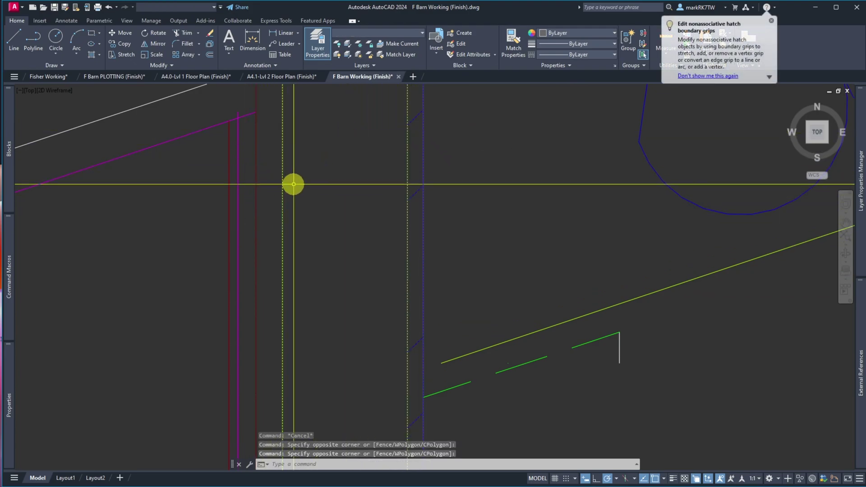
text(tr)
key(Return)
key(Escape)
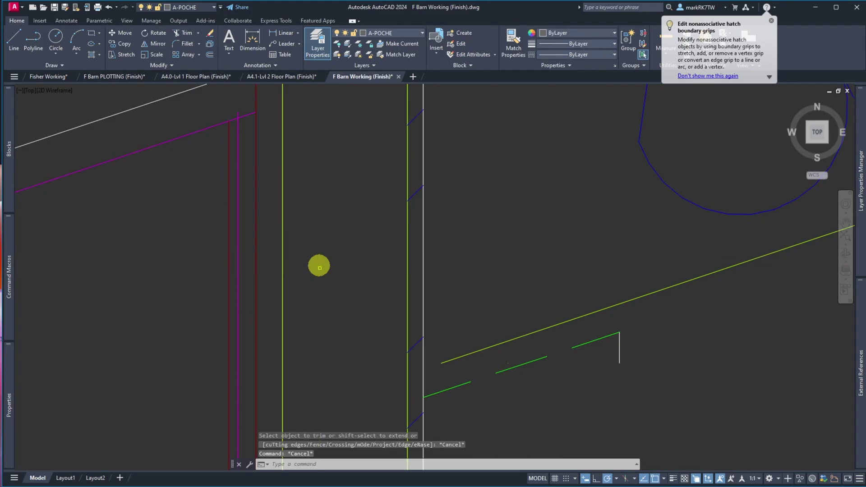
- Erase the two yellow-green stud lines and the thin hatch inside the south elevation's exterior wall
text(e)
key(Return)
click(415, 355)
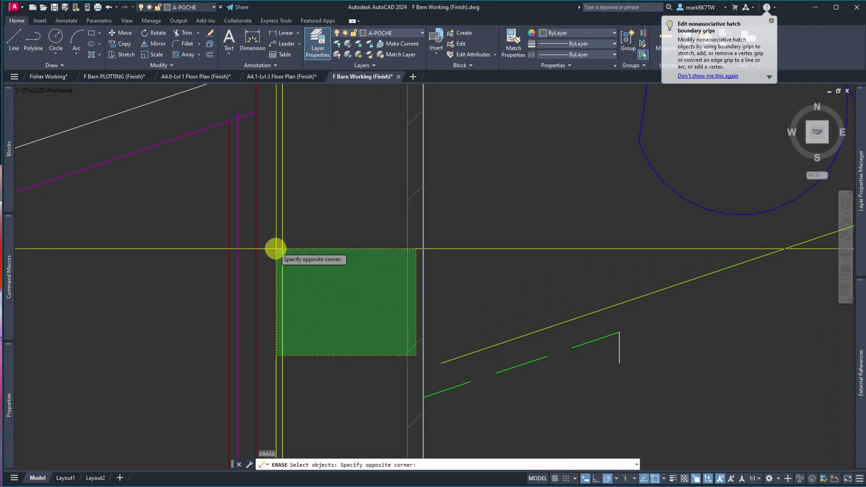
click(246, 218)
key(Return)
scroll(316, 325, down, 3)
scroll(314, 288, down, 5)
scroll(315, 325, down, 3)
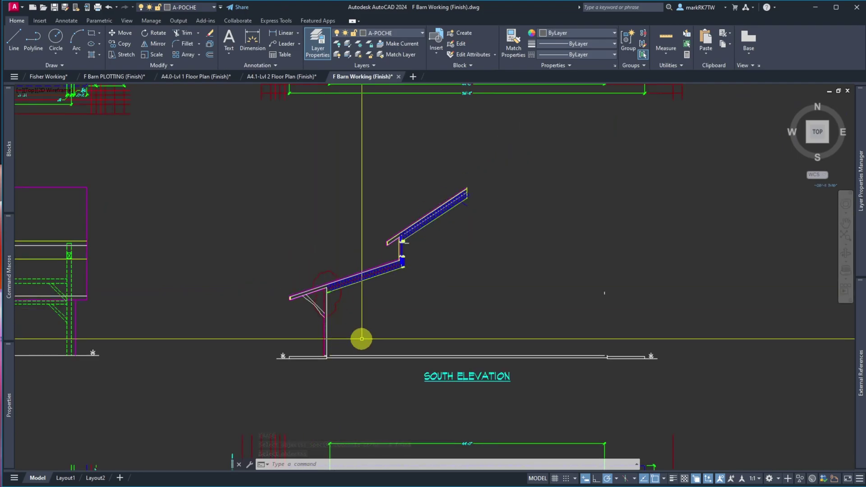
scroll(324, 322, up, 8)
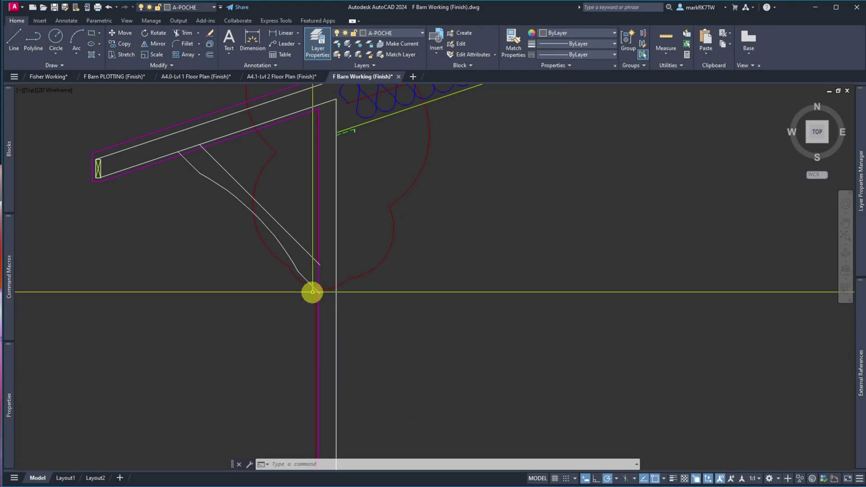
scroll(326, 289, down, 5)
scroll(329, 220, up, 8)
click(334, 238)
scroll(325, 221, down, 3)
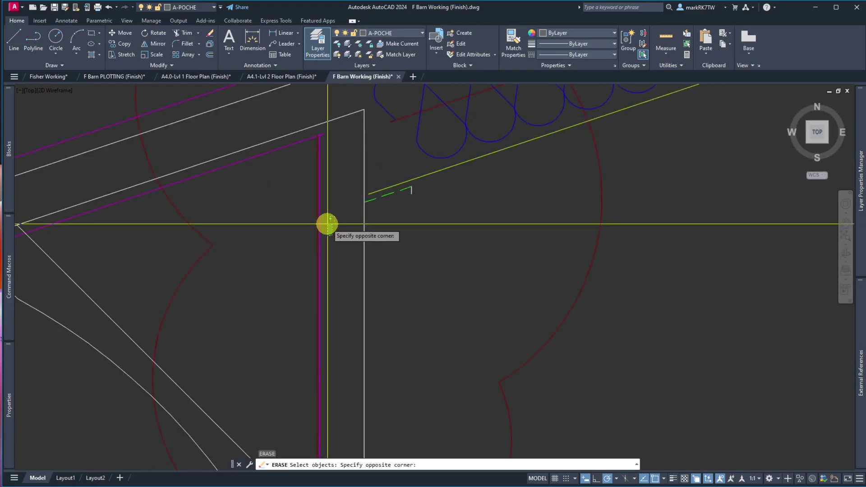
key(Escape)
key(Escape)
scroll(328, 229, down, 8)
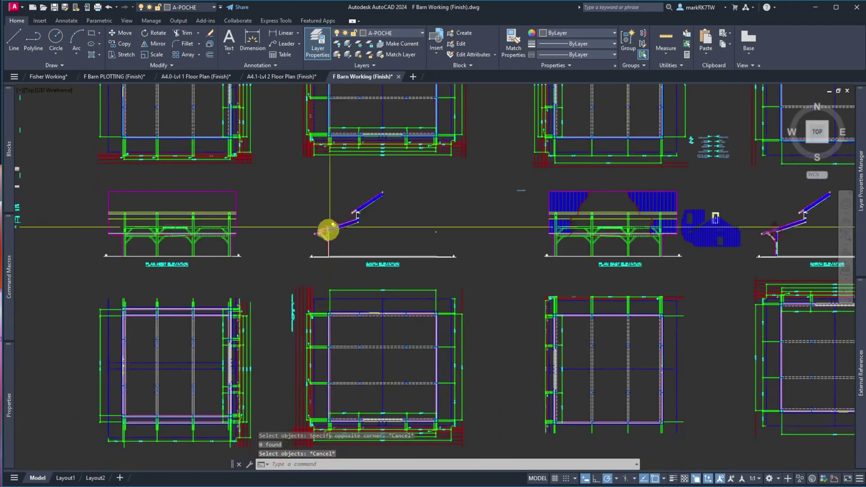
scroll(327, 234, up, 8)
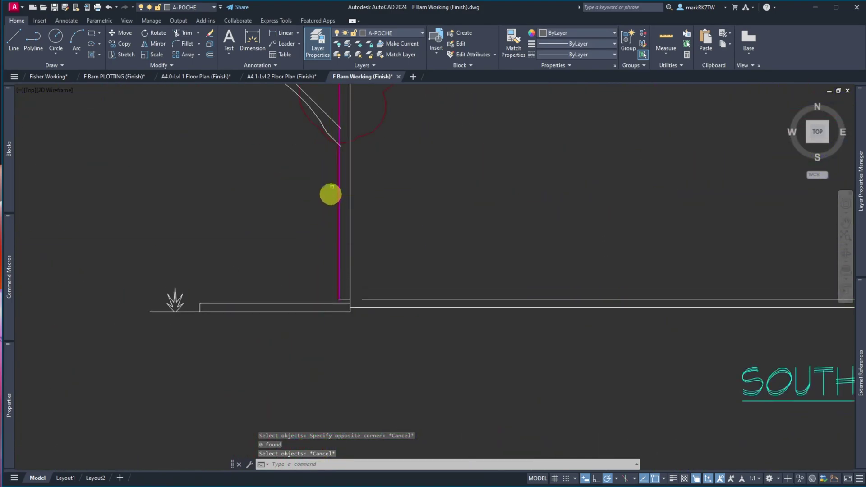
- Erase the magenta vertical line along the outside of the exterior wall below the south elevation's lower roof
text(e)
key(Return)
click(346, 103)
click(329, 195)
text(e)
key(Return)
click(342, 255)
click(328, 246)
key(Return)
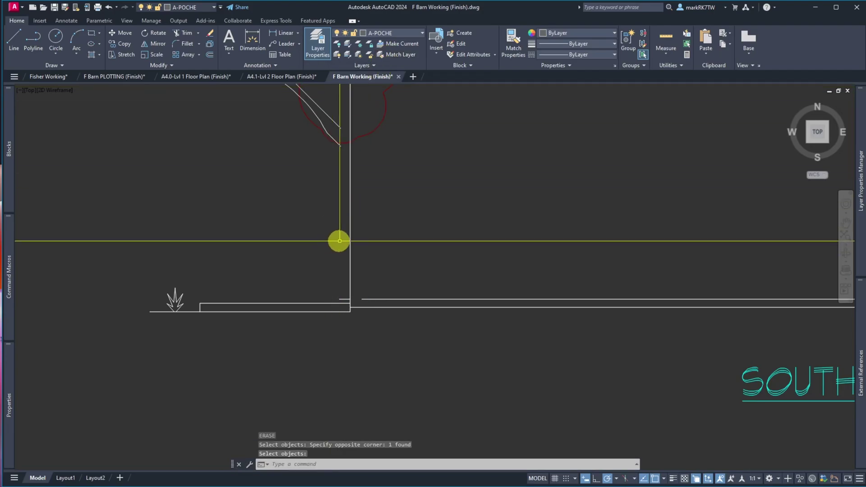
- Make D-OBJECT-DARK the current layer
click(399, 35)
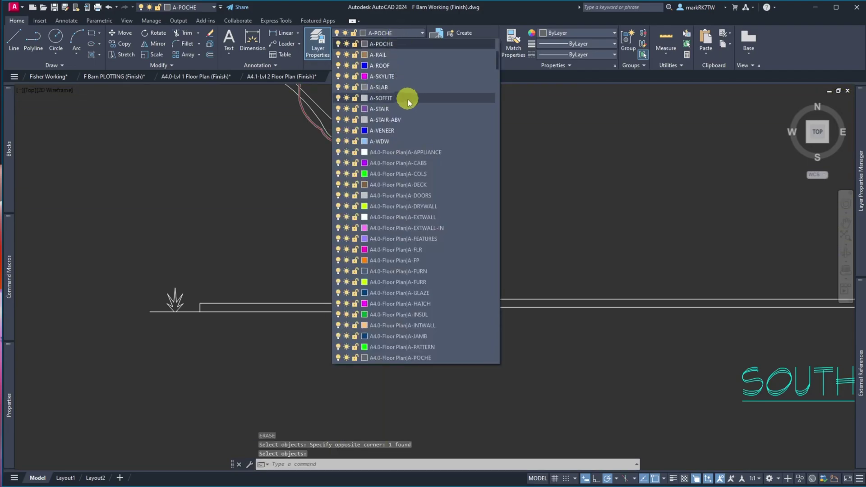
scroll(395, 153, down, 3)
scroll(383, 261, down, 6)
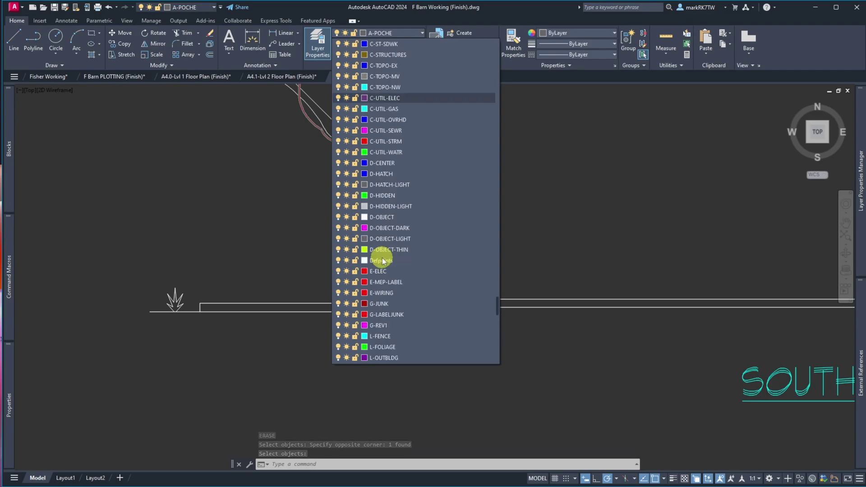
click(386, 230)
- Draw a vertical construction line through the lower-left corner of the blue outer outline in the floor plan above the south elevation
scroll(390, 383, down, 4)
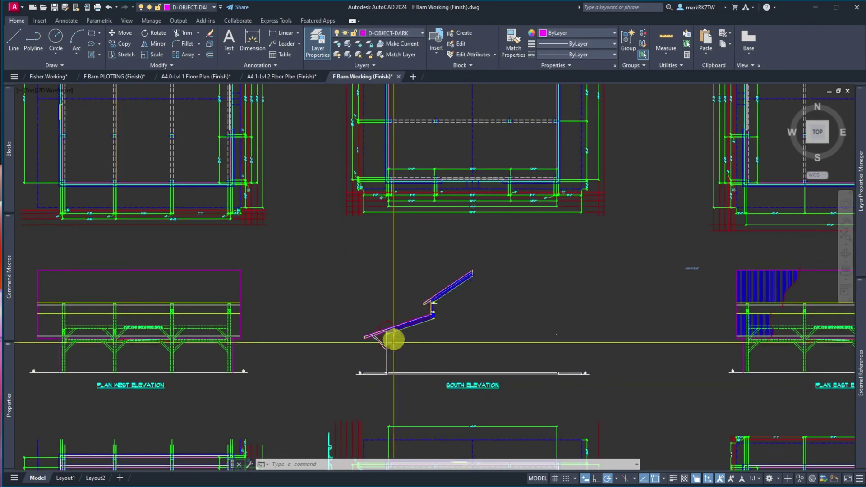
scroll(386, 195, up, 8)
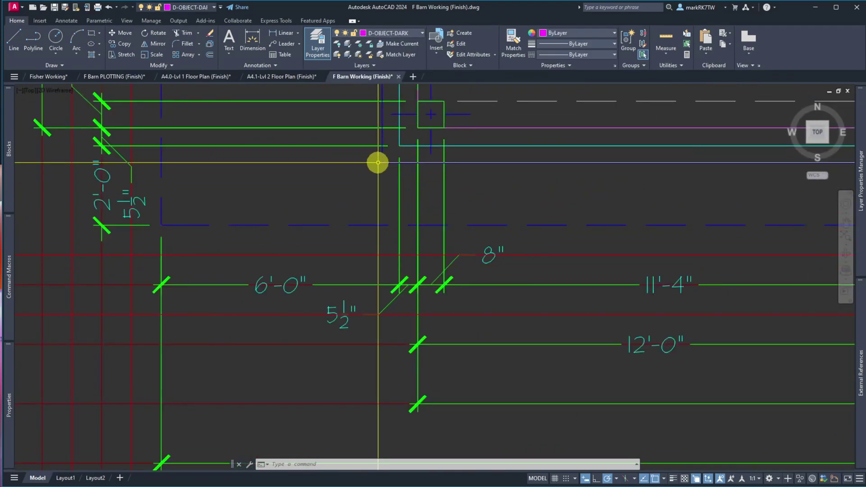
scroll(379, 166, up, 5)
text(xl)
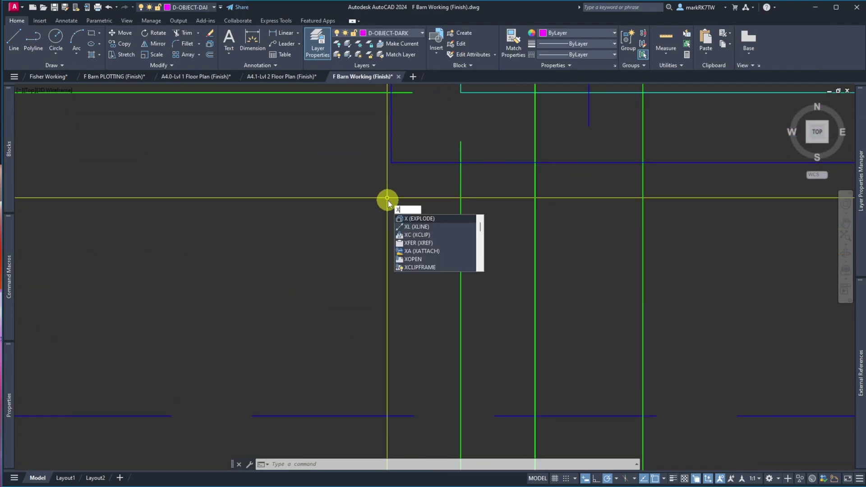
key(Return)
text(v)
key(Return)
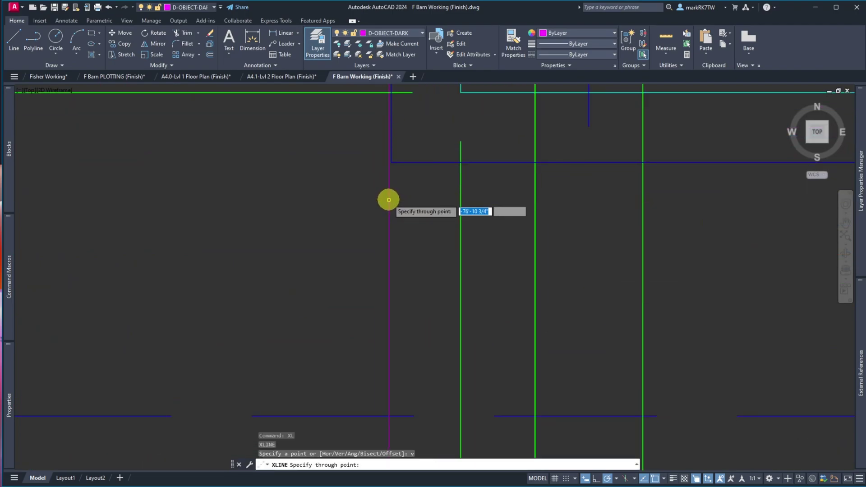
click(391, 163)
key(Return)
scroll(354, 212, down, 6)
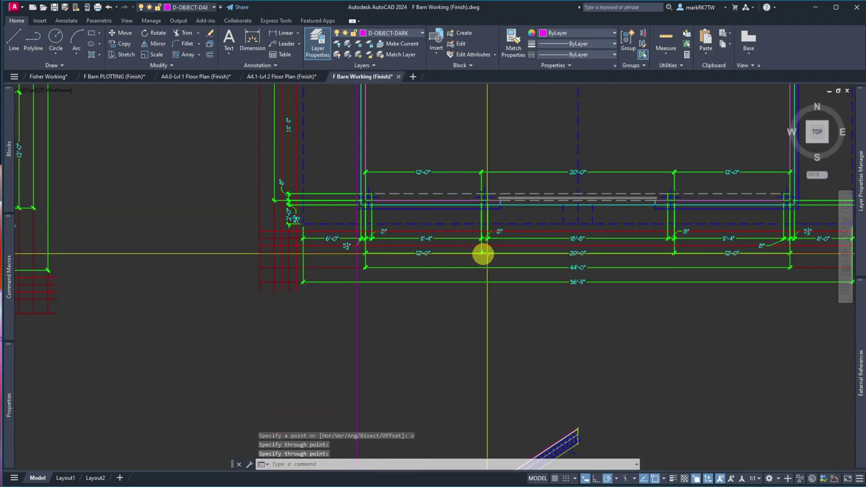
click(528, 204)
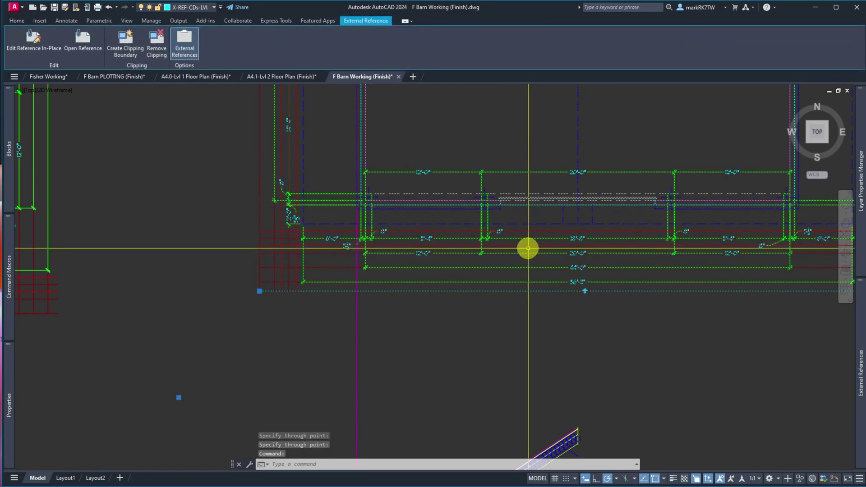
key(Escape)
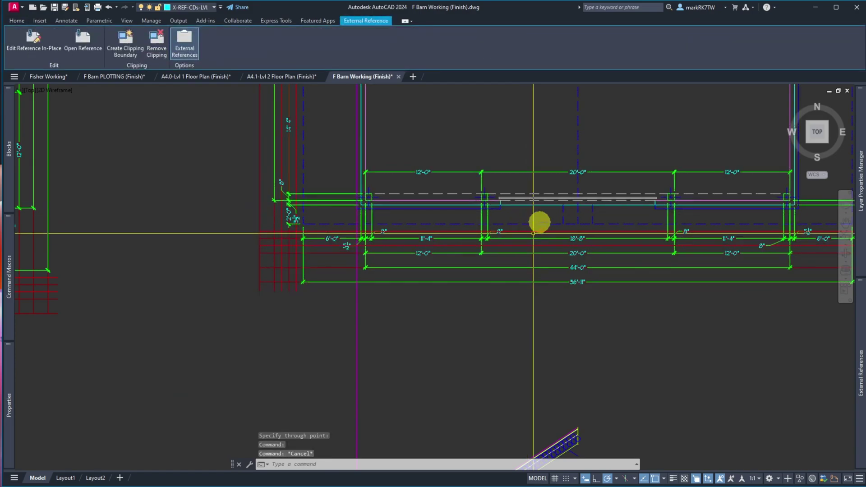
scroll(530, 249, down, 5)
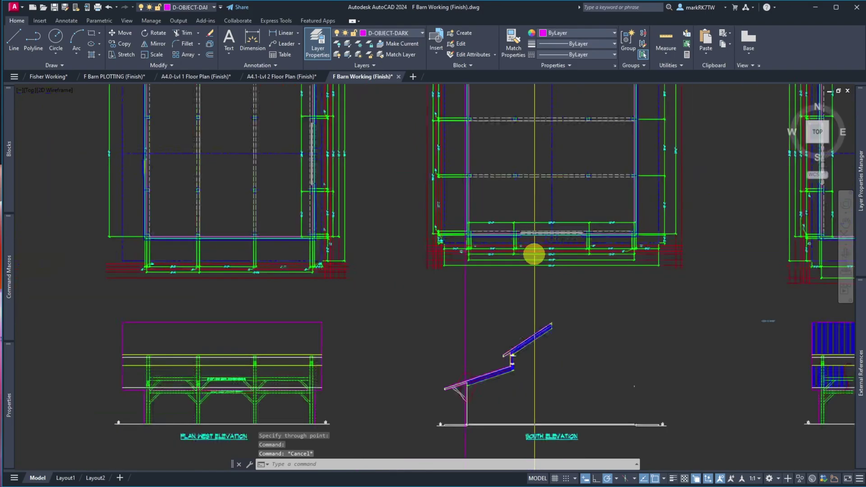
scroll(316, 244, up, 7)
key(Escape)
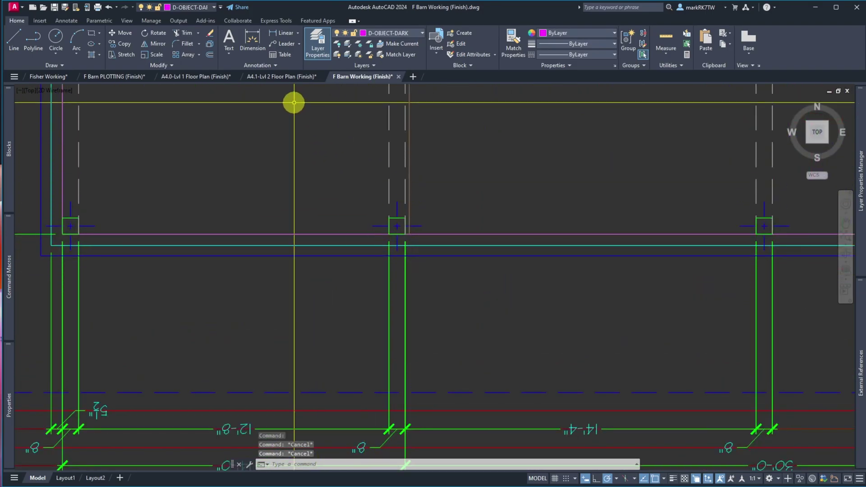
- In the A4.1-Lvl 2 Floor Plan (Finish) drawing, move the white exterior wall outline onto the A-EXTWALL layer
click(290, 77)
scroll(348, 293, up, 6)
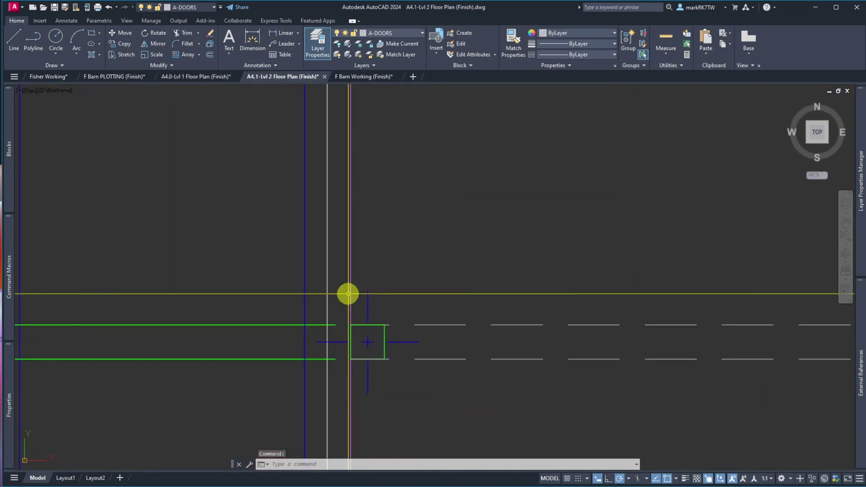
click(329, 258)
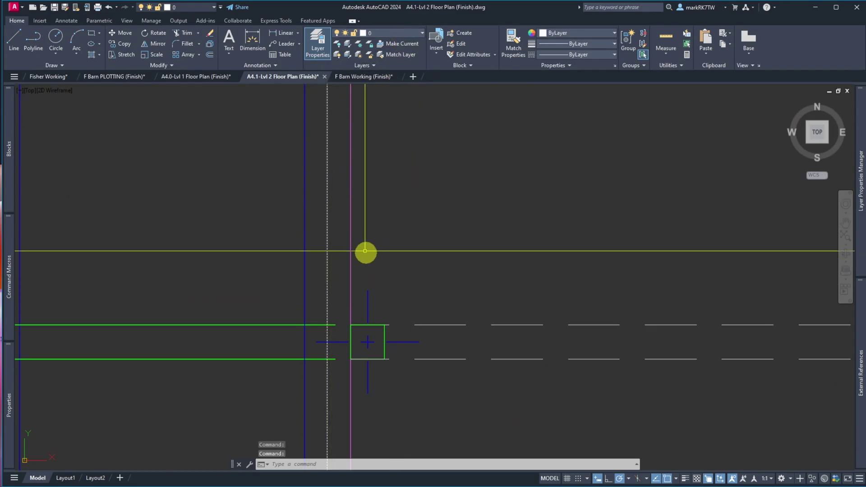
scroll(359, 247, down, 5)
scroll(381, 174, up, 8)
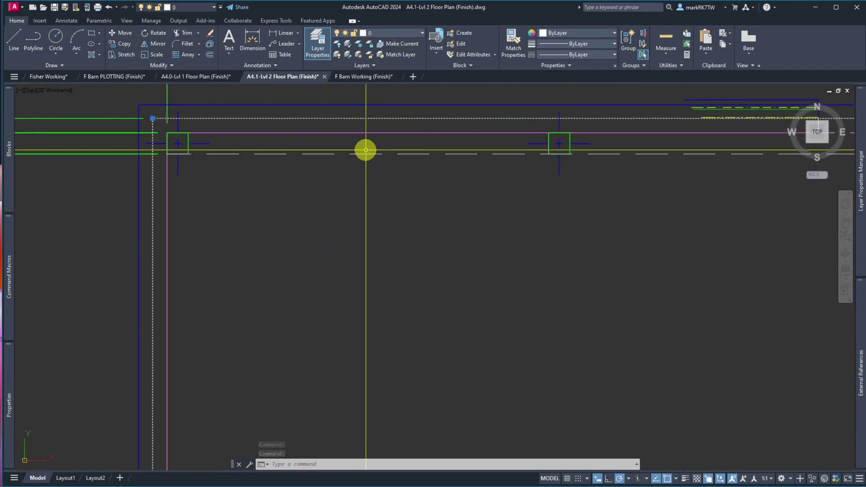
click(388, 32)
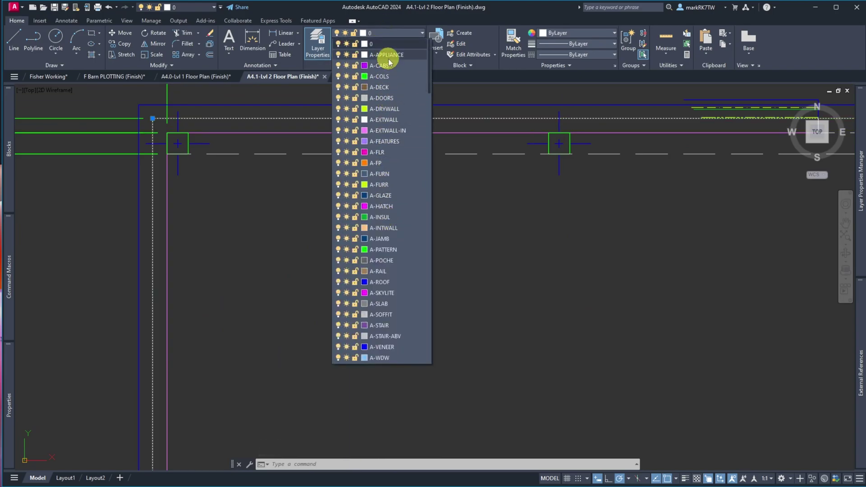
click(383, 120)
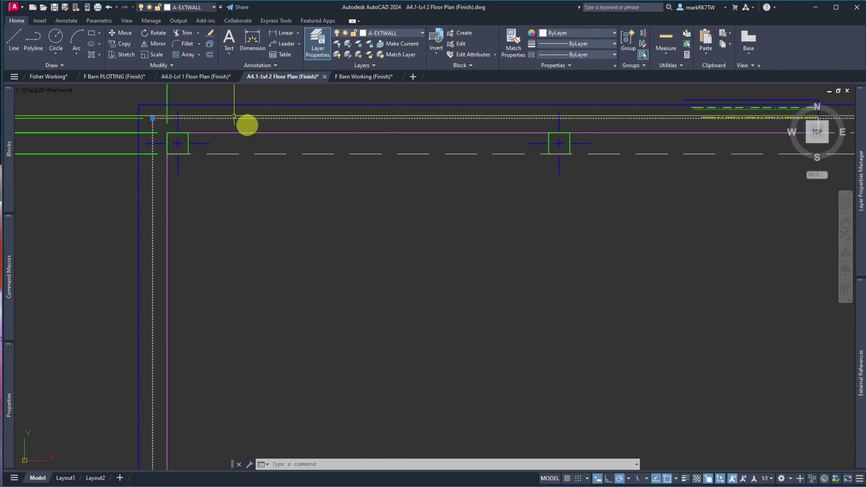
- Save the A4.1-Lvl 2 Floor Plan (Finish) drawing
click(54, 8)
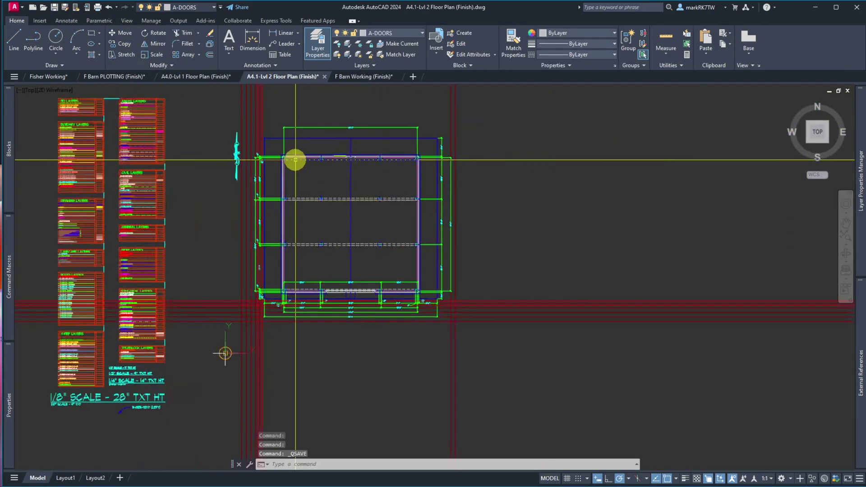
scroll(295, 160, up, 2)
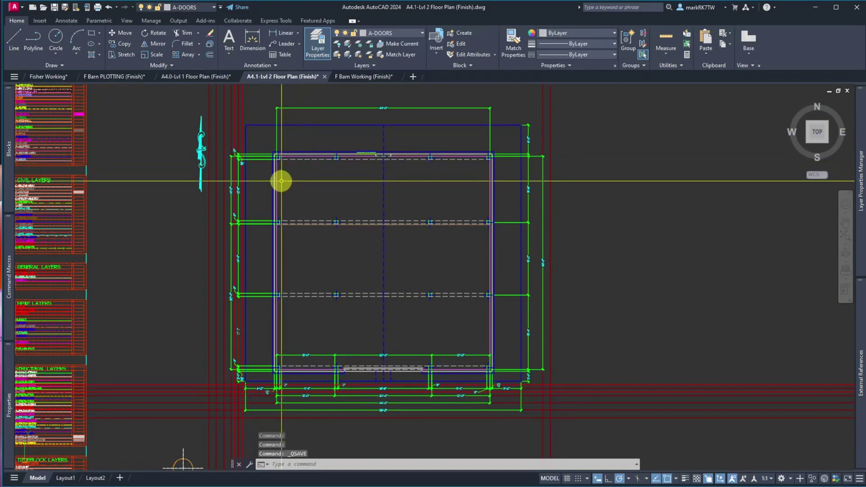
mouse_move(196, 85)
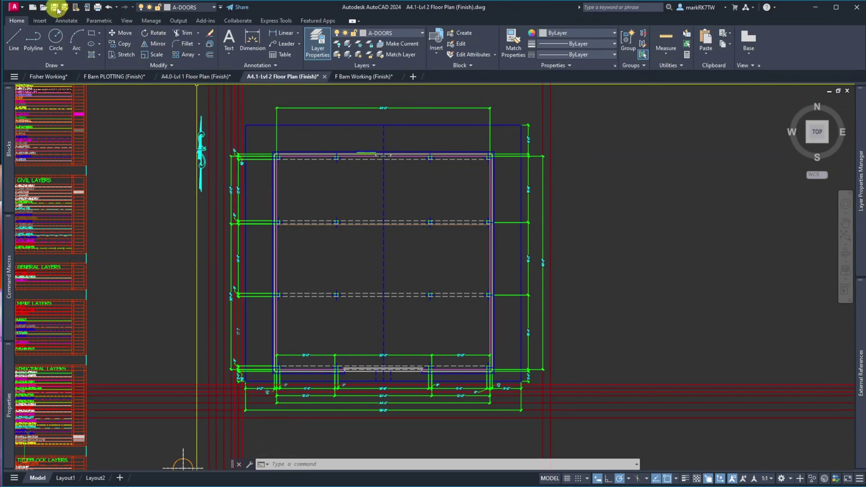
click(55, 7)
- In the A4.0-Lvl 1 Floor Plan (Finish) drawing, move the white exterior wall outline onto the A-EXTWALL layer
click(179, 78)
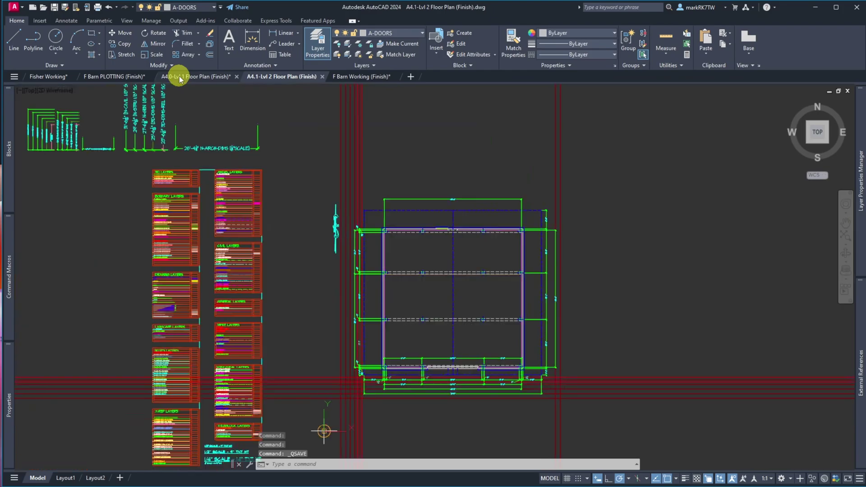
scroll(394, 230, up, 7)
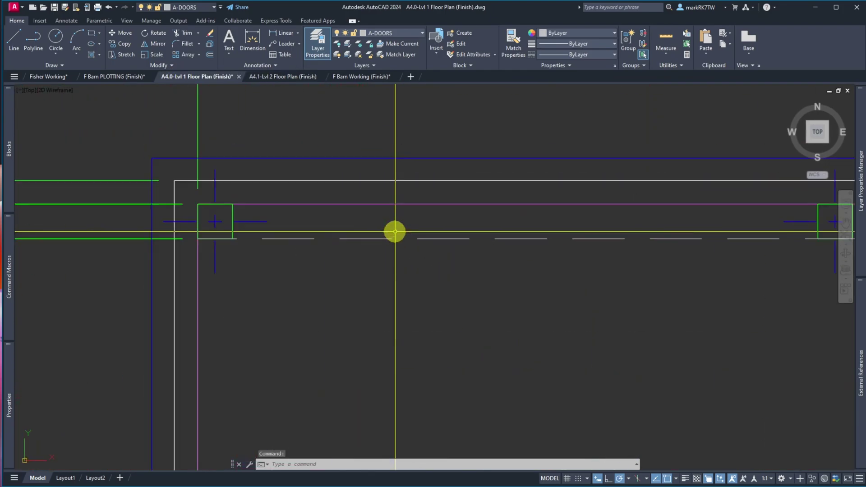
click(386, 180)
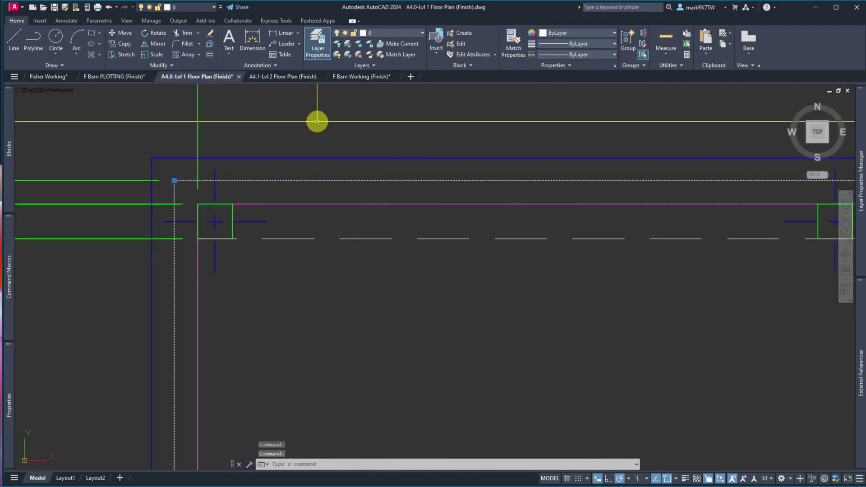
click(208, 7)
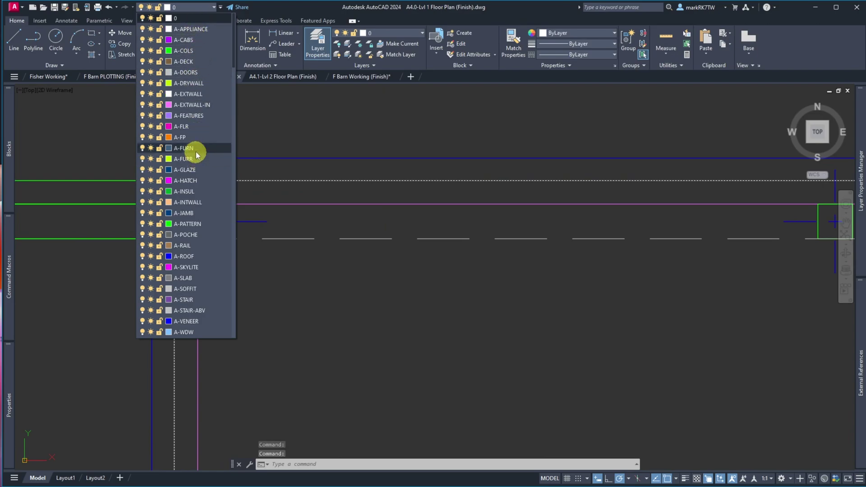
click(189, 95)
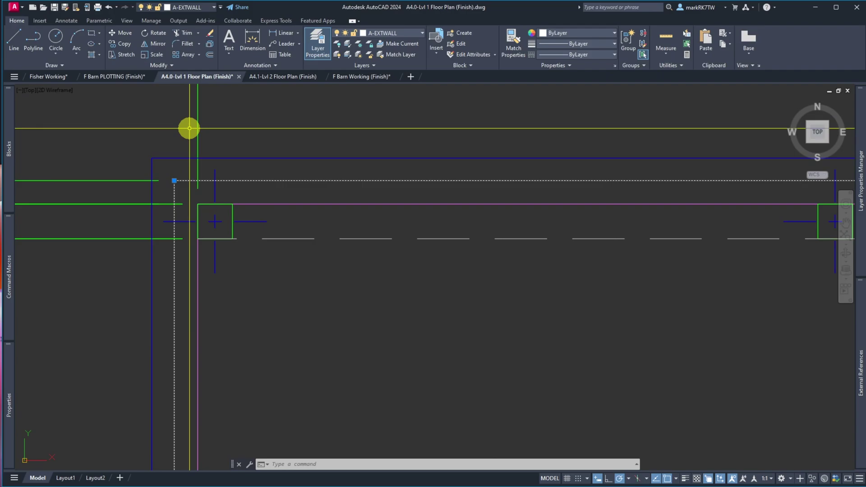
- Save the A4.0-Lvl 1 Floor Plan (Finish) drawing
click(54, 8)
scroll(130, 139, down, 5)
scroll(307, 177, down, 1)
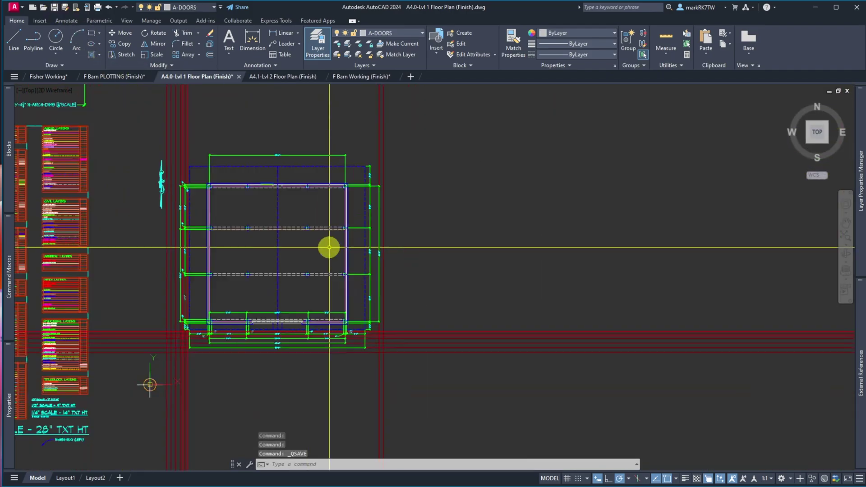
scroll(253, 224, up, 1)
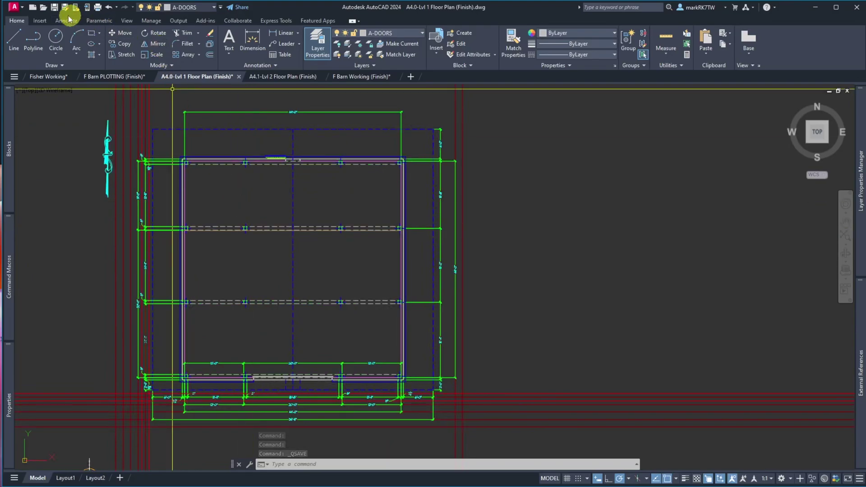
click(54, 8)
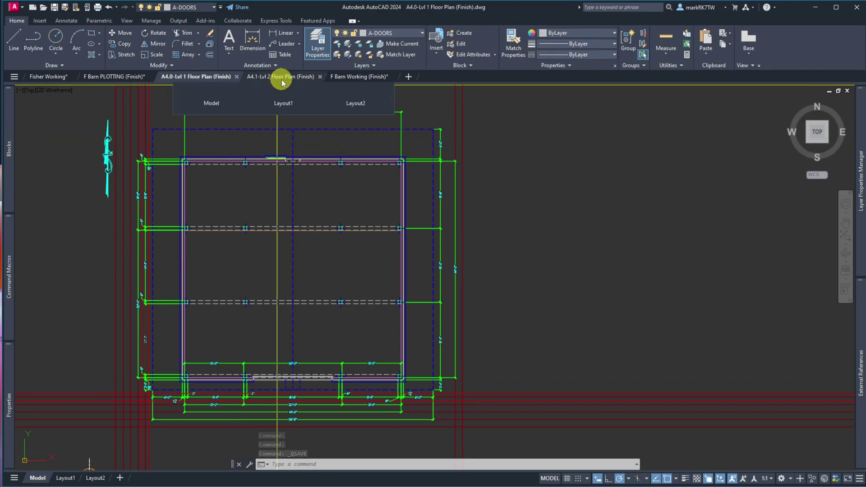
- Return to the F Barn Working (Finish) drawing and reload the modified A4.1-Lvl 2 Floor Plan (Finish) xref
click(362, 77)
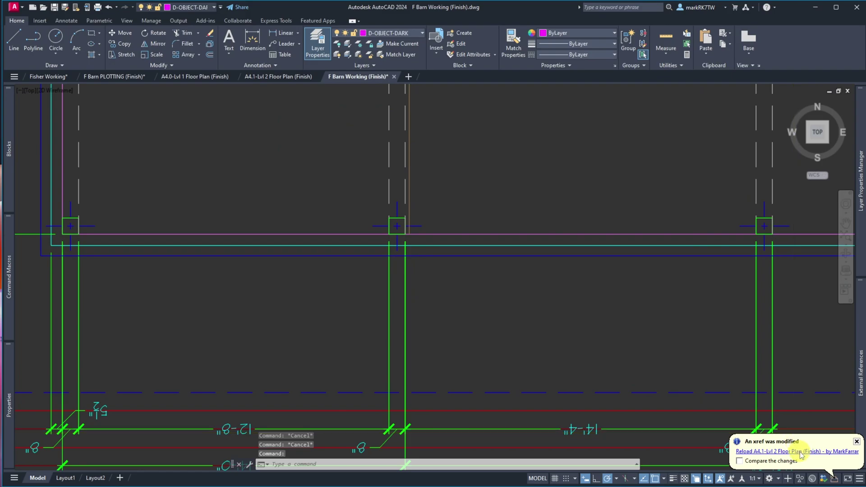
click(800, 452)
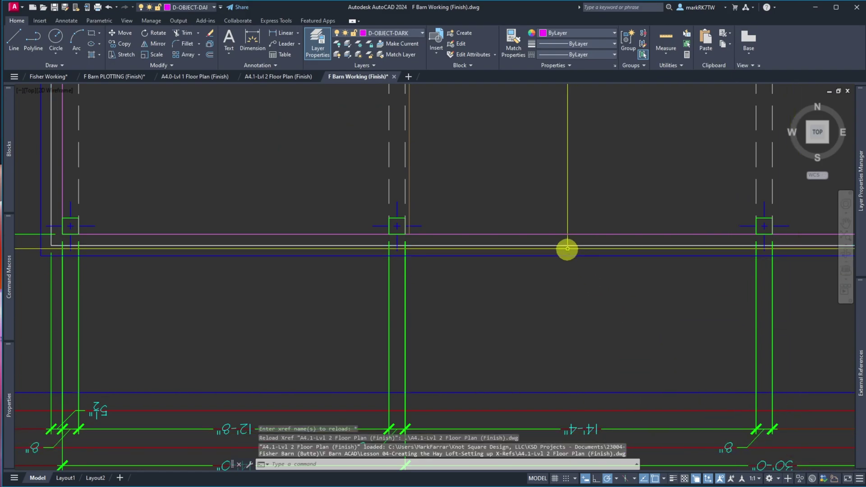
scroll(382, 258, down, 2)
scroll(382, 258, down, 4)
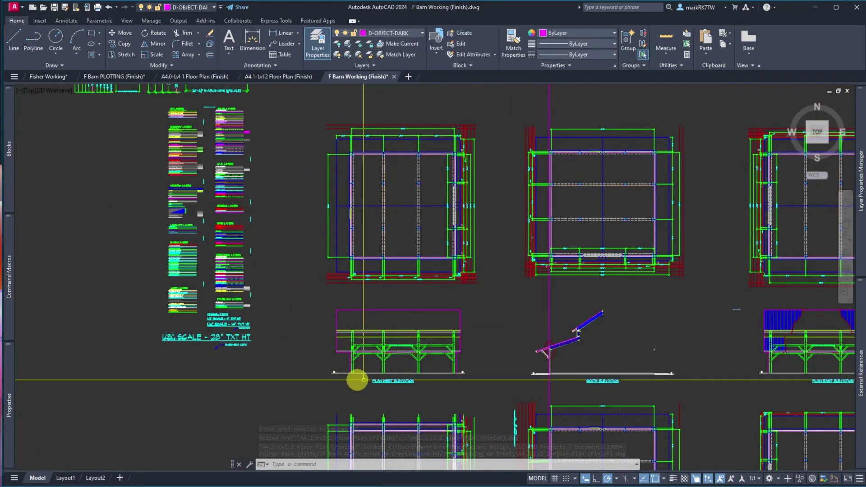
- Chamfer the magenta line beneath the south elevation's lower roof overhang and the vertical construction line into a sharp corner with zero distances
scroll(550, 347, up, 6)
scroll(554, 309, up, 7)
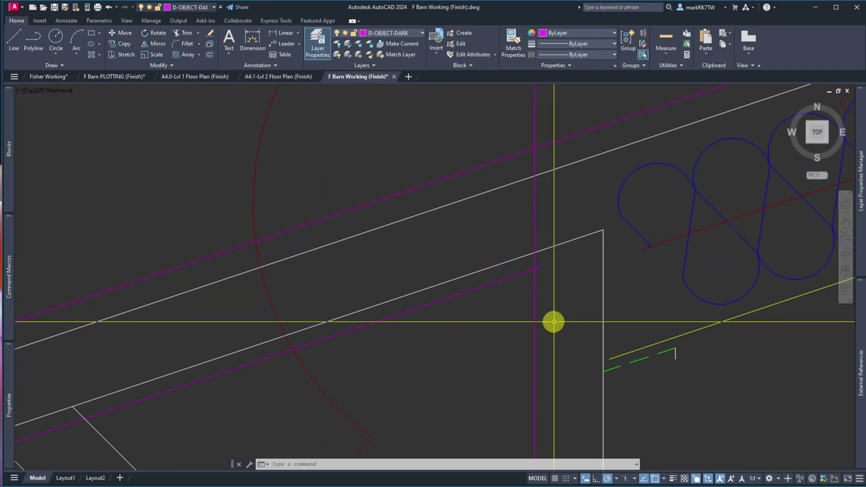
text(ha)
key(Return)
click(508, 278)
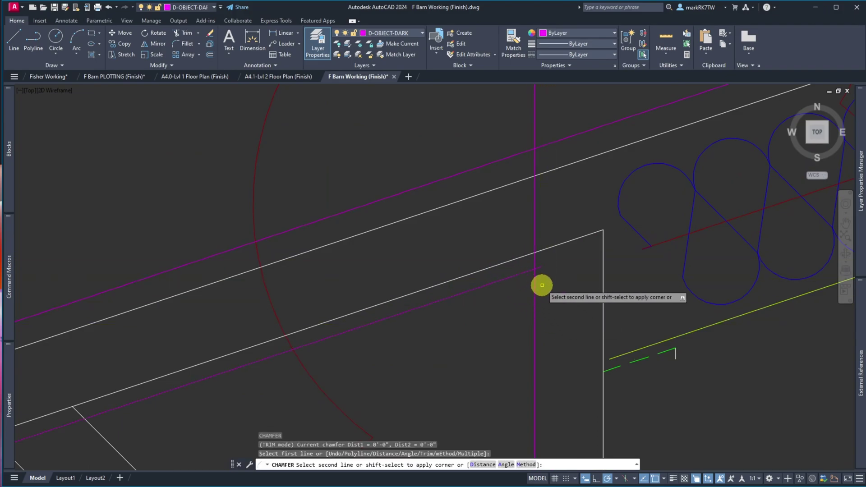
click(534, 288)
scroll(525, 218, down, 8)
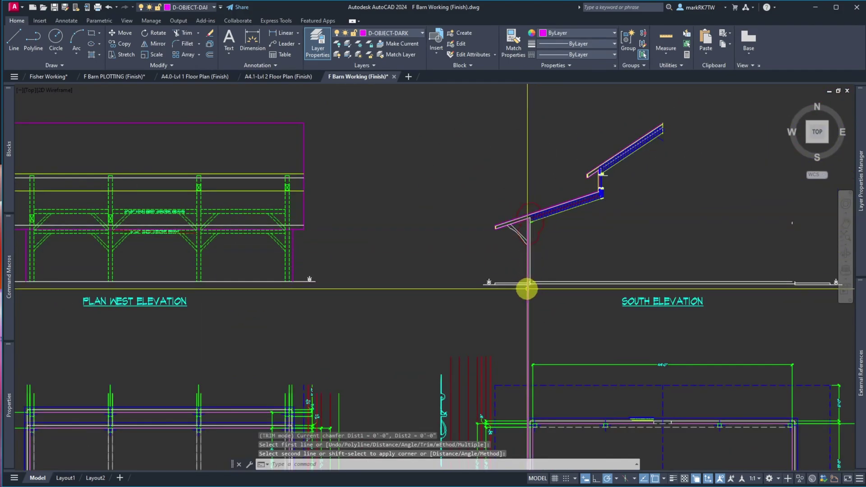
scroll(527, 288, up, 8)
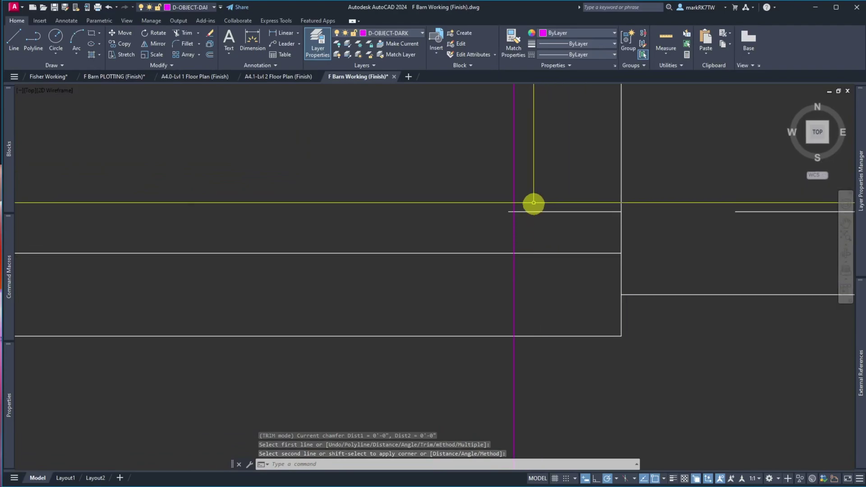
- Chamfer the magenta wall line and the short horizontal line at its base into a sharp corner, then match the horizontal line's properties to the magenta line
key(Return)
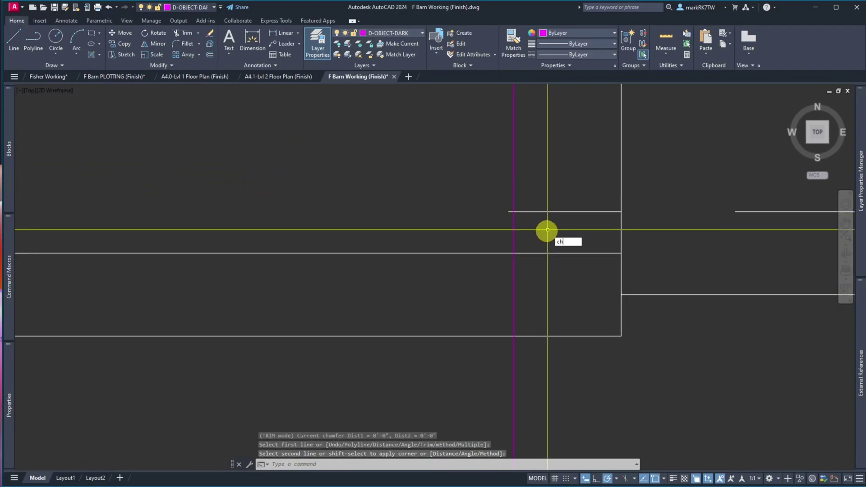
click(541, 211)
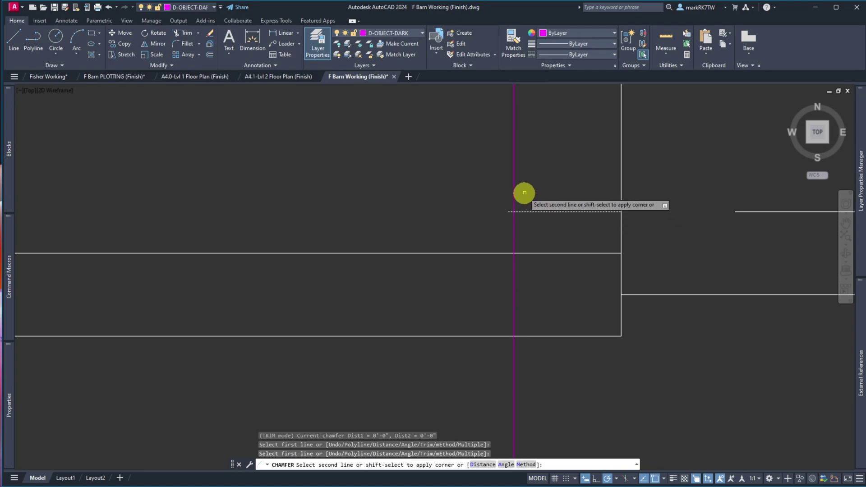
click(513, 188)
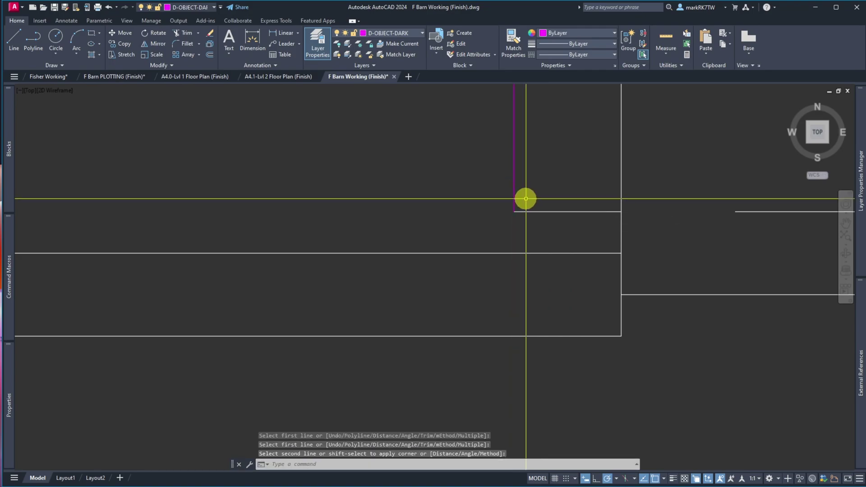
key(Return)
click(514, 194)
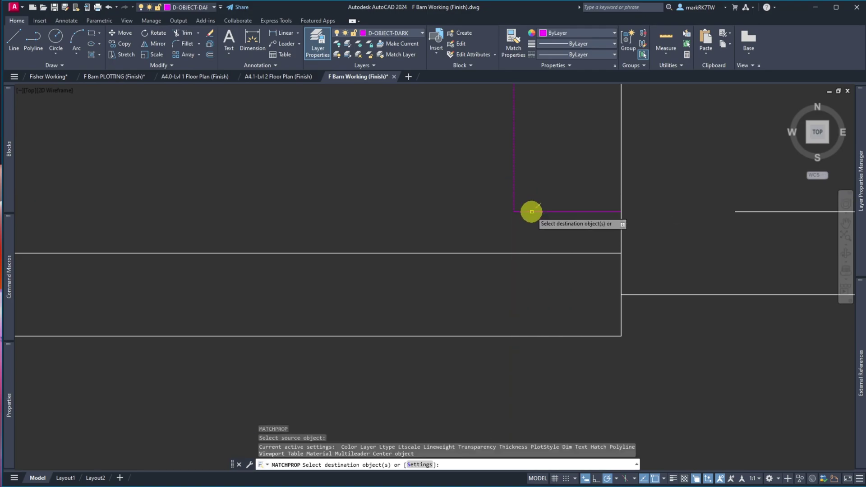
click(532, 211)
key(Return)
scroll(531, 226, down, 4)
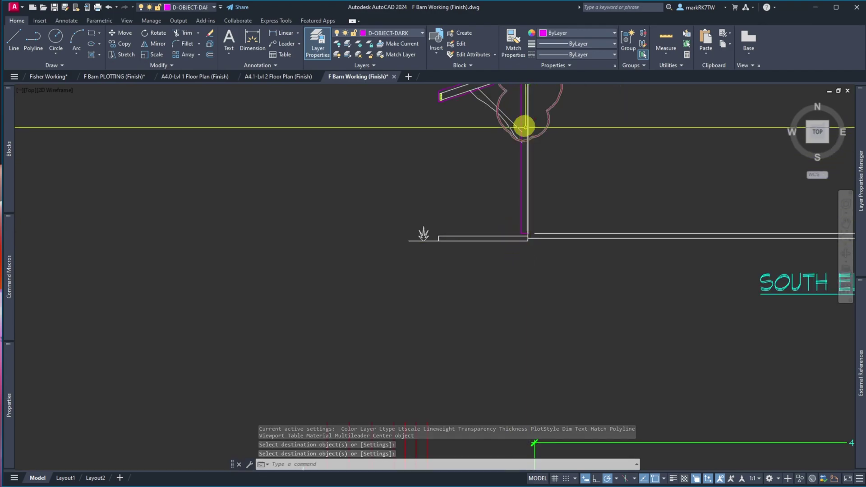
scroll(527, 130, up, 8)
scroll(523, 271, down, 4)
scroll(523, 307, down, 3)
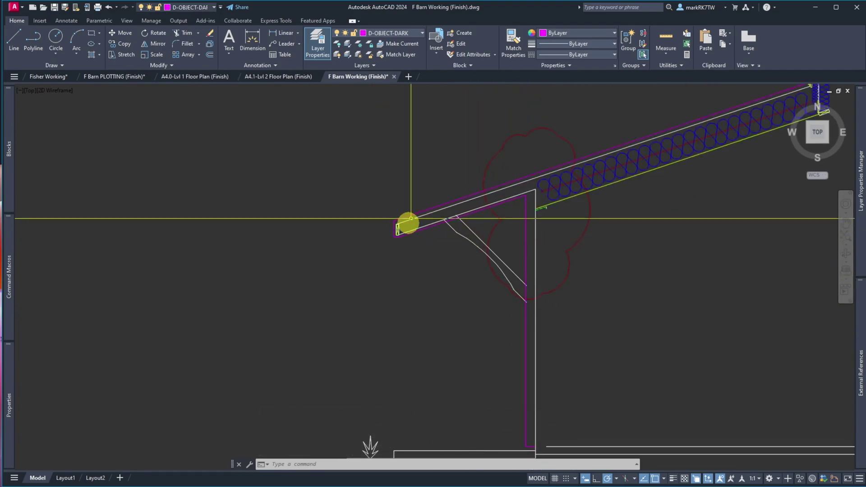
scroll(536, 216, down, 3)
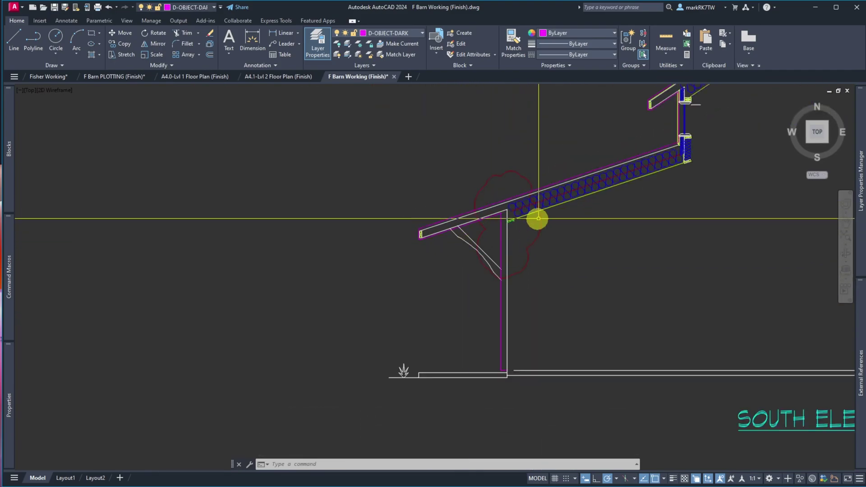
scroll(563, 215, up, 5)
scroll(406, 247, down, 2)
scroll(365, 248, up, 4)
click(390, 247)
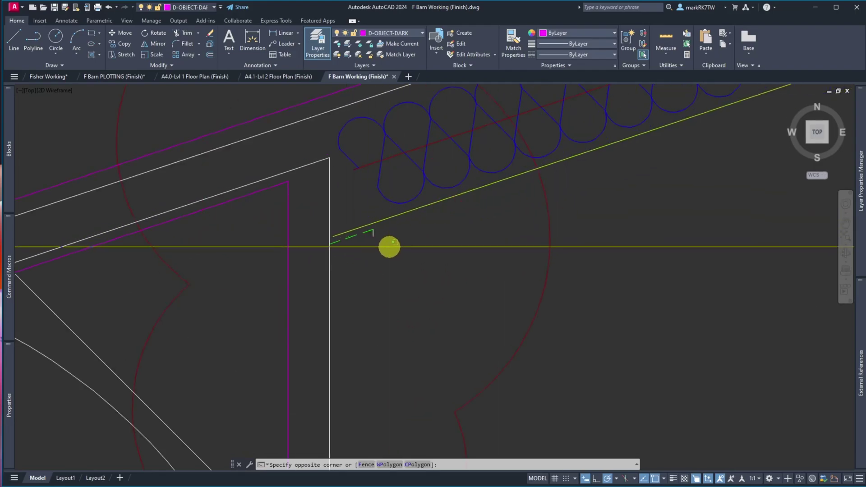
click(364, 228)
click(398, 173)
click(368, 147)
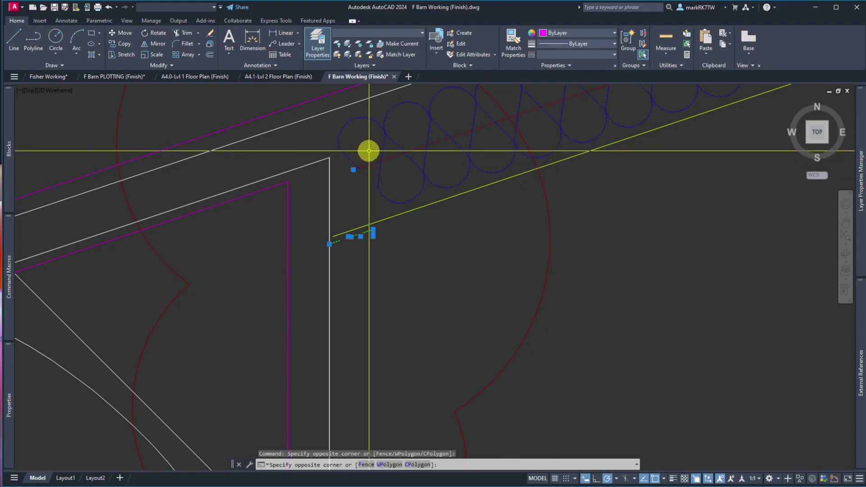
text(ma)
key(Return)
key(Escape)
- Erase the batt insulation and its centerline from the south elevation's lower roof, along with the green dashed lines beside the wall
text(e)
key(Return)
click(407, 192)
click(377, 163)
click(370, 232)
click(381, 248)
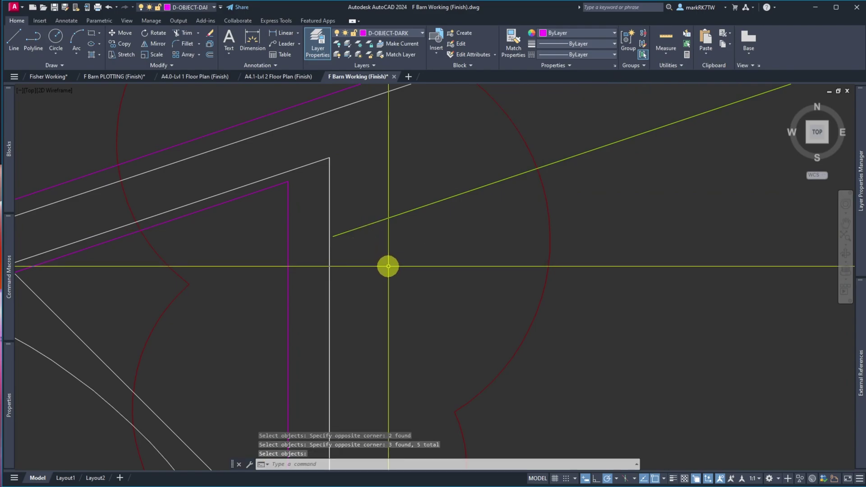
- Examine the upper roof's batt insulation and centerline, and how they meet the top of the wall framing
scroll(388, 266, down, 6)
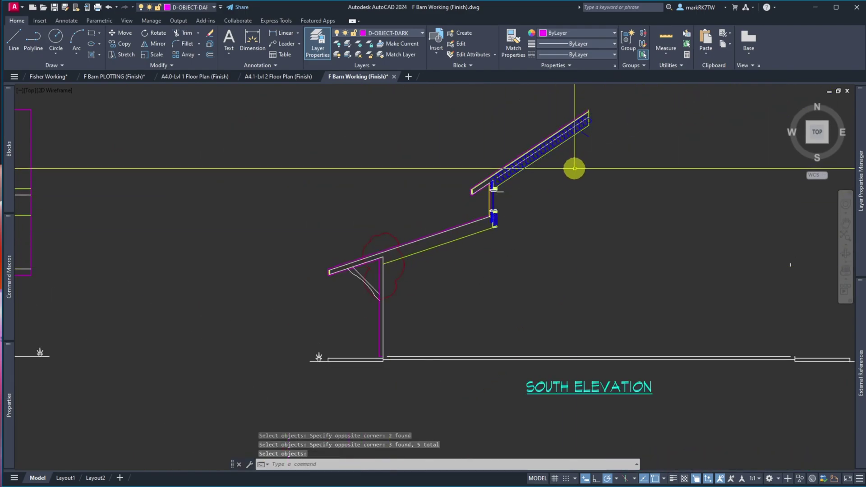
scroll(560, 145, up, 7)
click(467, 165)
scroll(455, 154, down, 3)
click(487, 263)
scroll(580, 306, down, 3)
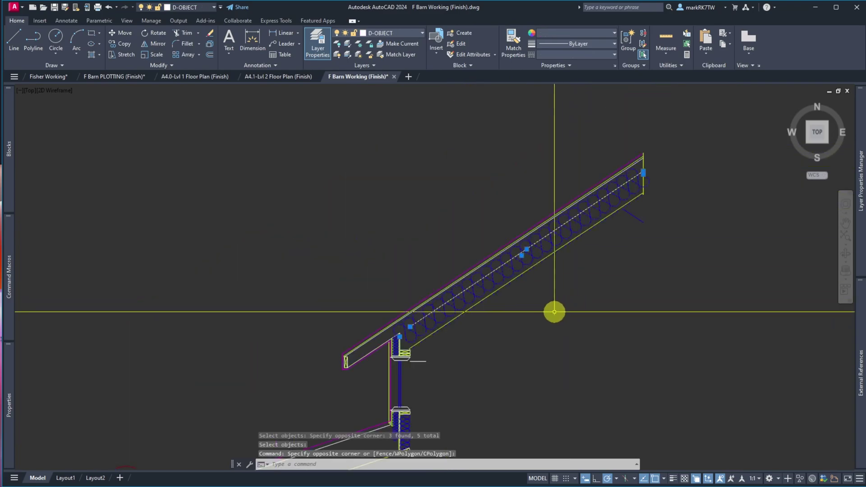
scroll(409, 366, up, 5)
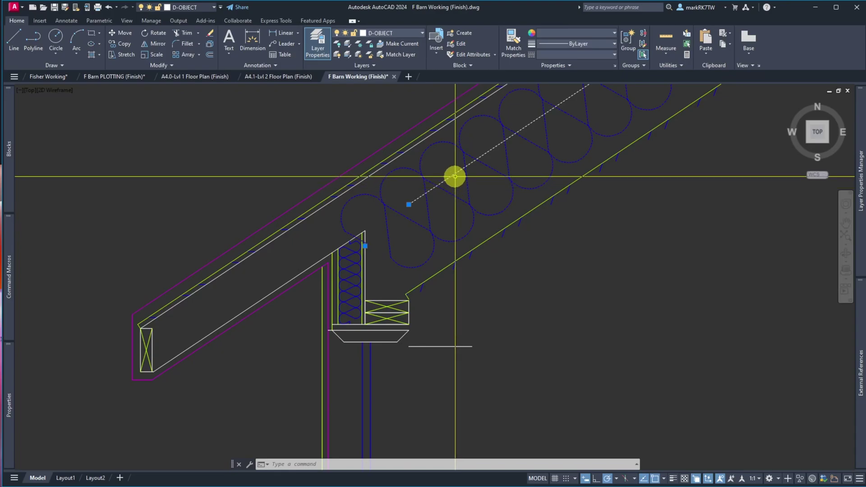
shift+click(456, 178)
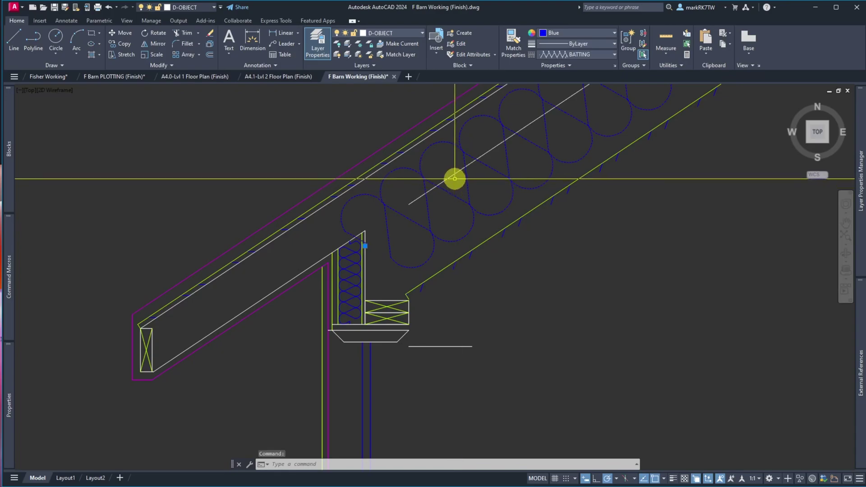
scroll(386, 307, down, 6)
scroll(427, 291, up, 6)
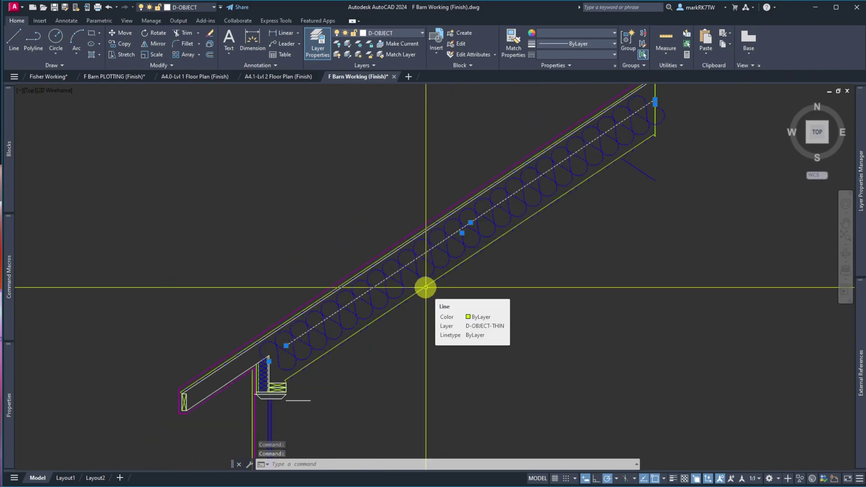
scroll(267, 363, up, 5)
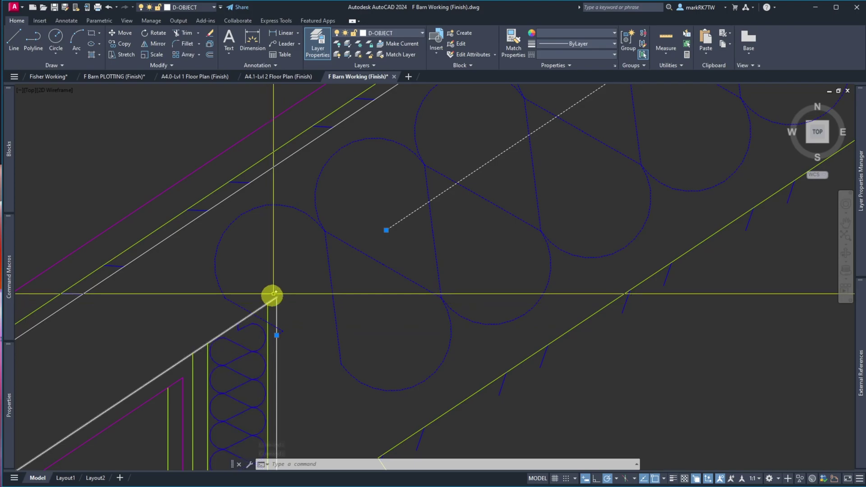
scroll(329, 253, down, 6)
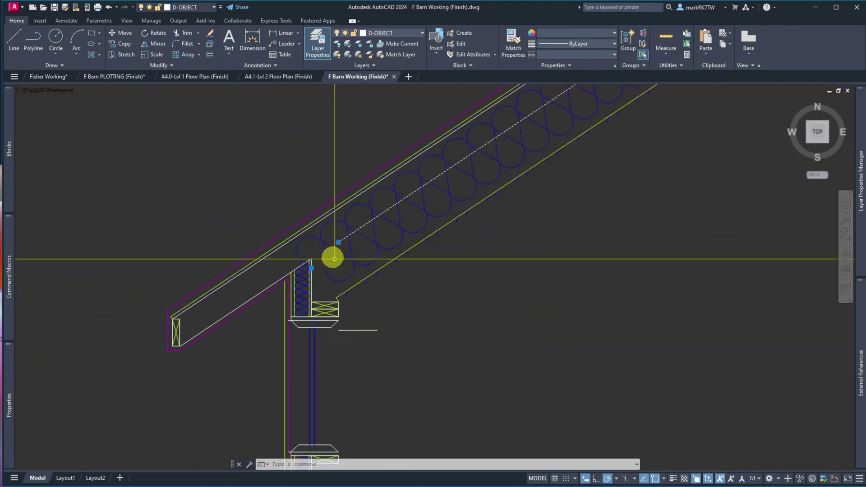
scroll(332, 256, up, 3)
scroll(351, 295, up, 2)
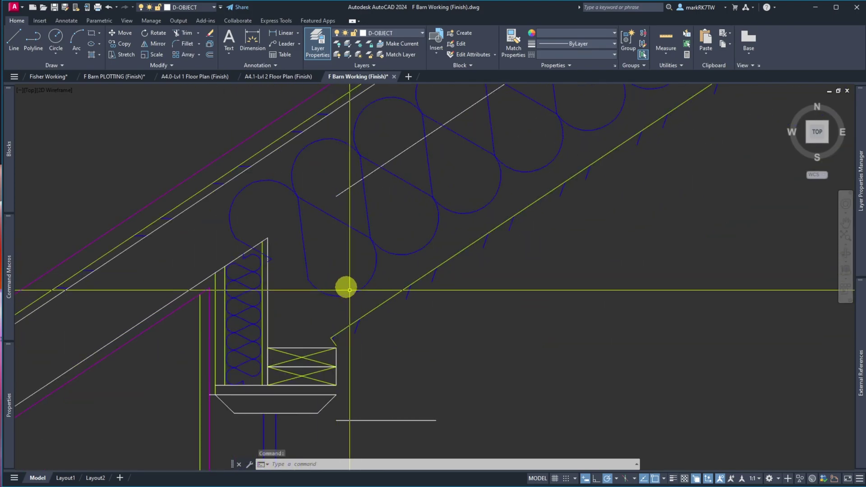
key(Escape)
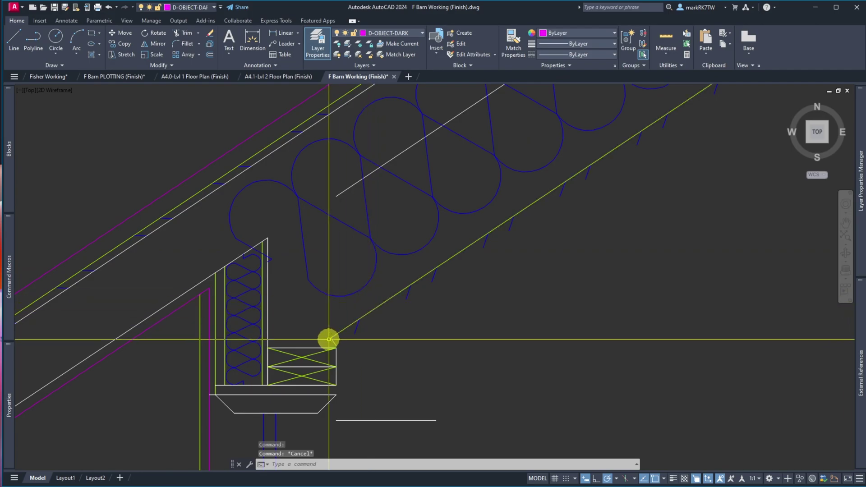
- Measure the perpendicular distance from the lower end of the upper roof's ceiling line to the line along the rafter top
text(dist)
key(Return)
click(333, 342)
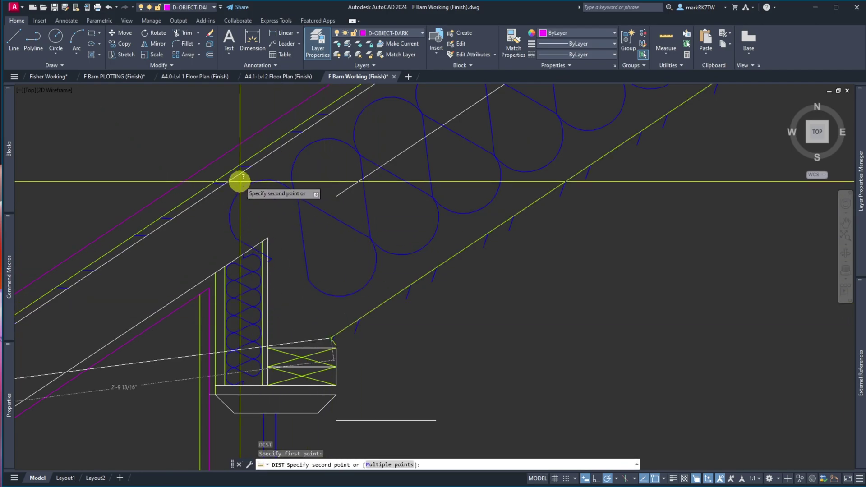
text(per)
key(Return)
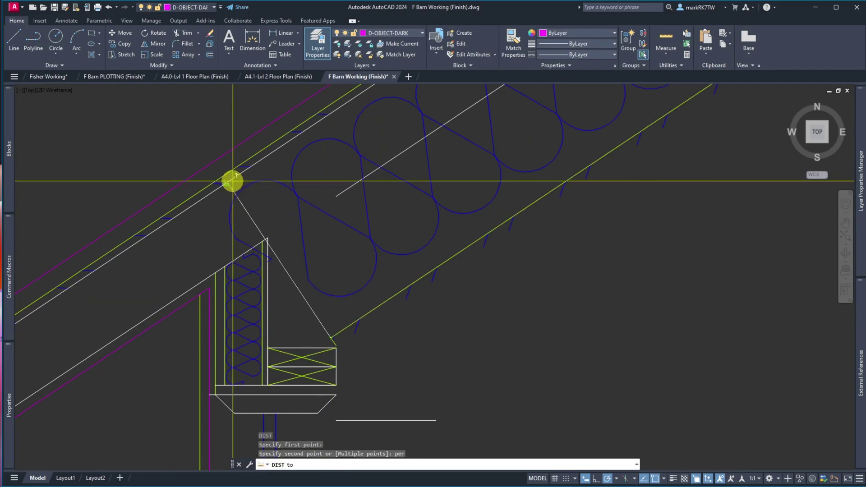
click(236, 185)
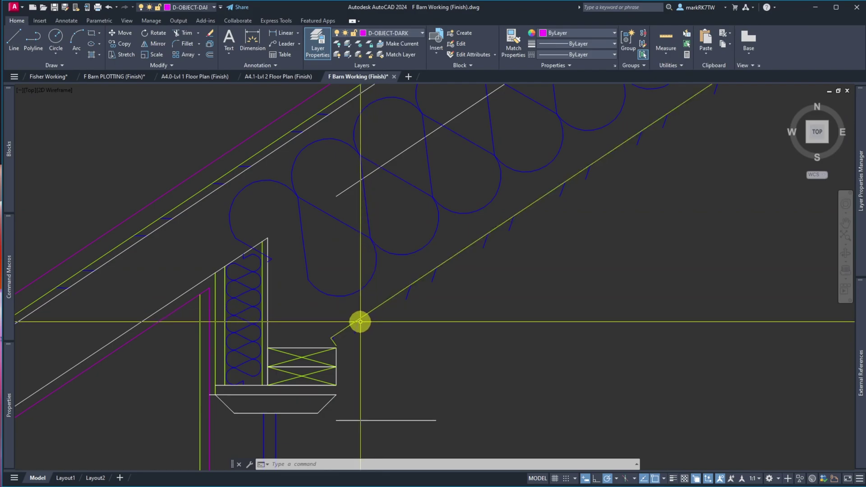
- Erase the batt insulation and its centerline from the south elevation's upper roof
text(e)
key(Return)
click(396, 194)
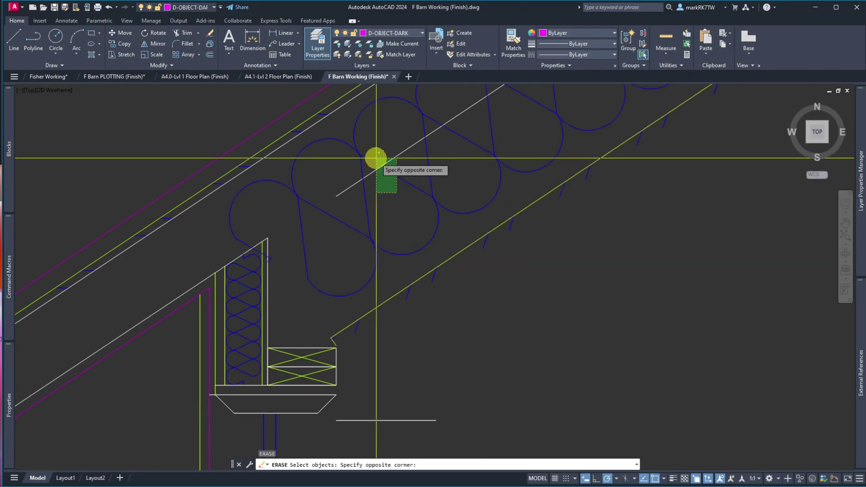
click(373, 160)
key(Return)
scroll(348, 248, down, 8)
scroll(500, 159, up, 5)
scroll(406, 250, up, 4)
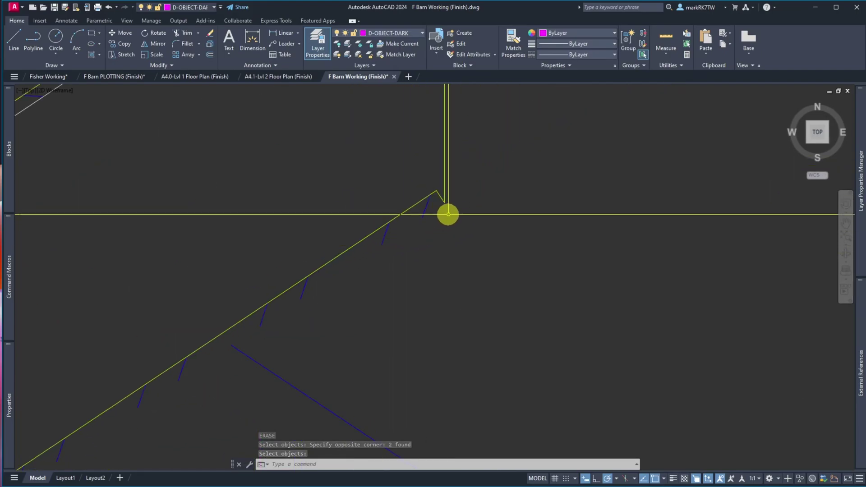
scroll(386, 240, up, 5)
scroll(521, 180, down, 5)
scroll(523, 174, up, 5)
text(di)
key(Return)
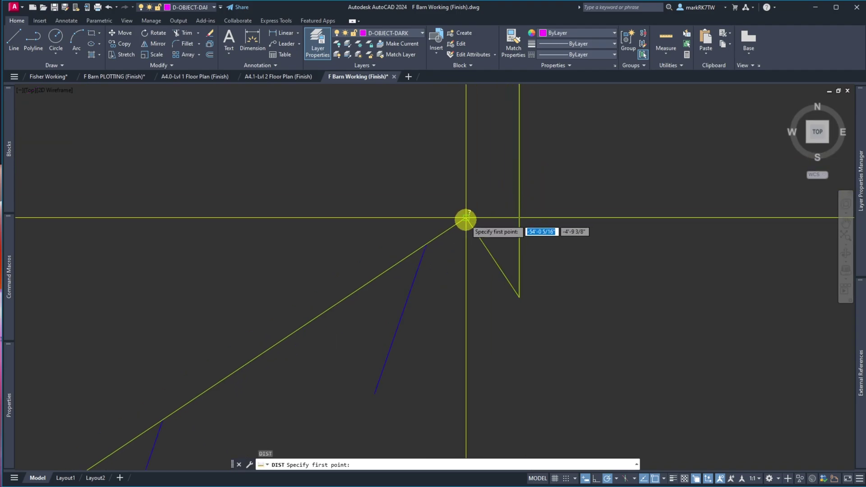
click(466, 217)
key(Escape)
scroll(490, 172, down, 3)
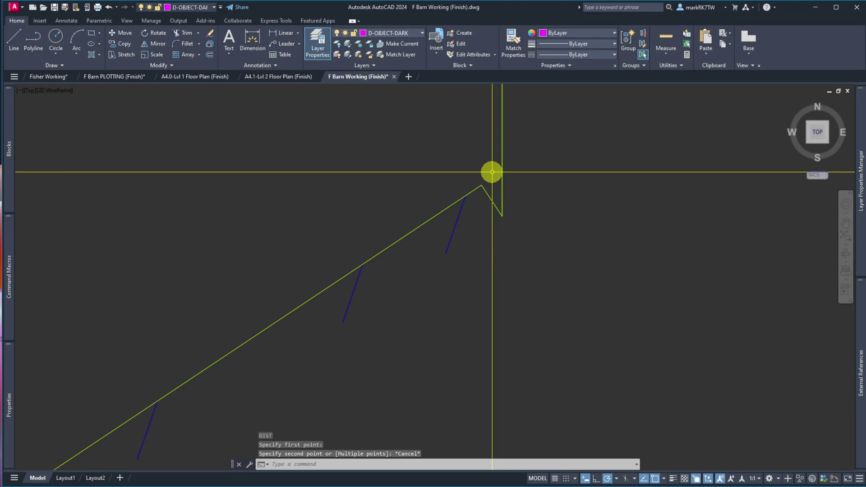
- Move the upper roof's sloped ceiling line from its ridge endpoint to the lower end of the short jog line at the ridge
text(m)
key(Return)
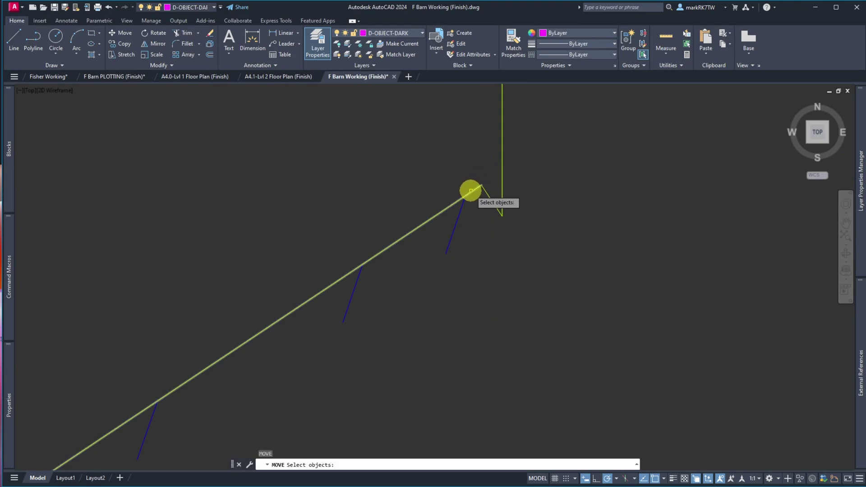
key(Return)
click(481, 186)
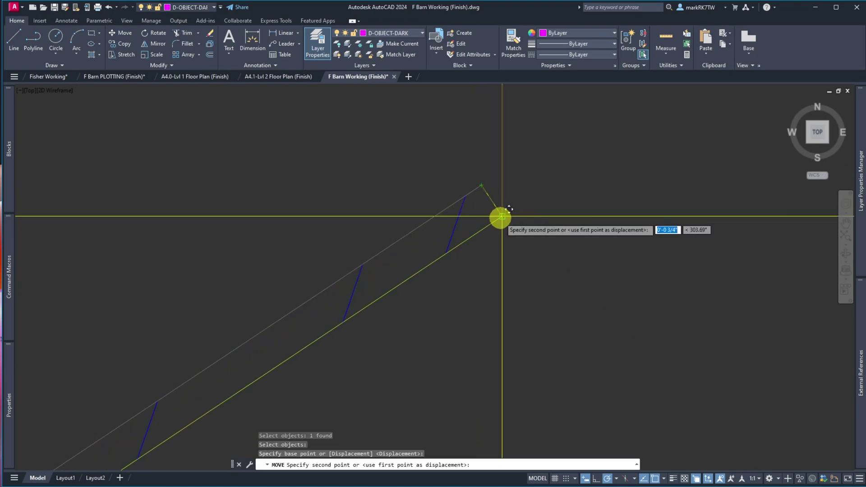
click(501, 217)
- Erase the leftover short jog line at the ridge and the blue tick marks along the upper roof's ceiling line
text(e)
key(Return)
click(487, 188)
click(451, 205)
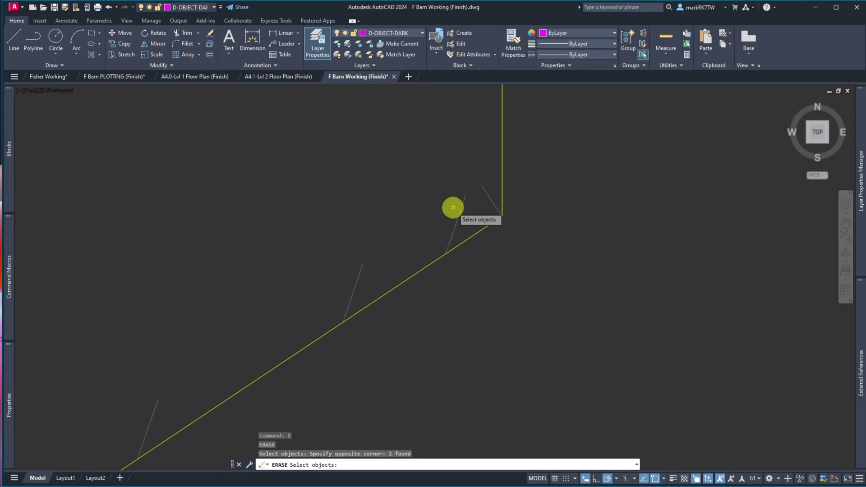
- Place the short blue diagonal line below the upper roof's ridge end on the T-LAYOUT-AIDS layer
scroll(474, 168, down, 2)
scroll(473, 168, down, 5)
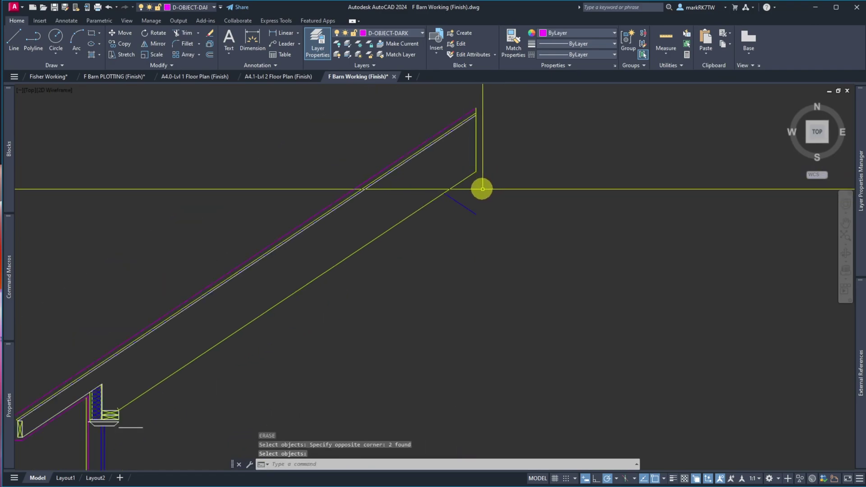
click(466, 208)
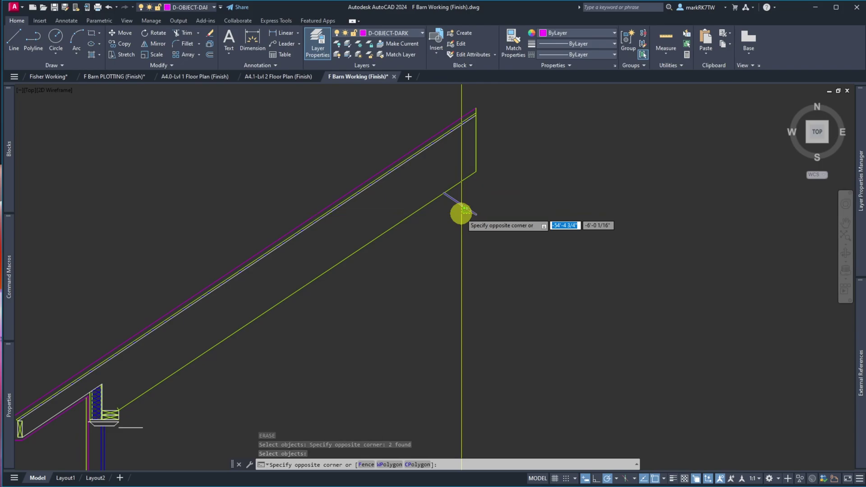
click(469, 120)
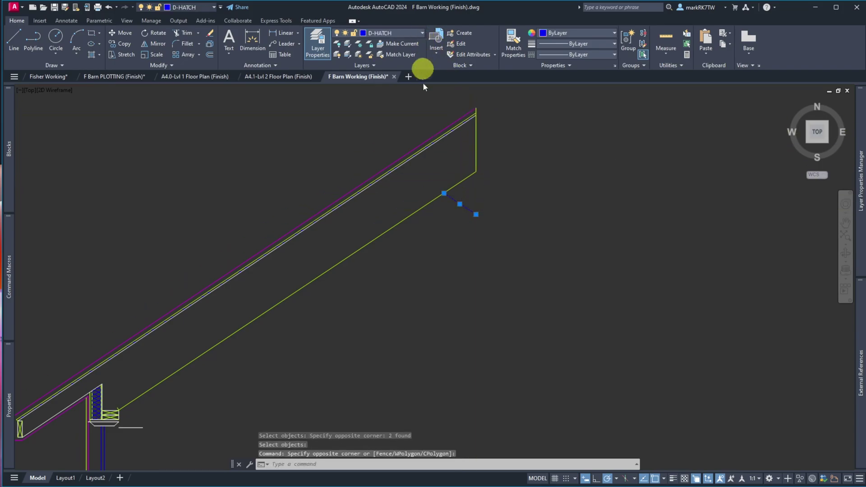
click(422, 33)
scroll(428, 324, down, 8)
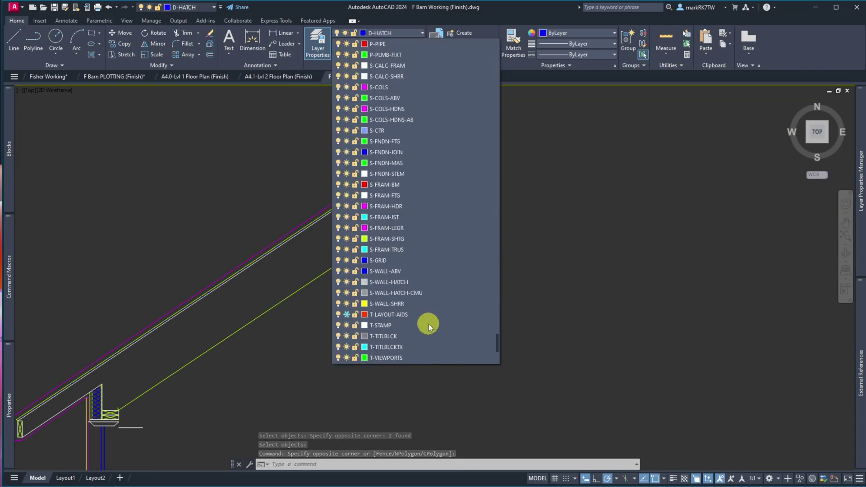
click(418, 314)
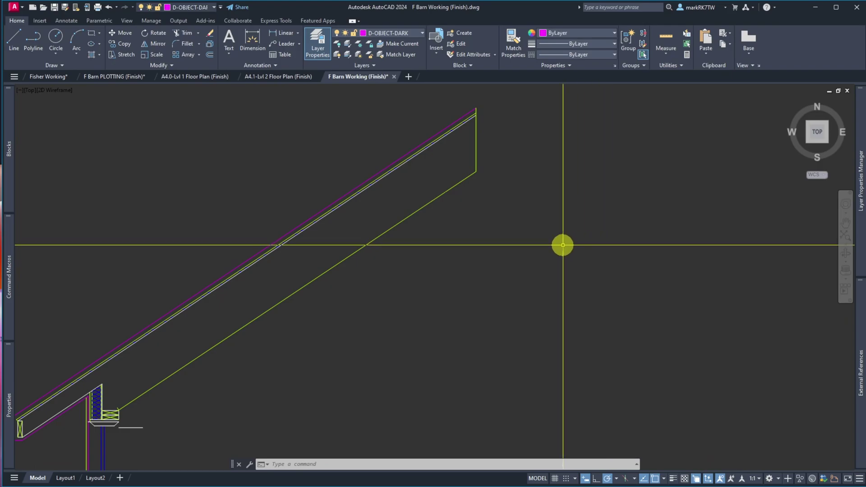
scroll(577, 239, down, 4)
scroll(404, 303, up, 6)
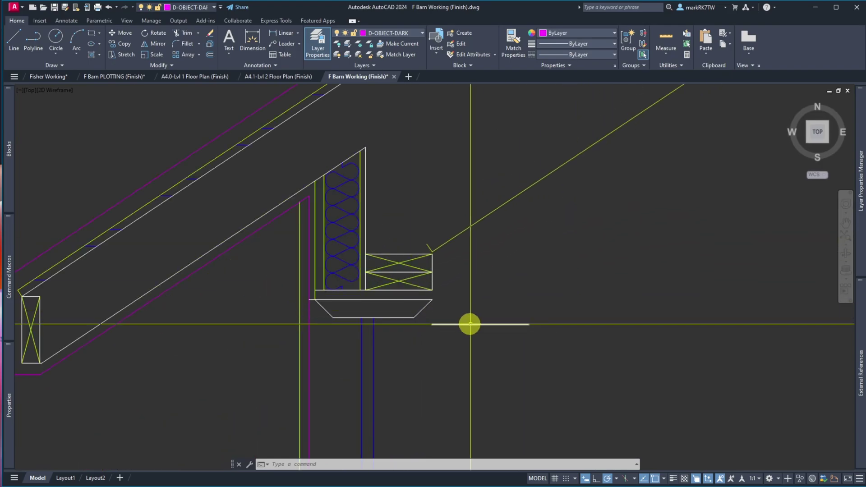
- Erase the leftover tick at the upper ceiling line's lower end and the batt insulation in the wall above and below the clerestory window
click(429, 247)
key(Delete)
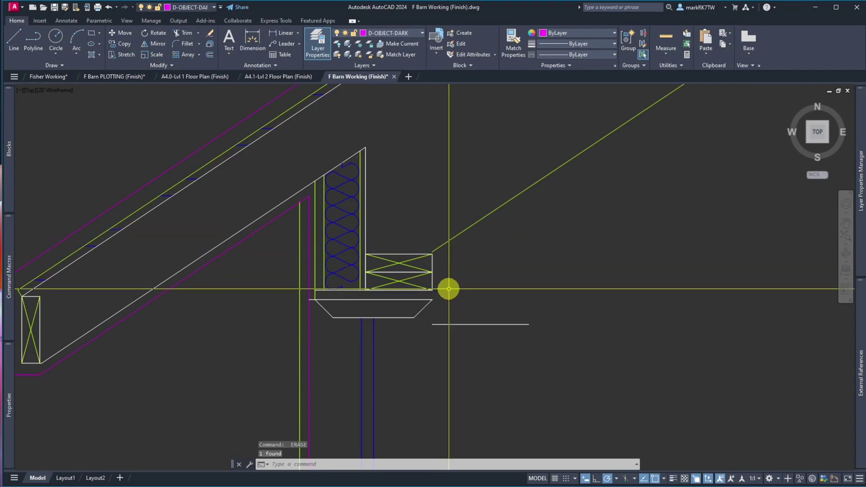
scroll(393, 260, down, 5)
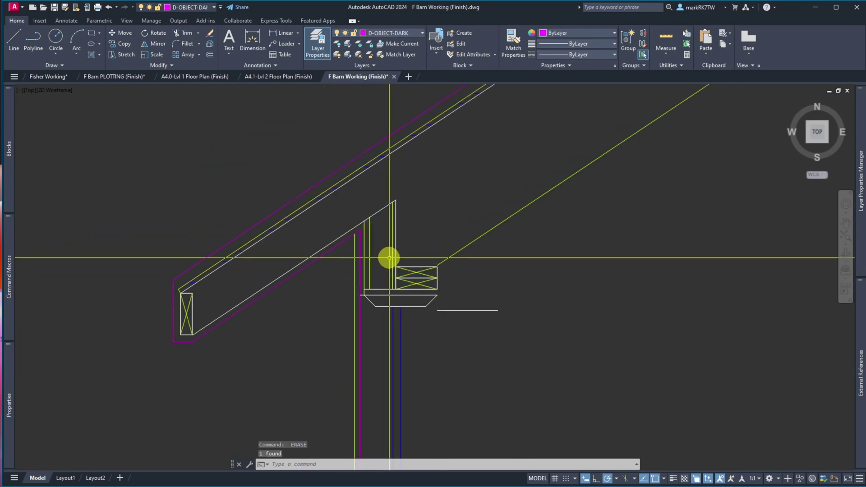
scroll(391, 260, up, 8)
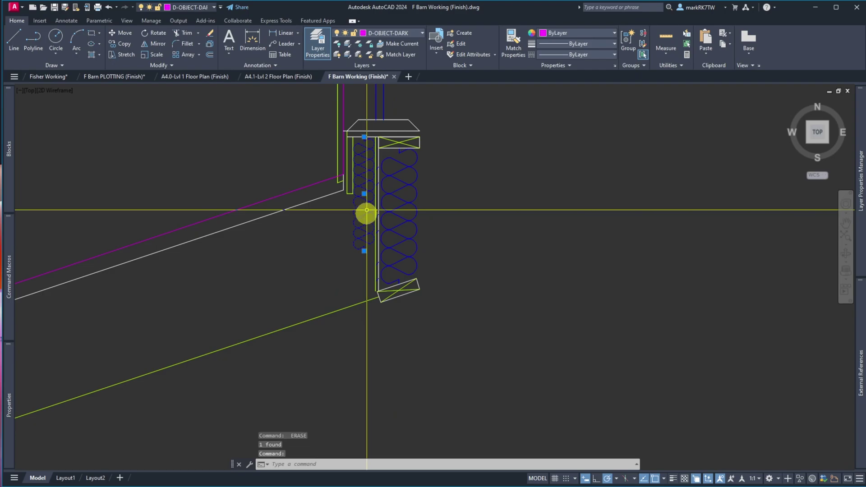
key(Delete)
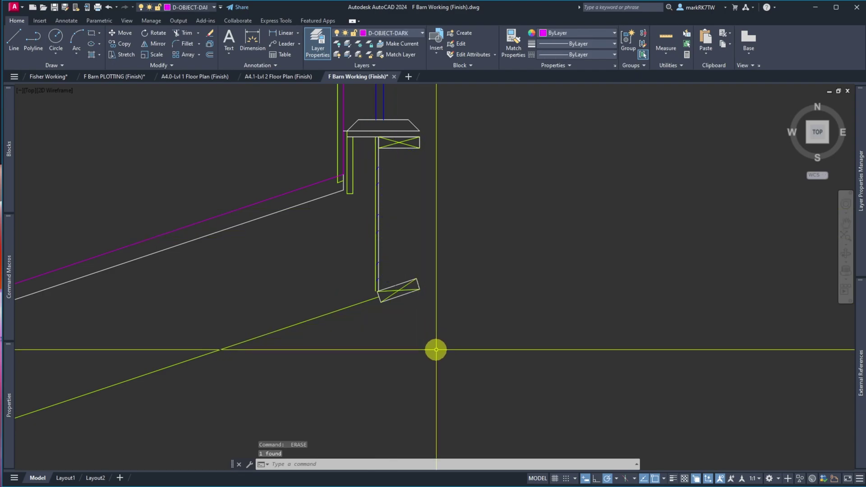
- Check the clerestory window head against Section A-A and erase the stray short horizontal line beside it in the north elevation
scroll(435, 350, down, 2)
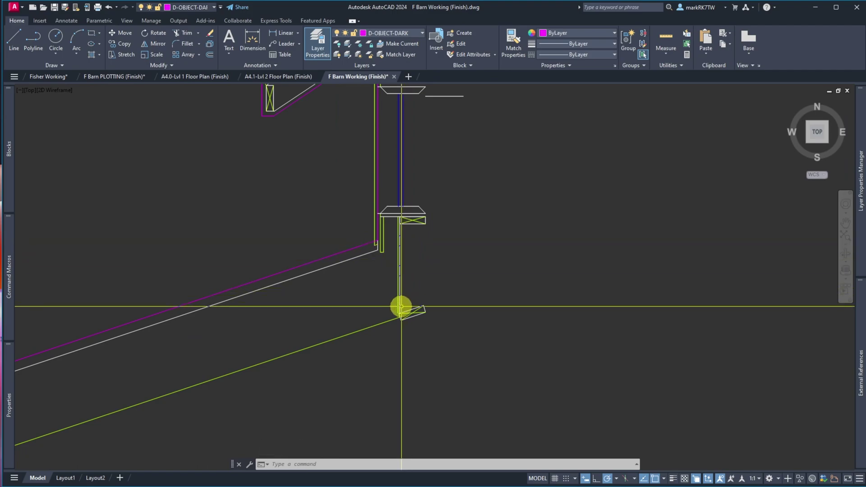
scroll(401, 307, down, 2)
scroll(394, 276, down, 1)
scroll(392, 276, up, 3)
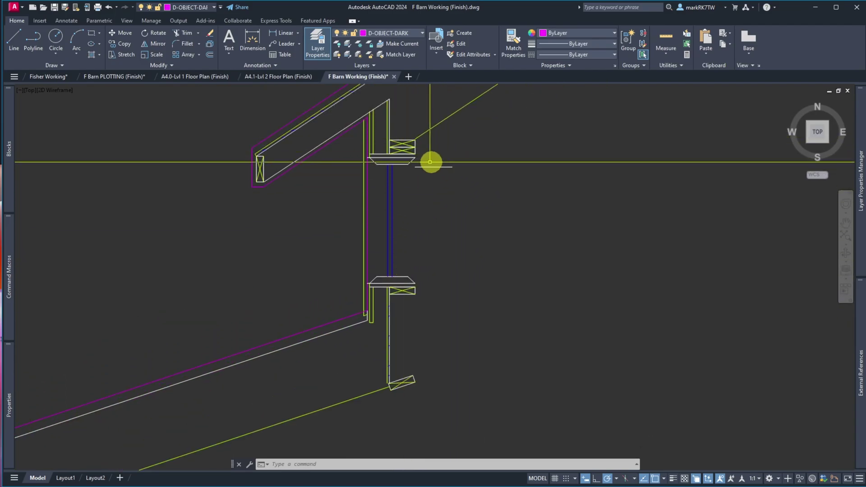
scroll(421, 222, down, 5)
scroll(421, 222, down, 6)
scroll(641, 227, up, 7)
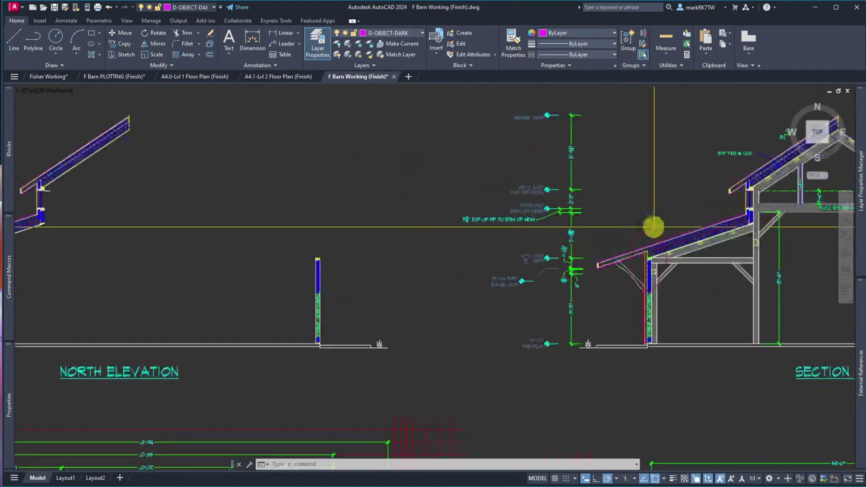
scroll(761, 197, up, 5)
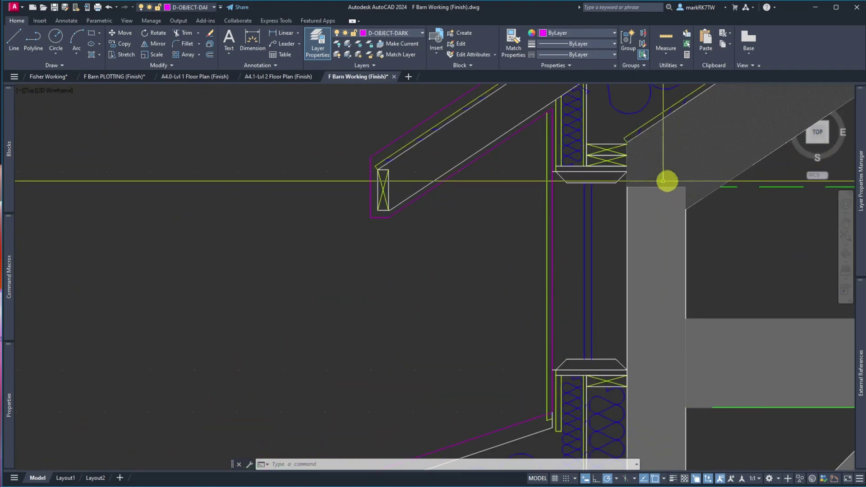
scroll(727, 218, down, 7)
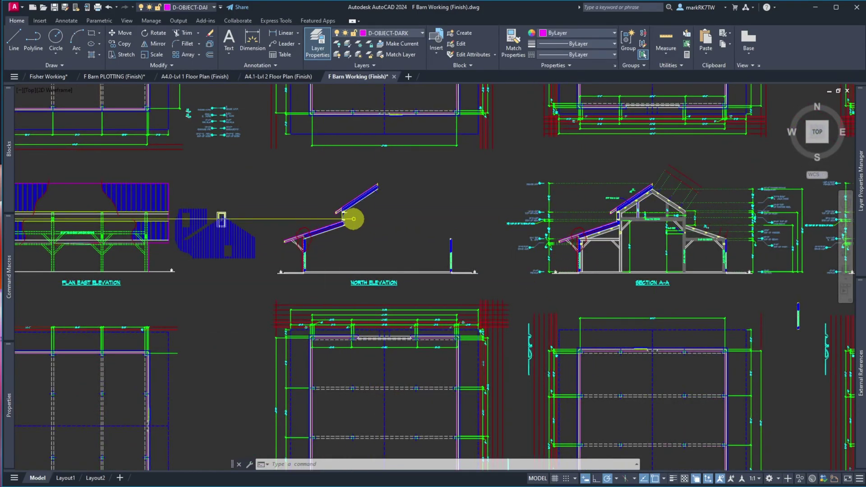
scroll(348, 210, up, 6)
scroll(348, 243, down, 5)
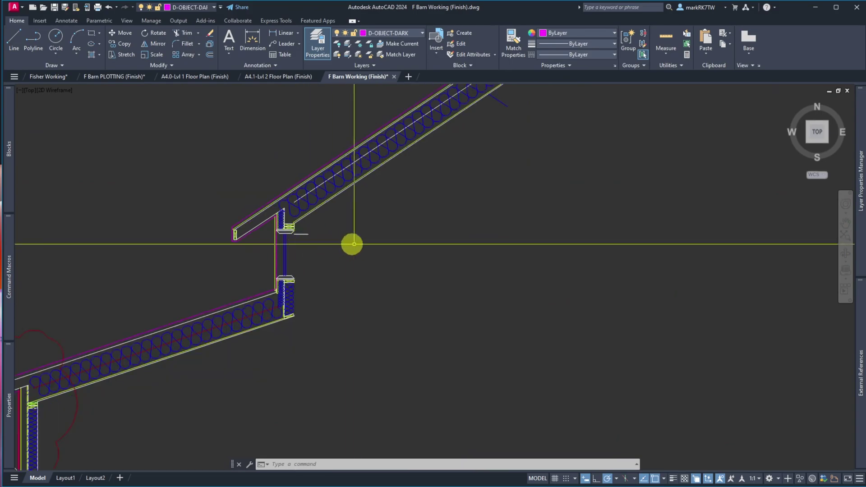
scroll(309, 248, up, 6)
click(365, 222)
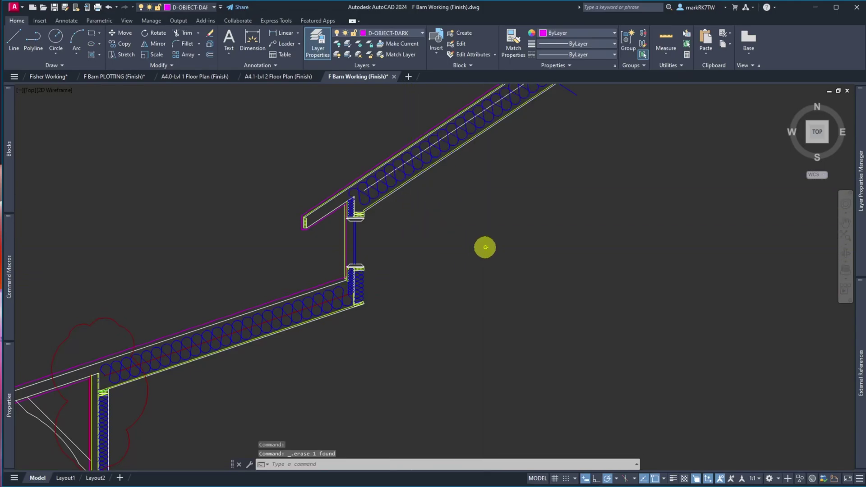
- Mirror the south elevation's roofs, walls, window and brace about a vertical line through the ridge, keeping the source objects
scroll(484, 247, down, 5)
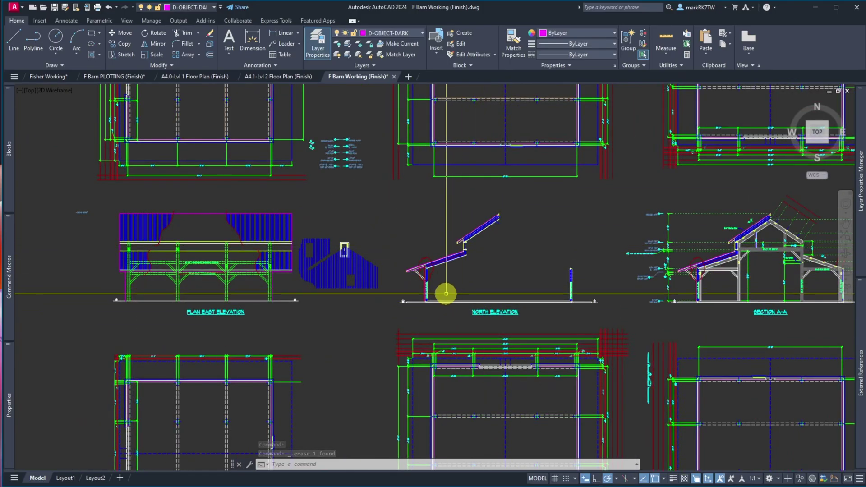
scroll(522, 284, down, 5)
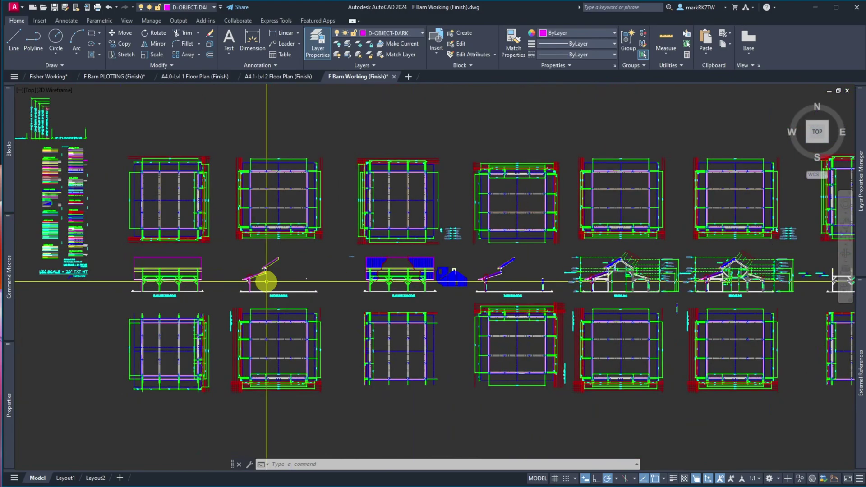
scroll(197, 286, up, 3)
scroll(448, 277, up, 2)
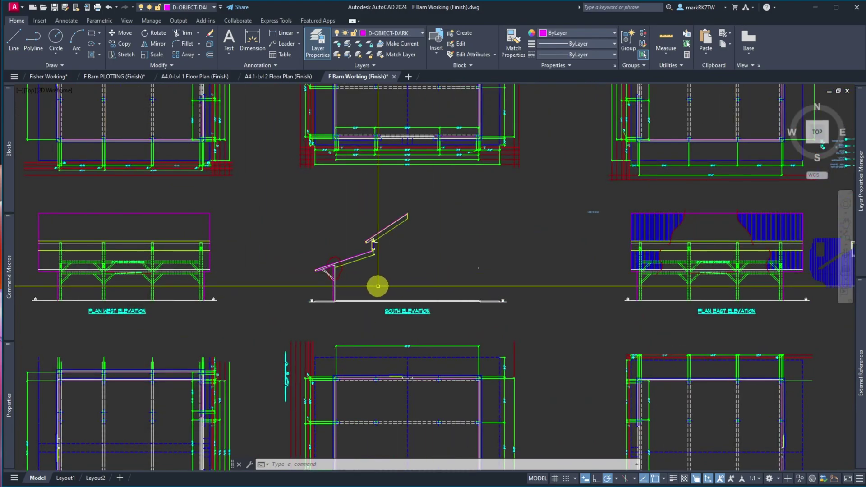
scroll(372, 284, up, 3)
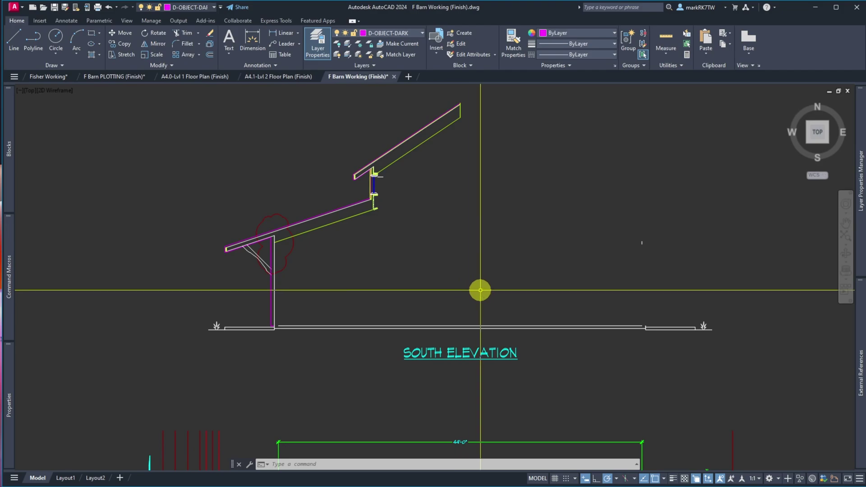
key(Return)
click(516, 248)
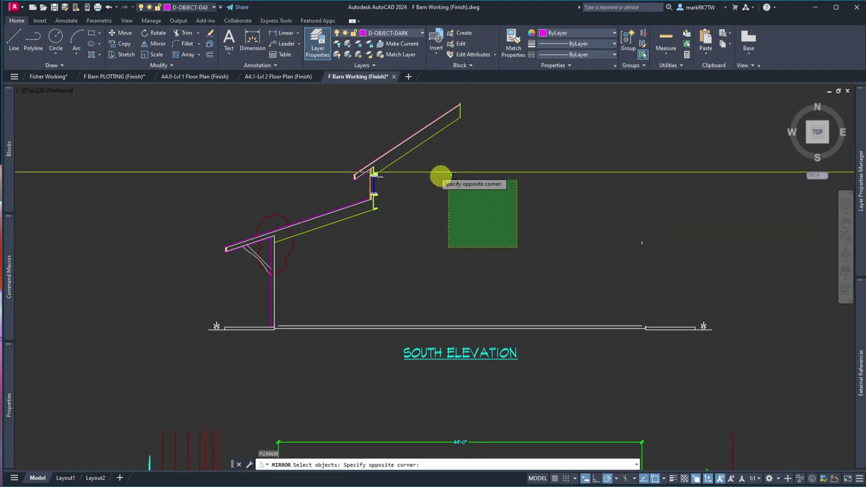
click(306, 97)
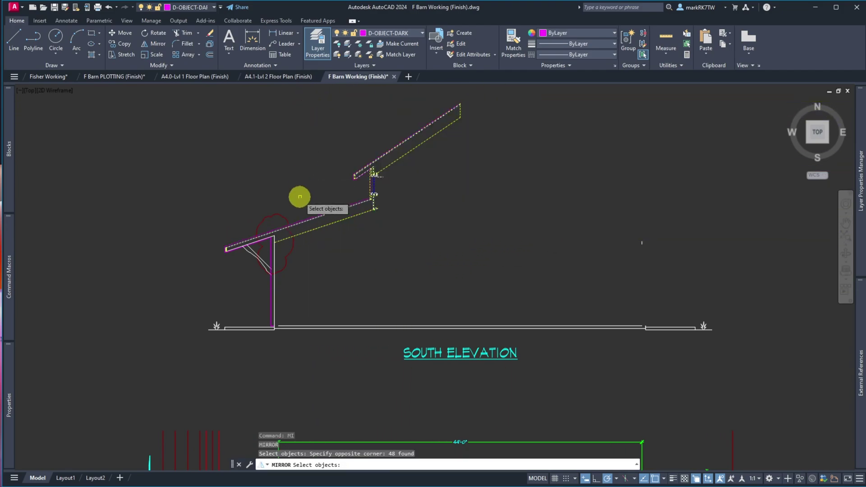
click(197, 198)
key(Return)
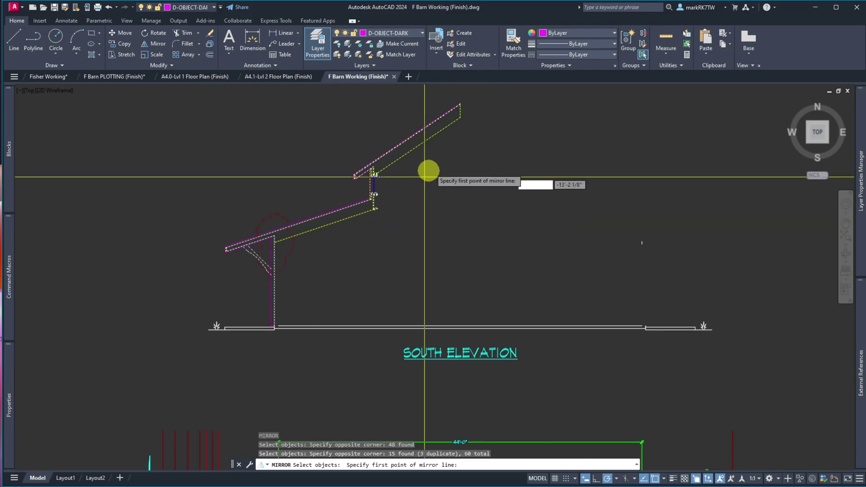
click(459, 107)
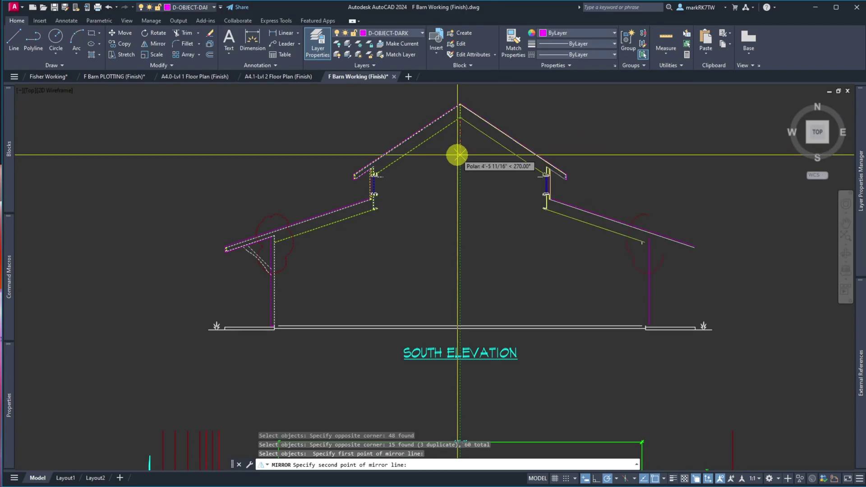
click(458, 155)
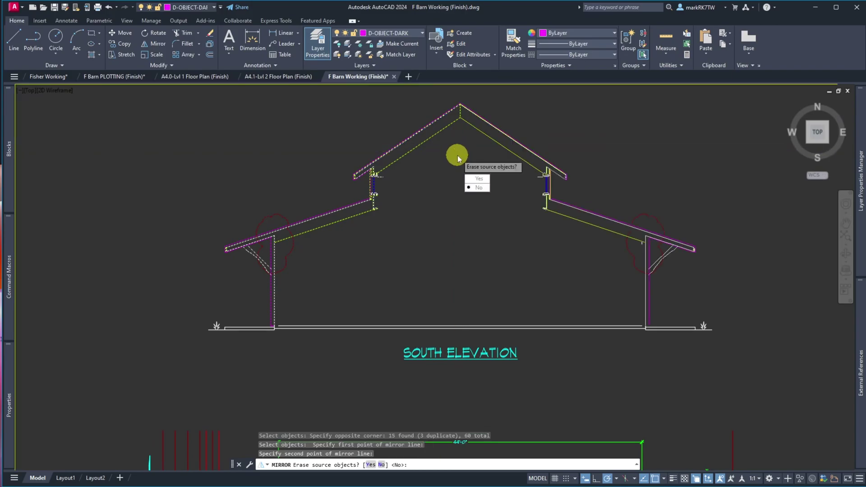
key(Return)
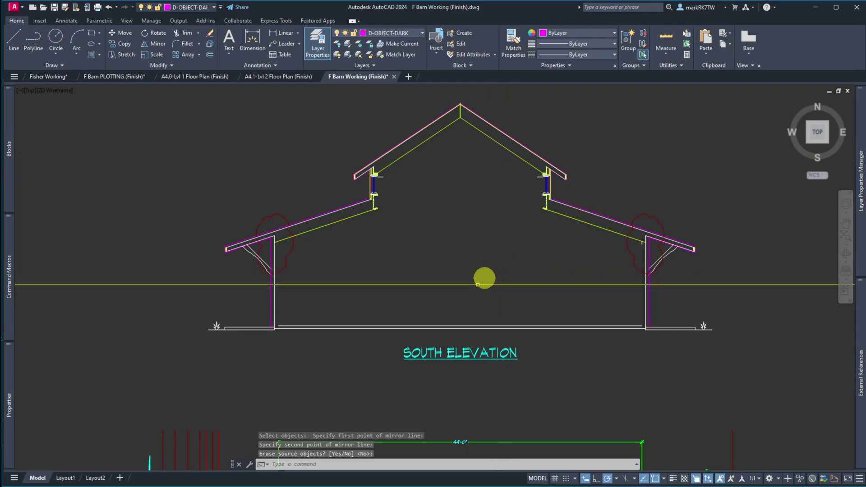
- Switch to the A4.0-Lvl 1 Floor Plan (Finish) drawing and check the layer of the short jamb line at the wide door opening
scroll(441, 306, down, 5)
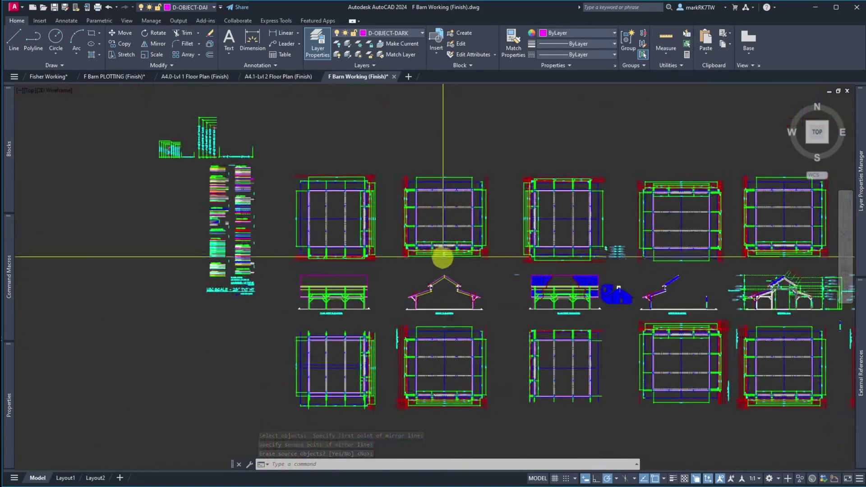
scroll(441, 246, up, 8)
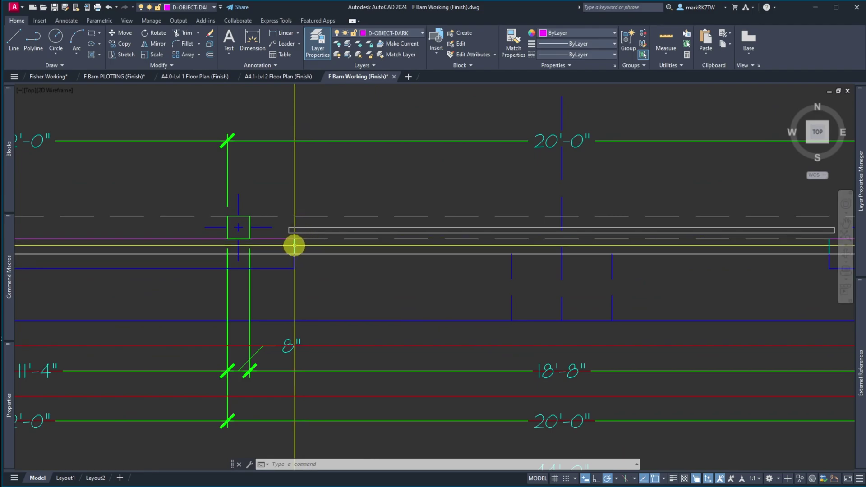
key(Escape)
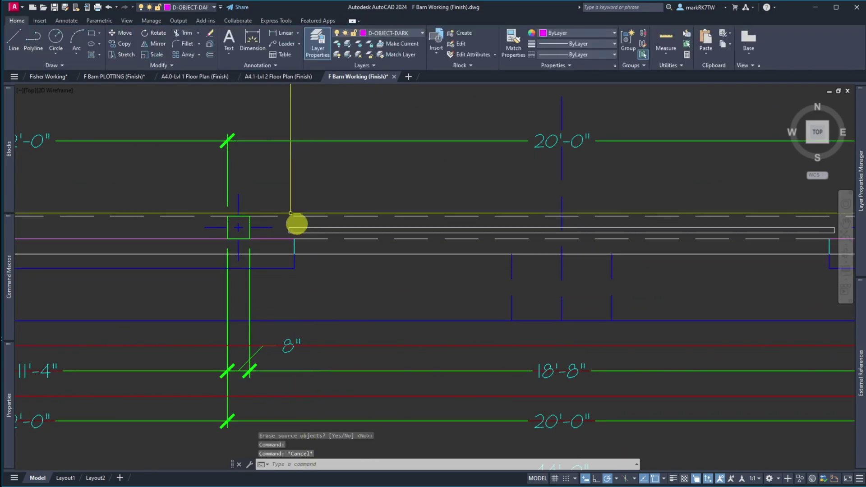
click(216, 76)
scroll(256, 423, up, 5)
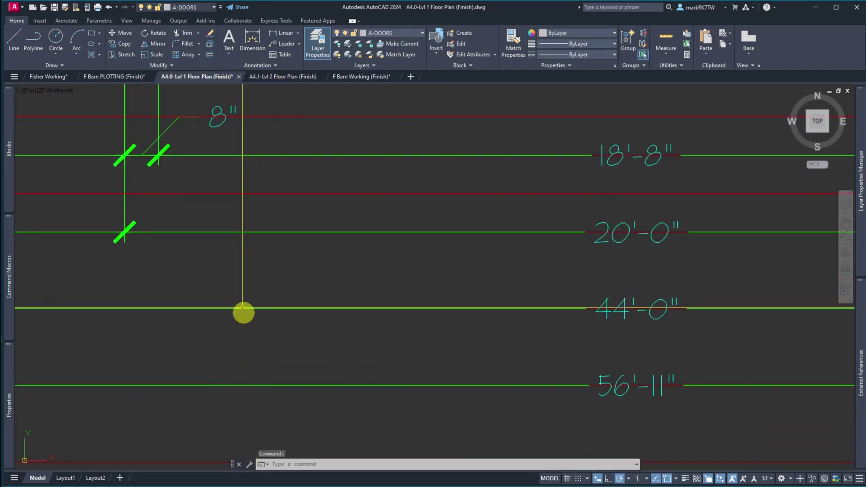
scroll(245, 327, down, 6)
middle_drag(222, 250, 222, 198)
scroll(222, 210, up, 10)
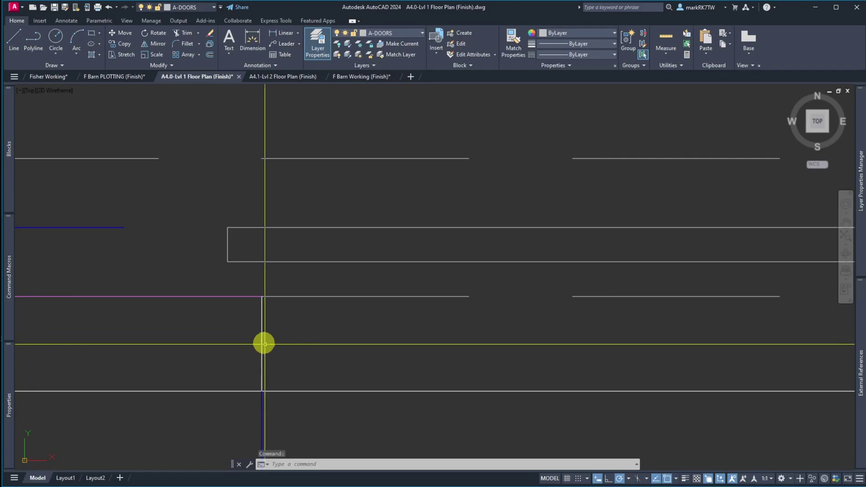
click(254, 282)
key(Escape)
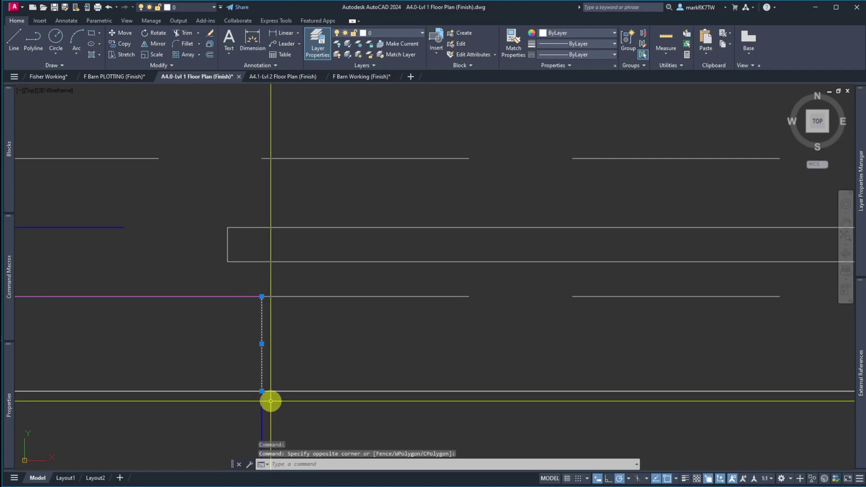
- Match the short jamb lines at both ends of the wide door opening to the properties of the outer wall line
text(ma)
key(Return)
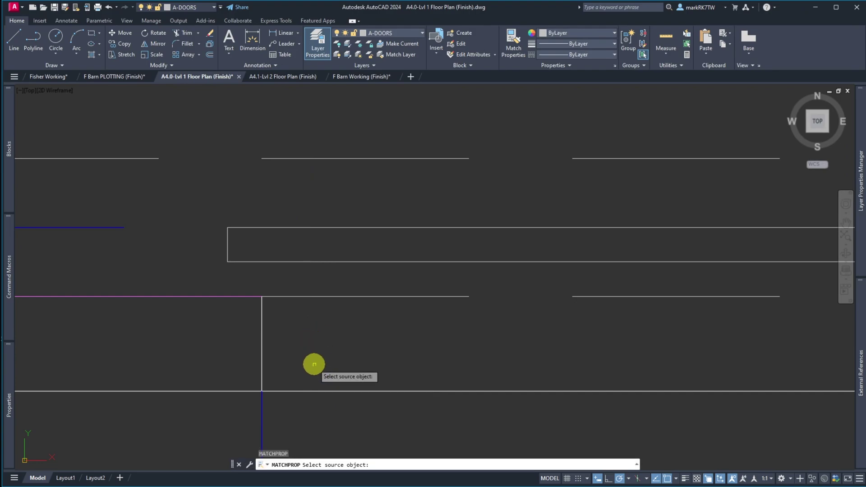
click(316, 391)
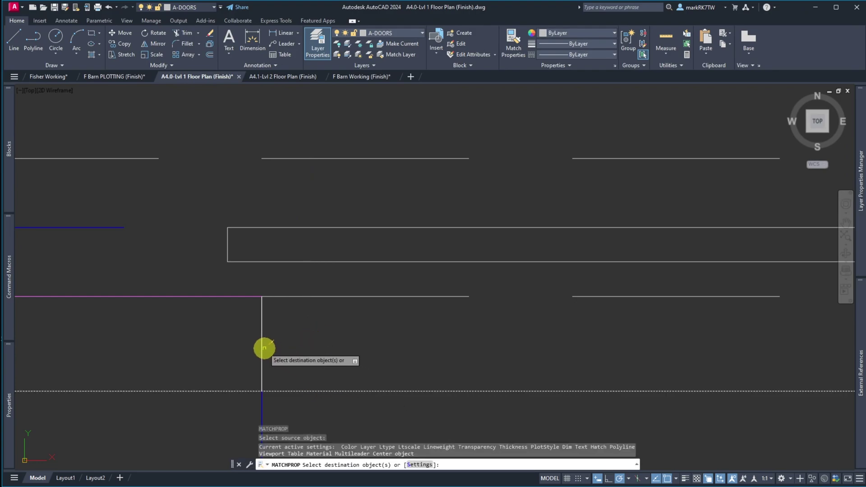
click(262, 346)
click(261, 345)
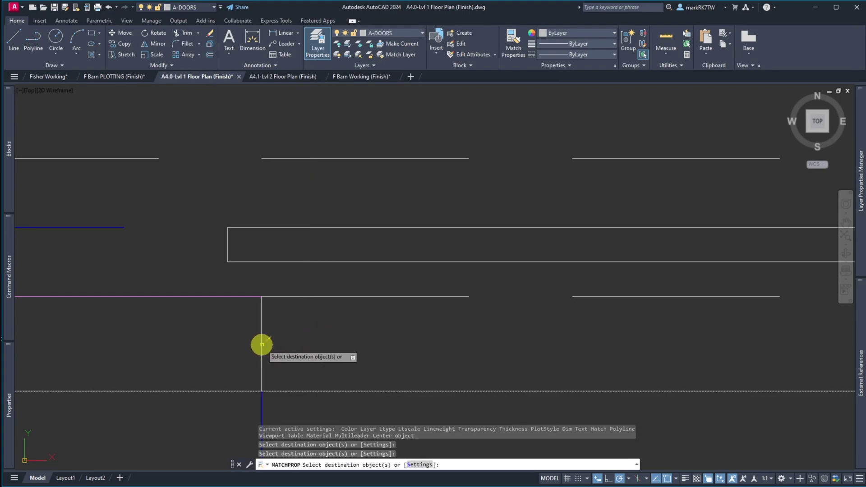
scroll(271, 339, down, 3)
scroll(412, 337, up, 6)
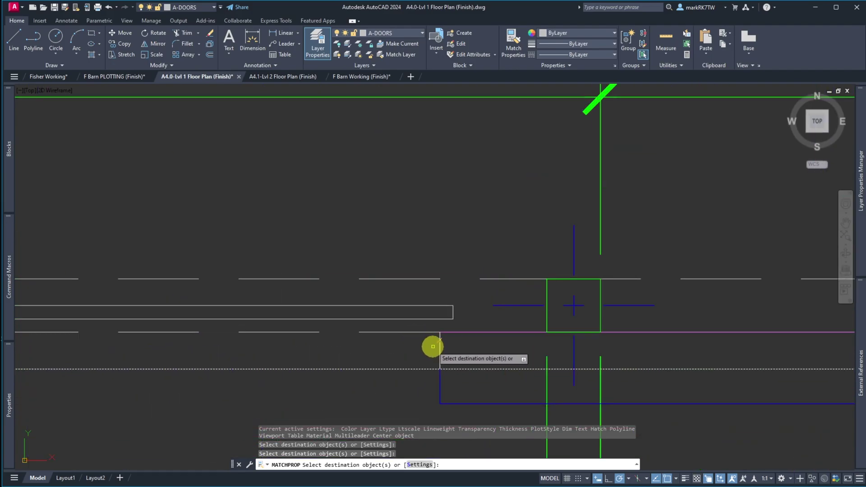
key(Return)
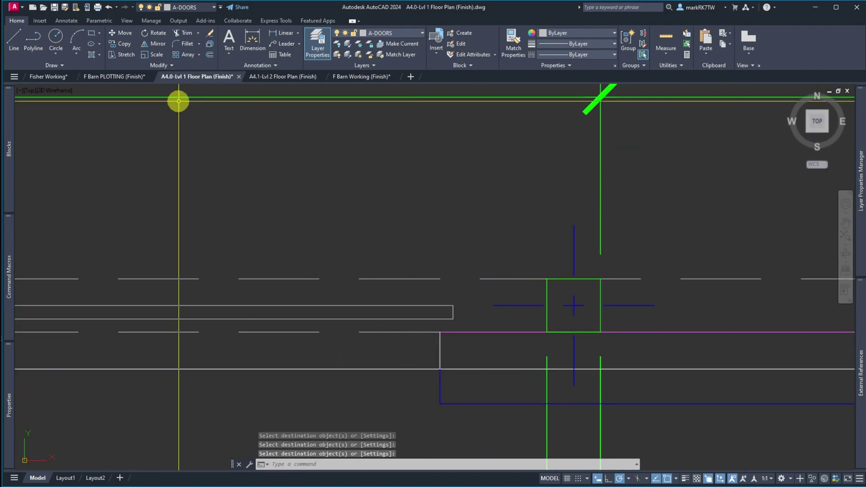
- Save the level 1 floor plan, switch to F Barn Working (Finish), and try to reload the A4.0-Floor Plan external reference
click(57, 10)
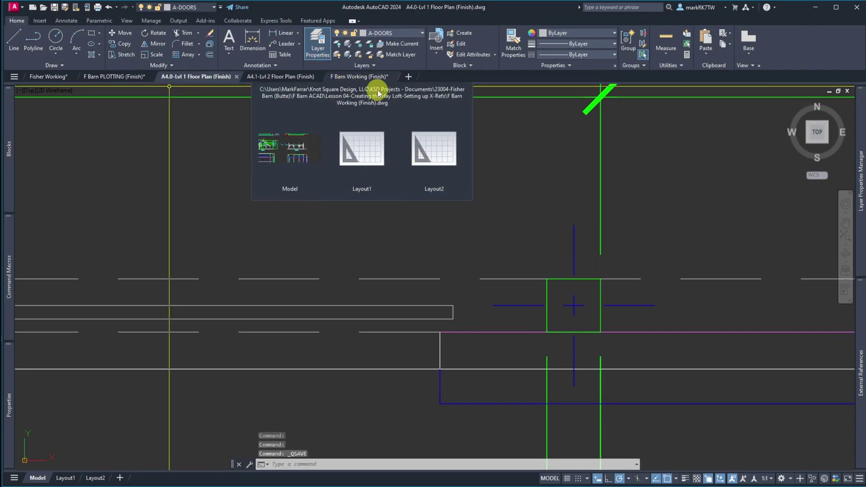
click(374, 77)
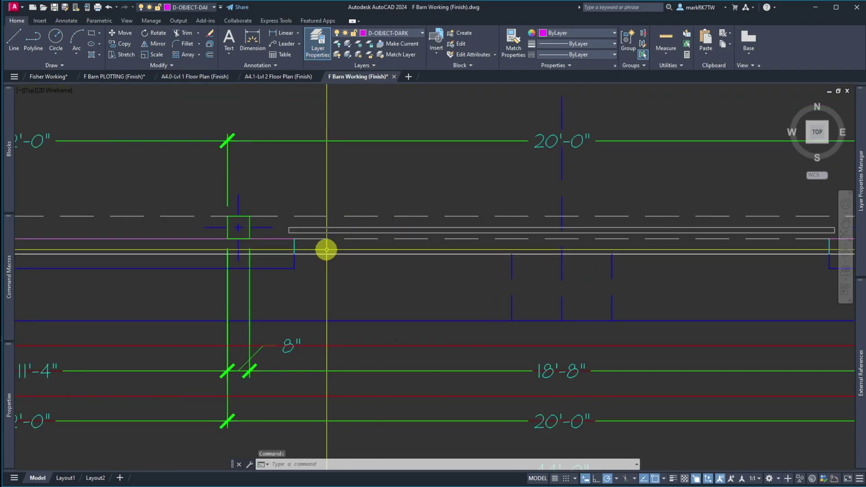
mouse_move(861, 379)
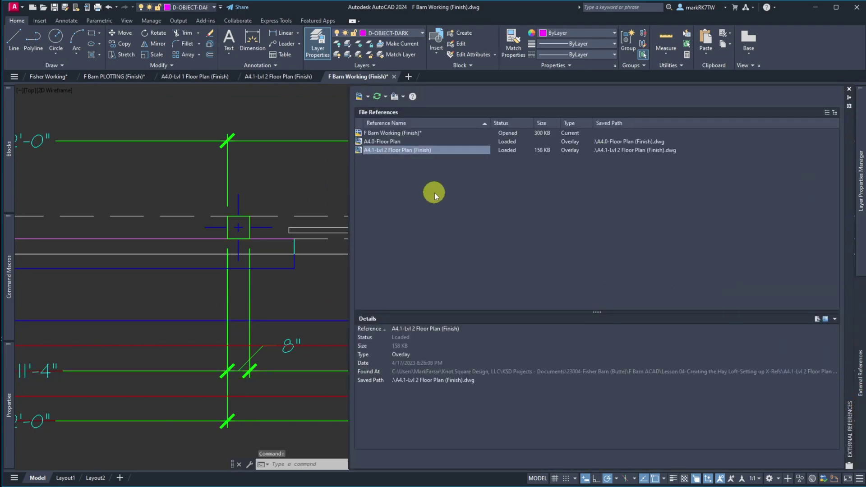
click(392, 142)
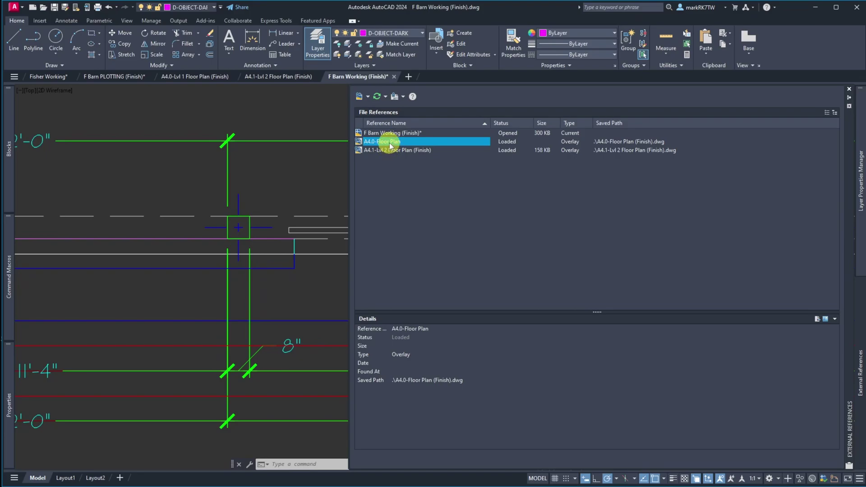
right_click(391, 144)
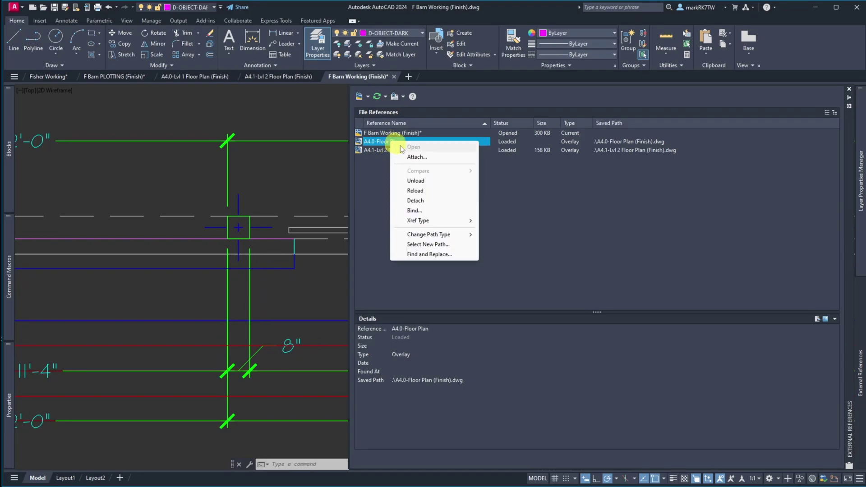
click(416, 192)
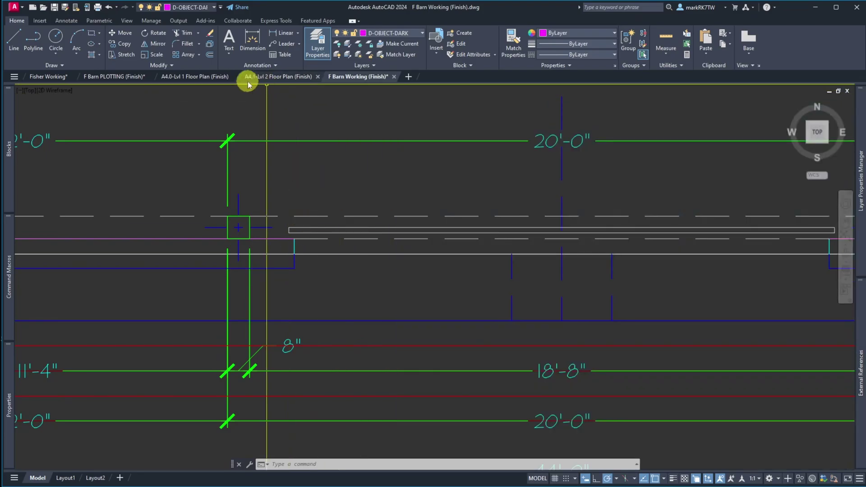
- Switch back to the A4.0-Lvl 1 Floor Plan (Finish) drawing and check the command history to verify it was saved
click(193, 77)
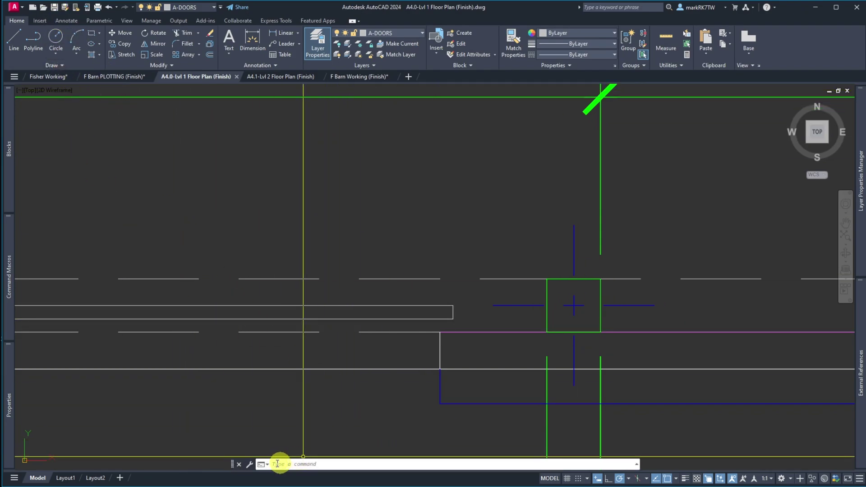
click(249, 464)
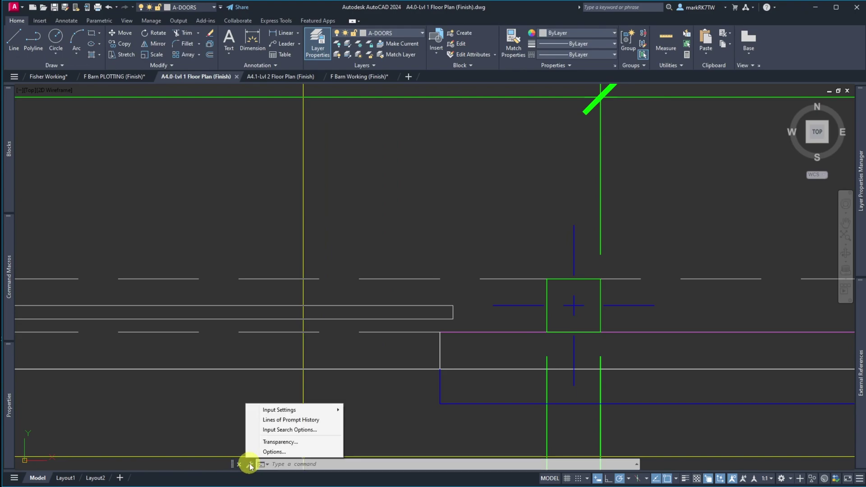
click(288, 452)
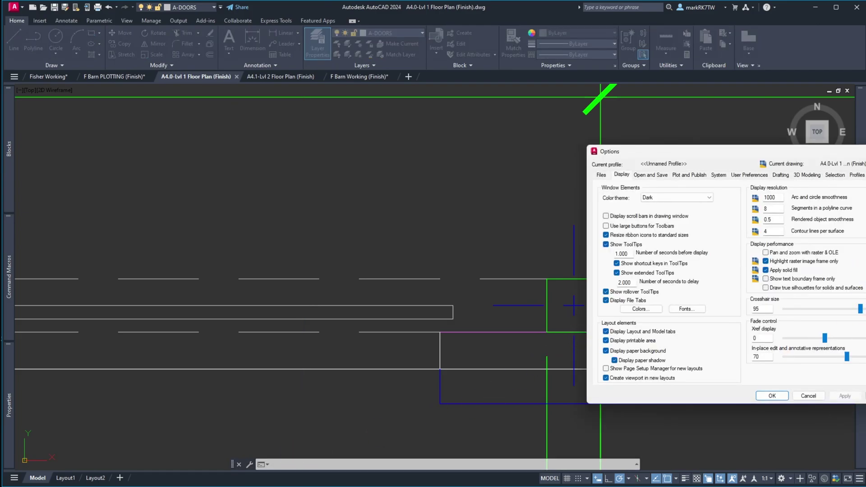
key(Return)
click(250, 464)
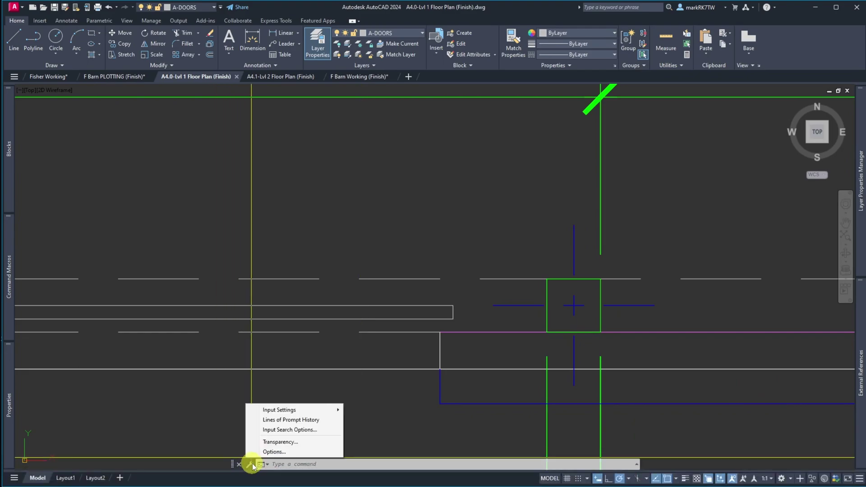
mouse_move(280, 415)
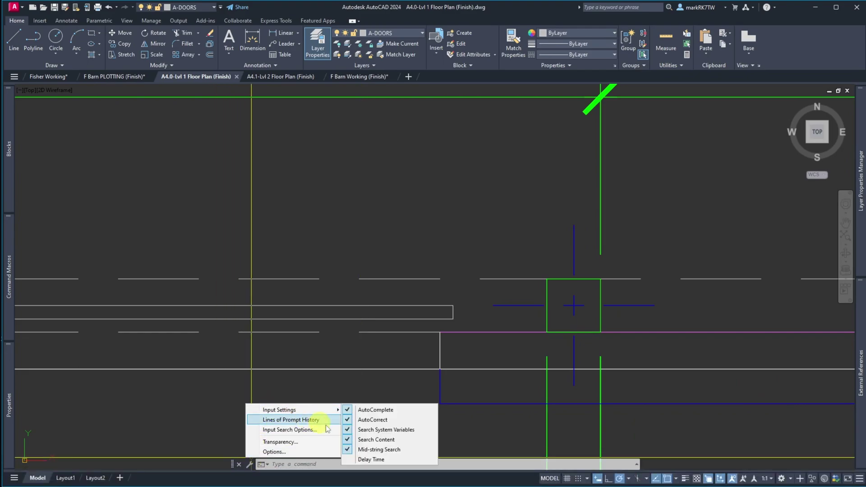
click(348, 459)
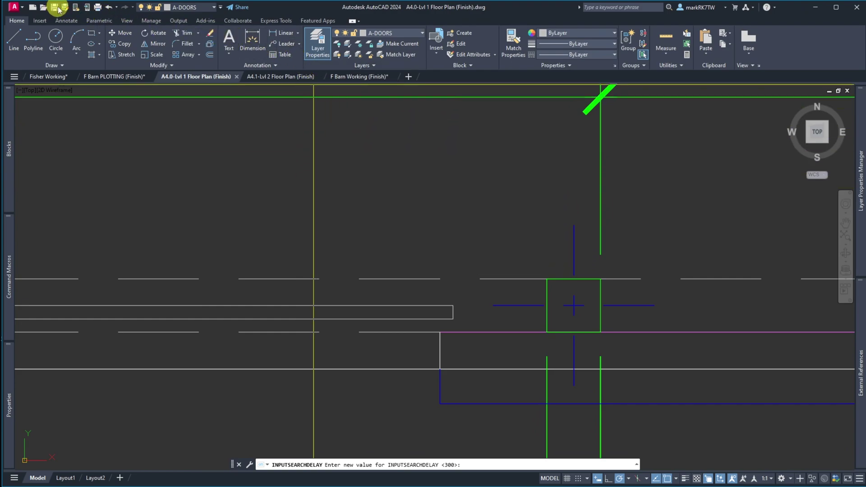
key(Return)
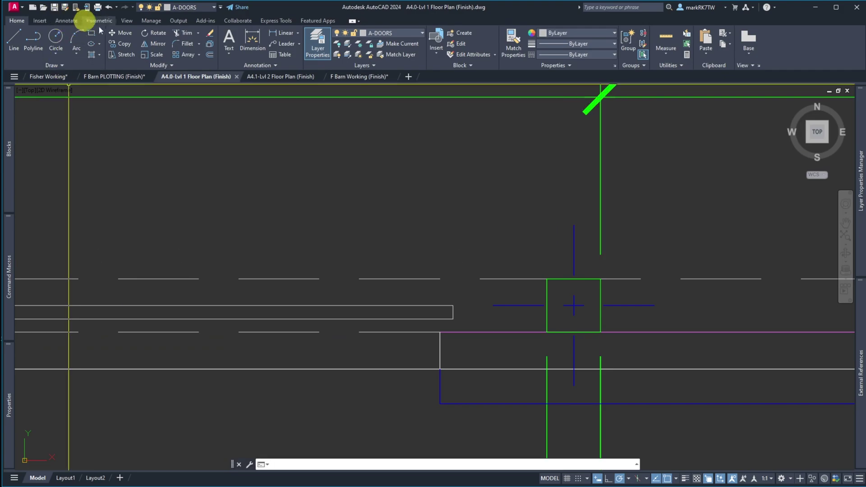
click(636, 464)
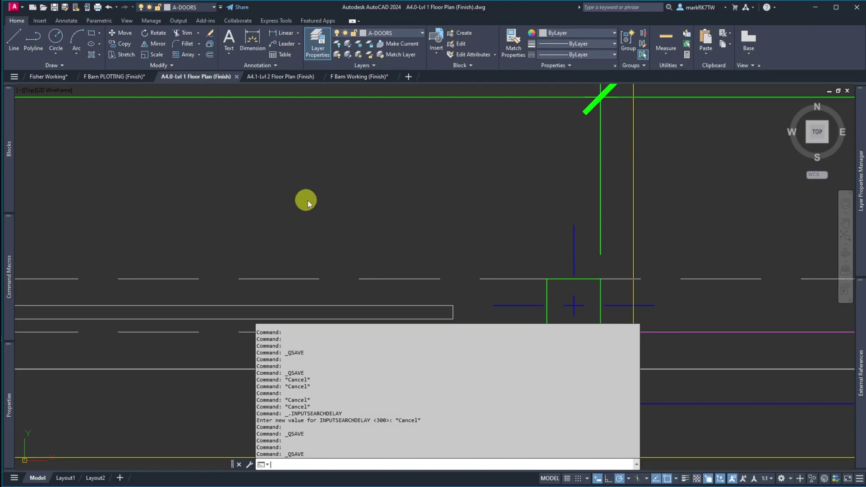
- In F Barn Working (Finish), repath the A4.0-Floor Plan reference to the A4.0-Lvl 1 Floor Plan (Finish) drawing in the Lesson 04 folder
click(366, 77)
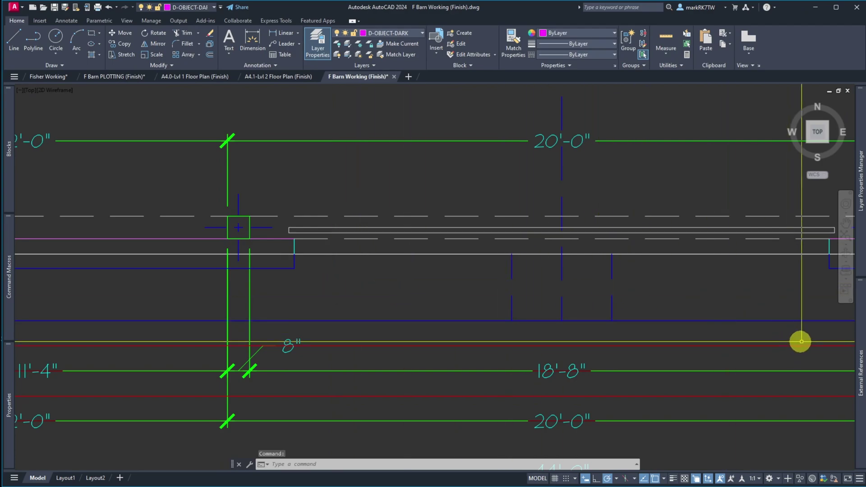
mouse_move(857, 343)
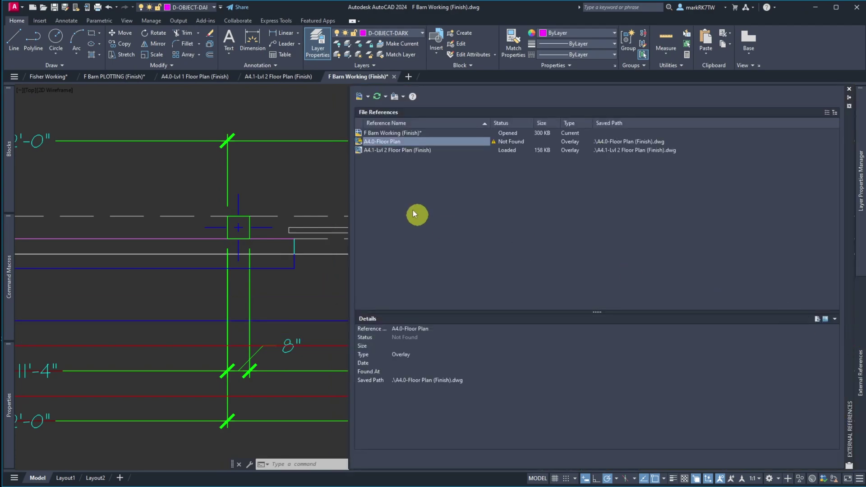
right_click(404, 145)
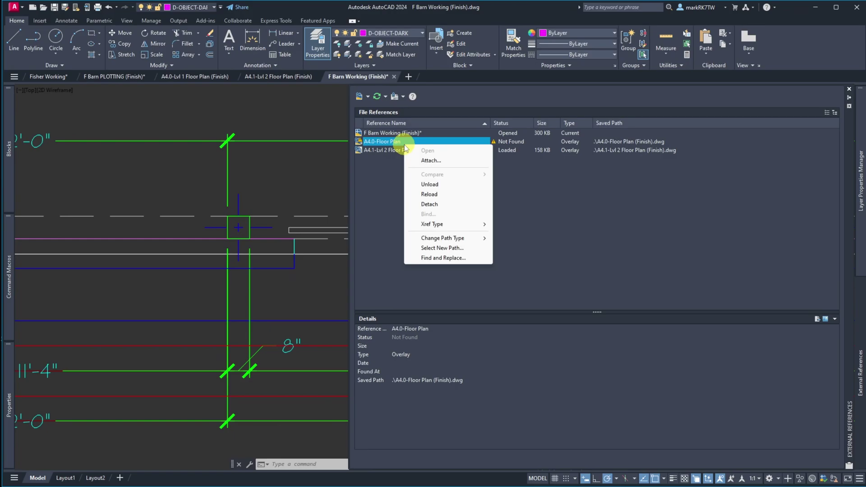
click(443, 250)
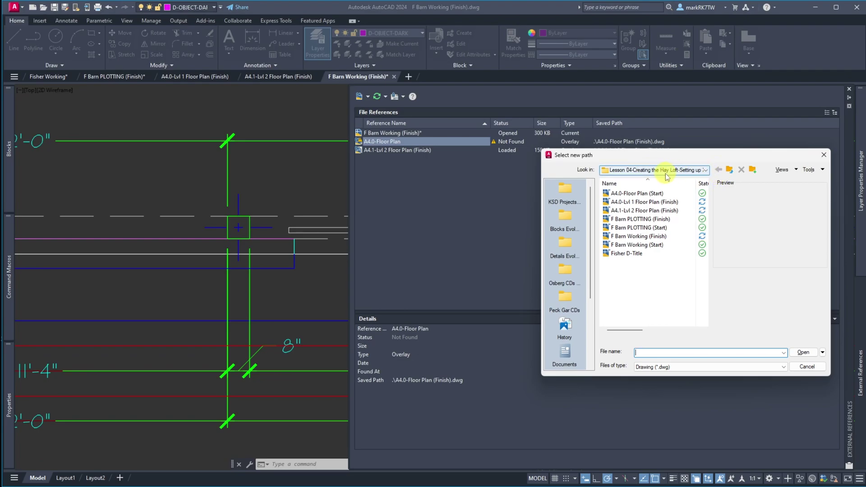
click(651, 203)
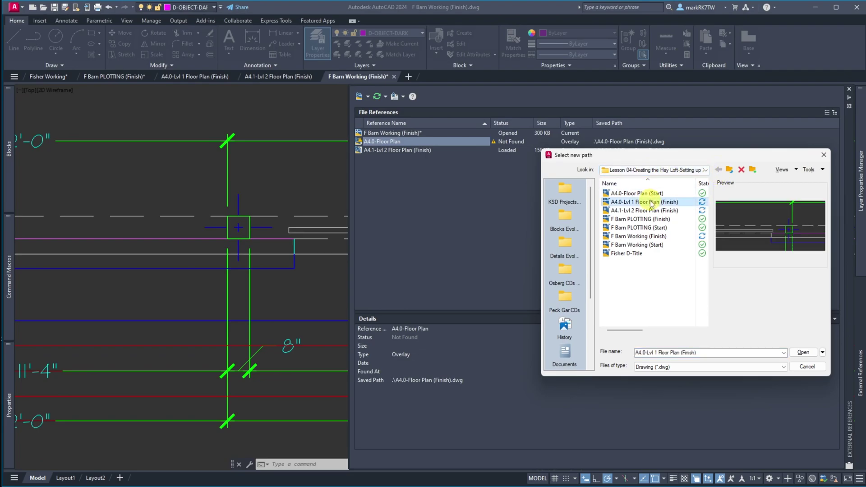
click(803, 352)
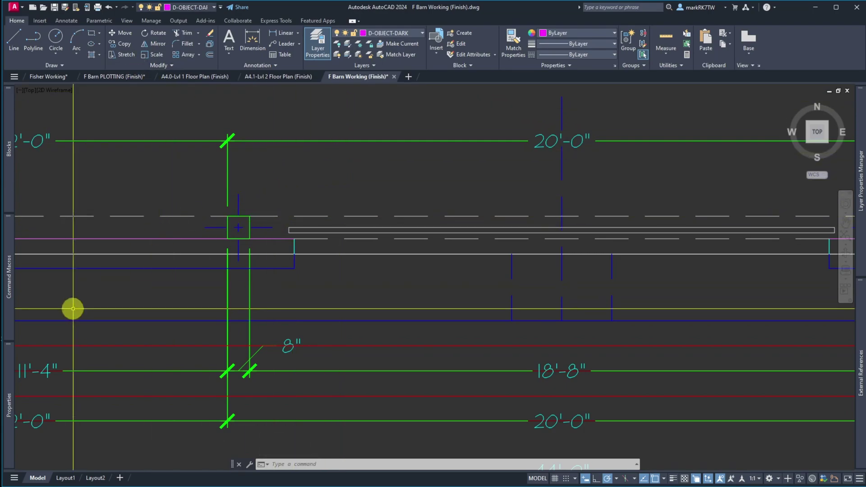
- Make D-OBJECT the current layer and project vertical construction lines through both jambs of the wide door opening in the floor plan
middle_click(15, 347)
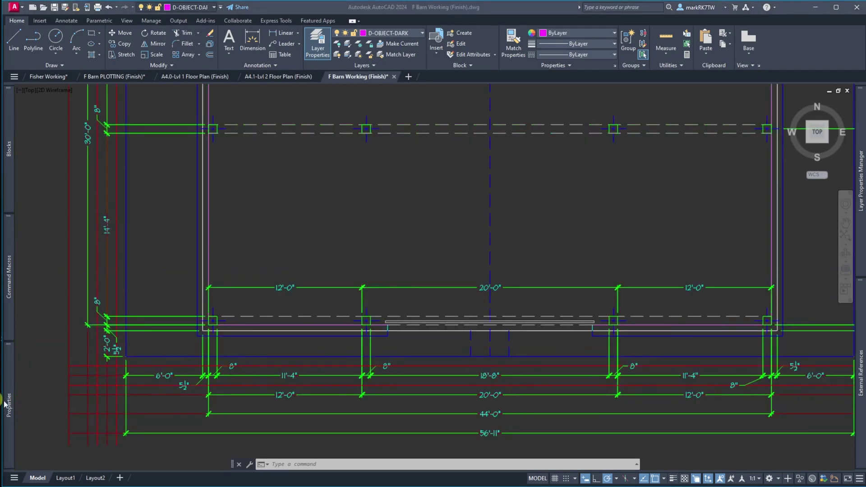
scroll(396, 331, up, 5)
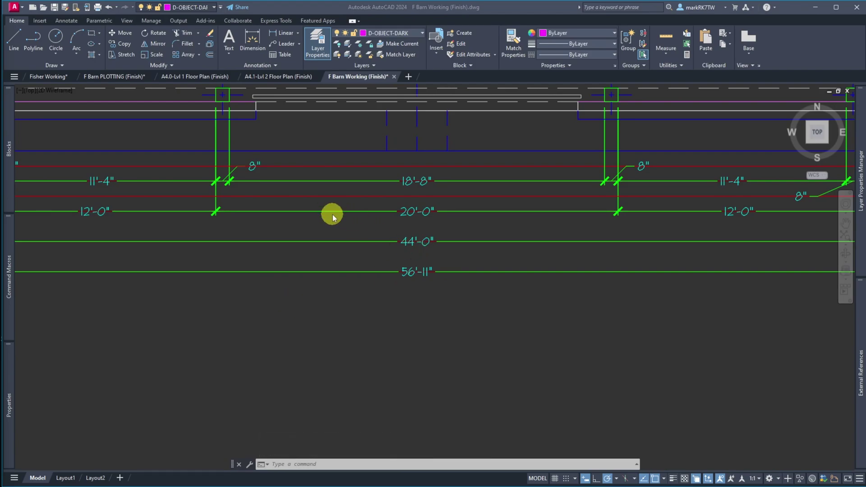
click(407, 36)
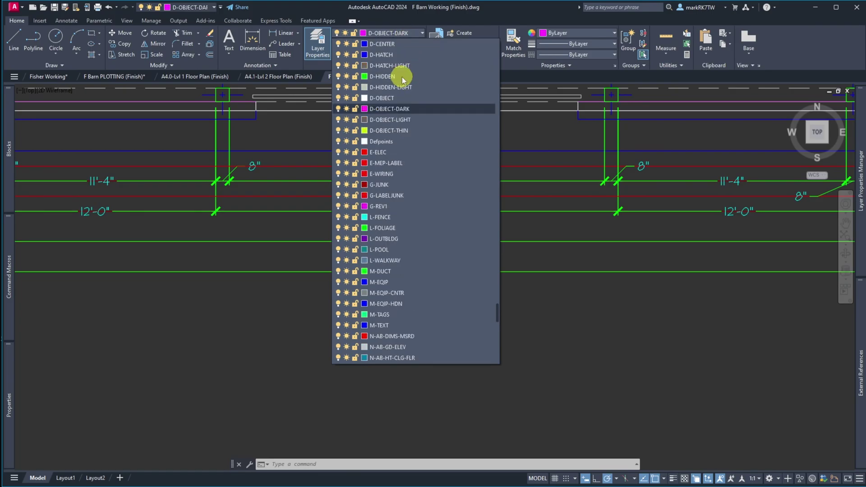
click(395, 90)
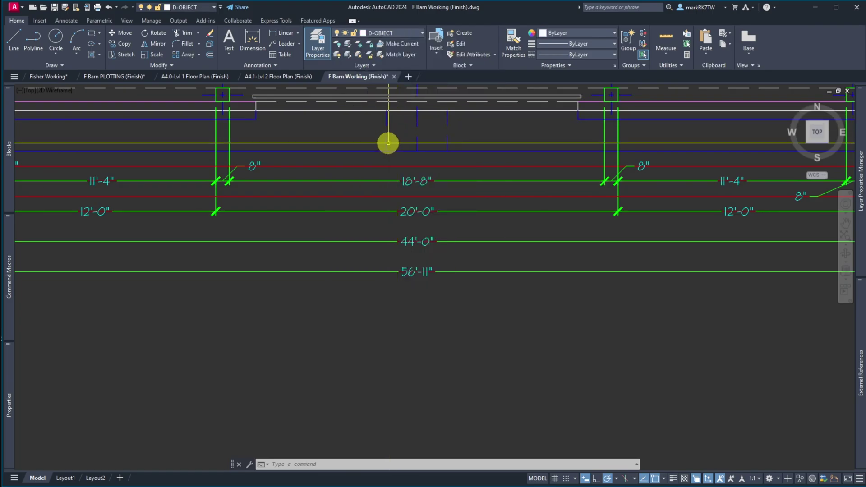
text(xl)
key(Return)
text(v)
key(Return)
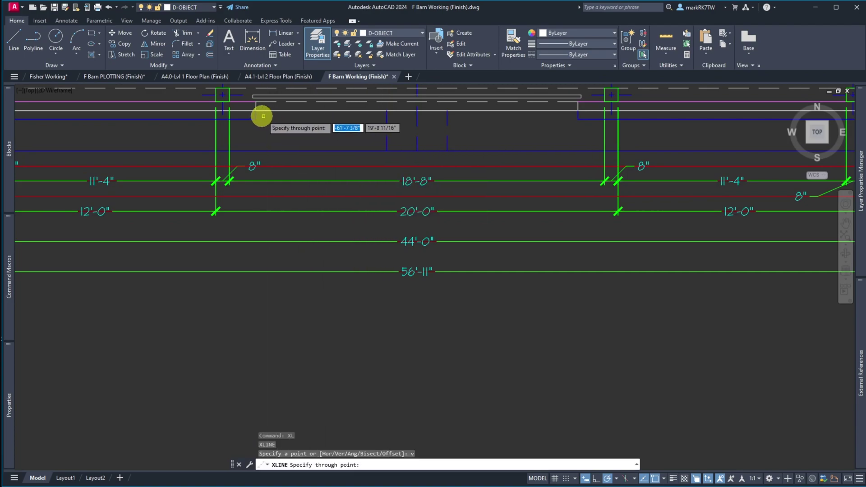
click(255, 108)
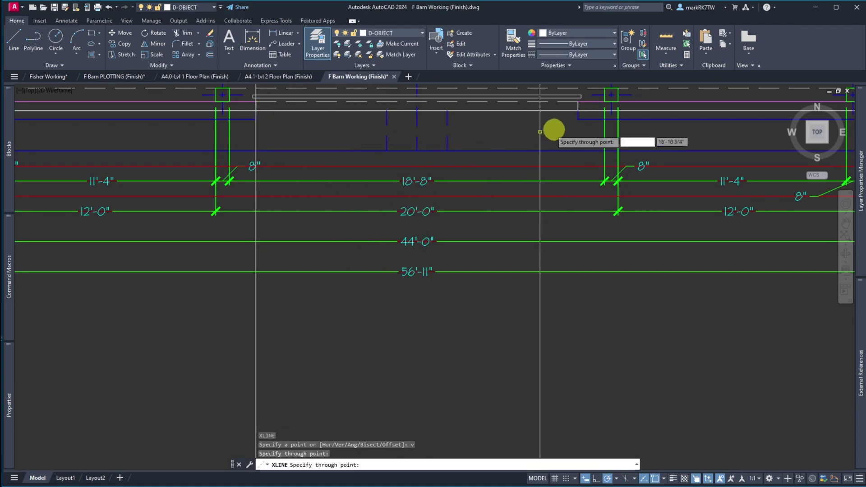
click(575, 114)
key(Return)
- Offset the upper floor line of the south elevation 14' upward to mark the head of the door opening
scroll(501, 149, down, 6)
scroll(504, 206, up, 6)
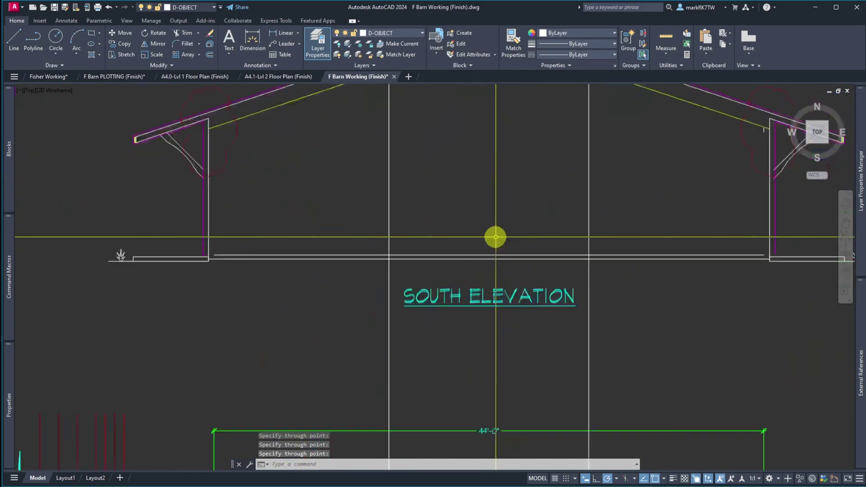
text(o)
key(Return)
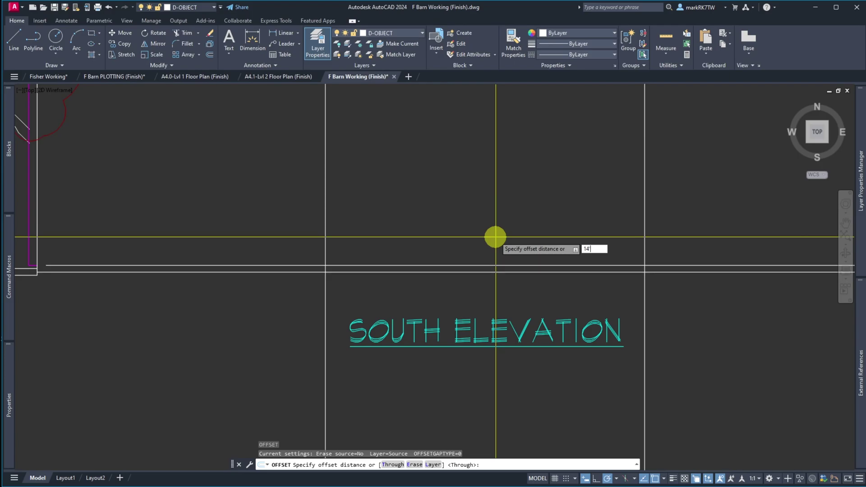
text(14')
key(Return)
click(490, 266)
click(495, 215)
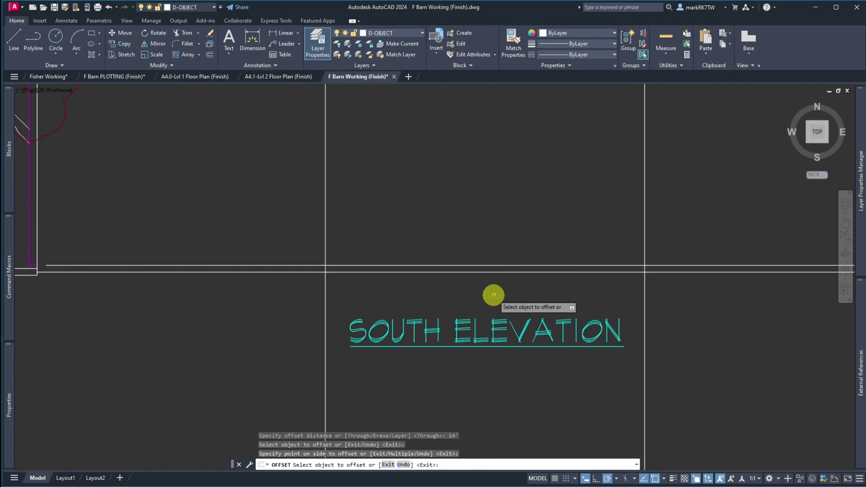
key(Return)
- Chamfer the door head line with both vertical jamb lines to form square upper corners of the south elevation's door opening
scroll(495, 316, down, 5)
scroll(494, 266, up, 6)
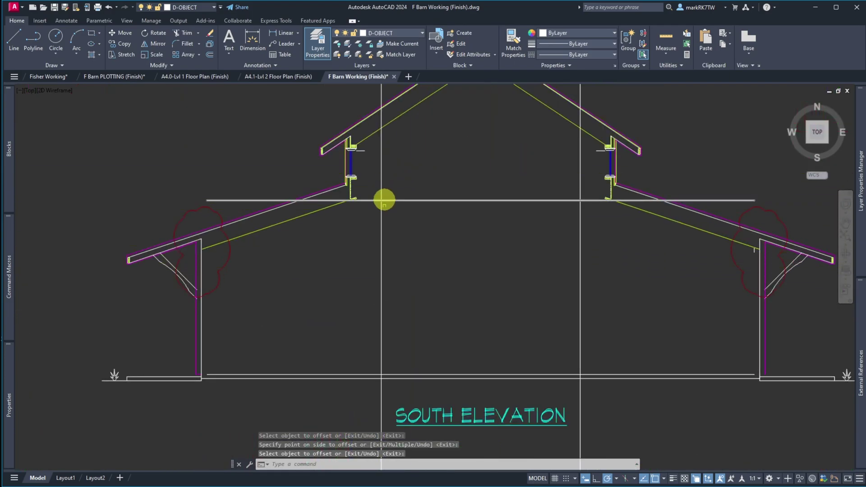
key(Escape)
text(c)
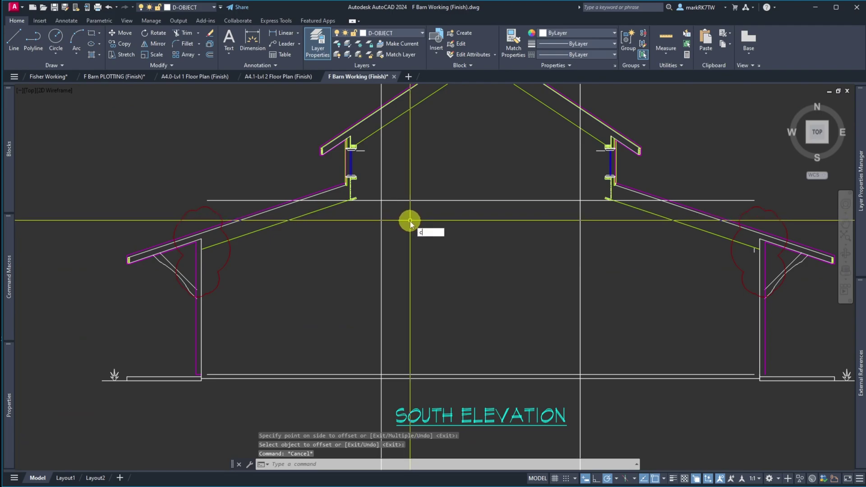
text(cha)
key(Return)
click(391, 201)
click(382, 211)
key(Return)
click(465, 200)
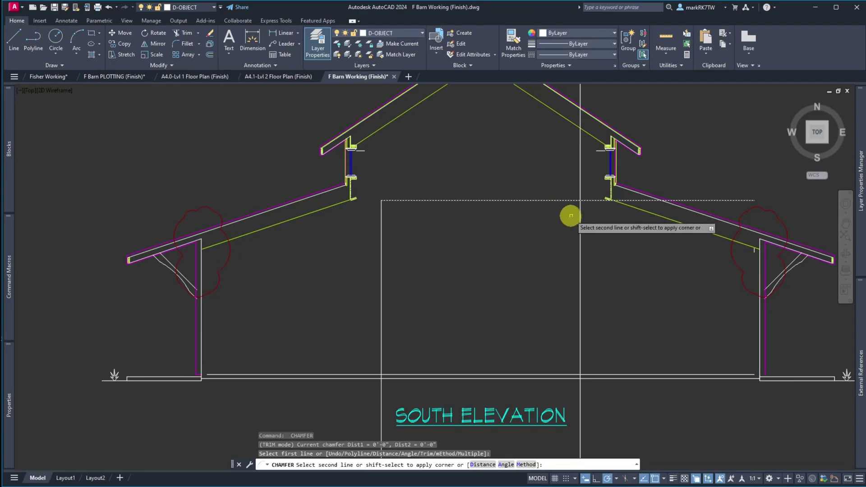
click(579, 216)
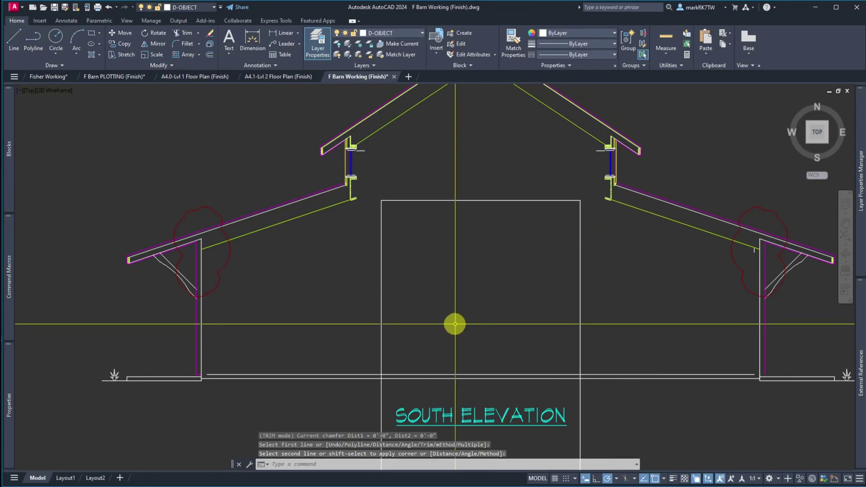
- Trim both vertical jamb lines below the upper floor line of the south elevation
text(tr)
key(Return)
click(464, 337)
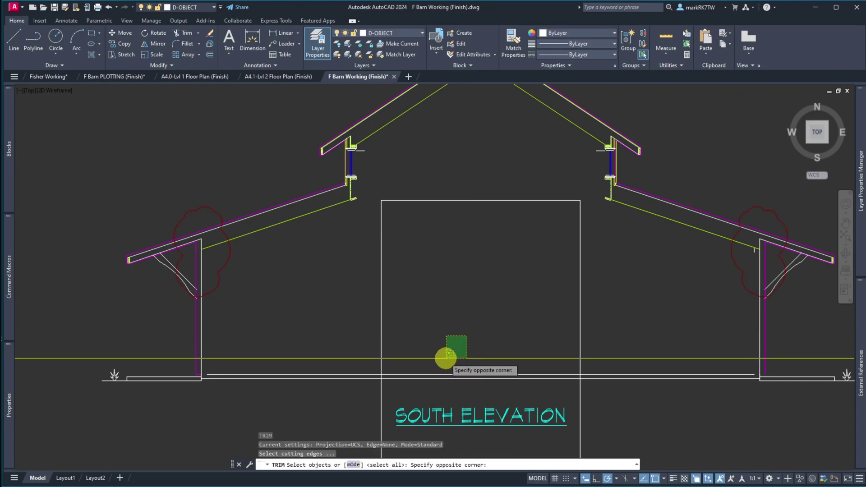
click(428, 377)
key(Return)
click(641, 393)
click(362, 380)
key(Return)
key(Return)
key(Escape)
key(Escape)
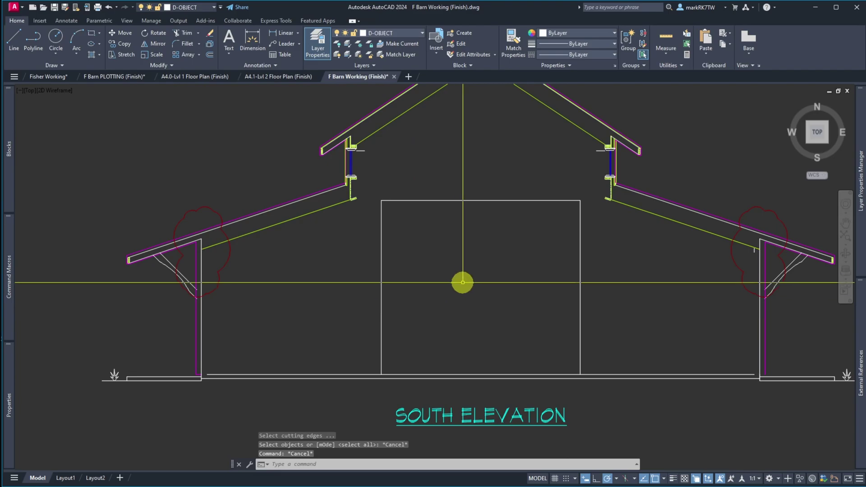
- Offset the head and both jamb lines of the south elevation's door opening 5.5" outward to form the trim
text(o)
key(Return)
text(5.5)
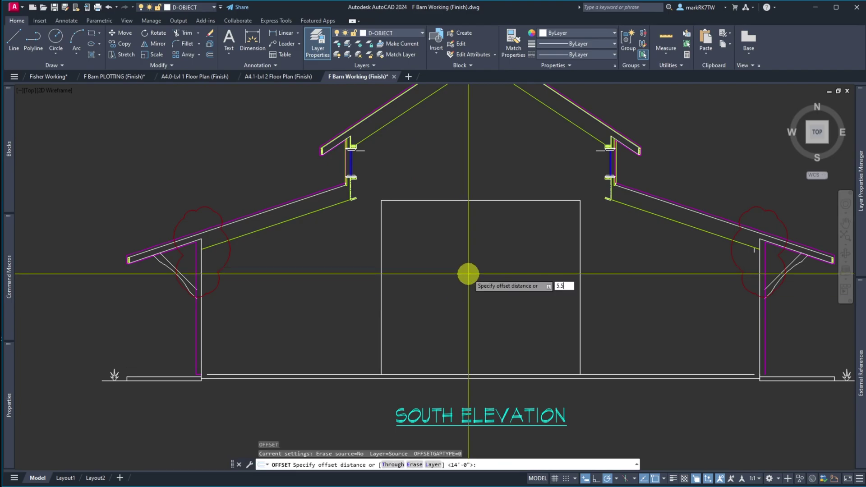
key(Return)
click(428, 202)
click(426, 194)
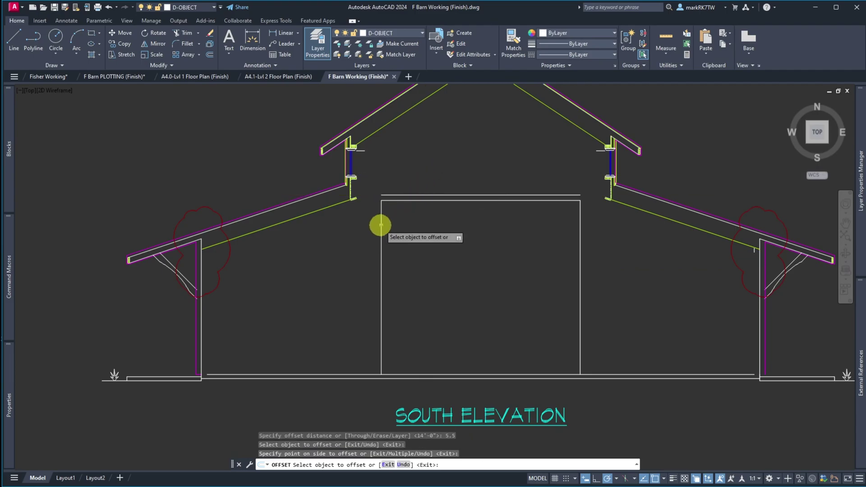
click(379, 227)
click(364, 217)
click(580, 247)
click(589, 248)
key(Escape)
- Chamfer the outer door trim's head line with both outer jamb lines to form square upper corners
text(c)
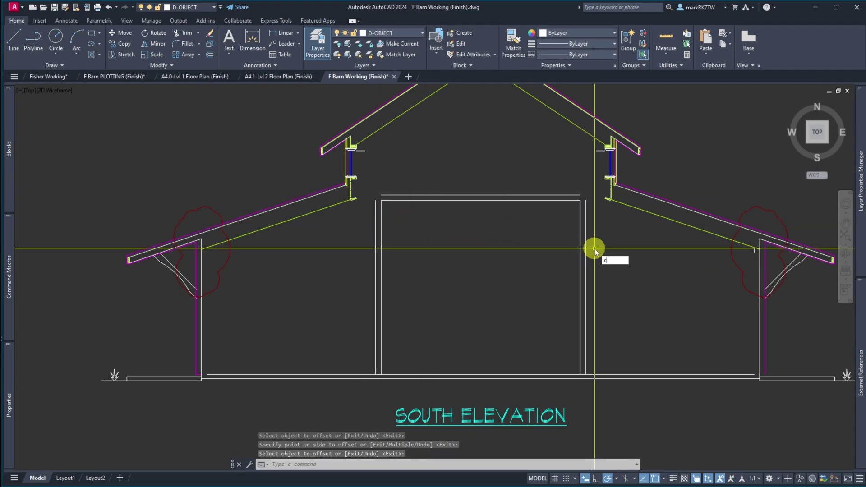
text(ha)
key(Return)
click(586, 239)
click(564, 195)
key(Return)
click(383, 195)
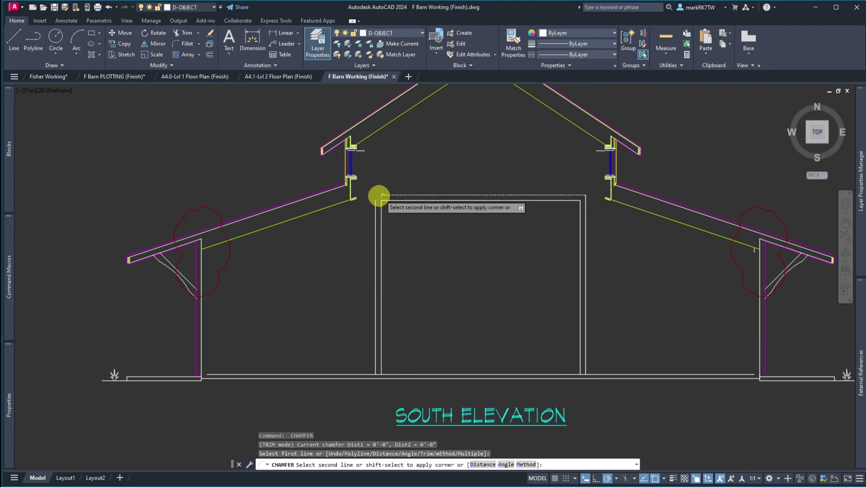
click(374, 202)
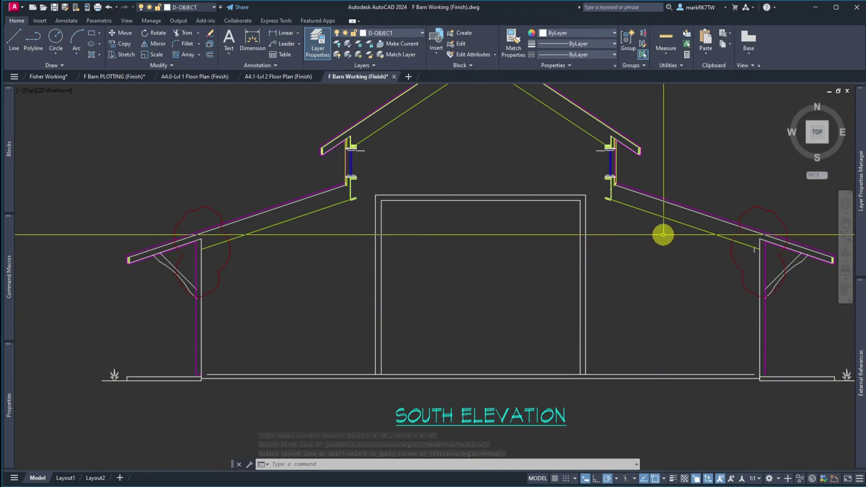
scroll(656, 287, down, 4)
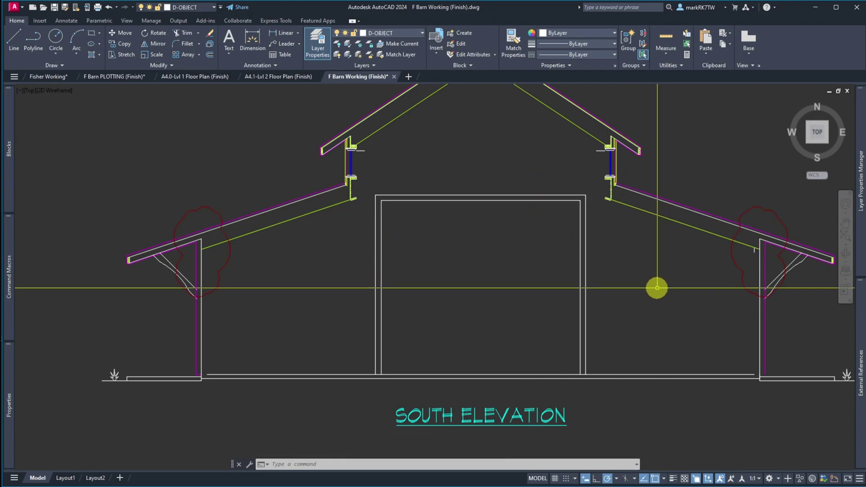
scroll(587, 279, down, 2)
scroll(672, 224, up, 9)
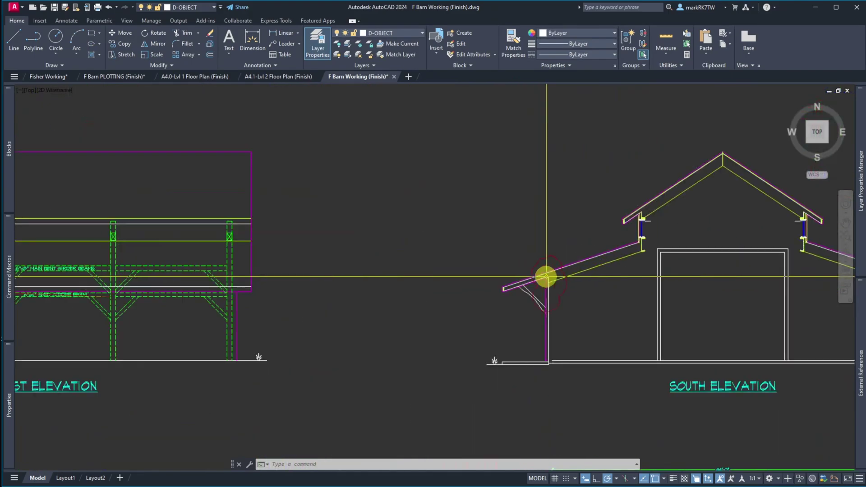
scroll(682, 217, up, 2)
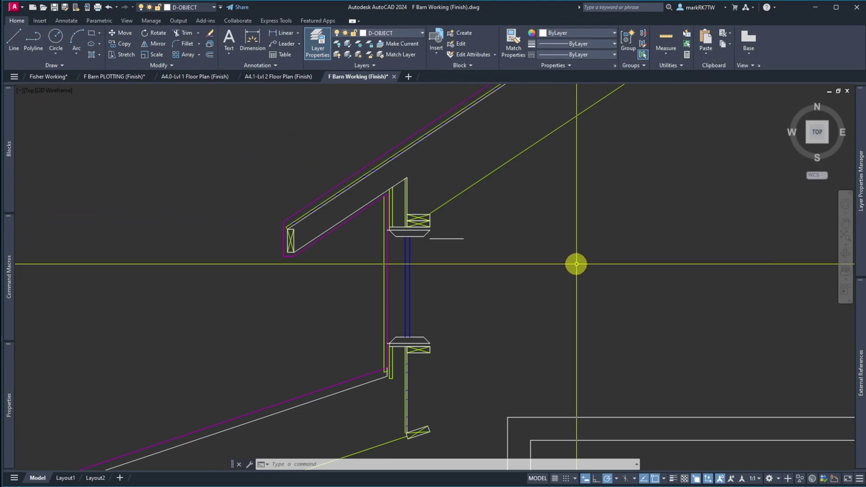
text(xl)
key(Return)
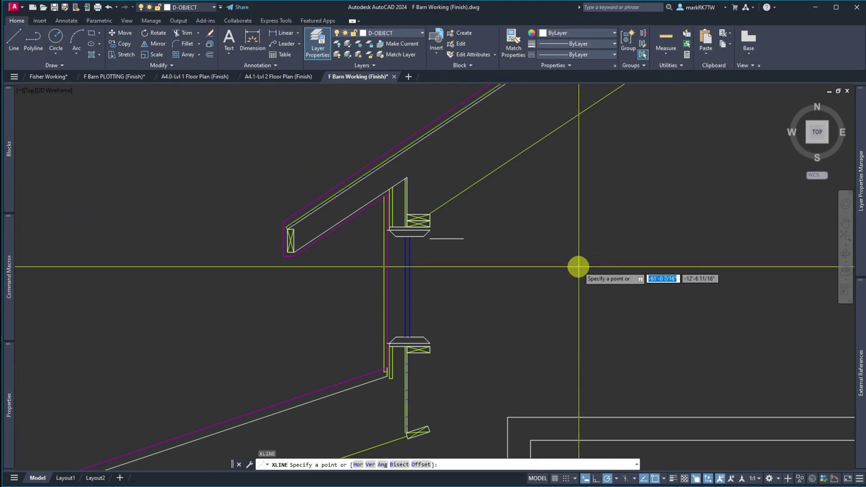
text(h)
key(Return)
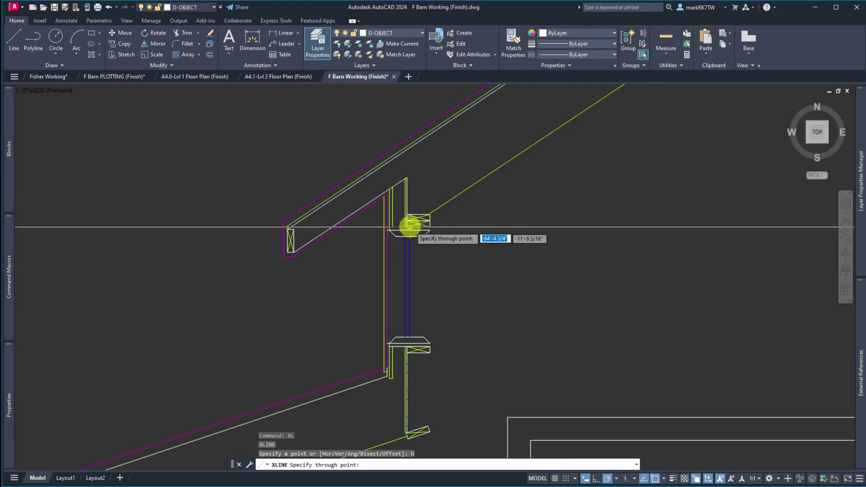
key(Escape)
key(Escape)
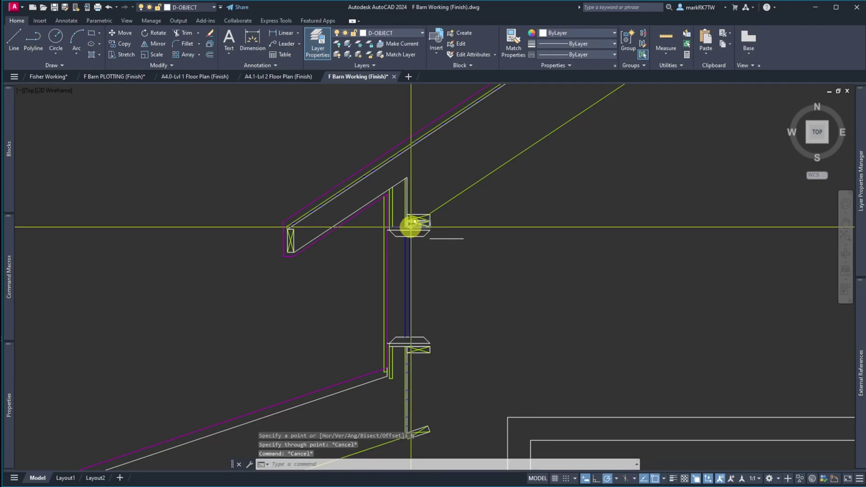
- Measure the heights of the rough opening, frame and glass of the clerestory window in the south elevation's section
text(di)
key(Return)
click(411, 225)
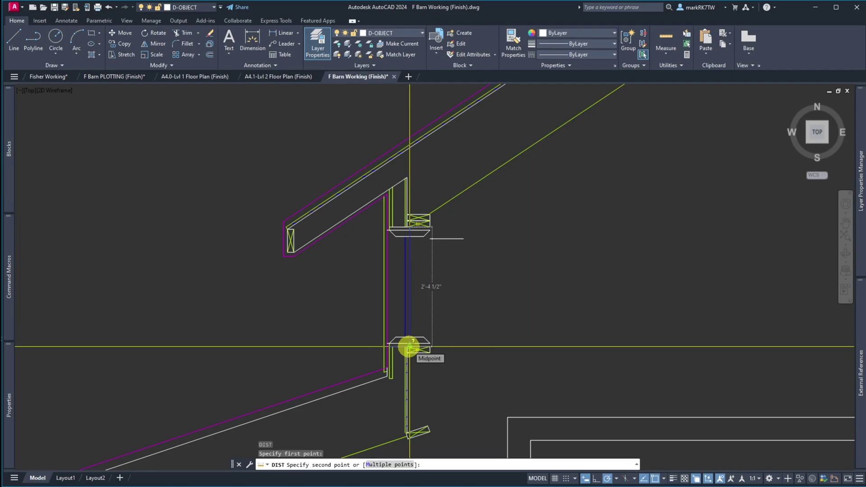
click(409, 348)
key(Return)
click(408, 230)
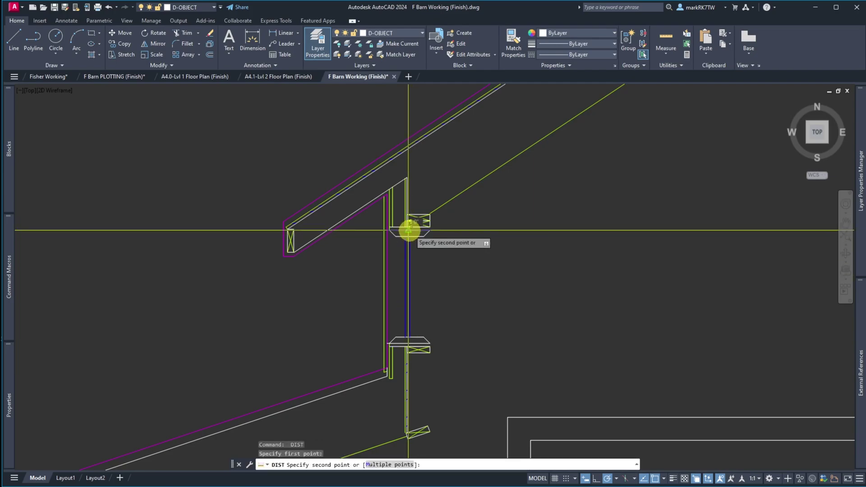
click(409, 342)
key(Return)
click(410, 236)
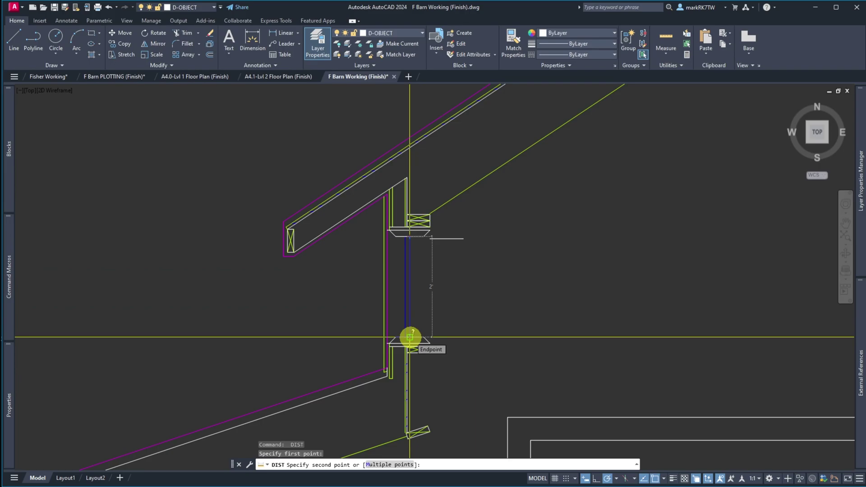
key(Escape)
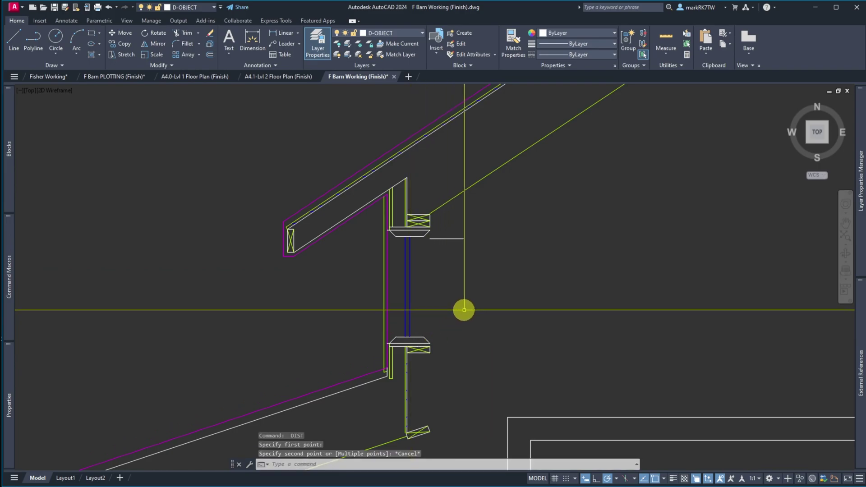
- Measure the frame width at the upper corner of the window drawn beside the Plan East Elevation
scroll(535, 300, down, 3)
scroll(536, 299, down, 7)
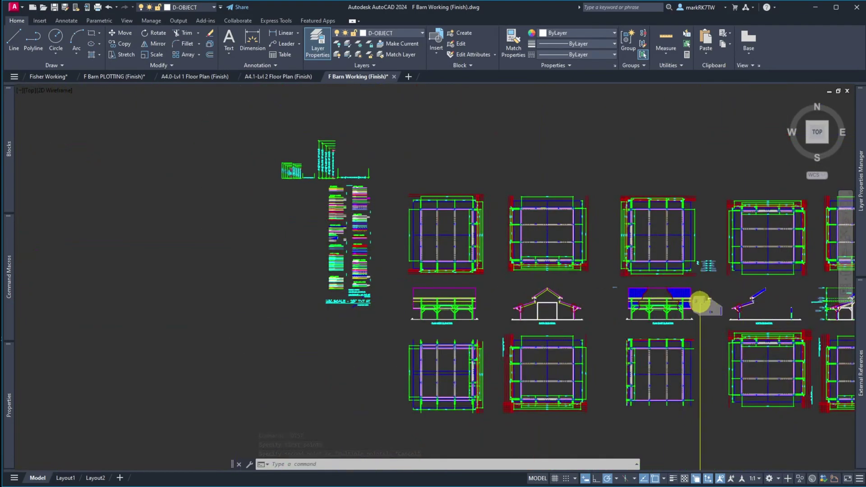
scroll(703, 303, up, 10)
text(dist)
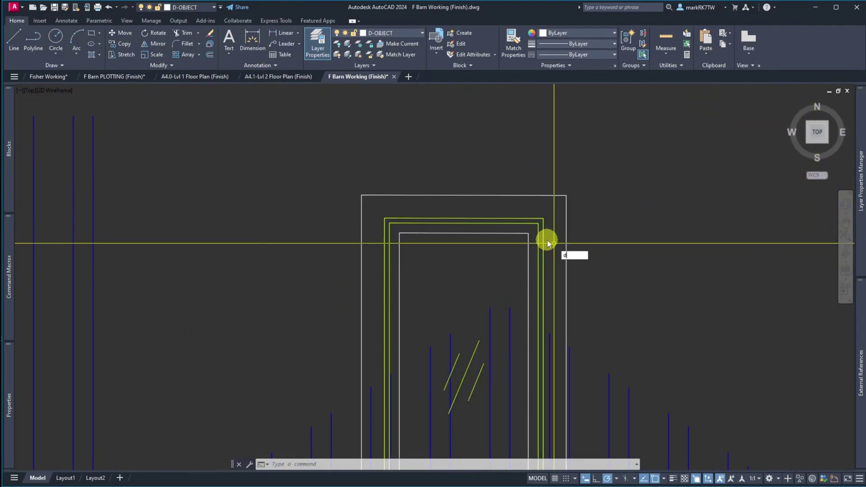
key(Return)
click(528, 233)
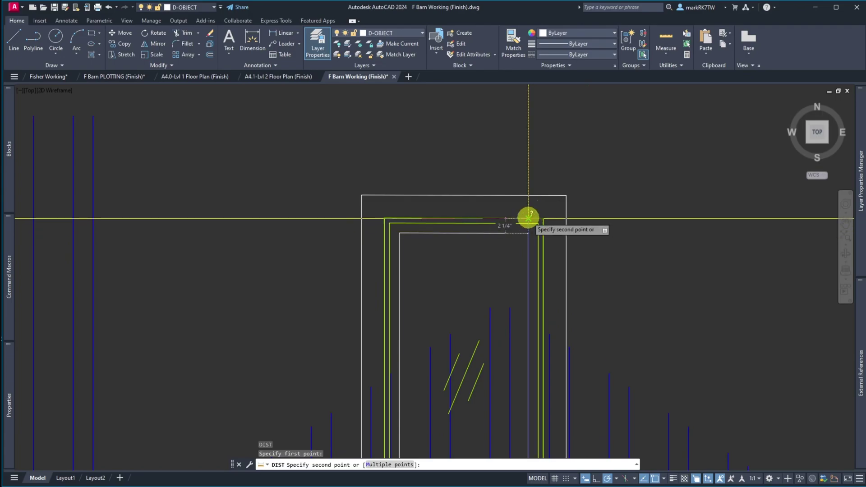
key(Escape)
key(Return)
click(529, 233)
key(Escape)
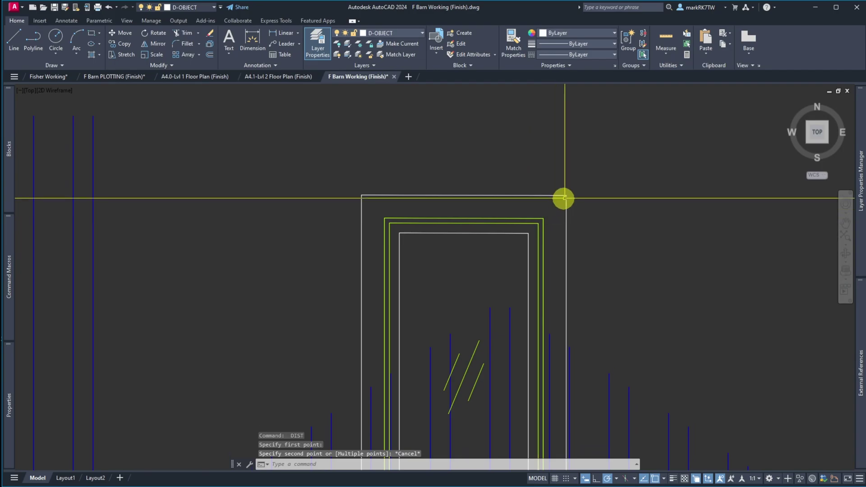
- Move the window elevation by its upper outer corner onto the clerestory wall of the Plan East Elevation
scroll(564, 195, down, 5)
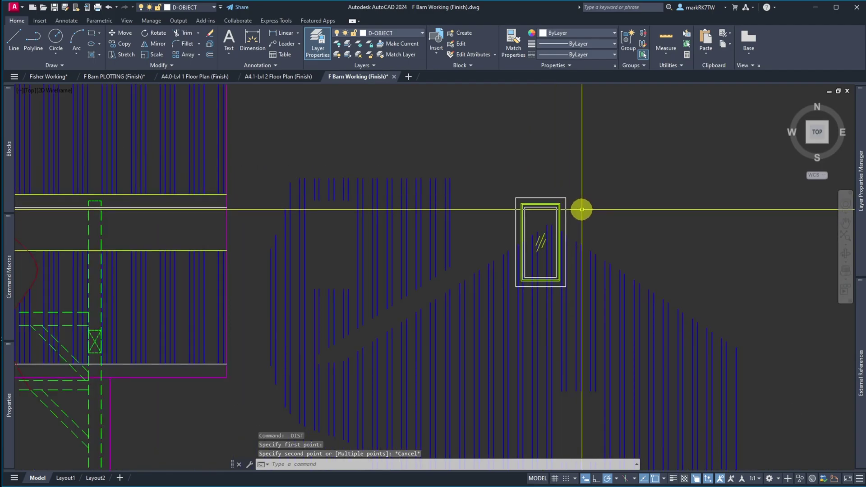
text(m)
key(Return)
click(506, 188)
click(596, 315)
key(Return)
click(566, 197)
scroll(572, 225, down, 6)
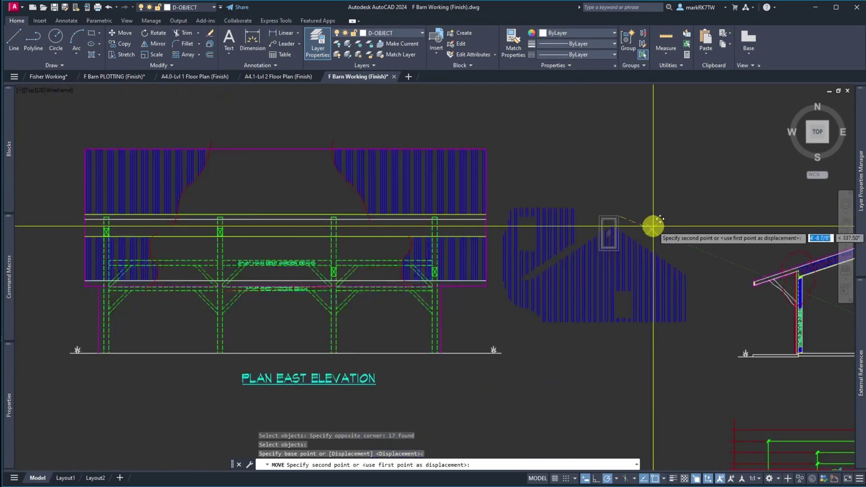
scroll(595, 231, up, 8)
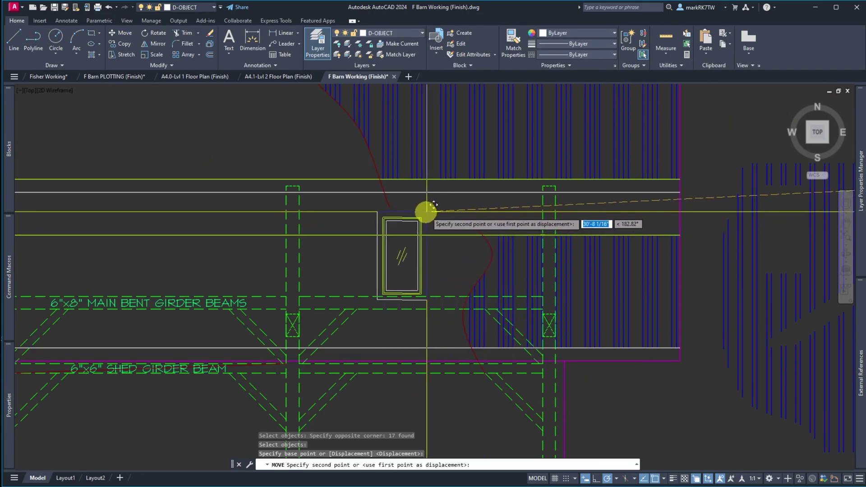
click(429, 184)
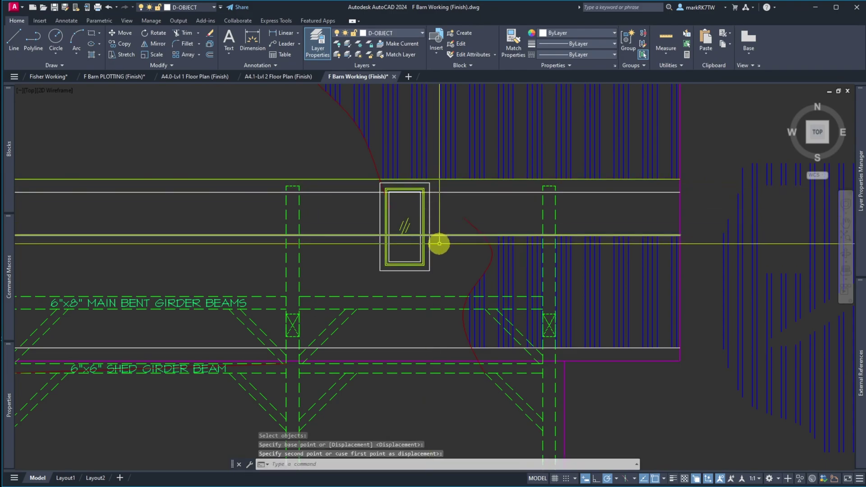
- Switch to the A4.1-Lvl 2 Floor Plan drawing and draw a line along the east wall between the two northernmost posts
scroll(446, 259, down, 4)
scroll(450, 280, down, 4)
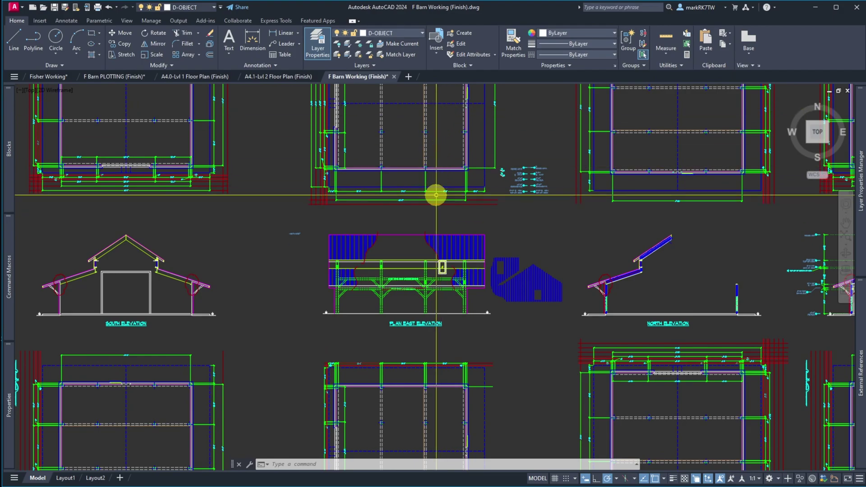
click(267, 80)
scroll(393, 361, down, 5)
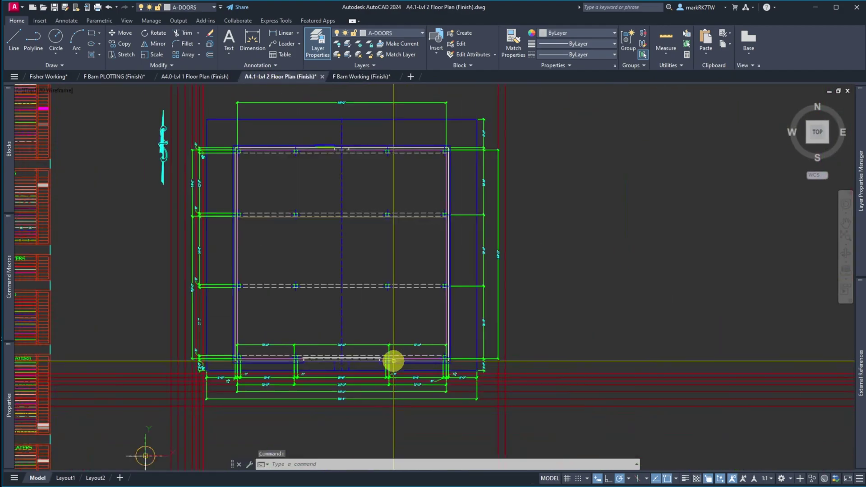
scroll(456, 172, up, 6)
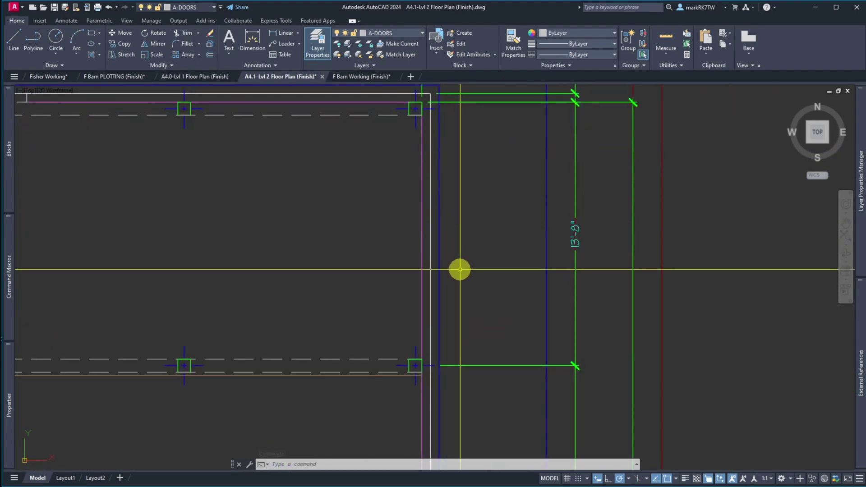
key(l)
key(Return)
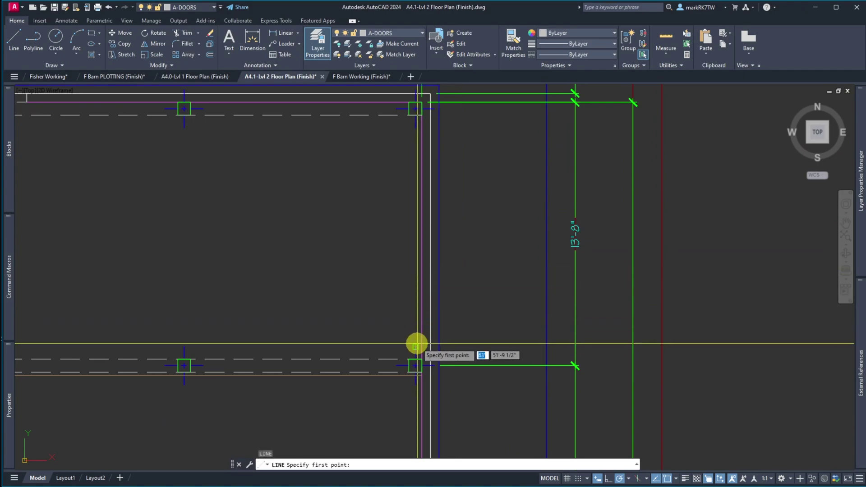
click(416, 345)
click(416, 118)
key(Return)
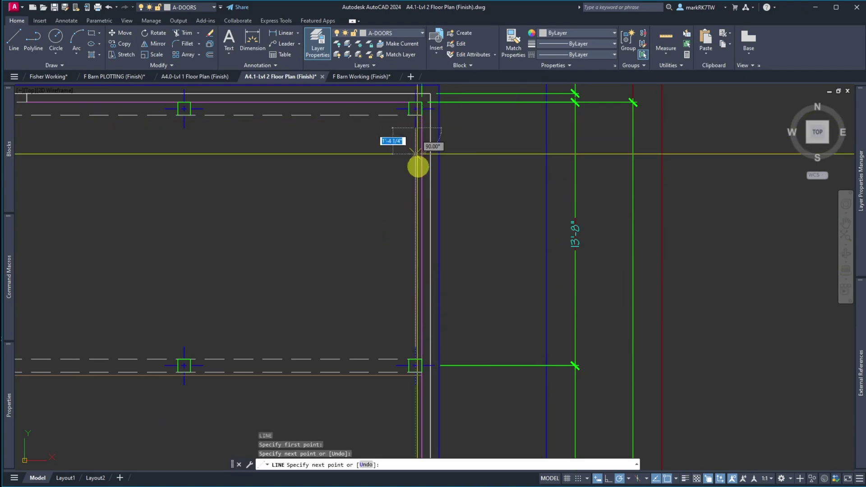
- Draw a 24" horizontal line from the midpoint of the line between the posts outward through the east wall
key(Return)
click(415, 235)
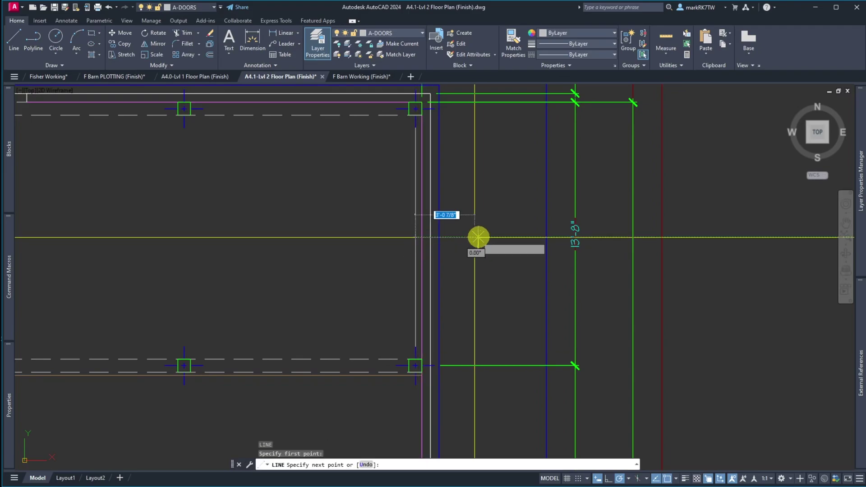
text(24)
key(Return)
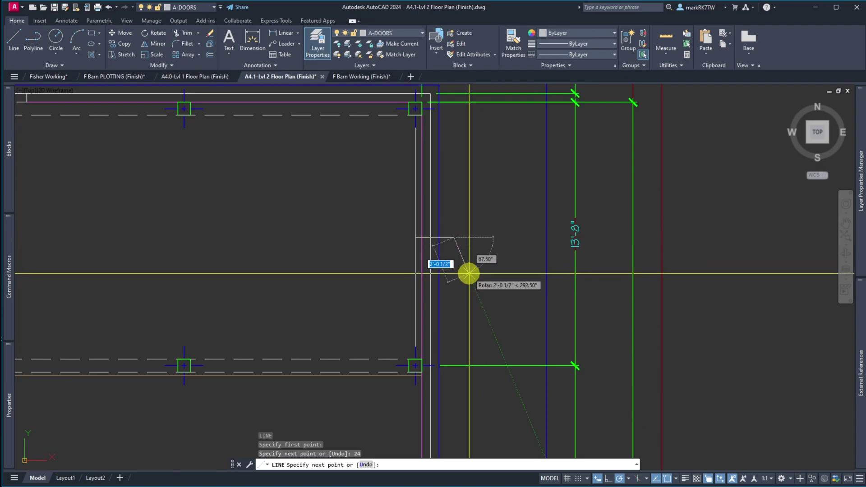
key(Return)
- Put the 24" bay centre line on the D-CENTER layer and adjust its linetype scale
click(469, 272)
click(449, 216)
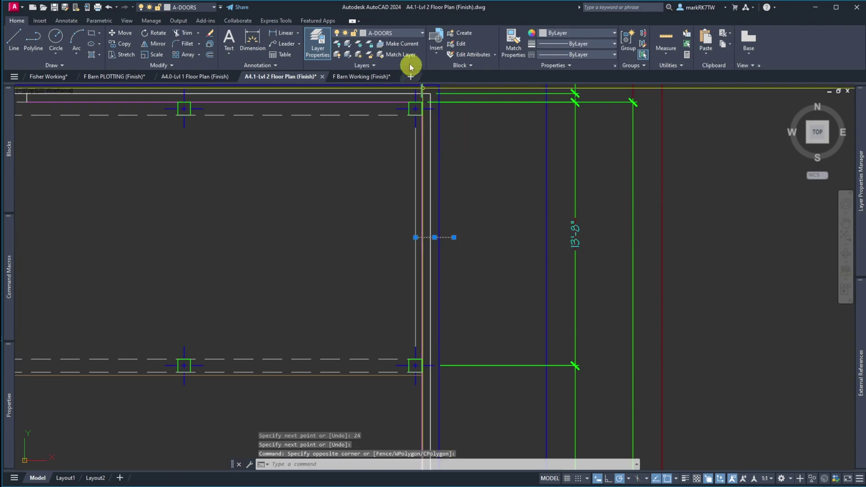
click(402, 33)
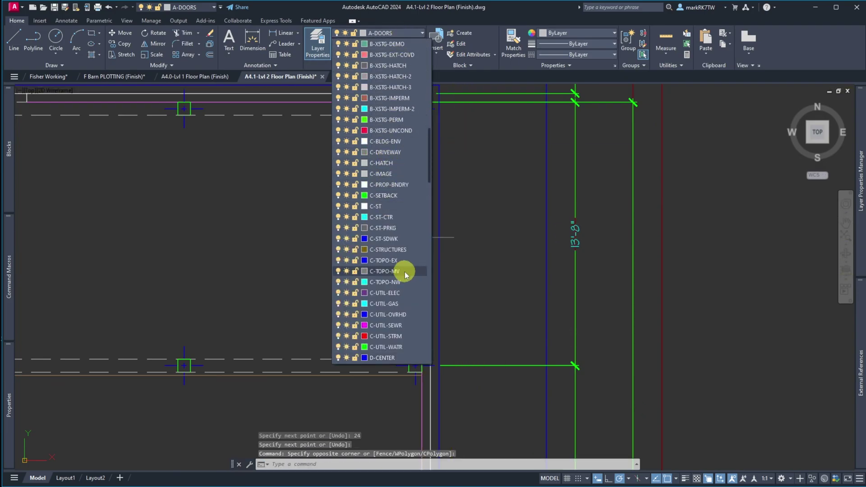
click(382, 358)
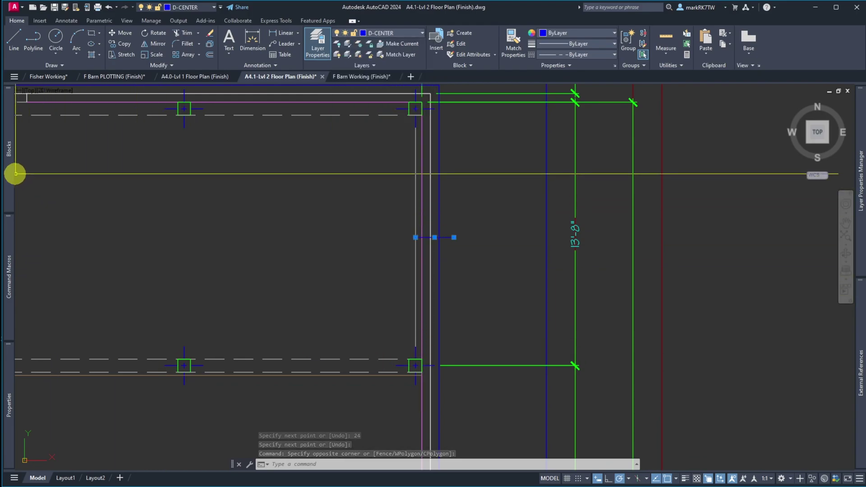
mouse_move(7, 392)
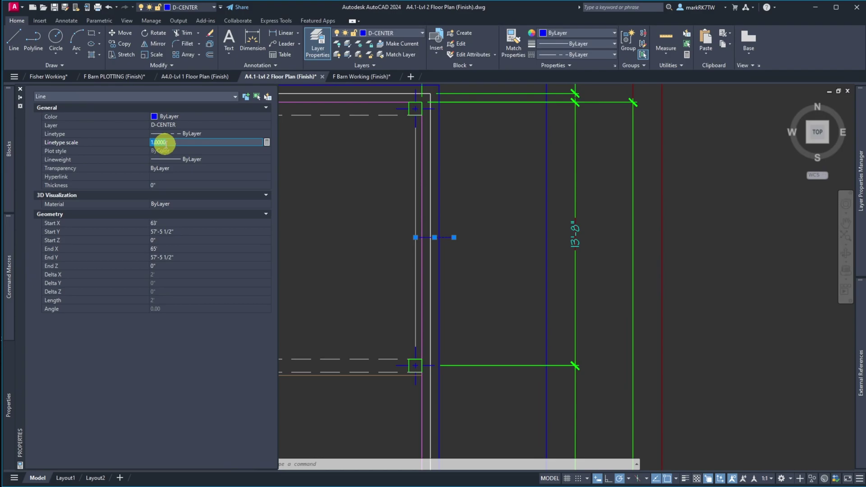
key(Escape)
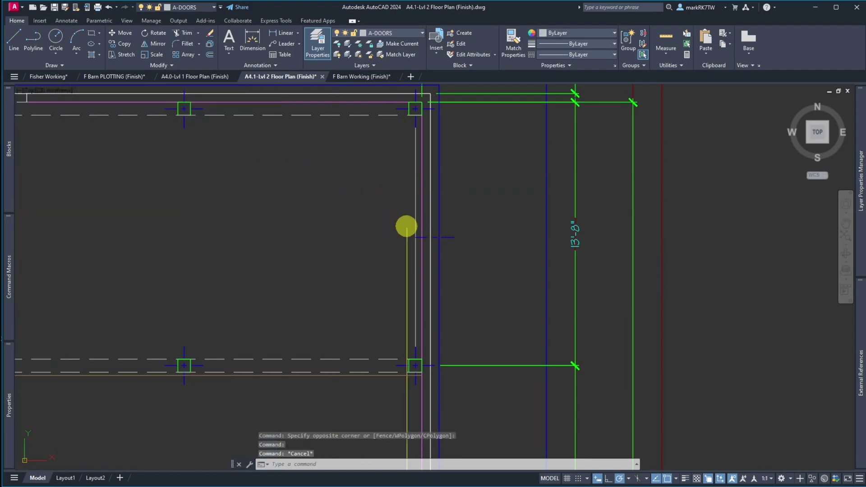
scroll(400, 218, up, 3)
scroll(396, 244, down, 3)
scroll(386, 263, up, 2)
scroll(386, 280, down, 2)
scroll(329, 275, up, 3)
scroll(330, 275, down, 4)
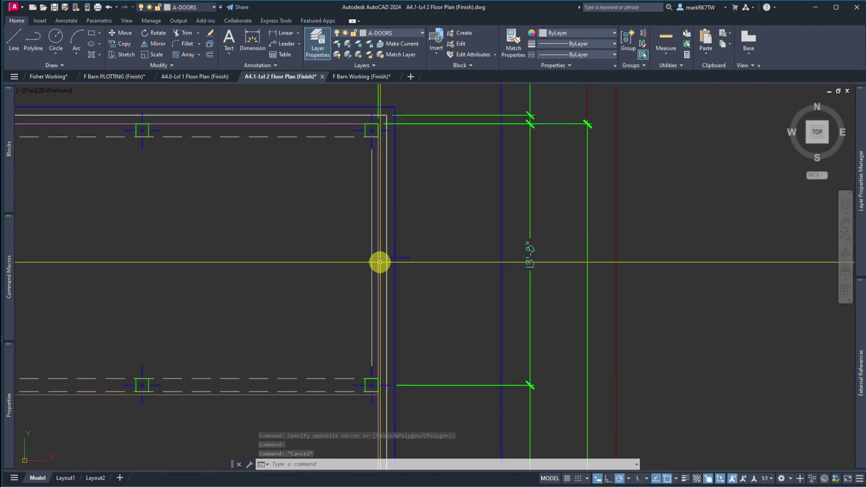
scroll(394, 131, up, 2)
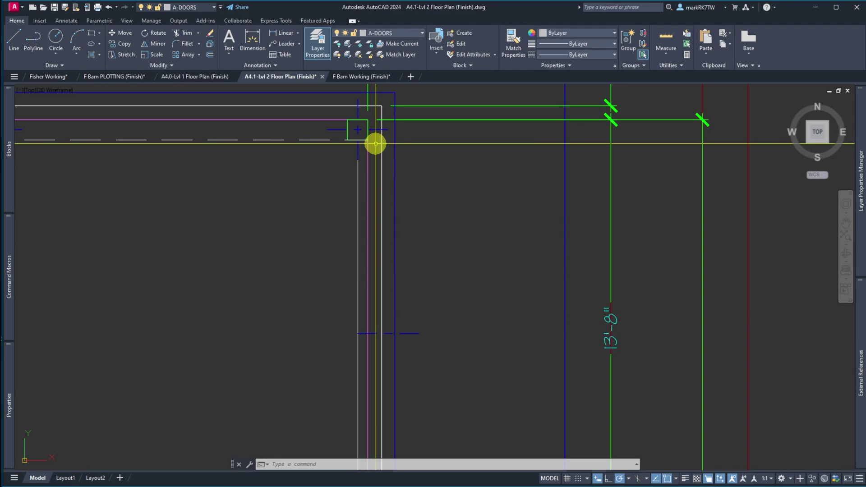
- Offset the outermost line of the east wall 1" inward, beside the bay centre line
scroll(388, 337, up, 5)
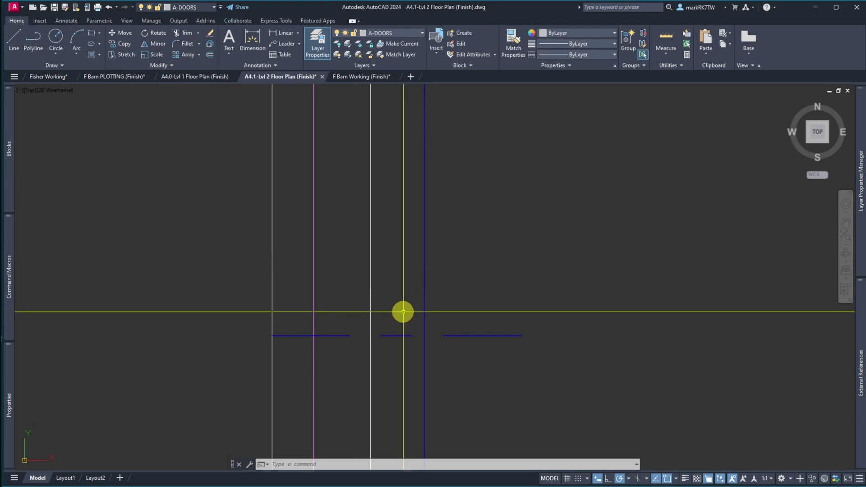
text(o)
key(Return)
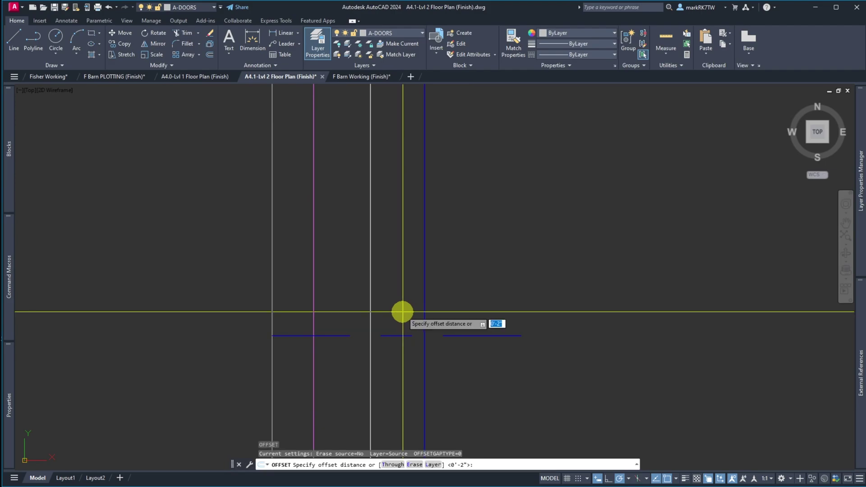
text(1)
key(Return)
click(424, 296)
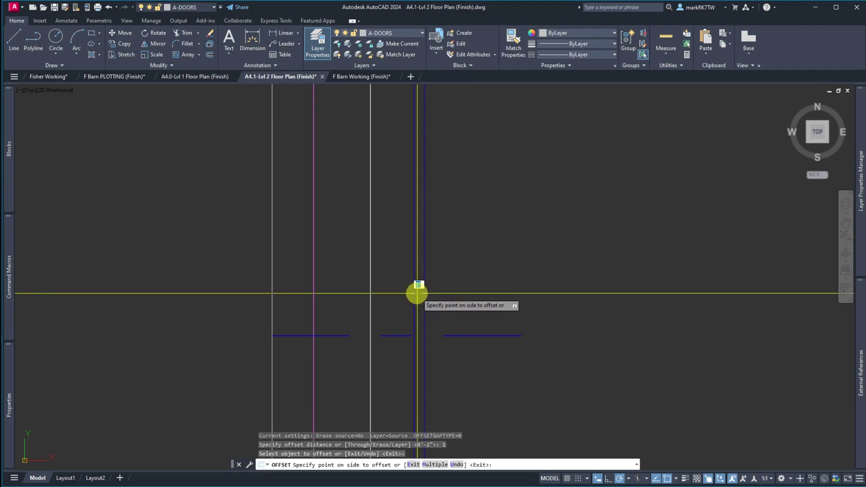
click(415, 294)
key(Return)
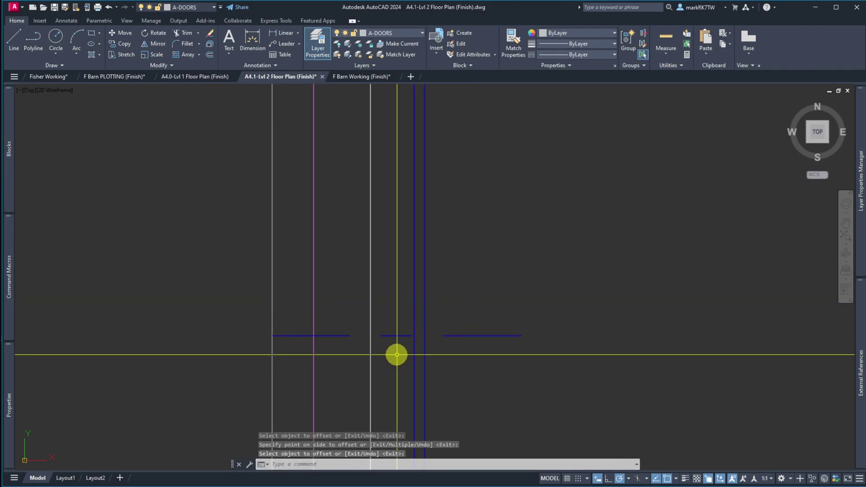
- Draw a short horizontal line along the bay centre line from the 1" offset line to the exterior wall line
text(l)
key(Return)
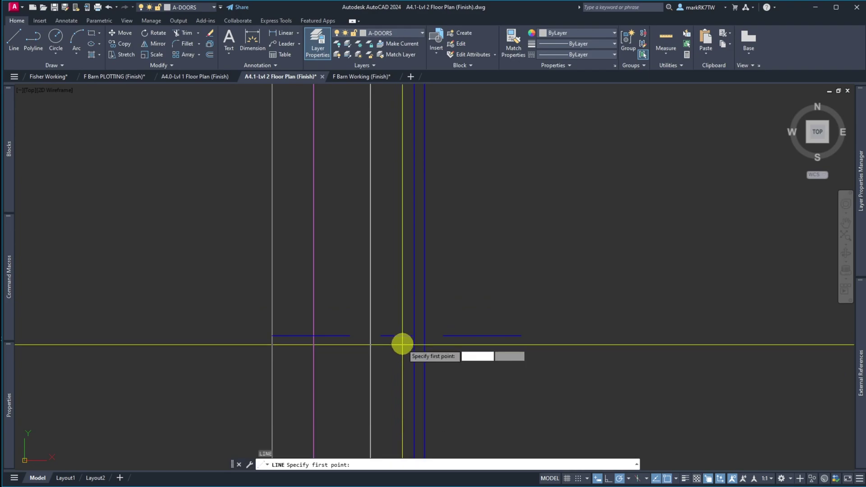
click(412, 336)
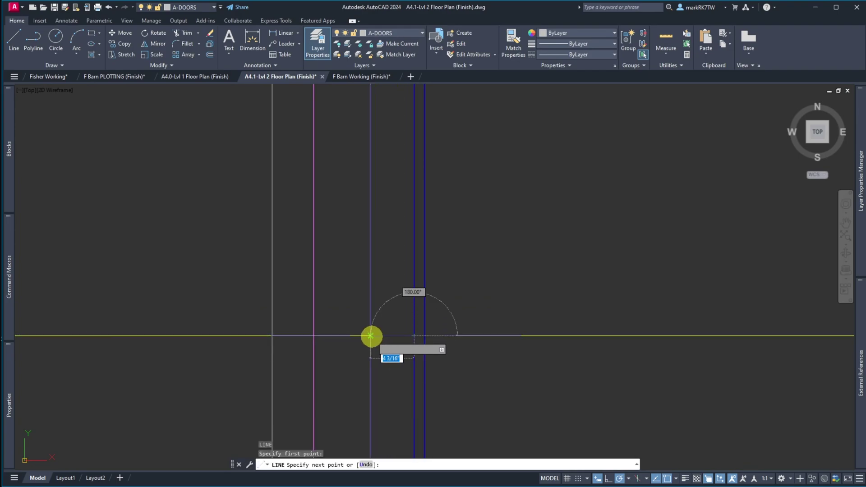
click(370, 336)
key(Return)
- Put the short line between the wall lines on the G-JUNK layer and make G-JUNK the current layer
click(358, 319)
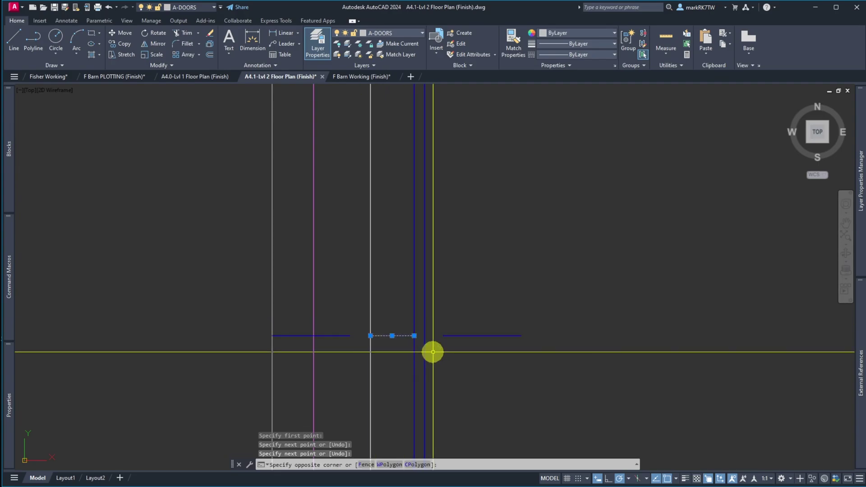
click(434, 352)
click(386, 34)
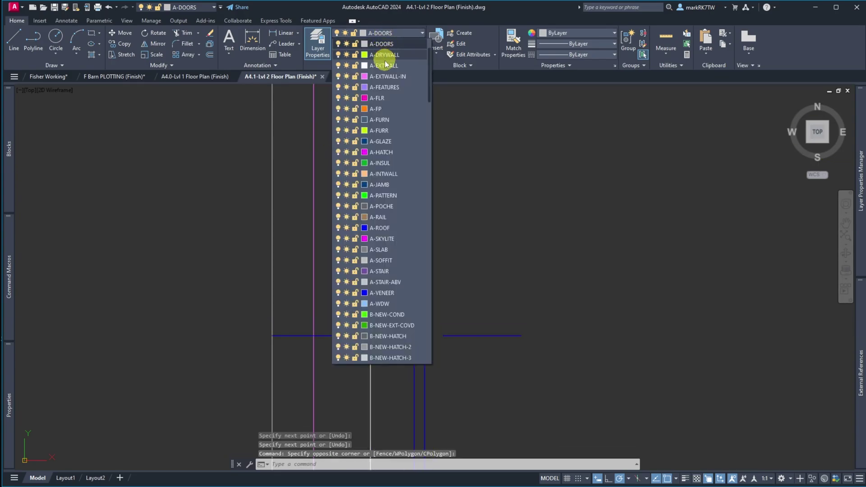
scroll(387, 200, down, 10)
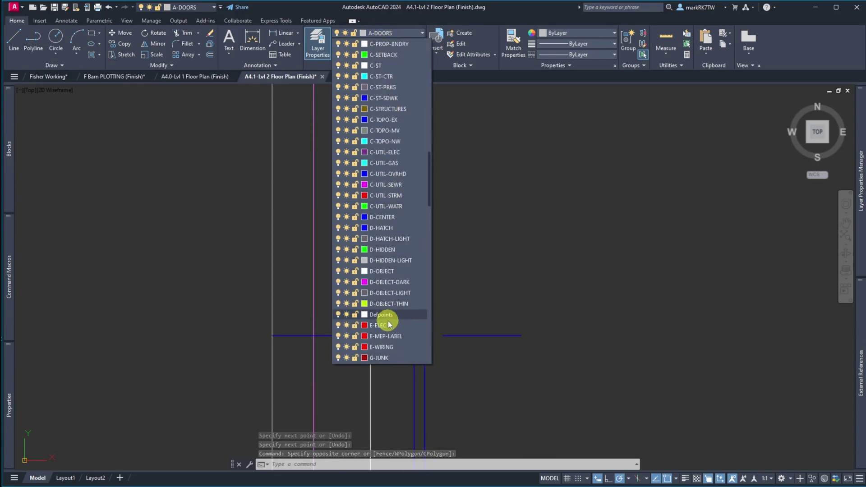
click(387, 358)
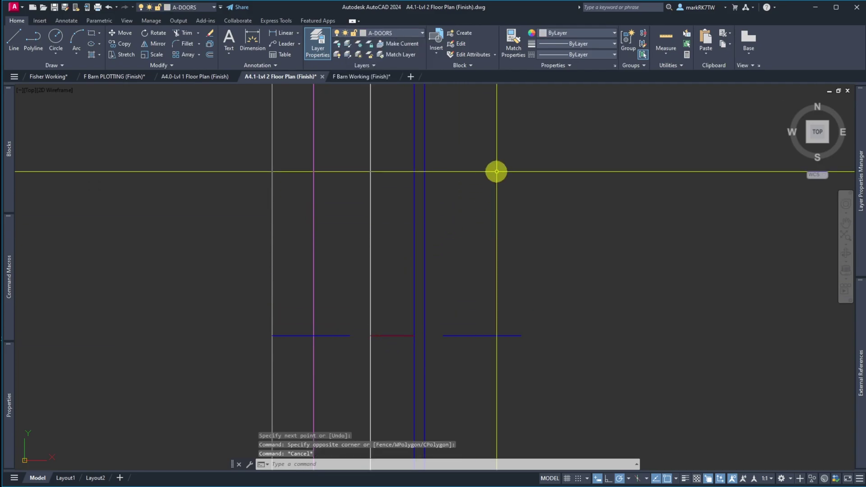
key(Escape)
click(416, 34)
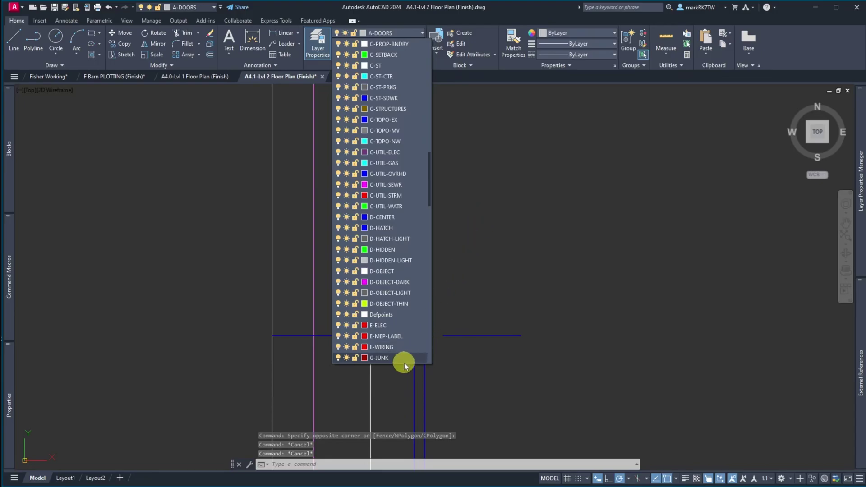
click(403, 360)
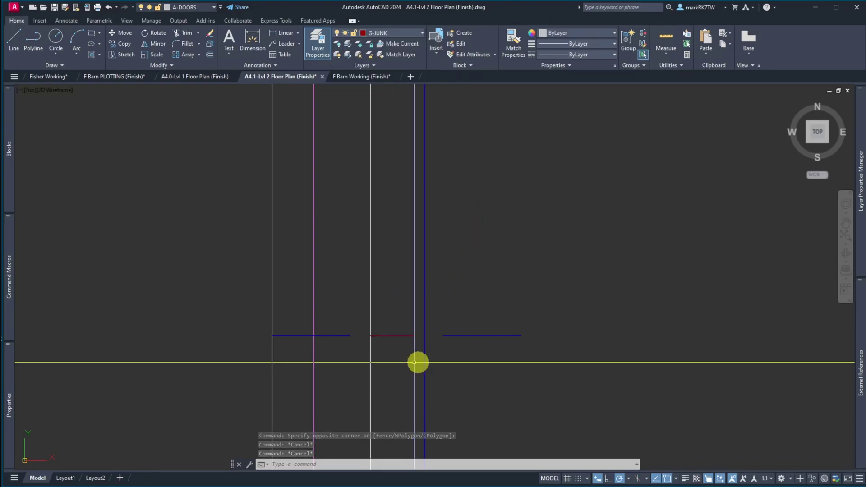
- Move the bay centre line by its midpoint onto the midpoint of the short line across the wall
text(m)
key(space)
click(477, 371)
click(465, 313)
key(space)
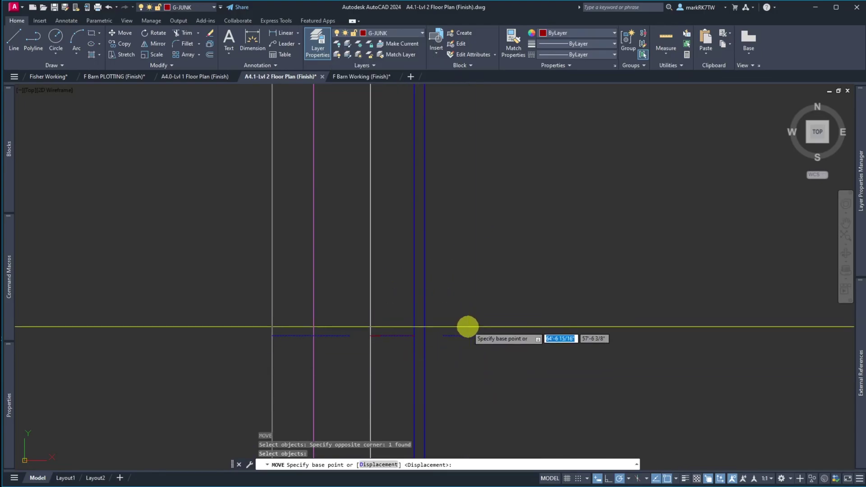
click(395, 336)
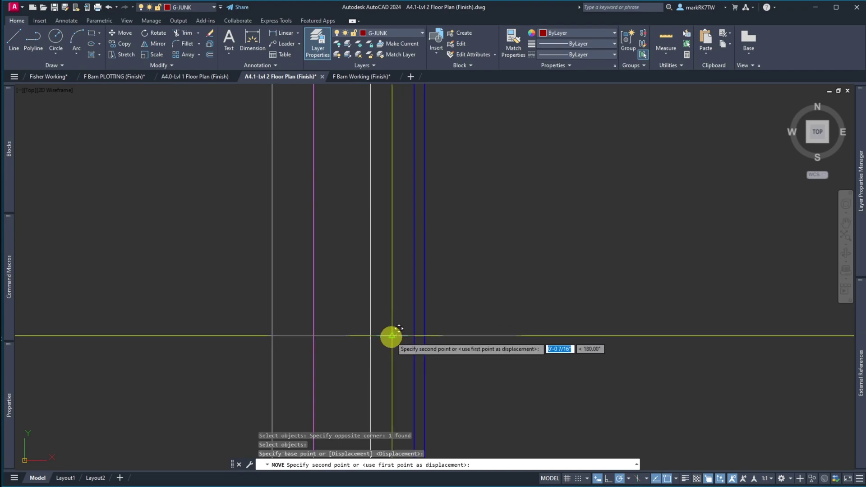
click(392, 336)
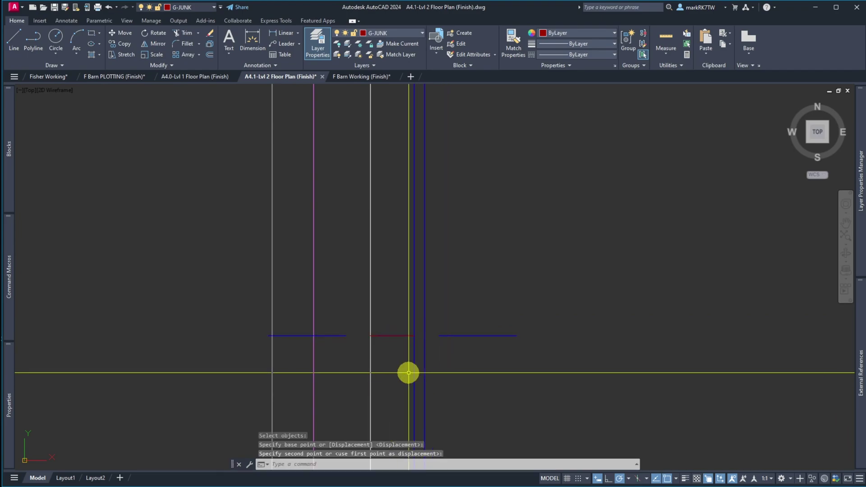
- Move the short line 48" south from the bay centre line to mark the window's jamb
key(Return)
click(357, 319)
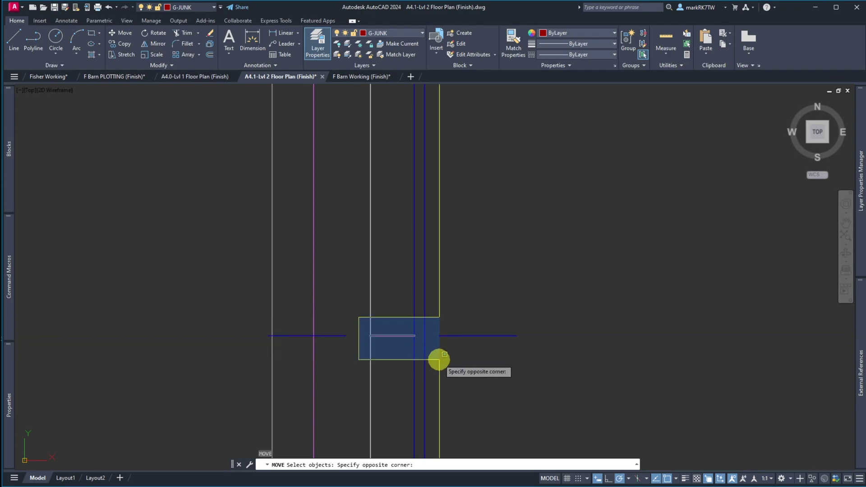
click(439, 358)
key(Return)
scroll(460, 233, down, 5)
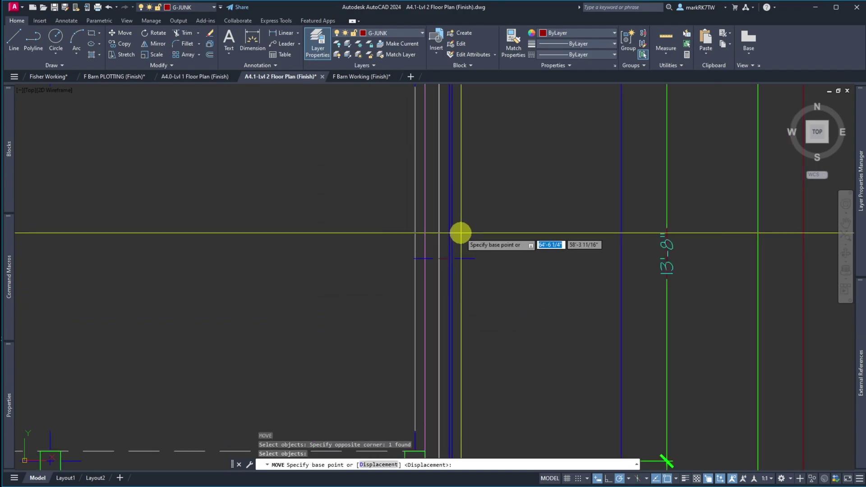
click(521, 226)
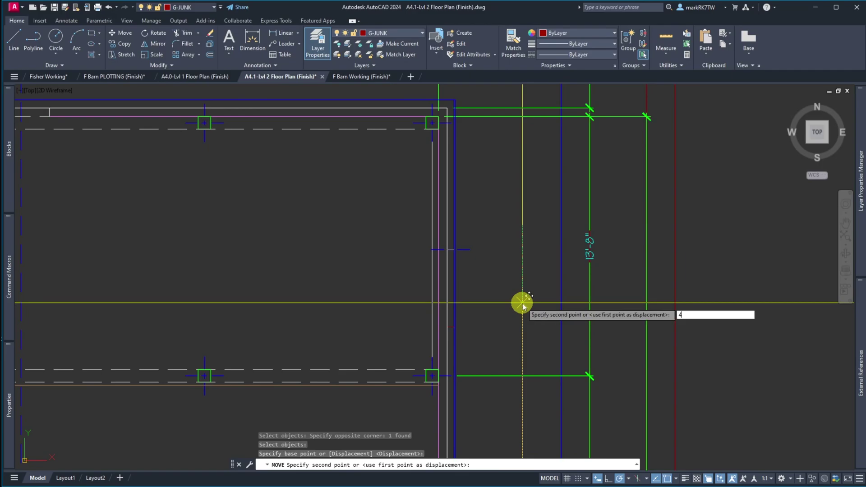
key(Return)
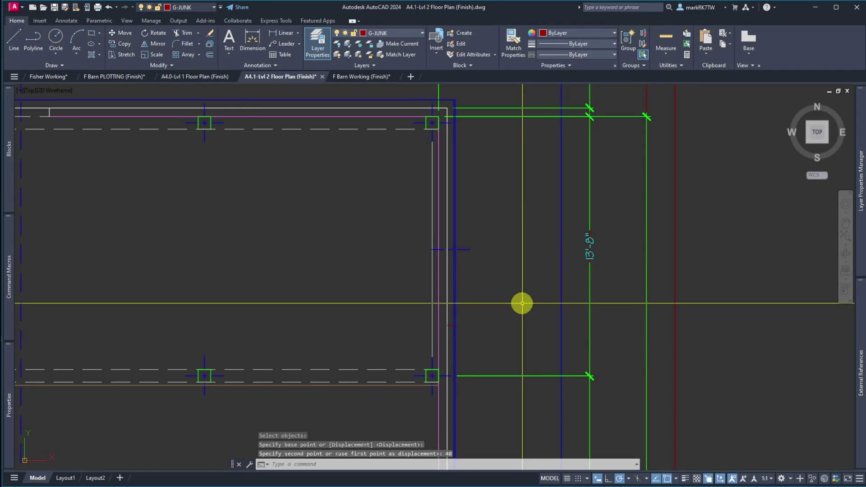
key(Escape)
key(Escape)
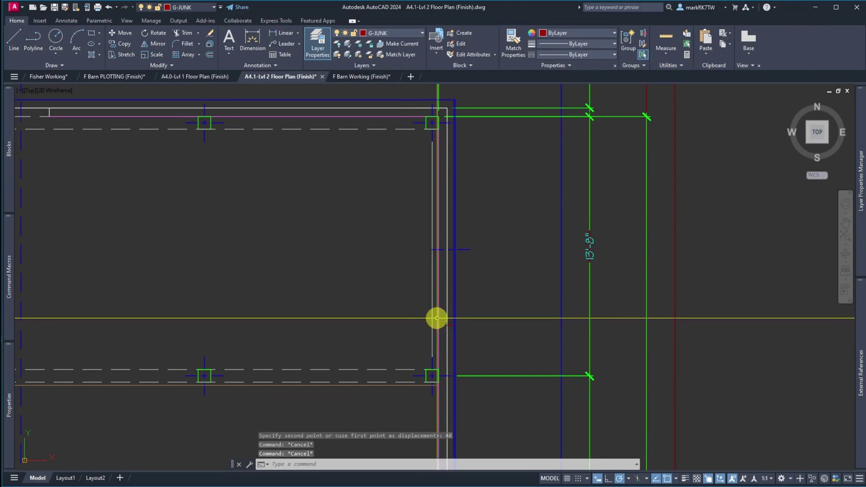
- Match the short jamb line's properties to those of the 1" offset wall line
scroll(466, 338, up, 8)
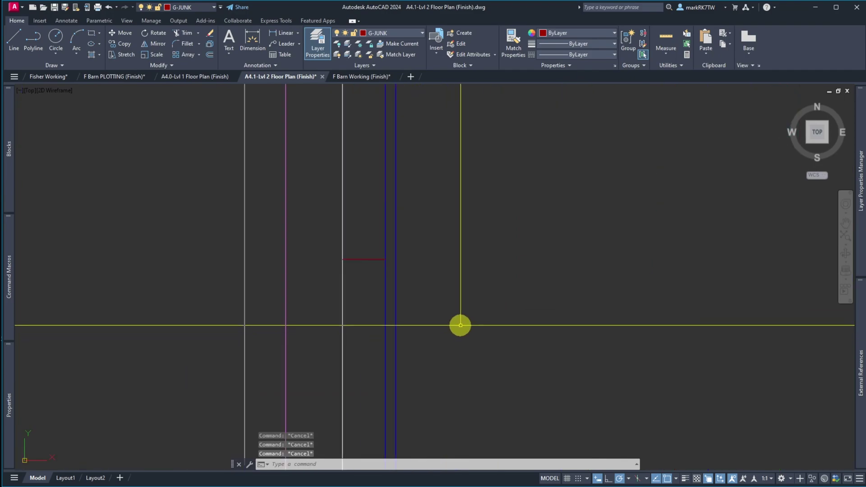
text(ma)
key(Return)
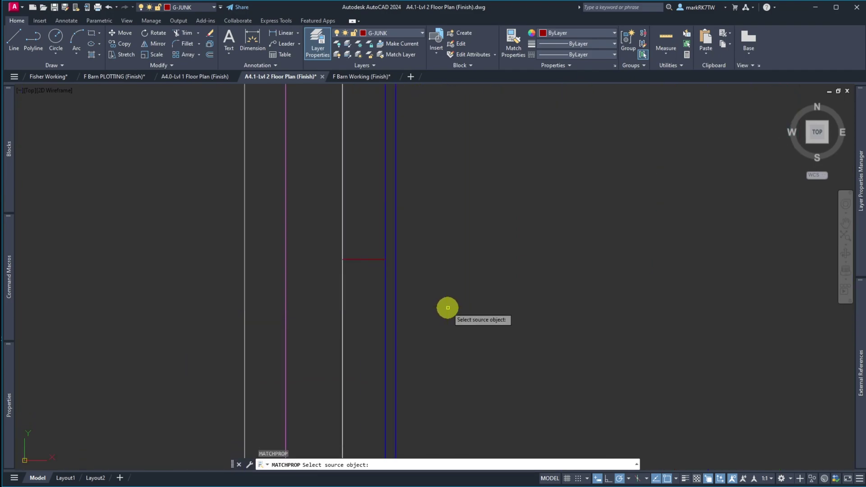
click(384, 275)
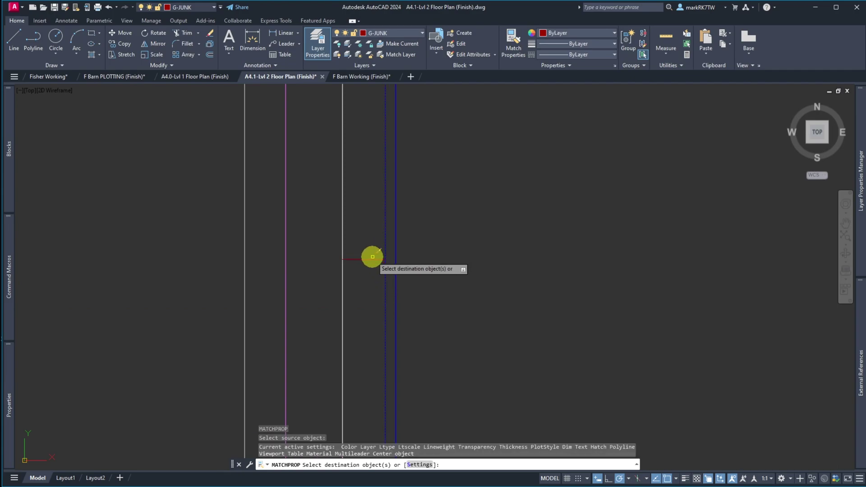
key(Return)
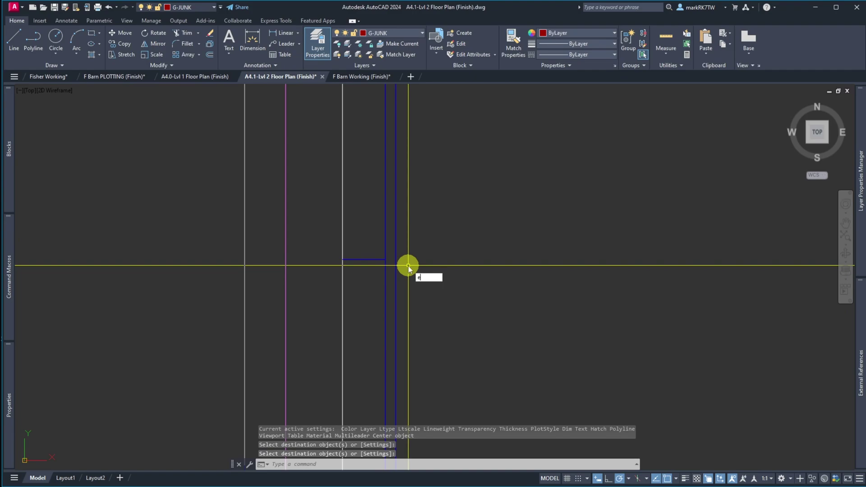
- Extend the jamb line outward to the outermost line of the east wall
text(x)
key(Return)
click(408, 266)
click(390, 241)
key(Return)
click(377, 247)
click(372, 276)
key(Return)
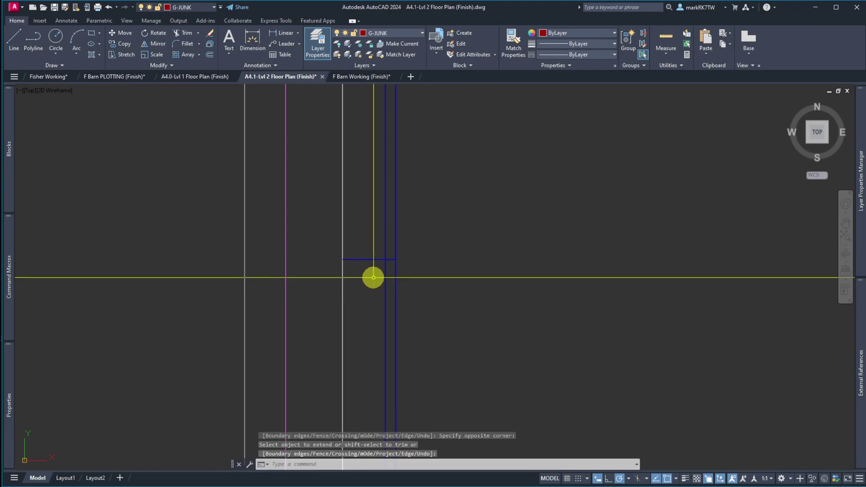
- Erase the 1" offset line inside the outermost east wall line
text(e)
key(Return)
click(384, 252)
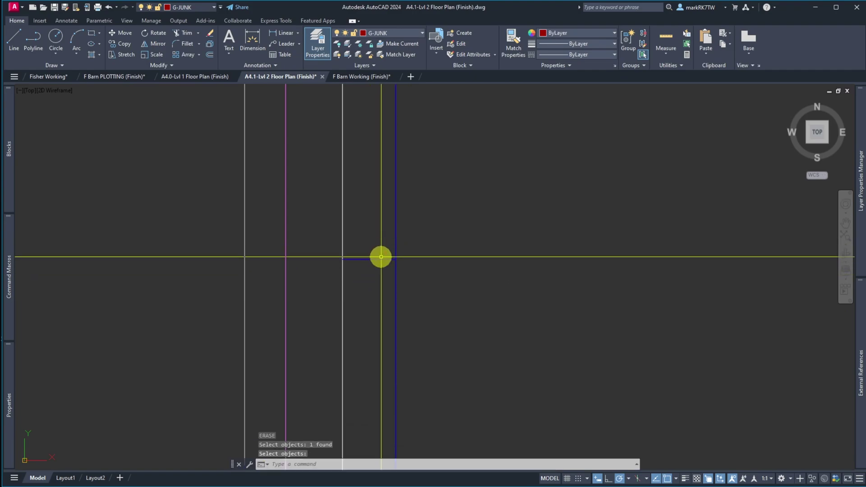
- Mirror the jamb line about the bay centre line to form the window's north jamb, keeping the original
scroll(368, 336, down, 6)
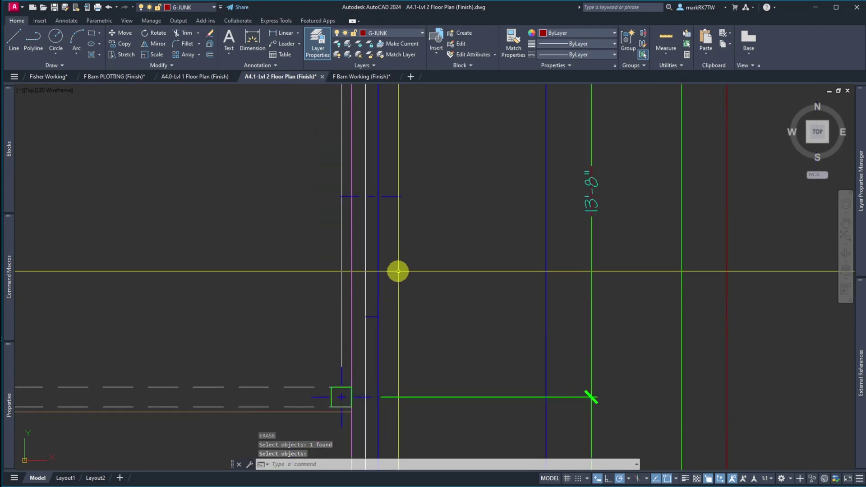
text(m)
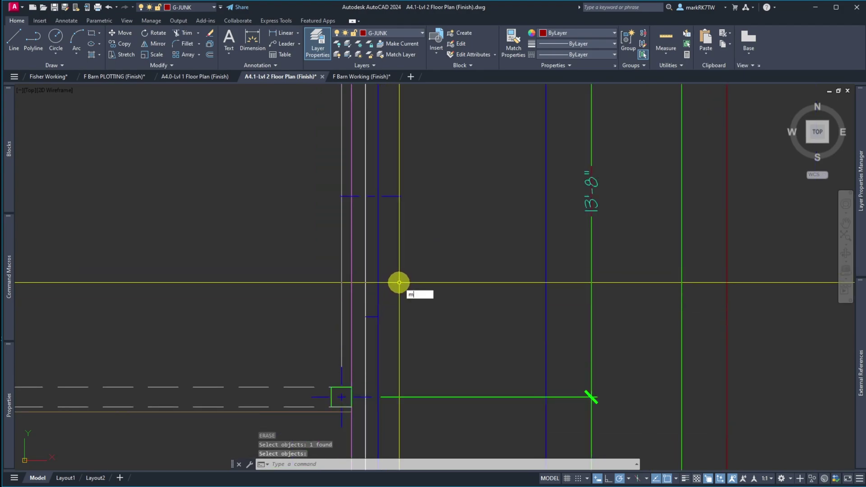
text(i)
key(Return)
click(359, 300)
click(402, 316)
key(Return)
scroll(414, 228, down, 5)
scroll(415, 219, up, 5)
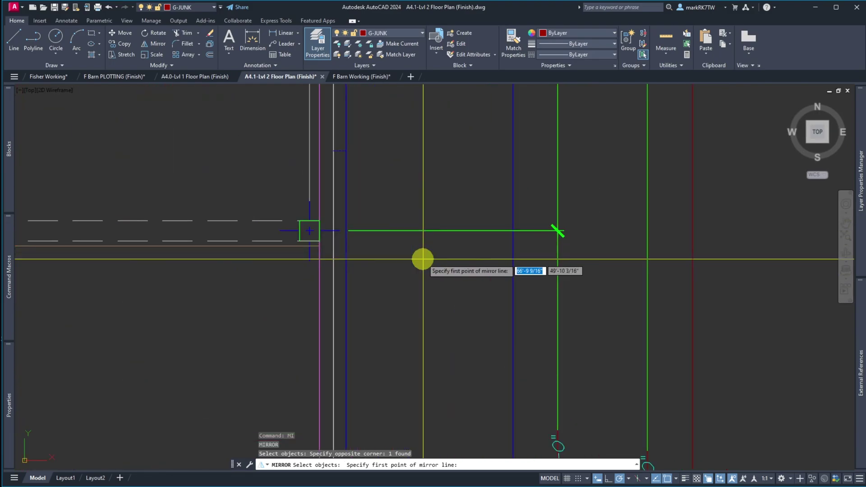
click(401, 169)
click(368, 161)
key(Return)
scroll(391, 119, up, 4)
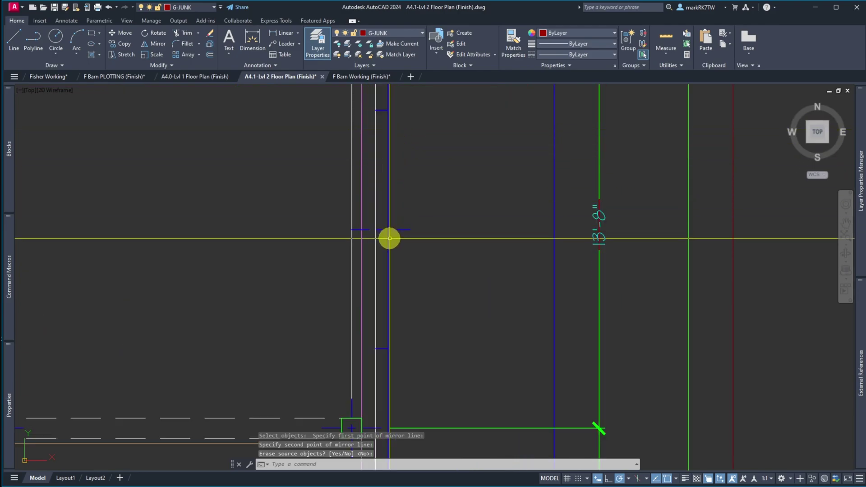
- Make A-WDW the current layer and draw a window line from the bay centre line north to the upper jamb
click(403, 33)
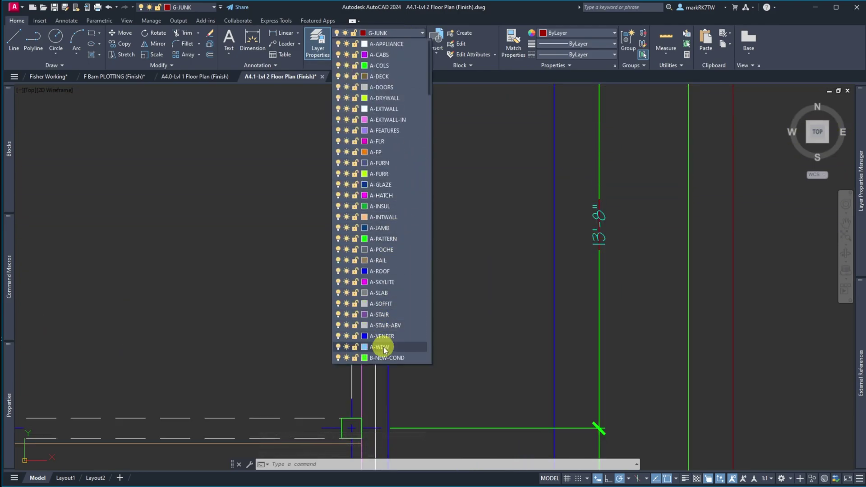
click(385, 347)
key(l)
key(Return)
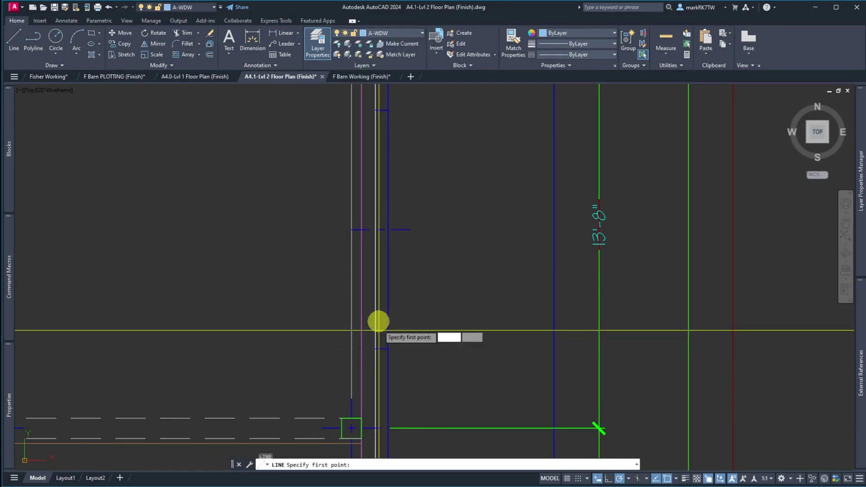
click(358, 229)
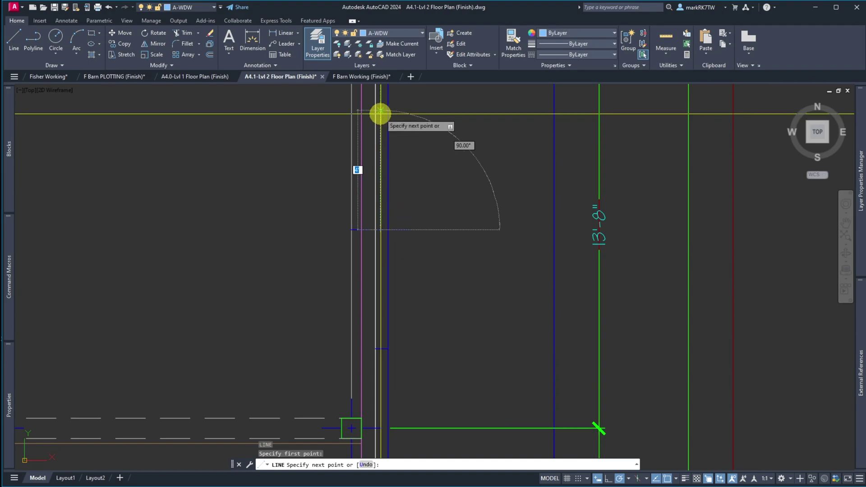
click(380, 111)
key(Escape)
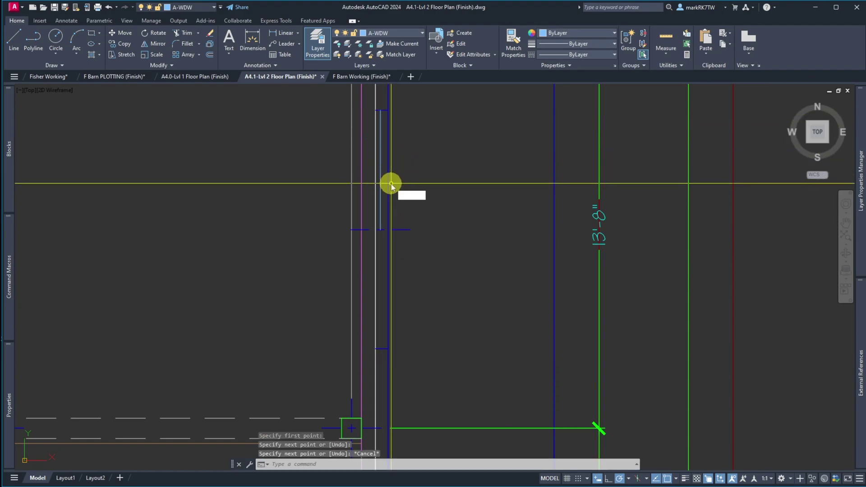
- Extend the window line south to the lower jamb so it spans the full opening
text(EX)
key(Return)
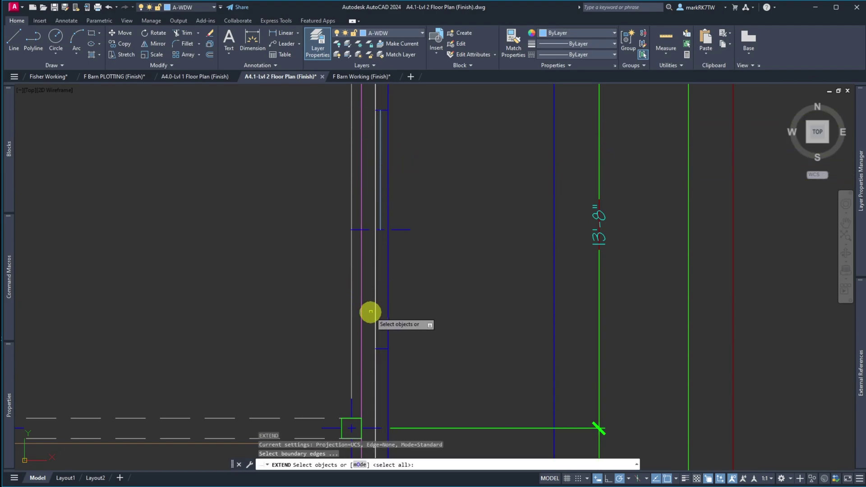
click(372, 335)
key(Return)
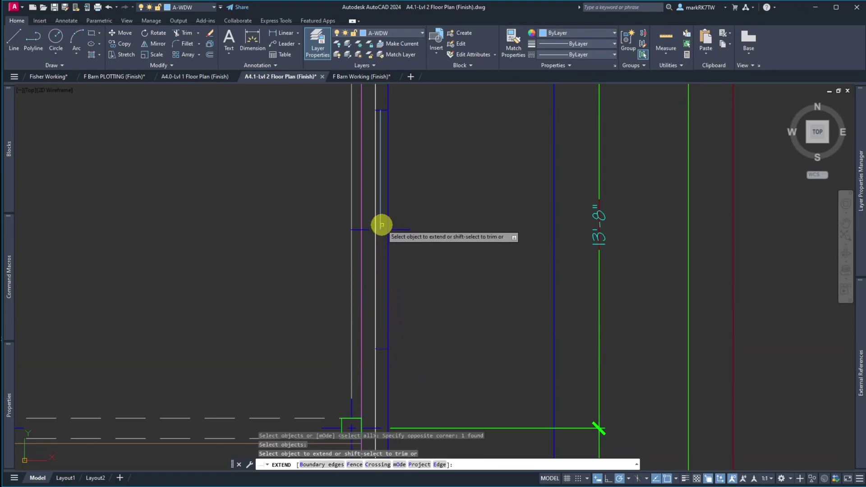
key(Return)
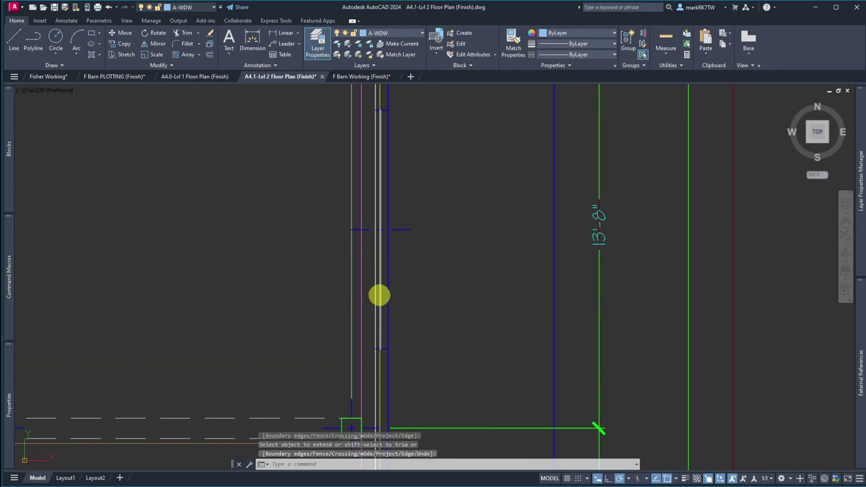
- Offset the window line 1.5" outward, toward the outermost east wall line
scroll(384, 103, up, 5)
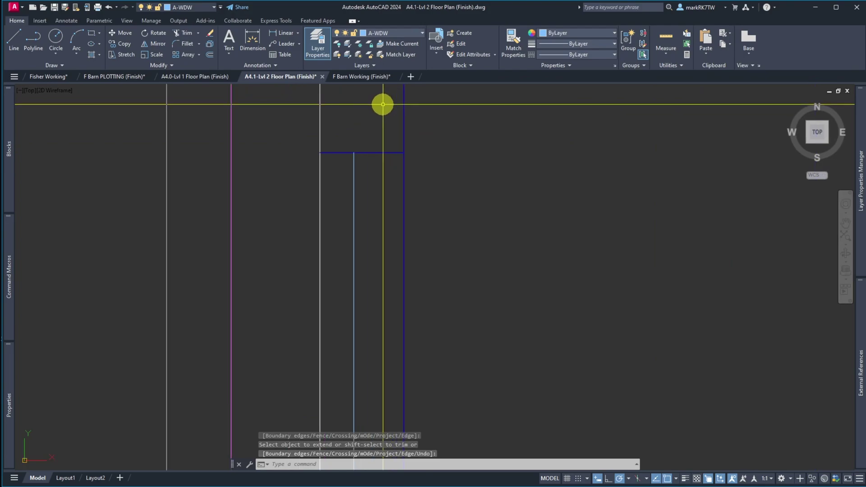
text(o)
key(space)
text(1.5)
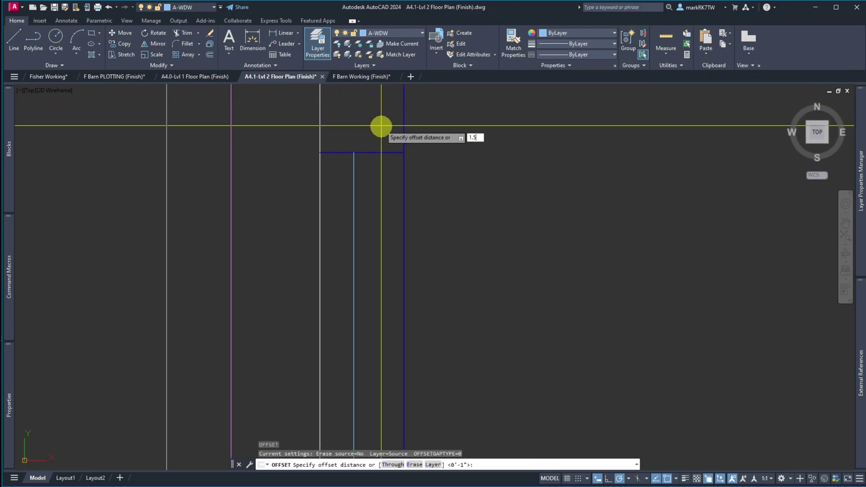
key(Return)
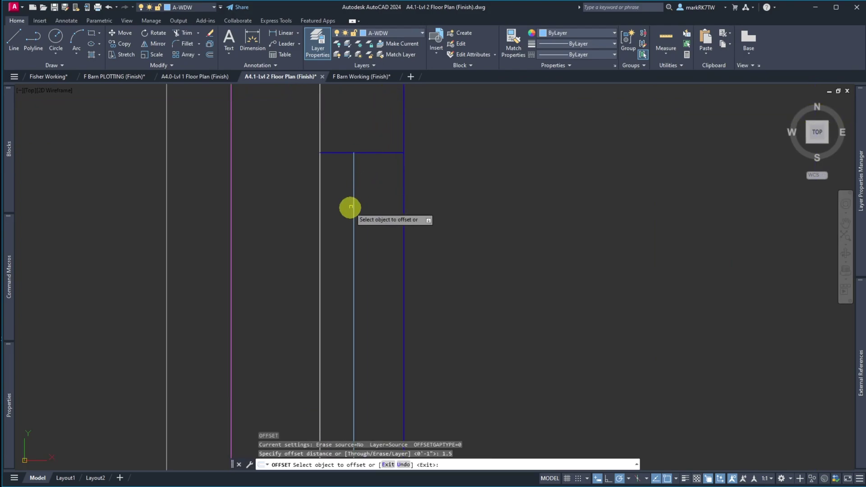
click(353, 216)
click(371, 218)
click(383, 220)
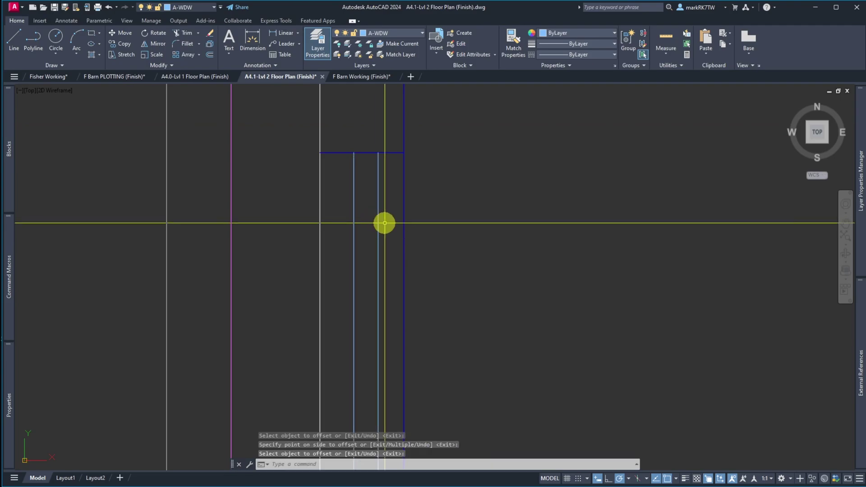
- Move the offset window line to the A-GLAZE layer
click(391, 31)
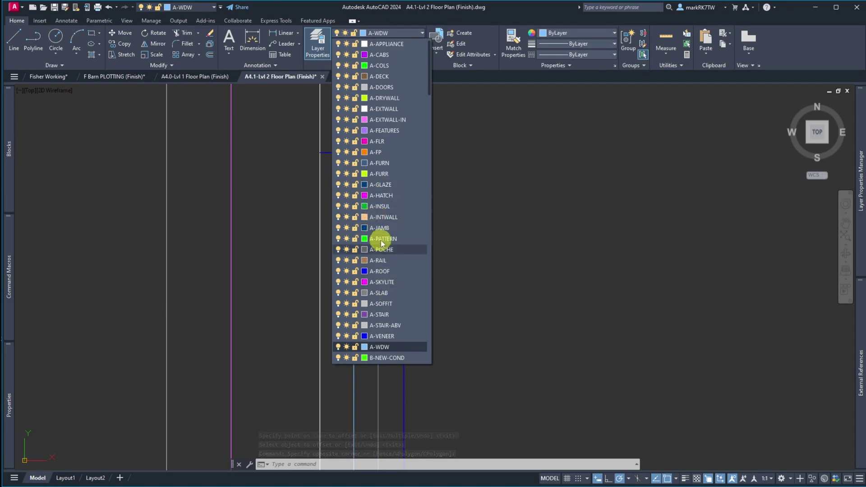
key(Escape)
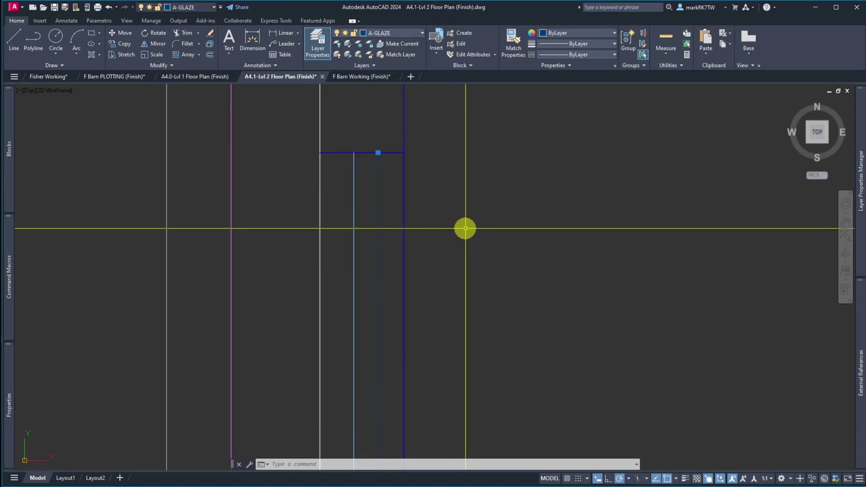
scroll(474, 164, down, 3)
scroll(475, 164, down, 2)
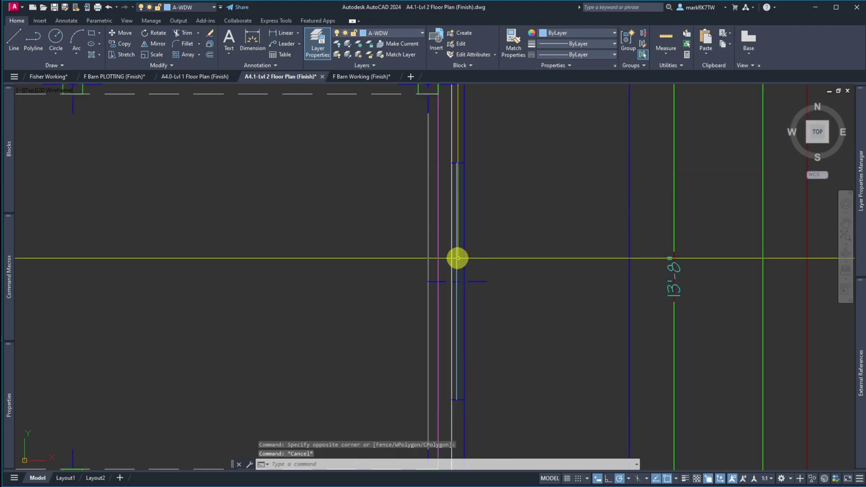
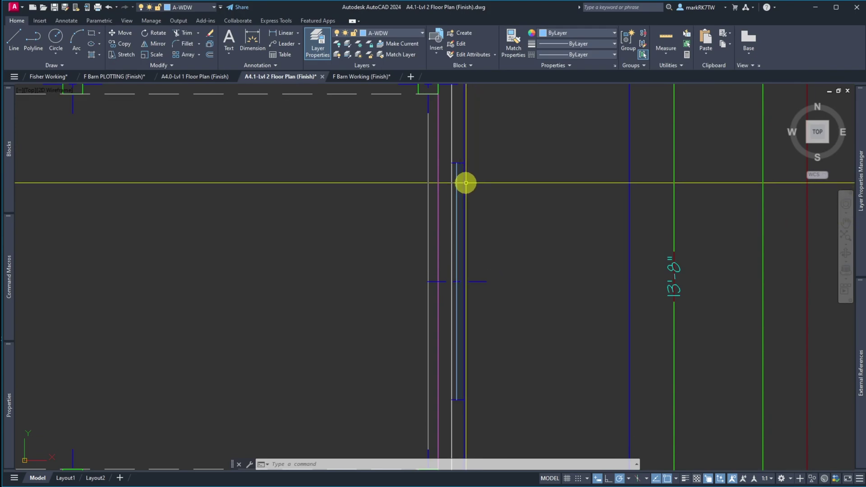
- Draw a line continuing the north jamb inward, from the white exterior wall line to the magenta inner wall line
scroll(460, 173, up, 2)
scroll(460, 173, up, 2)
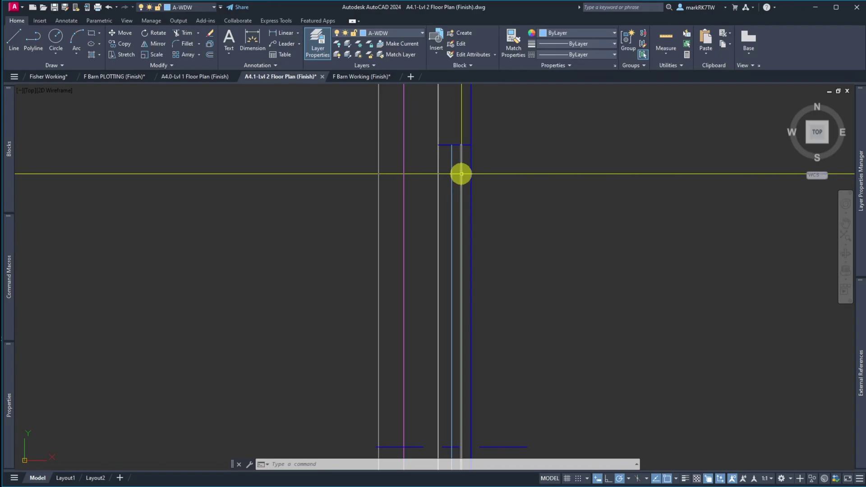
key(l)
key(Return)
click(438, 144)
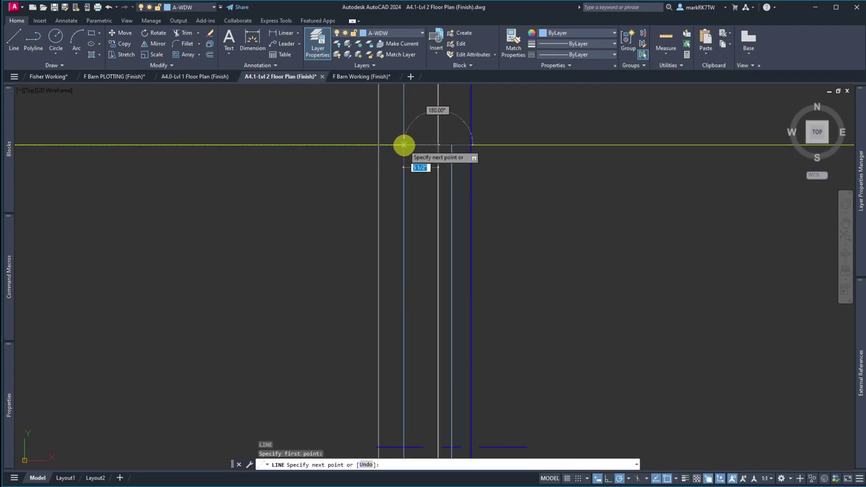
click(404, 144)
key(Return)
- Draw a line continuing the south jamb inward, from the white exterior wall line to the magenta inner wall line
scroll(417, 163, down, 4)
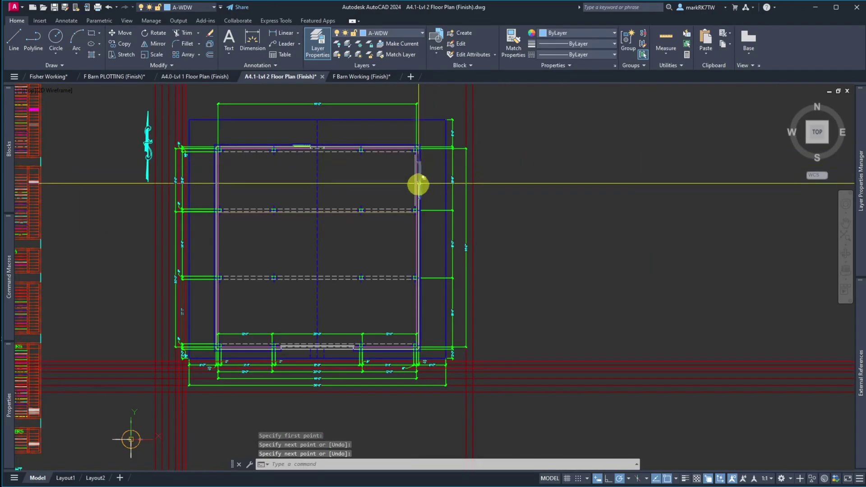
scroll(414, 202, up, 6)
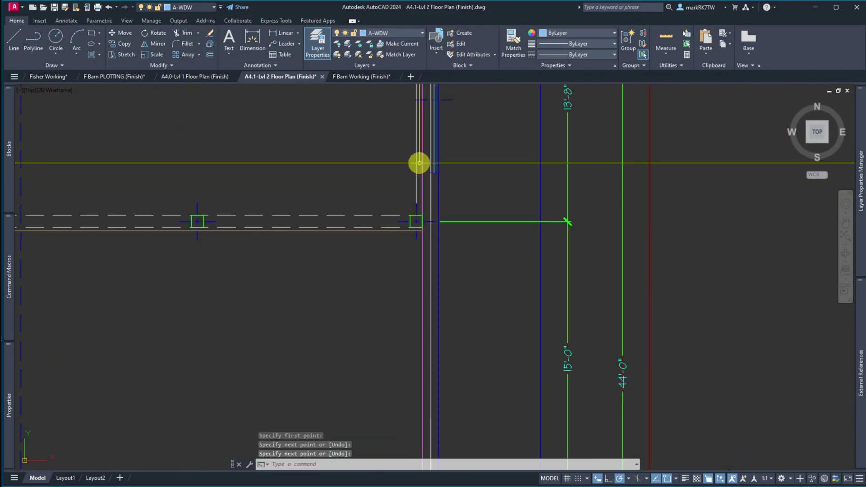
key(l)
key(Return)
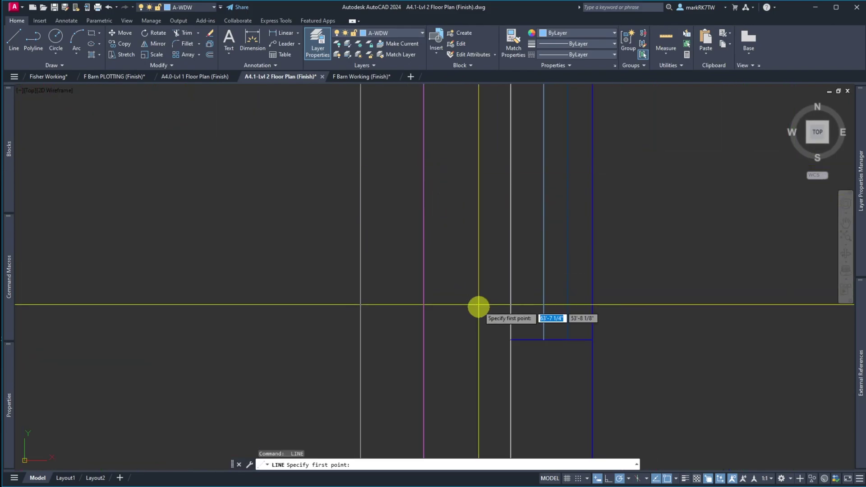
click(511, 340)
click(423, 340)
key(Return)
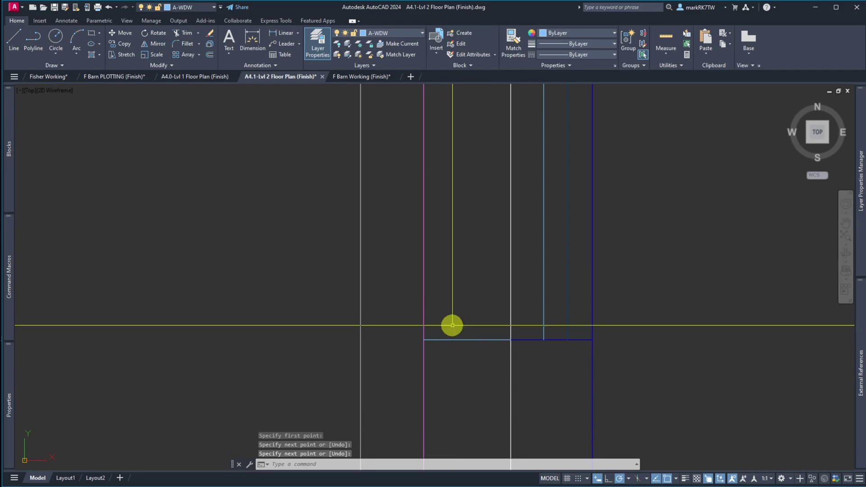
- Make G-JUNK the current layer
click(401, 34)
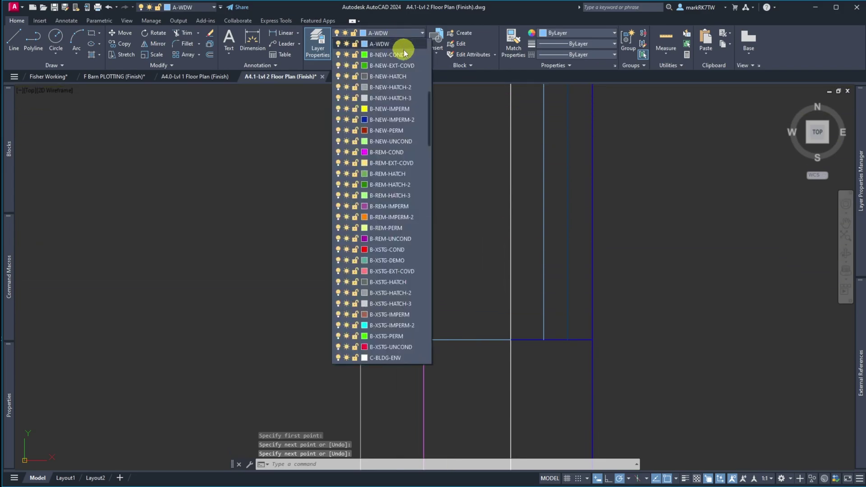
scroll(404, 97, down, 10)
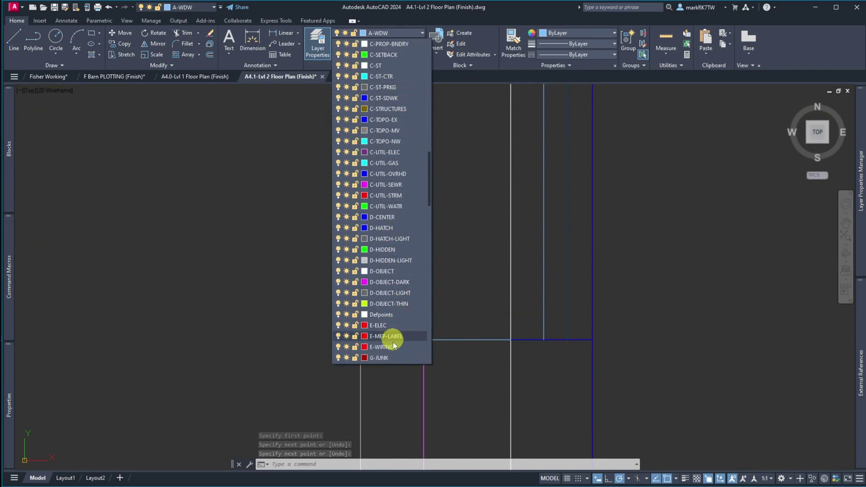
click(392, 359)
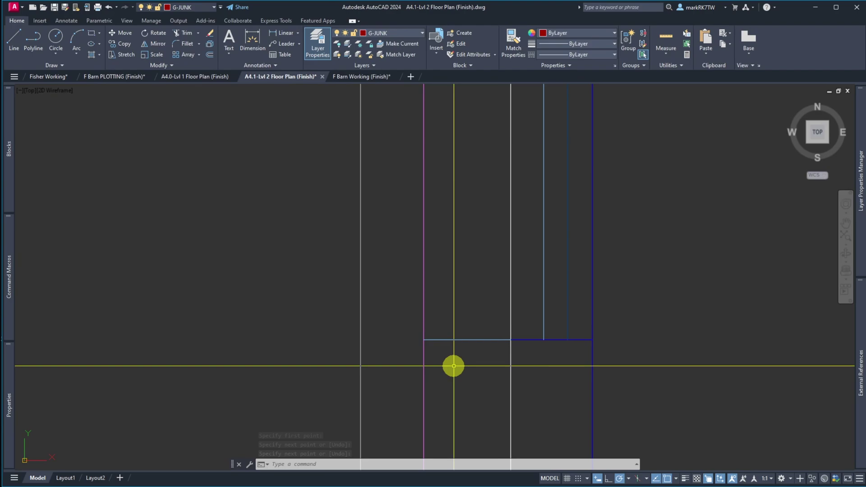
- Match the properties of both inner jamb lines to those of the white exterior wall line
key(Return)
click(509, 376)
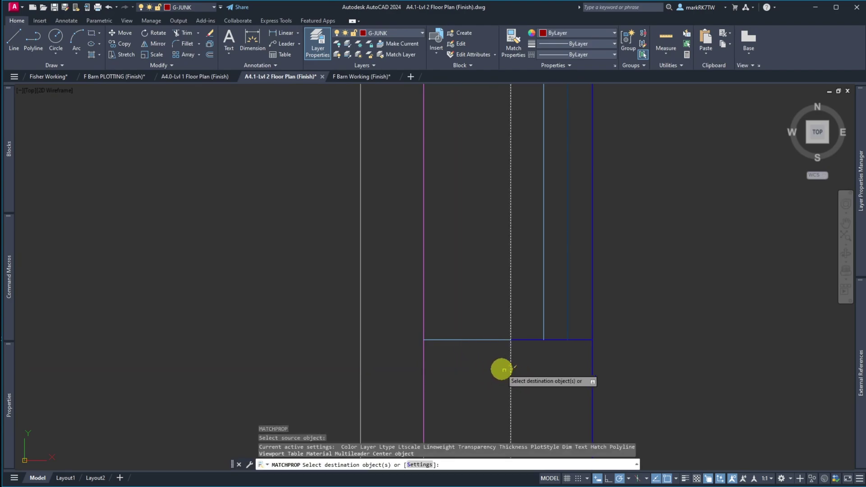
click(505, 371)
click(467, 311)
scroll(455, 426, down, 5)
scroll(461, 237, down, 5)
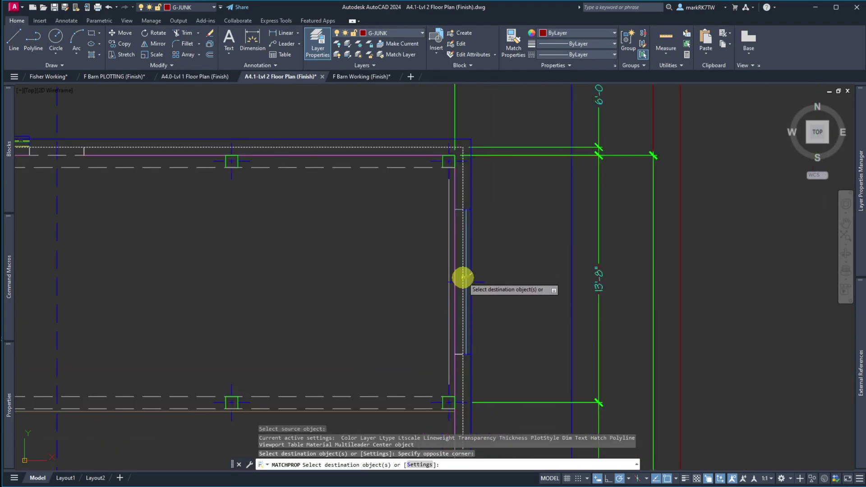
click(459, 213)
key(Return)
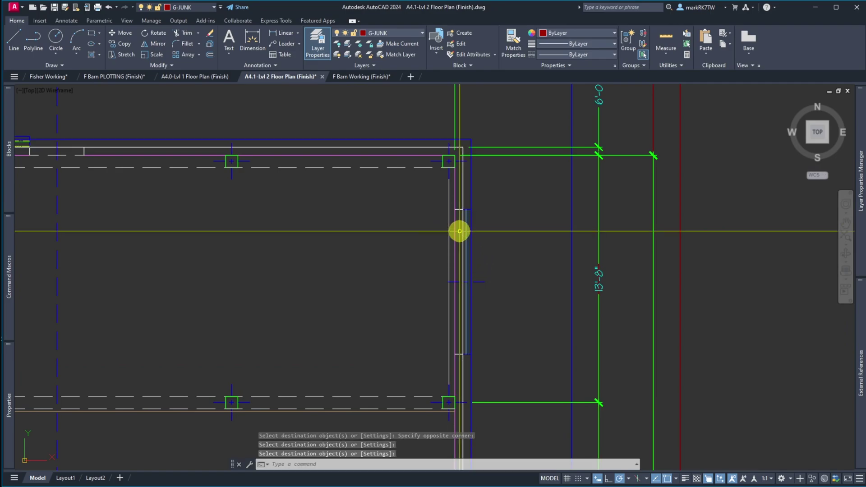
- Save the level 2 floor plan drawing
scroll(459, 231, down, 6)
scroll(429, 221, up, 2)
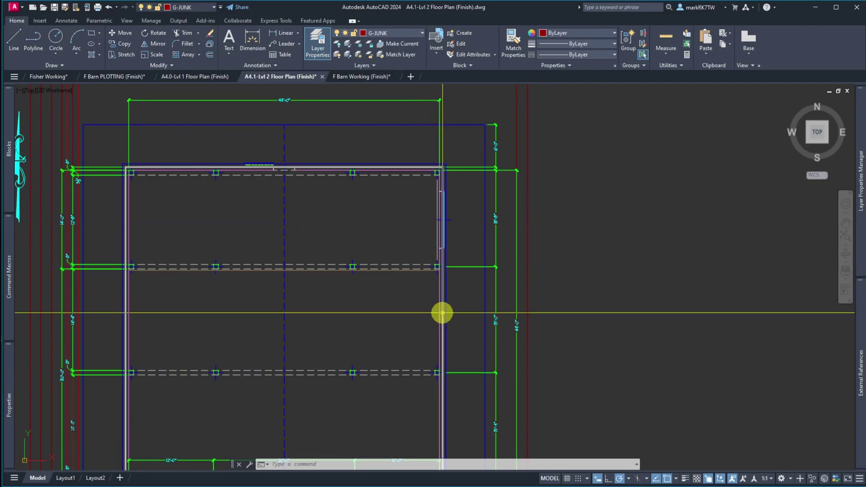
scroll(419, 364, down, 4)
scroll(418, 365, up, 4)
scroll(433, 301, down, 4)
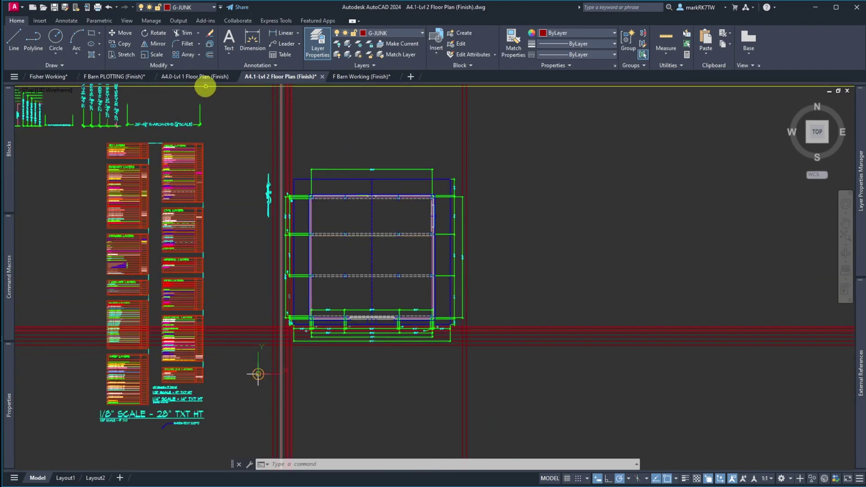
click(55, 8)
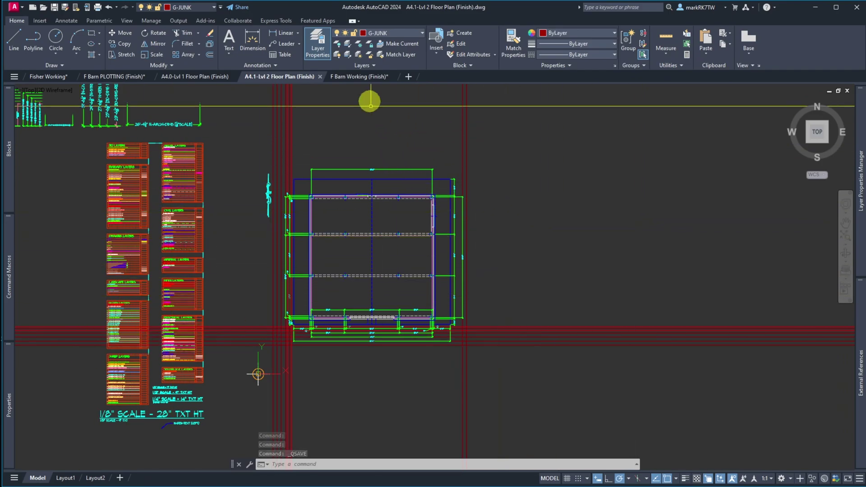
- Switch to the F Barn Working (Finish) drawing and reload the modified A4.1-Lvl 2 Floor Plan (Finish) xref
click(361, 77)
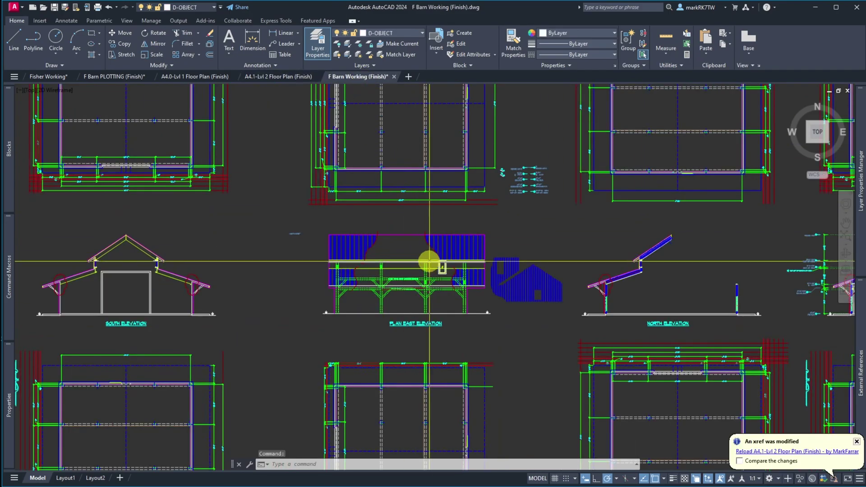
click(757, 452)
scroll(449, 164, up, 10)
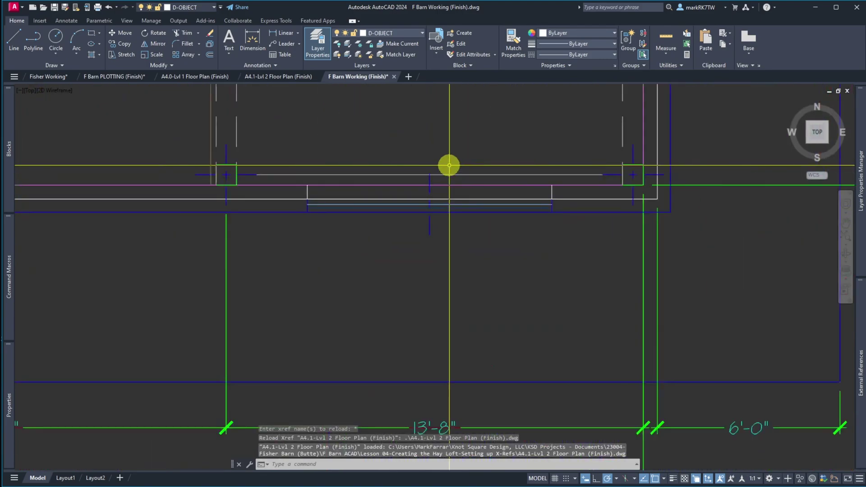
- Draw vertical construction lines through both clerestory window jambs in the floor plan
text(xl)
key(Return)
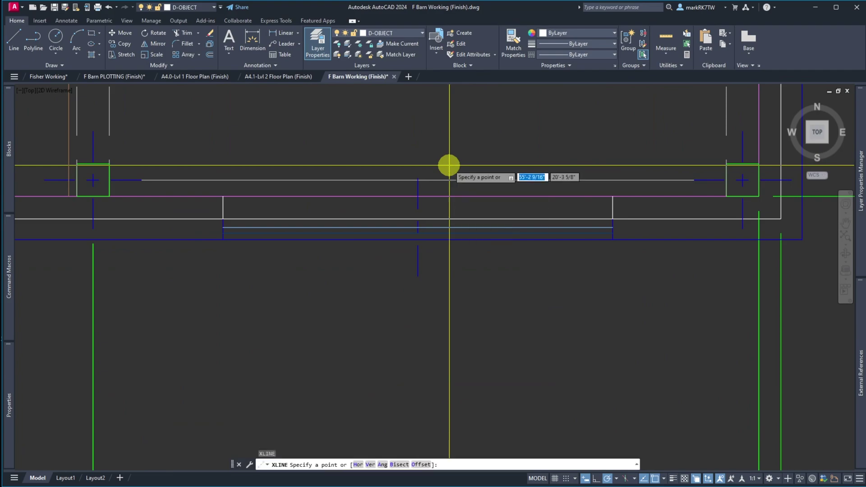
text(v)
key(Return)
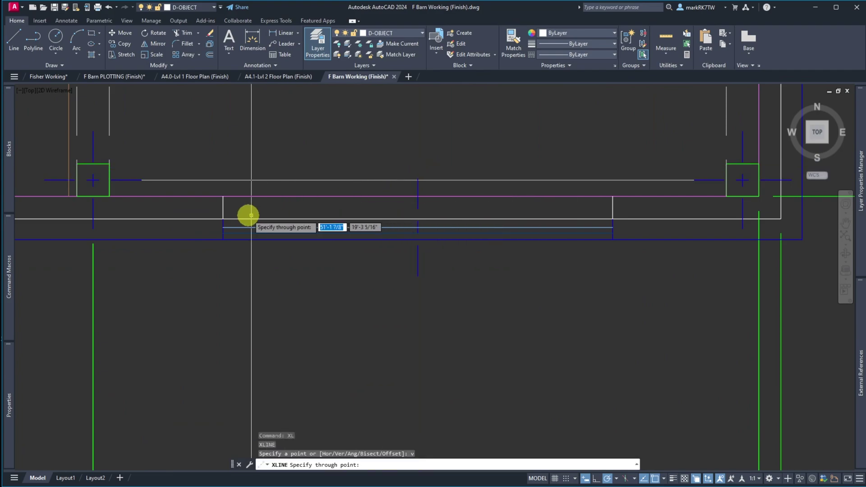
click(223, 208)
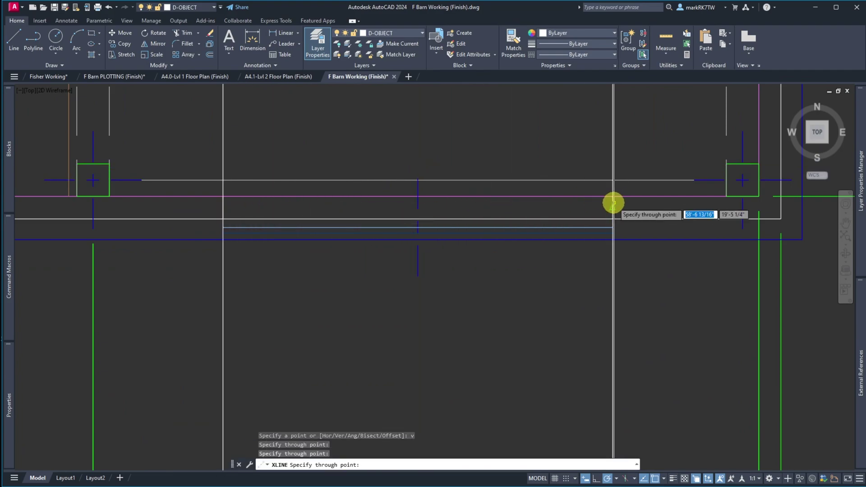
click(614, 203)
key(Return)
- Examine where the projected jamb lines fall relative to the clerestory window on the east elevation
scroll(519, 114, down, 10)
scroll(506, 210, up, 8)
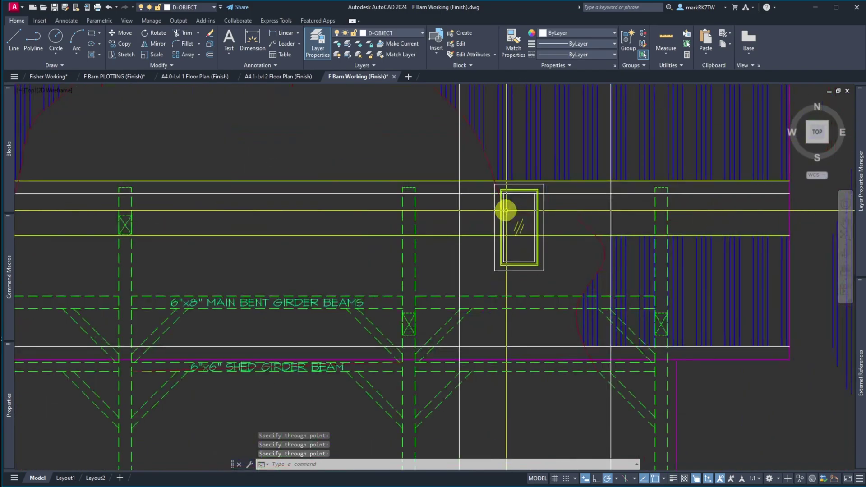
scroll(506, 210, up, 4)
scroll(496, 230, down, 6)
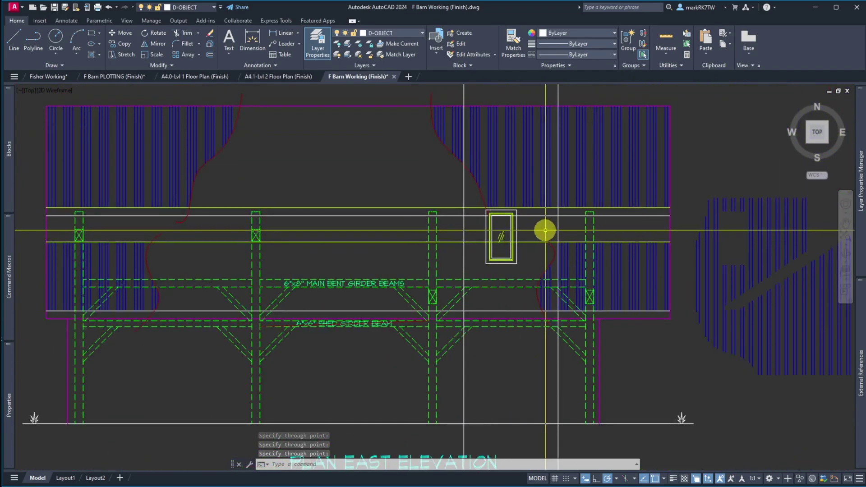
scroll(547, 223, down, 2)
scroll(547, 207, up, 2)
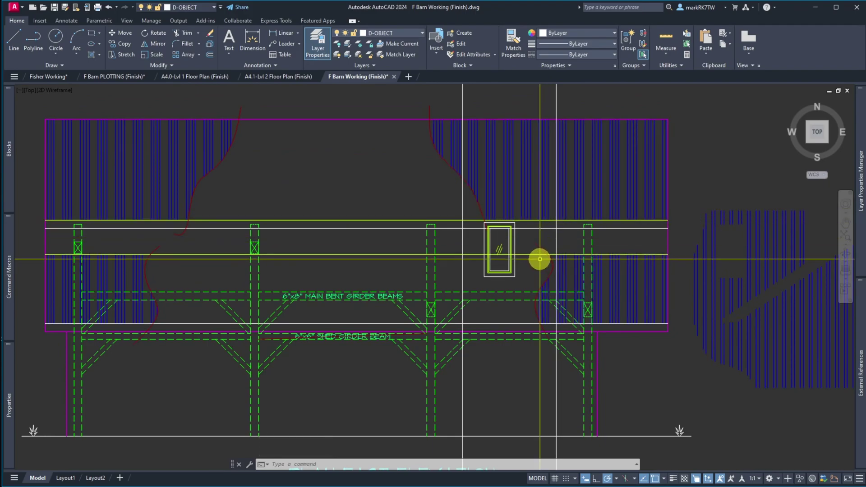
scroll(500, 258, down, 2)
scroll(500, 258, down, 2)
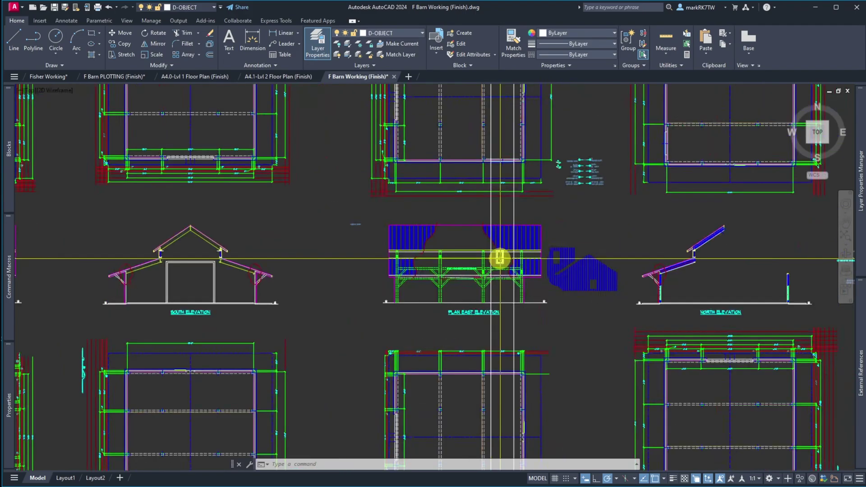
- Draw a horizontal construction line through the underside of the clerestory window head on the north elevation section
scroll(697, 250, up, 6)
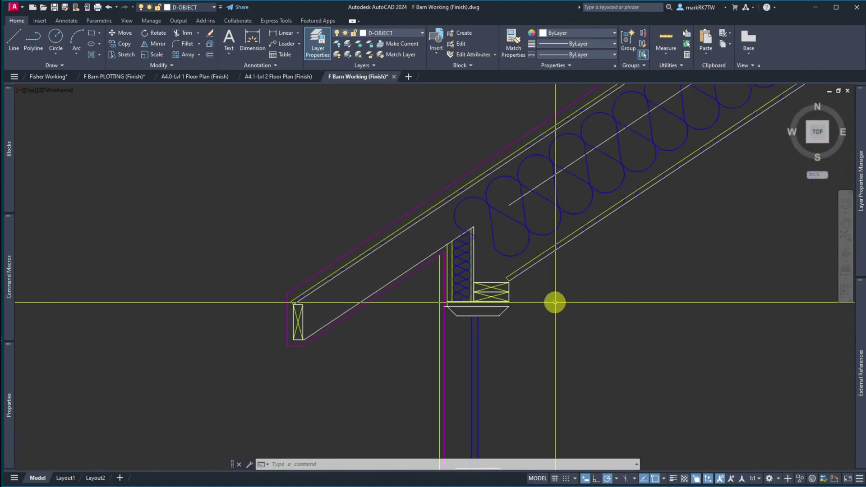
scroll(501, 314, up, 4)
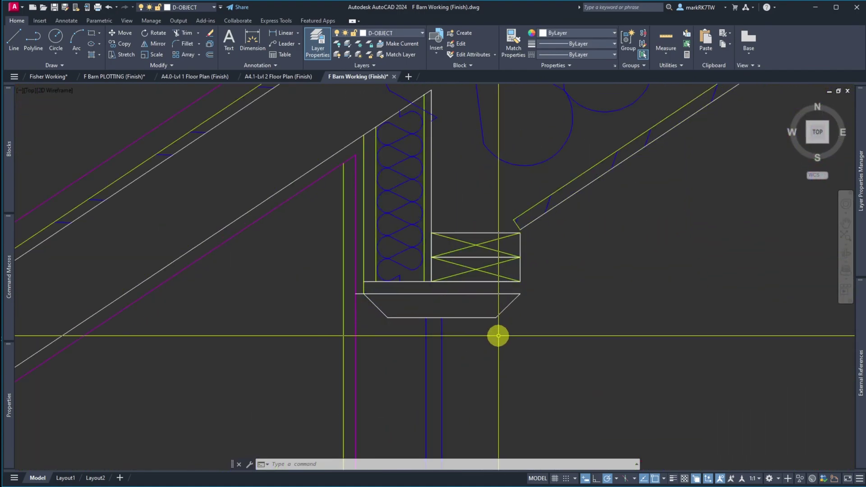
text(xl)
key(Return)
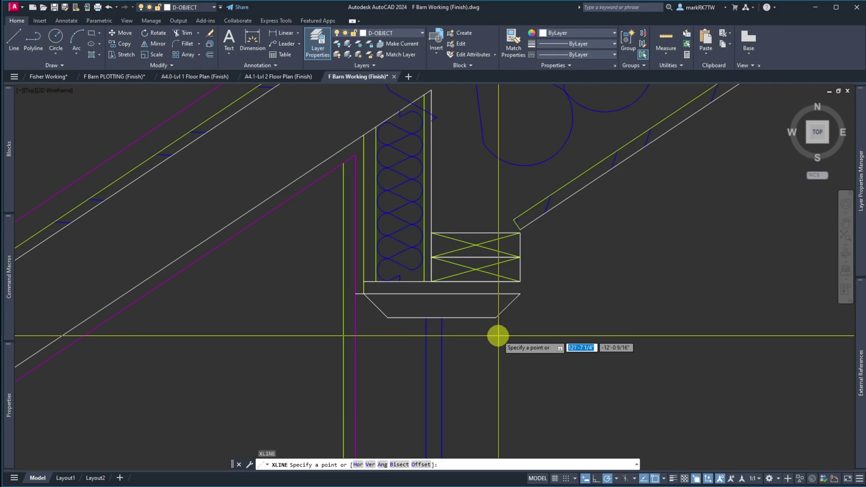
text(h)
key(Return)
scroll(479, 311, down, 5)
click(479, 311)
key(Escape)
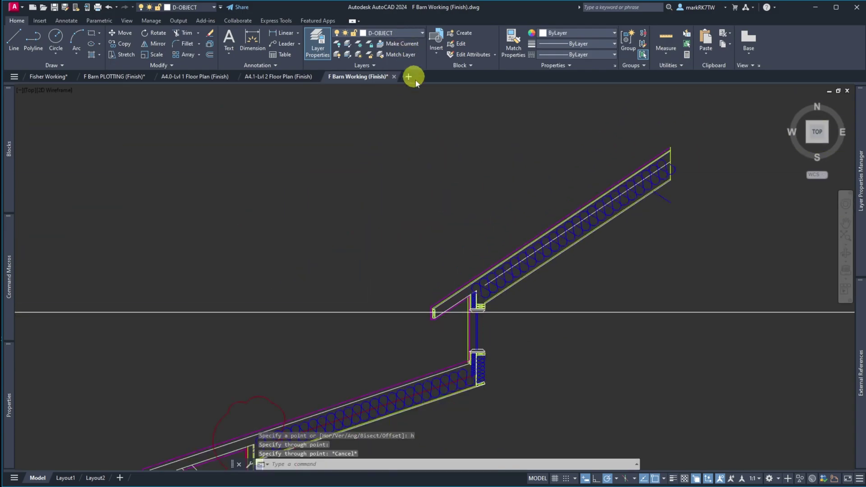
- Make G-JUNK the current layer and move the horizontal window-head construction line onto it
click(422, 33)
click(412, 131)
click(532, 312)
click(579, 301)
click(369, 17)
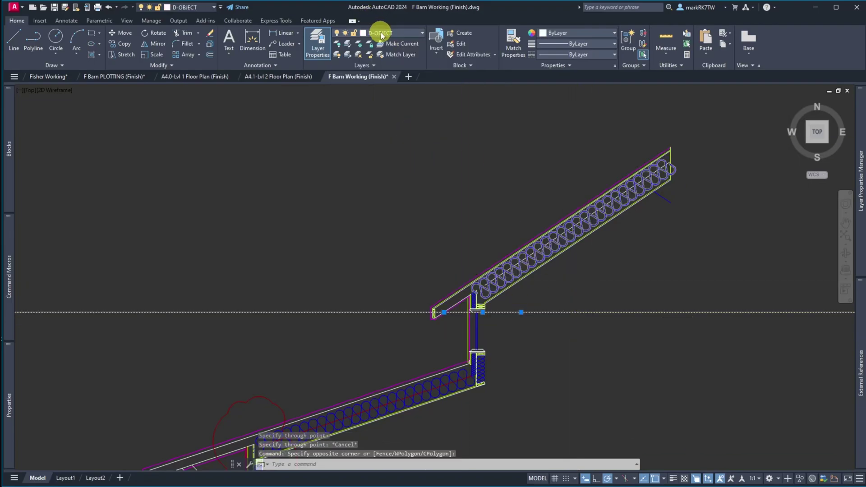
click(381, 34)
click(388, 131)
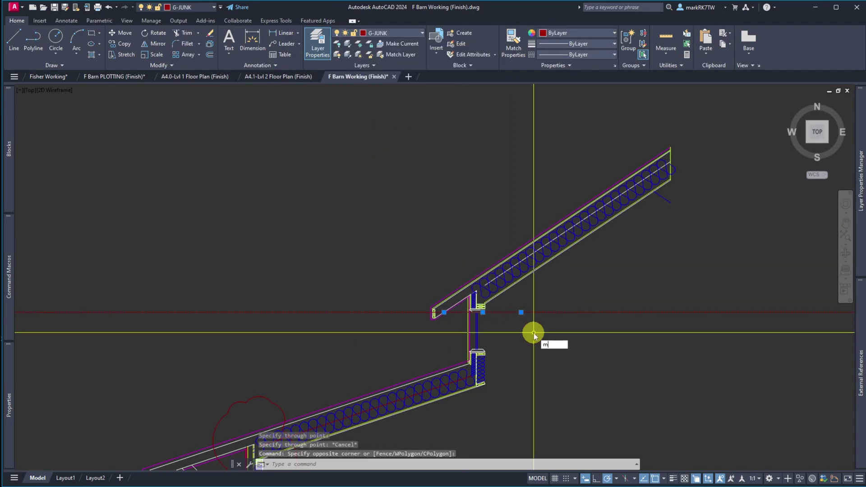
- Mirror the window-head construction line about the clerestory glass midpoint to mark the sill height, keeping the original
text(i)
key(Return)
click(478, 331)
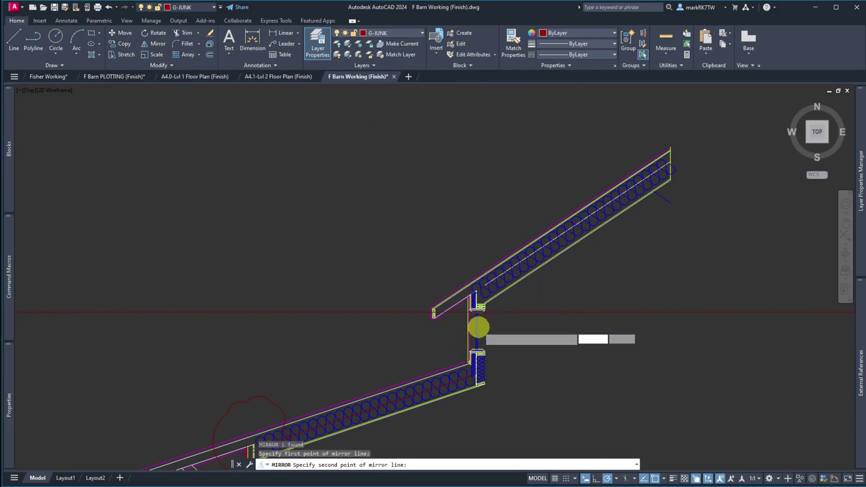
click(529, 331)
key(Return)
- Stretch the lower edge of the east elevation's clerestory window up so its inner frame meets the sill construction line
scroll(528, 316, down, 6)
scroll(492, 306, up, 7)
text(s)
key(Return)
click(592, 368)
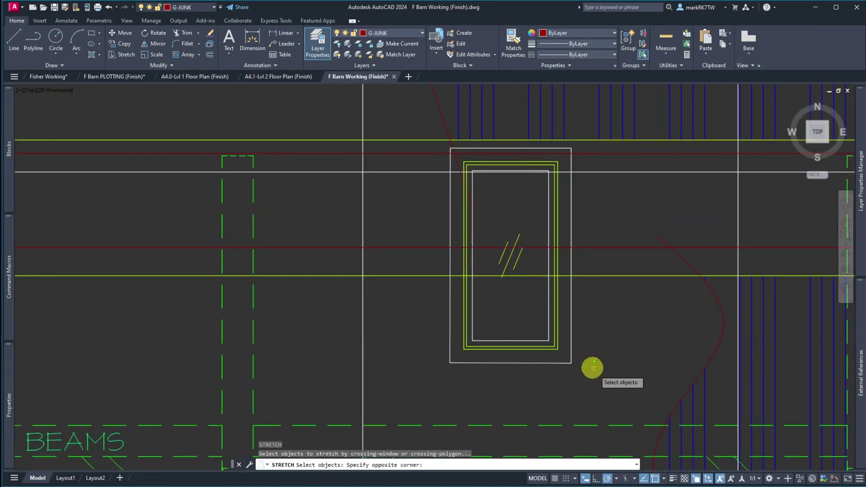
click(419, 310)
key(Return)
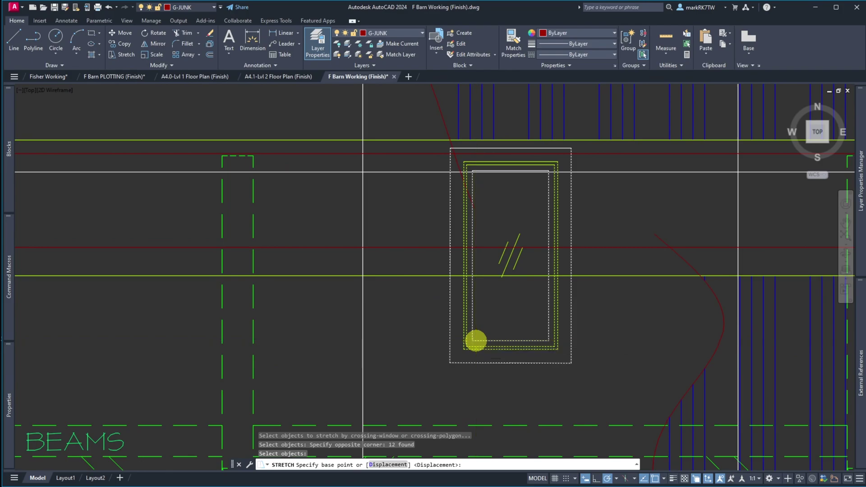
click(473, 342)
click(470, 248)
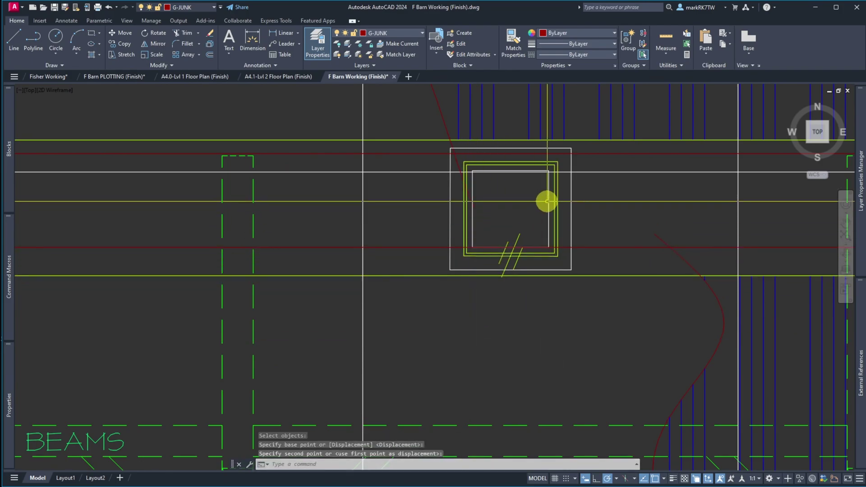
- Stretch the window's upper edge up to the head construction line, excluding the long horizontal lines from the selection
key(Return)
click(588, 181)
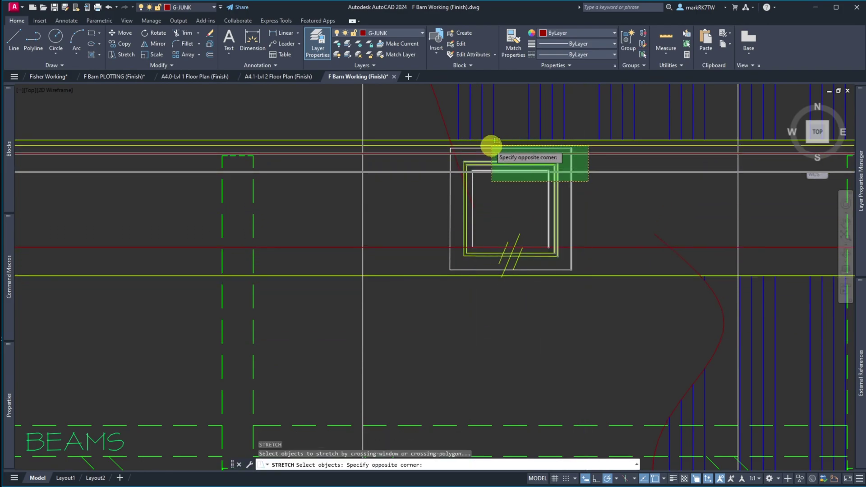
click(445, 143)
click(435, 182)
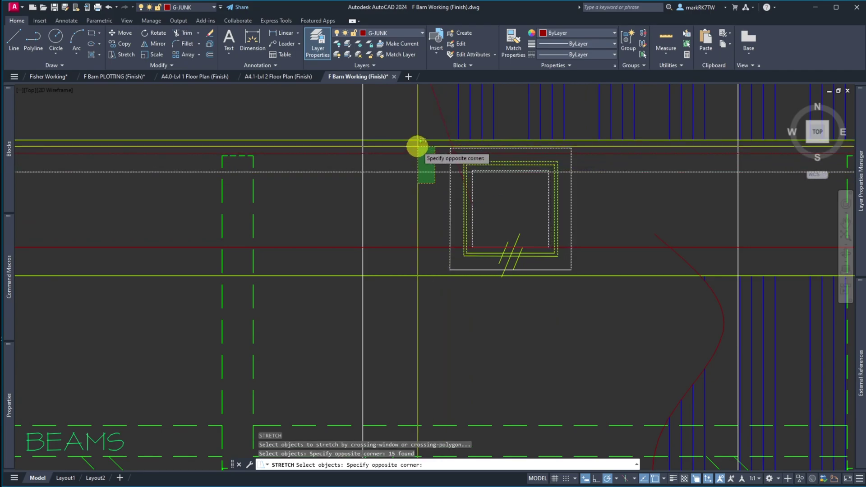
shift+click(418, 146)
click(440, 104)
shift+click(424, 134)
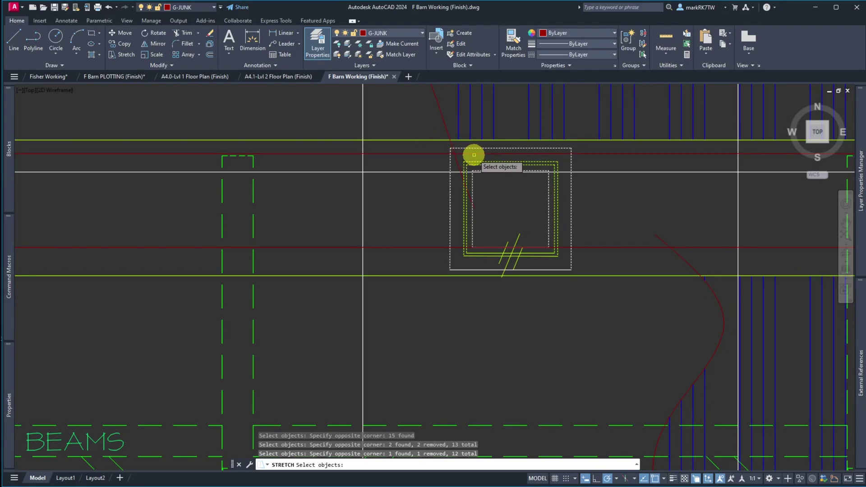
key(Return)
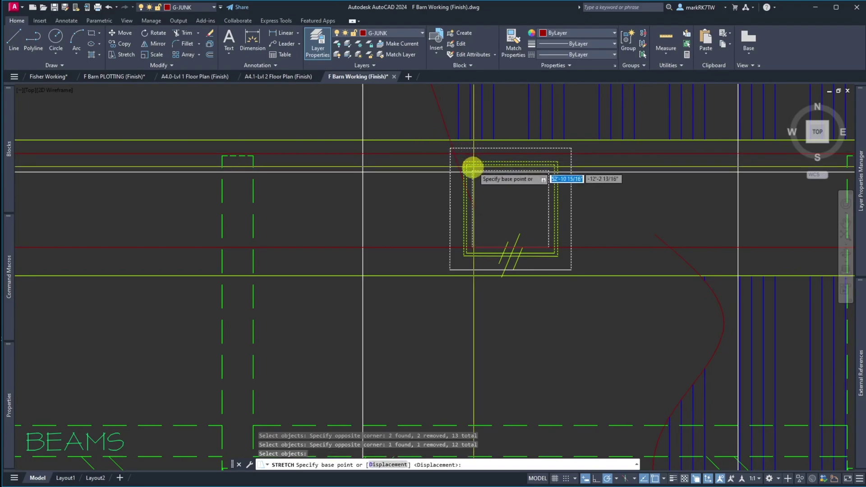
click(471, 172)
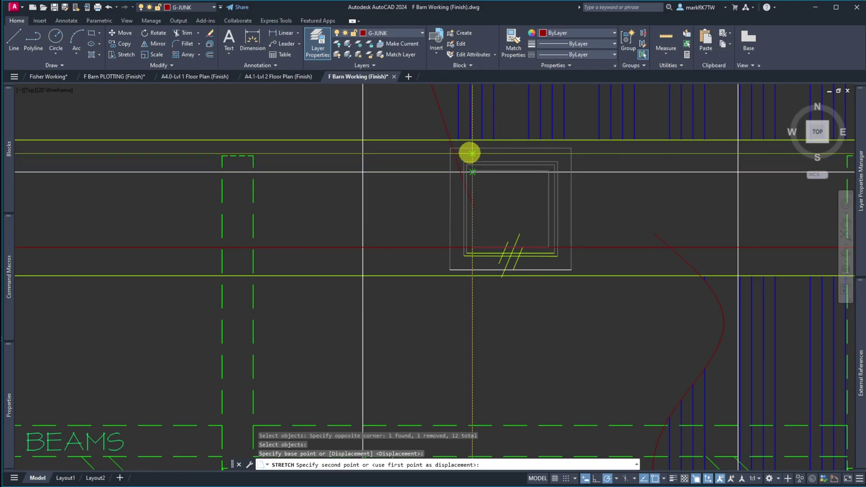
click(470, 152)
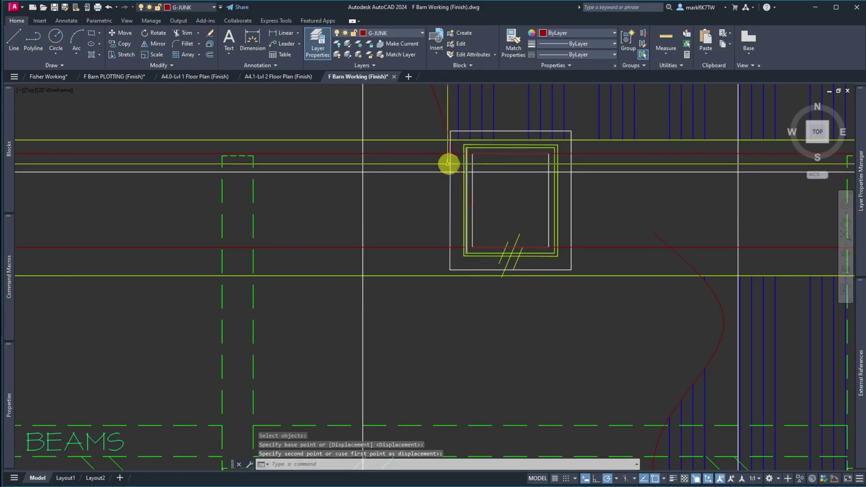
- Erase the two red horizontal construction lines marking the window's head and sill
text(e)
key(Return)
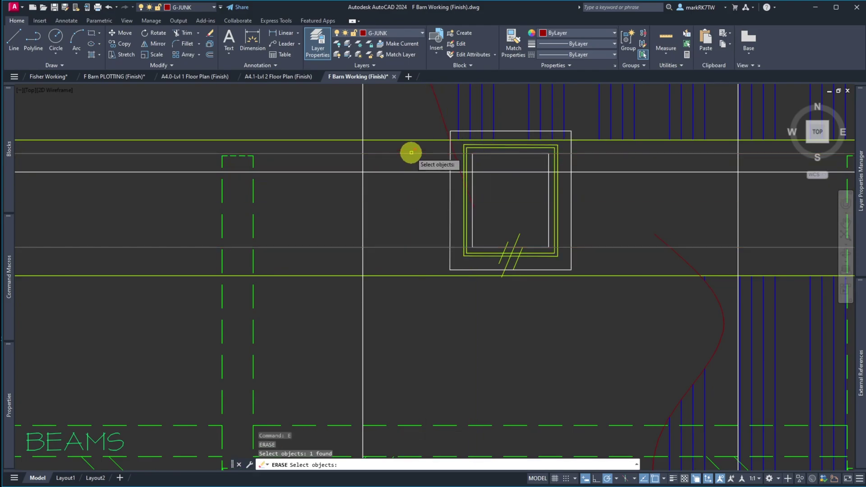
key(Return)
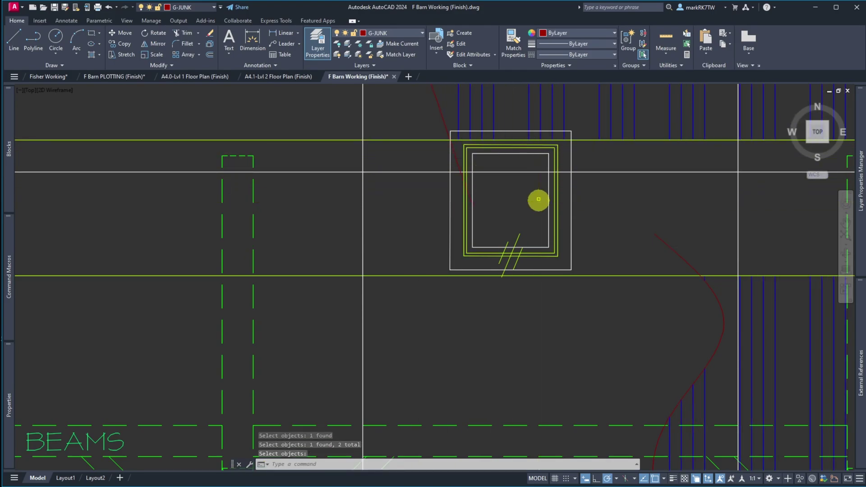
- Break the four lines of the window's left jamb just above the white horizontal line crossing it
scroll(534, 161, up, 3)
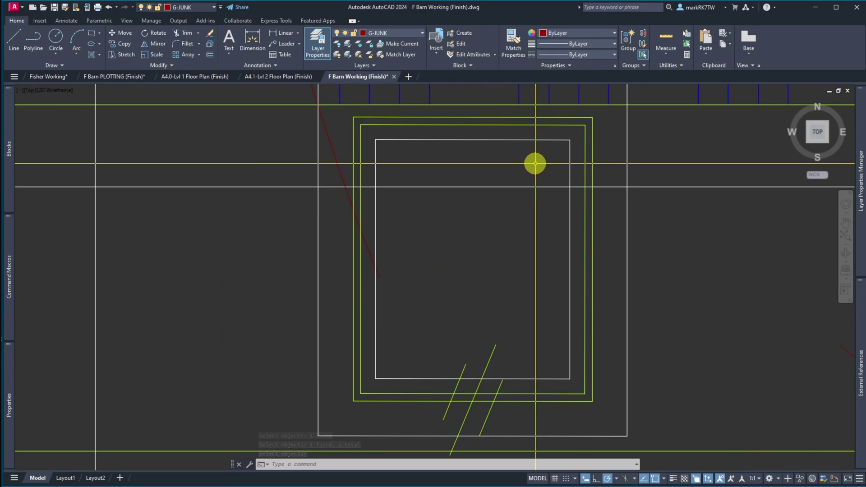
text(br)
key(Return)
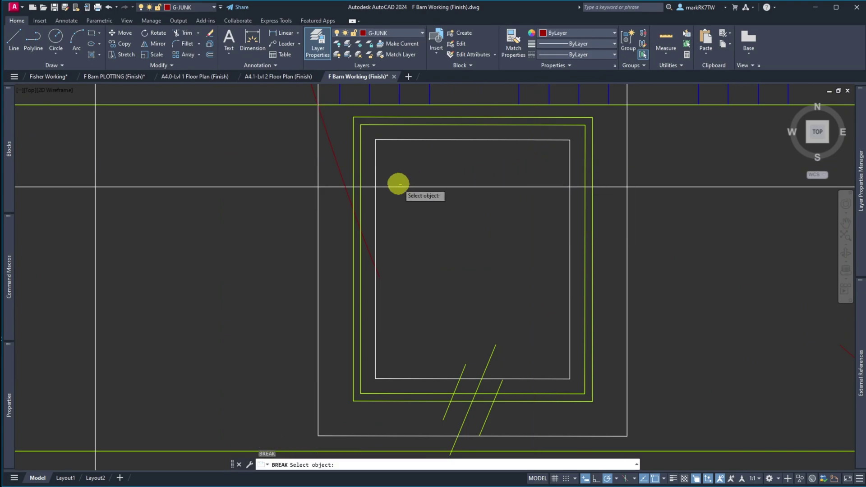
click(376, 183)
key(space)
click(361, 181)
click(361, 187)
key(space)
click(353, 181)
click(347, 187)
key(space)
click(316, 181)
click(317, 187)
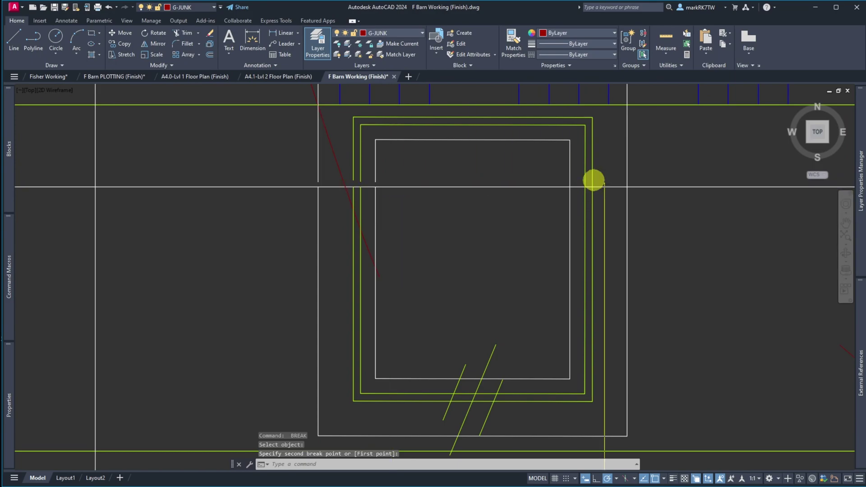
- Break the four lines of the window's right jamb just above the same white horizontal line
key(space)
click(568, 182)
click(570, 188)
key(space)
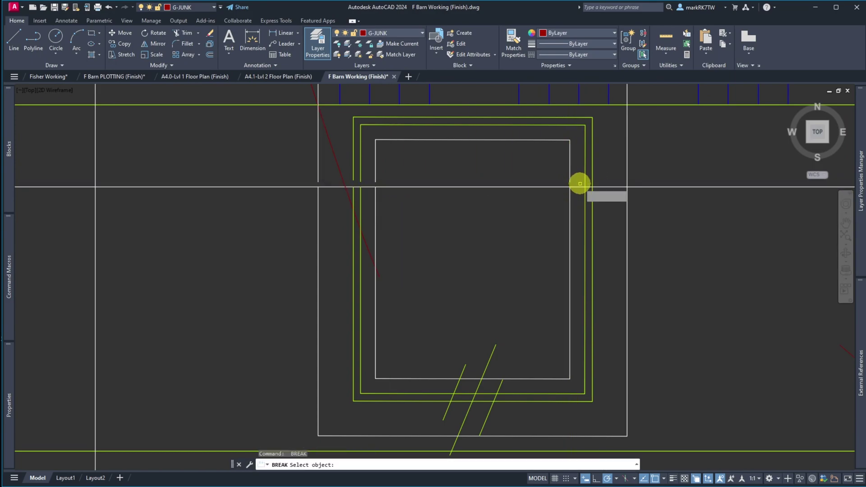
click(585, 187)
key(space)
click(593, 182)
click(594, 187)
key(space)
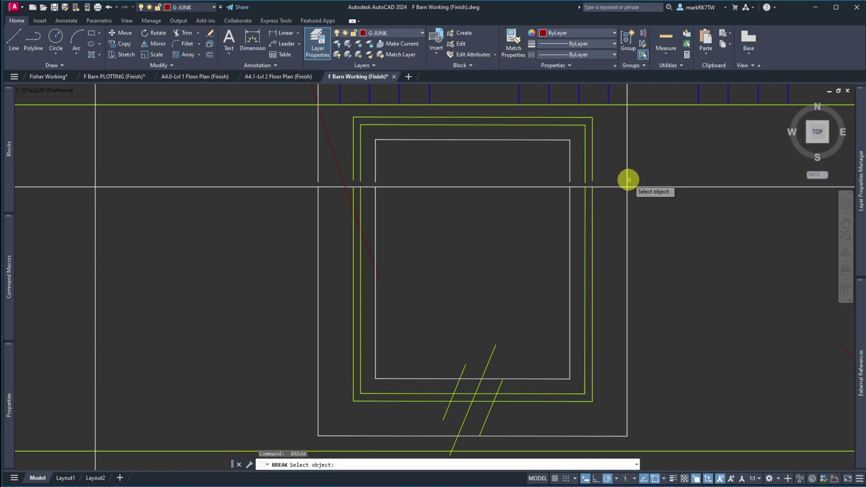
click(626, 182)
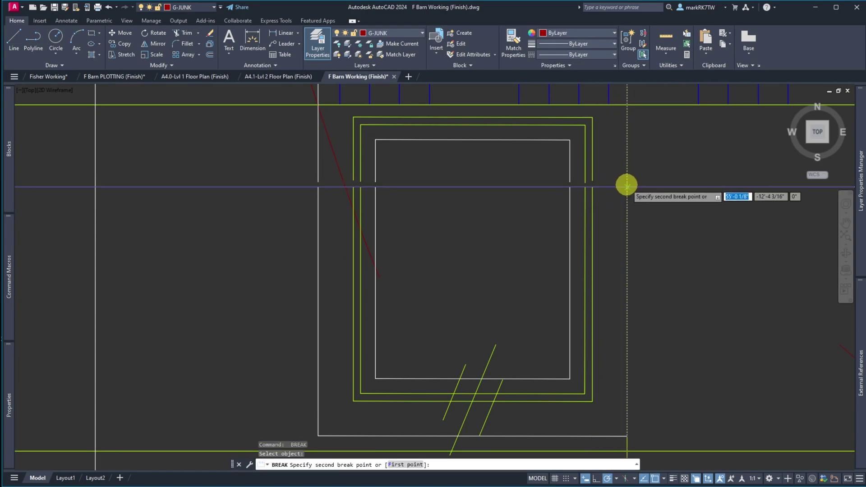
click(627, 187)
key(space)
key(Escape)
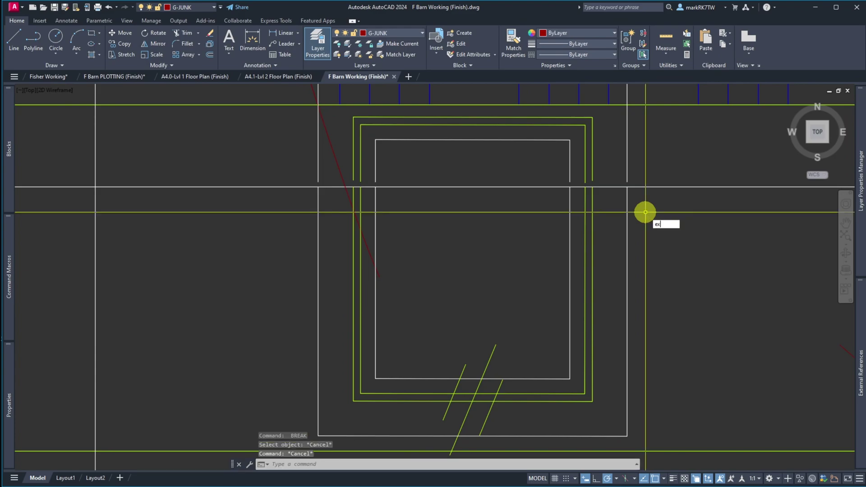
- Extend the upper segments of all broken jamb lines down to the white horizontal line
text(ex)
key(space)
key(space)
click(660, 173)
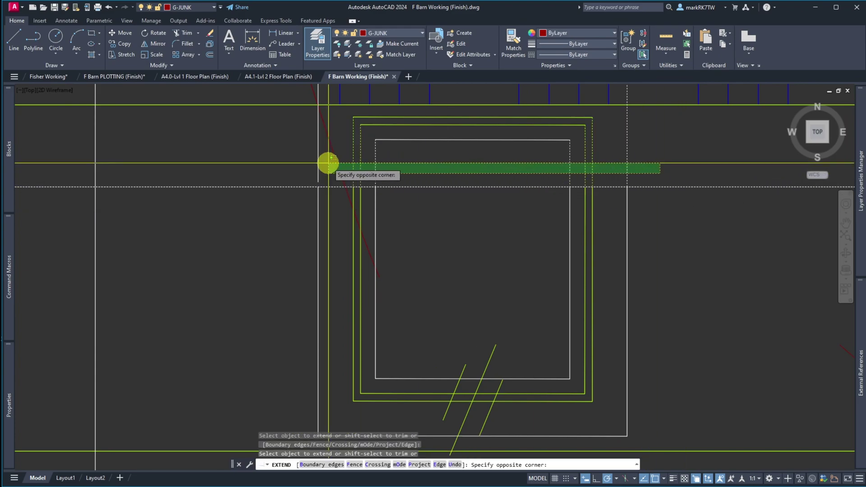
click(310, 162)
key(space)
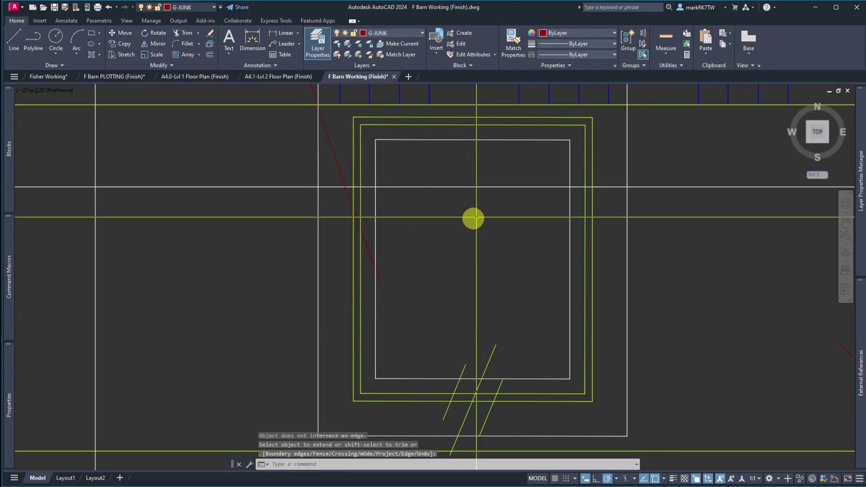
- Assign all window frame and casing lines above the white horizontal line, including the head lines, to the G-JUNK layer
click(668, 168)
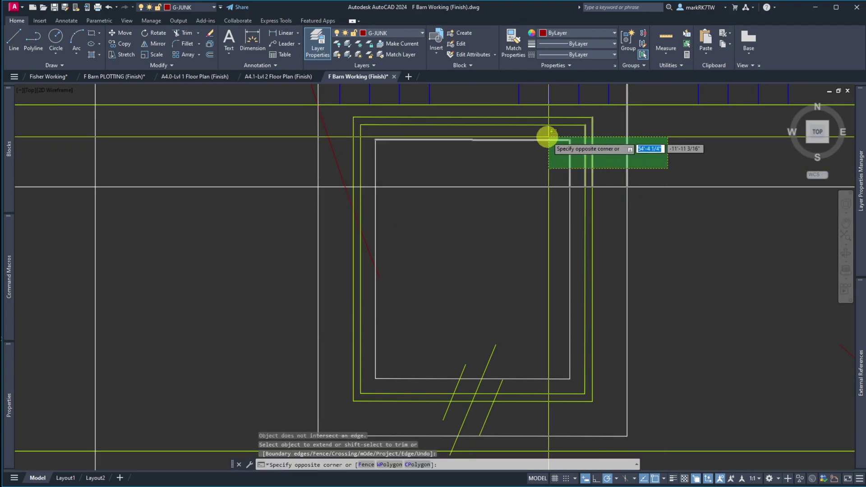
click(354, 116)
click(356, 122)
click(349, 116)
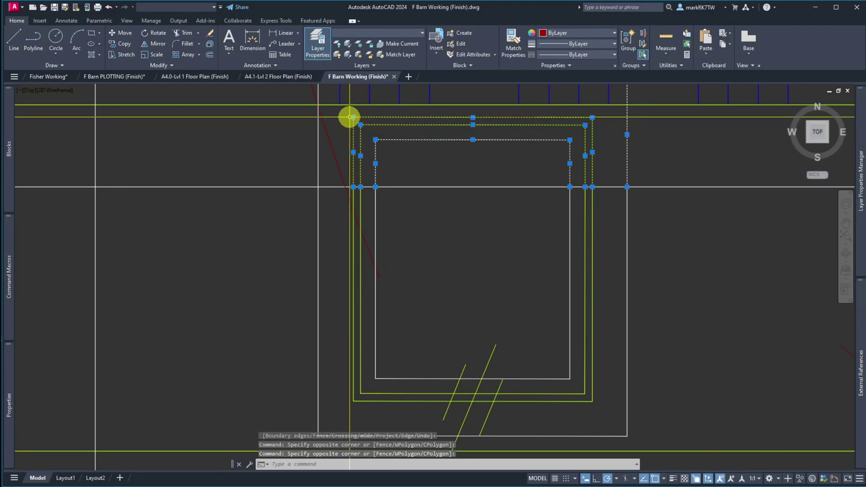
click(318, 113)
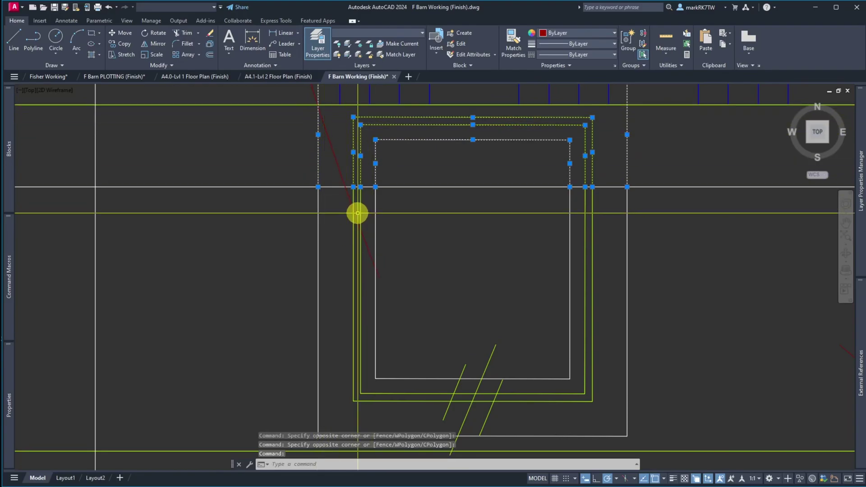
scroll(359, 211, down, 3)
click(398, 164)
scroll(415, 168, up, 5)
scroll(415, 175, down, 5)
scroll(361, 122, up, 10)
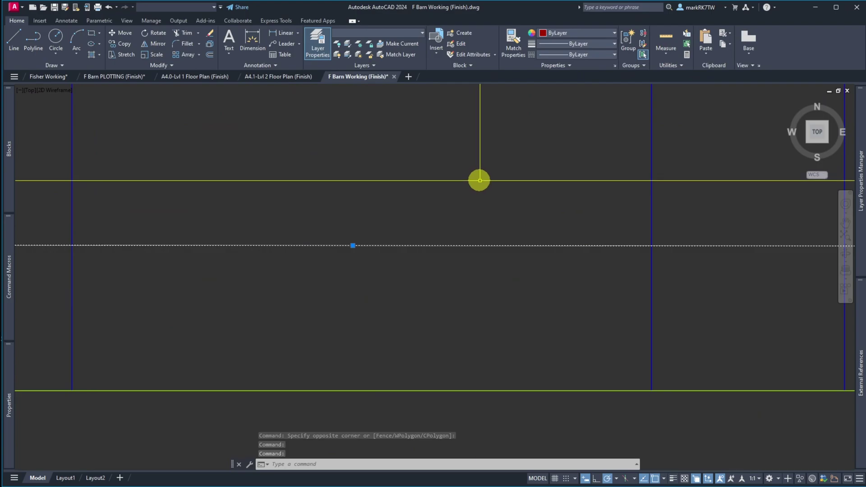
scroll(504, 220, down, 6)
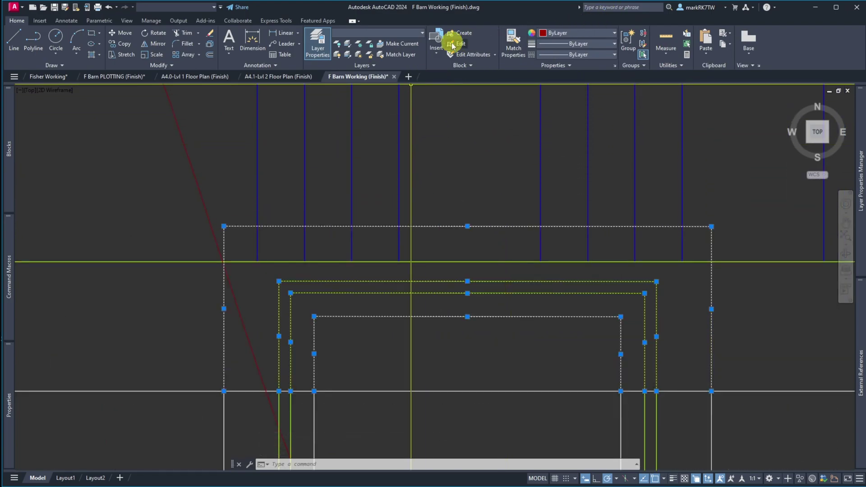
click(418, 35)
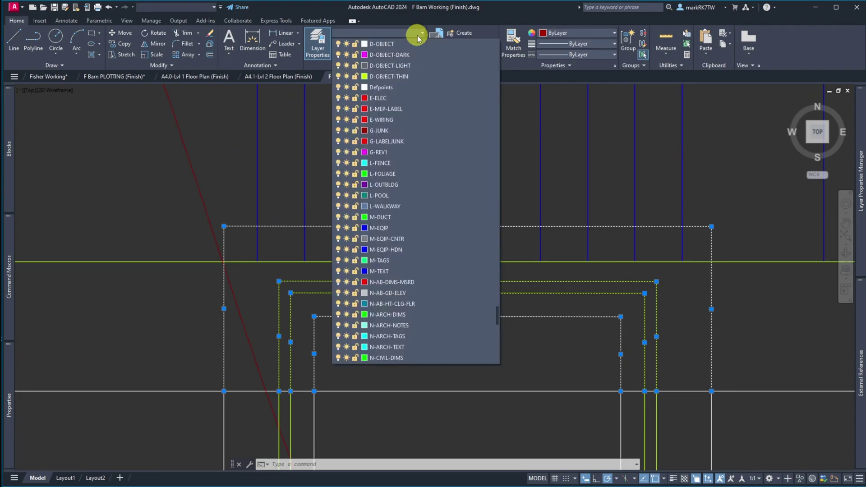
click(408, 130)
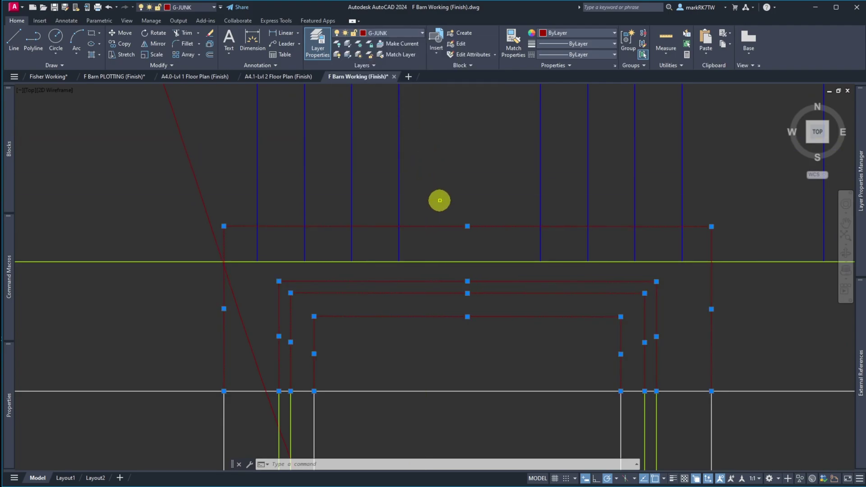
key(Escape)
- Check the geometry properties of the window's outermost head line
click(454, 225)
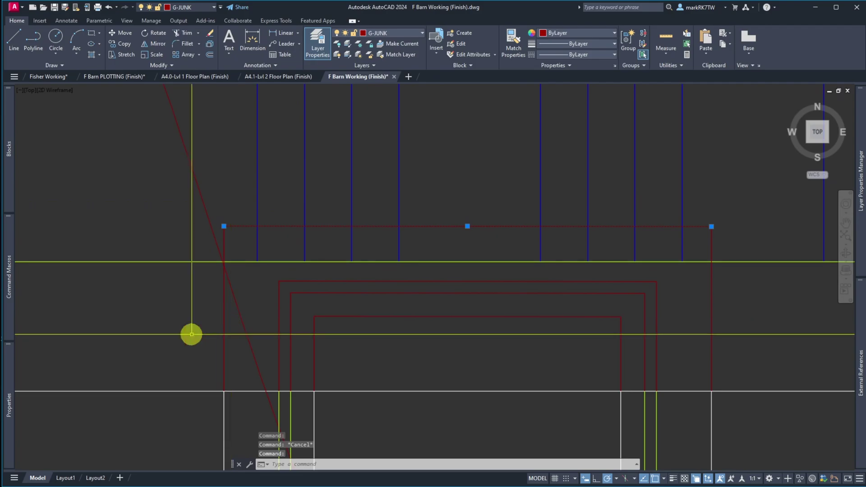
click(9, 402)
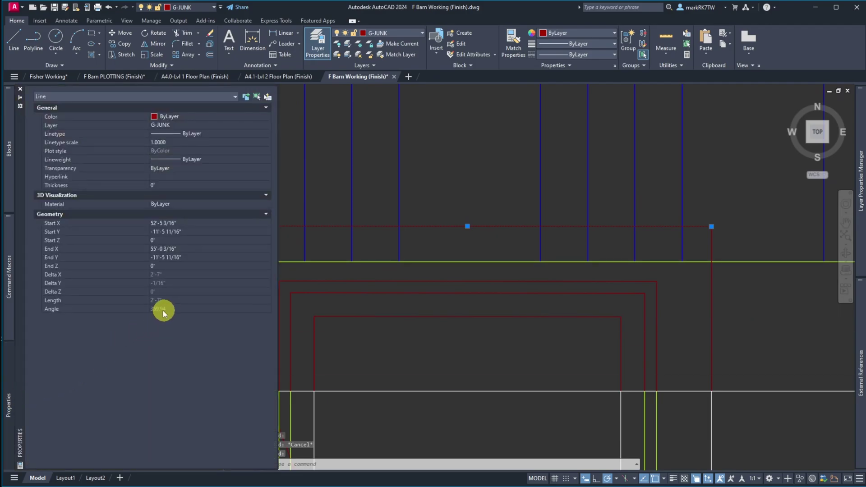
scroll(378, 301, down, 6)
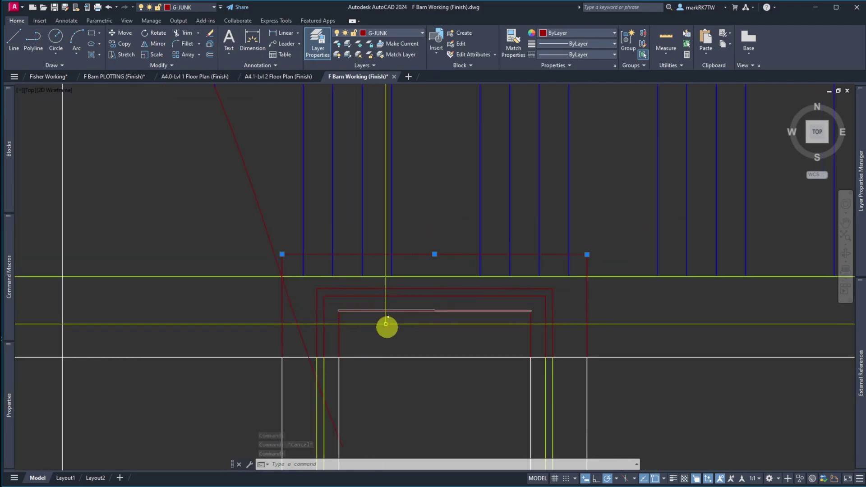
scroll(373, 310, up, 5)
scroll(374, 311, down, 5)
scroll(384, 350, up, 2)
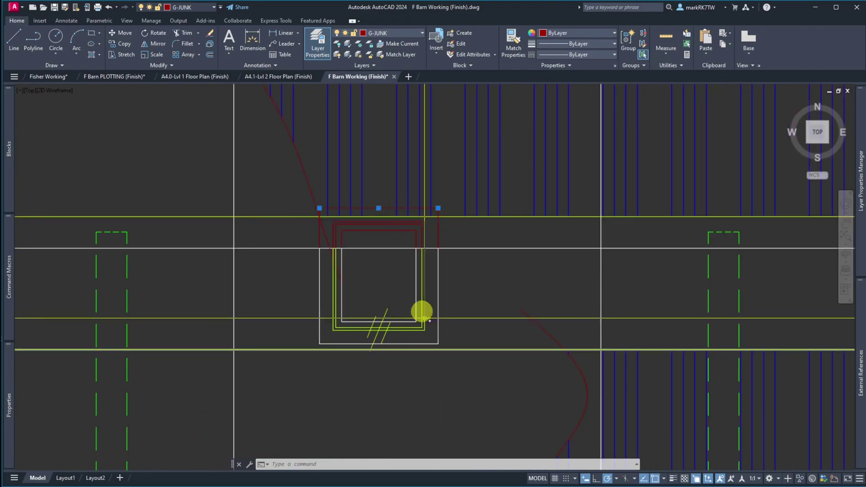
- Draw a diagonal line across the window's glass opening from its upper-left corner to its lower-right corner
scroll(401, 267, up, 2)
text(l)
key(Return)
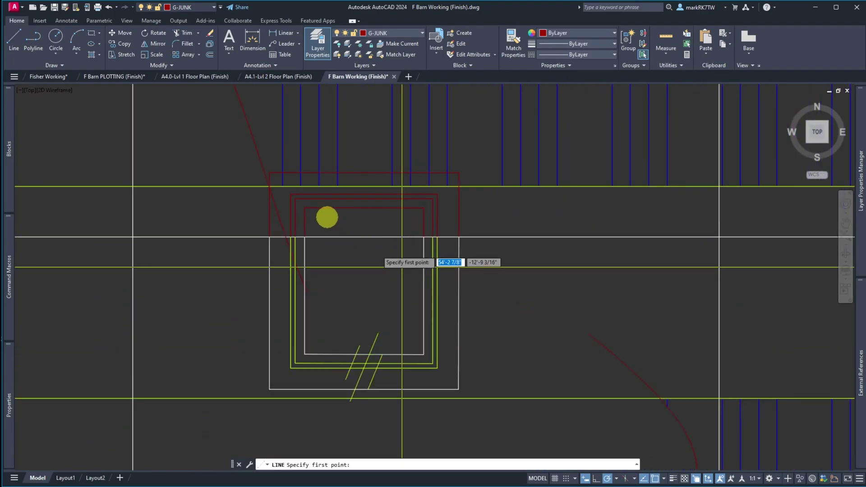
click(305, 208)
click(422, 352)
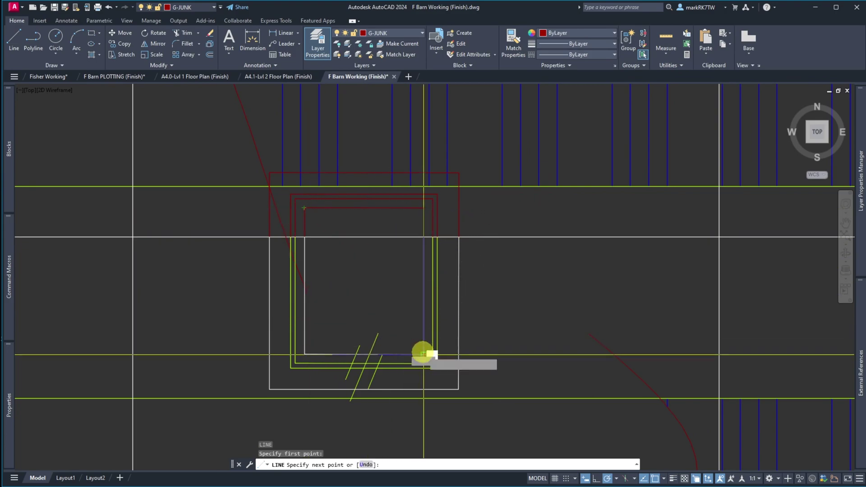
key(Return)
- Move the three slanted glass marks from the sill up to the centre of the glass opening
text(m)
key(Return)
click(328, 308)
click(396, 411)
key(Return)
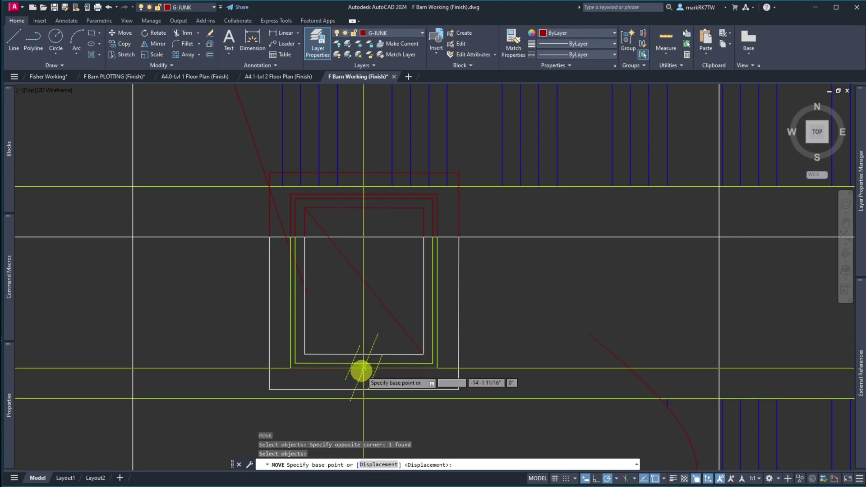
scroll(360, 373, up, 8)
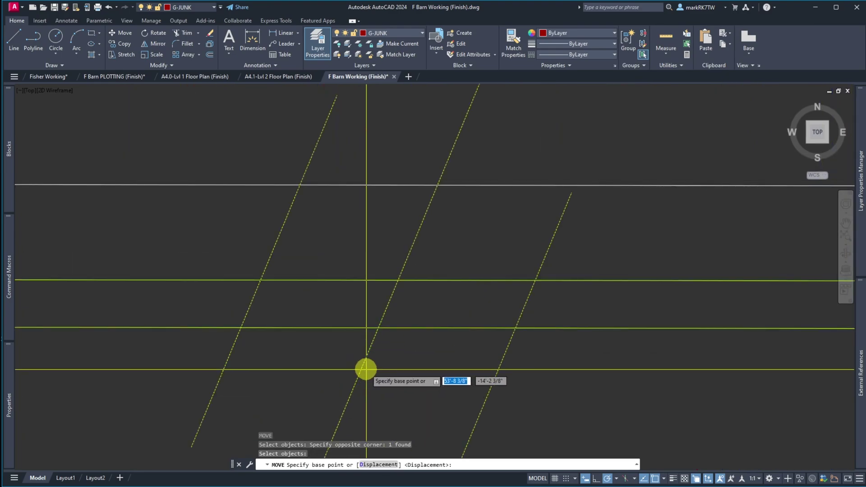
click(381, 321)
scroll(374, 360, down, 5)
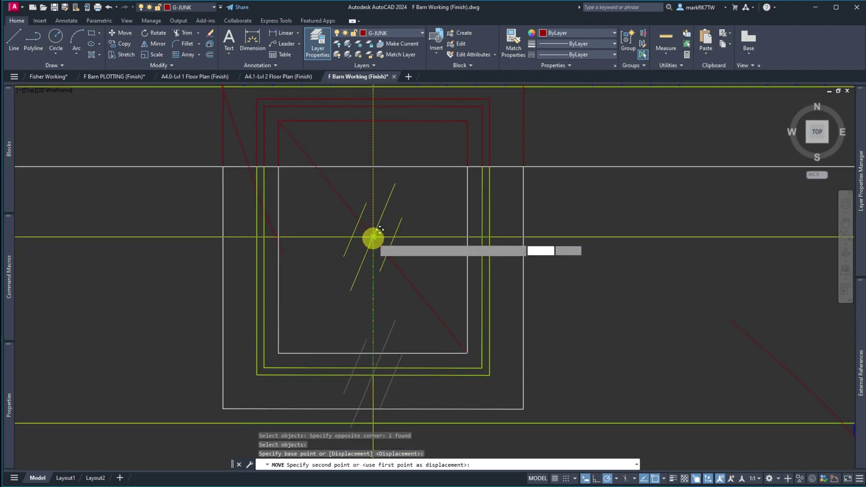
click(373, 240)
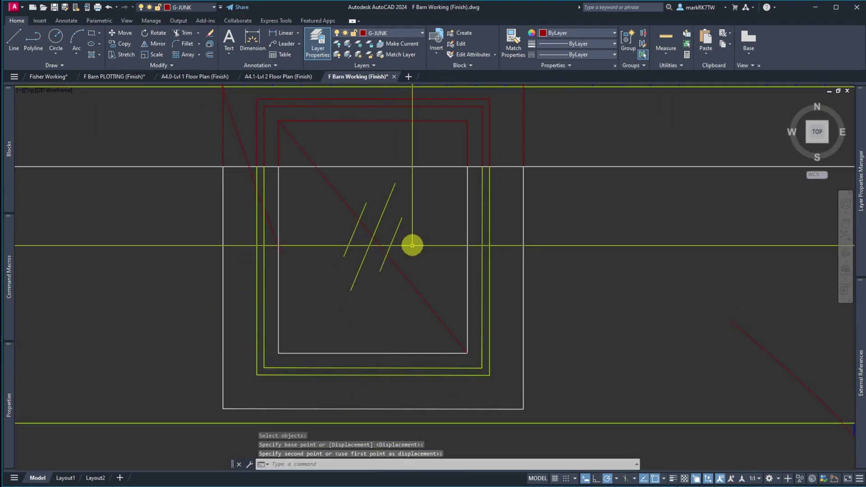
- Refine the glass marks' position by moving their centre to the midpoint of the diagonal line
key(space)
click(307, 148)
click(408, 297)
key(space)
click(374, 237)
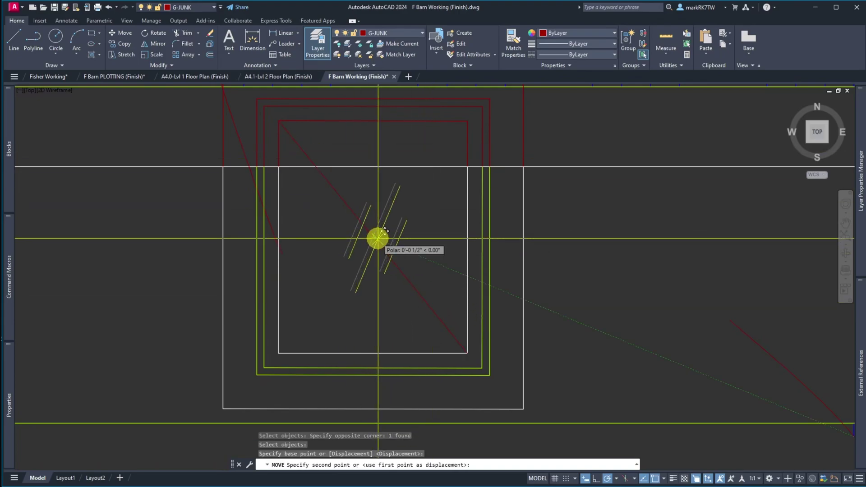
text(mid)
key(space)
click(393, 266)
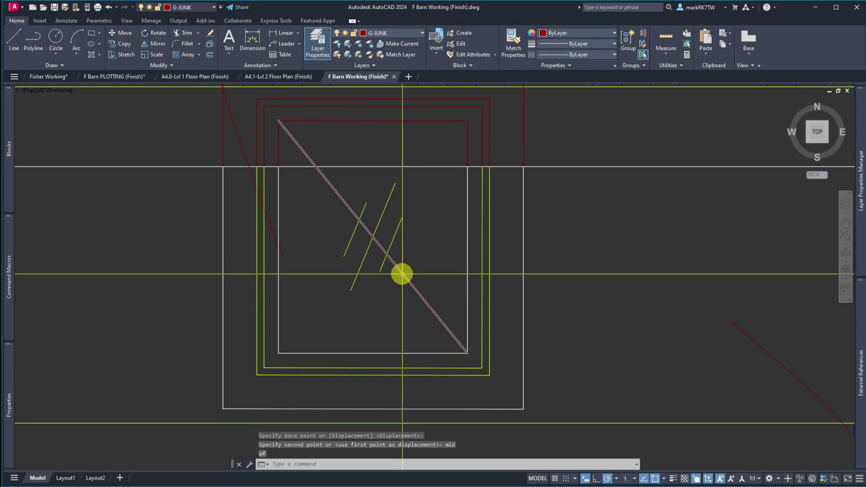
- Stretch the window's left side, leaving out the blue siding lines, so its glass edge meets the left vertical construction line
scroll(413, 287, down, 4)
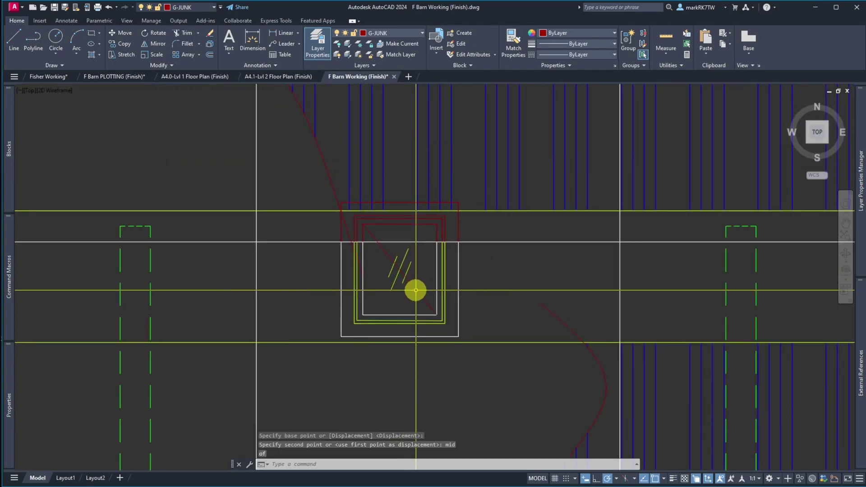
text(s)
key(space)
click(371, 352)
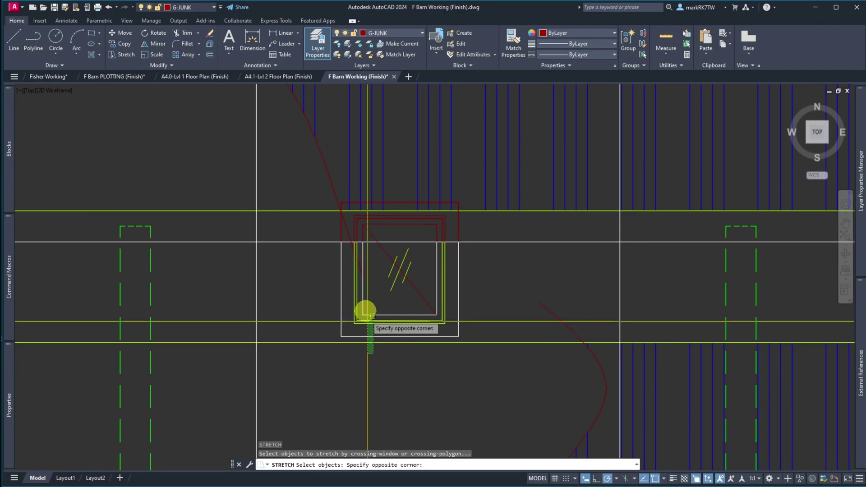
click(337, 194)
shift+click(357, 193)
shift+click(268, 177)
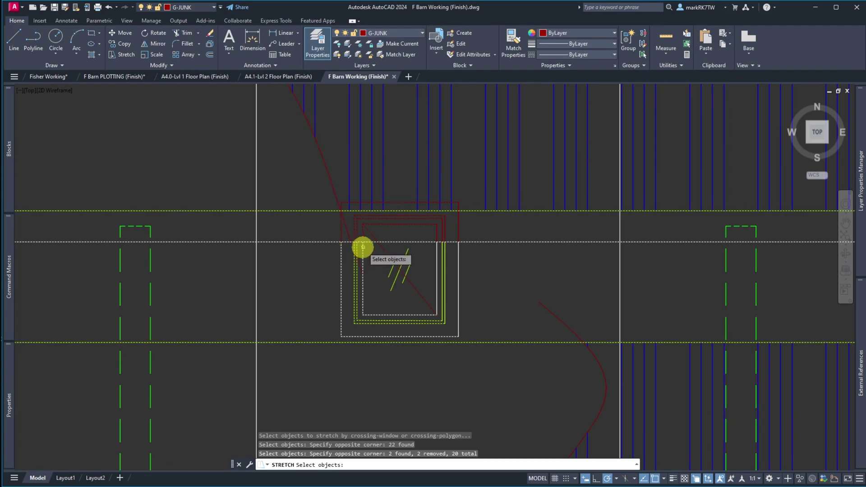
key(space)
click(362, 245)
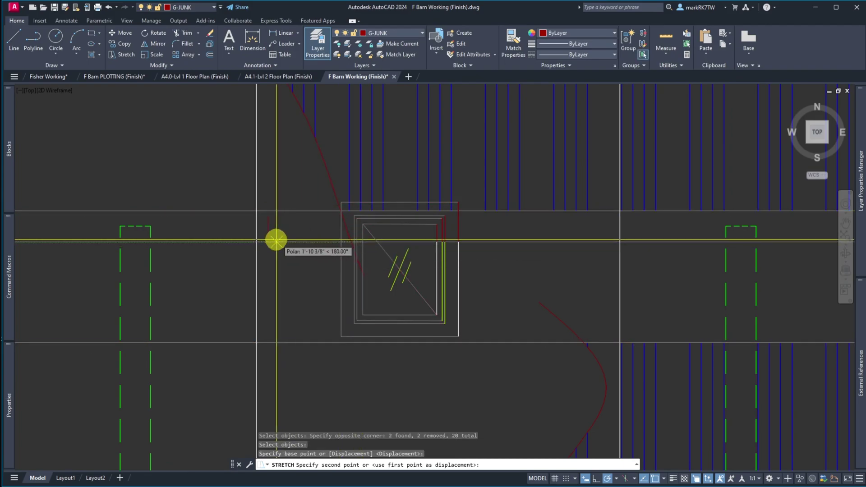
click(255, 241)
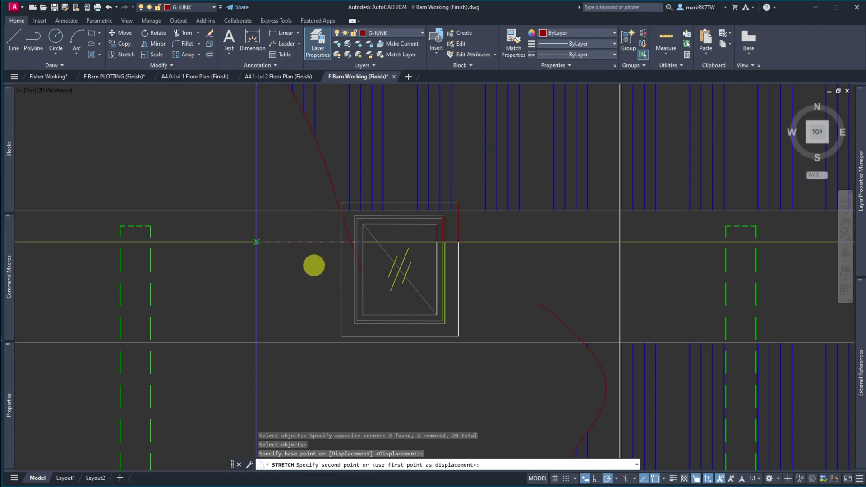
- Stretch the window's right side, leaving out the blue siding lines, so its glass edge meets the right vertical construction line
key(space)
click(473, 354)
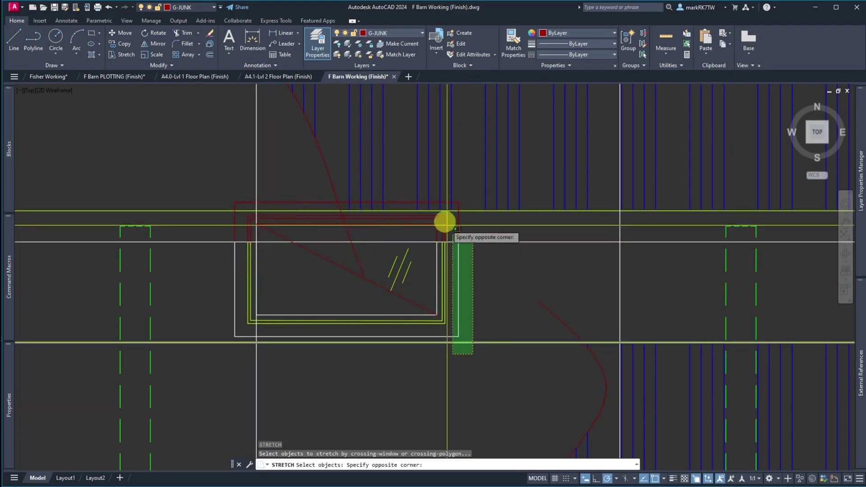
click(429, 186)
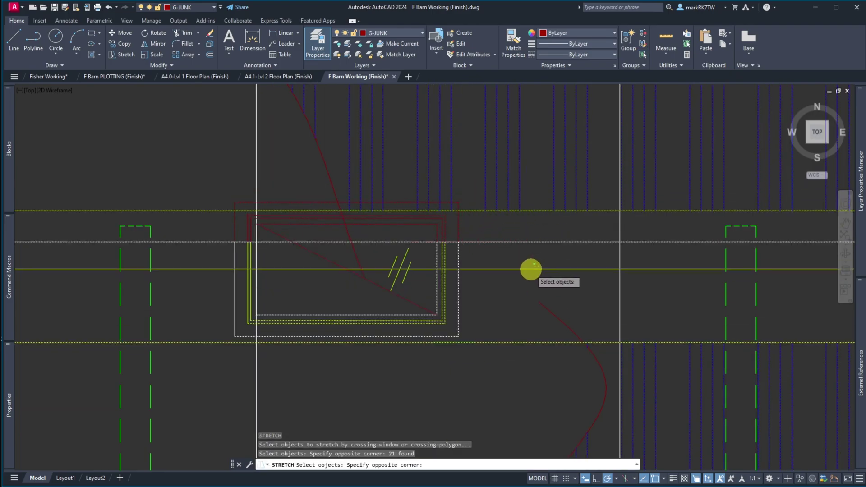
shift+click(530, 269)
shift+click(473, 134)
key(space)
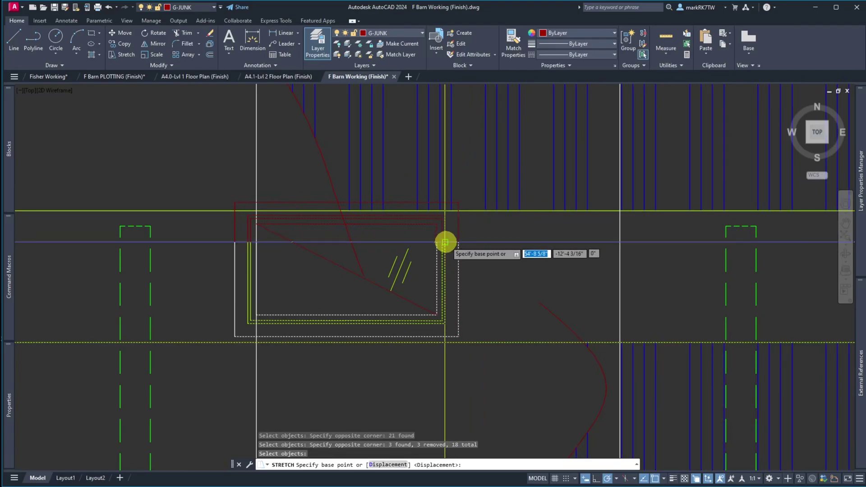
click(436, 242)
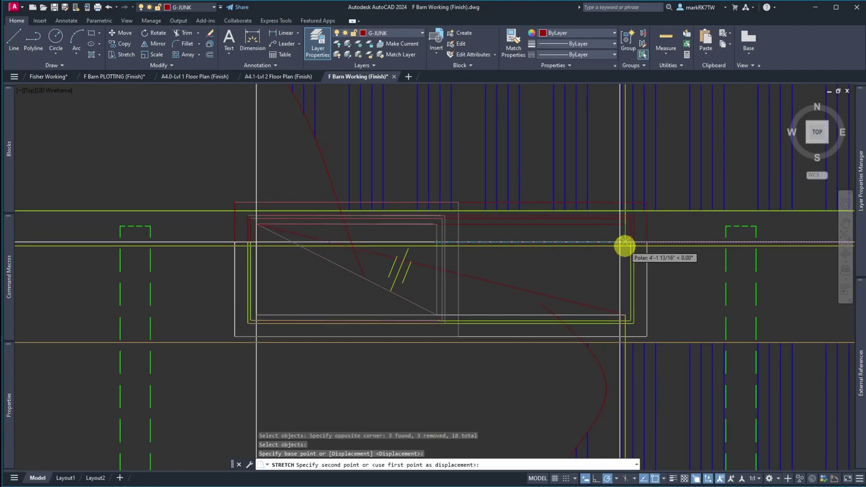
click(618, 245)
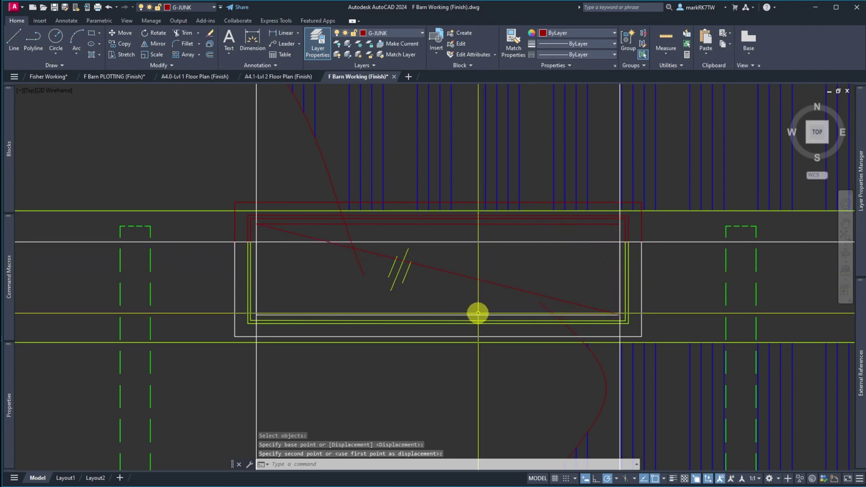
- Move the glass marks horizontally to the middle of the widened window, onto the diagonal line
text(m)
key(Return)
click(415, 282)
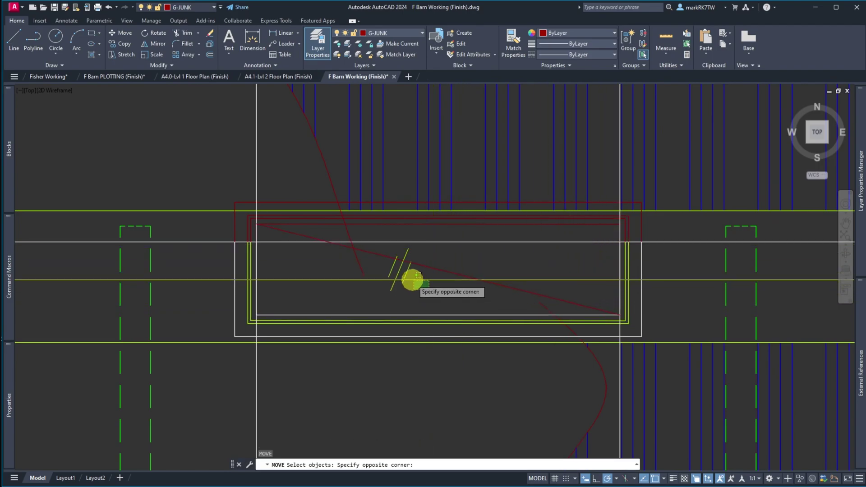
click(387, 272)
key(Return)
click(398, 273)
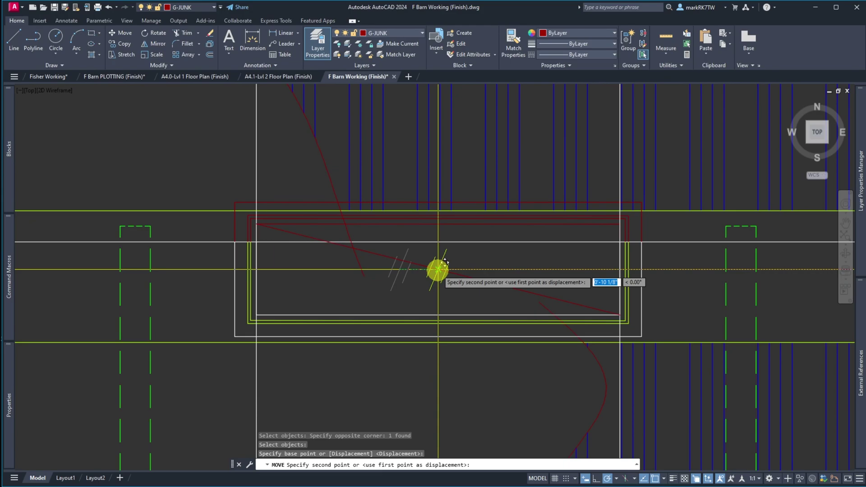
scroll(440, 259, up, 5)
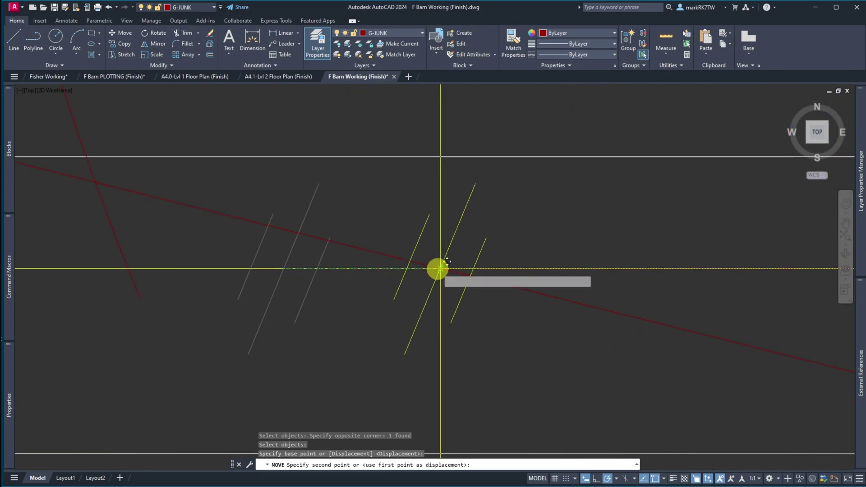
click(440, 268)
- Erase the two vertical construction lines that run through the clerestory window's glass edges
scroll(422, 280, down, 8)
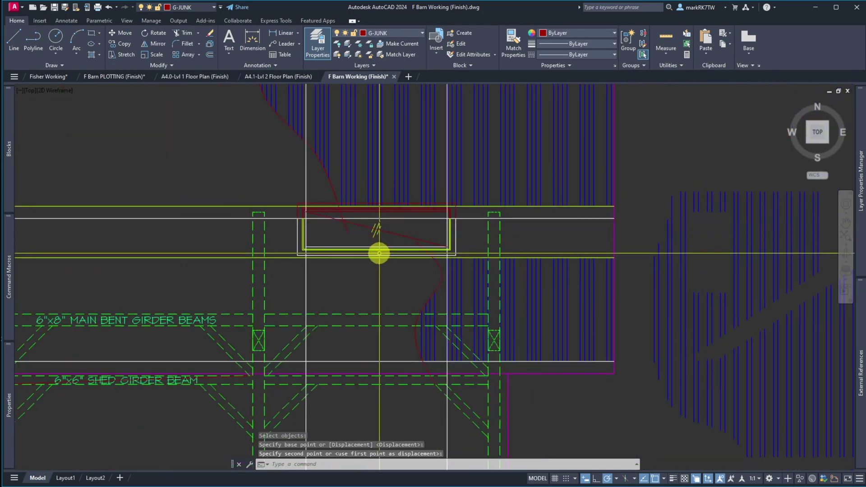
scroll(389, 262, down, 2)
scroll(395, 231, up, 4)
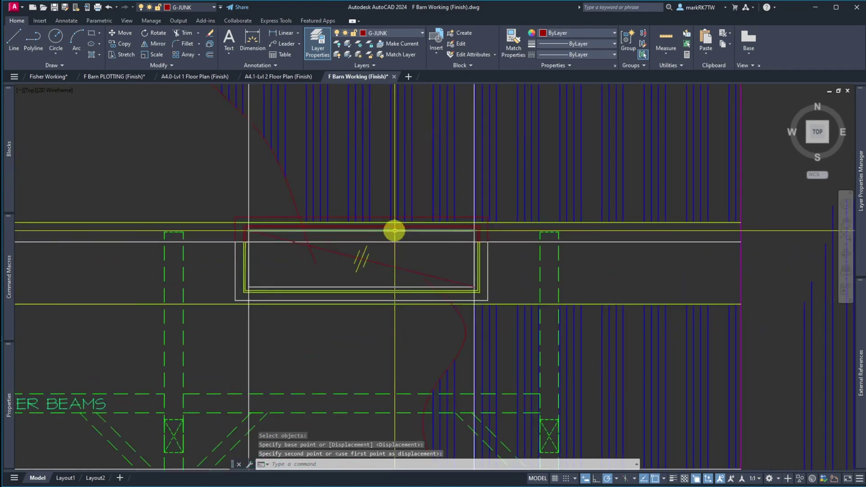
text(e)
key(space)
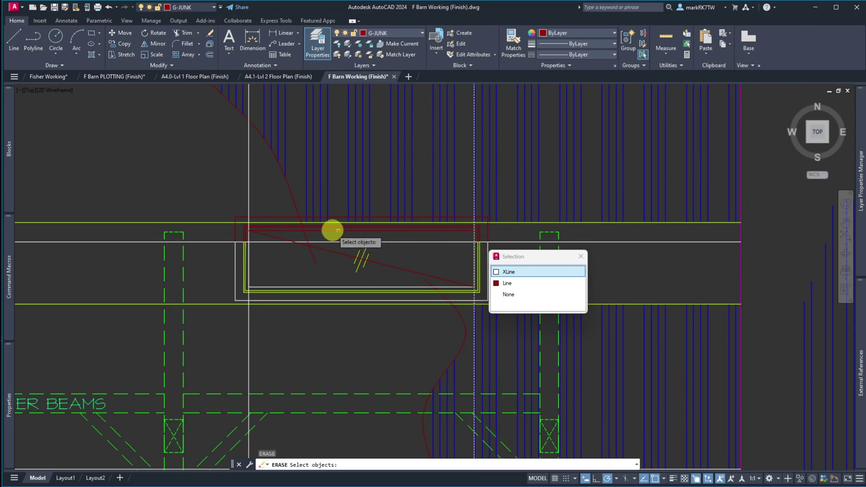
click(248, 240)
click(283, 252)
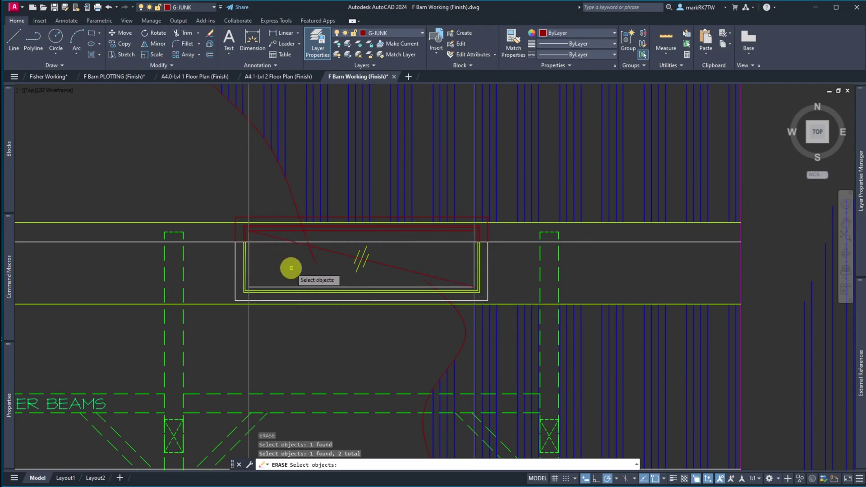
key(space)
- Begin a spline above the clerestory band beside the window, undo its snapped second point, and turn off polar tracking, object snap and snap tracking
scroll(311, 260, down, 5)
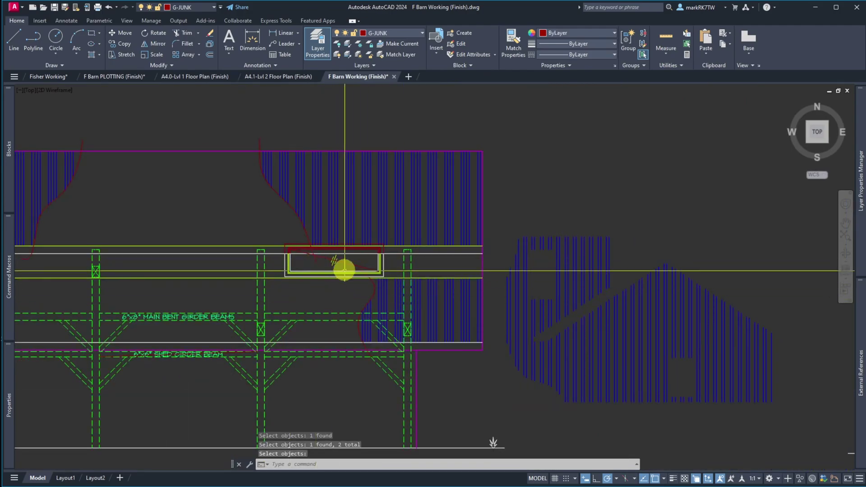
scroll(293, 276, down, 1)
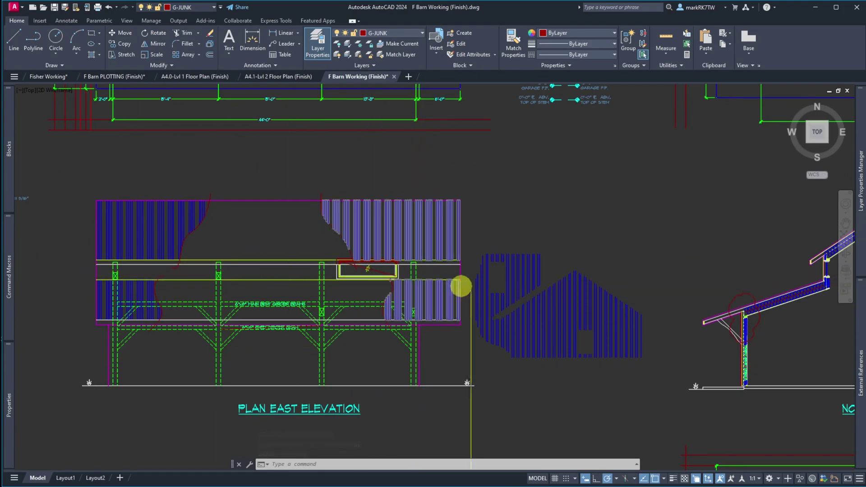
scroll(405, 265, up, 4)
scroll(405, 264, up, 4)
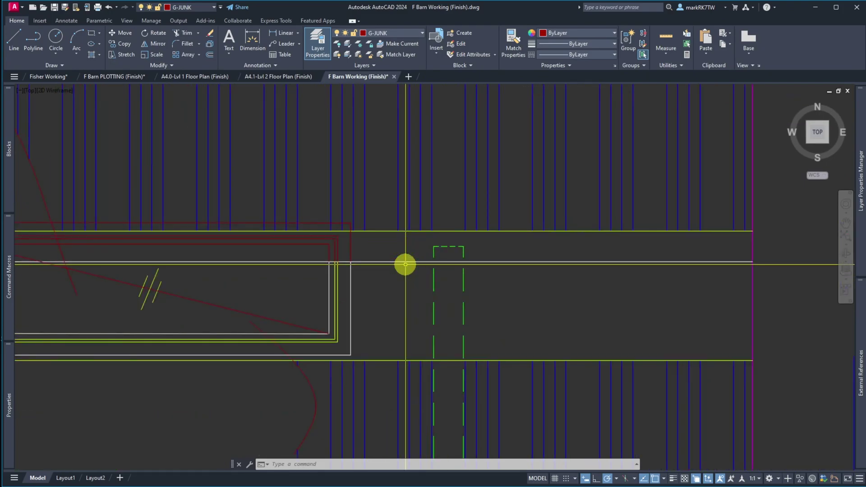
text(pl)
key(Return)
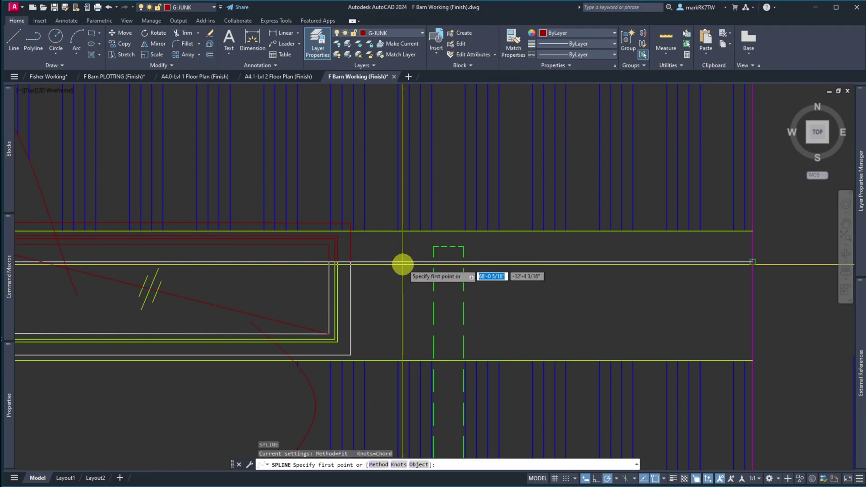
click(444, 231)
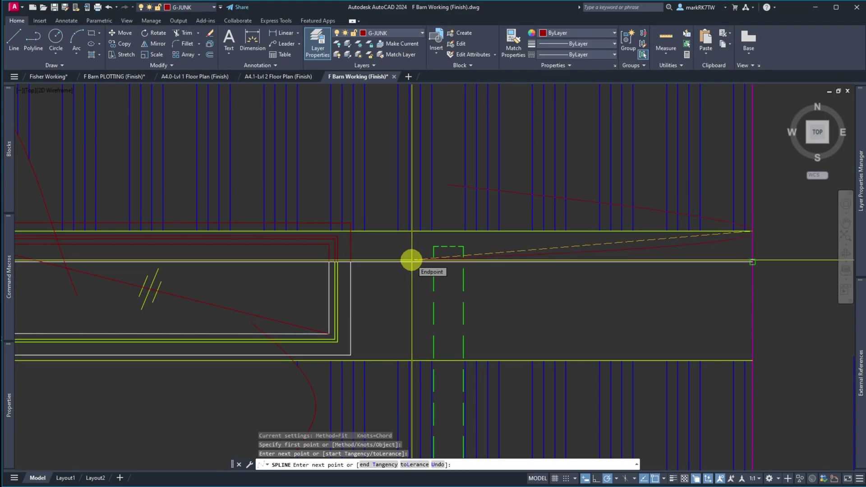
text(u)
key(Return)
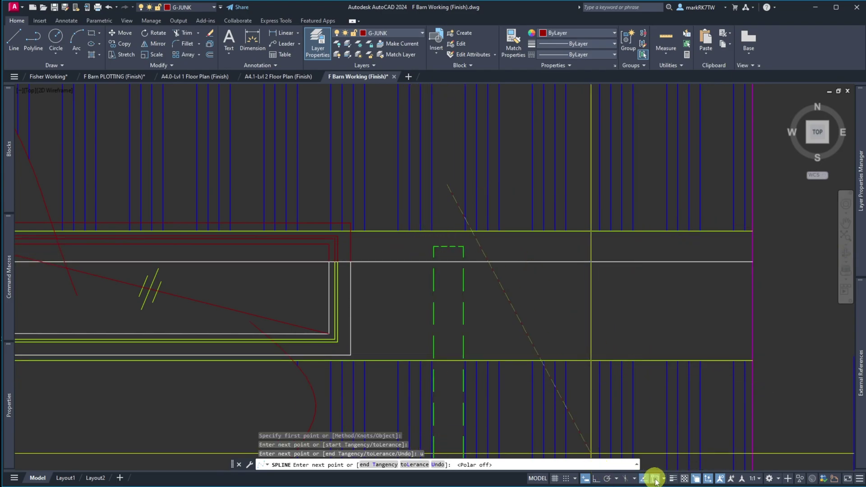
click(646, 479)
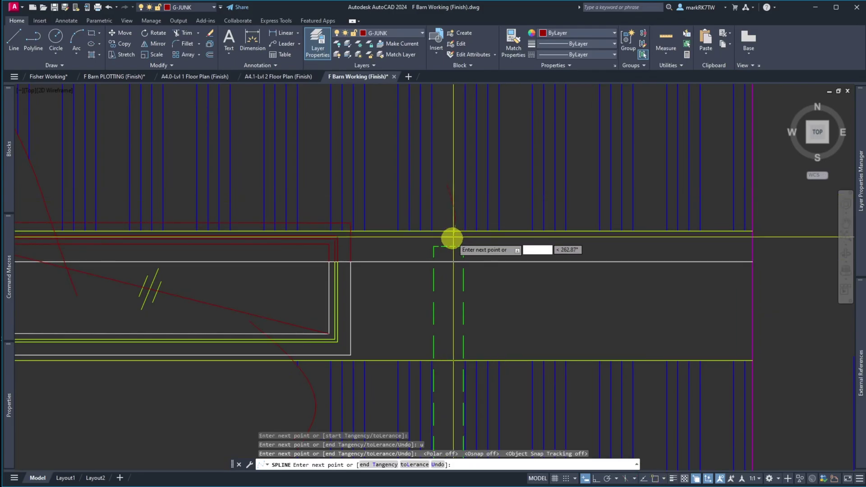
- Continue the spline freehand as an S-curve down across the clerestory band, ending just below the band's lower line
click(441, 254)
click(412, 288)
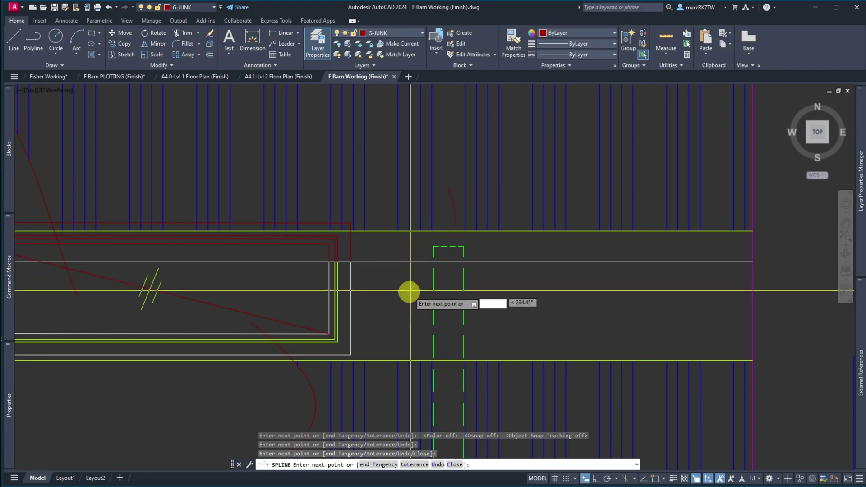
click(386, 322)
click(368, 377)
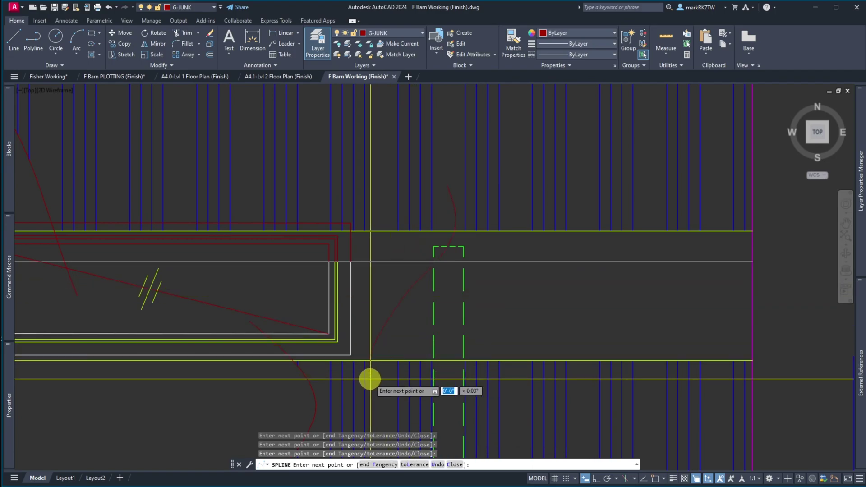
key(Return)
scroll(369, 299, down, 2)
scroll(379, 301, down, 2)
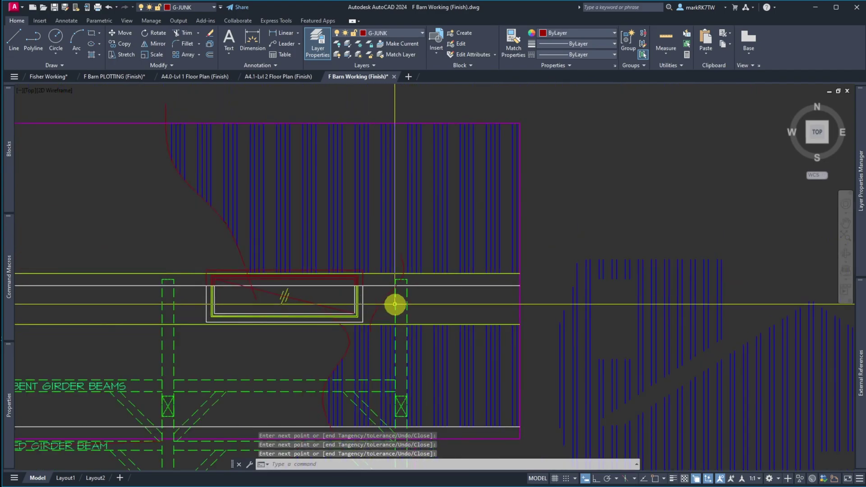
- Freeze the D-HIDDEN layer that holds the dashed posts and beams
scroll(400, 303, up, 2)
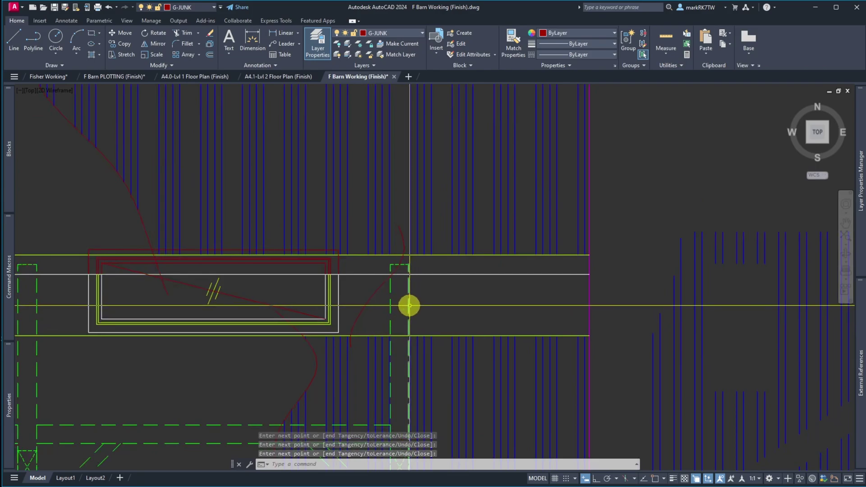
click(408, 308)
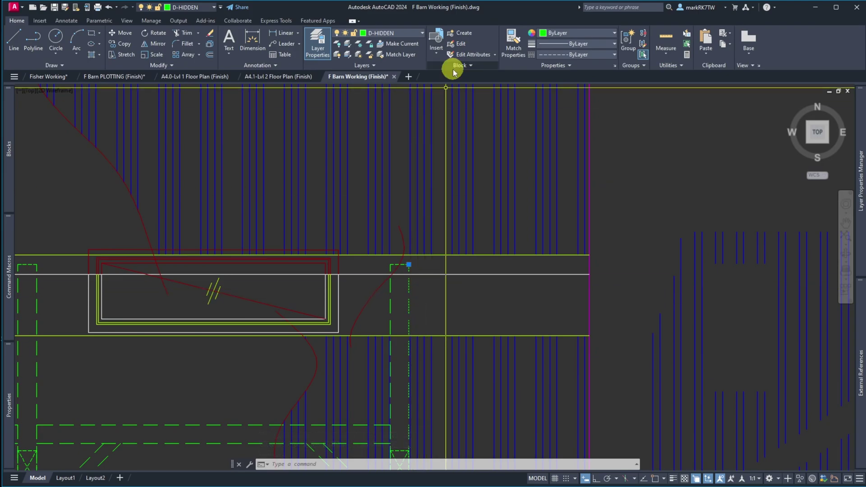
click(419, 36)
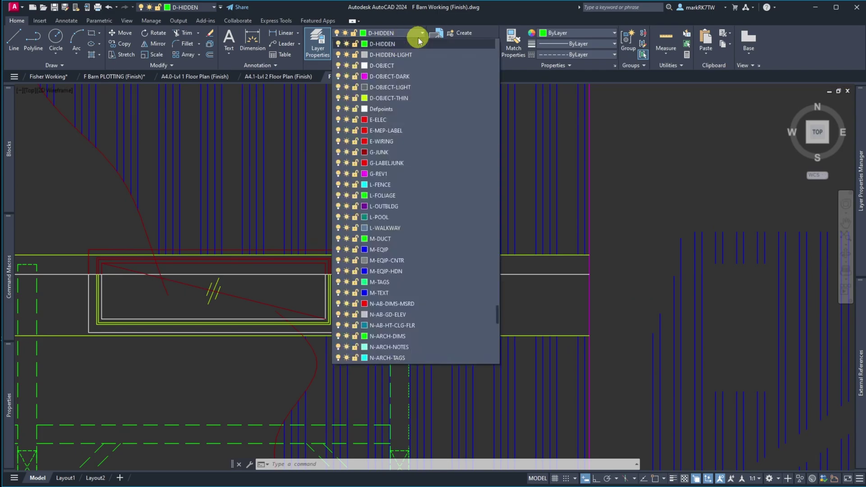
click(346, 44)
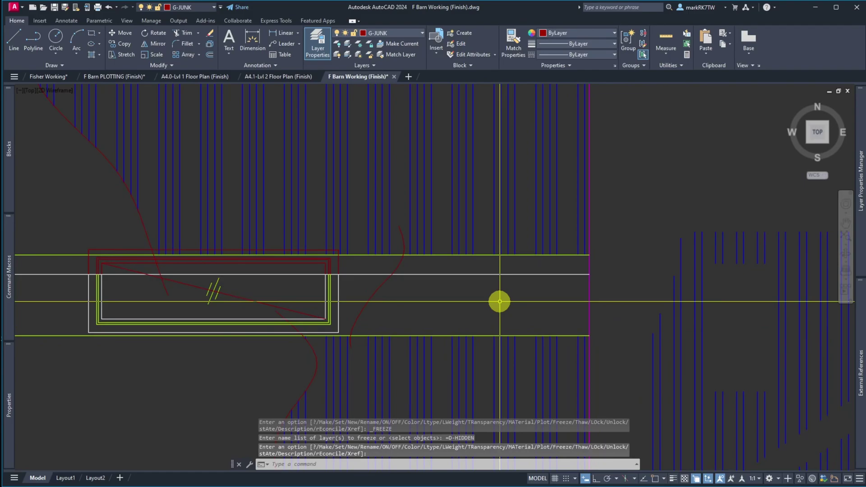
- Hatch the clerestory wall area between the new spline and the elevation's right edge
text(h)
key(Return)
click(502, 302)
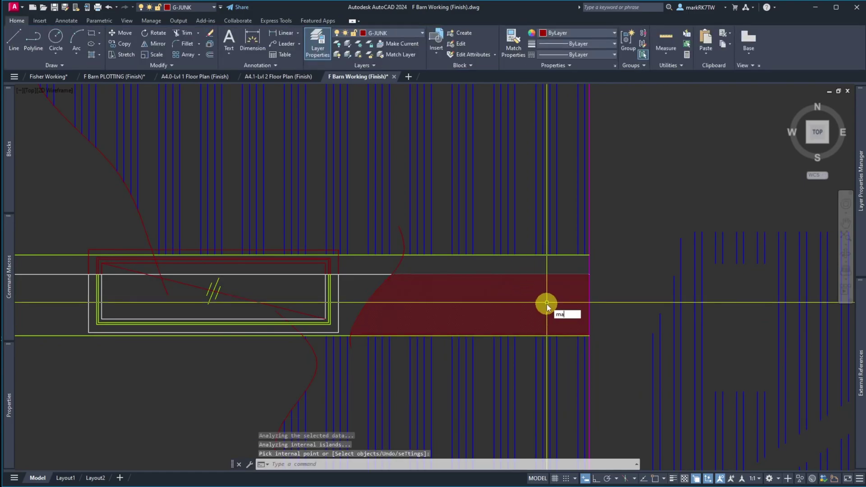
- Match the new clerestory hatch's properties to the blue siding hatch of the detached elevation piece
text(ma)
key(Return)
click(692, 334)
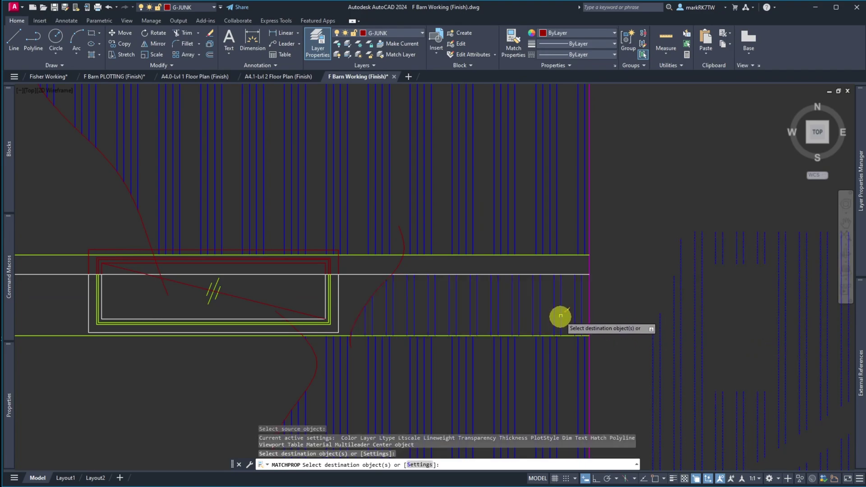
click(561, 316)
key(Return)
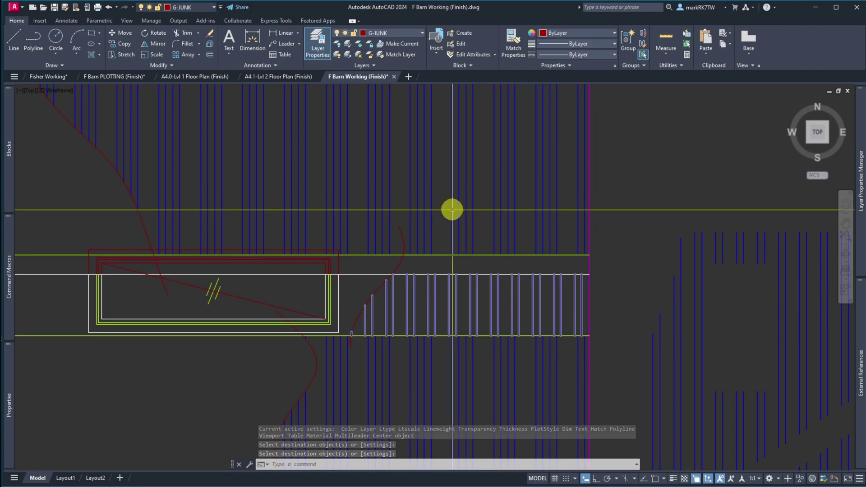
- Make G-LABELJUNK the current layer and freeze the G-JUNK layer
scroll(554, 283, down, 4)
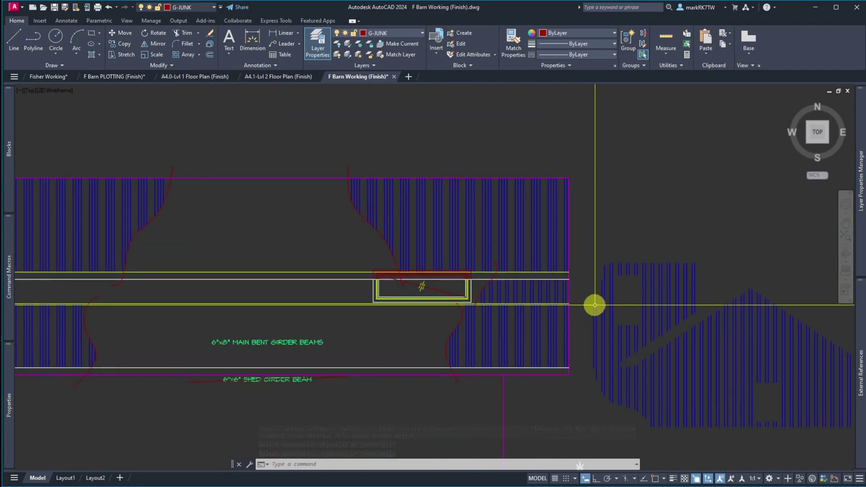
scroll(571, 301, up, 2)
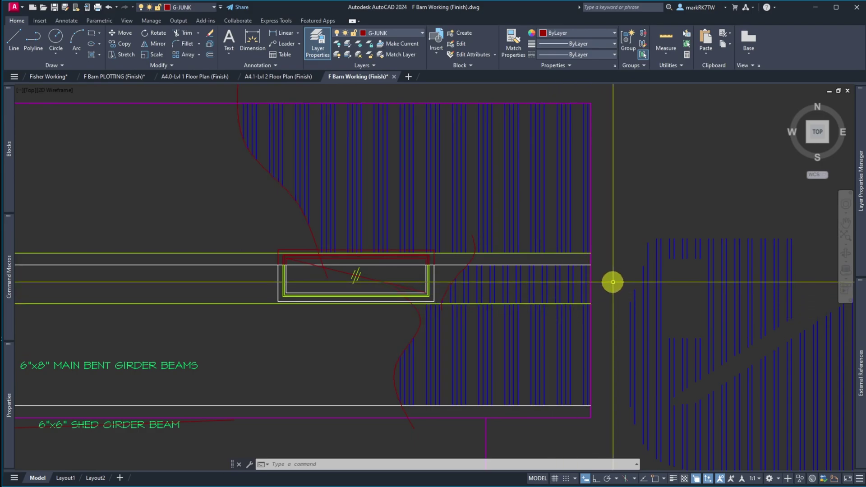
scroll(612, 282, down, 2)
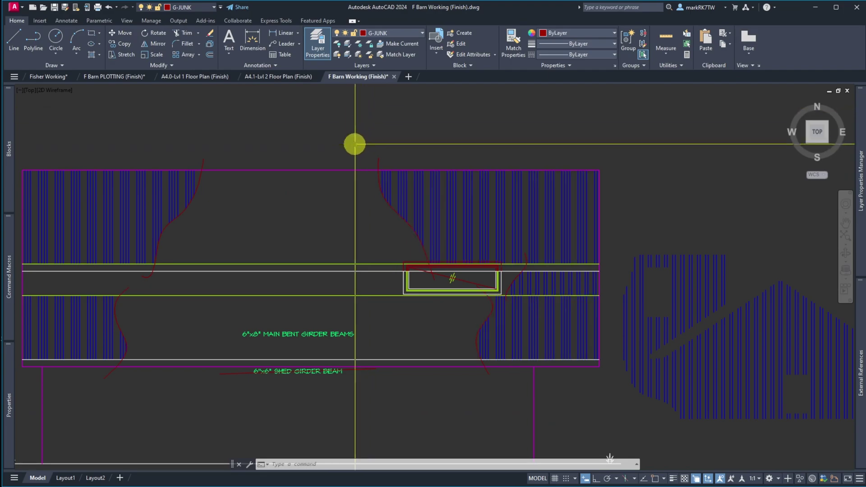
click(391, 34)
click(387, 55)
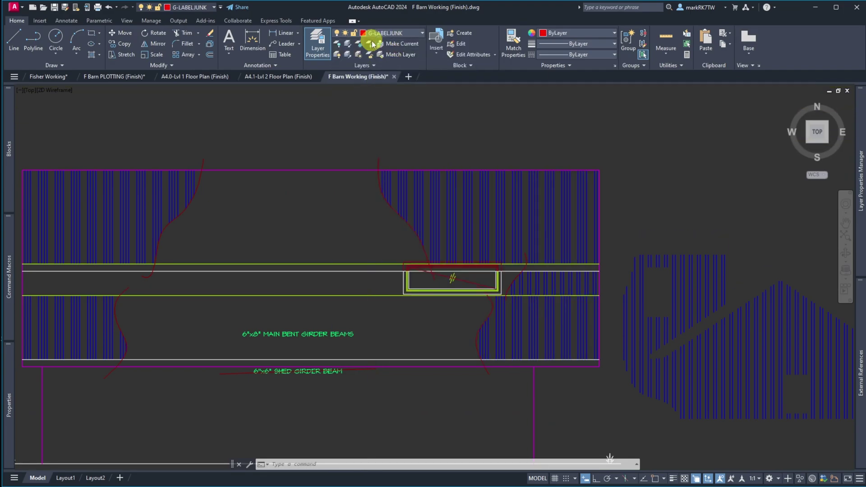
click(384, 35)
scroll(376, 68, up, 3)
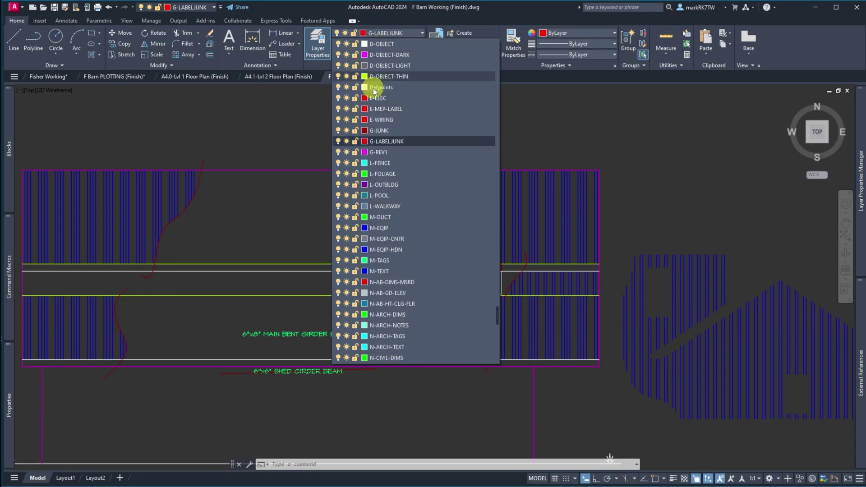
click(347, 131)
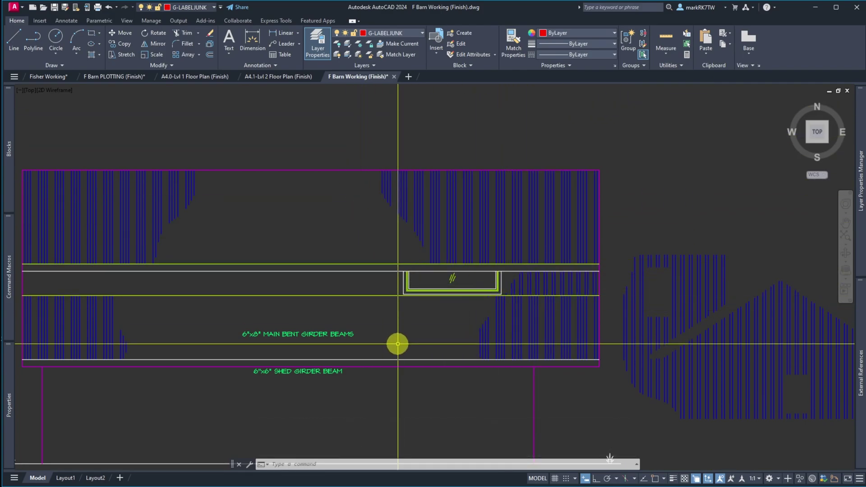
mouse_move(9, 292)
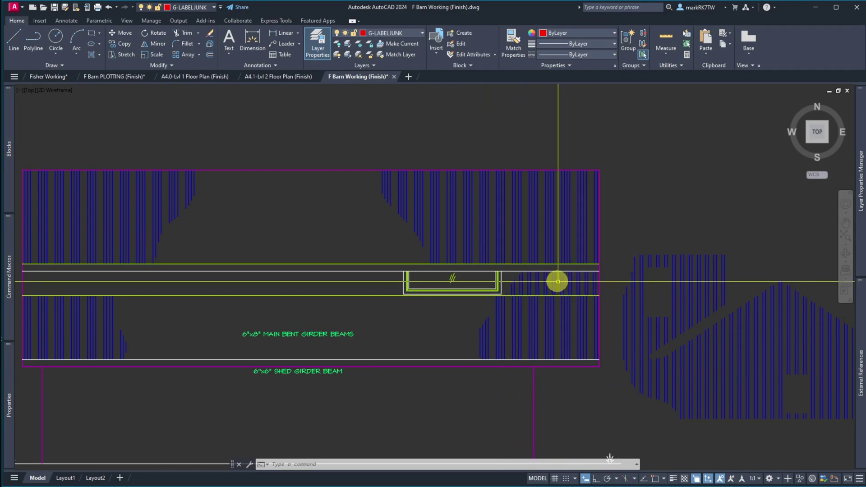
scroll(574, 283, up, 5)
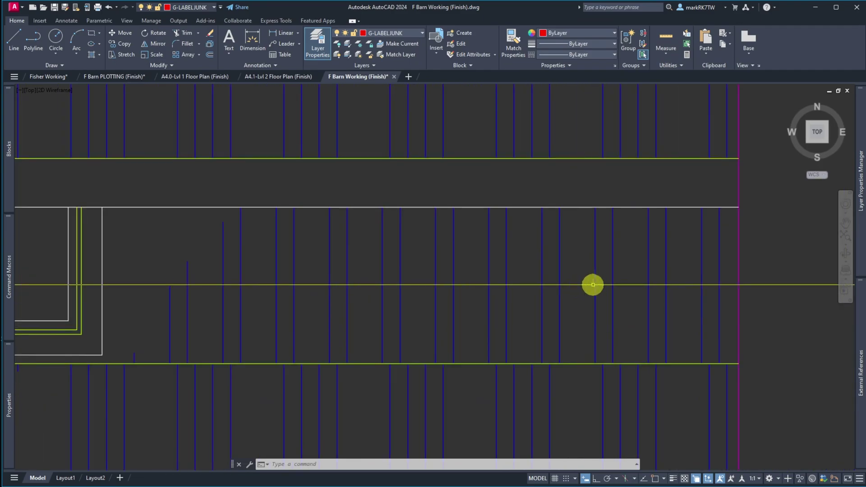
text(co)
key(space)
click(752, 270)
click(729, 252)
key(space)
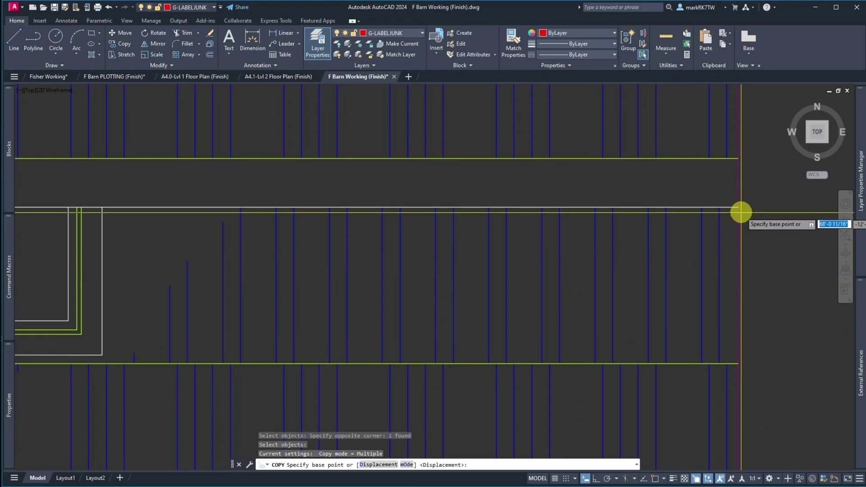
click(739, 211)
key(Escape)
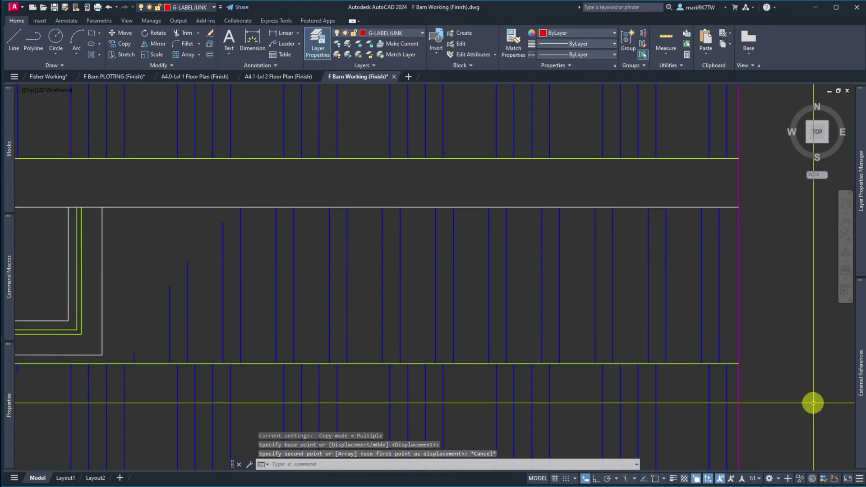
- With object snap on, copy the east elevation's right vertical edge line so it aligns with the right-hand shed post
click(654, 479)
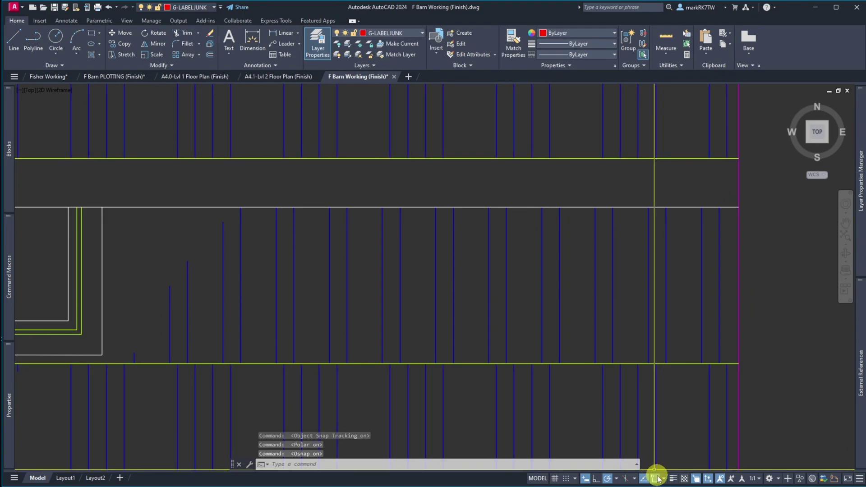
key(Return)
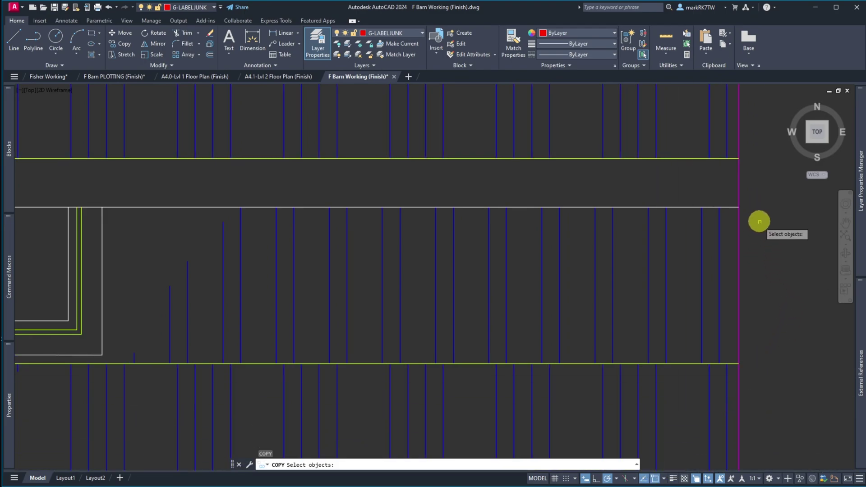
click(744, 182)
key(Return)
click(741, 207)
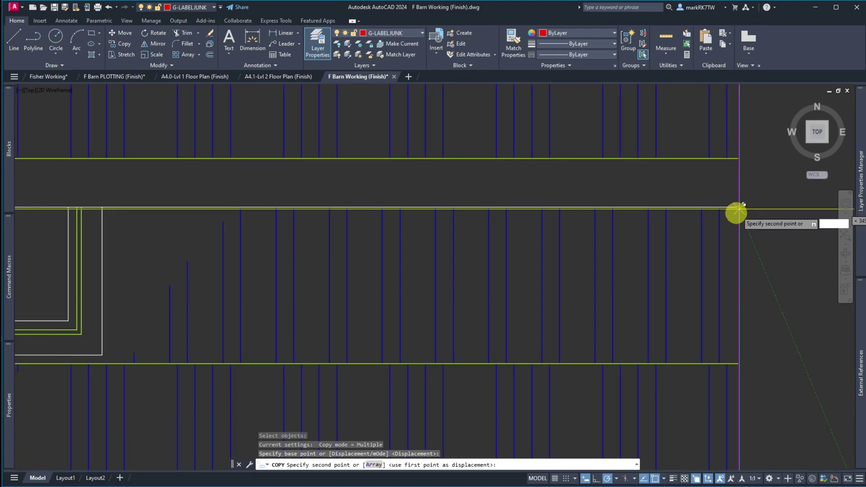
scroll(743, 200, down, 3)
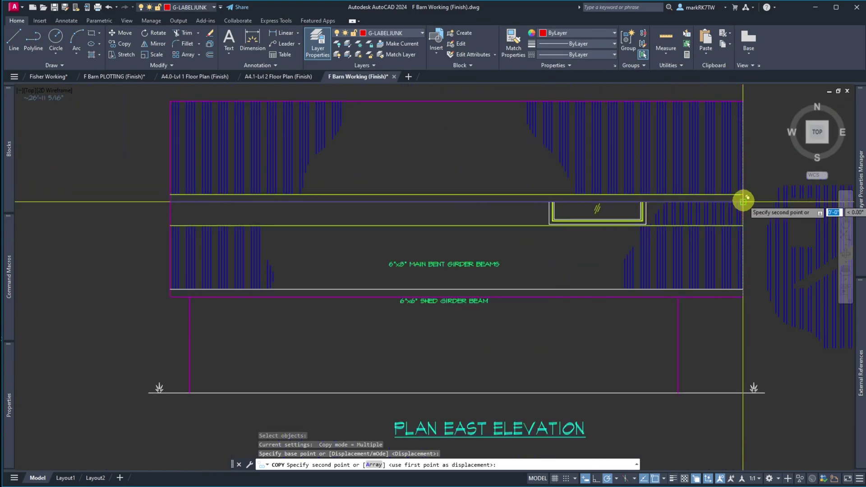
click(678, 296)
key(Return)
scroll(690, 201, up, 5)
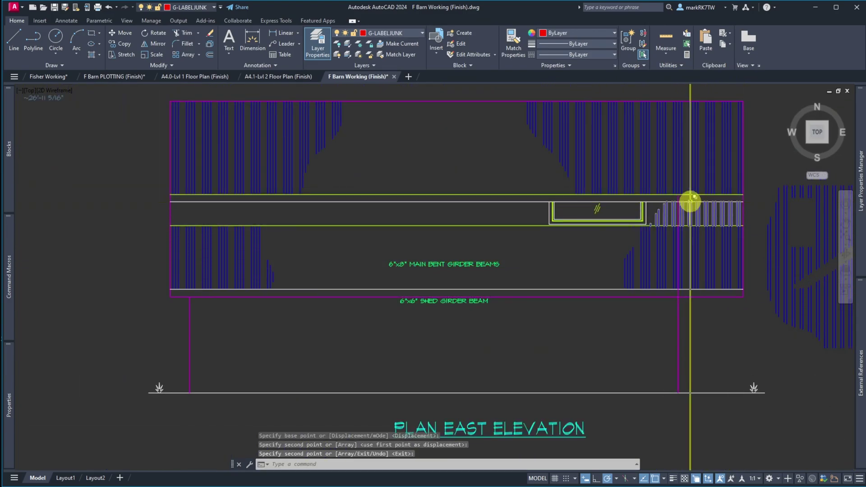
key(Escape)
key(Escape)
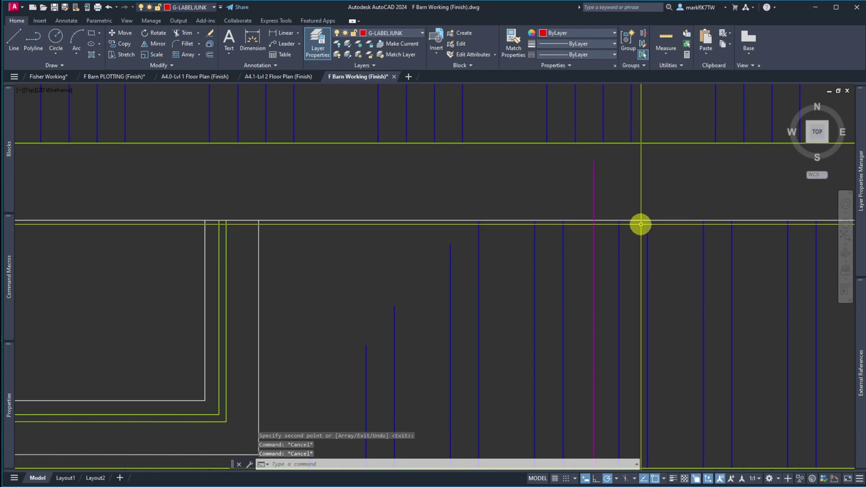
- Trim the copied wall line to the clerestory band, between the white line above the window and the lower yellow roof line
text(tr)
key(Return)
click(615, 205)
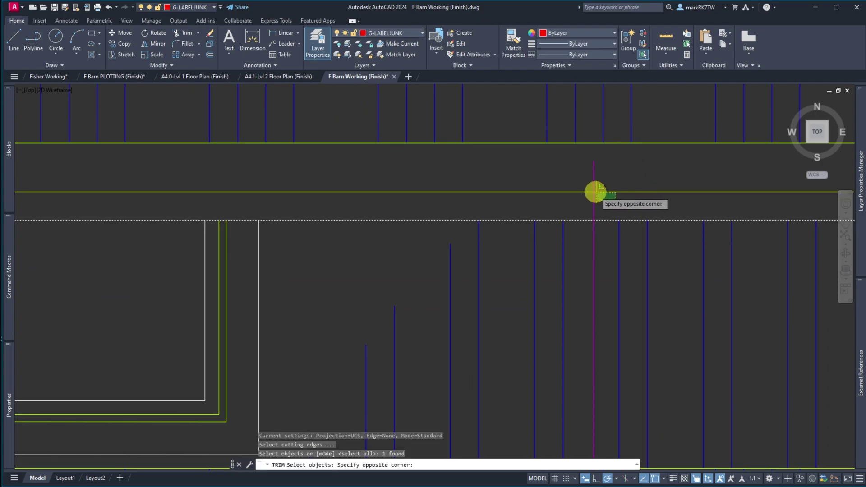
click(581, 187)
scroll(598, 191, down, 3)
scroll(599, 269, up, 2)
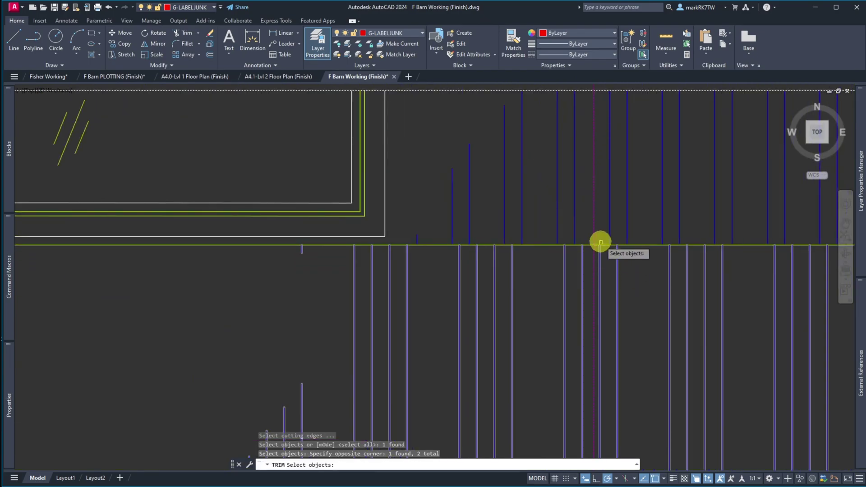
click(602, 245)
key(Return)
click(596, 253)
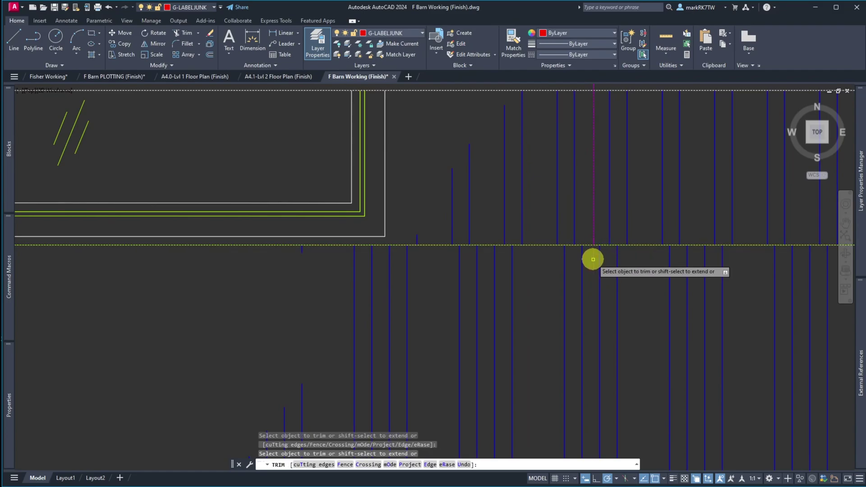
scroll(601, 234, down, 2)
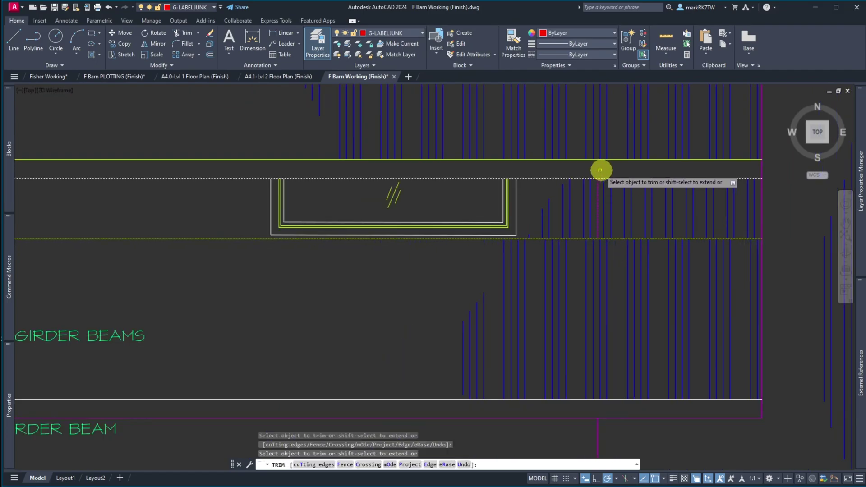
key(Return)
- Trim the elevation's original right edge line out of the clerestory band between the upper and lower roofs
key(Return)
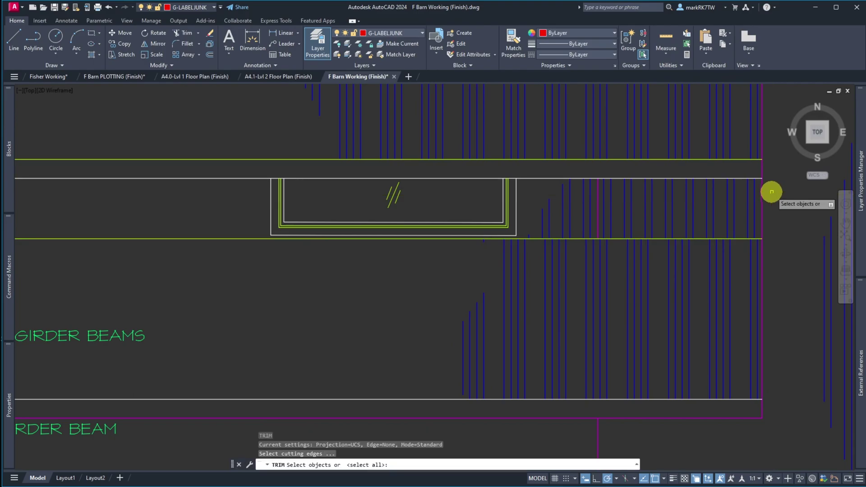
click(759, 173)
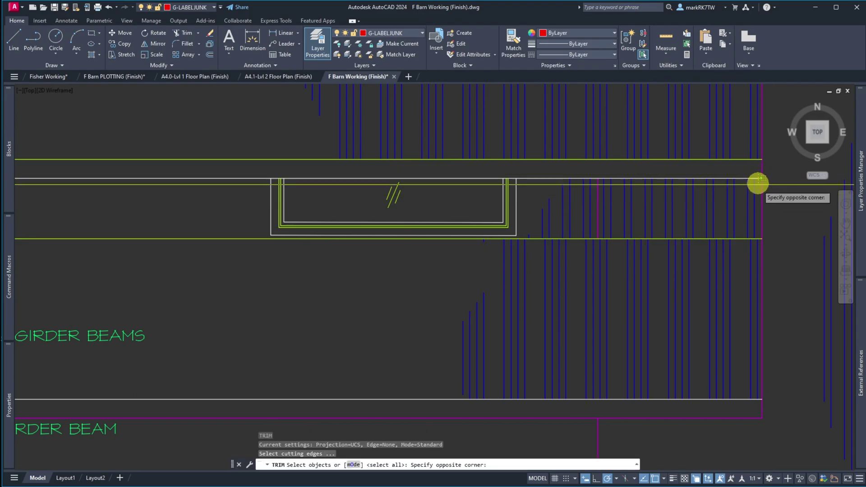
click(761, 252)
key(Return)
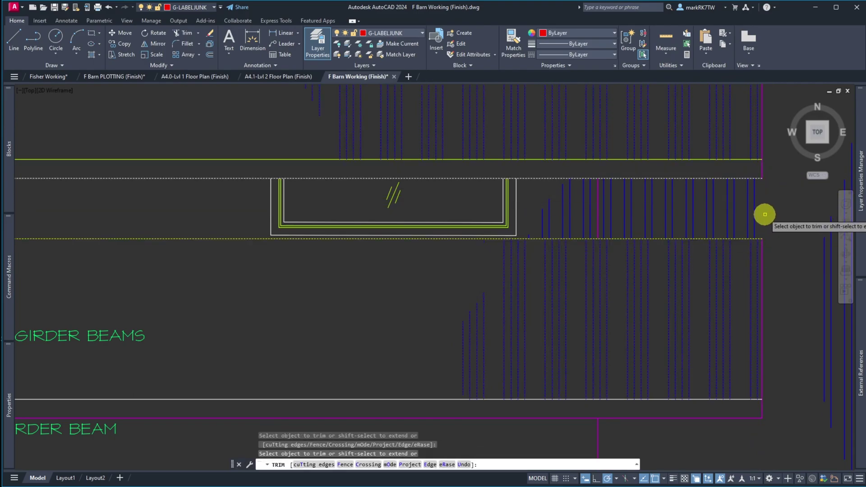
key(Return)
click(765, 217)
- Stretch the right boundary of the clerestory siding hatch back to the copied wall line
click(725, 202)
click(763, 207)
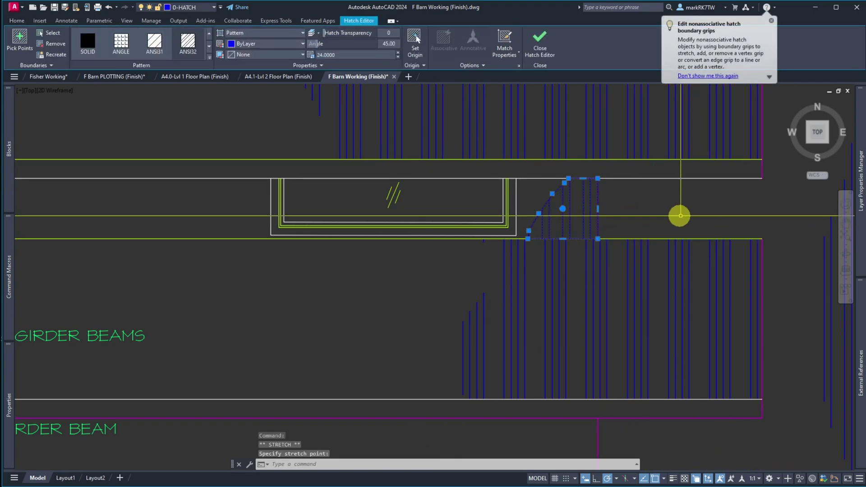
key(Escape)
scroll(734, 227, down, 3)
scroll(734, 228, down, 2)
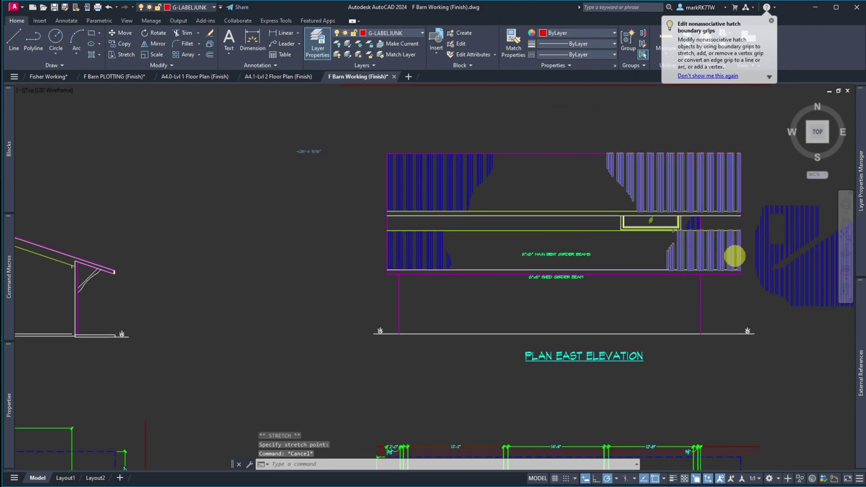